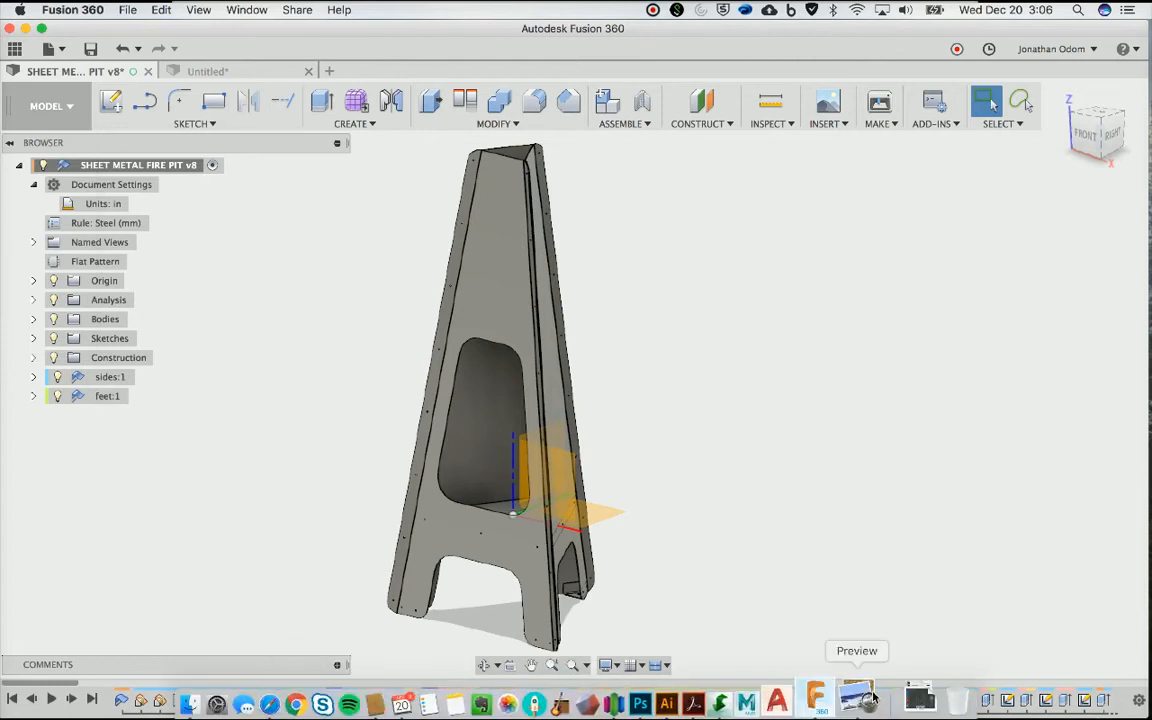
Switch to Preview to look at the finished fire pit photo HERO.jpg, and return to the Fusion 360 model
{"action": "left_click", "coordinate": [850, 698]}
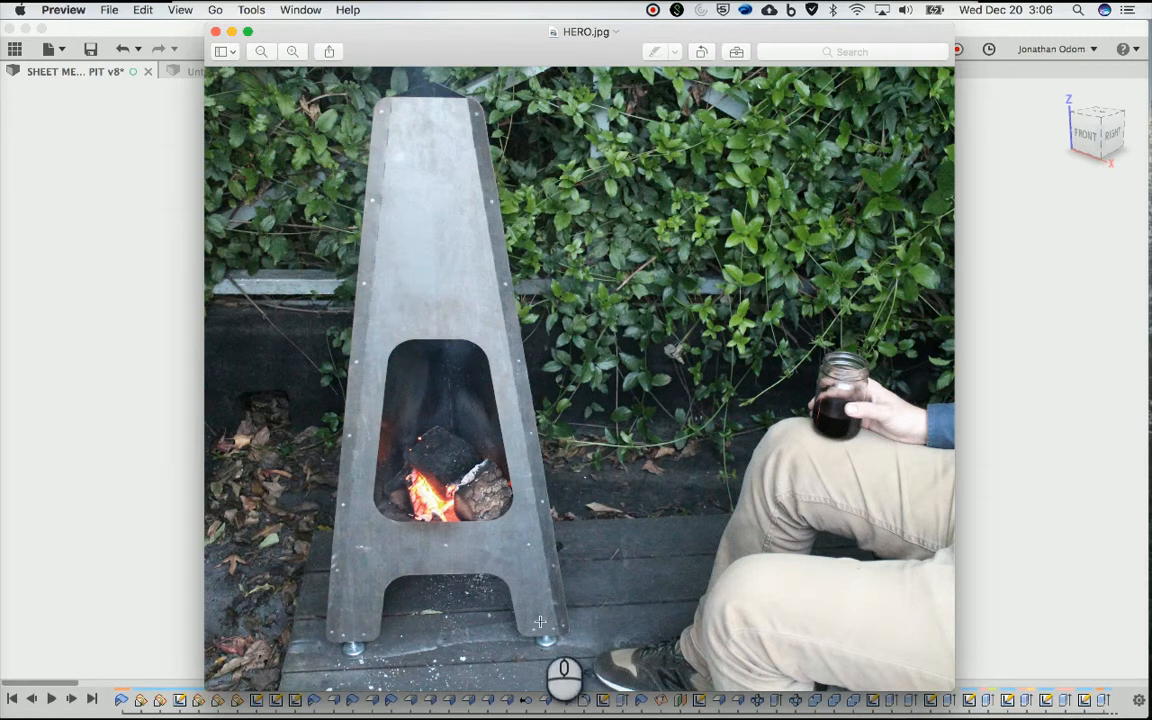
{"action": "left_click", "coordinate": [1005, 272]}
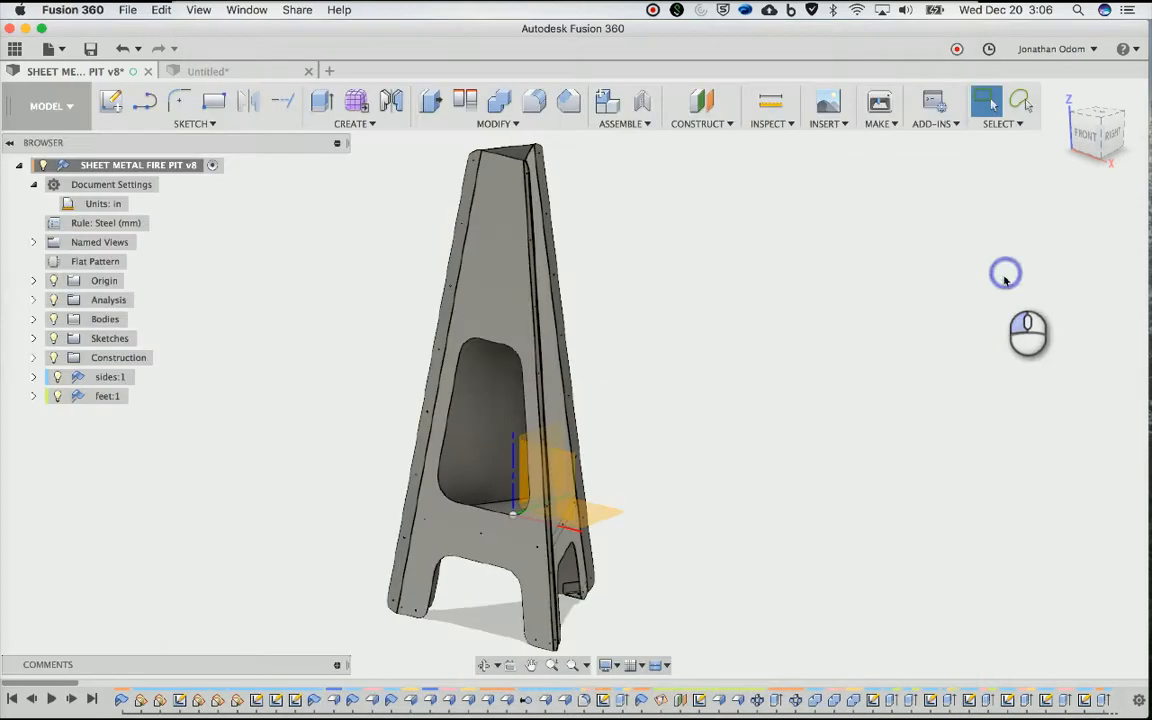
{"action": "scroll", "coordinate": [628, 259], "scroll_direction": "down", "scroll_amount": 2}
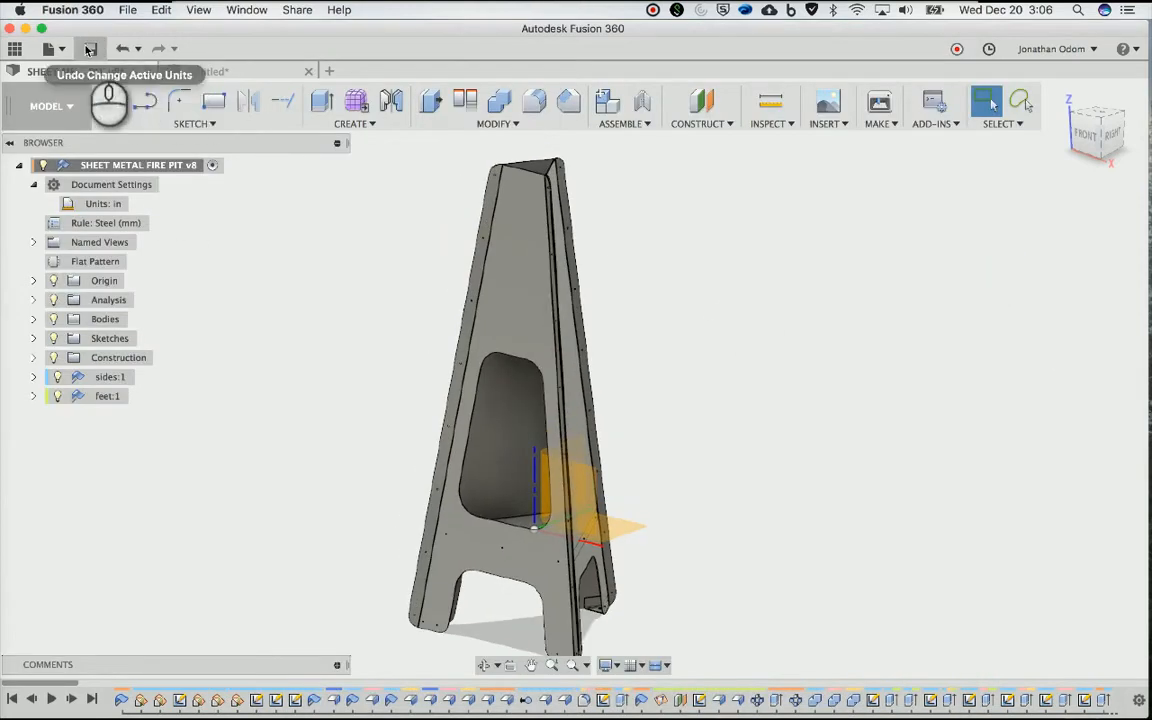
Create a new design and change its document units to inches
{"action": "left_click", "coordinate": [52, 48]}
{"action": "left_click", "coordinate": [75, 72]}
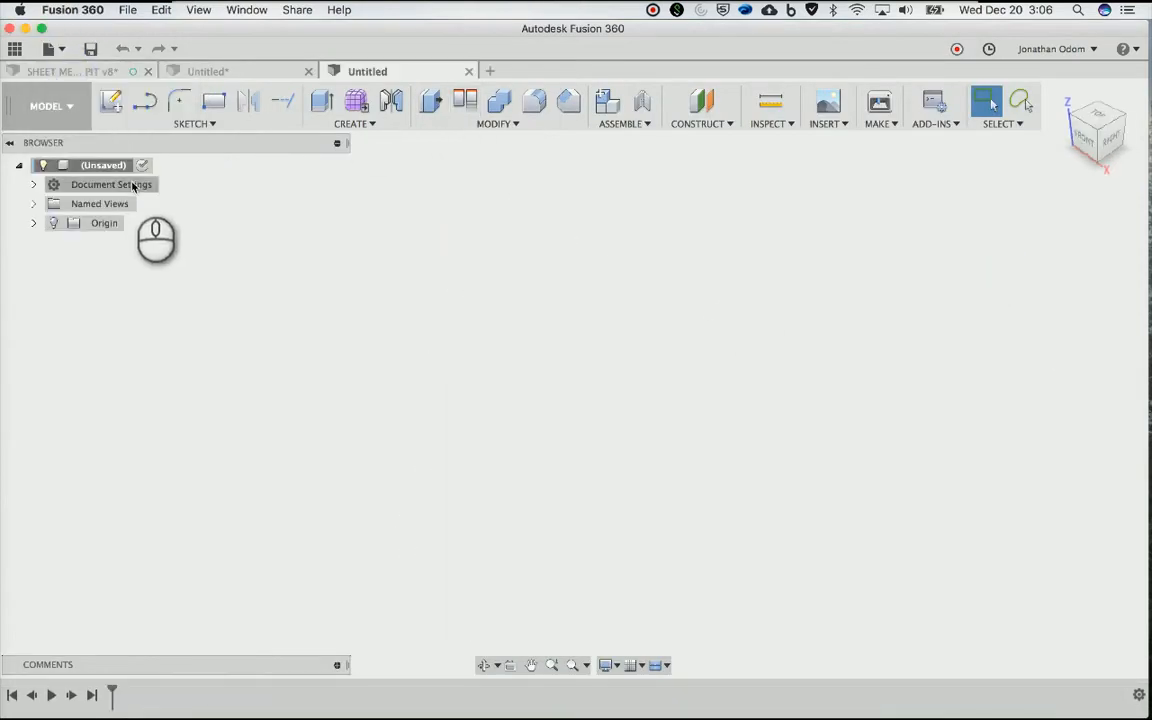
{"action": "left_click", "coordinate": [34, 184]}
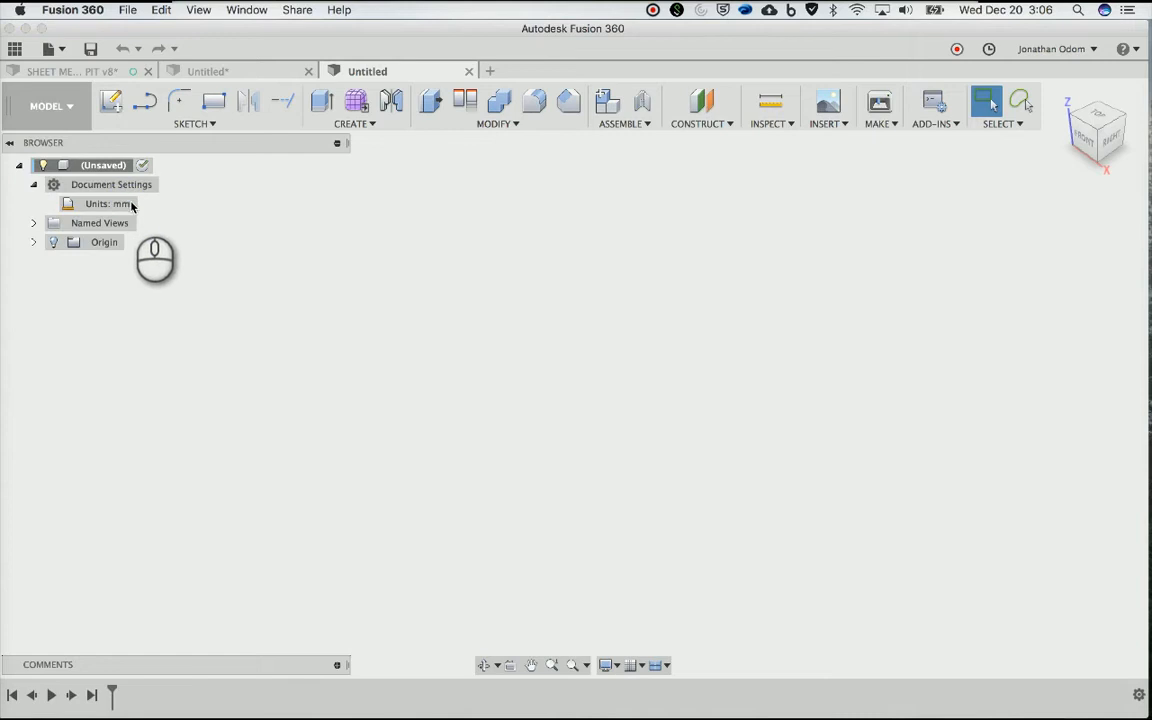
{"action": "left_click", "coordinate": [88, 202]}
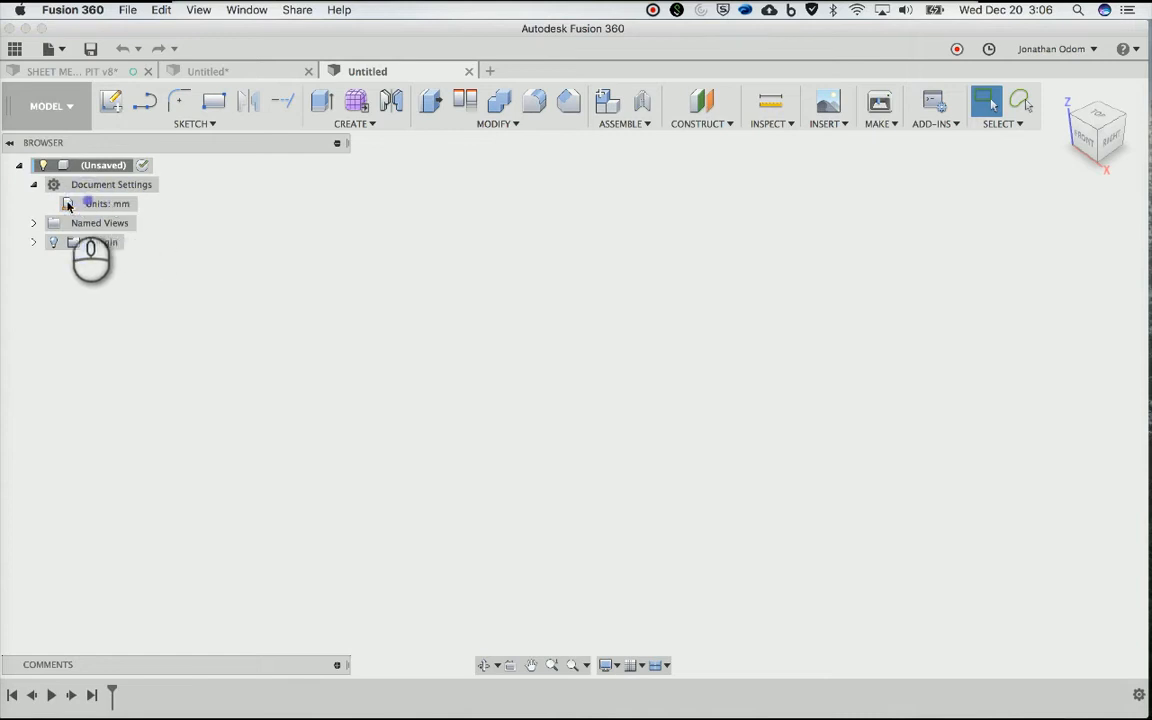
{"action": "left_click", "coordinate": [159, 201]}
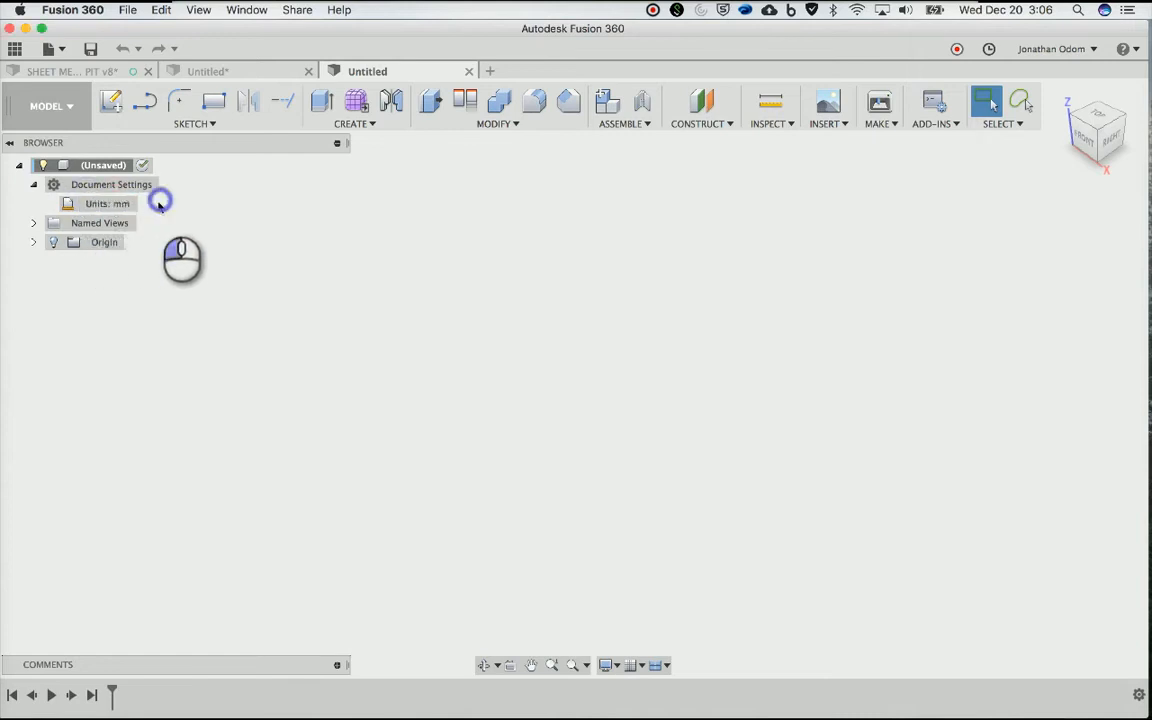
{"action": "left_click", "coordinate": [107, 187]}
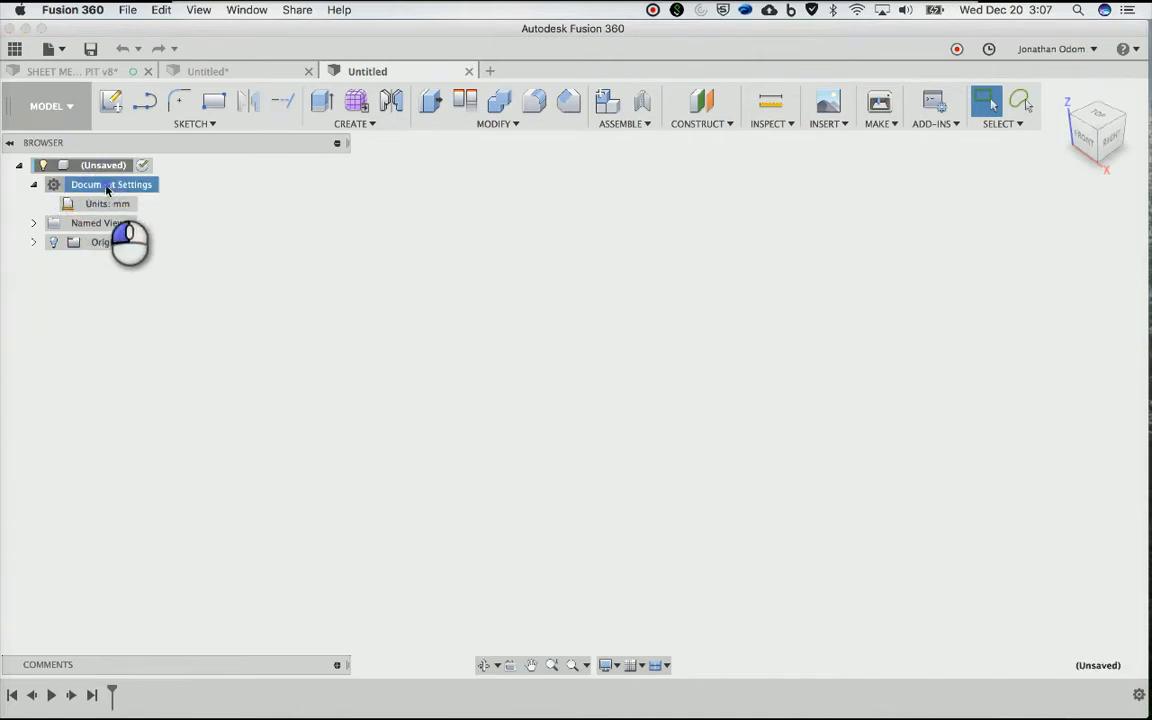
{"action": "right_click", "coordinate": [107, 187]}
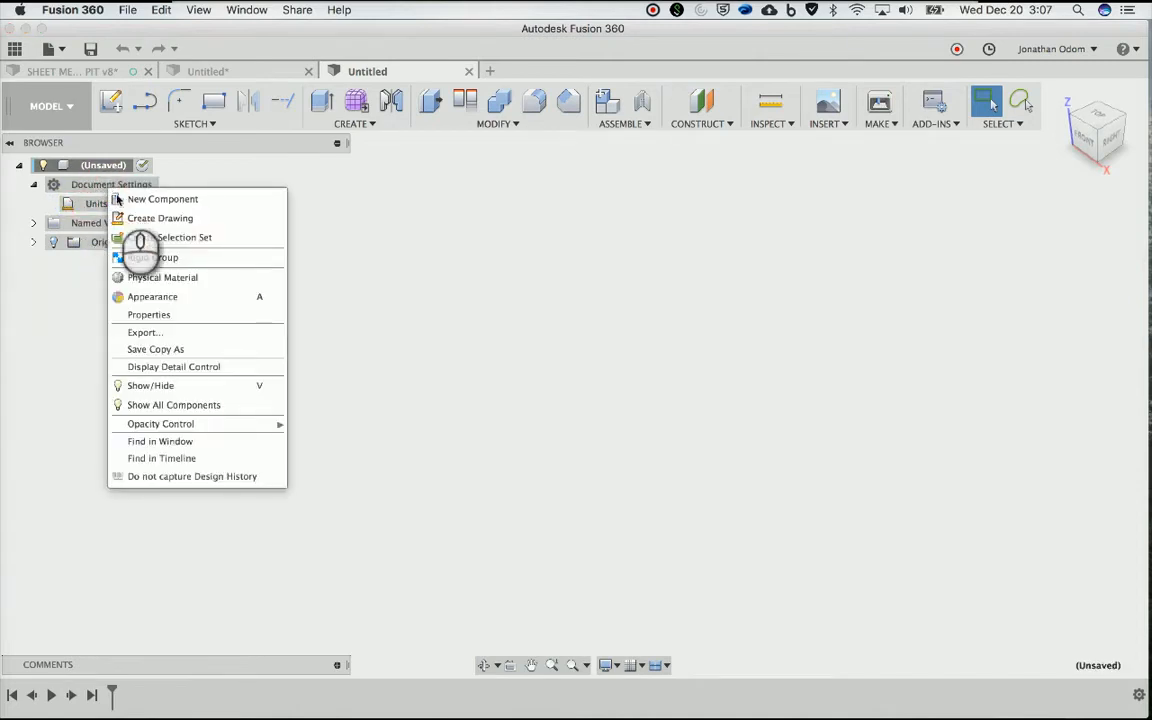
{"action": "left_click", "coordinate": [91, 208]}
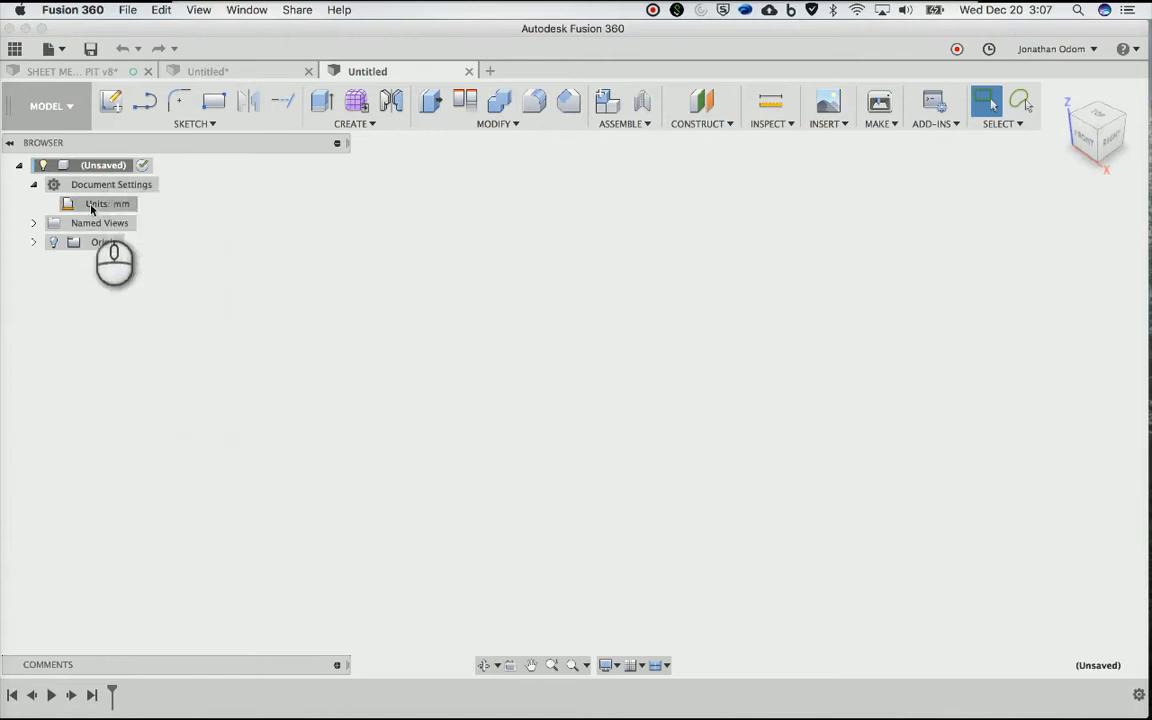
{"action": "left_click", "coordinate": [146, 203]}
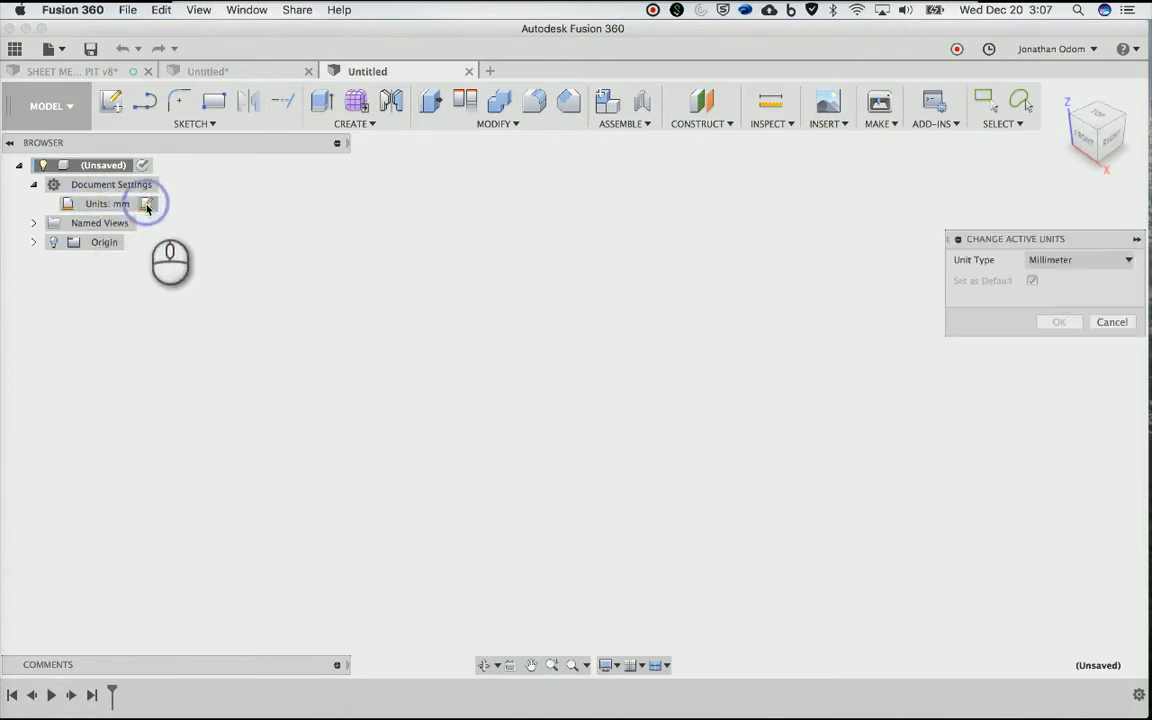
{"action": "left_click", "coordinate": [1100, 261]}
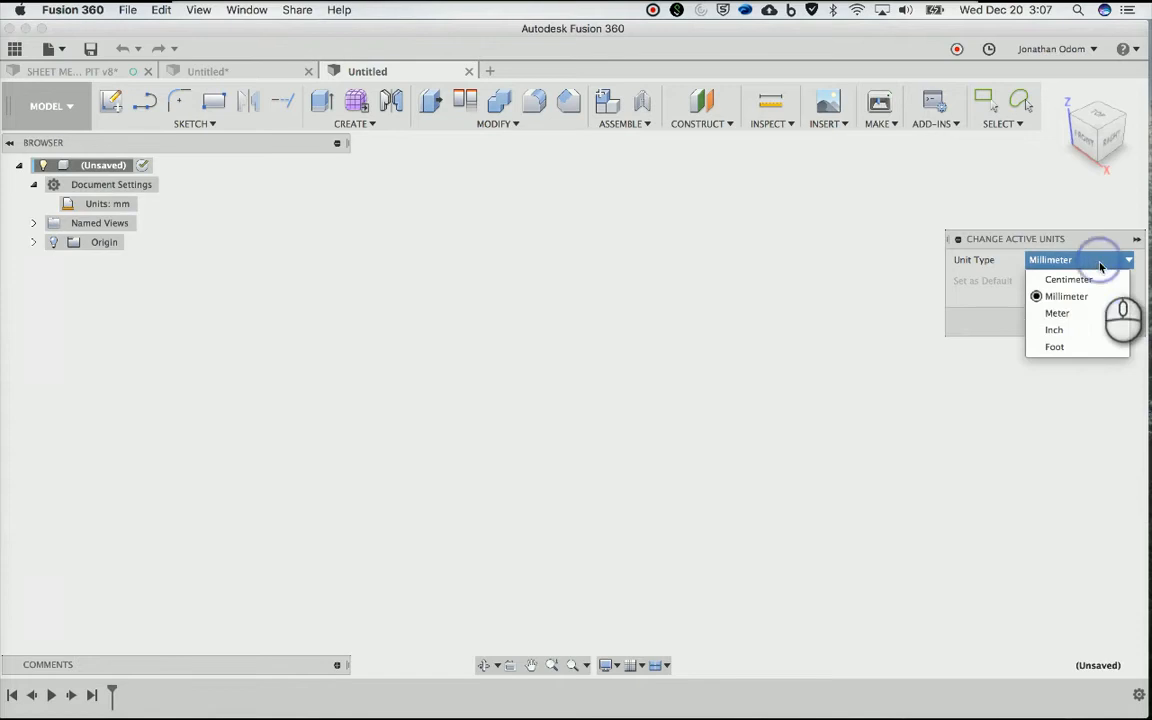
{"action": "left_click", "coordinate": [1068, 329]}
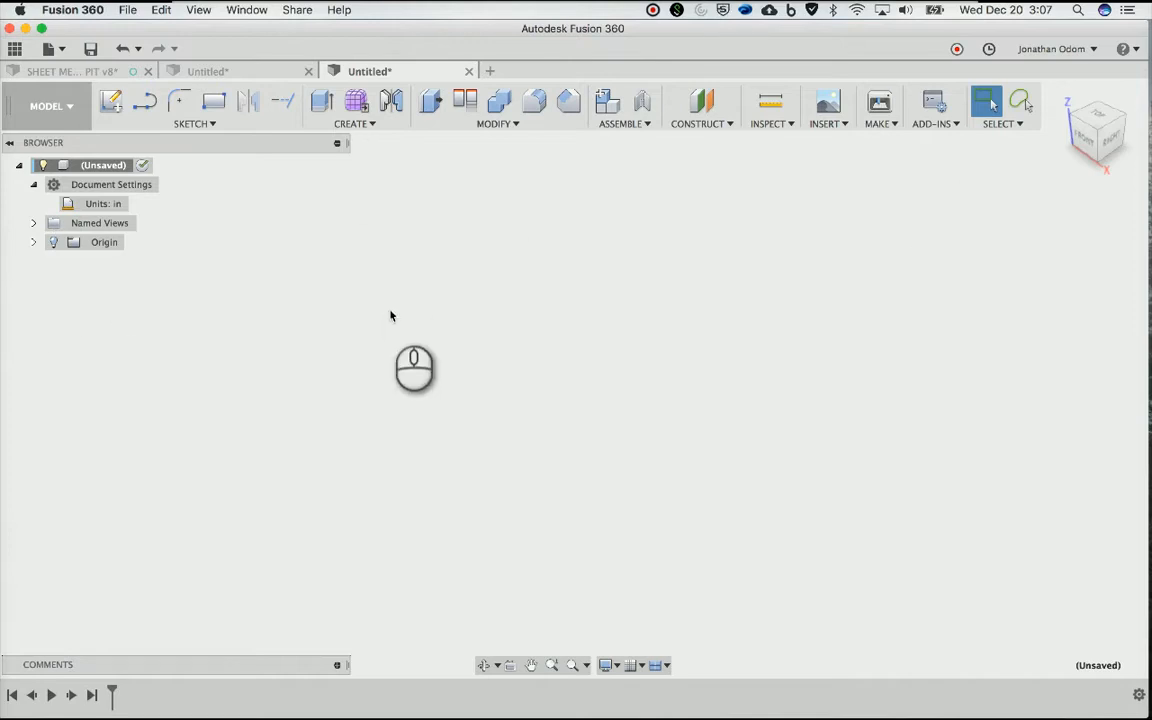
Start a sketch on the horizontal origin plane and draw an edge polygon's first edge from the origin, 16.5 in long at 0 degrees
{"action": "left_click", "coordinate": [107, 104]}
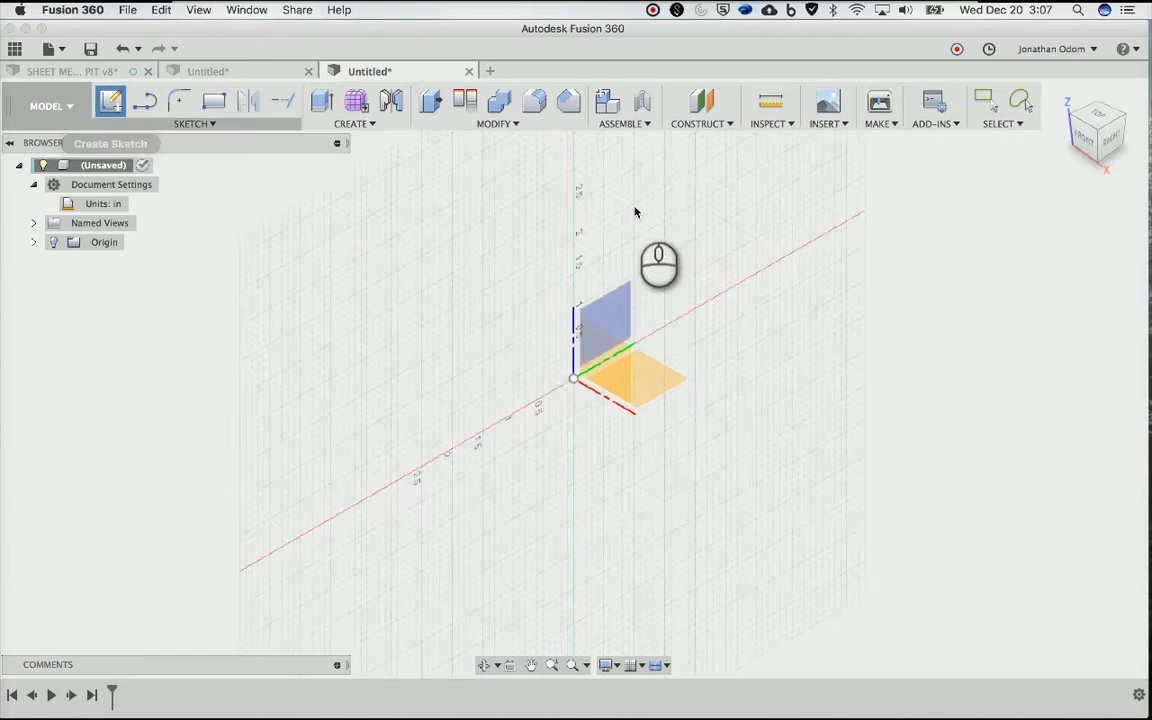
{"action": "left_click", "coordinate": [653, 391]}
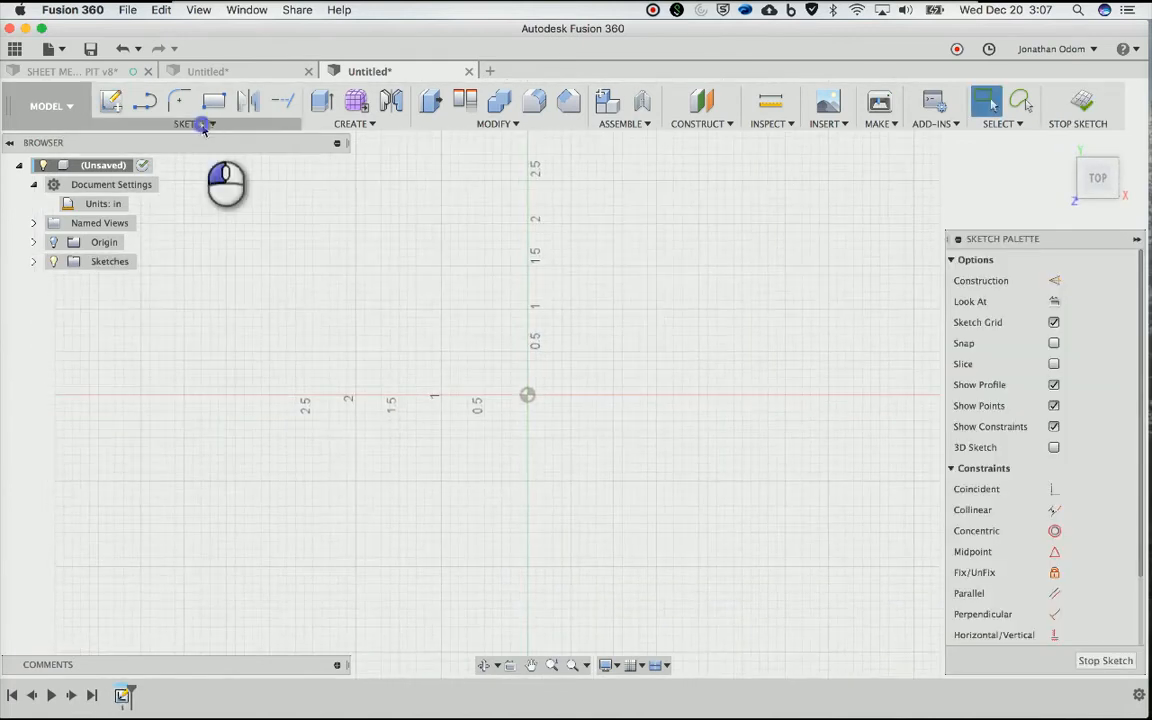
{"action": "left_click", "coordinate": [203, 124]}
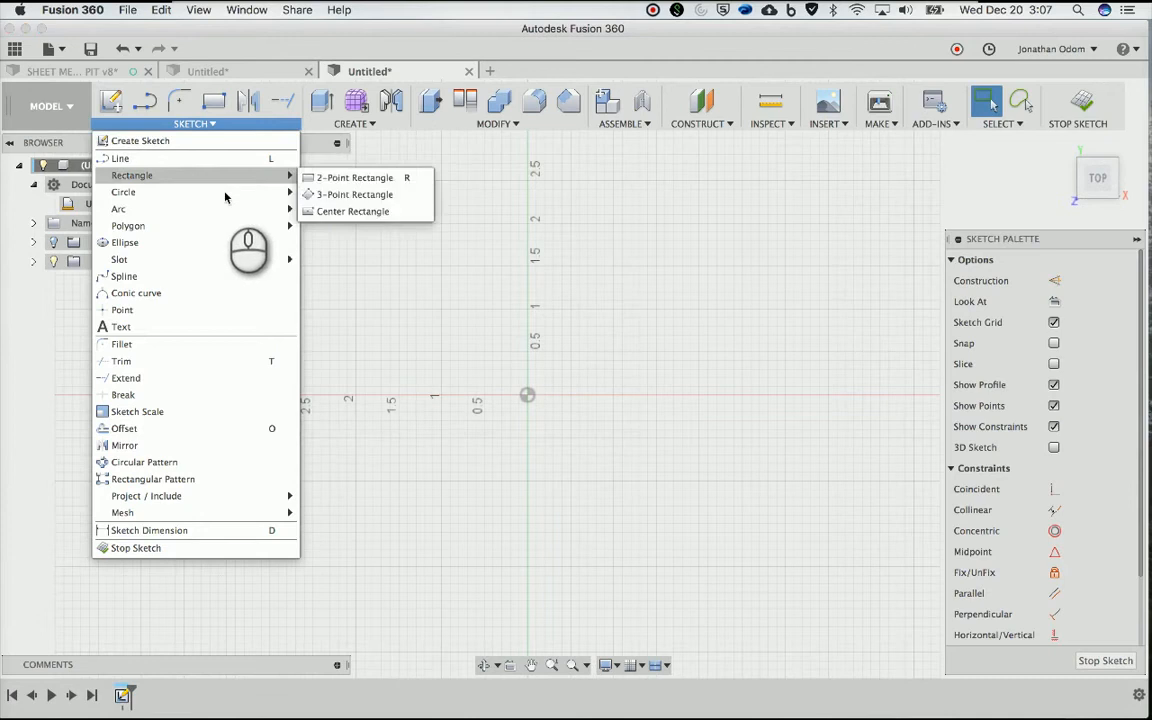
{"action": "mouse_move", "coordinate": [237, 226]}
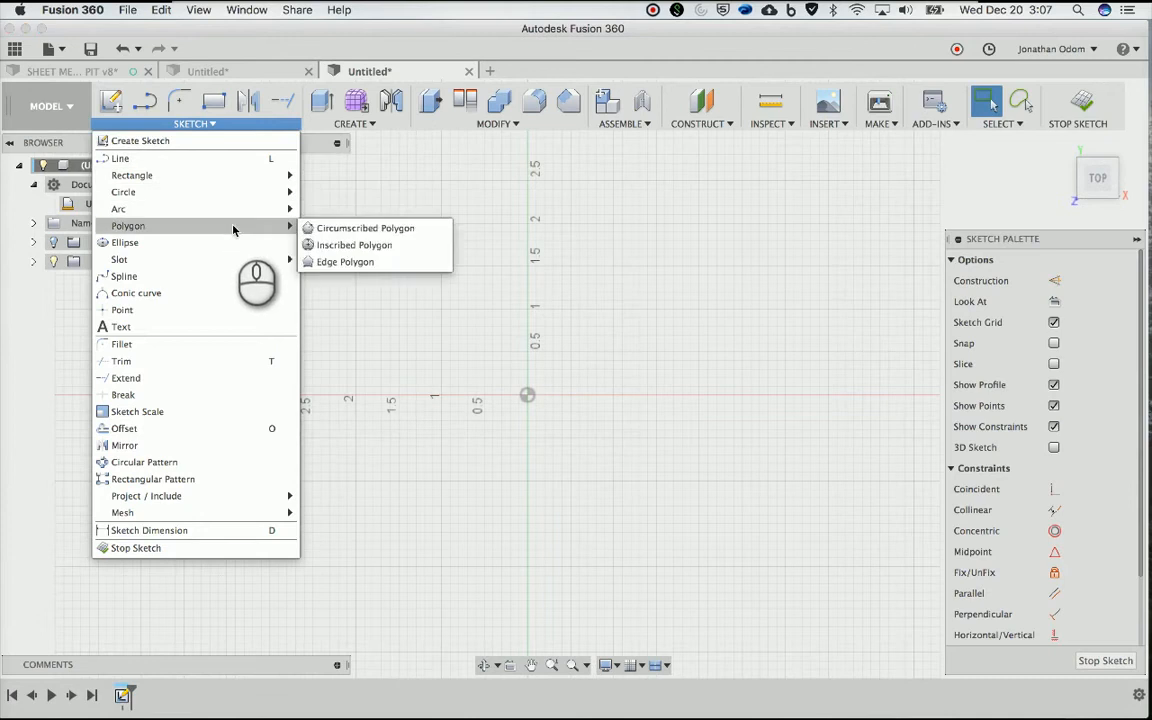
{"action": "left_click", "coordinate": [350, 264]}
{"action": "scroll", "coordinate": [535, 308], "scroll_direction": "right", "scroll_amount": 3}
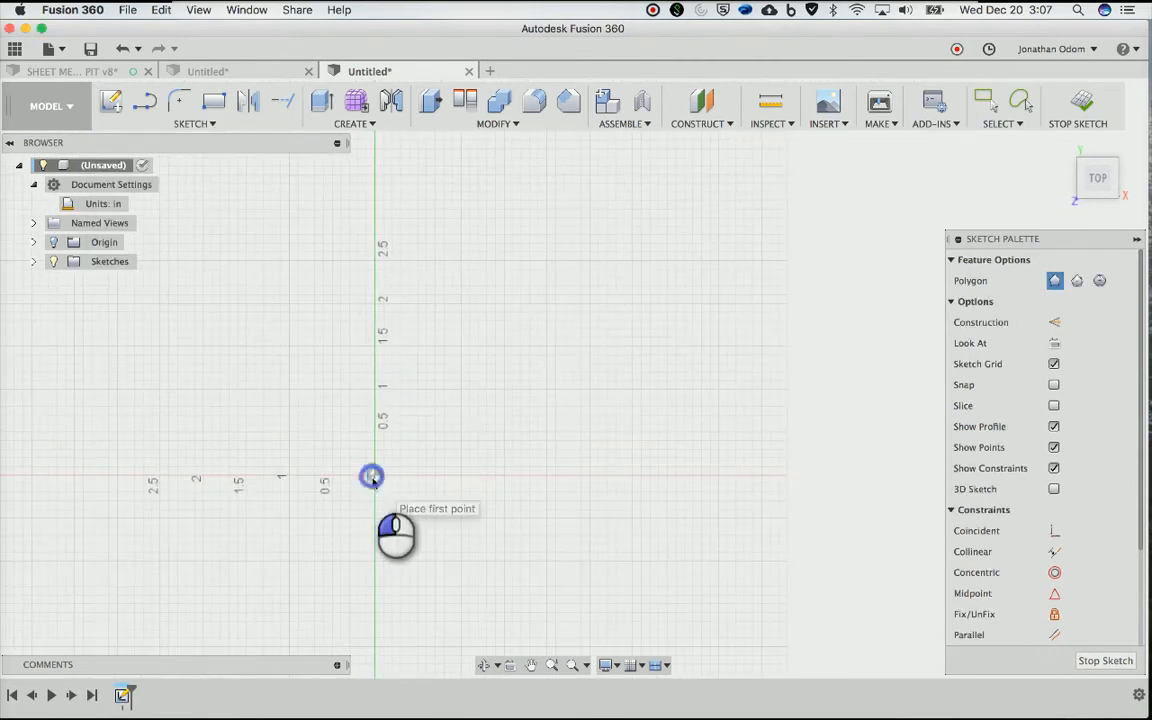
{"action": "left_click", "coordinate": [372, 476]}
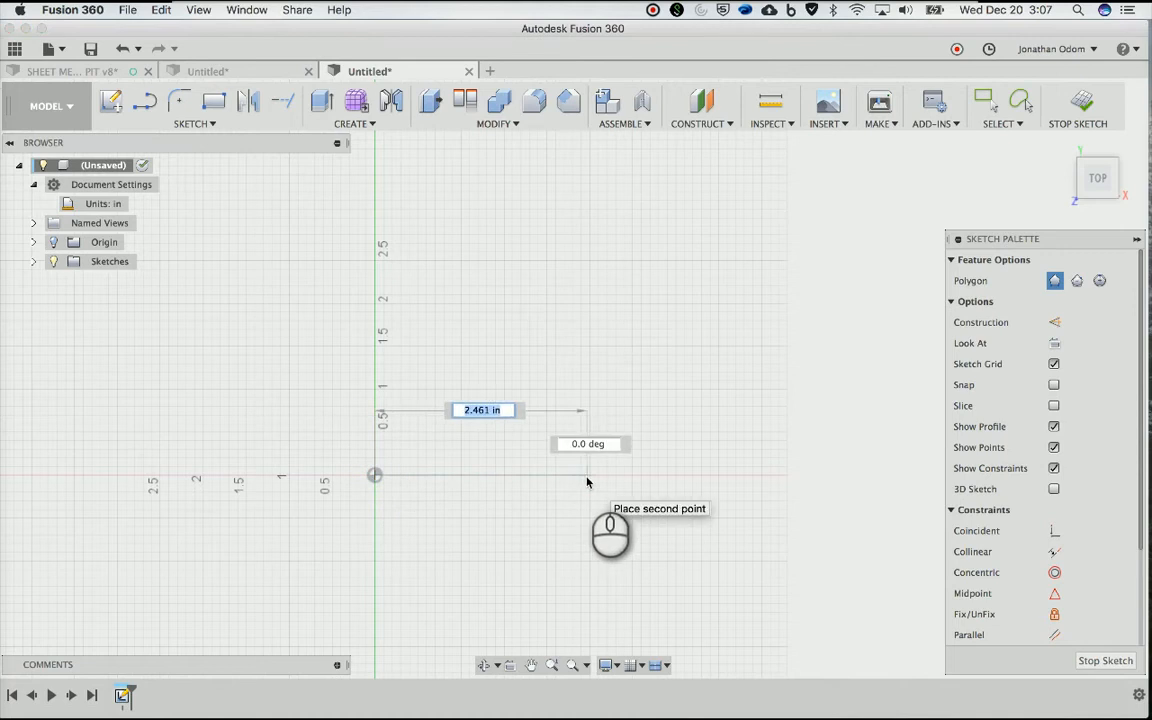
{"action": "type", "text": "16.5"}
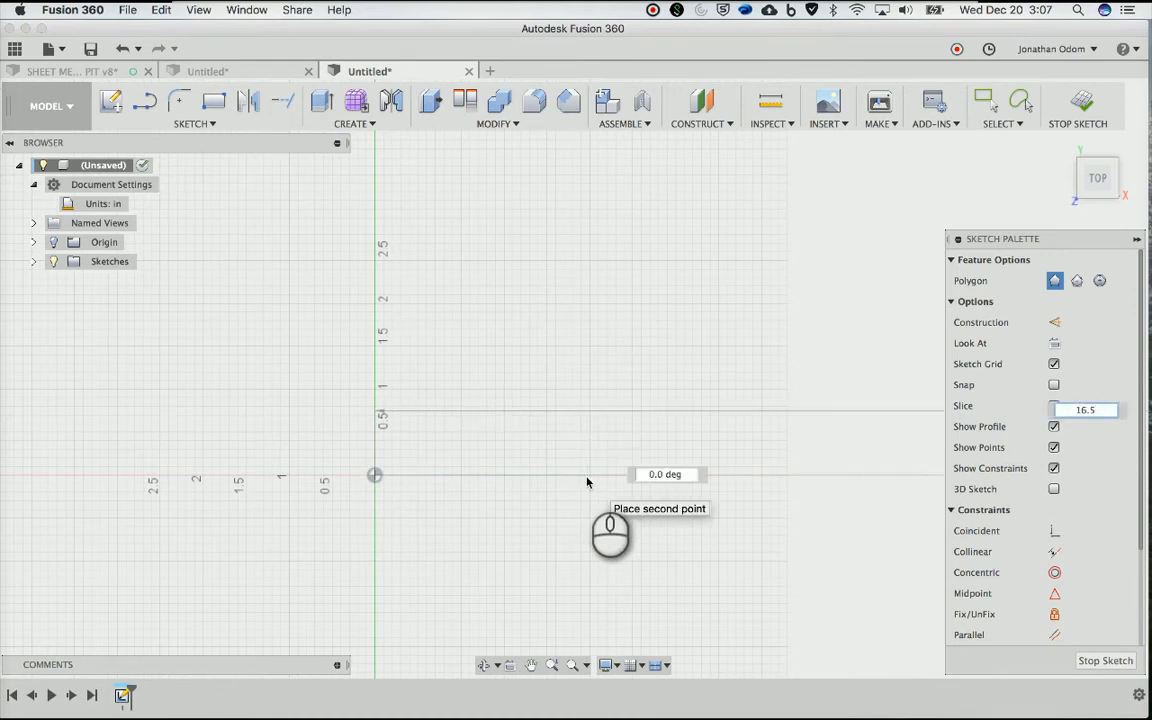
{"action": "scroll", "coordinate": [587, 482], "scroll_direction": "right", "scroll_amount": 5}
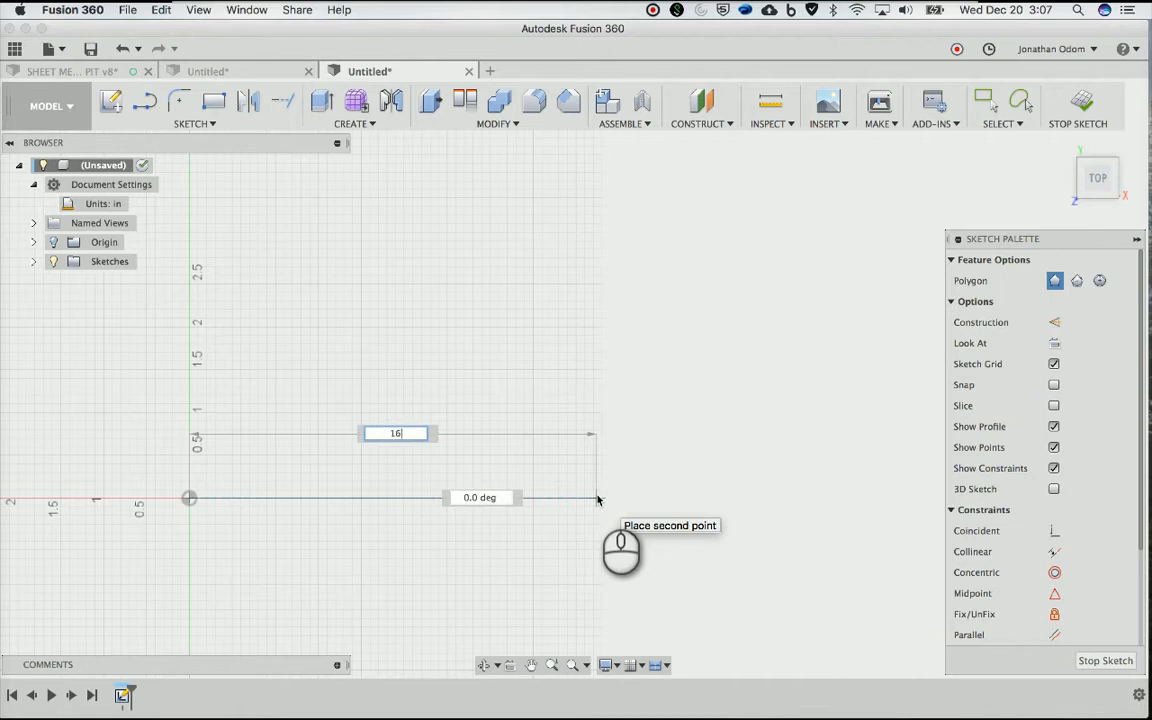
{"action": "type", "text": ".5"}
{"action": "key", "text": "Return"}
Set the polygon to 3 sides, place it above its horizontal base edge, and finish the sketch
{"action": "scroll", "coordinate": [598, 500], "scroll_direction": "down", "scroll_amount": 2}
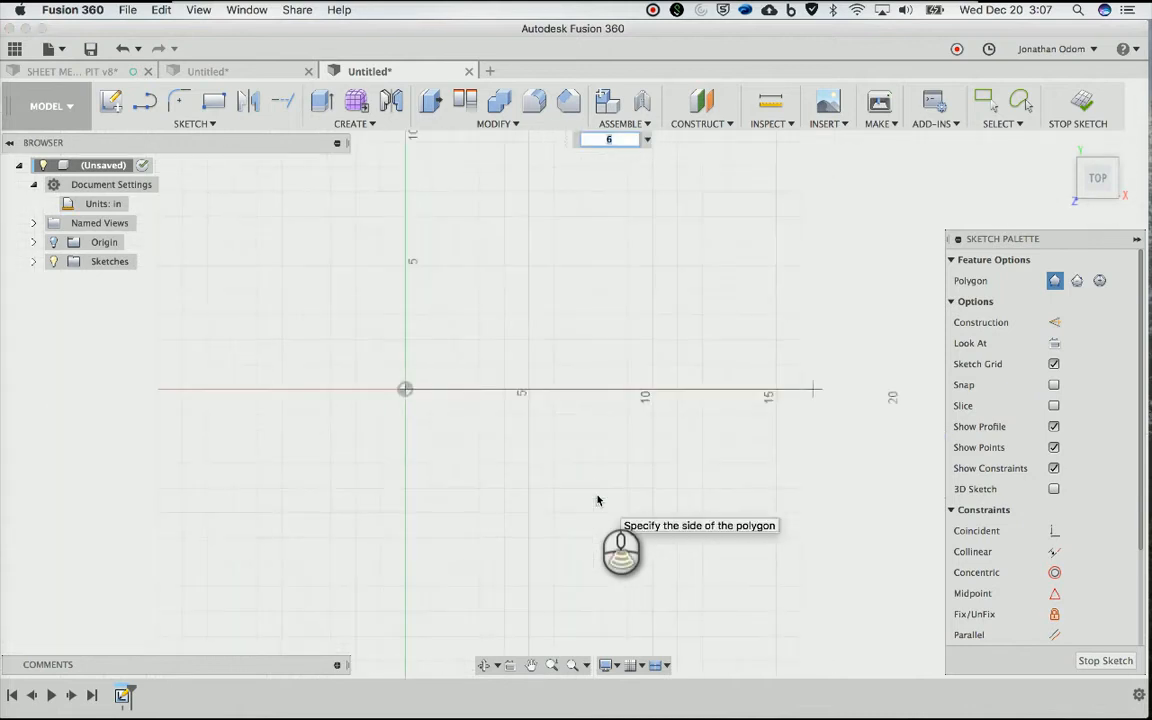
{"action": "scroll", "coordinate": [597, 500], "scroll_direction": "down", "scroll_amount": 3}
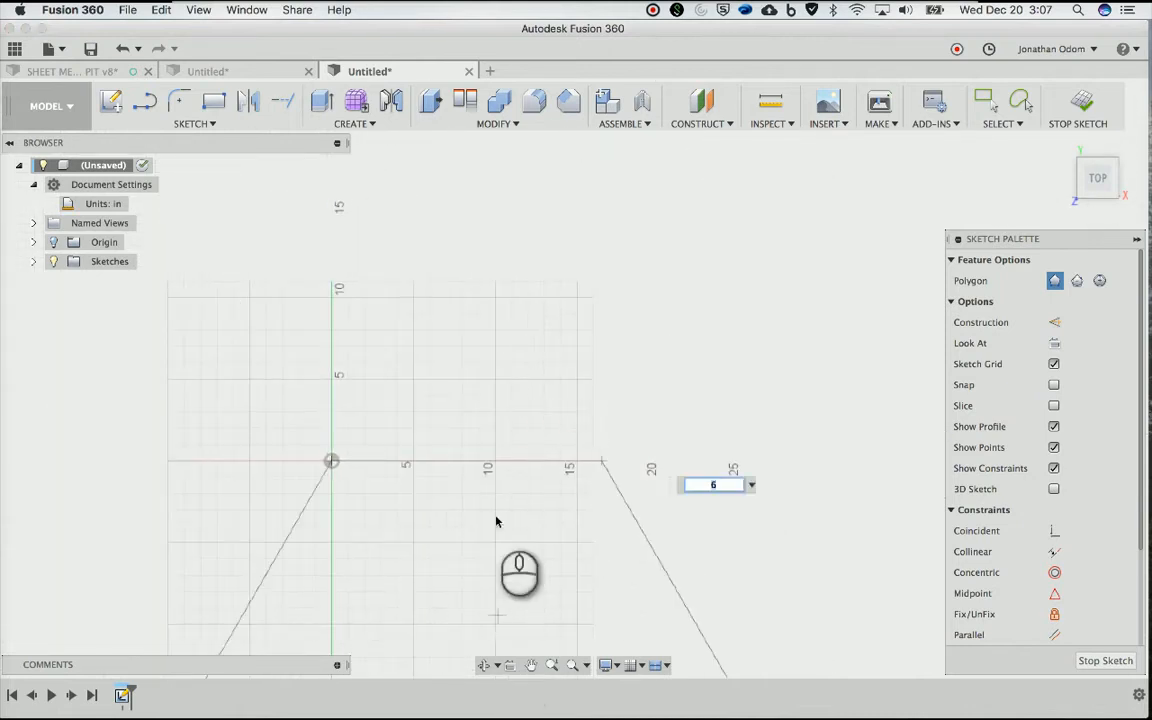
{"action": "scroll", "coordinate": [495, 330], "scroll_direction": "up", "scroll_amount": 5}
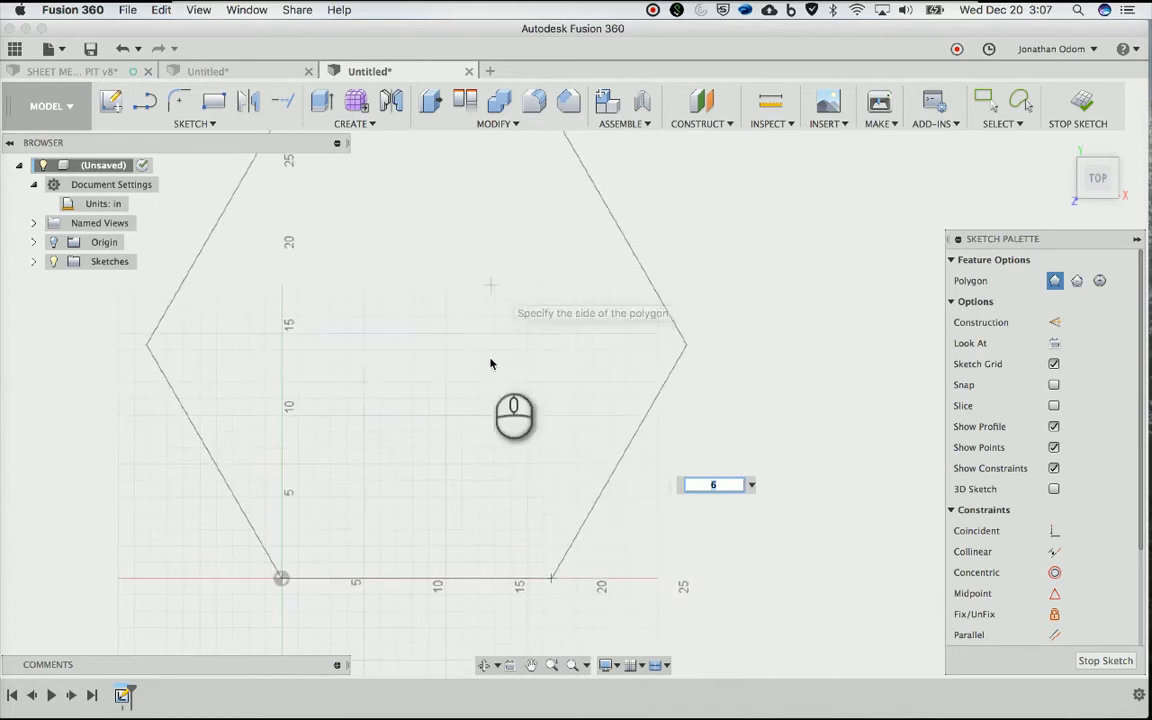
{"action": "type", "text": "3"}
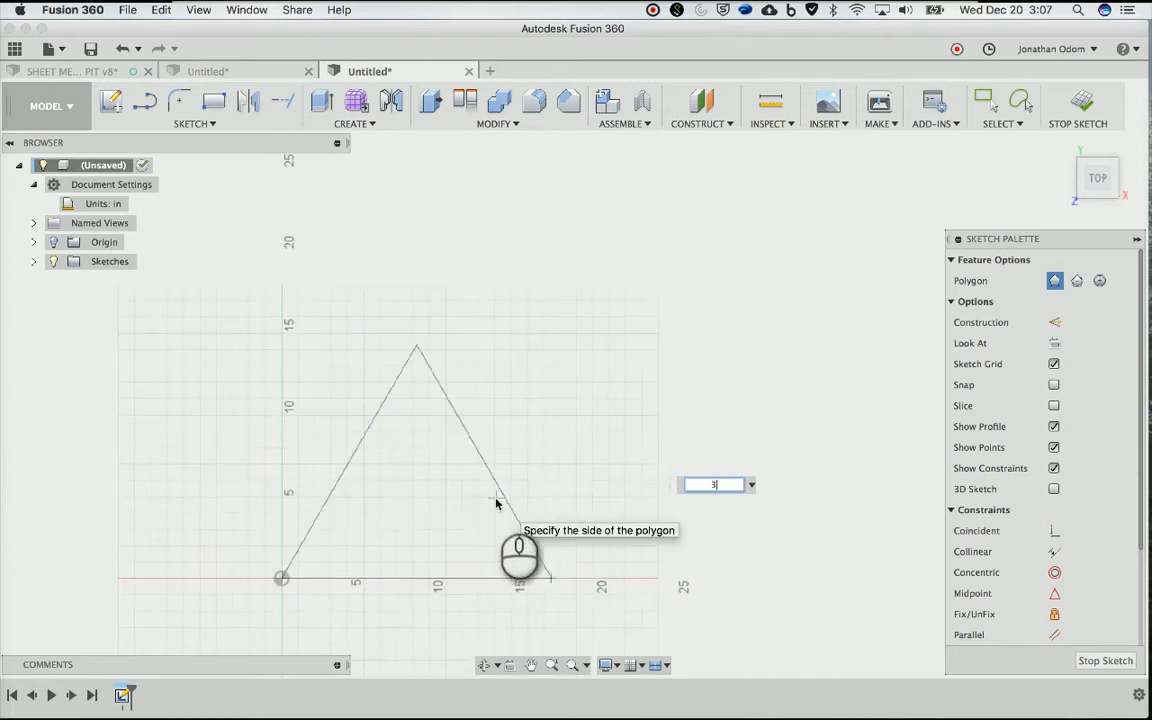
{"action": "left_click", "coordinate": [496, 503]}
{"action": "scroll", "coordinate": [496, 503], "scroll_direction": "up", "scroll_amount": 3}
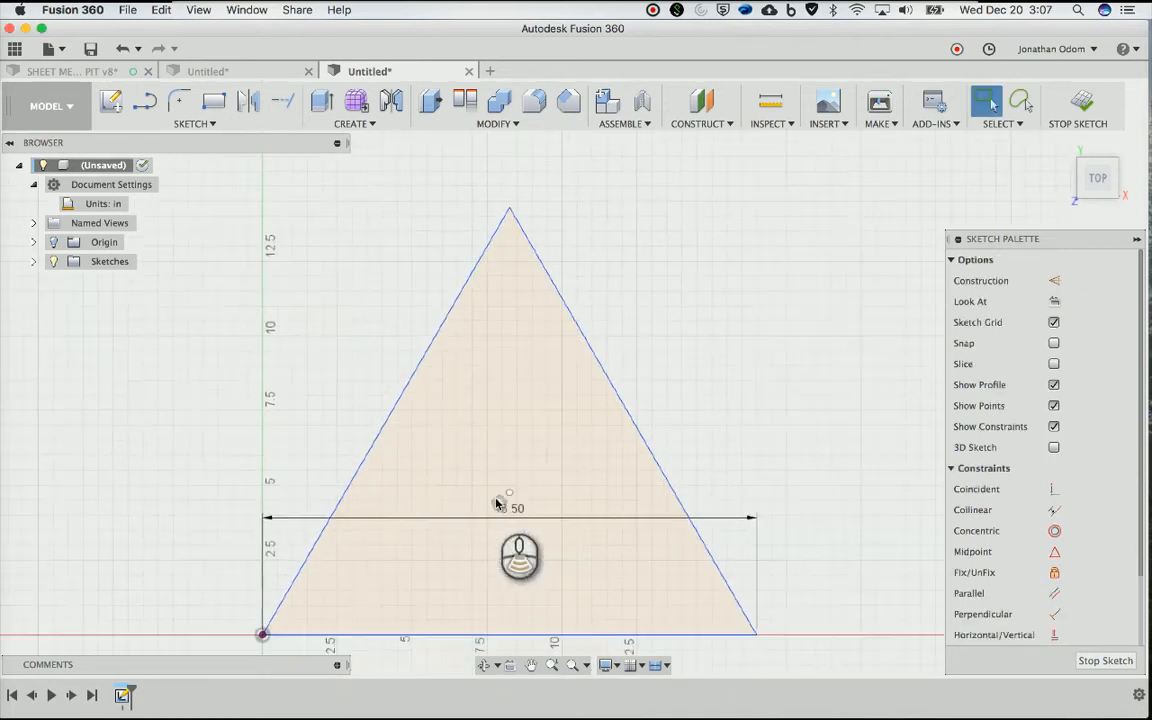
{"action": "left_click", "coordinate": [1068, 110]}
Create an offset construction plane high above the triangle, using the triangle profile as its reference
{"action": "scroll", "coordinate": [732, 291], "scroll_direction": "down", "scroll_amount": 5, "text": "shift"}
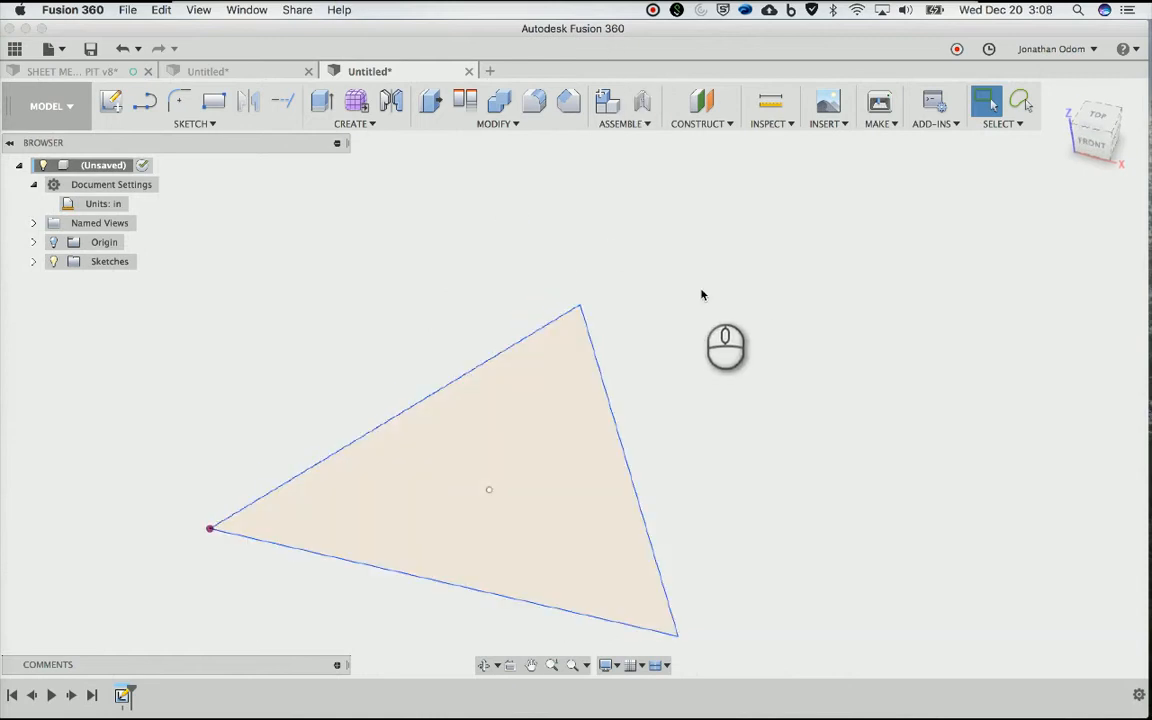
{"action": "left_click", "coordinate": [718, 124]}
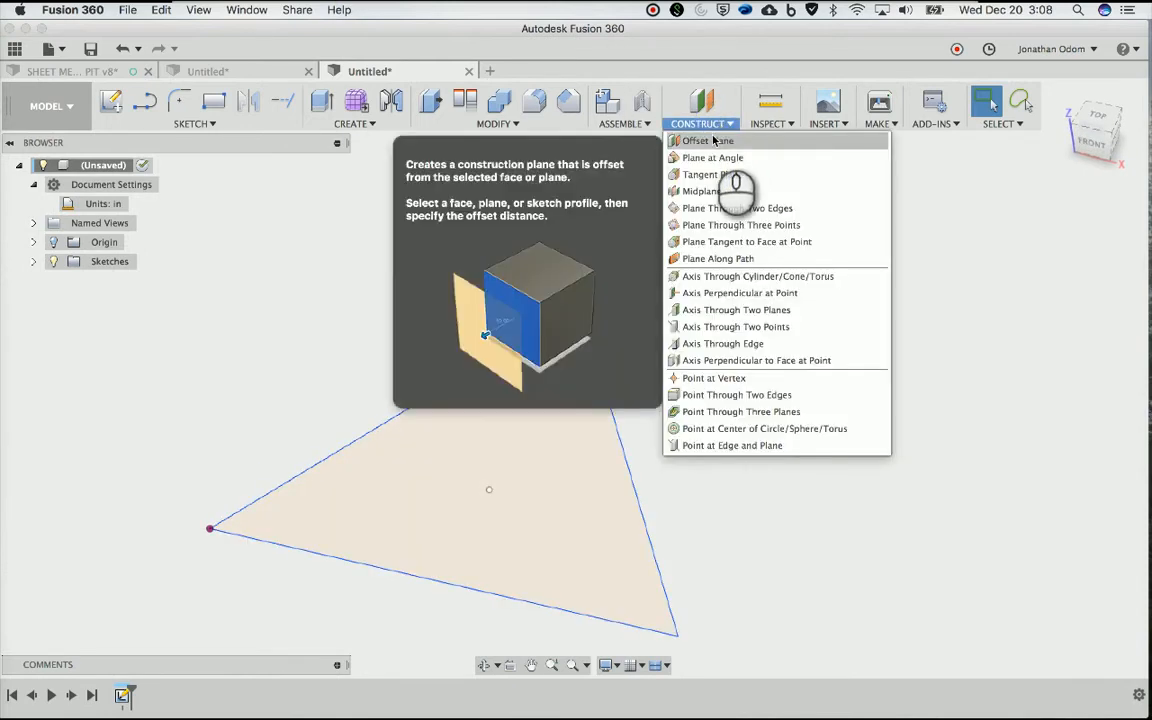
{"action": "left_click", "coordinate": [708, 143]}
{"action": "left_click", "coordinate": [497, 461]}
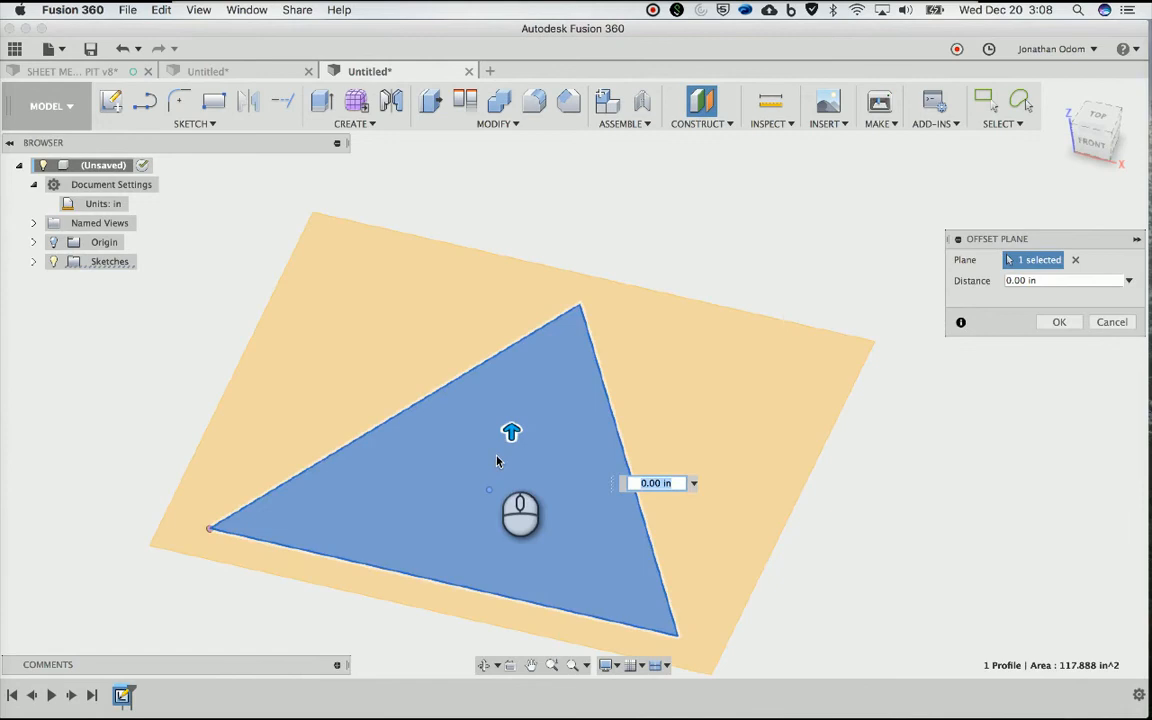
{"action": "key", "text": "Return"}
{"action": "scroll", "coordinate": [497, 461], "scroll_direction": "up", "scroll_amount": 6}
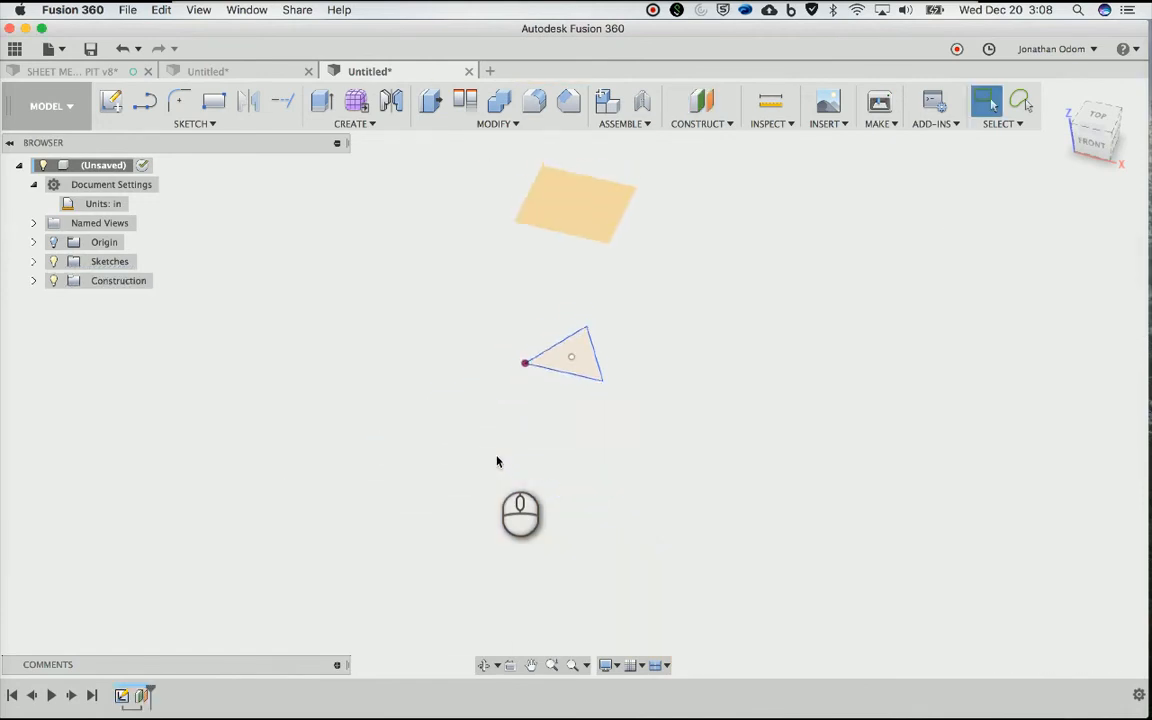
Start a sketch on the offset construction plane above the triangle and project the base triangle's center point into it
{"action": "scroll", "coordinate": [497, 461], "scroll_direction": "down", "scroll_amount": 5}
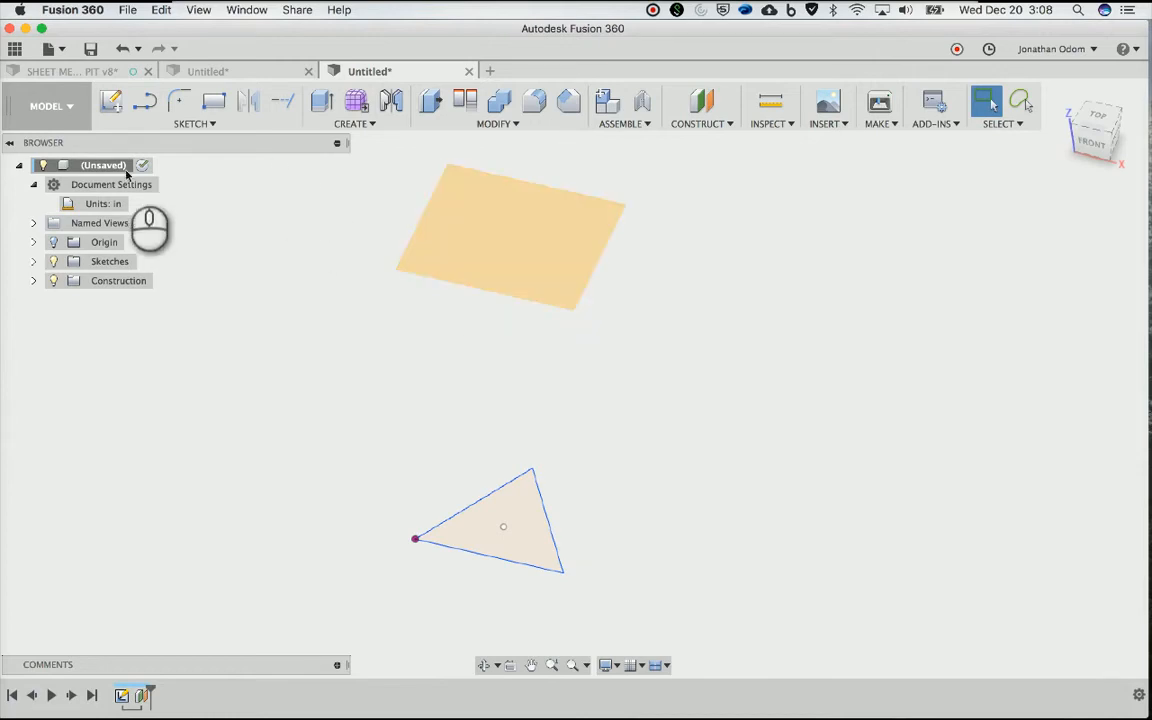
{"action": "left_click", "coordinate": [110, 101]}
{"action": "left_click", "coordinate": [519, 232]}
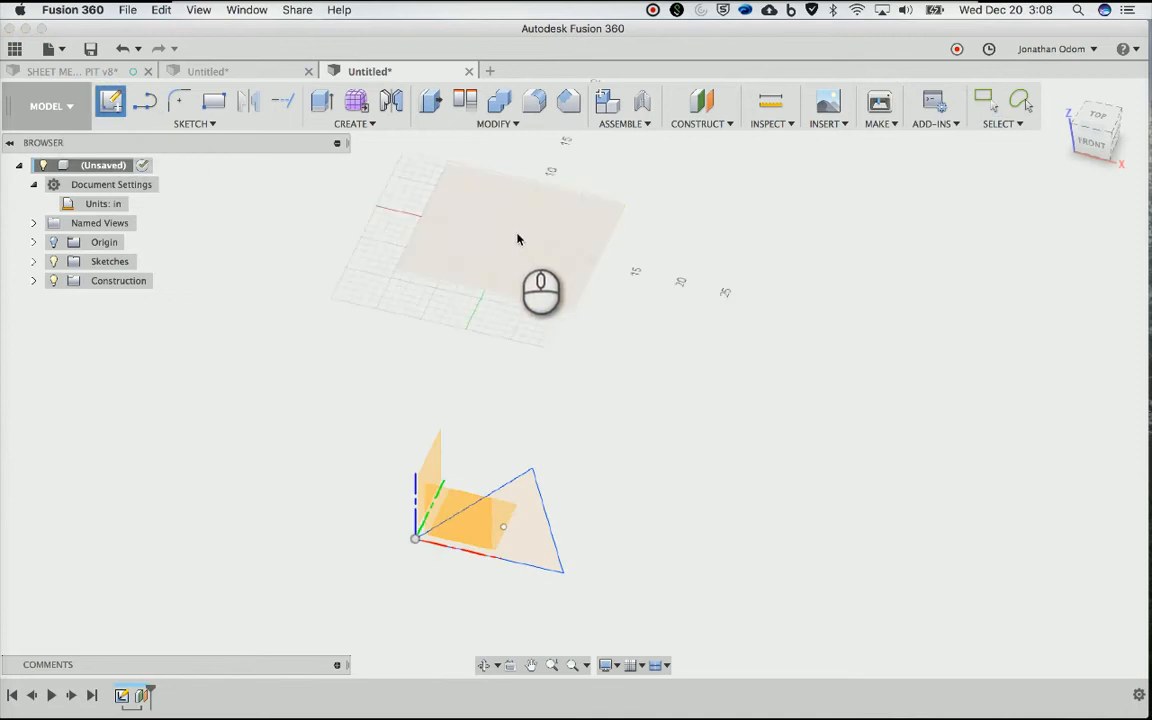
{"action": "scroll", "coordinate": [621, 302], "scroll_direction": "up", "scroll_amount": 5}
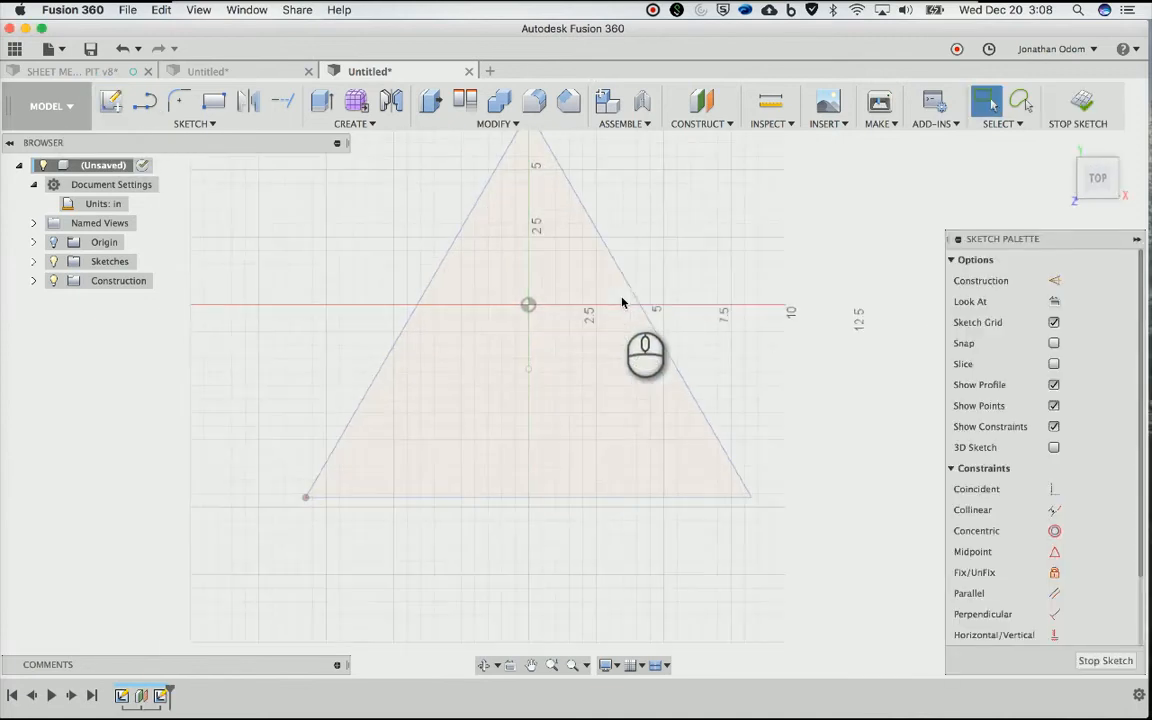
{"action": "scroll", "coordinate": [530, 350], "scroll_direction": "down", "scroll_amount": 1}
{"action": "left_click", "coordinate": [194, 123]}
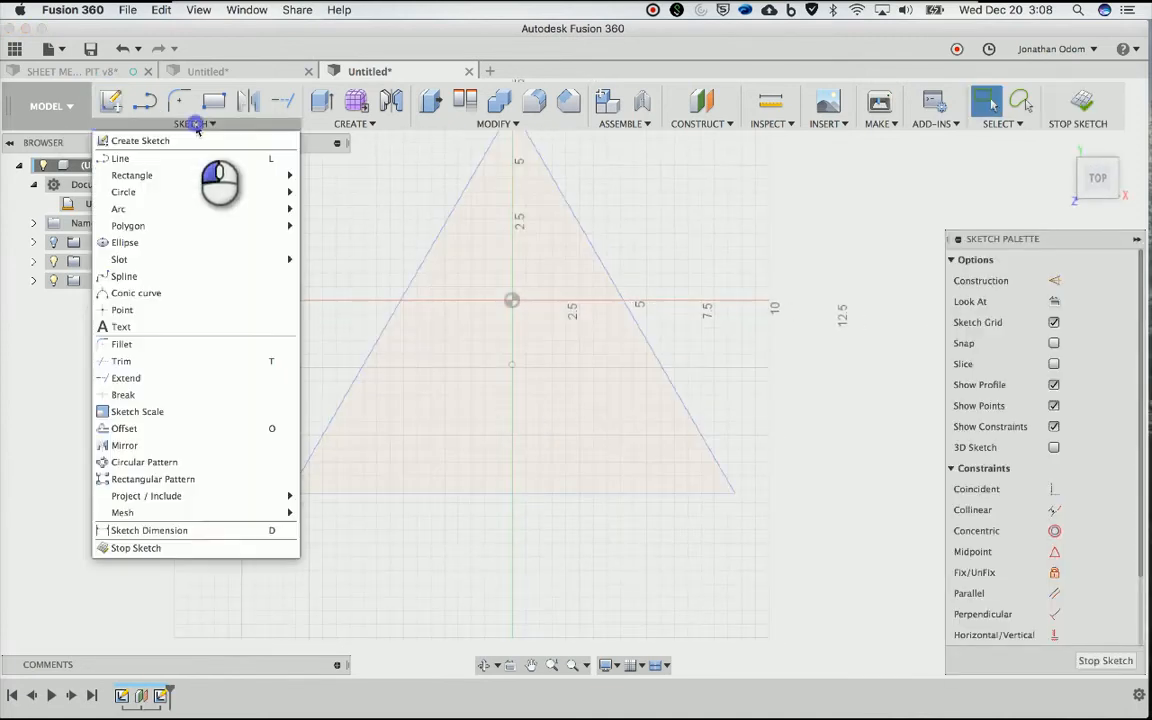
{"action": "mouse_move", "coordinate": [235, 498]}
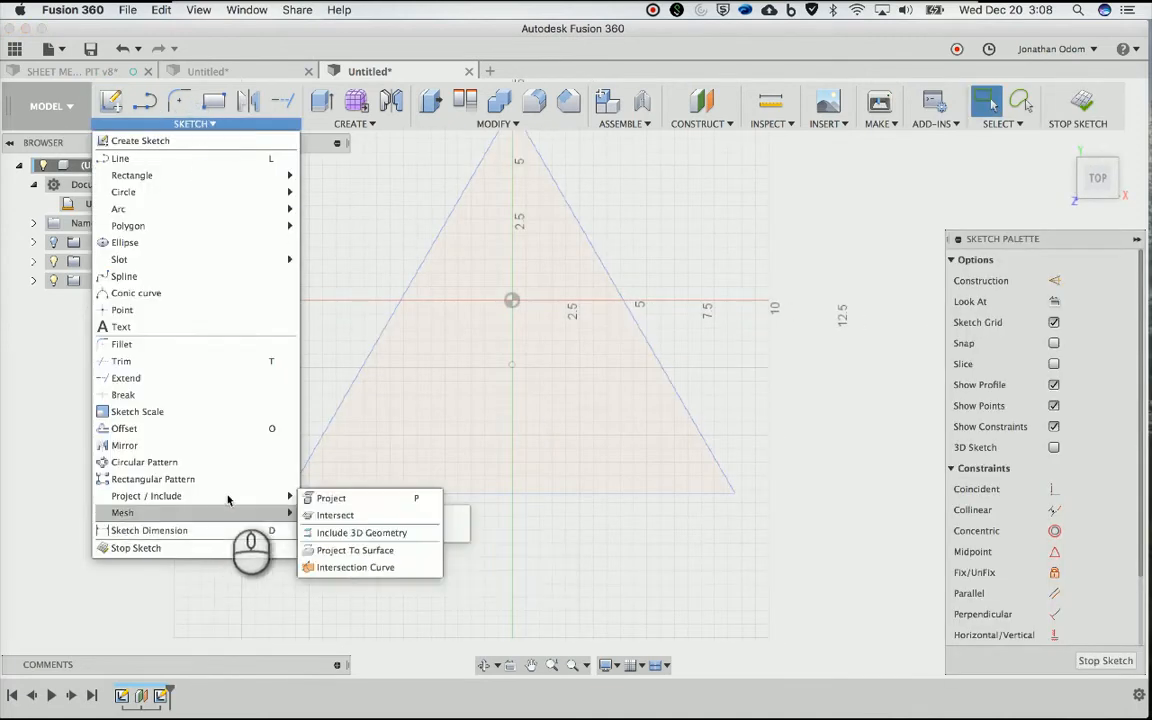
{"action": "left_click", "coordinate": [331, 498]}
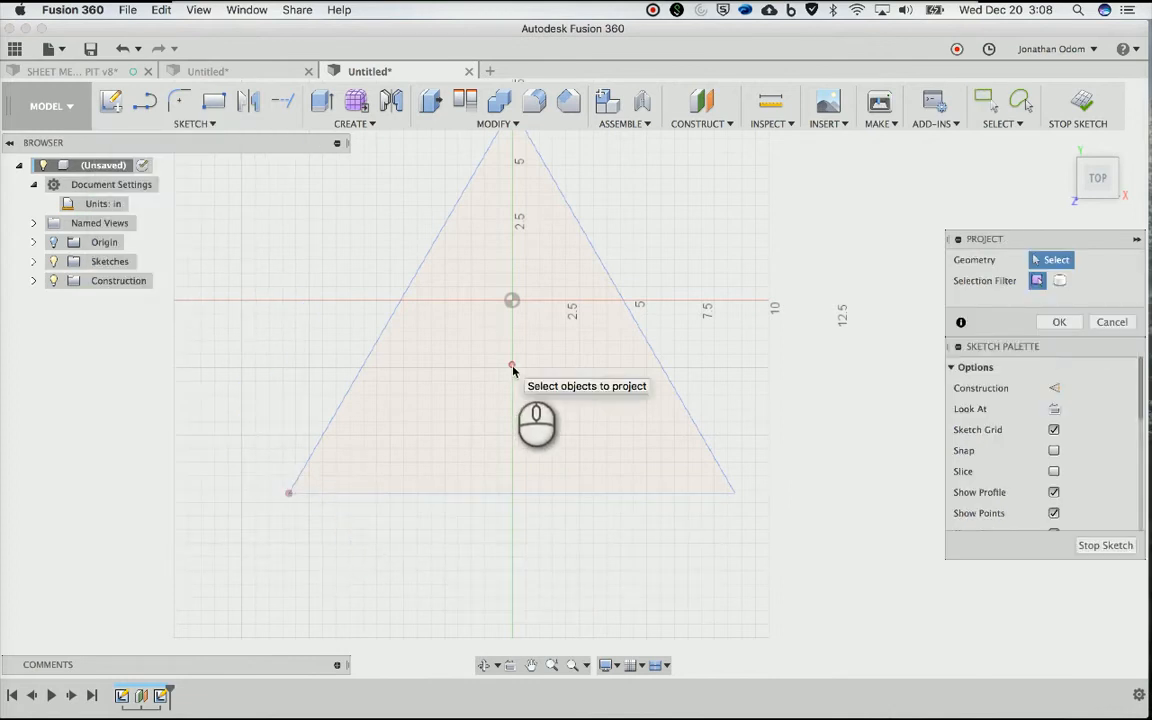
{"action": "left_click", "coordinate": [511, 366]}
Draw a 3-sided inscribed polygon with a 4 in radius on the projected center, with a vertex pointing straight up, and finish the sketch
{"action": "left_click", "coordinate": [199, 123]}
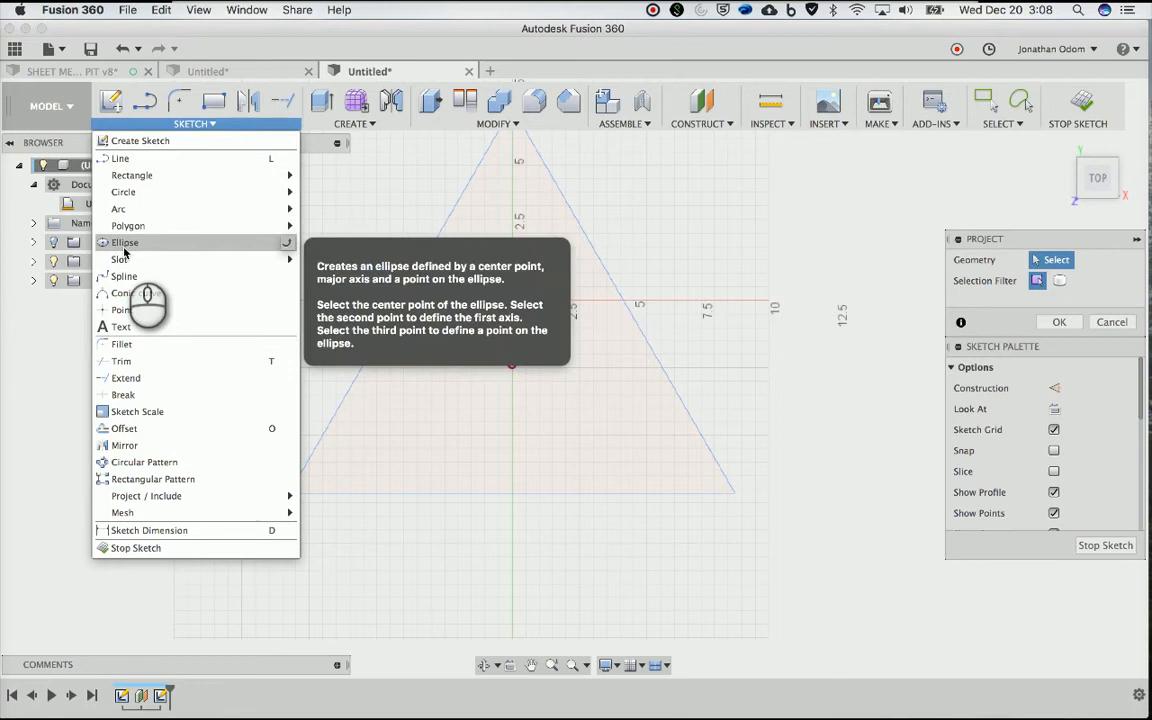
{"action": "mouse_move", "coordinate": [223, 230]}
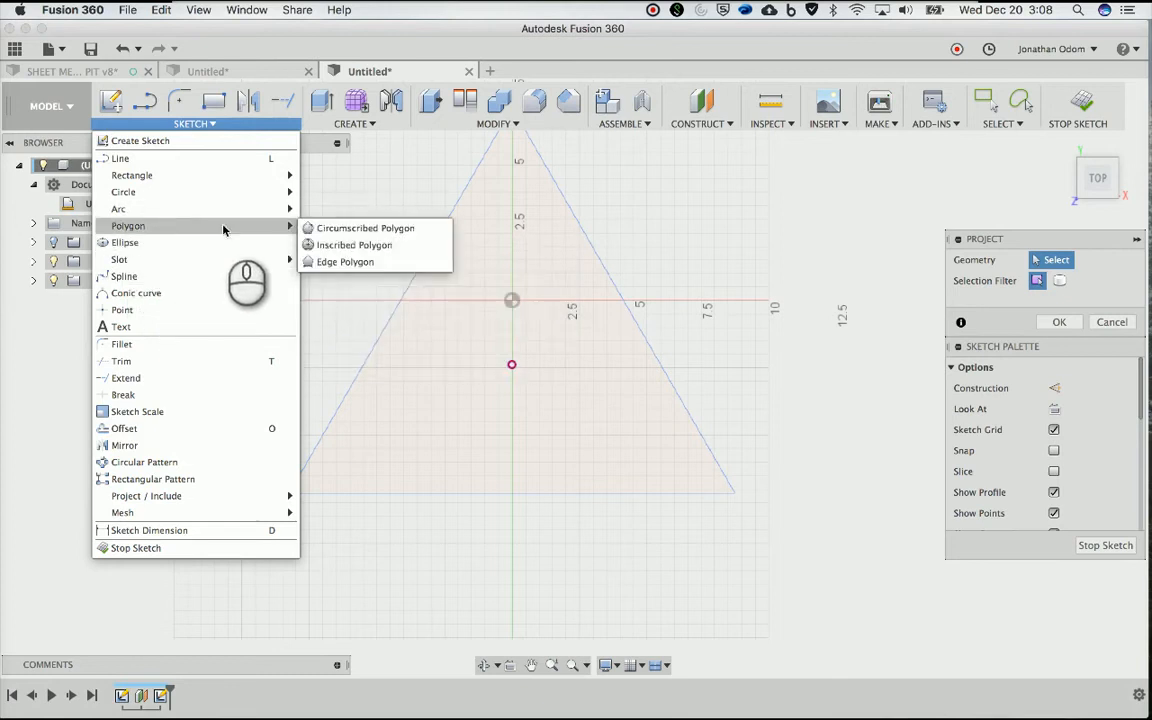
{"action": "left_click", "coordinate": [354, 245]}
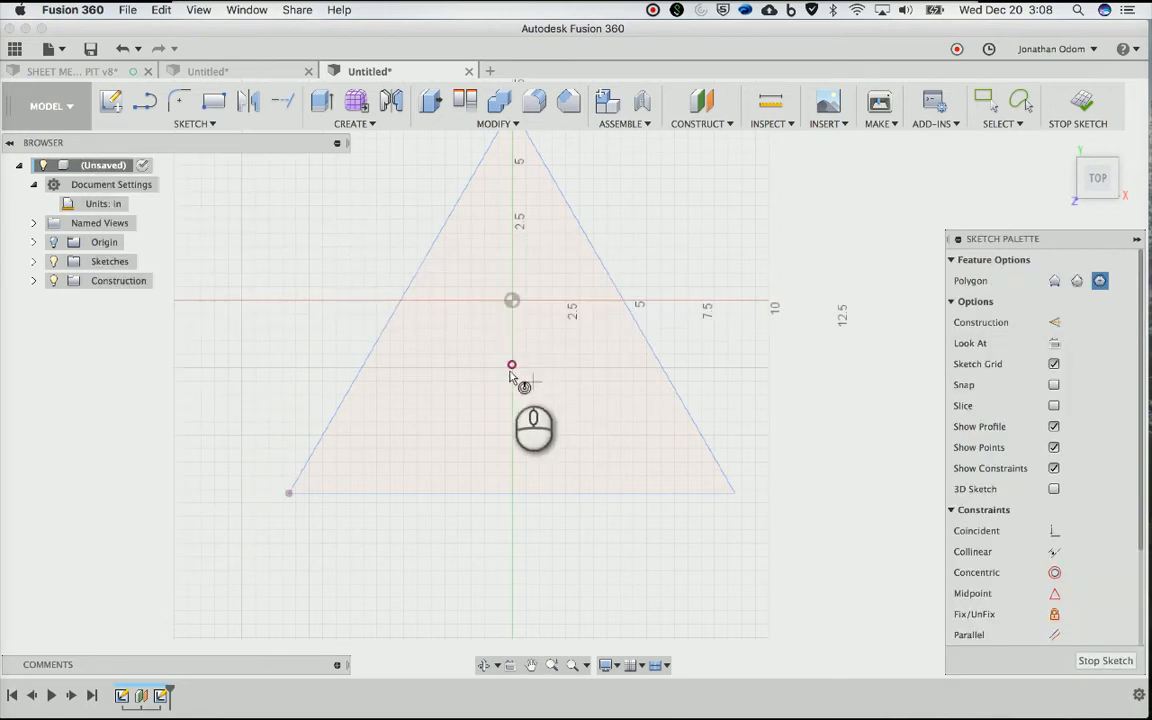
{"action": "left_click", "coordinate": [511, 364]}
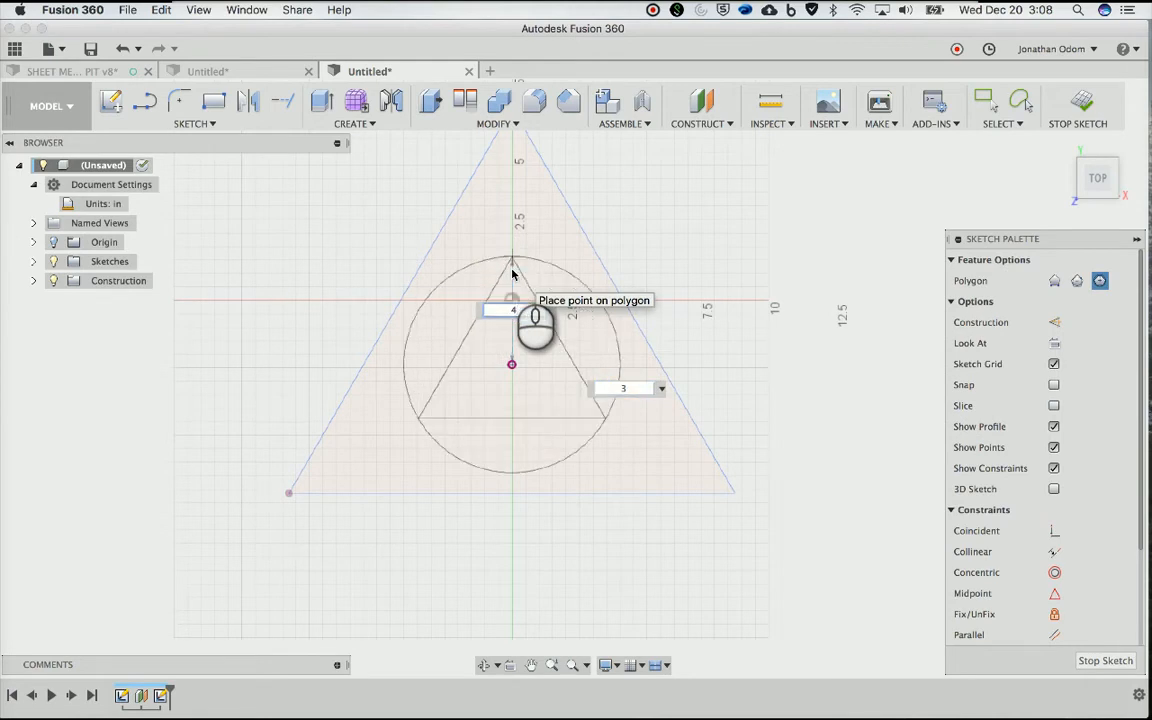
{"action": "left_click", "coordinate": [512, 272]}
{"action": "scroll", "coordinate": [512, 272], "scroll_direction": "down", "scroll_amount": 4, "text": "shift"}
{"action": "scroll", "coordinate": [517, 256], "scroll_direction": "down", "scroll_amount": 5}
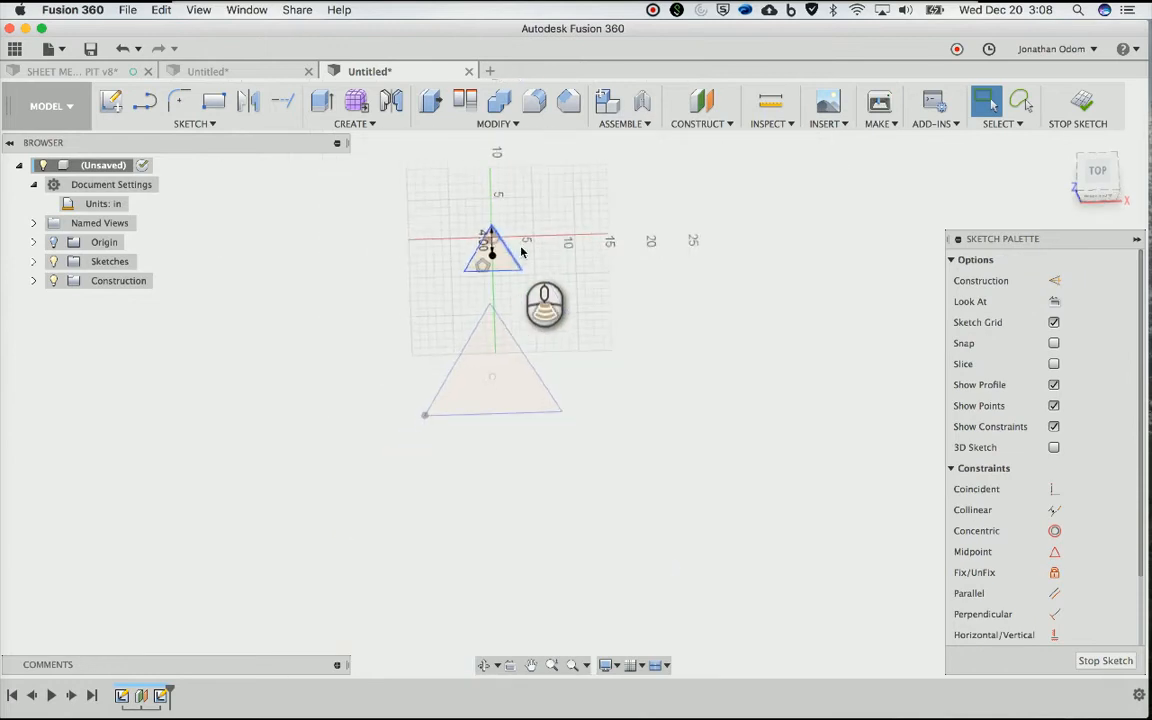
{"action": "scroll", "coordinate": [520, 251], "scroll_direction": "right", "scroll_amount": 3, "text": "shift"}
{"action": "scroll", "coordinate": [521, 252], "scroll_direction": "down", "scroll_amount": 2}
{"action": "left_click", "coordinate": [1077, 106]}
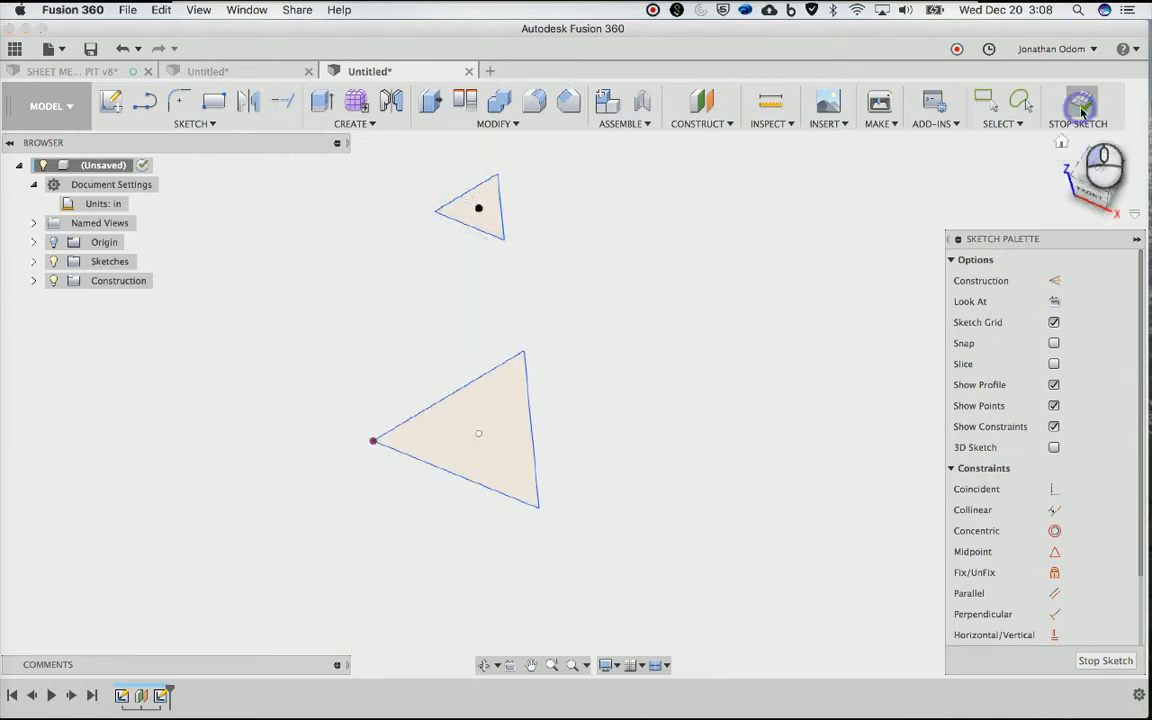
Loft from the large base triangle to the small upper triangle as a new body
{"action": "left_click", "coordinate": [348, 126]}
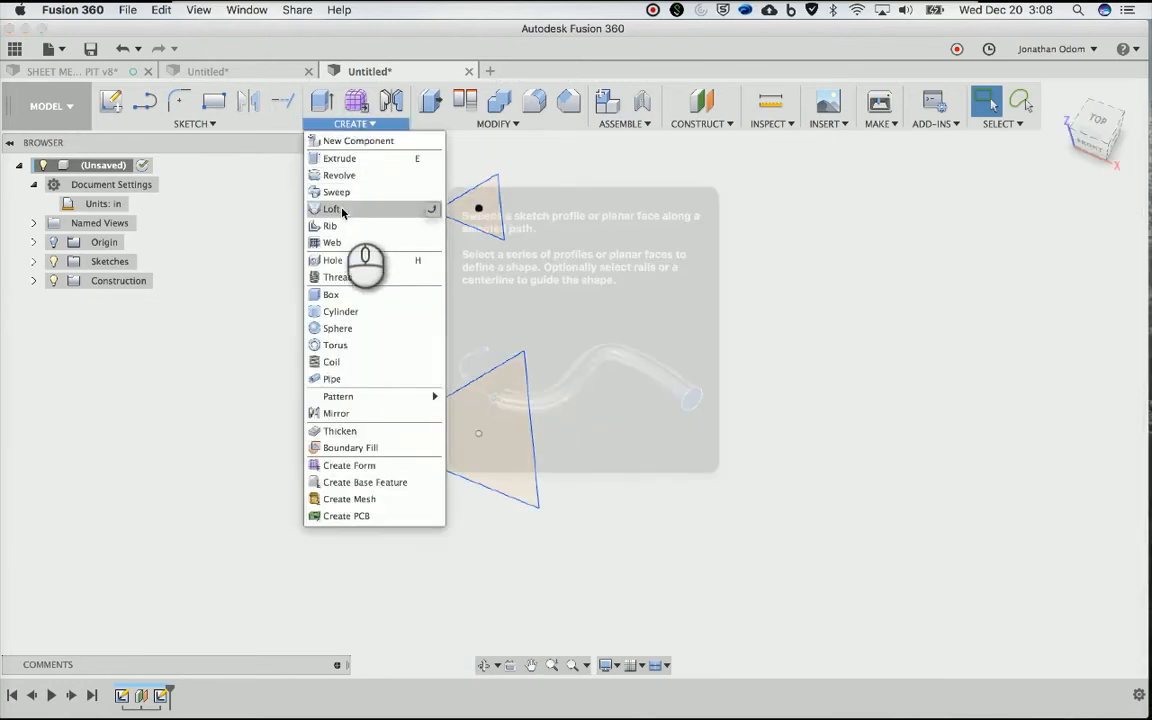
{"action": "left_click", "coordinate": [340, 209]}
{"action": "left_click", "coordinate": [500, 465]}
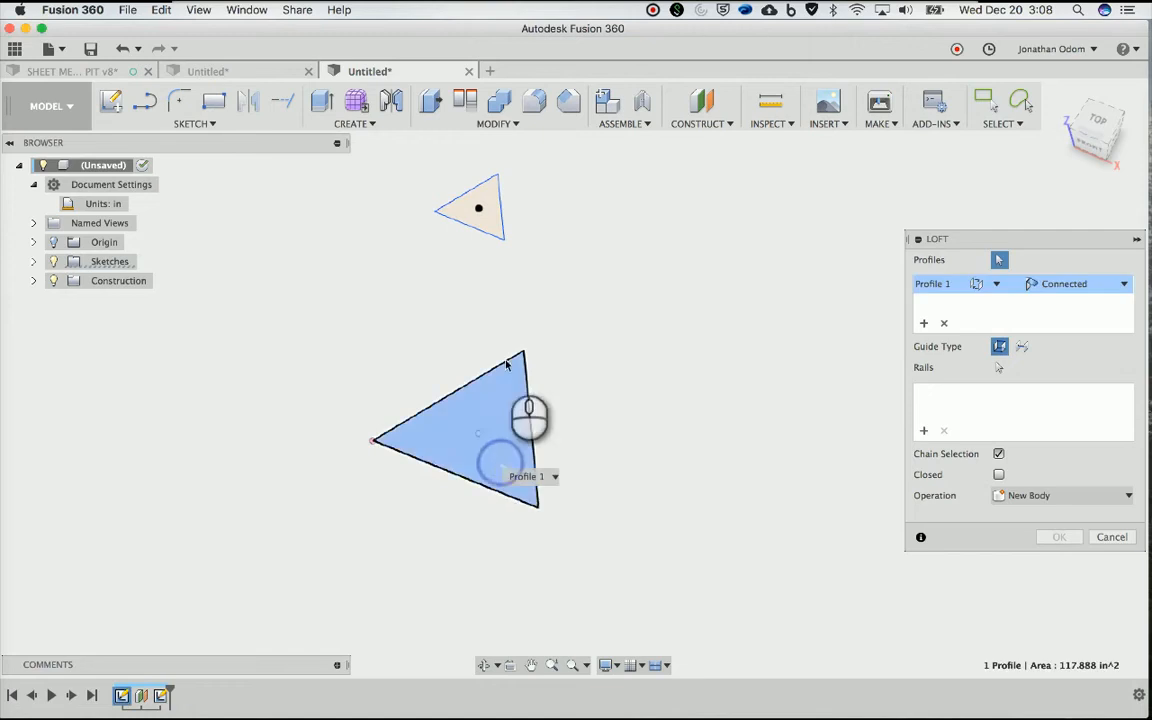
{"action": "left_click", "coordinate": [489, 213]}
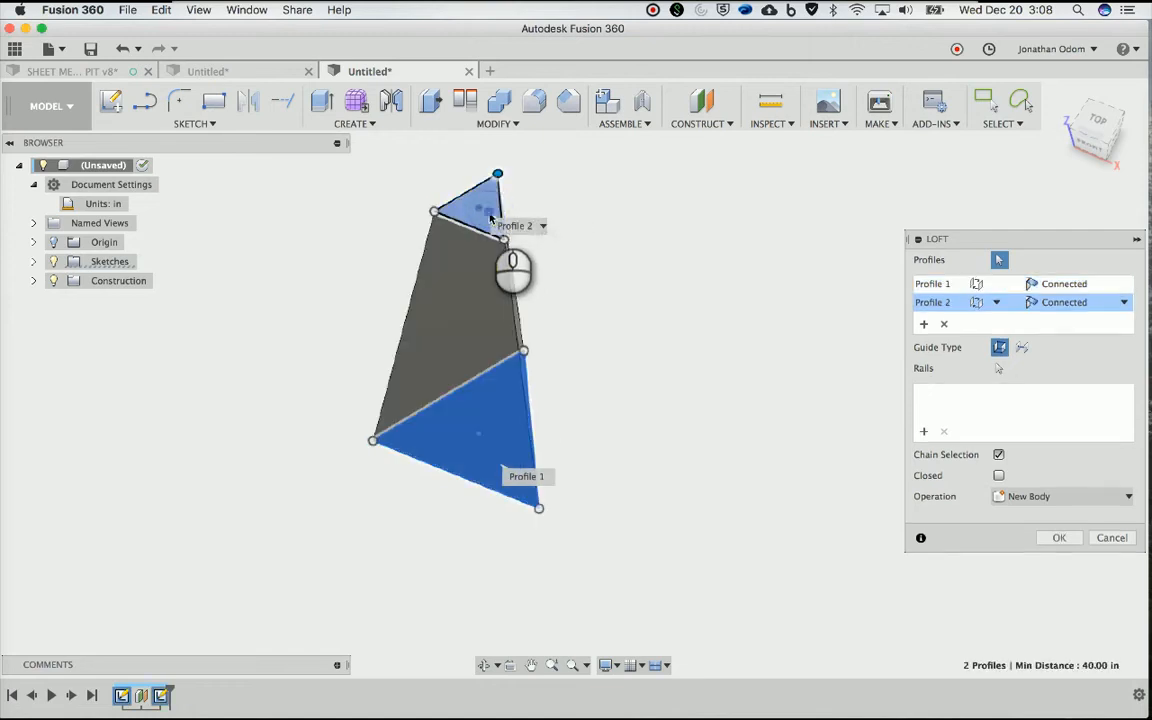
{"action": "left_click", "coordinate": [1057, 539]}
{"action": "middle_click_drag", "start_coordinate": [715, 437], "coordinate": [715, 436], "text": "shift"}
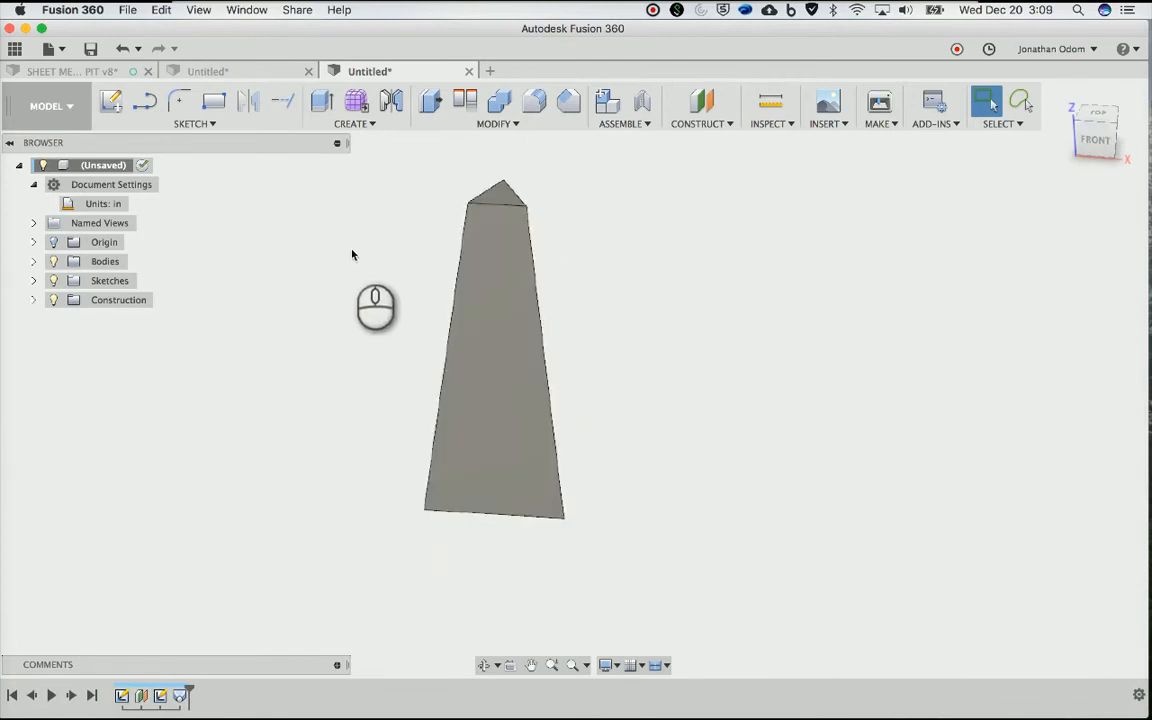
Switch to the Sheet Metal workspace
{"action": "left_click", "coordinate": [58, 106]}
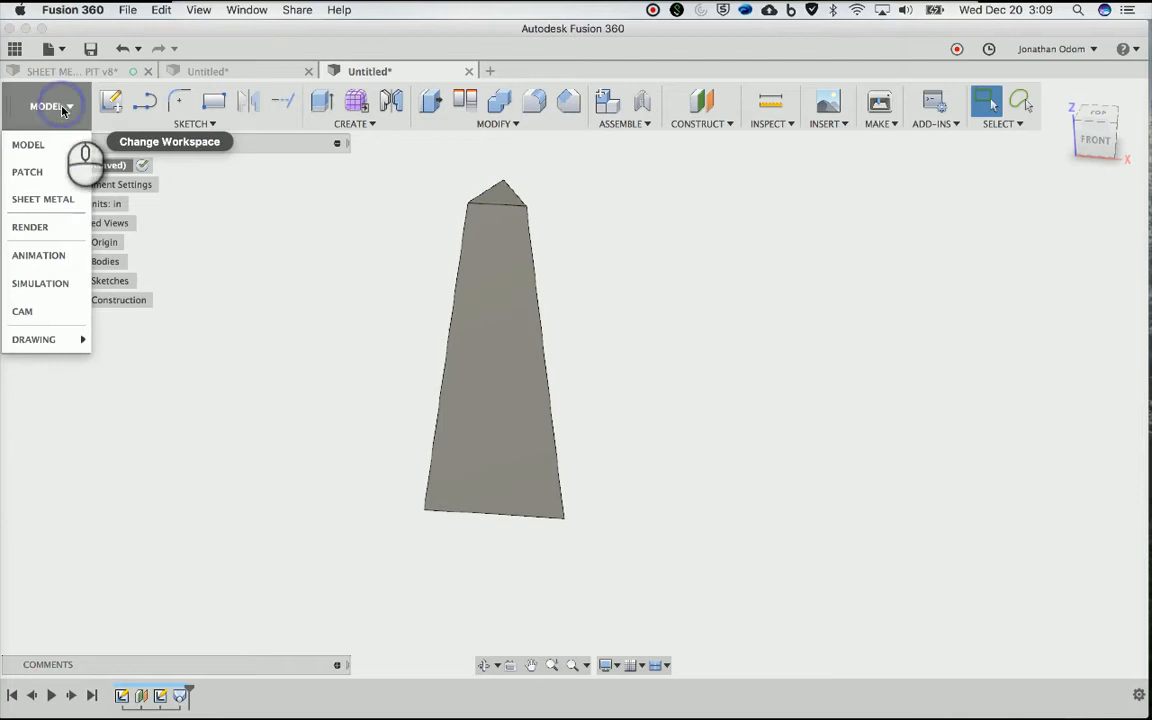
{"action": "left_click", "coordinate": [43, 201]}
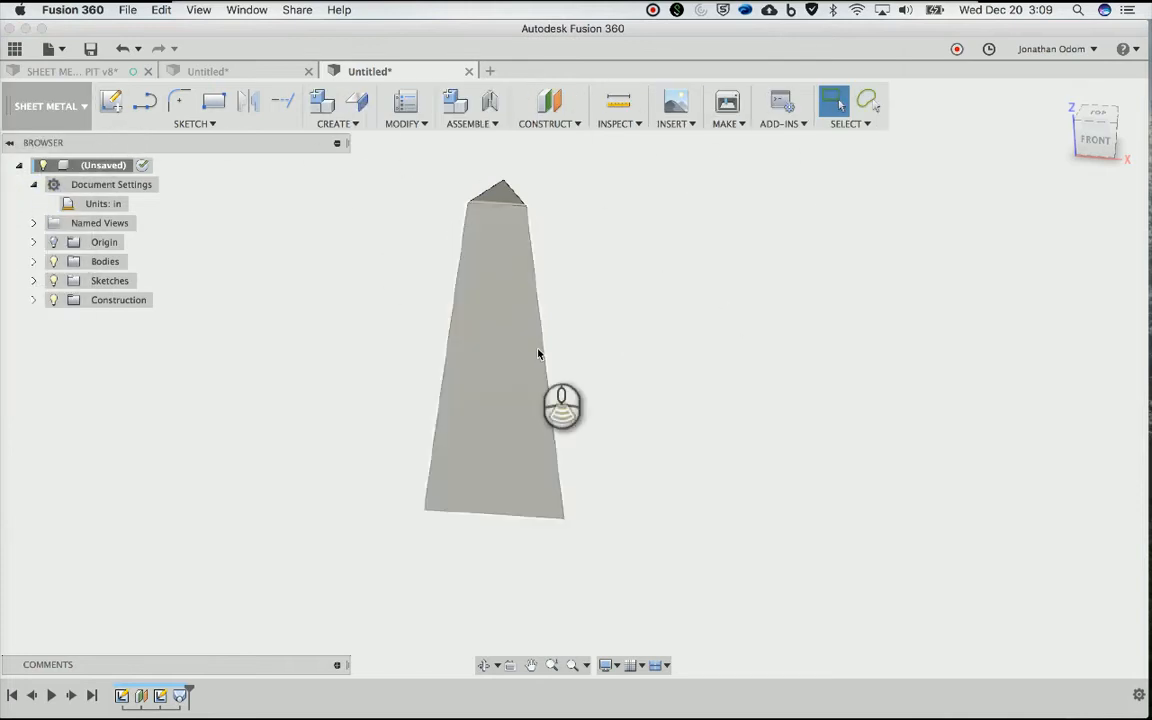
{"action": "scroll", "coordinate": [538, 354], "scroll_direction": "down", "scroll_amount": 3}
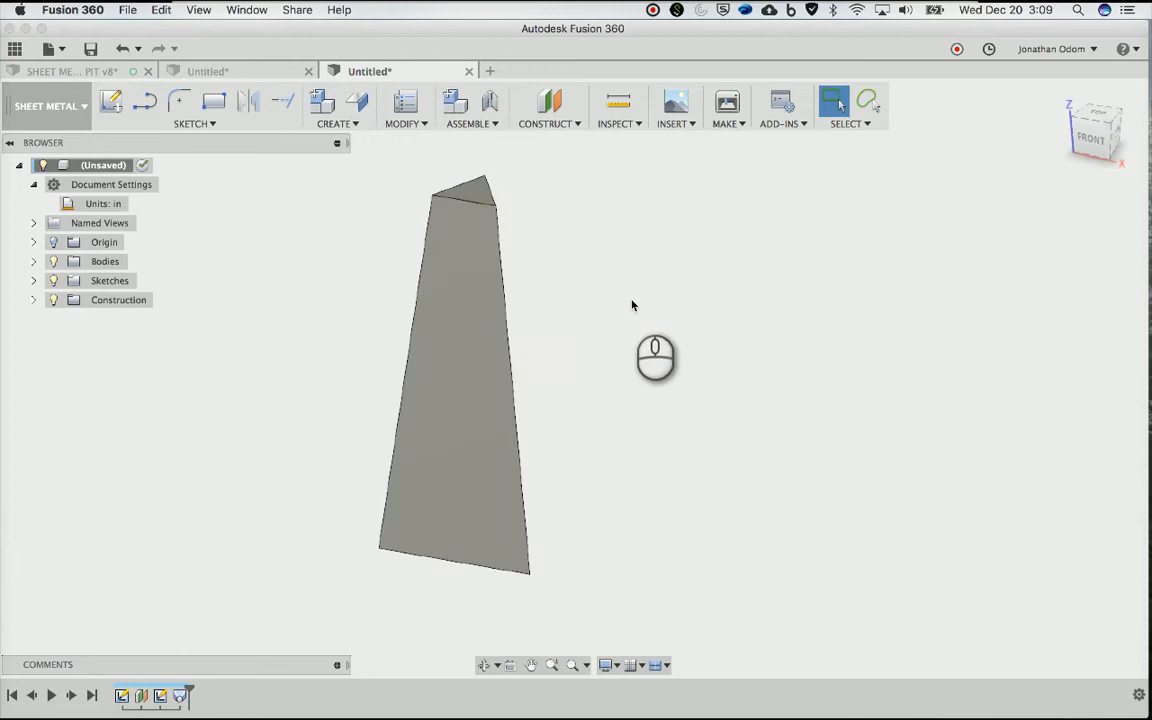
Examine the library's sheet metal rules for Stainless Steel (mm), Steel (mm) with its bend and corner conditions, and Steel (in)
{"action": "left_click", "coordinate": [408, 108]}
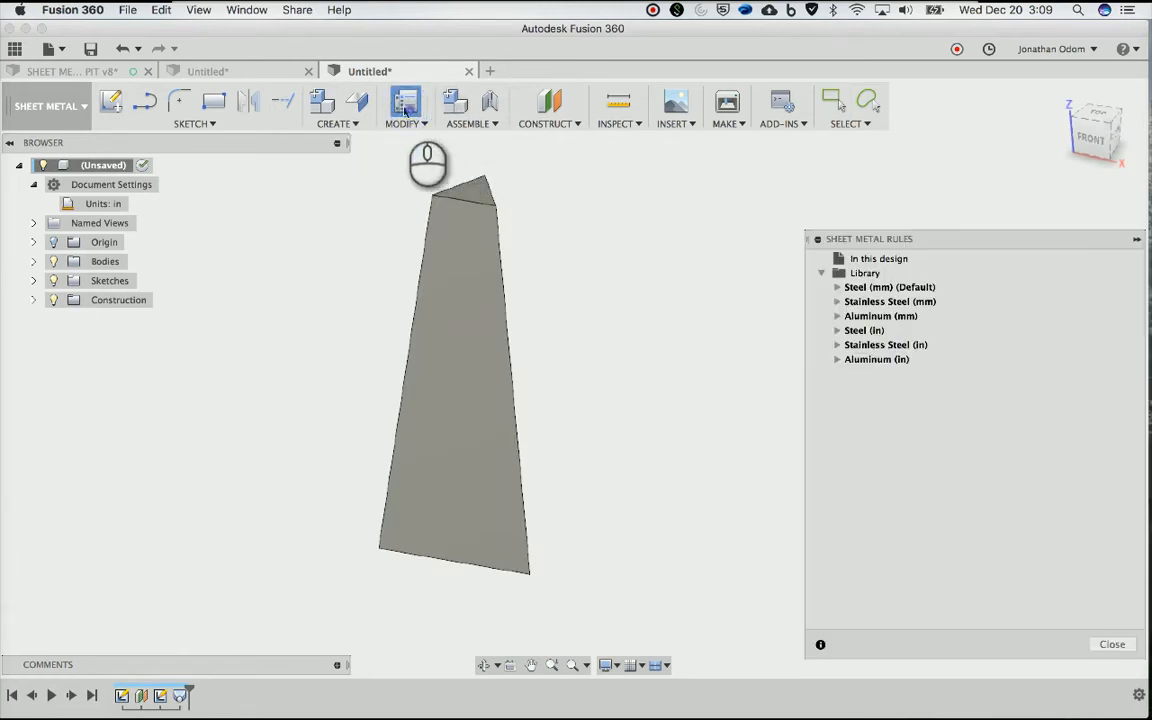
{"action": "left_click", "coordinate": [837, 302]}
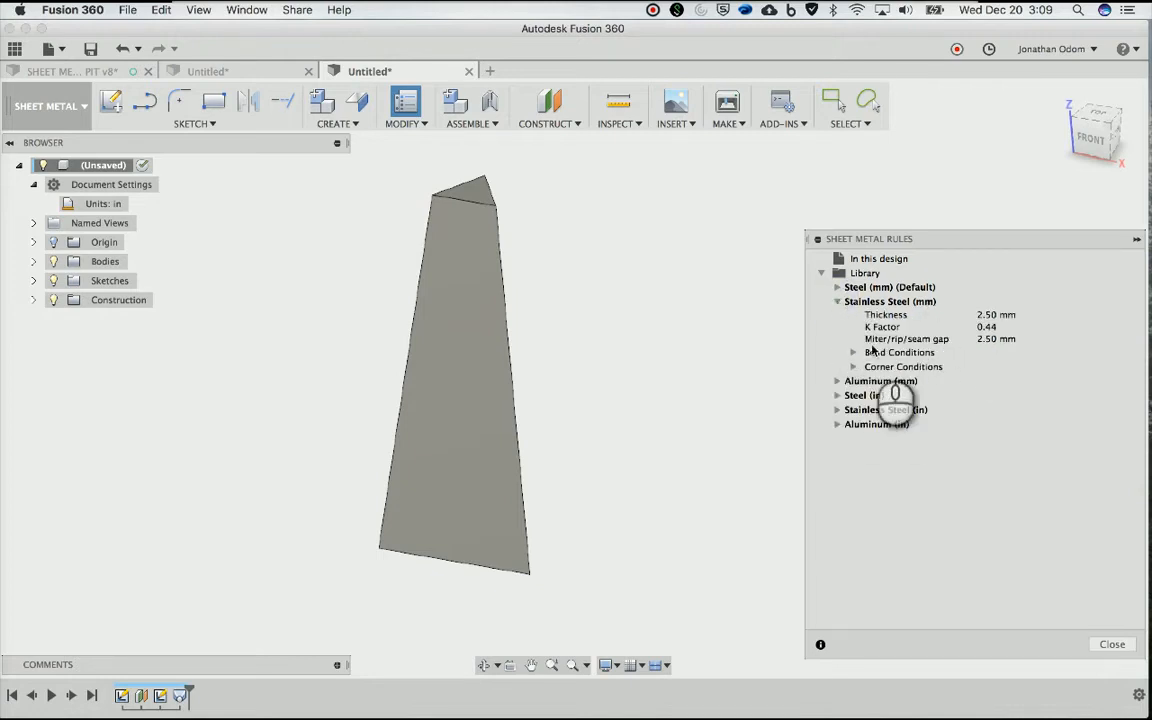
{"action": "left_click", "coordinate": [837, 302]}
{"action": "left_click", "coordinate": [836, 288]}
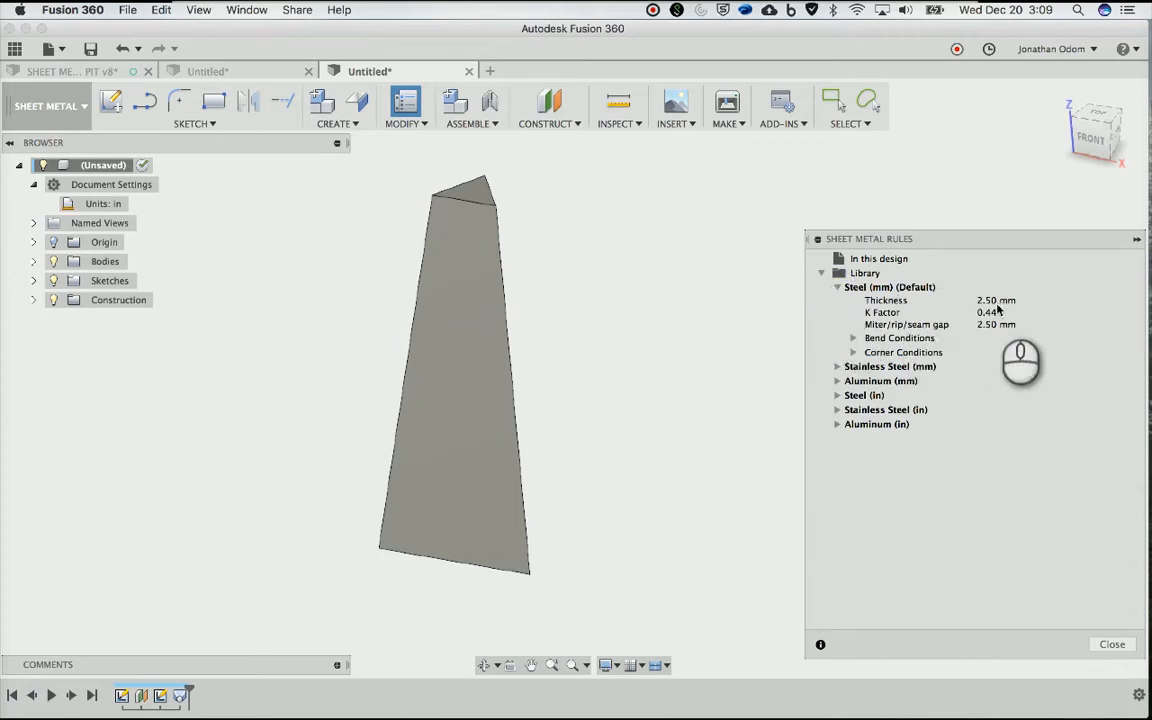
{"action": "left_click", "coordinate": [853, 338]}
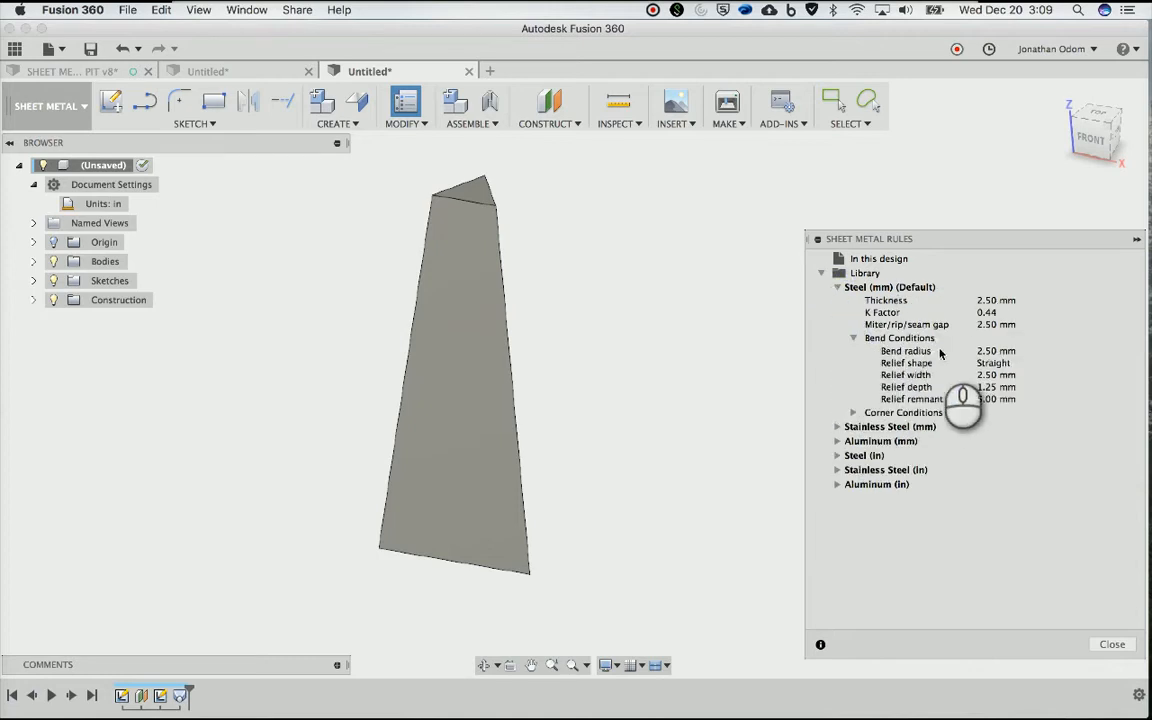
{"action": "left_click", "coordinate": [851, 413]}
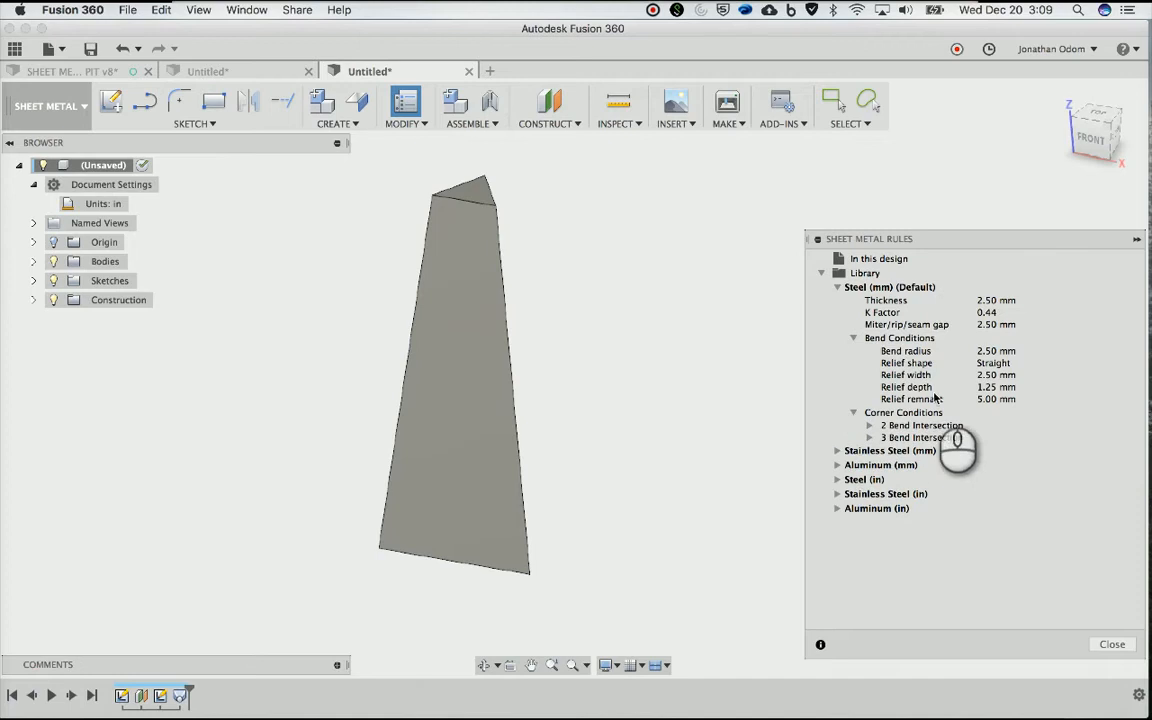
{"action": "left_click", "coordinate": [48, 106]}
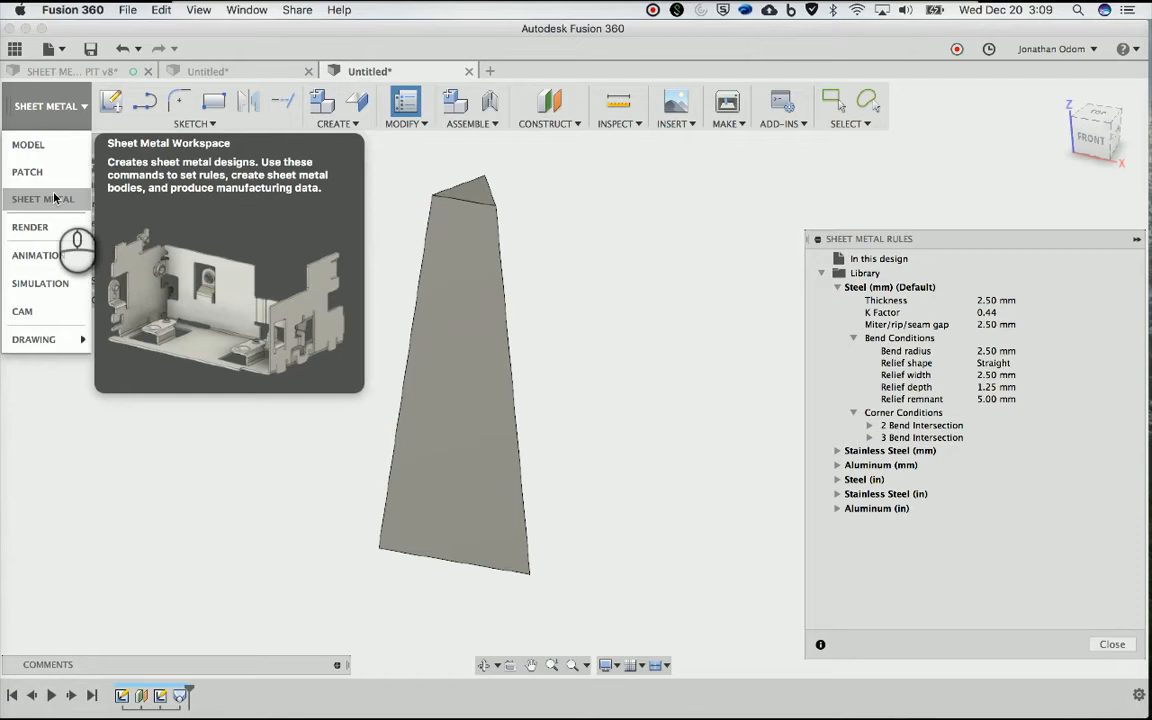
{"action": "left_click", "coordinate": [946, 422]}
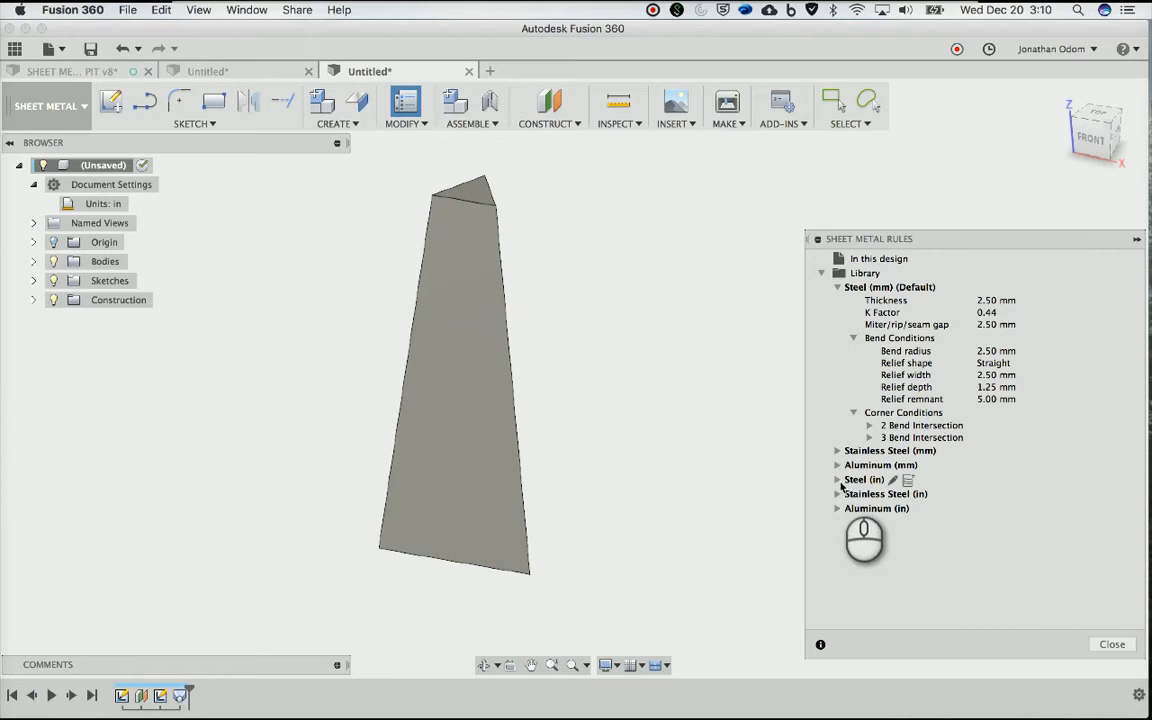
{"action": "left_click", "coordinate": [838, 481]}
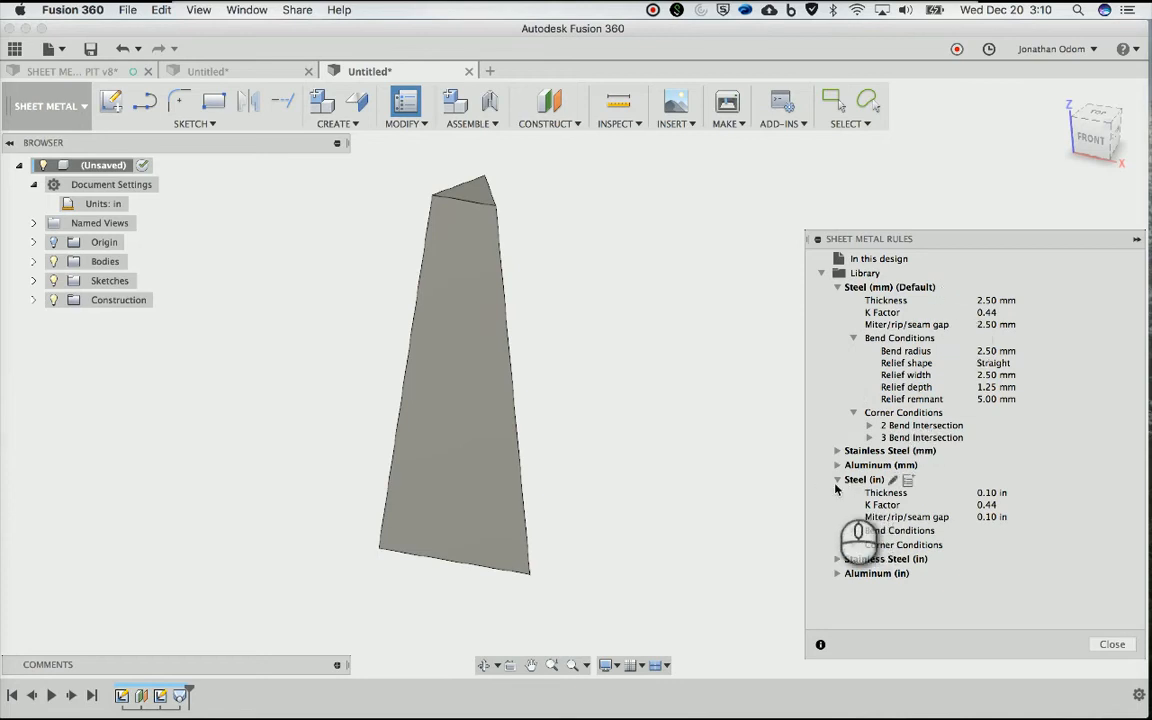
{"action": "left_click", "coordinate": [837, 481]}
{"action": "left_click", "coordinate": [821, 273]}
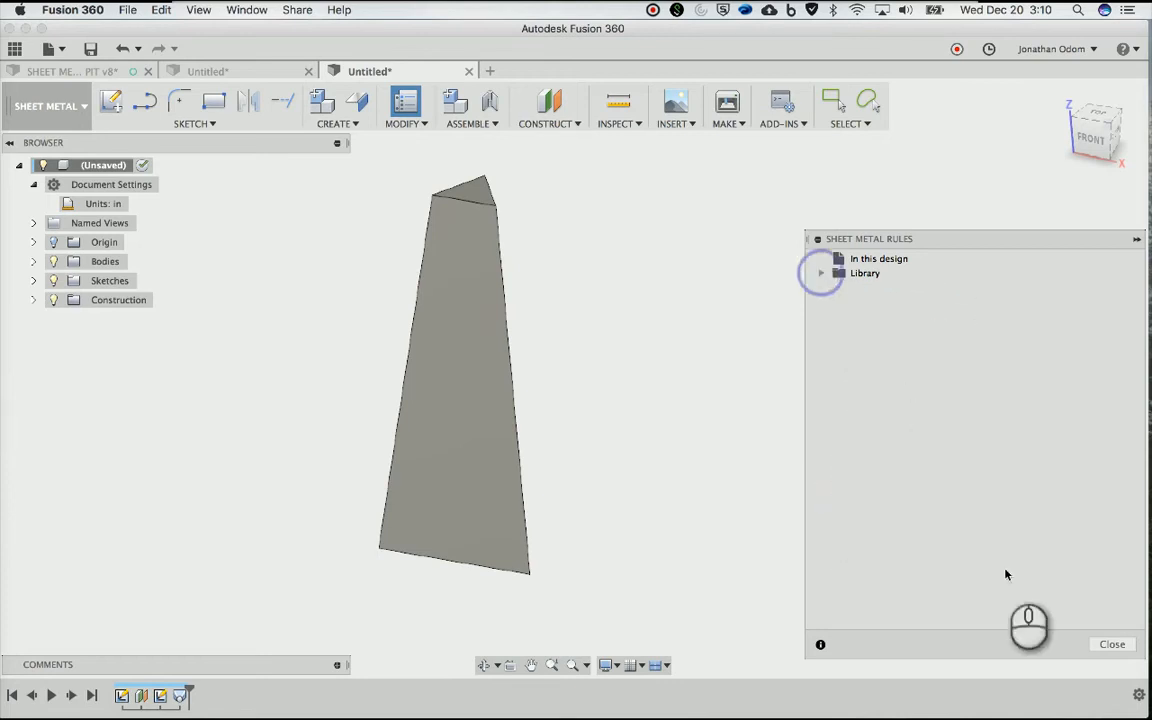
{"action": "left_click", "coordinate": [1110, 644]}
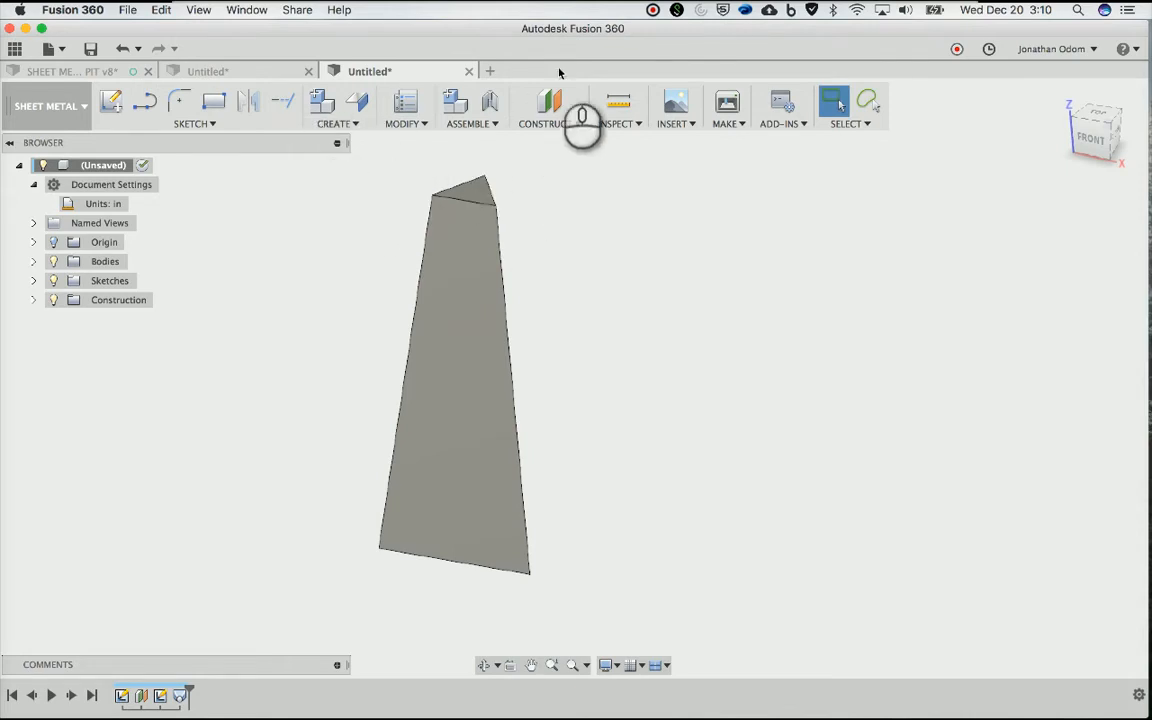
Create an empty, activated sheet metal component named front using the Steel (in) rule
{"action": "scroll", "coordinate": [607, 235], "scroll_direction": "left", "scroll_amount": 3}
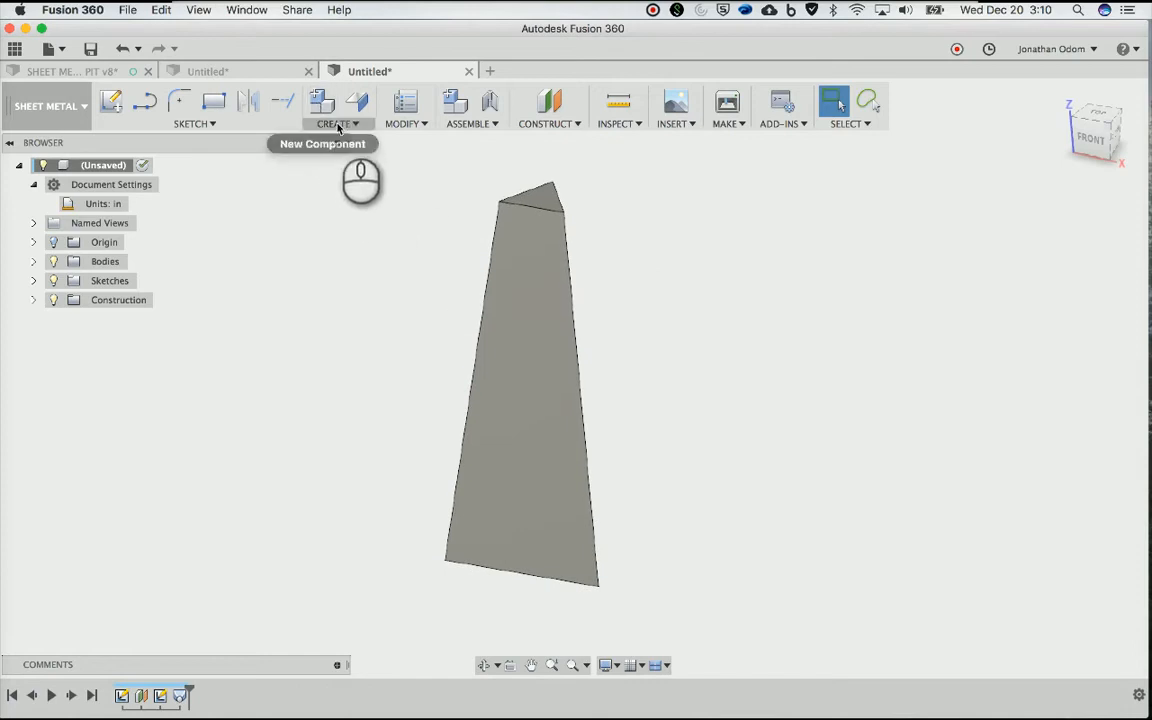
{"action": "left_click", "coordinate": [320, 96]}
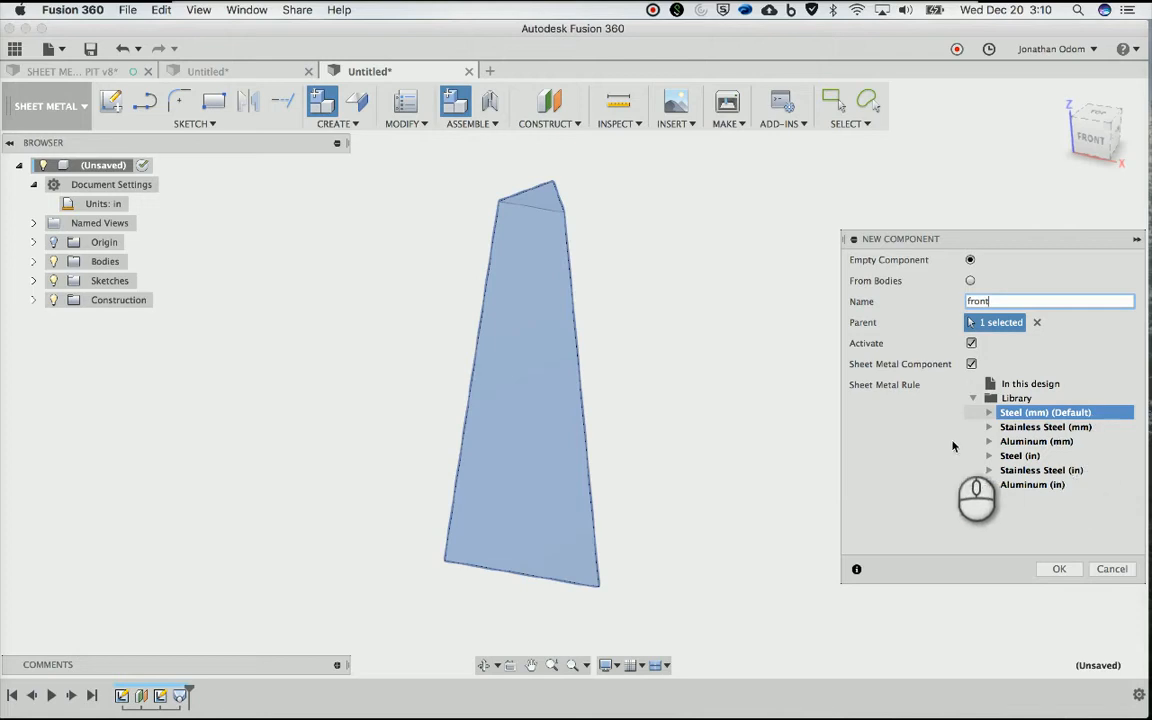
{"action": "left_click", "coordinate": [989, 456]}
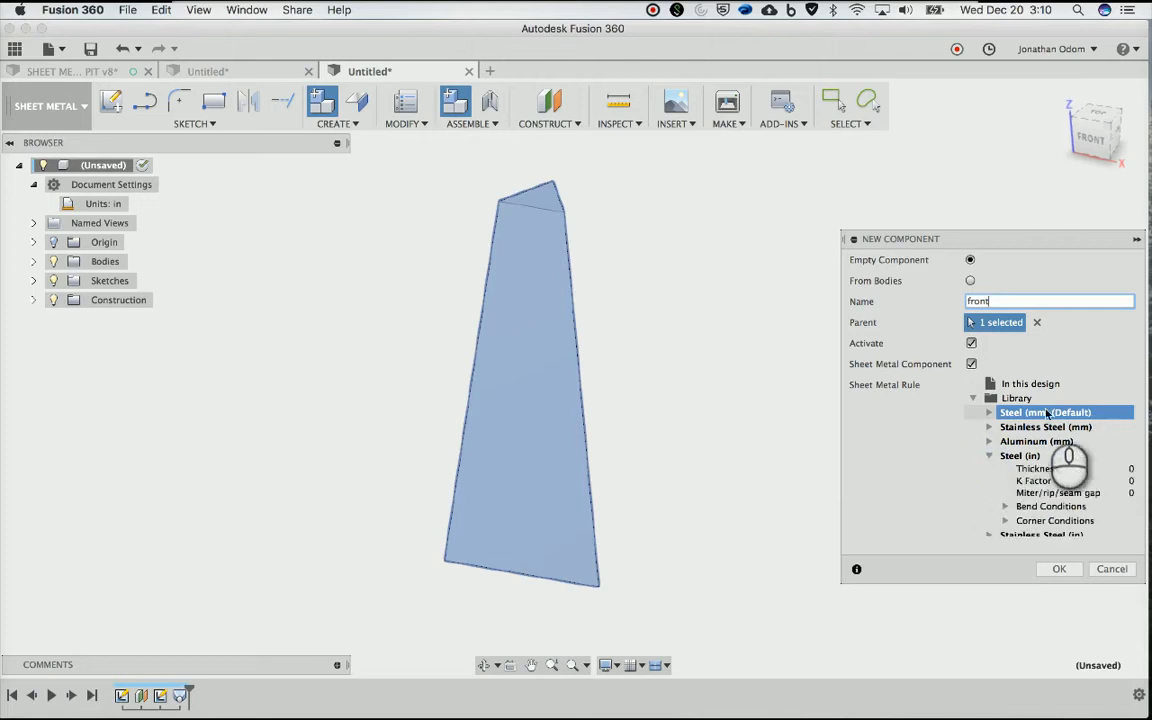
{"action": "left_click", "coordinate": [989, 456]}
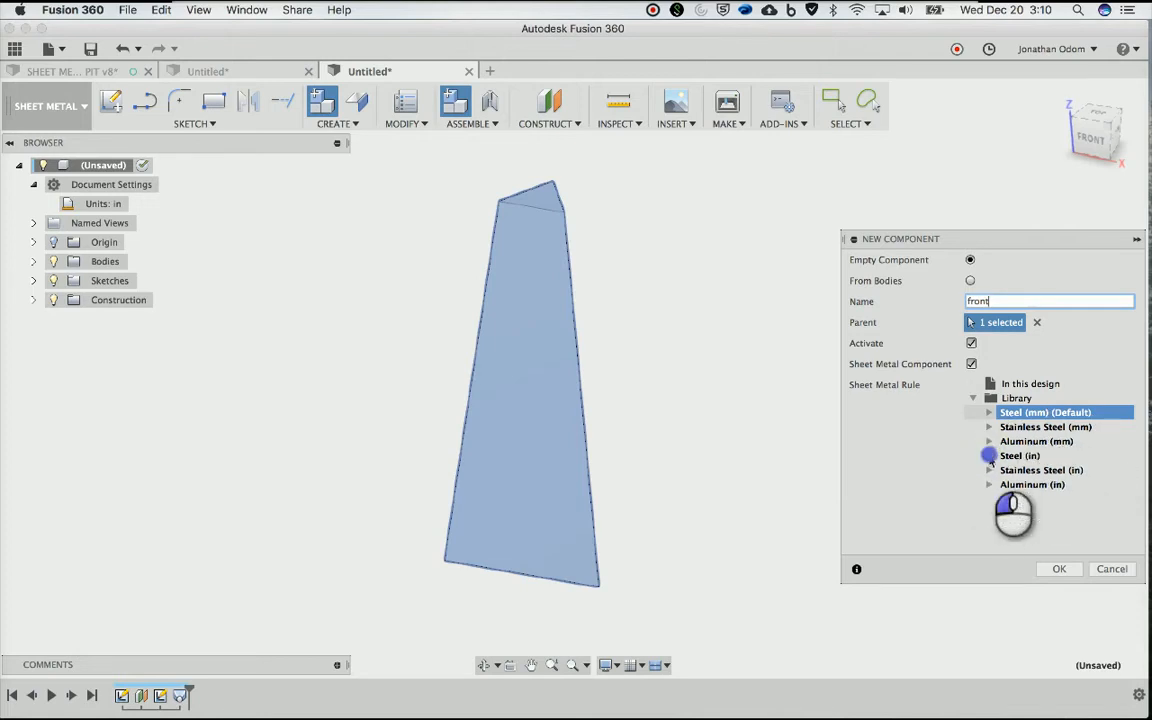
{"action": "left_click", "coordinate": [989, 456]}
{"action": "left_click", "coordinate": [989, 456]}
{"action": "left_click", "coordinate": [1021, 456]}
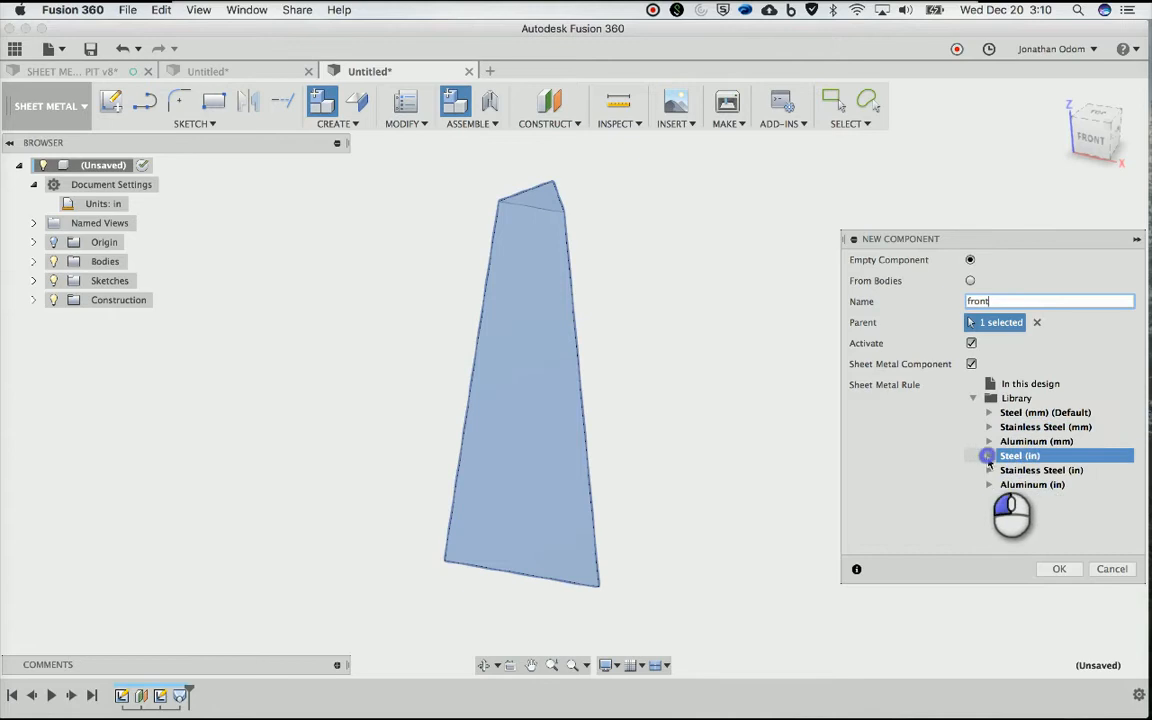
{"action": "left_click", "coordinate": [989, 456]}
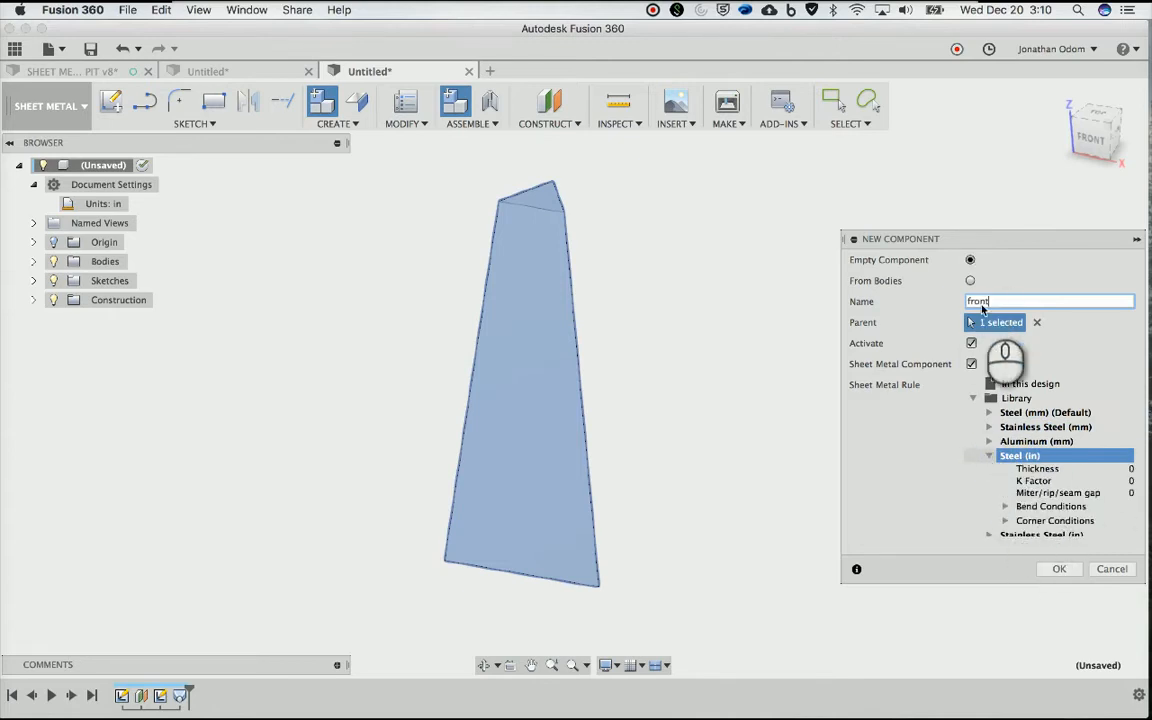
{"action": "left_click", "coordinate": [1057, 570]}
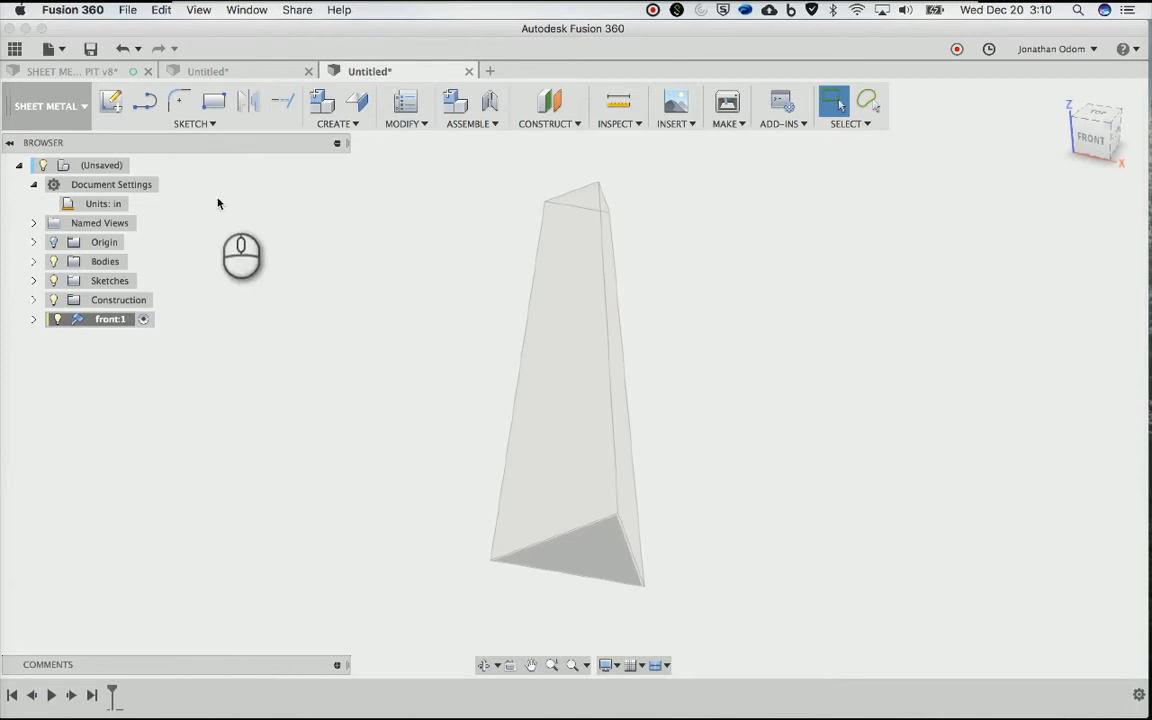
Start a sketch on the tower's front face and offset the face outline 3 in inward
{"action": "left_click", "coordinate": [110, 97]}
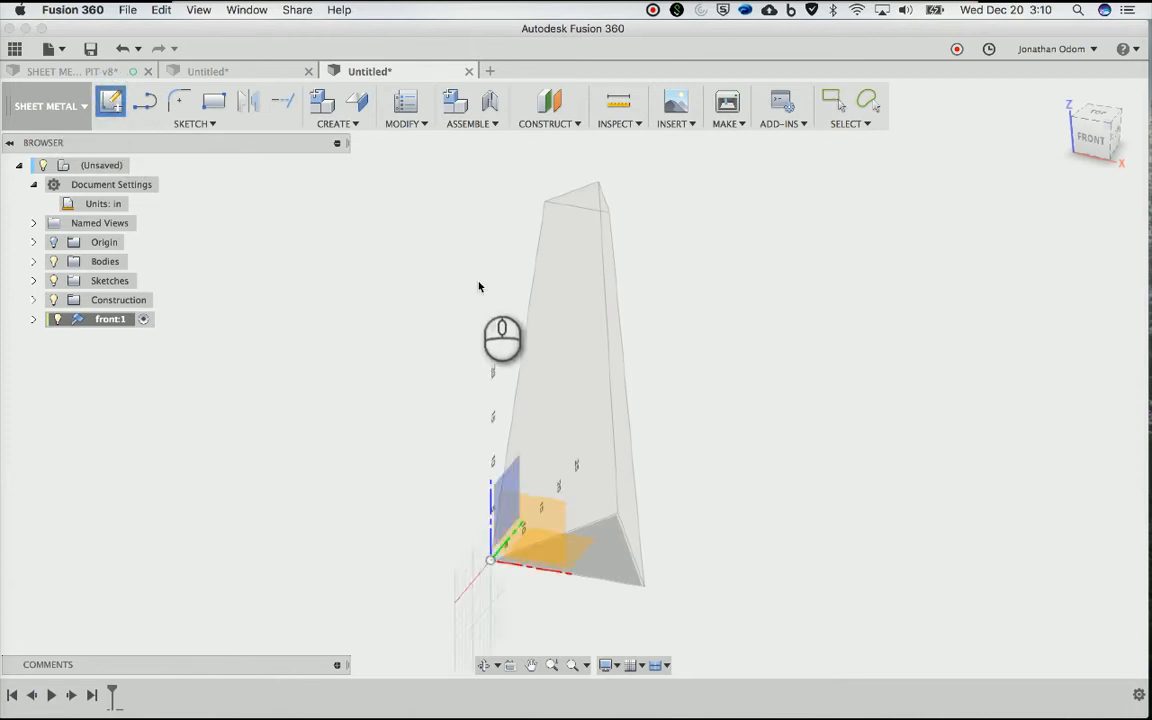
{"action": "left_click", "coordinate": [597, 328]}
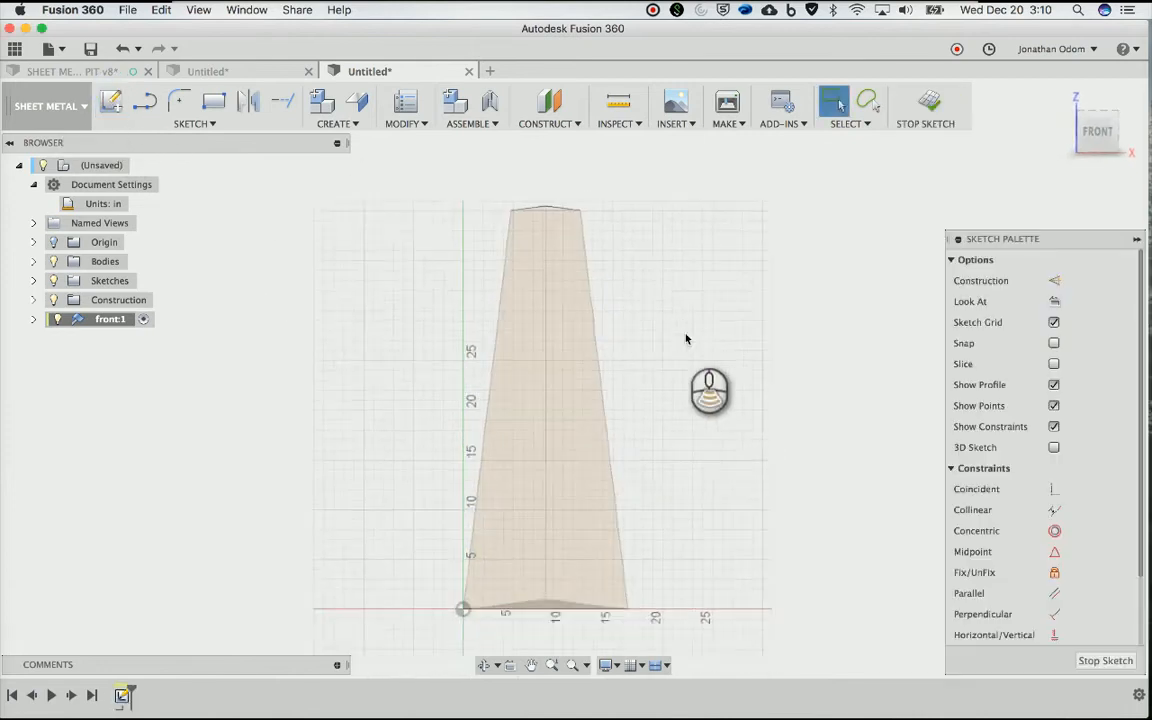
{"action": "left_click", "coordinate": [205, 123]}
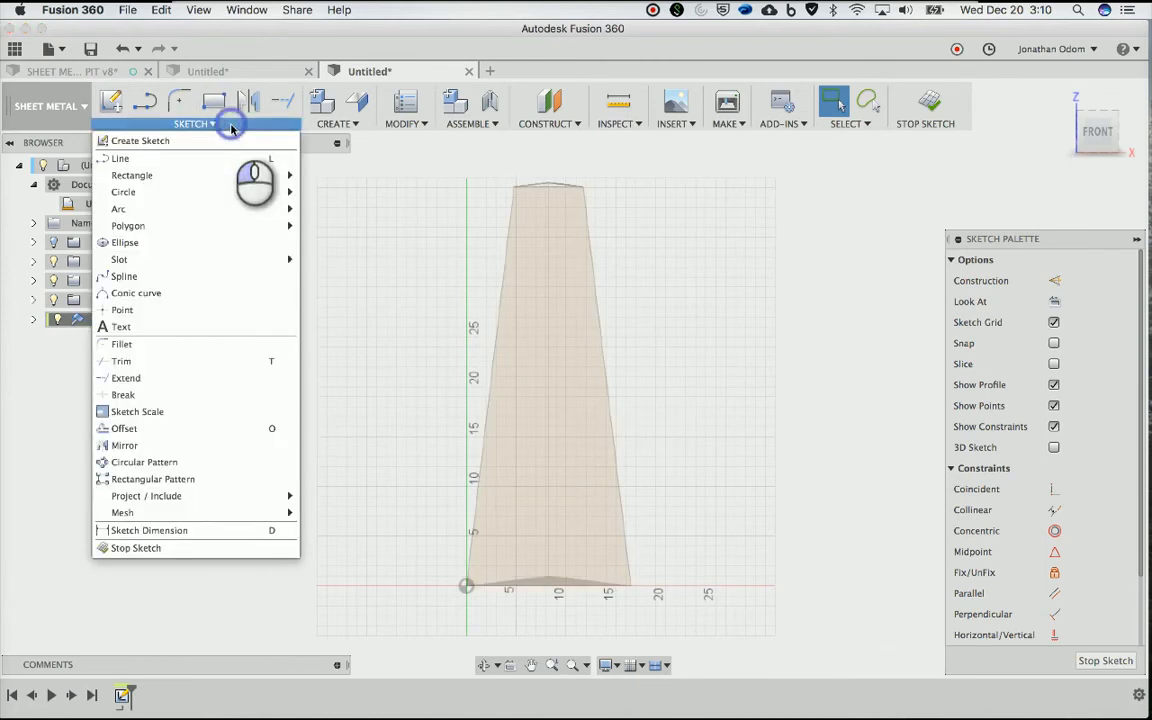
{"action": "left_click", "coordinate": [185, 428]}
{"action": "left_click", "coordinate": [600, 341]}
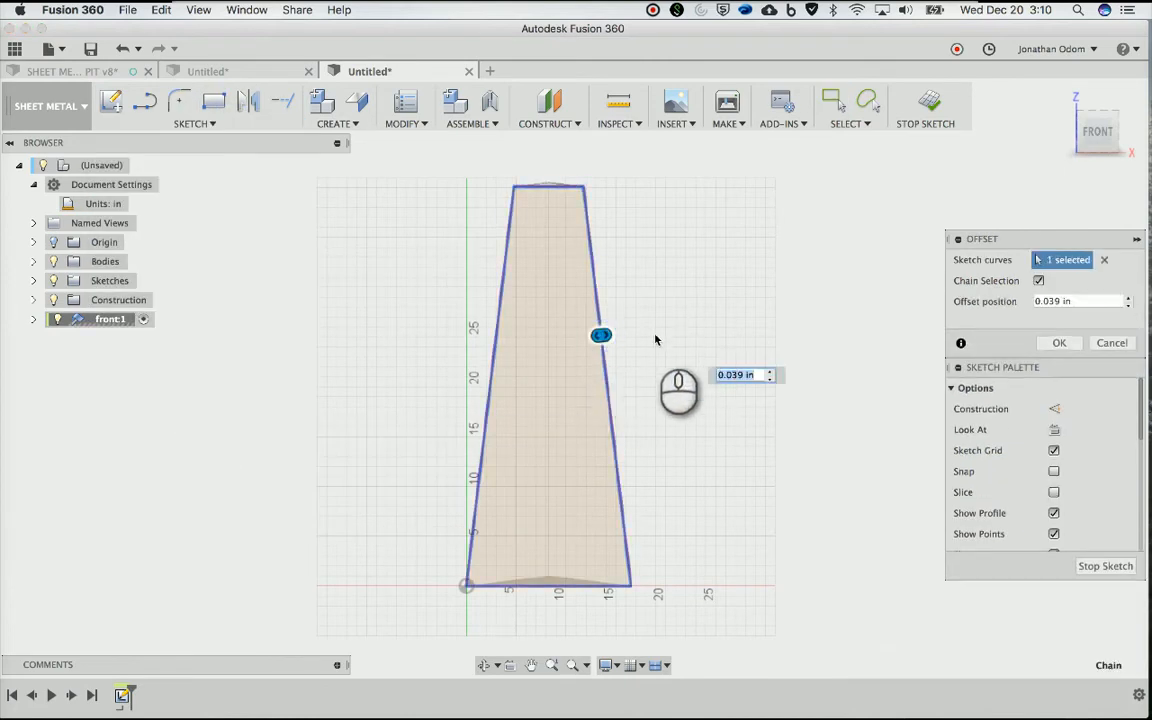
{"action": "left_click_drag", "start_coordinate": [602, 336], "coordinate": [579, 339]}
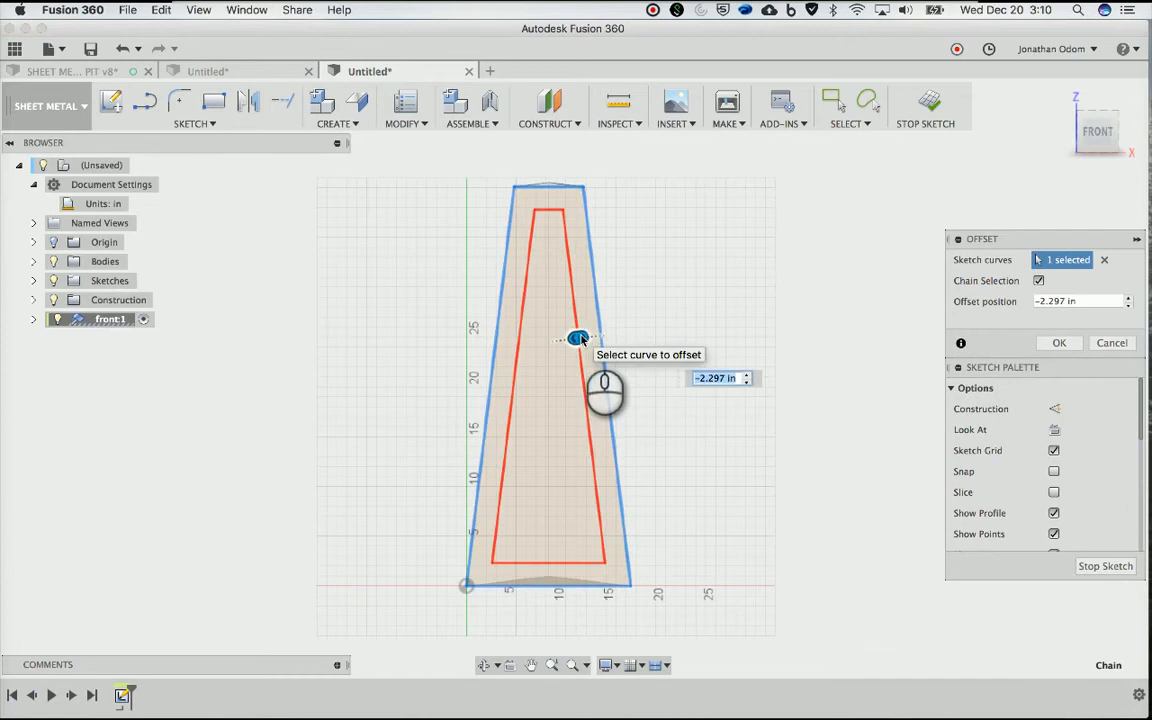
{"action": "type", "text": "-3"}
{"action": "key", "text": "Return"}
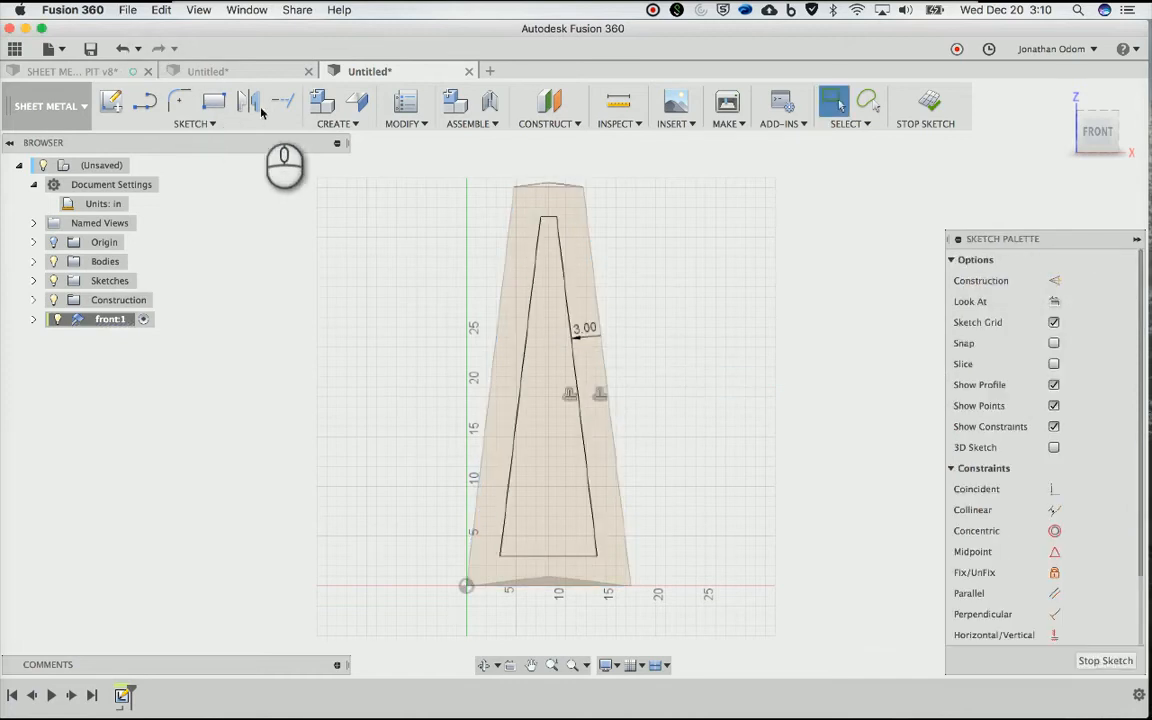
Extend both sloped sides of the offset outline down to the face's base edge
{"action": "left_click", "coordinate": [283, 104]}
{"action": "left_click", "coordinate": [503, 545]}
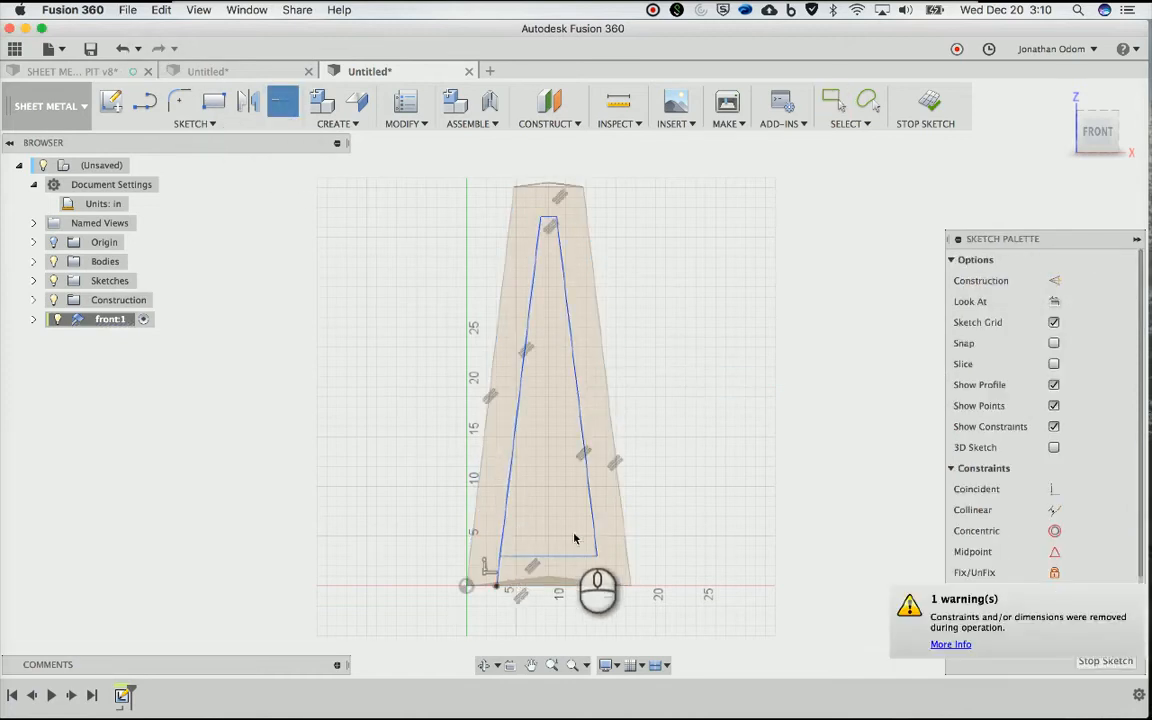
{"action": "left_click", "coordinate": [597, 542]}
Draw a horizontal line between the two sloped offset sides, about 3.5 in above the offset outline's lower edge
{"action": "key", "text": "l"}
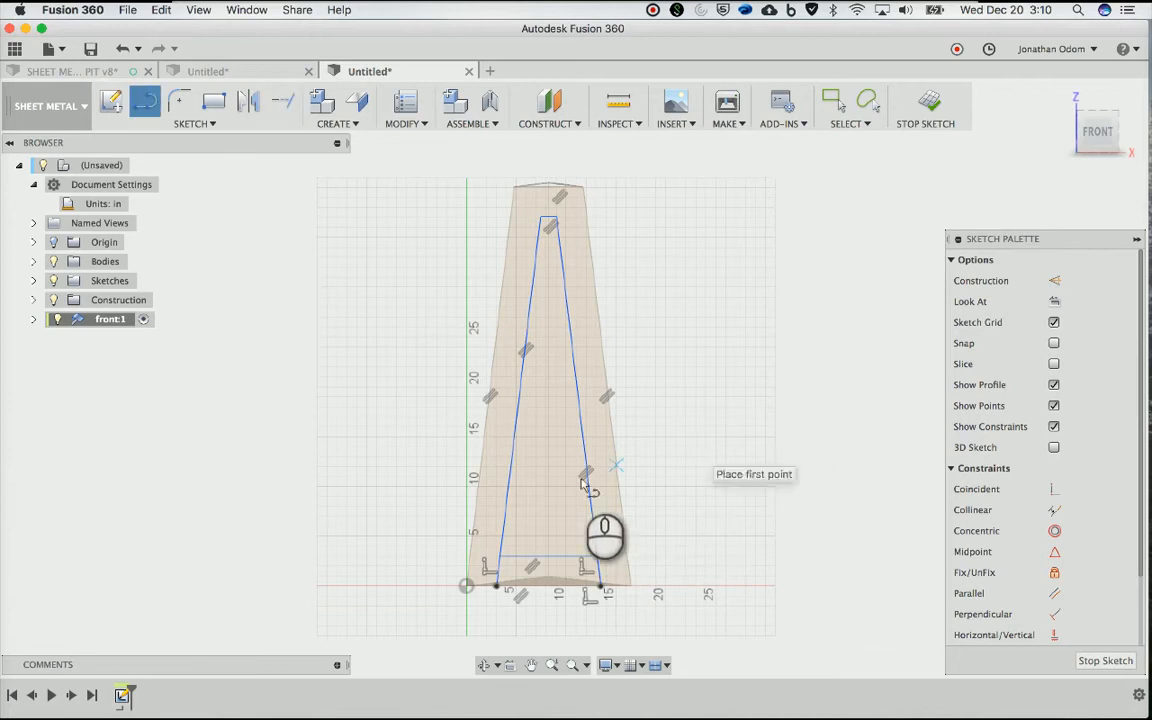
{"action": "left_click", "coordinate": [502, 519]}
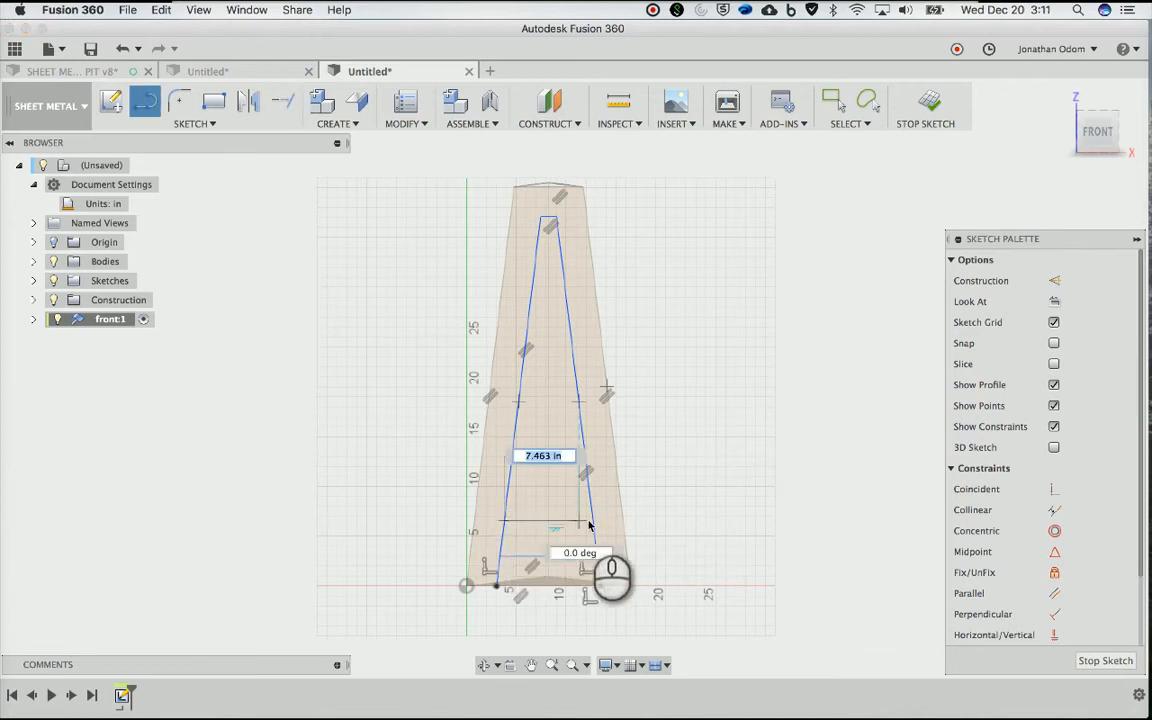
{"action": "double_click", "coordinate": [594, 520]}
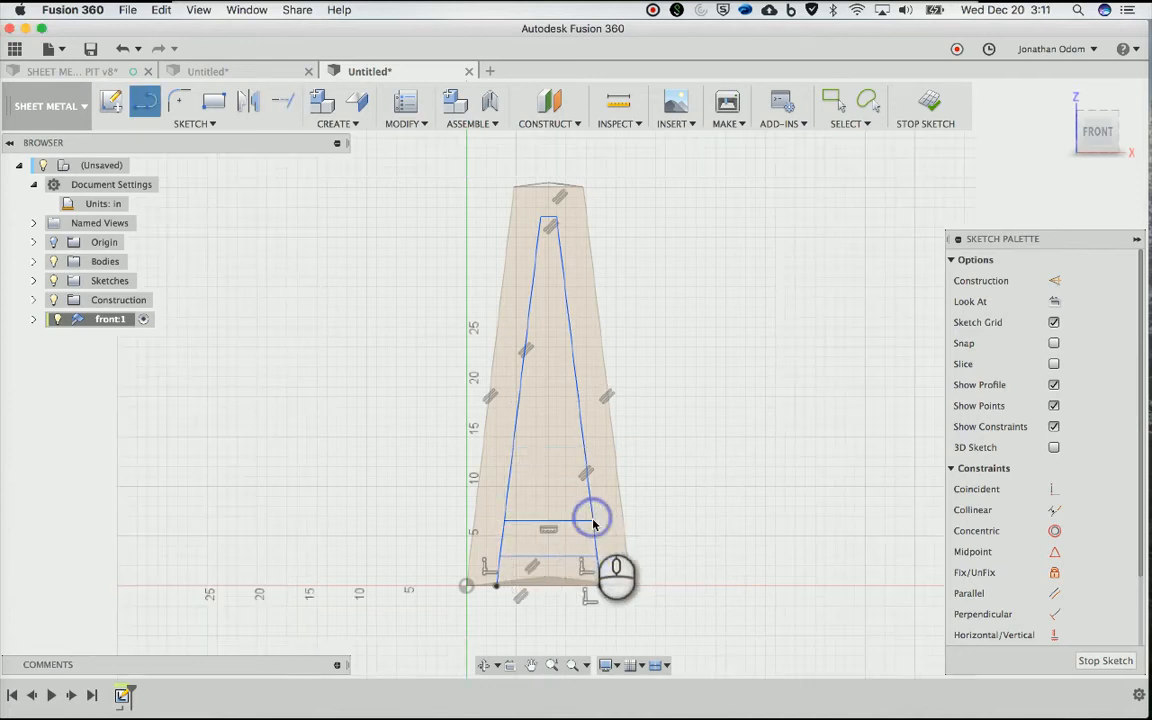
{"action": "key", "text": "Escape"}
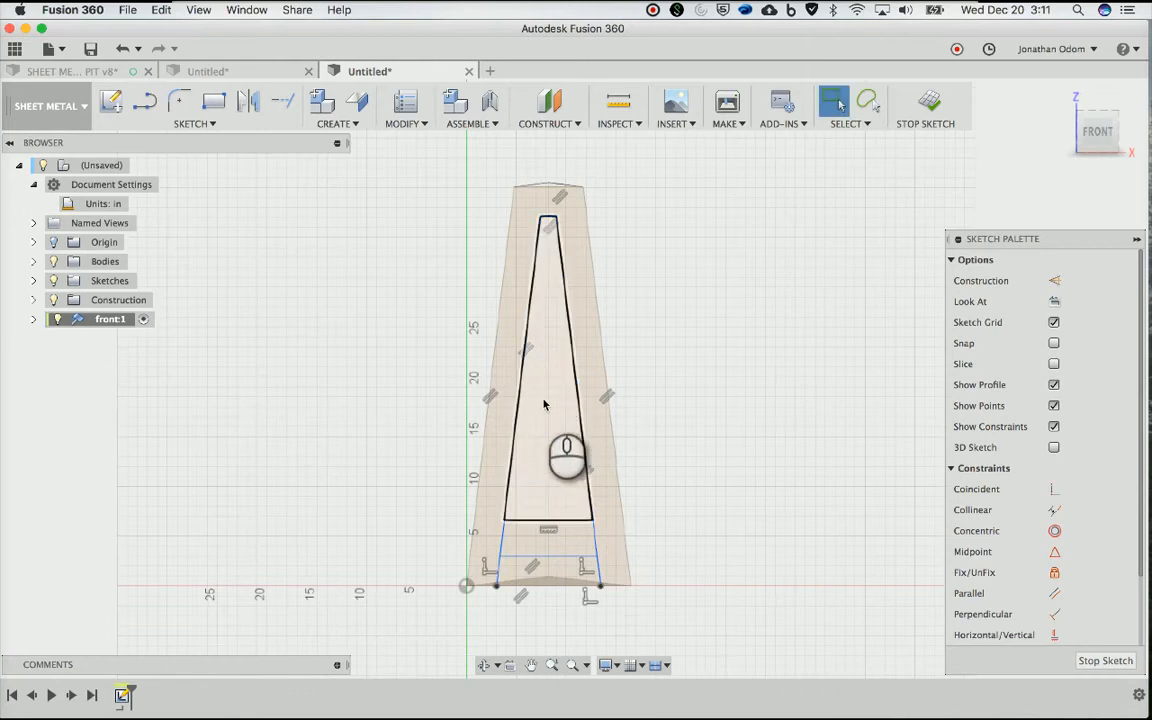
Draw a second crossline between the sloped sides, parallel to the first and about 13.2 in above it, and check its parallel constraint
{"action": "key", "text": "l"}
{"action": "left_click", "coordinate": [520, 388]}
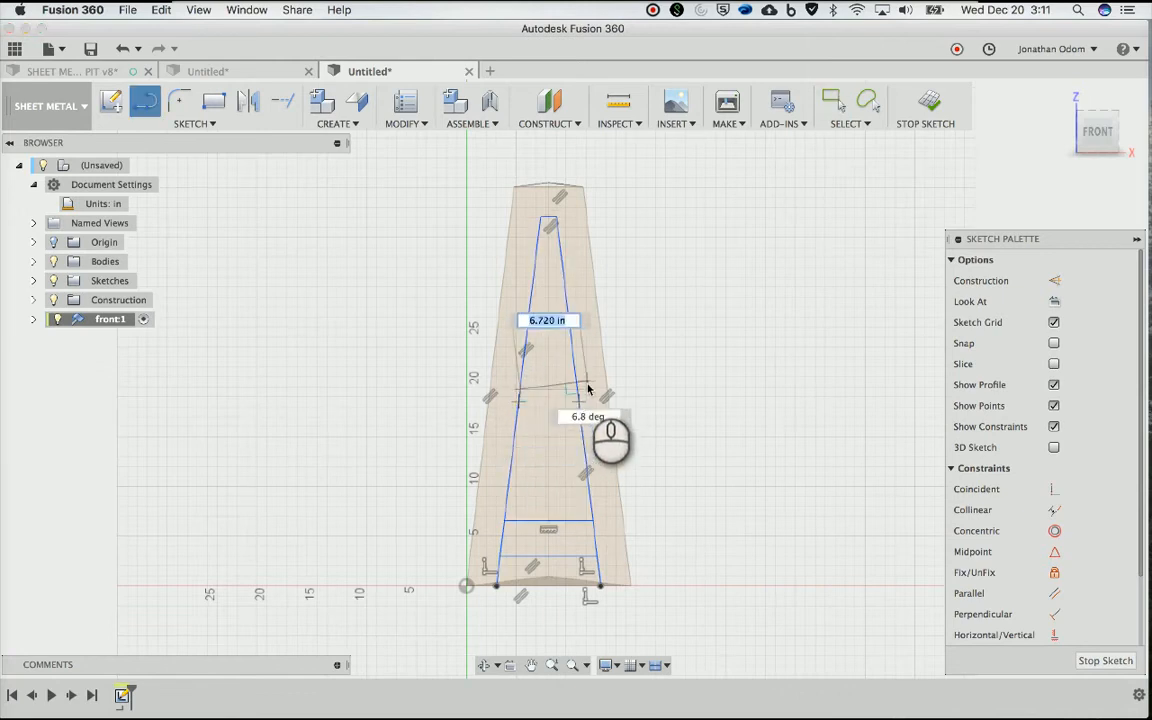
{"action": "scroll", "coordinate": [586, 396], "scroll_direction": "up", "scroll_amount": 3}
{"action": "scroll", "coordinate": [589, 402], "scroll_direction": "down", "scroll_amount": 2}
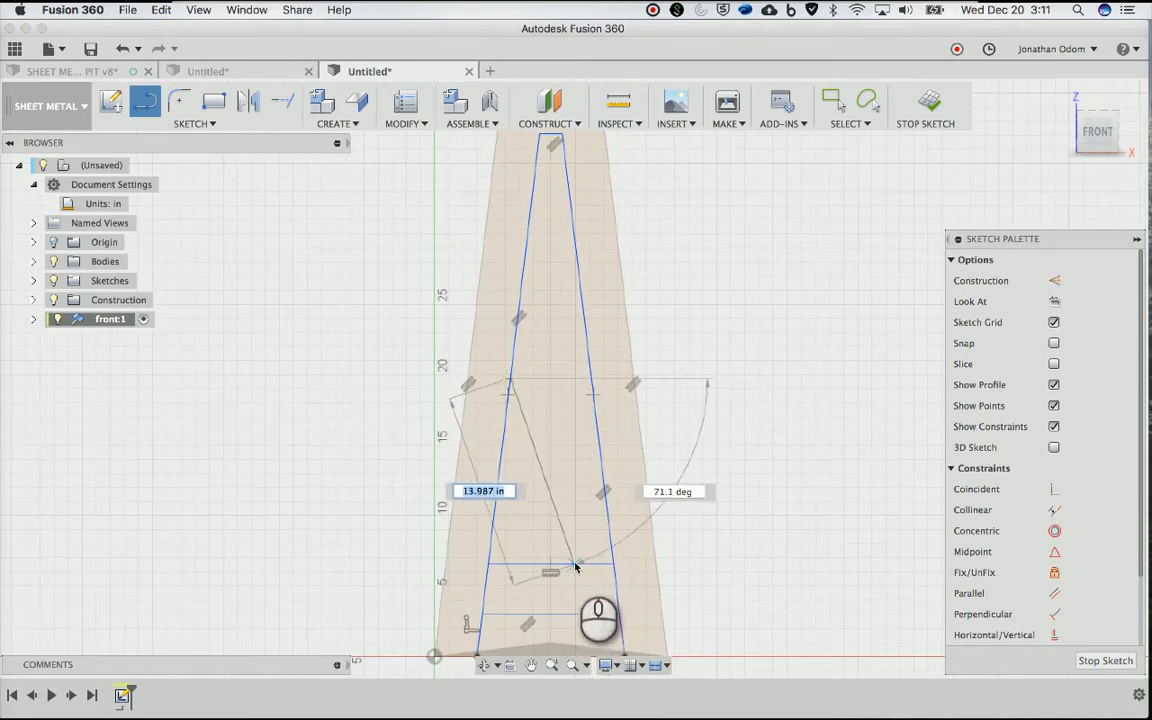
{"action": "left_click", "coordinate": [595, 380]}
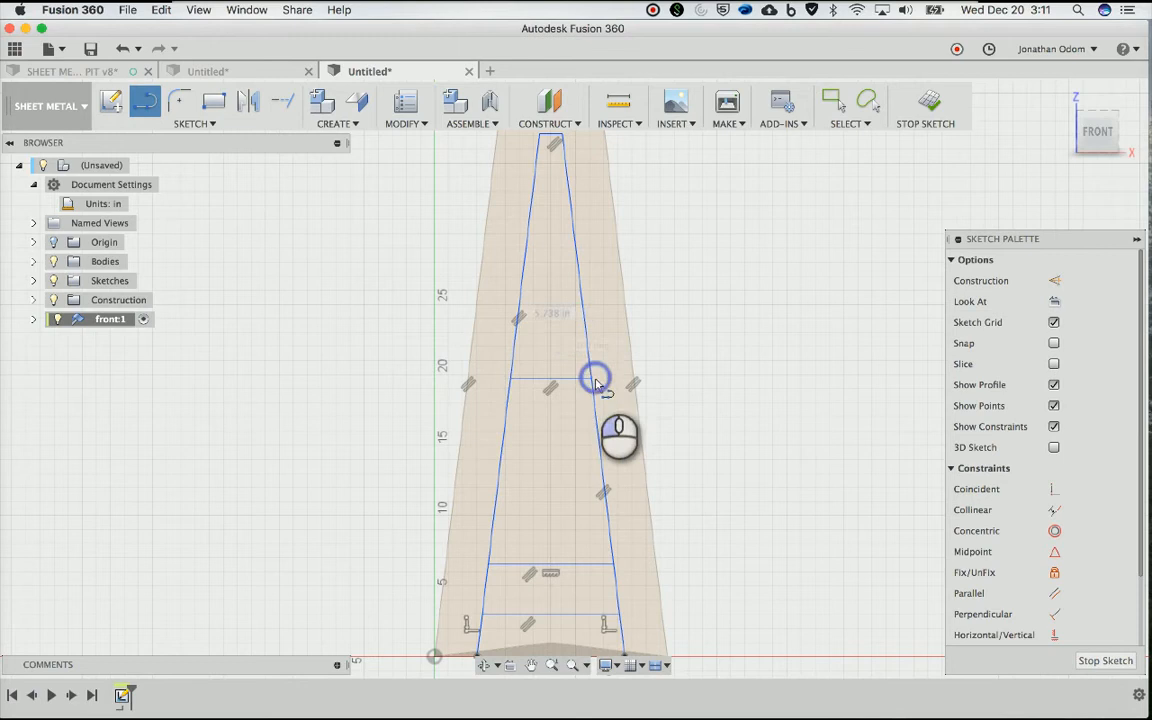
{"action": "key", "text": "Escape"}
{"action": "middle_click_drag", "start_coordinate": [689, 383], "coordinate": [632, 368]}
{"action": "left_click", "coordinate": [543, 375]}
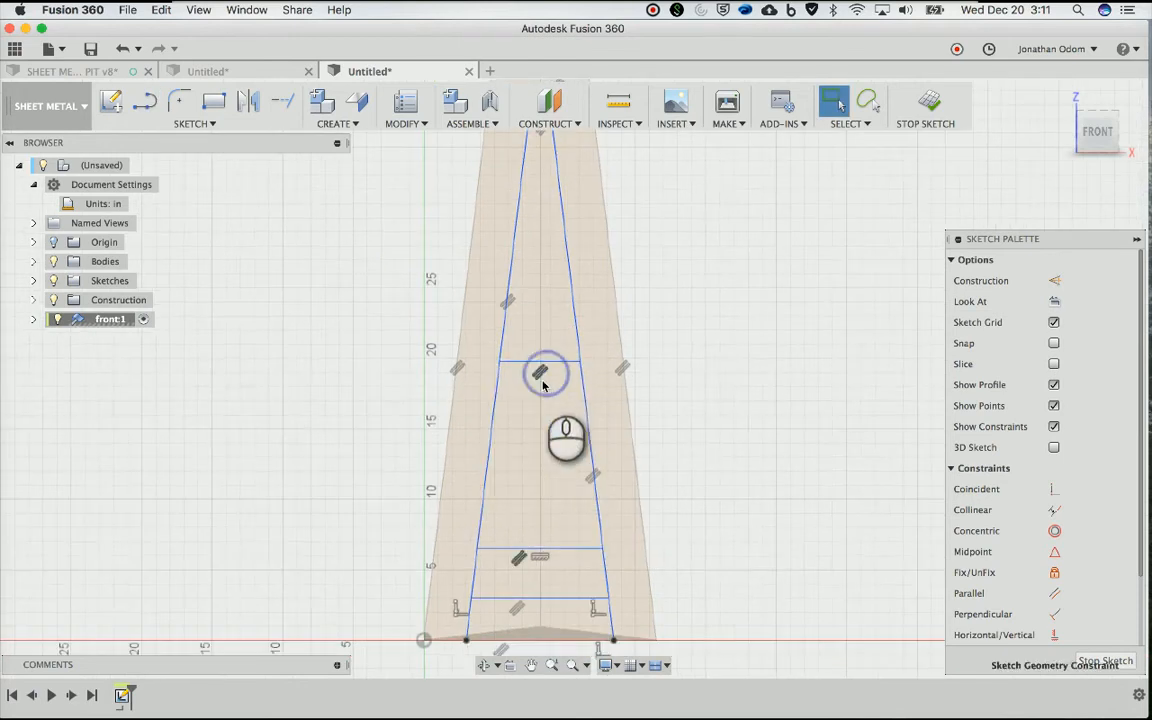
{"action": "left_click", "coordinate": [519, 556]}
{"action": "left_click", "coordinate": [698, 397]}
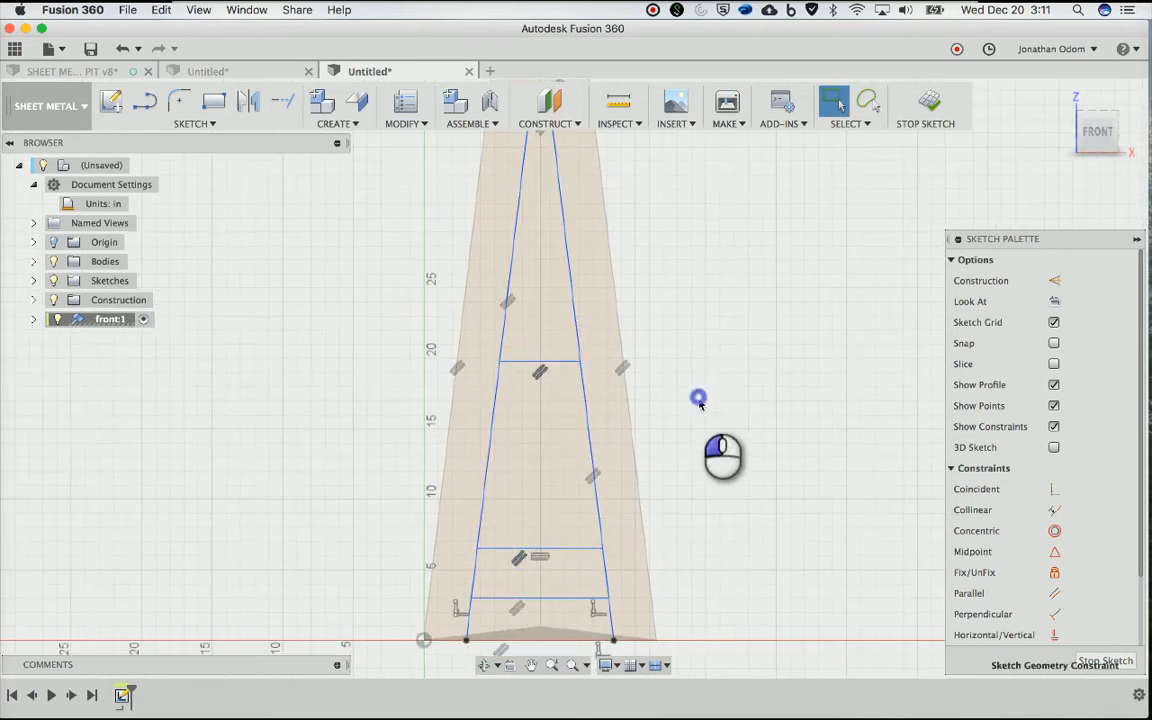
Dimension the vertical distance between the offset outline's lower edge and the crossline just above it
{"action": "scroll", "coordinate": [701, 452], "scroll_direction": "down", "scroll_amount": 3}
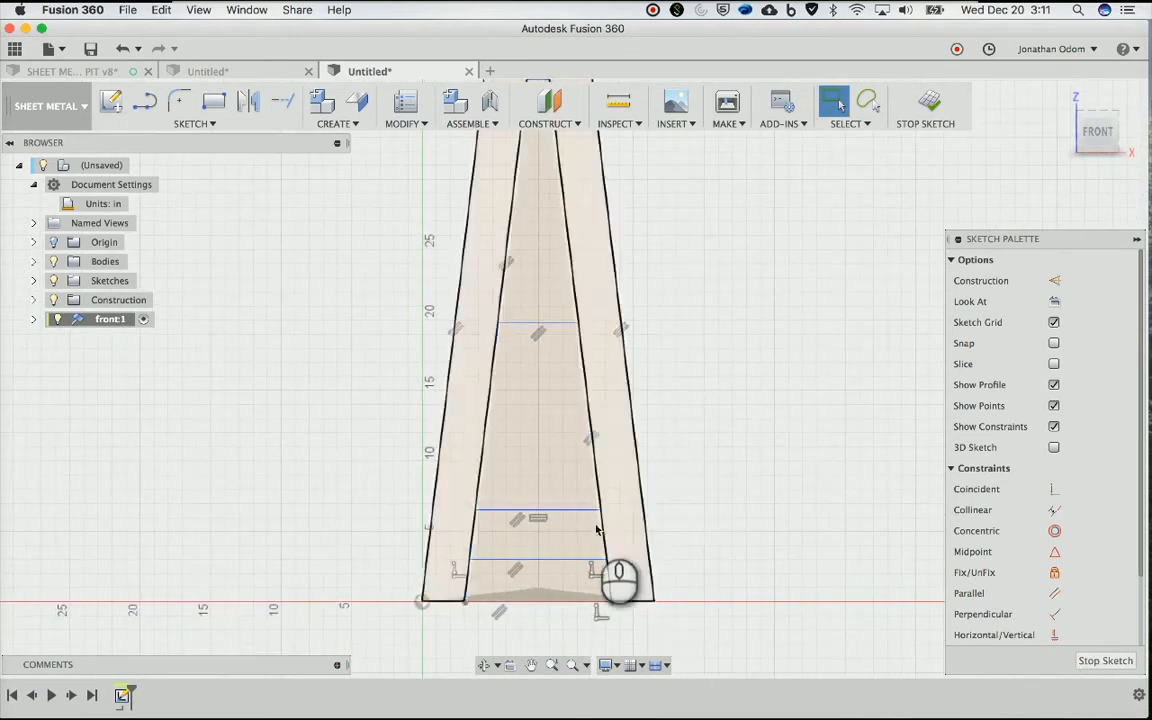
{"action": "right_click", "coordinate": [357, 292]}
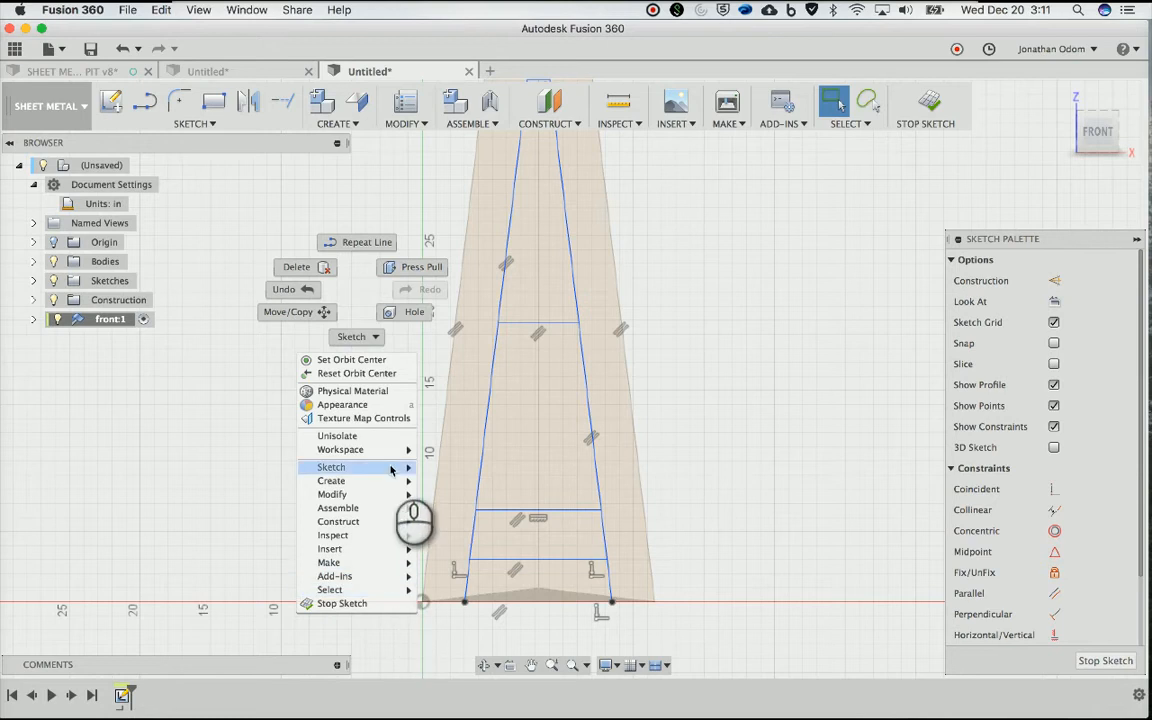
{"action": "mouse_move", "coordinate": [360, 467]}
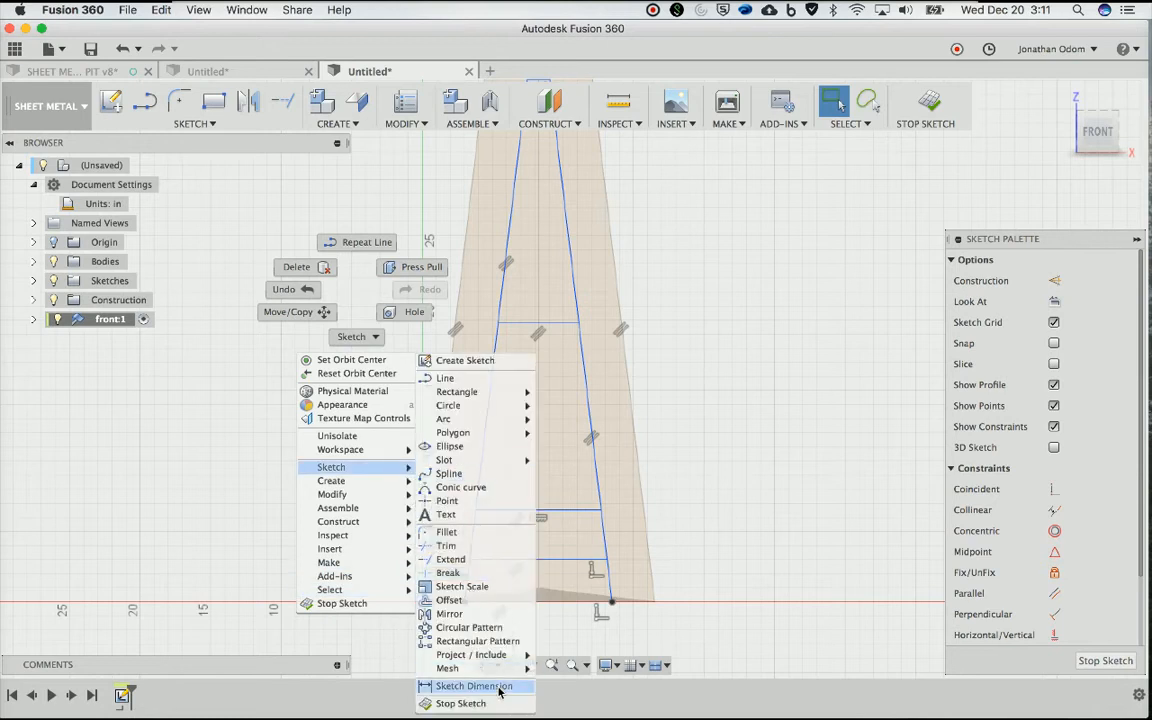
{"action": "left_click", "coordinate": [716, 419]}
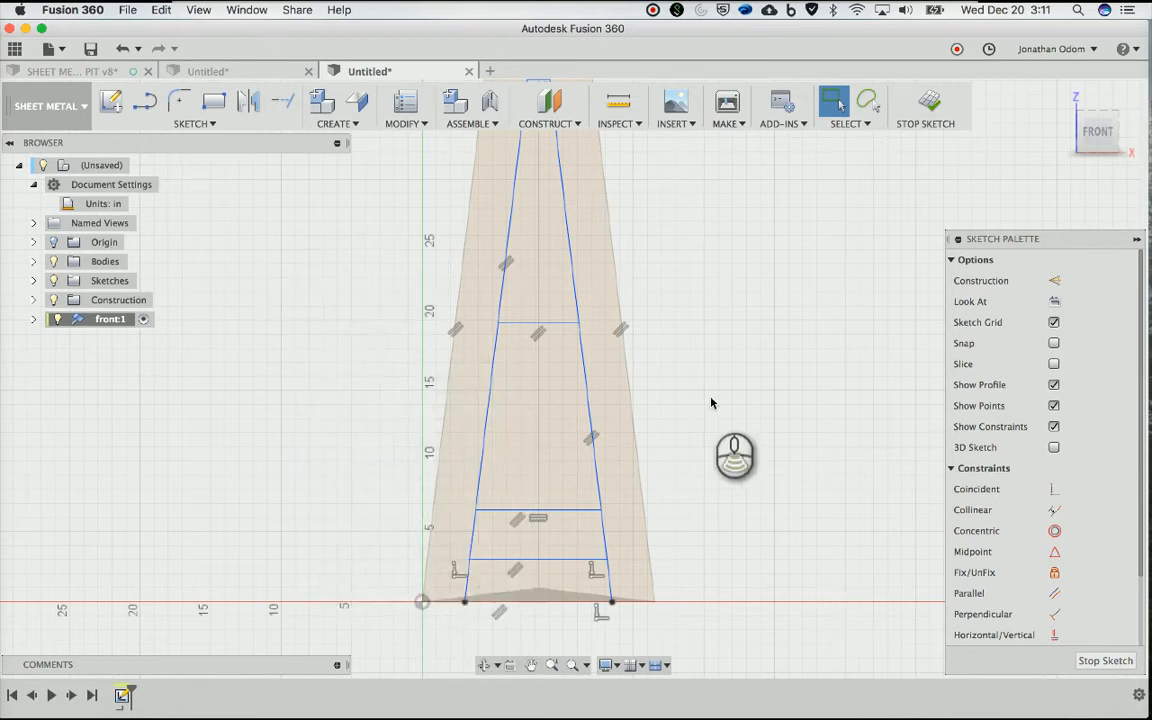
{"action": "middle_click_drag", "start_coordinate": [710, 401], "coordinate": [720, 413]}
{"action": "key", "text": "d"}
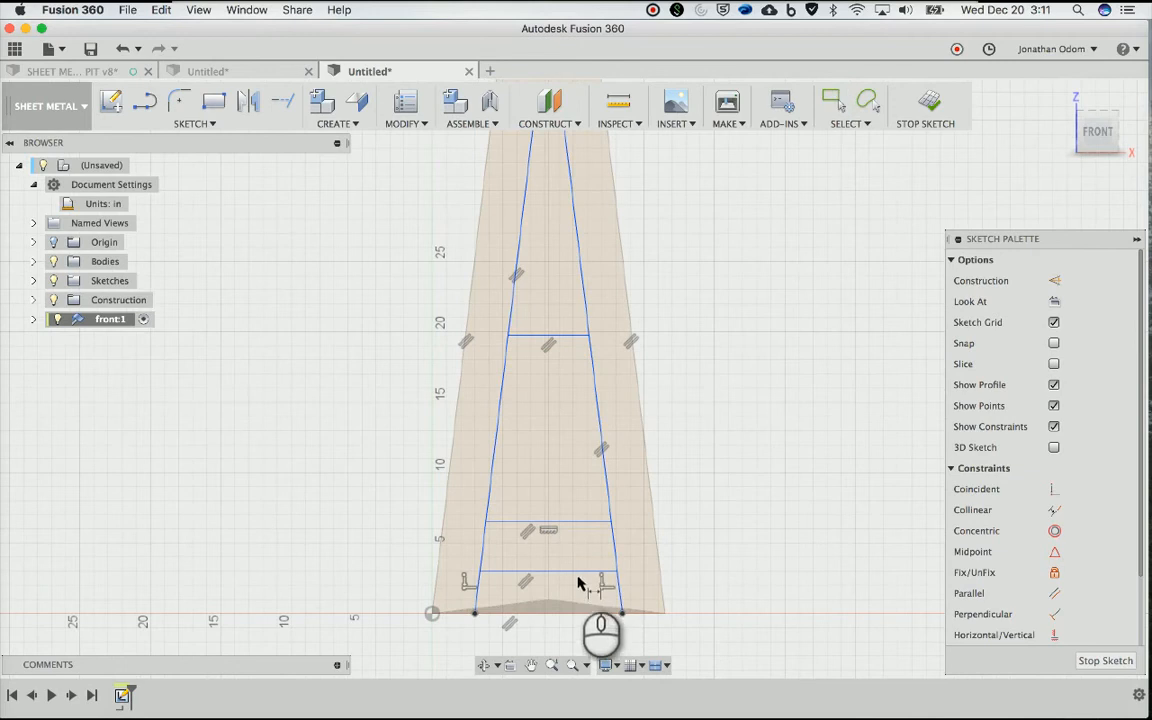
{"action": "left_click", "coordinate": [578, 571]}
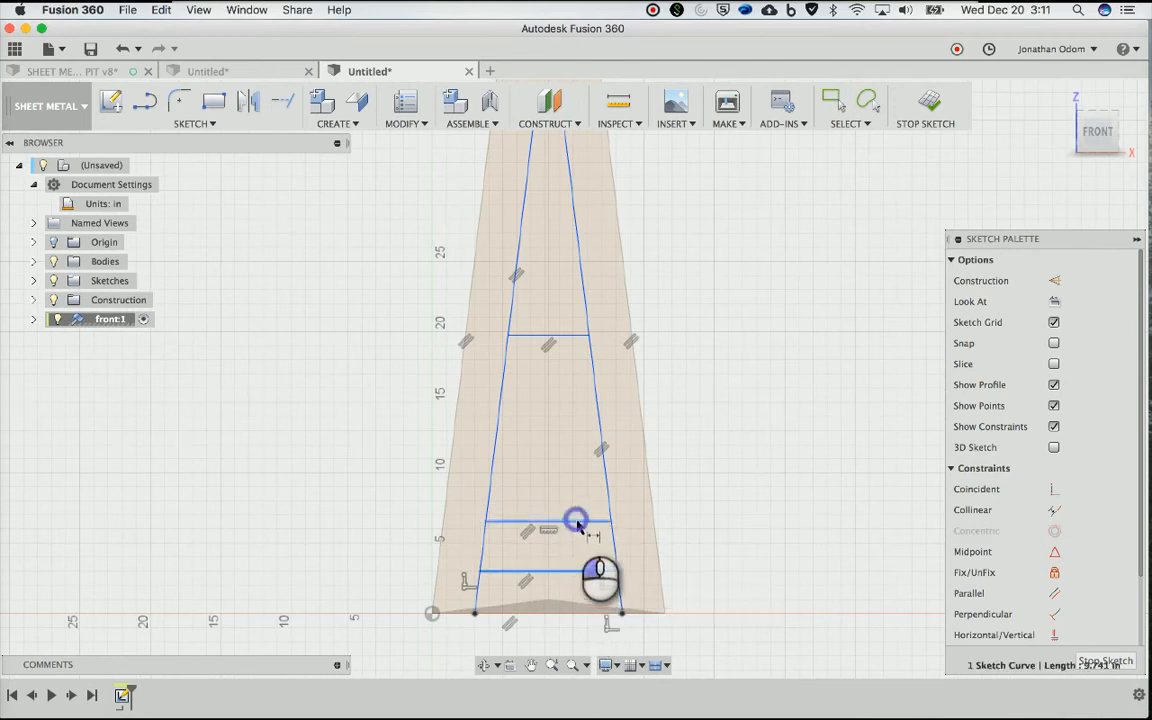
{"action": "left_click", "coordinate": [577, 523]}
{"action": "left_click", "coordinate": [743, 527]}
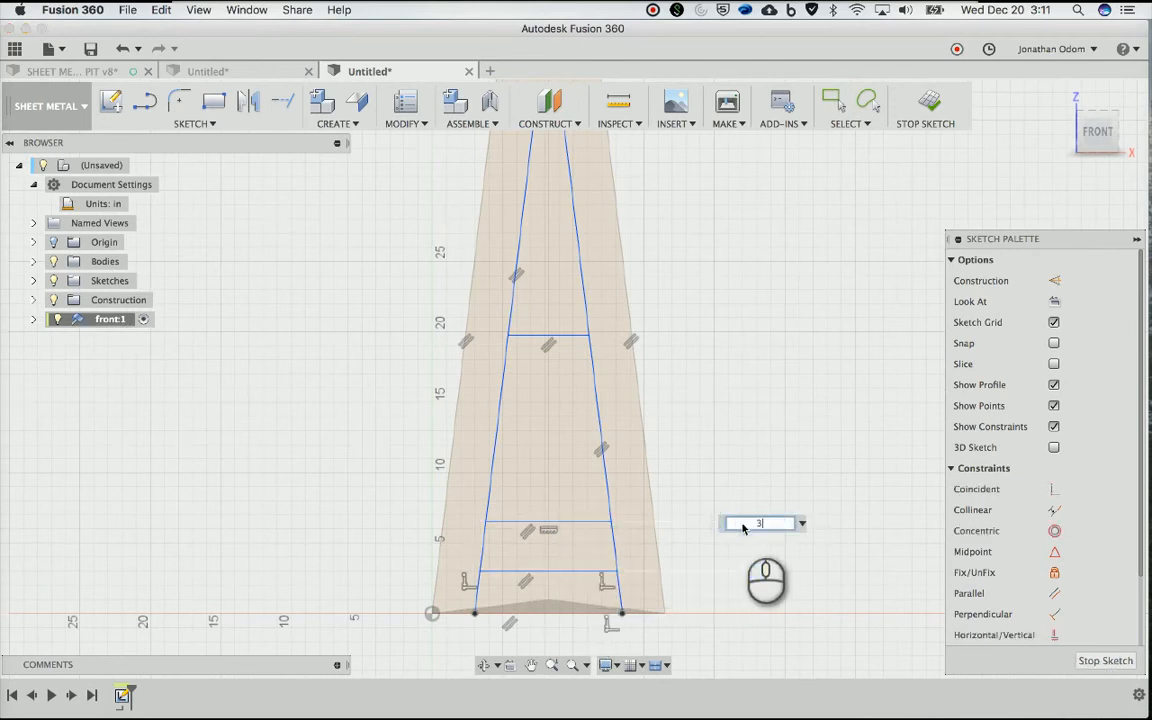
{"action": "key", "text": "Return"}
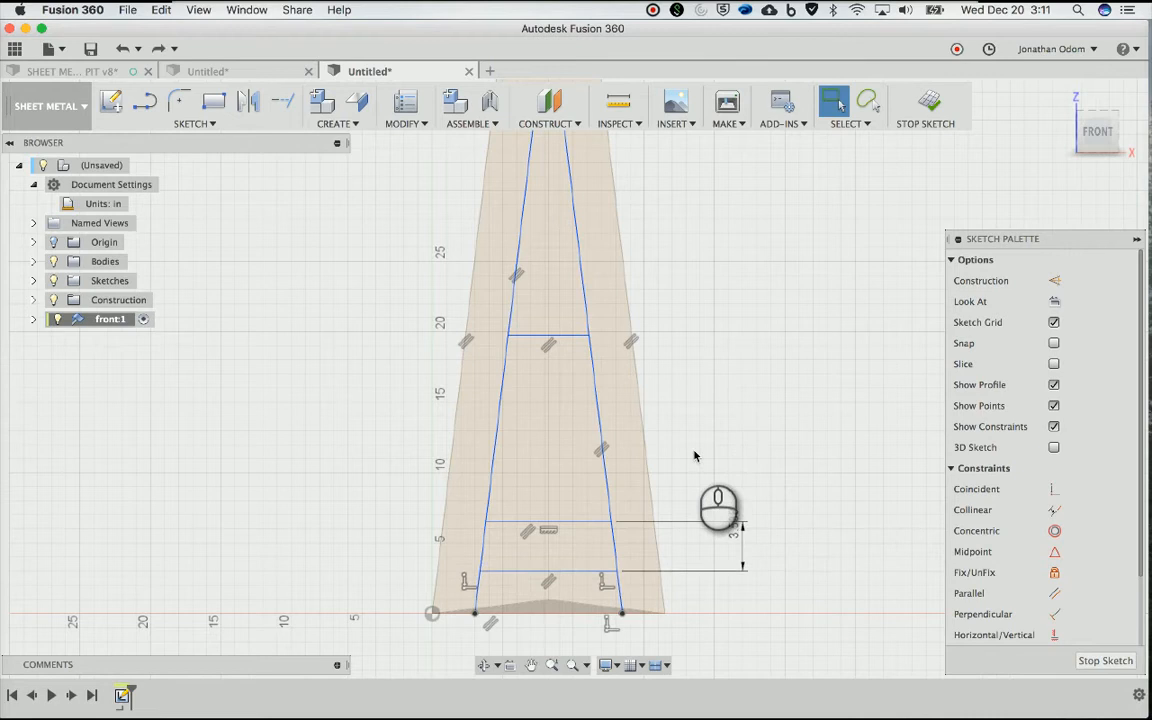
Dimension the vertical distance from the face's base edge to the offset outline's lower edge
{"action": "middle_click_drag", "start_coordinate": [699, 512], "coordinate": [701, 481]}
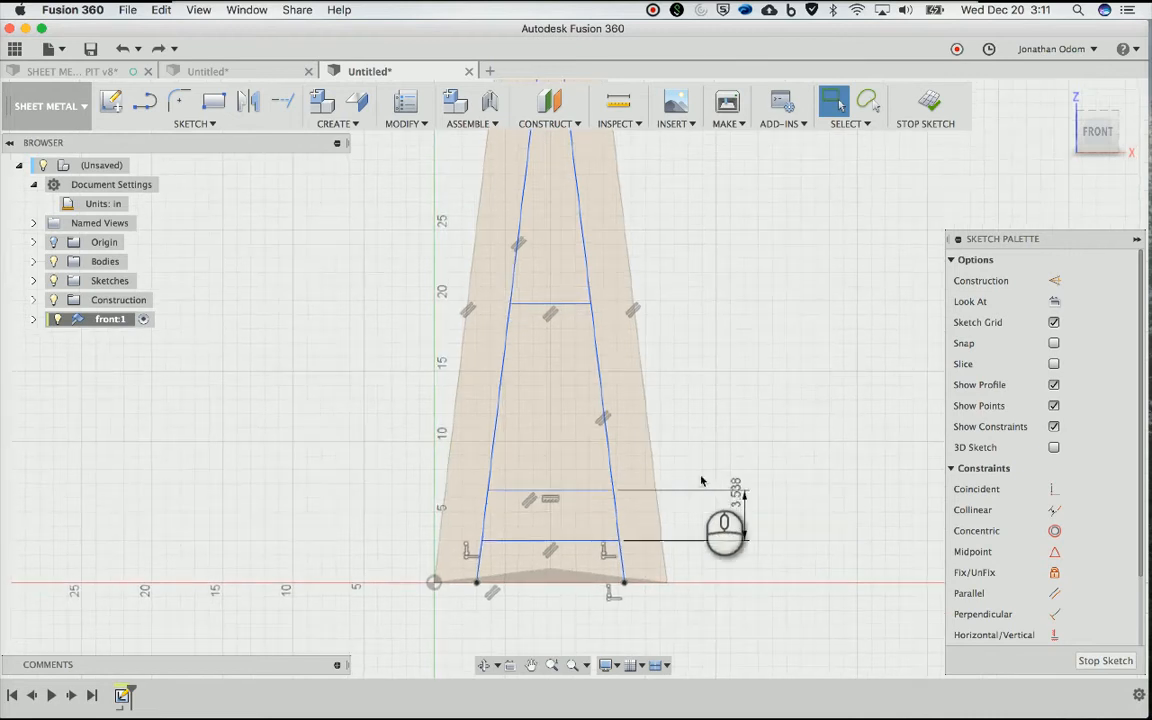
{"action": "left_click", "coordinate": [572, 582]}
{"action": "left_click", "coordinate": [577, 542]}
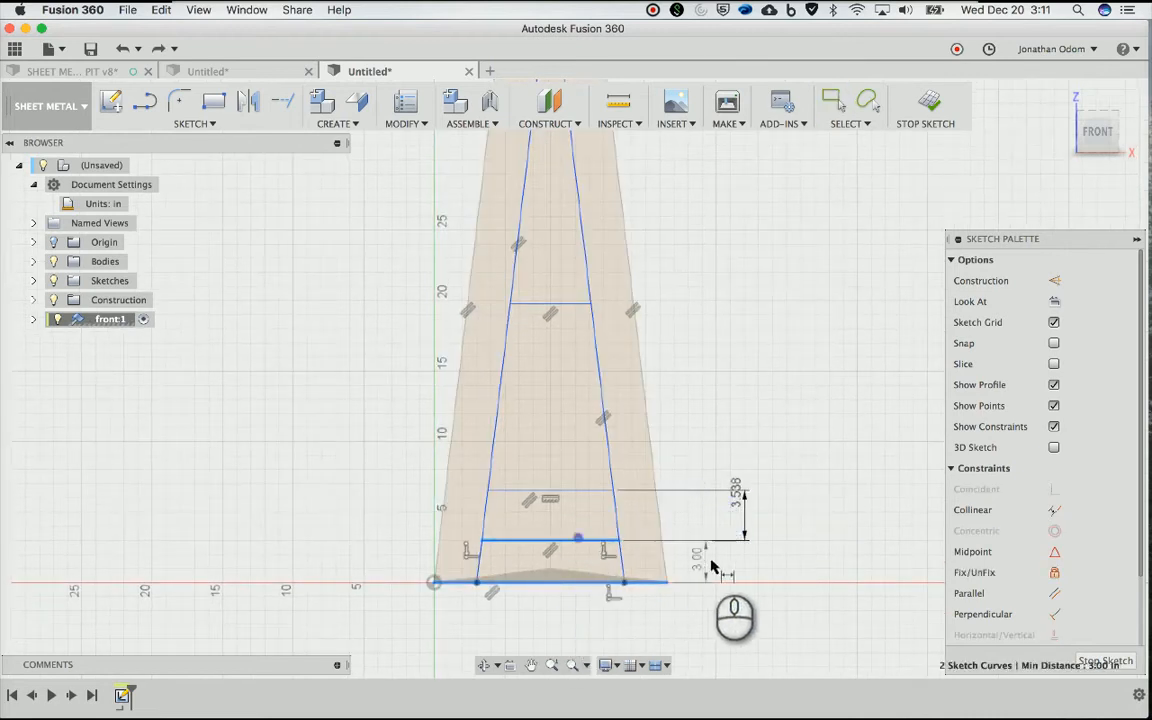
{"action": "left_click", "coordinate": [735, 558]}
{"action": "key", "text": "Return"}
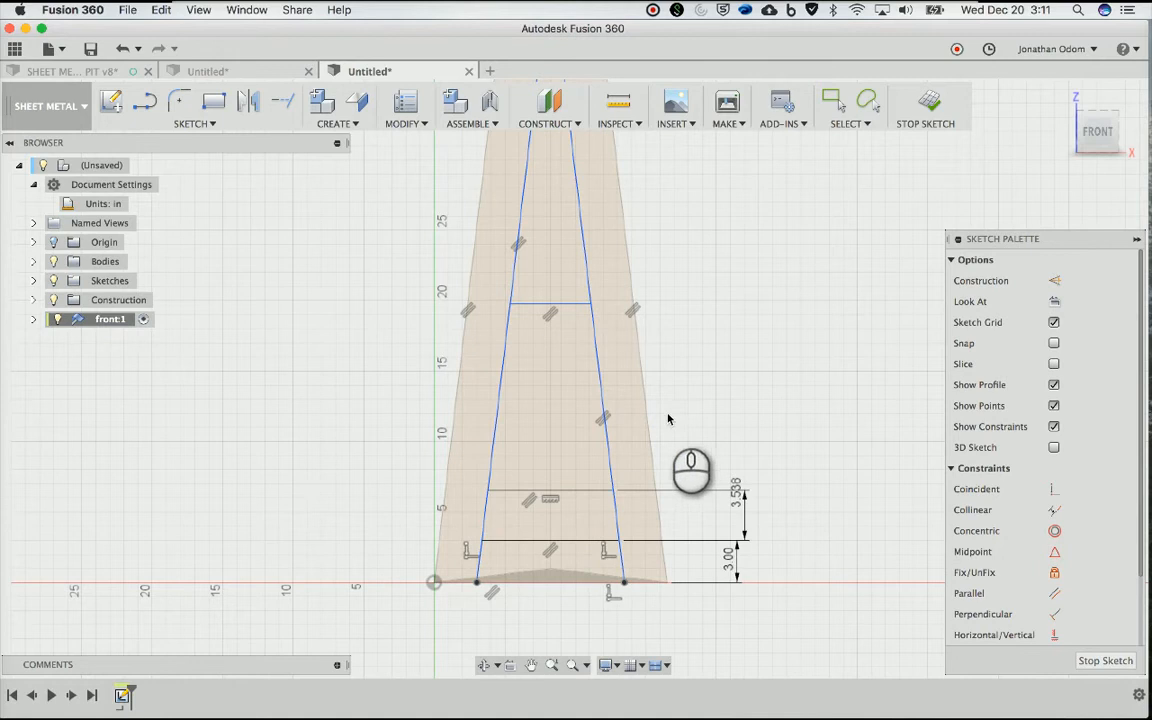
Dimension the vertical distance between the two drawn crosslines
{"action": "left_click", "coordinate": [578, 304]}
{"action": "left_click", "coordinate": [714, 390]}
{"action": "key", "text": "Return"}
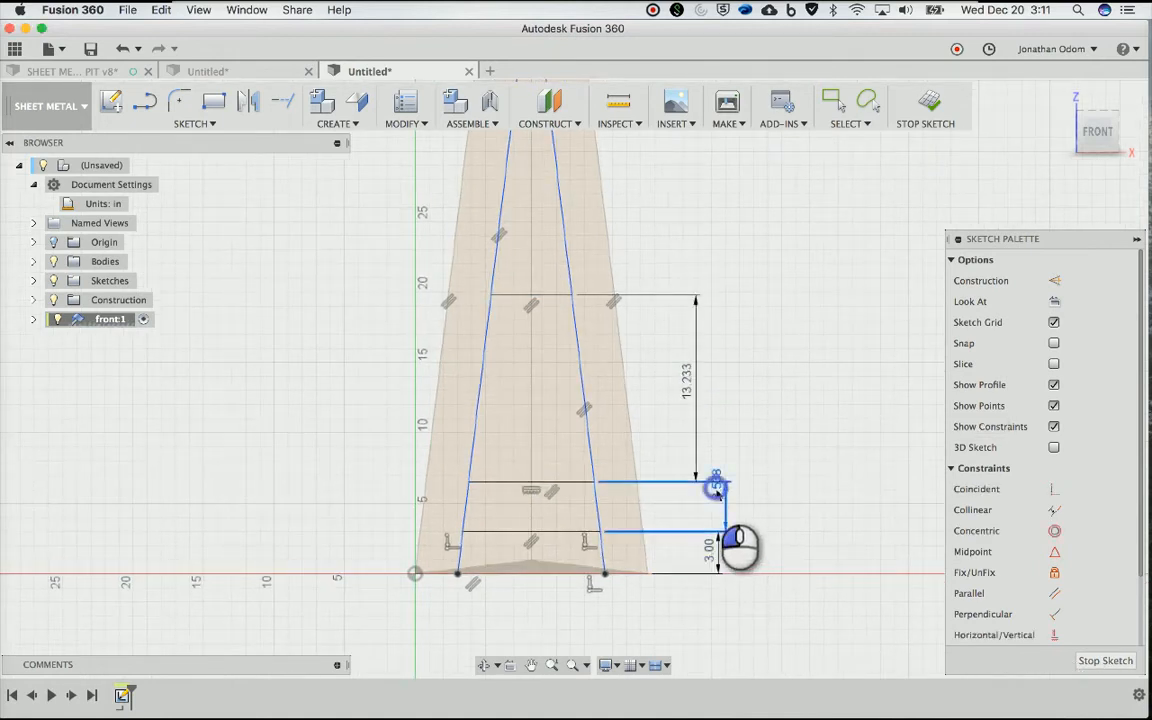
Set the lower crossline 3 in above the offset outline's lower edge and the crosslines 12 in apart, and finish the sketch
{"action": "double_click", "coordinate": [716, 486]}
{"action": "type", "text": "3.538215"}
{"action": "key", "text": "Return"}
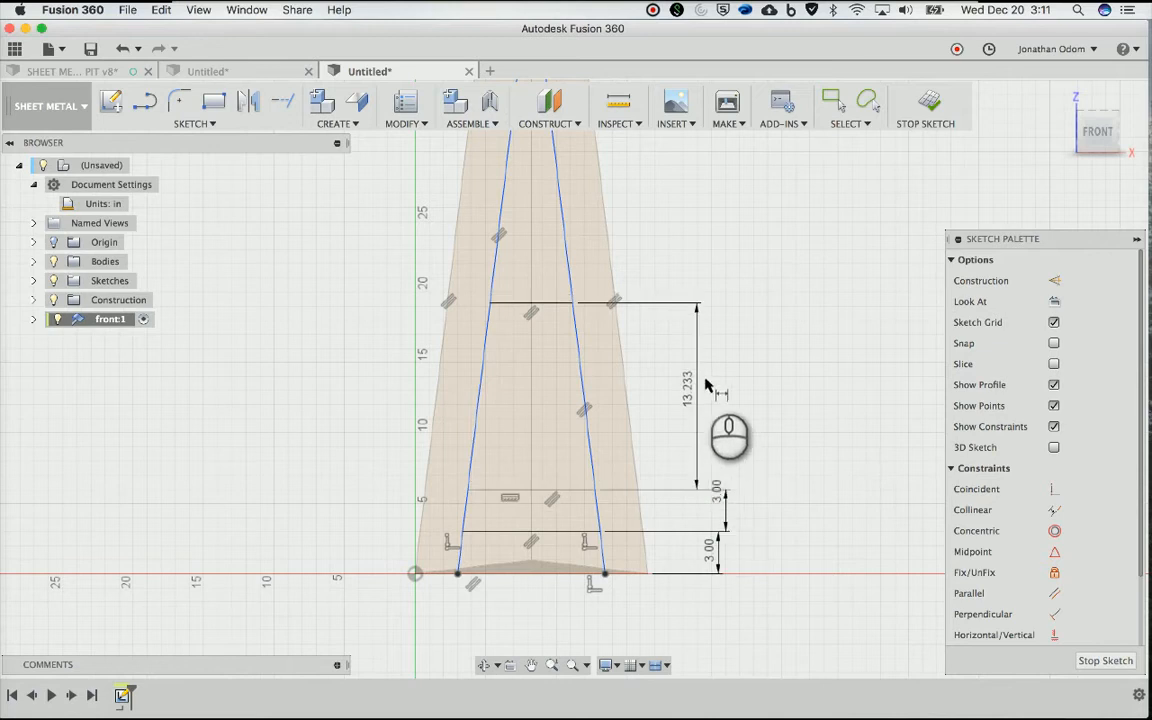
{"action": "double_click", "coordinate": [686, 386]}
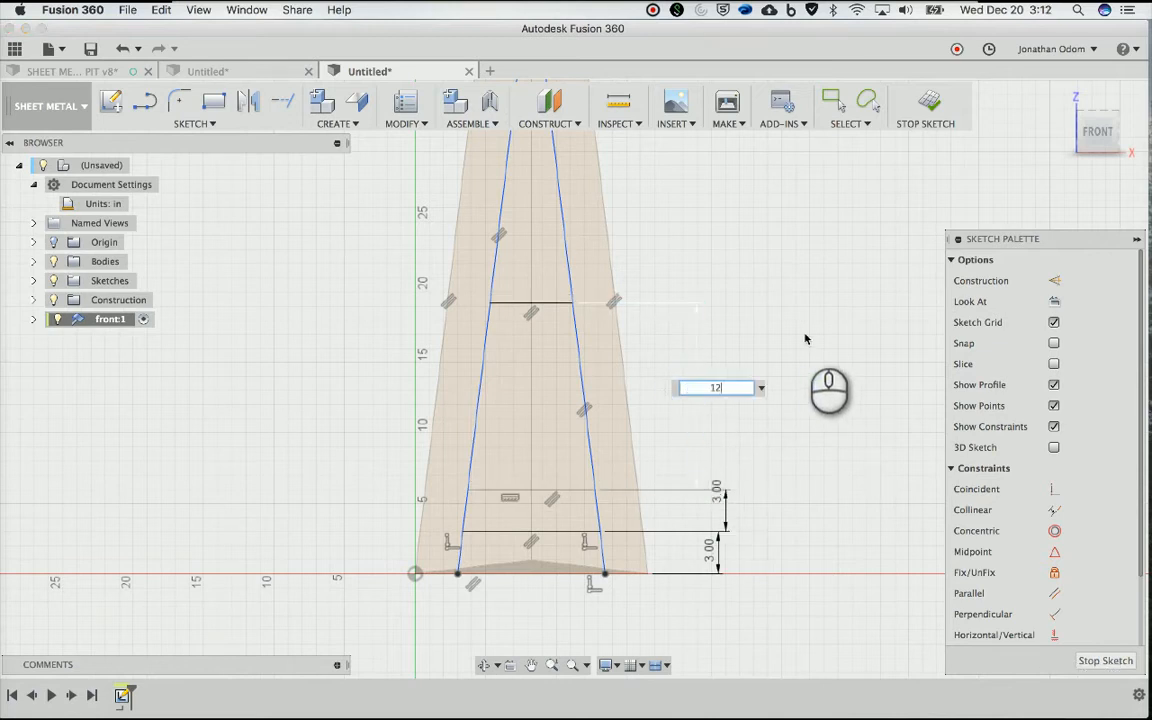
{"action": "type", "text": "12"}
{"action": "key", "text": "Return"}
{"action": "scroll", "coordinate": [807, 338], "scroll_direction": "down", "scroll_amount": 3}
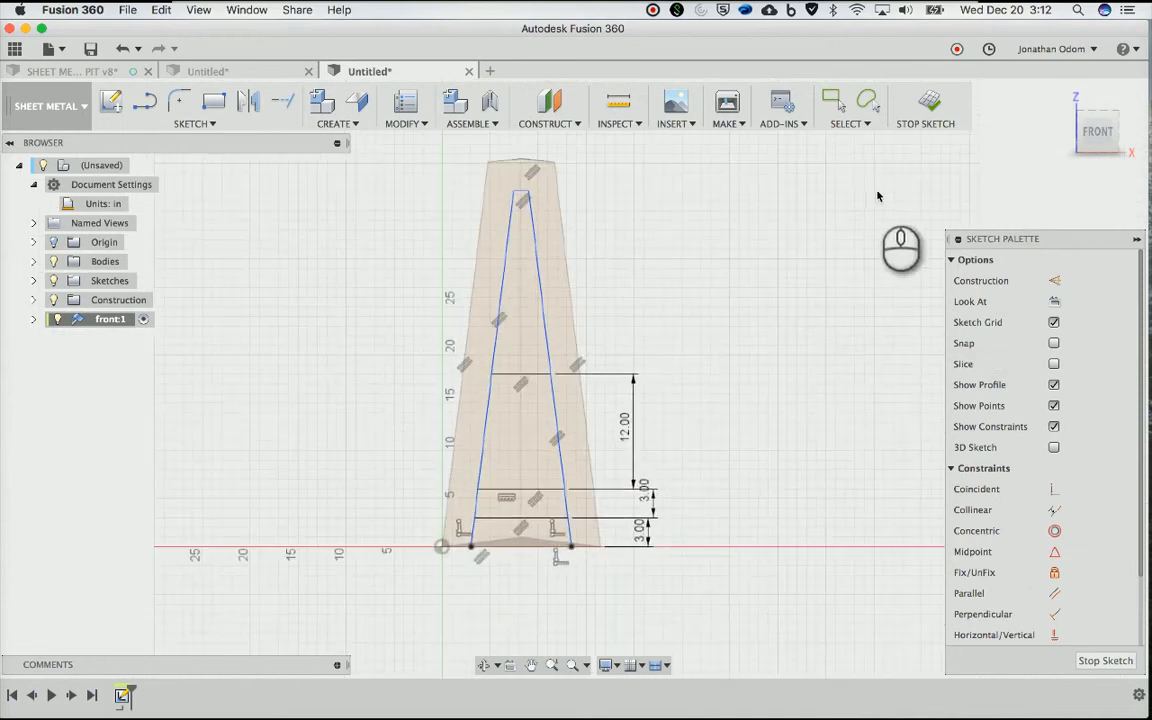
{"action": "left_click", "coordinate": [930, 102]}
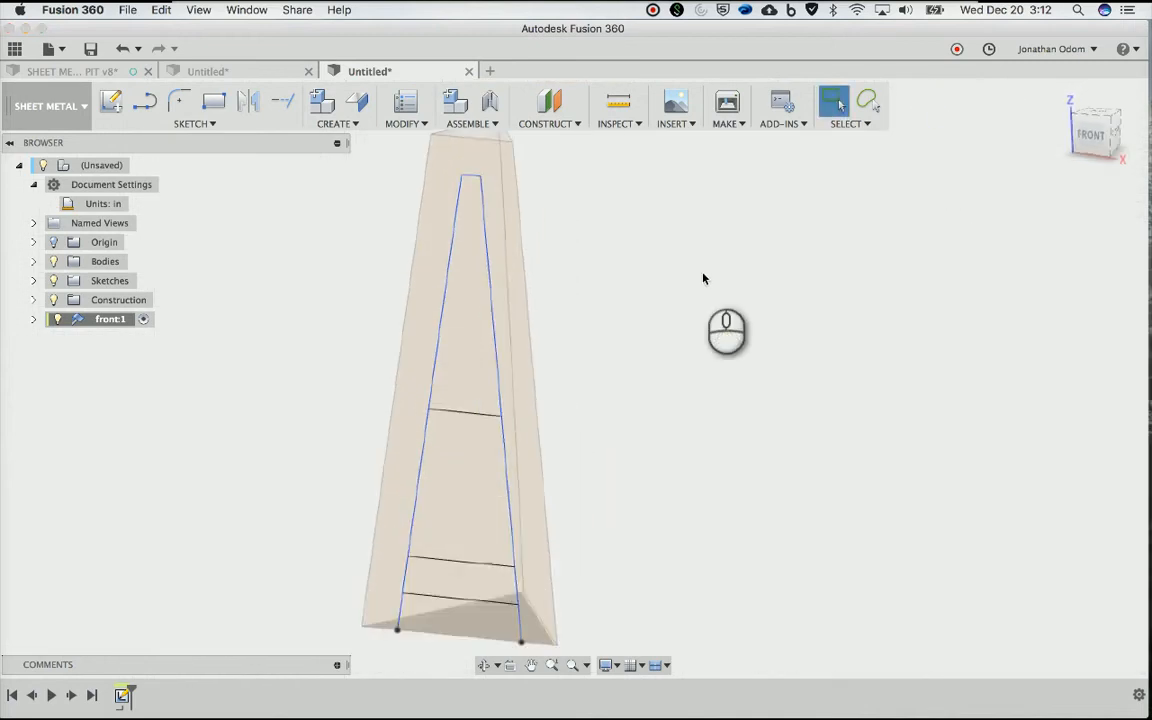
Start a flange from the front's outer frame, the profile above the upper crossline and the strip between the lower lines
{"action": "scroll", "coordinate": [703, 278], "scroll_direction": "up", "scroll_amount": 2}
{"action": "scroll", "coordinate": [702, 275], "scroll_direction": "down", "scroll_amount": 3}
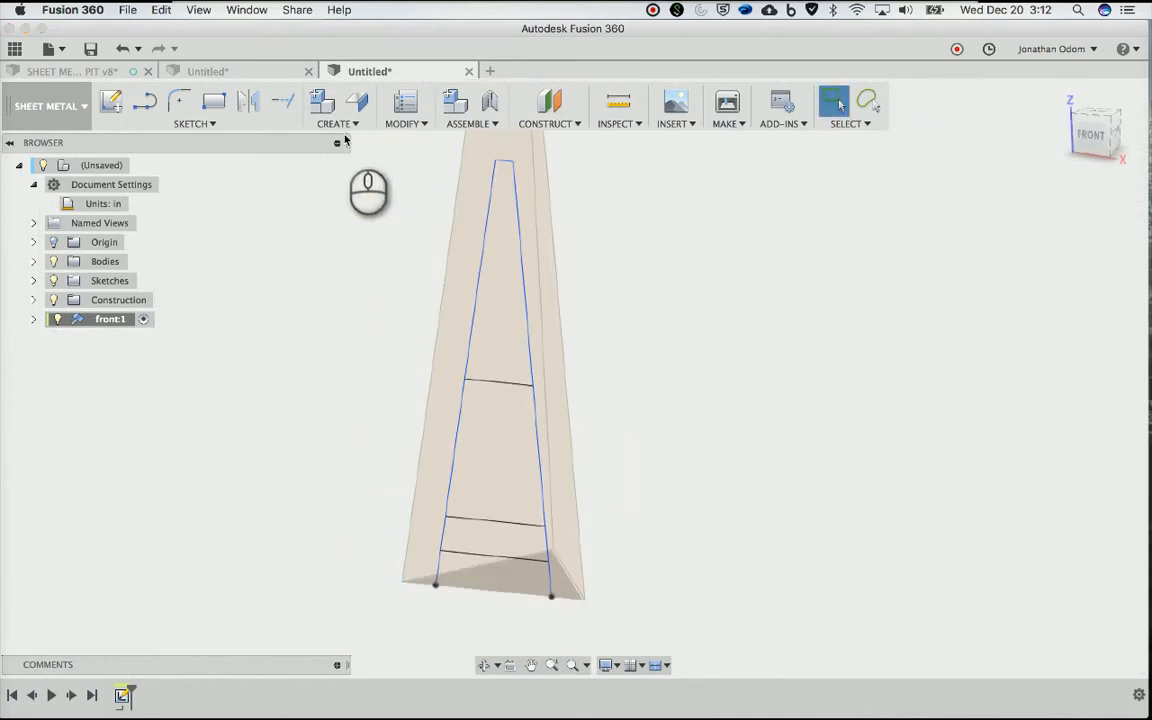
{"action": "left_click", "coordinate": [359, 101]}
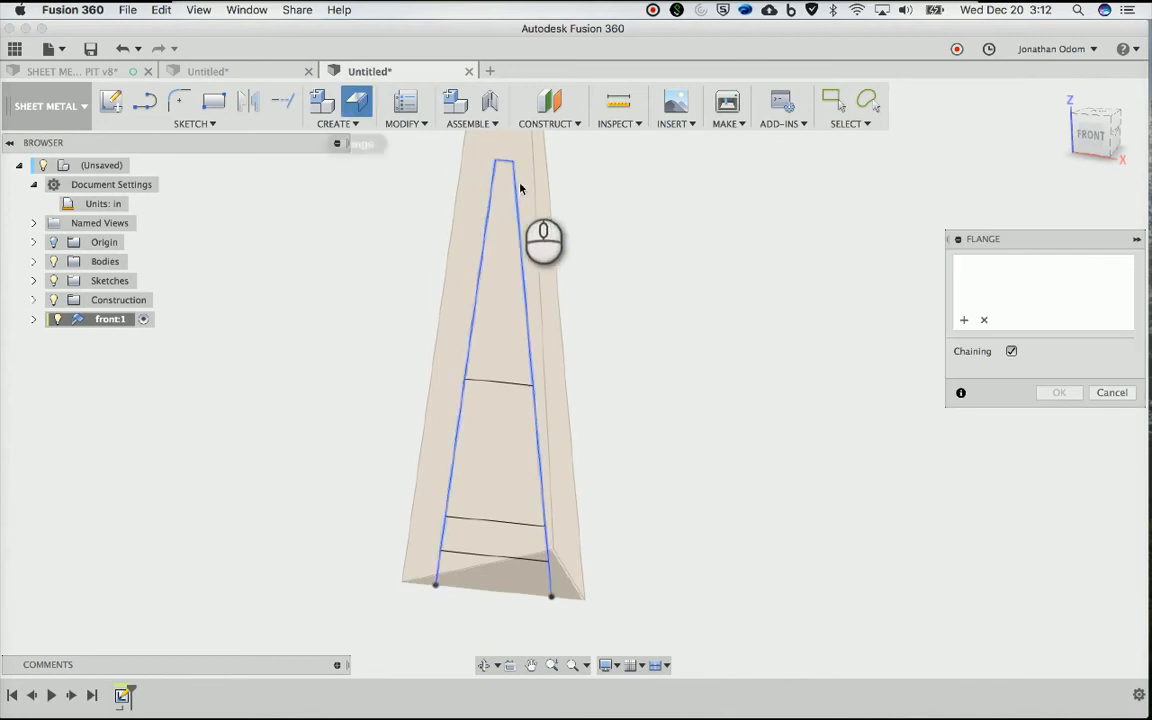
{"action": "left_click", "coordinate": [524, 188]}
{"action": "left_click", "coordinate": [495, 261]}
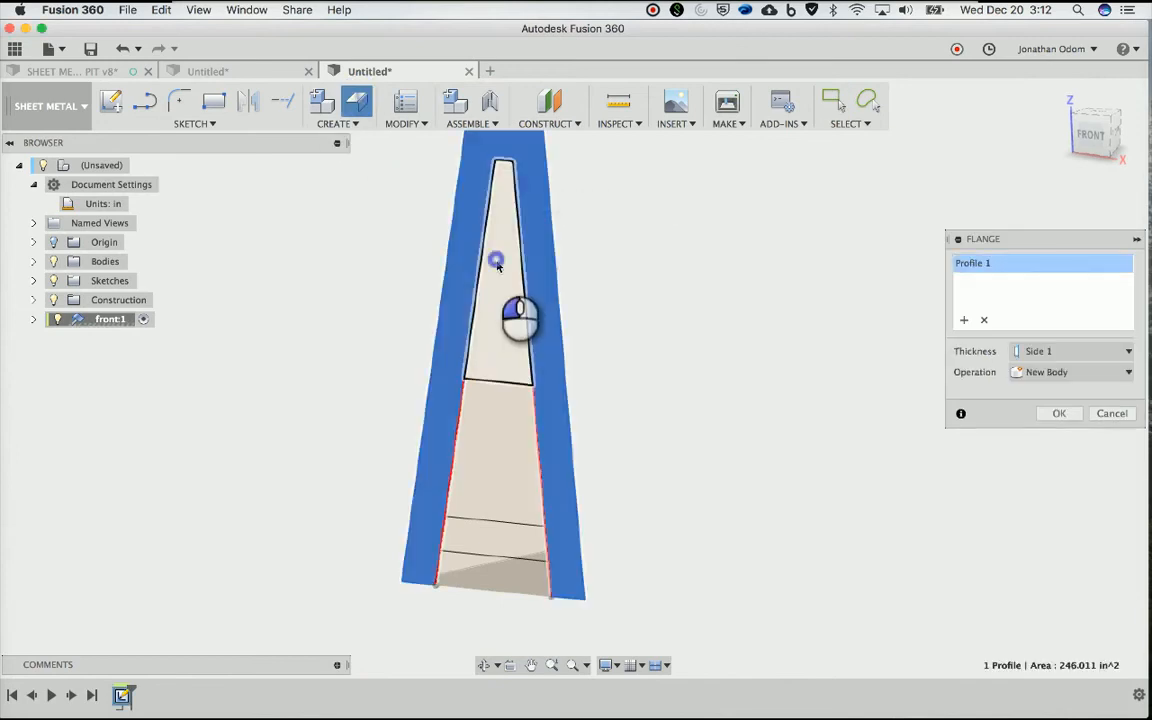
{"action": "left_click", "coordinate": [491, 541]}
{"action": "scroll", "coordinate": [694, 480], "scroll_direction": "up", "scroll_amount": 3}
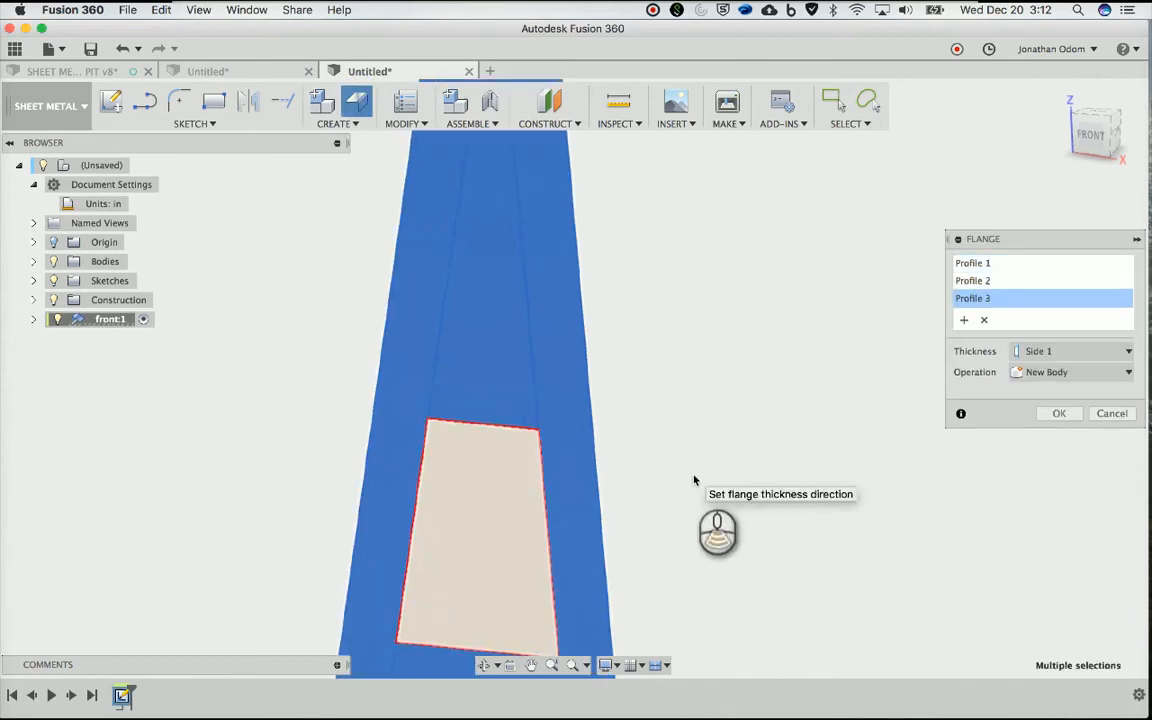
{"action": "scroll", "coordinate": [694, 480], "scroll_direction": "left", "scroll_amount": 5, "text": "shift"}
{"action": "scroll", "coordinate": [694, 480], "scroll_direction": "right", "scroll_amount": 3}
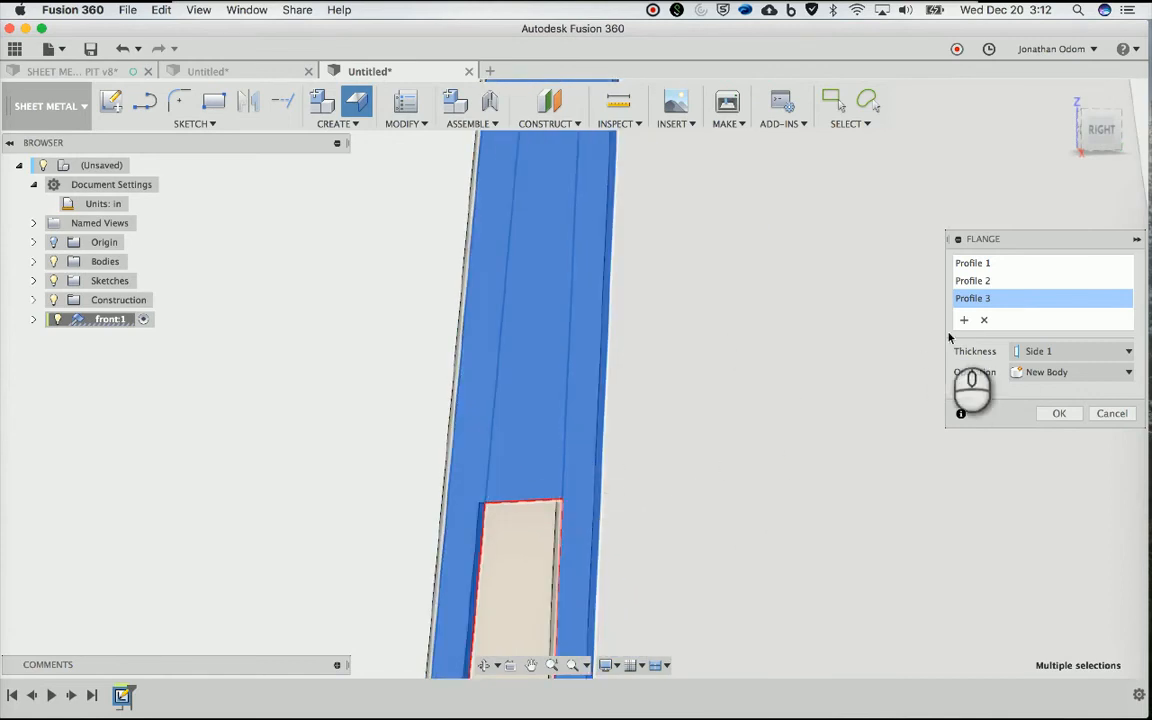
Try the Side 2 and Symmetric thickness directions for the front flange, and return to Side 1
{"action": "left_click", "coordinate": [1094, 352]}
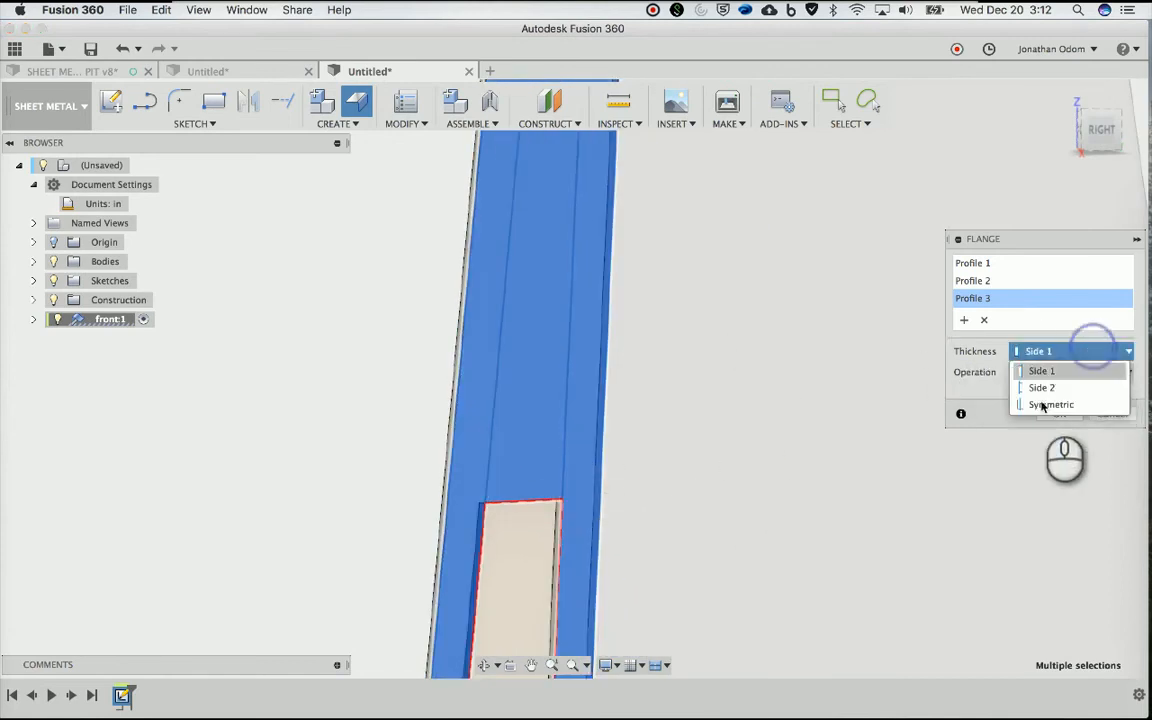
{"action": "left_click", "coordinate": [1054, 388]}
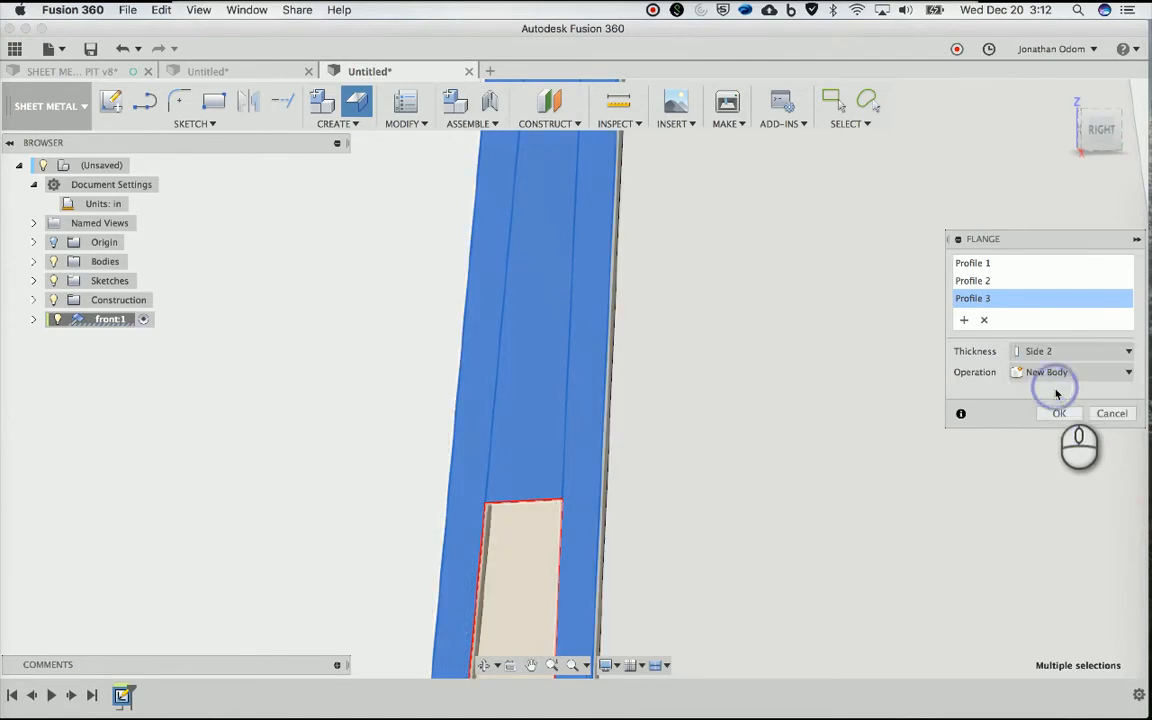
{"action": "left_click", "coordinate": [1070, 352]}
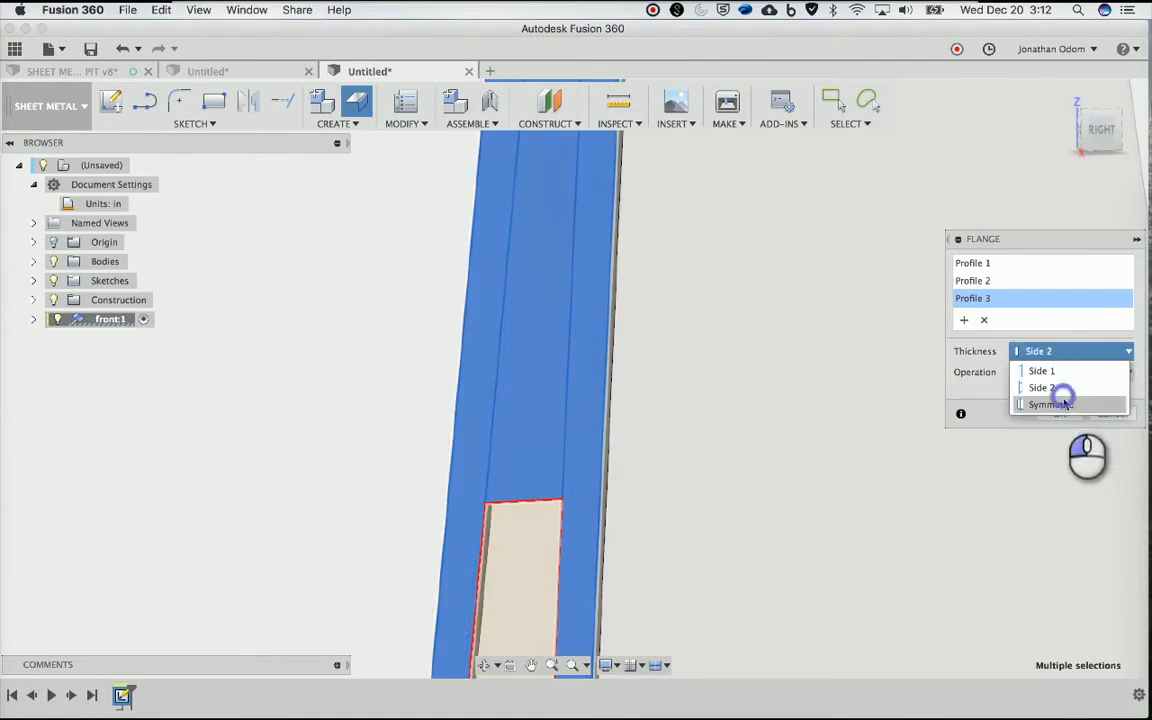
{"action": "left_click", "coordinate": [1062, 403]}
{"action": "left_click", "coordinate": [1068, 355]}
{"action": "left_click", "coordinate": [1054, 368]}
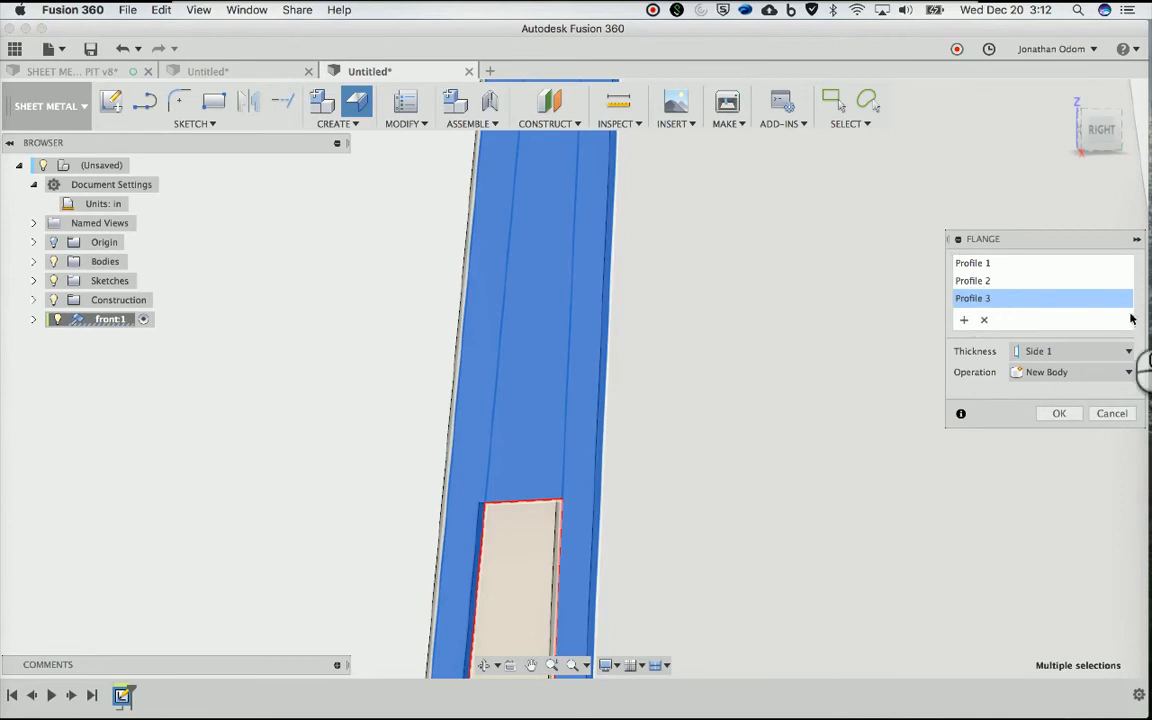
Create the front panel flange as a new body with its thickness on Side 1
{"action": "left_click", "coordinate": [1054, 412]}
{"action": "scroll", "coordinate": [548, 338], "scroll_direction": "down", "scroll_amount": 4}
{"action": "scroll", "coordinate": [616, 374], "scroll_direction": "down", "scroll_amount": 3}
{"action": "scroll", "coordinate": [616, 374], "scroll_direction": "left", "scroll_amount": 5, "text": "shift"}
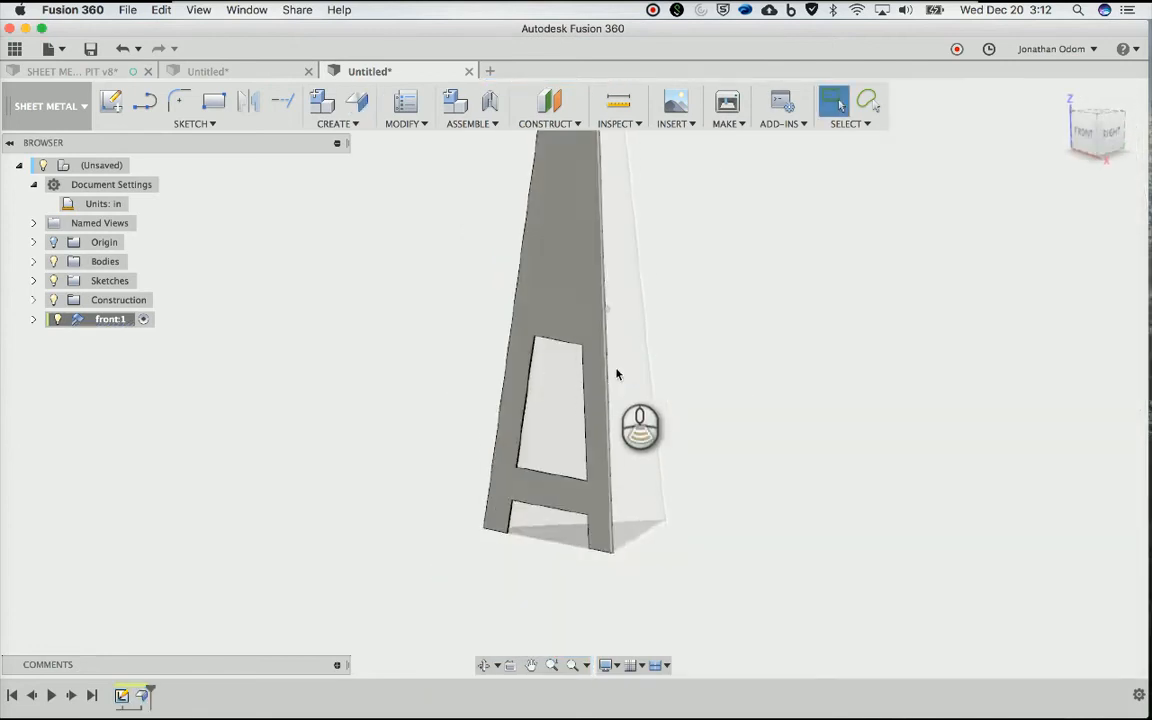
{"action": "scroll", "coordinate": [616, 374], "scroll_direction": "up", "scroll_amount": 2}
Activate the top-level assembly in place of the front component
{"action": "left_click", "coordinate": [86, 166]}
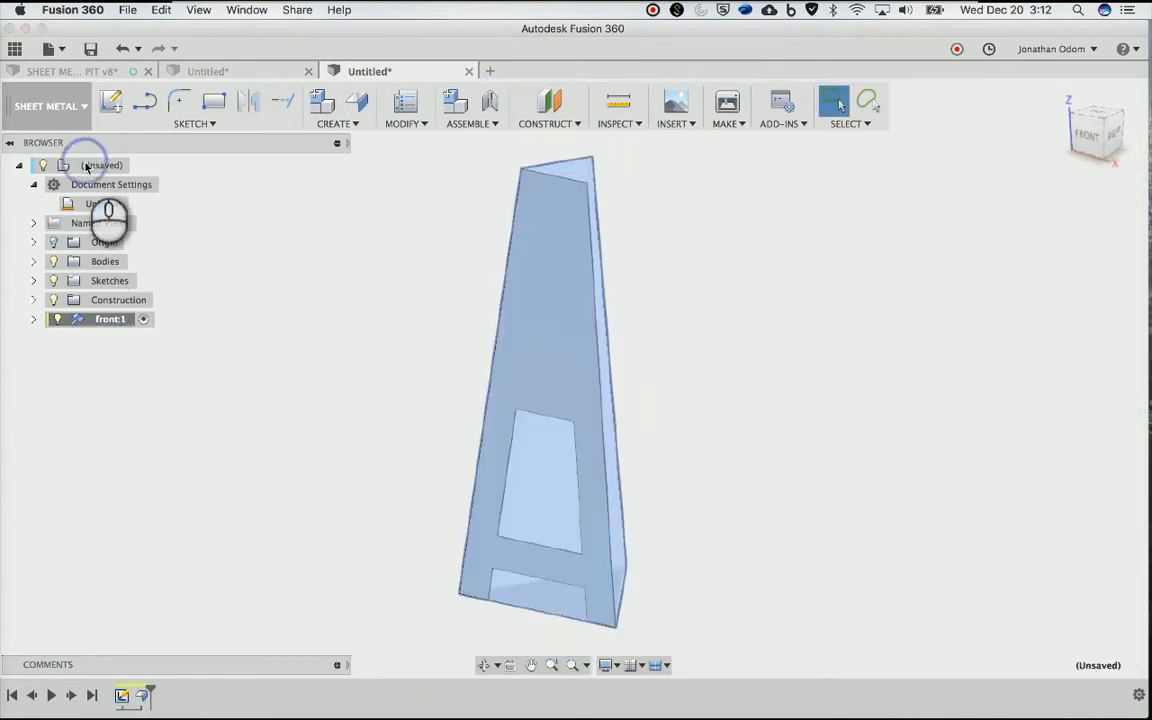
{"action": "right_click", "coordinate": [86, 166]}
{"action": "left_click", "coordinate": [118, 178]}
{"action": "left_click", "coordinate": [346, 229]}
Create an empty, activated sheet metal component named side under the top-level assembly, using the Steel (in) rule
{"action": "scroll", "coordinate": [346, 229], "scroll_direction": "left", "scroll_amount": 5, "text": "shift"}
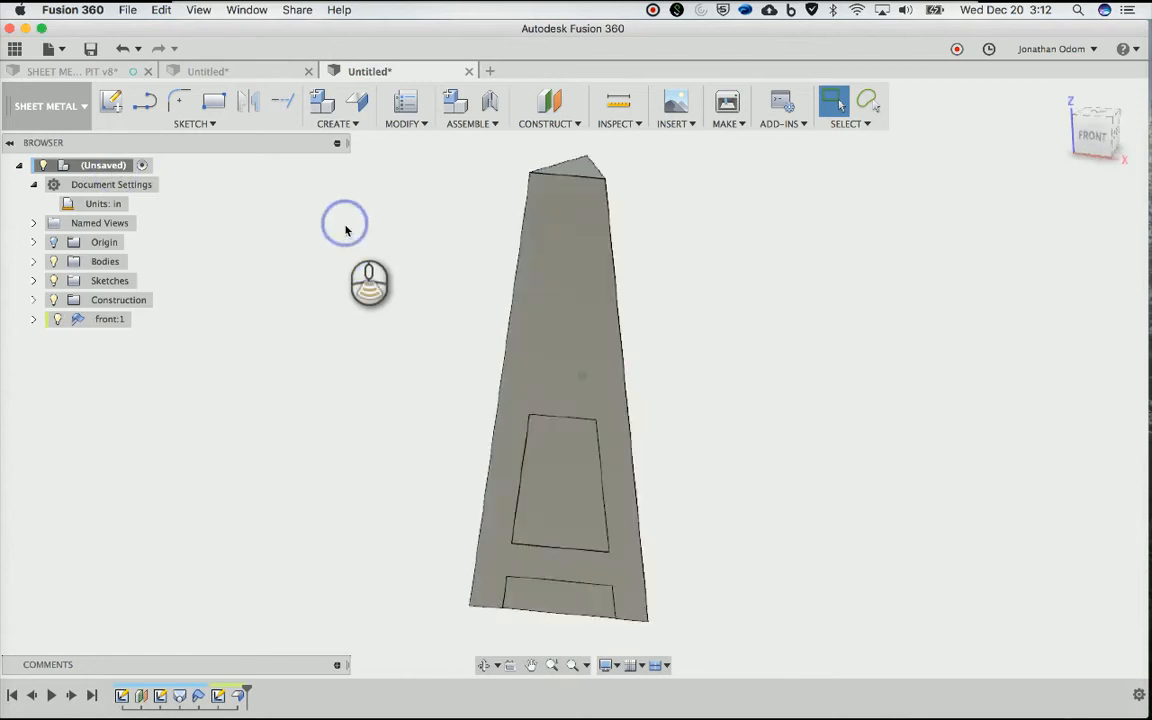
{"action": "scroll", "coordinate": [346, 229], "scroll_direction": "right", "scroll_amount": 2}
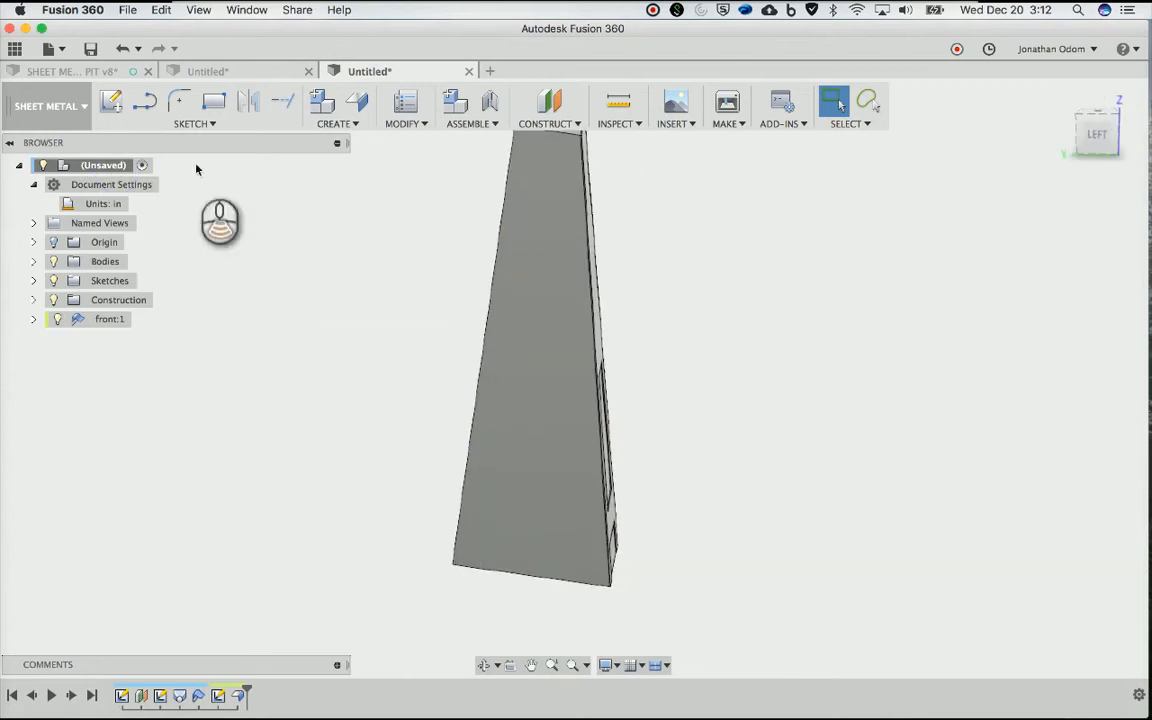
{"action": "left_click", "coordinate": [321, 101]}
{"action": "left_click", "coordinate": [1033, 300]}
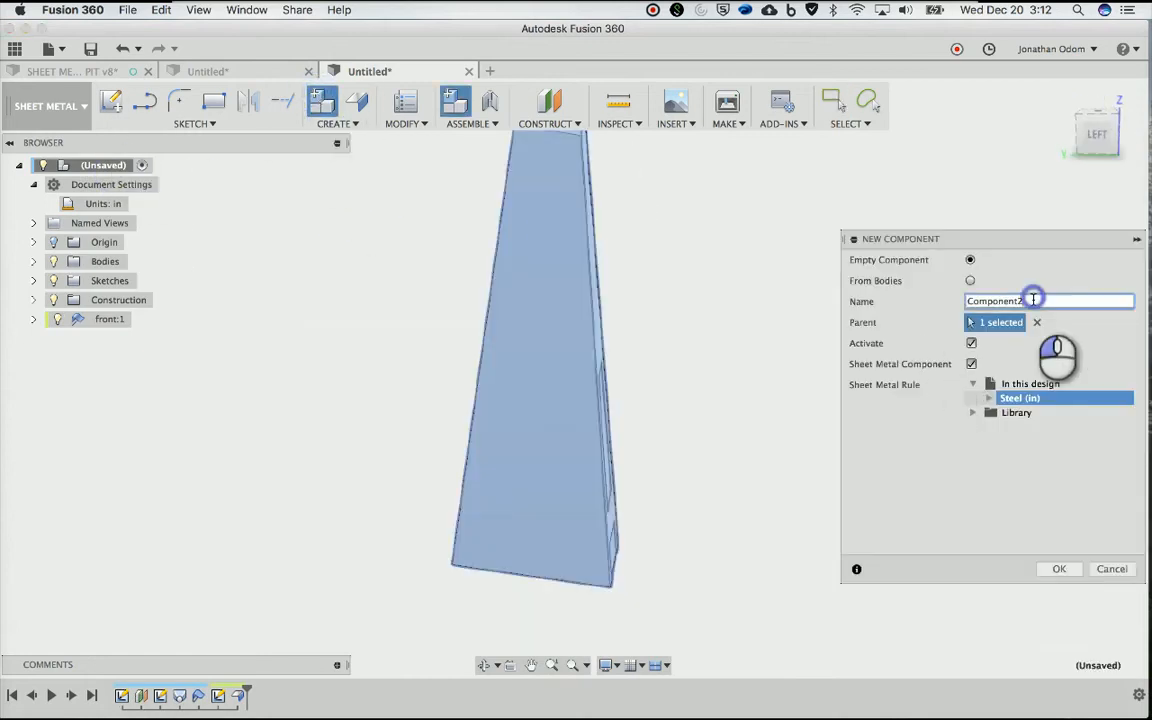
{"action": "type", "text": "side"}
{"action": "key", "text": "Return"}
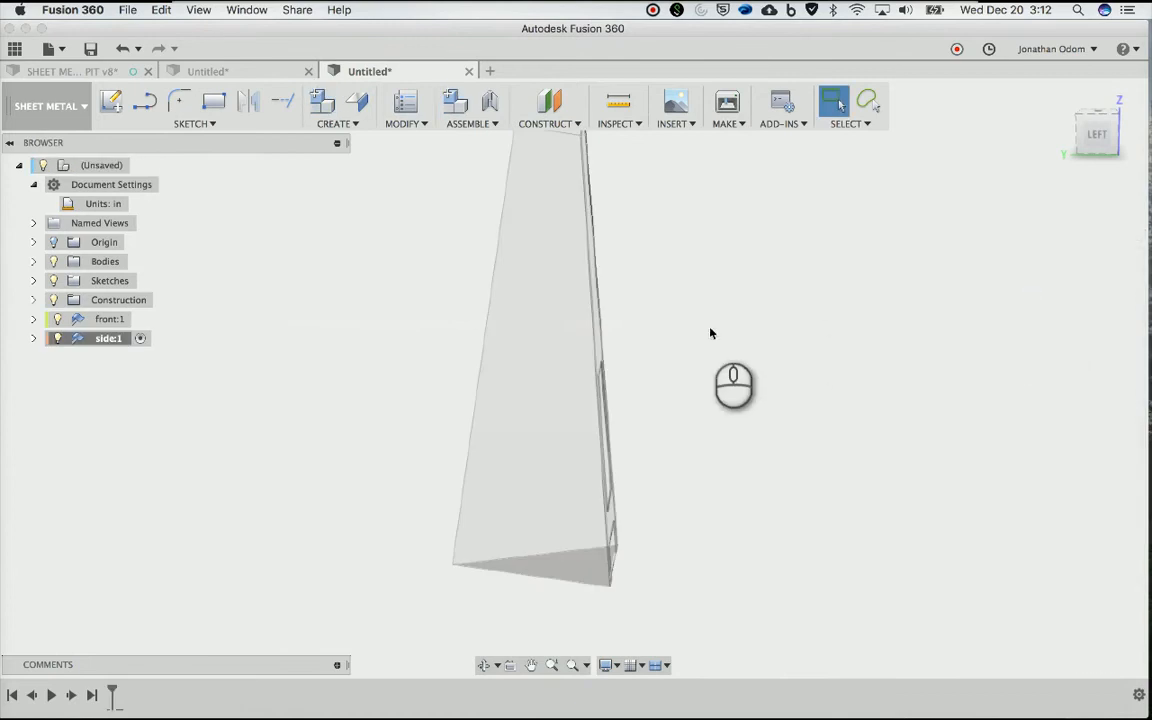
Sketch on the loft's left sloped face and offset the face outline by -3 in
{"action": "left_click", "coordinate": [116, 101]}
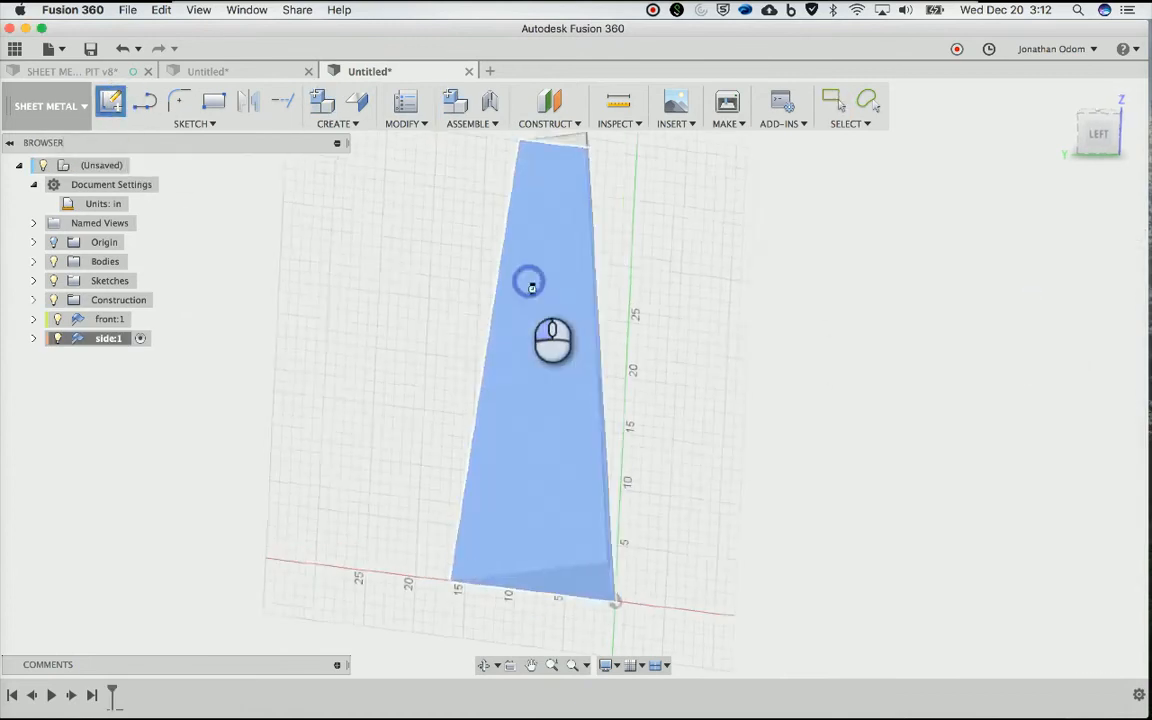
{"action": "left_click", "coordinate": [527, 278]}
{"action": "scroll", "coordinate": [841, 357], "scroll_direction": "down", "scroll_amount": 2}
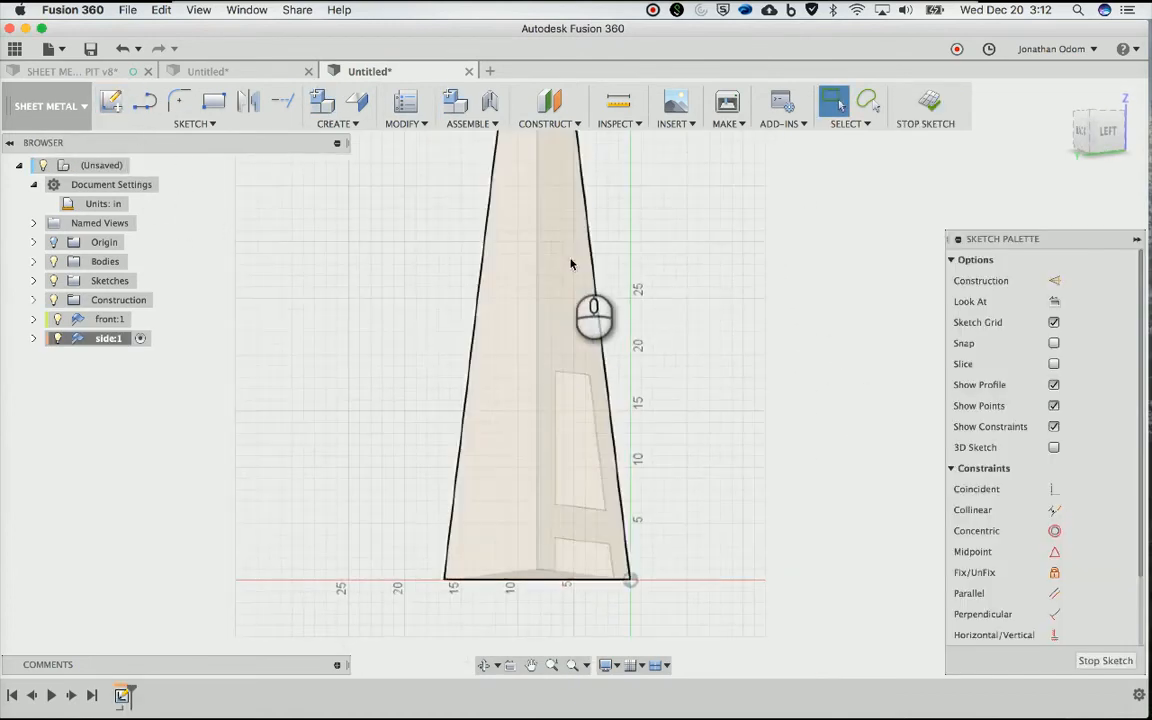
{"action": "scroll", "coordinate": [895, 309], "scroll_direction": "right", "scroll_amount": 2}
{"action": "key", "text": "o"}
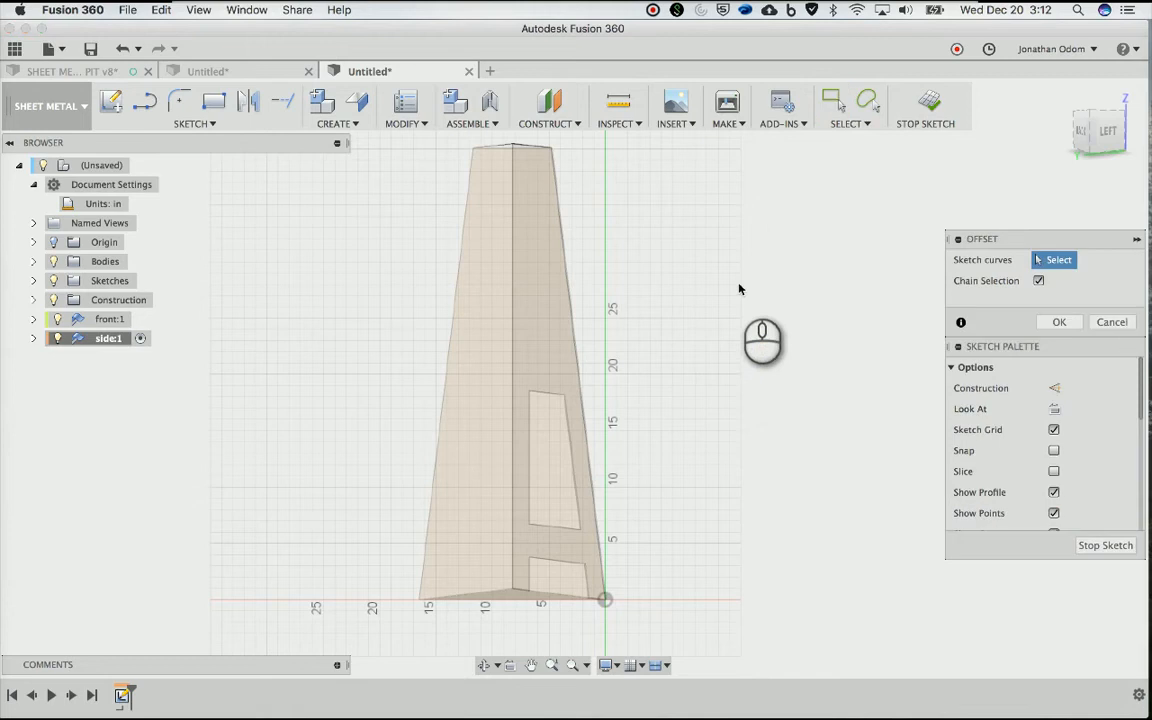
{"action": "left_click", "coordinate": [463, 214]}
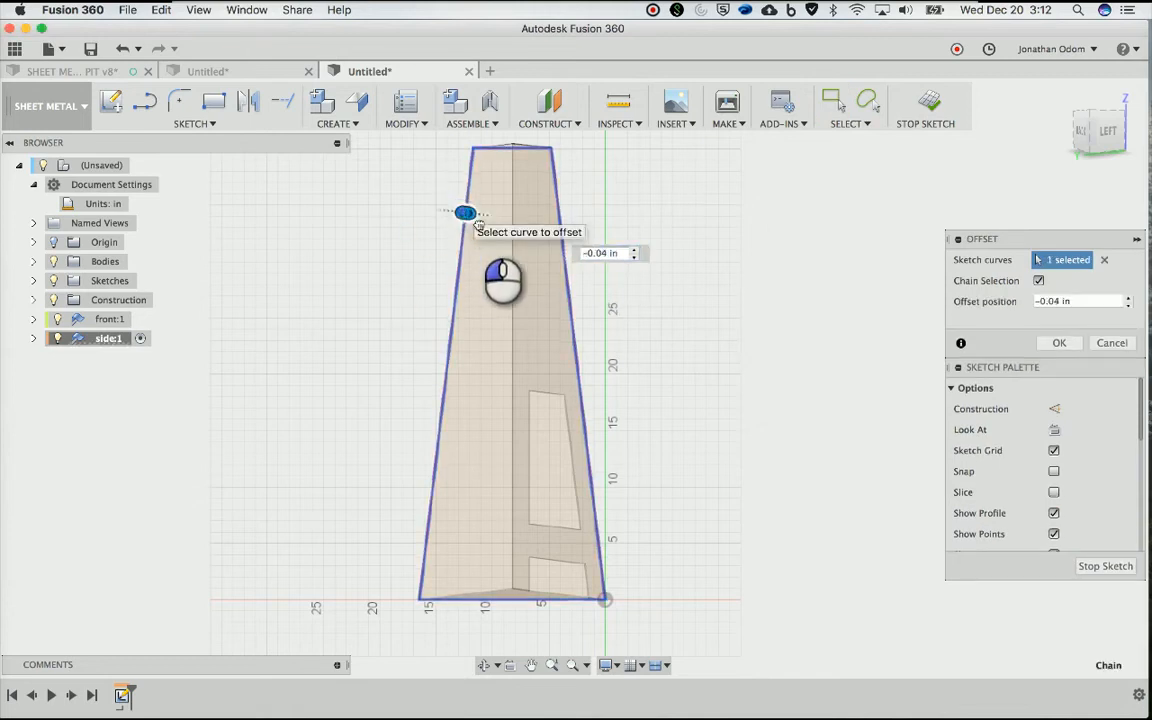
{"action": "type", "text": "-3"}
{"action": "key", "text": "Return"}
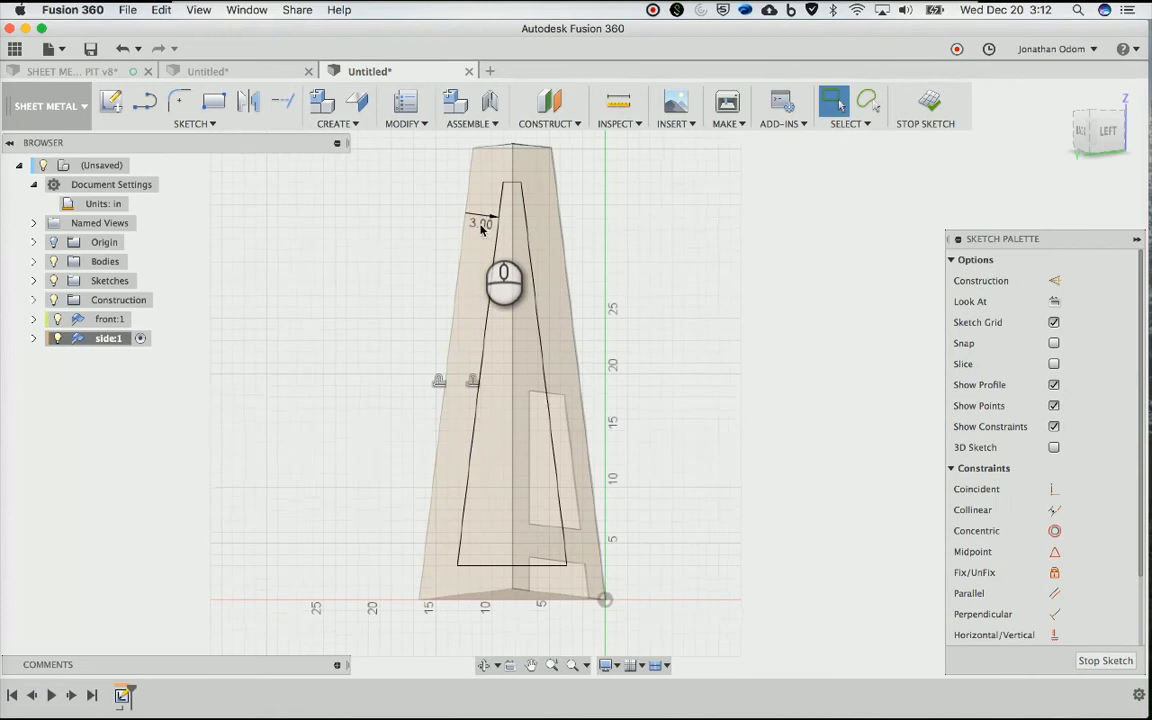
Extend both sloped sides of the offset outline down to the face's base edge and finish the sketch
{"action": "scroll", "coordinate": [612, 280], "scroll_direction": "down", "scroll_amount": 2}
{"action": "left_click", "coordinate": [286, 102]}
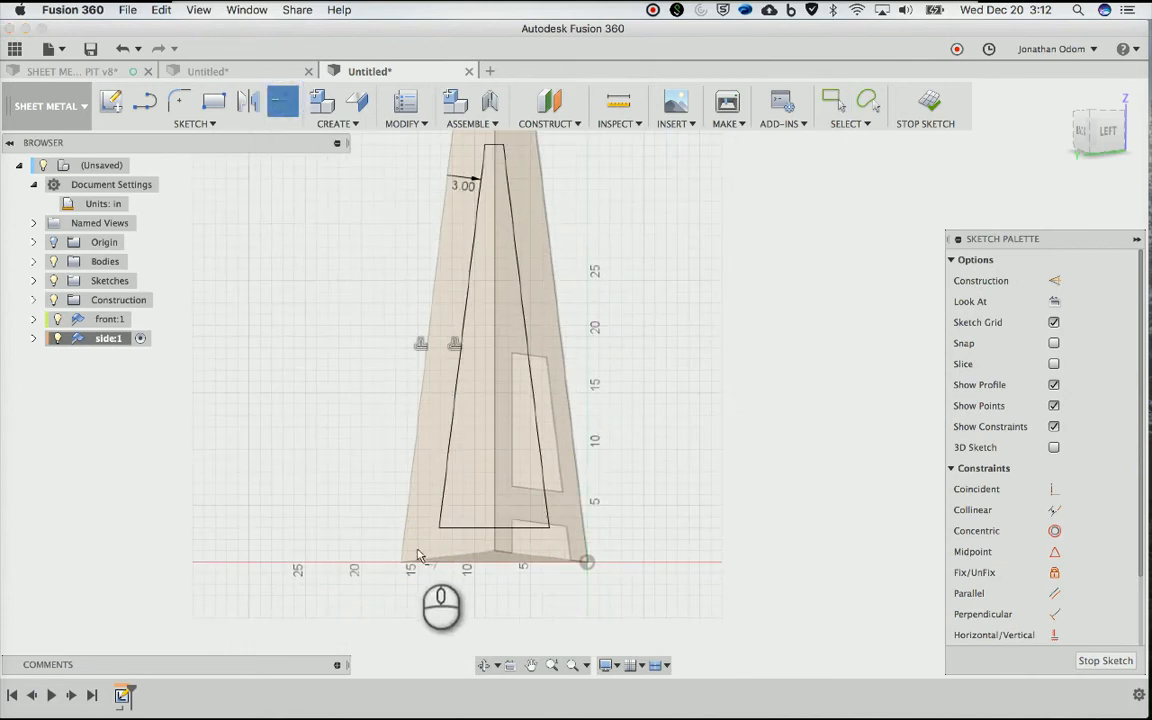
{"action": "left_click", "coordinate": [436, 517]}
{"action": "left_click", "coordinate": [549, 513]}
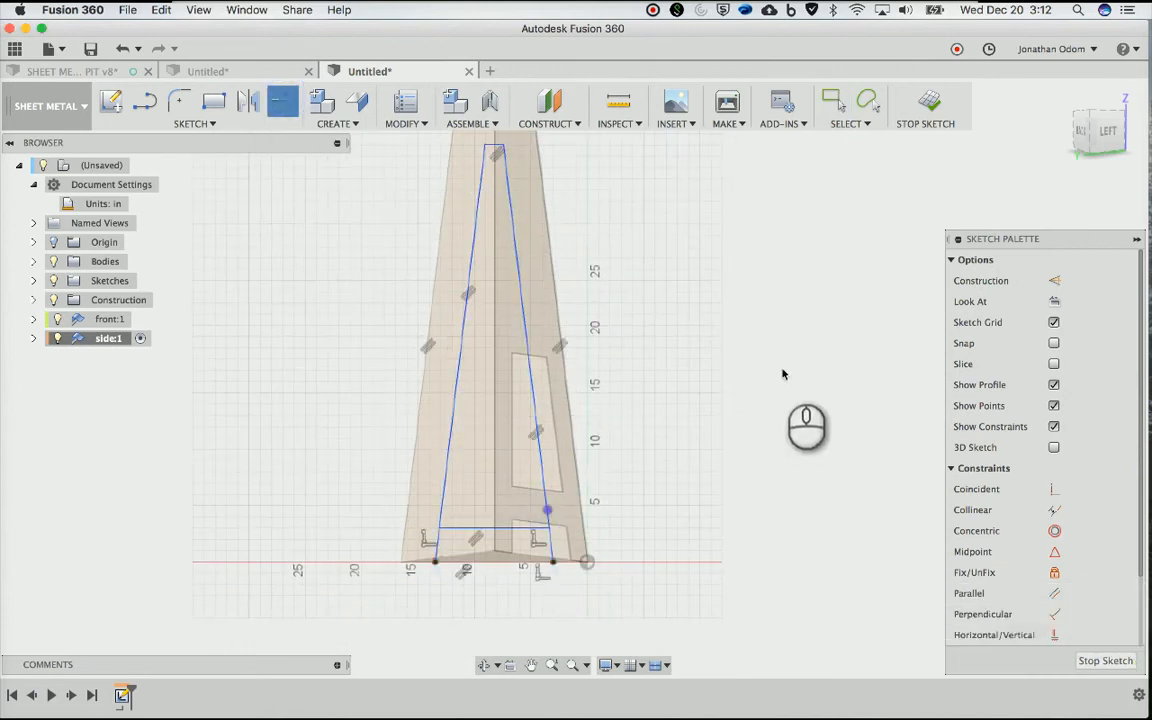
{"action": "left_click", "coordinate": [938, 103]}
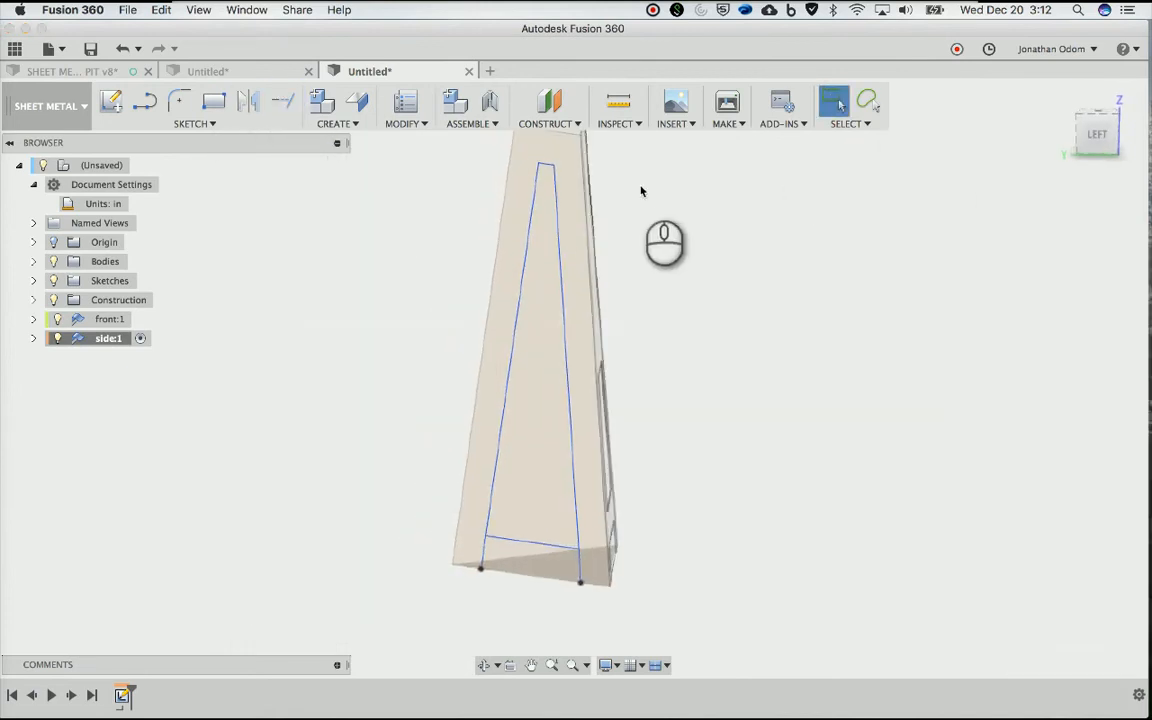
Create the side panel flange as a new body from the outer frame and inner profile, leaving the base notch open, thickness Side 1
{"action": "left_click", "coordinate": [356, 101]}
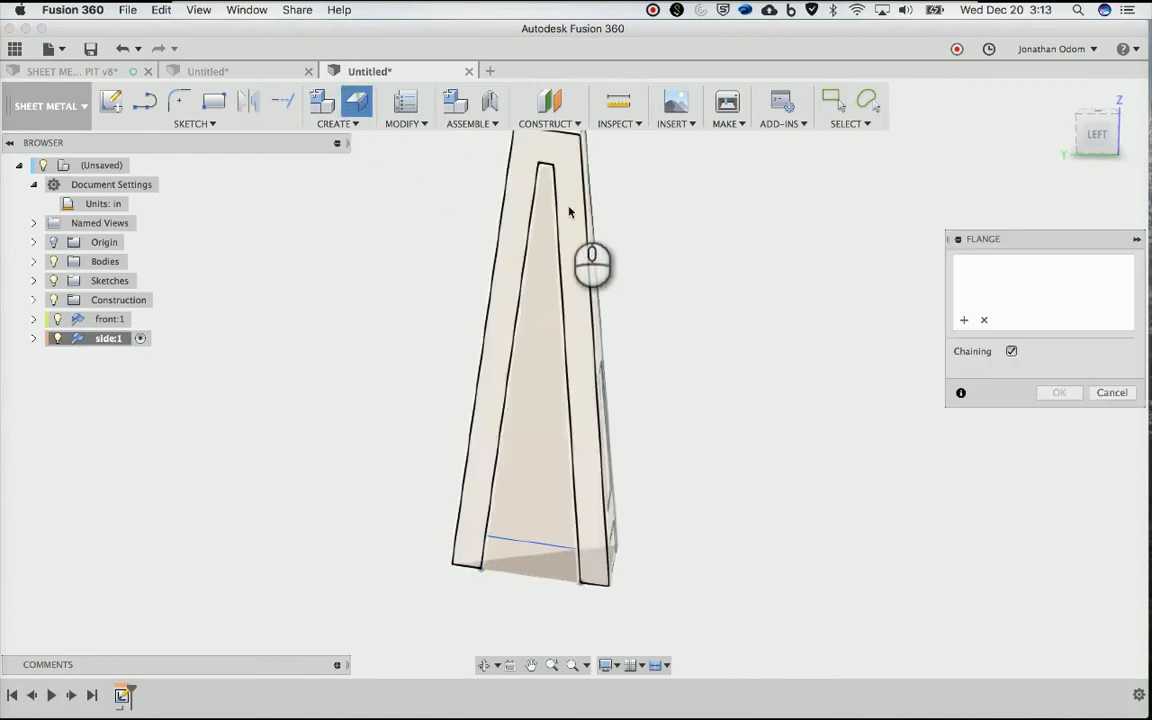
{"action": "left_click", "coordinate": [528, 270]}
{"action": "left_click", "coordinate": [528, 270]}
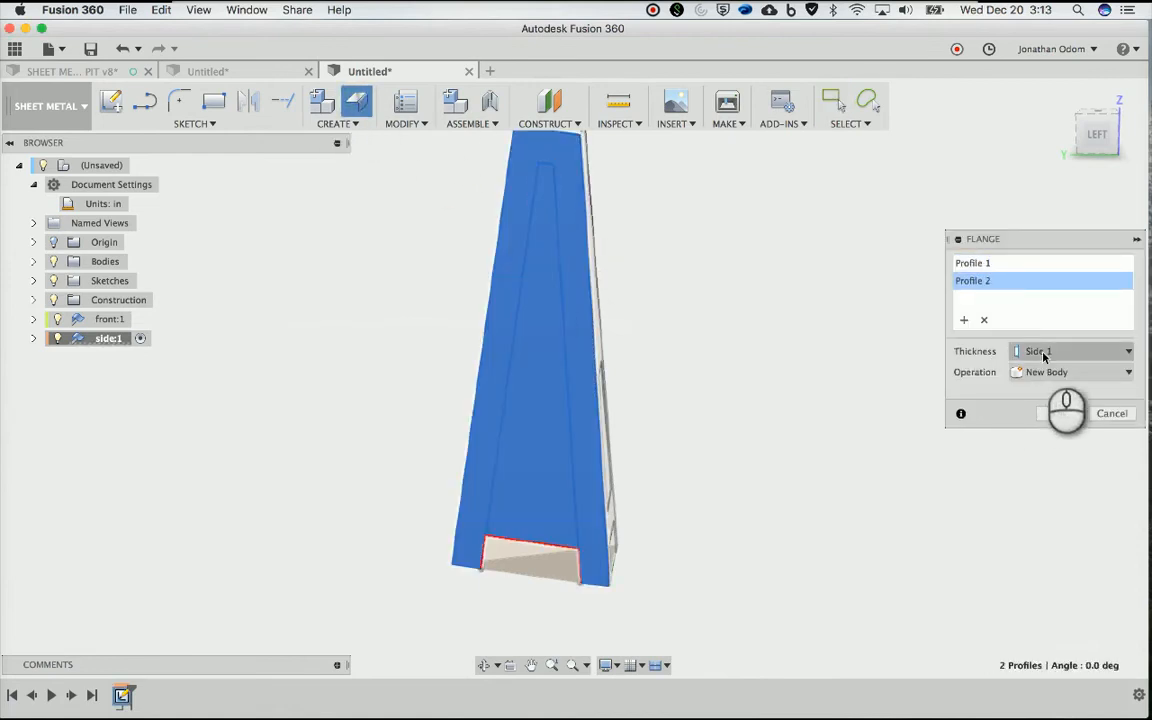
{"action": "scroll", "coordinate": [700, 234], "scroll_direction": "up", "scroll_amount": 5}
{"action": "scroll", "coordinate": [700, 232], "scroll_direction": "up", "scroll_amount": 3}
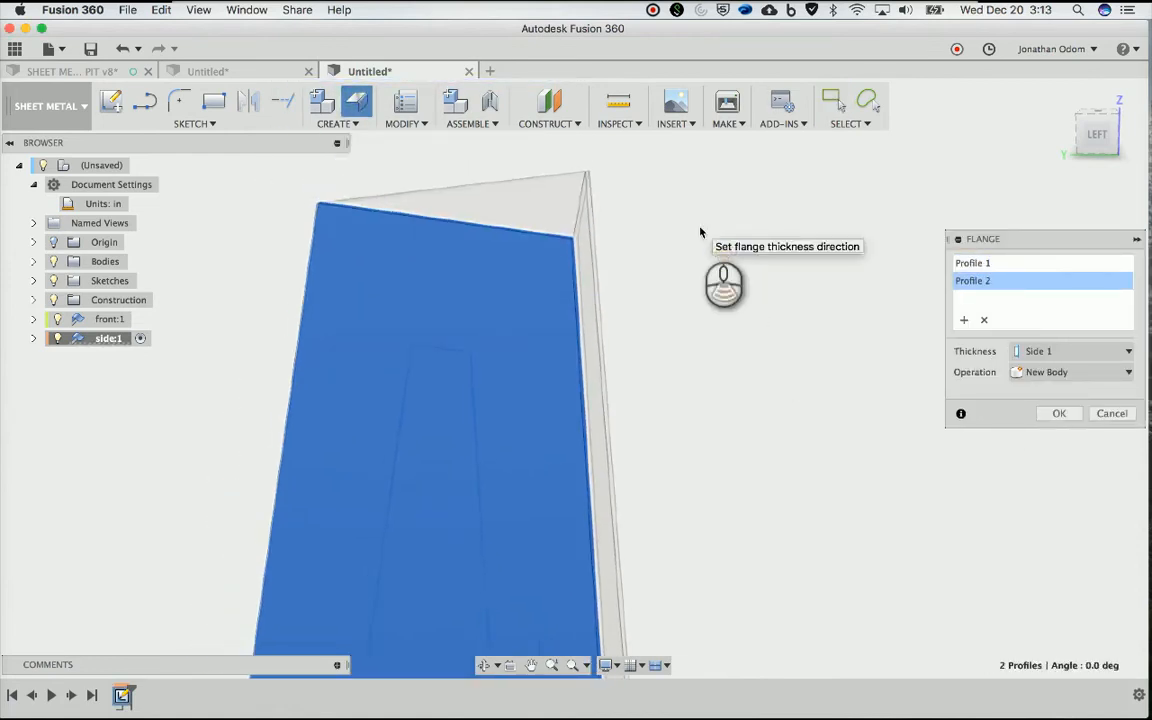
{"action": "scroll", "coordinate": [700, 232], "scroll_direction": "down", "scroll_amount": 4}
{"action": "scroll", "coordinate": [700, 232], "scroll_direction": "down", "scroll_amount": 3, "text": "shift"}
{"action": "scroll", "coordinate": [700, 232], "scroll_direction": "up", "scroll_amount": 3}
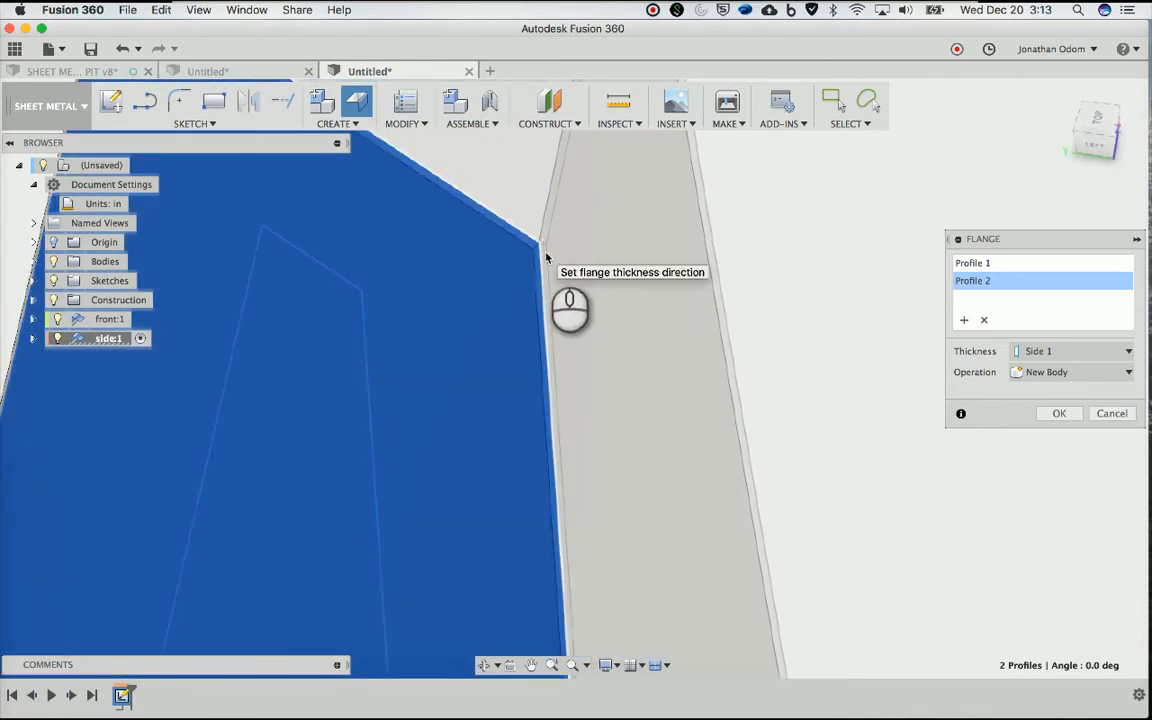
{"action": "left_click", "coordinate": [1064, 413]}
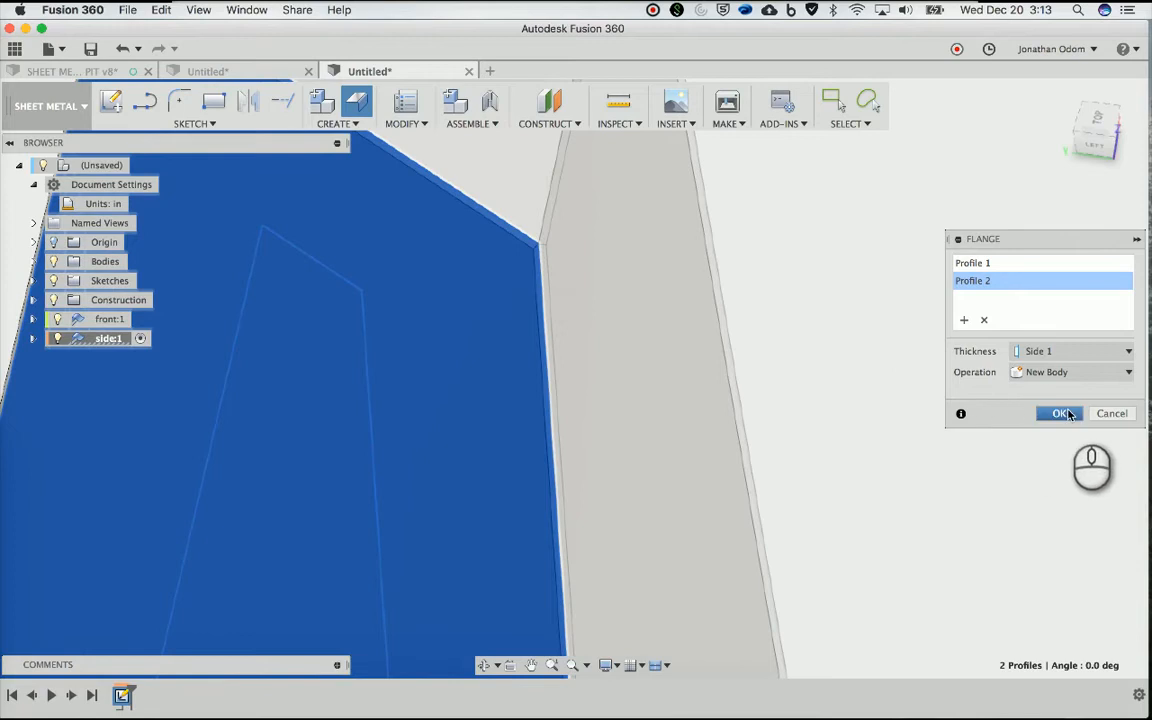
Make the top-level assembly the active component
{"action": "scroll", "coordinate": [711, 297], "scroll_direction": "down", "scroll_amount": 5}
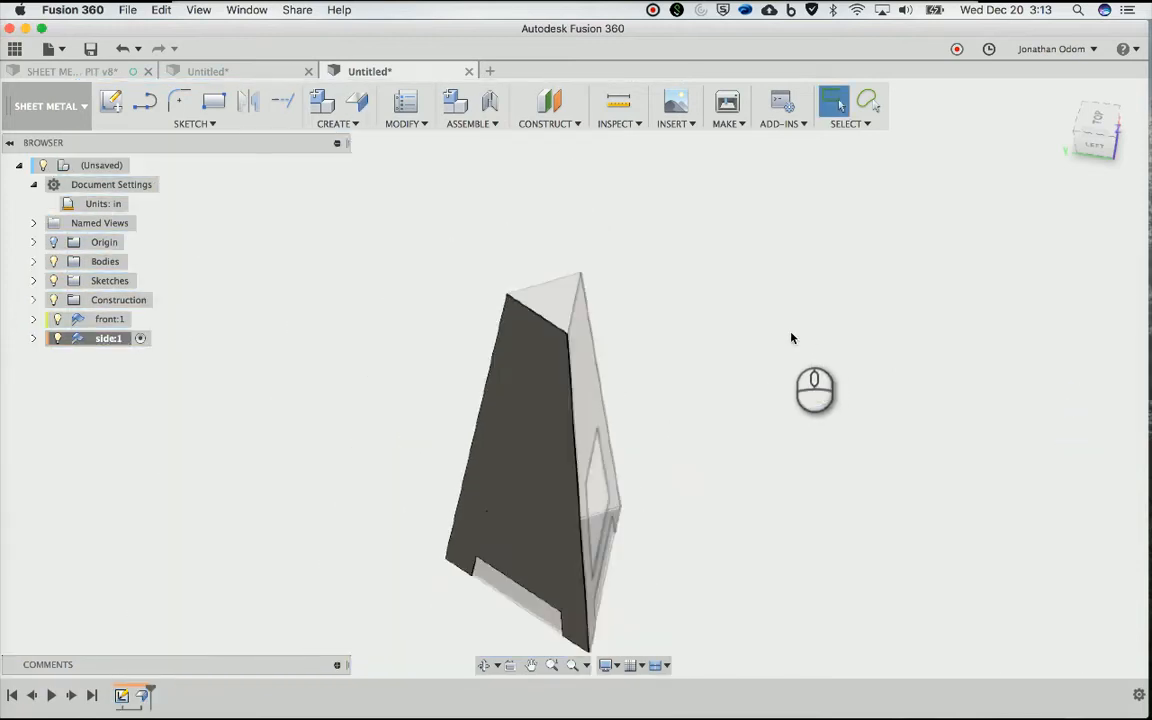
{"action": "right_click", "coordinate": [82, 163]}
{"action": "left_click", "coordinate": [341, 243]}
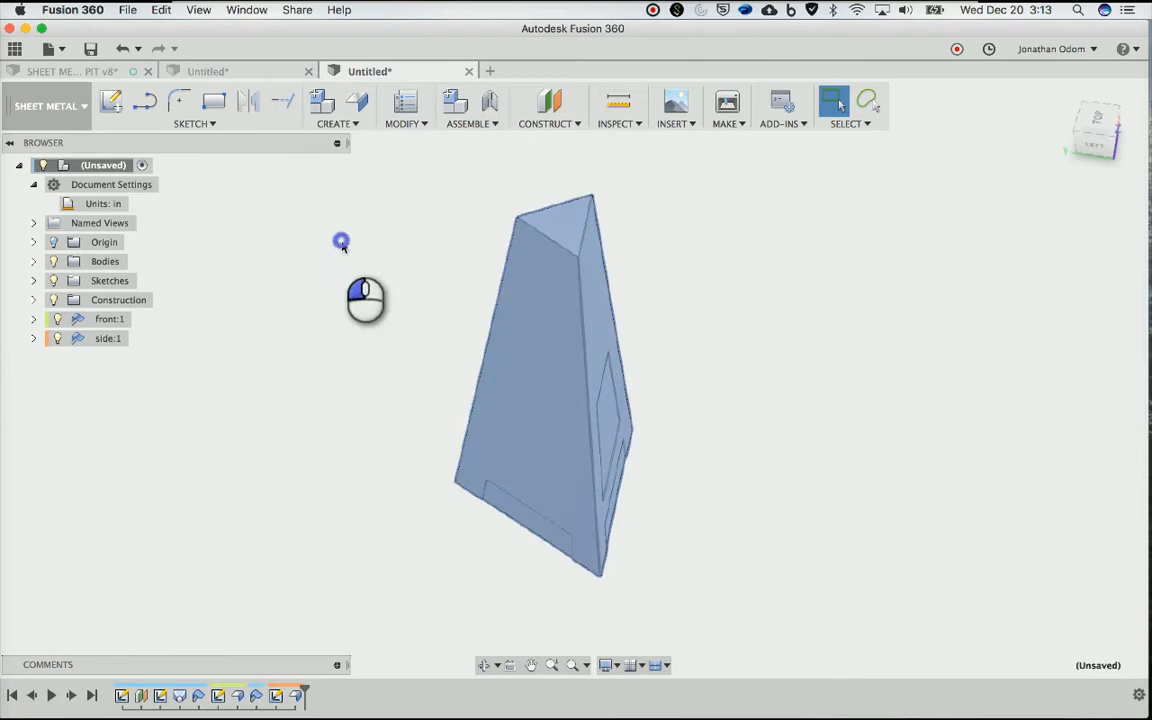
{"action": "left_click", "coordinate": [108, 339]}
{"action": "right_click", "coordinate": [112, 339]}
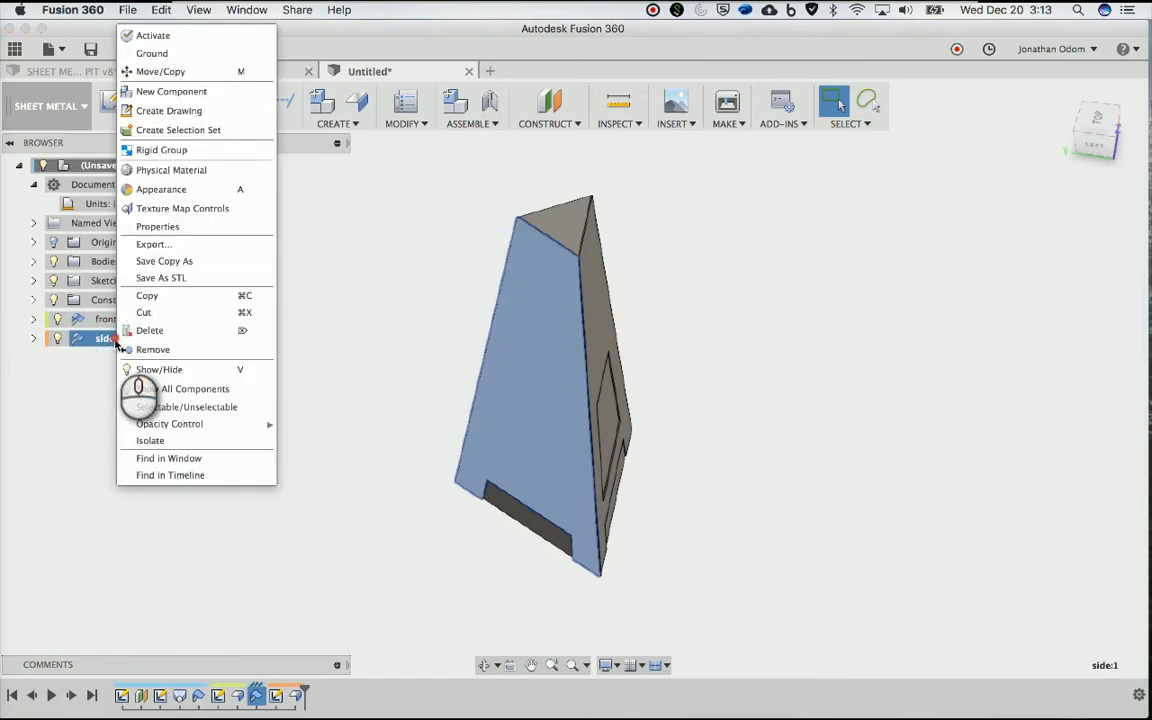
{"action": "left_click", "coordinate": [174, 73]}
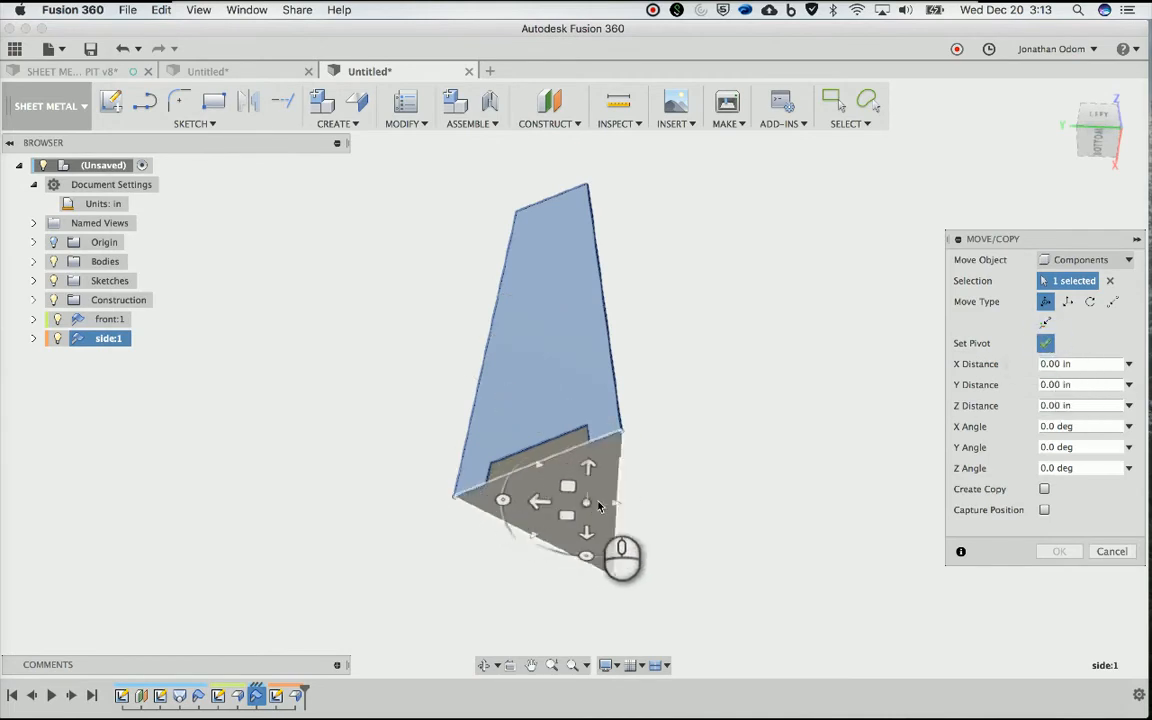
{"action": "left_click", "coordinate": [538, 506]}
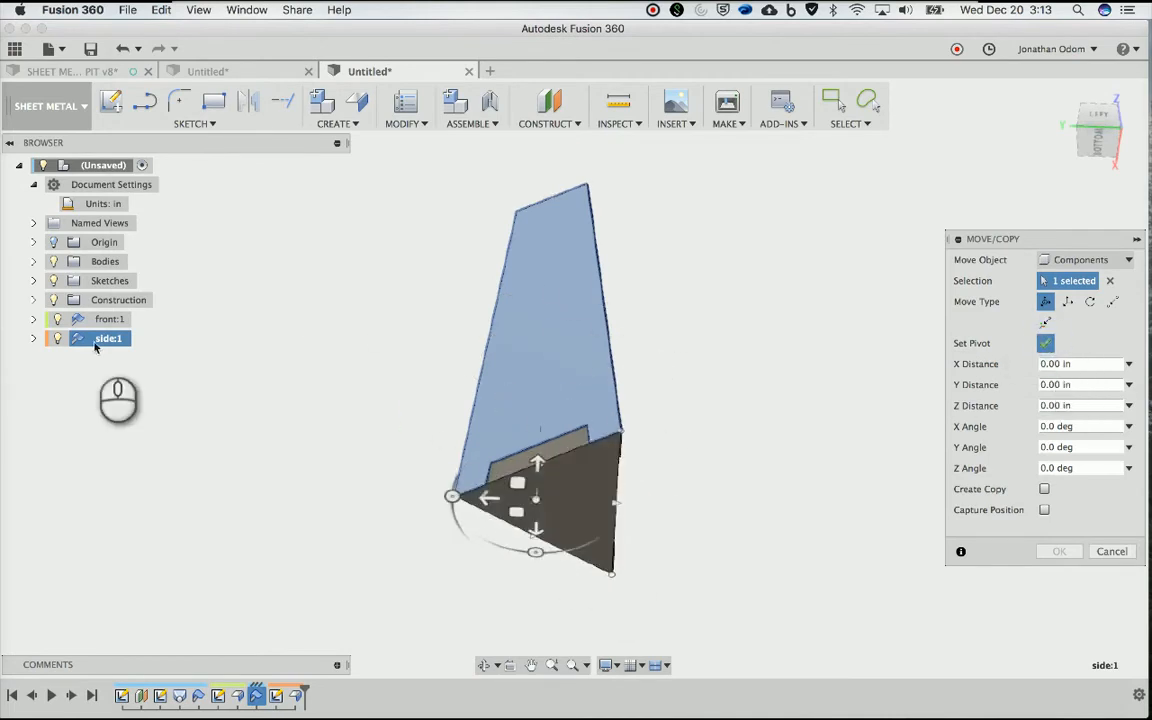
{"action": "key", "text": "Escape"}
Start a sketch on the loft's triangular base face and draw a line from one sloped edge's midpoint to the opposite corner
{"action": "scroll", "coordinate": [687, 463], "scroll_direction": "up", "scroll_amount": 3}
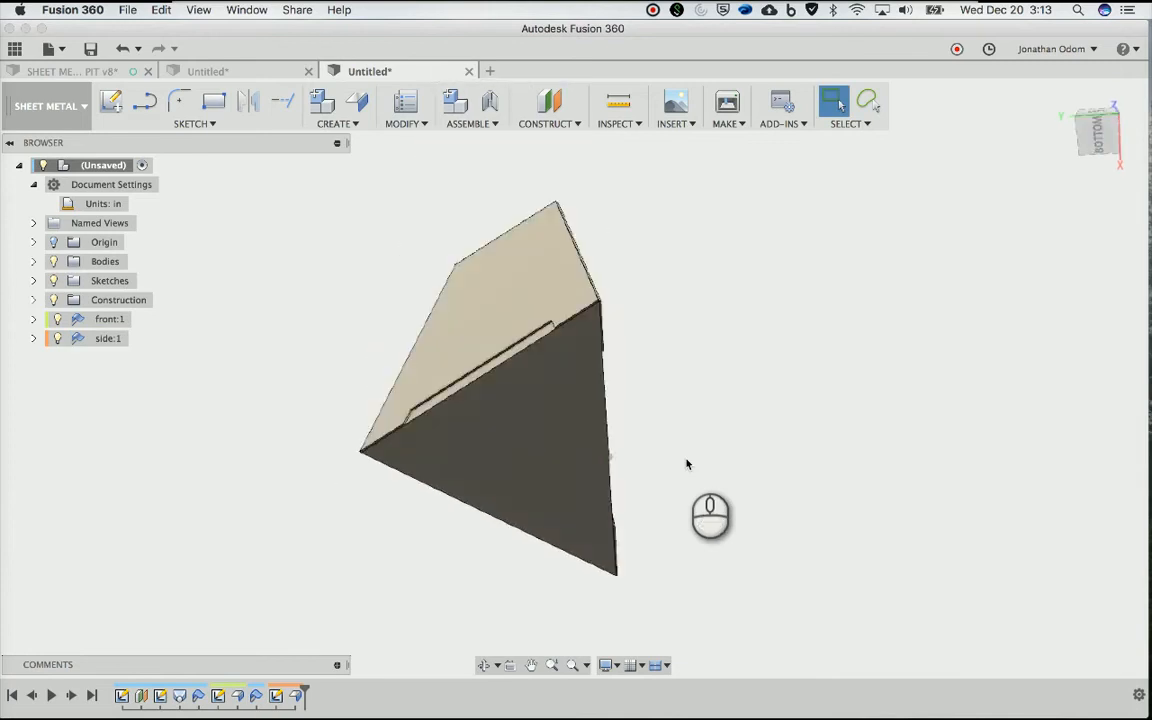
{"action": "middle_click_drag", "start_coordinate": [687, 463], "coordinate": [687, 463], "text": "shift"}
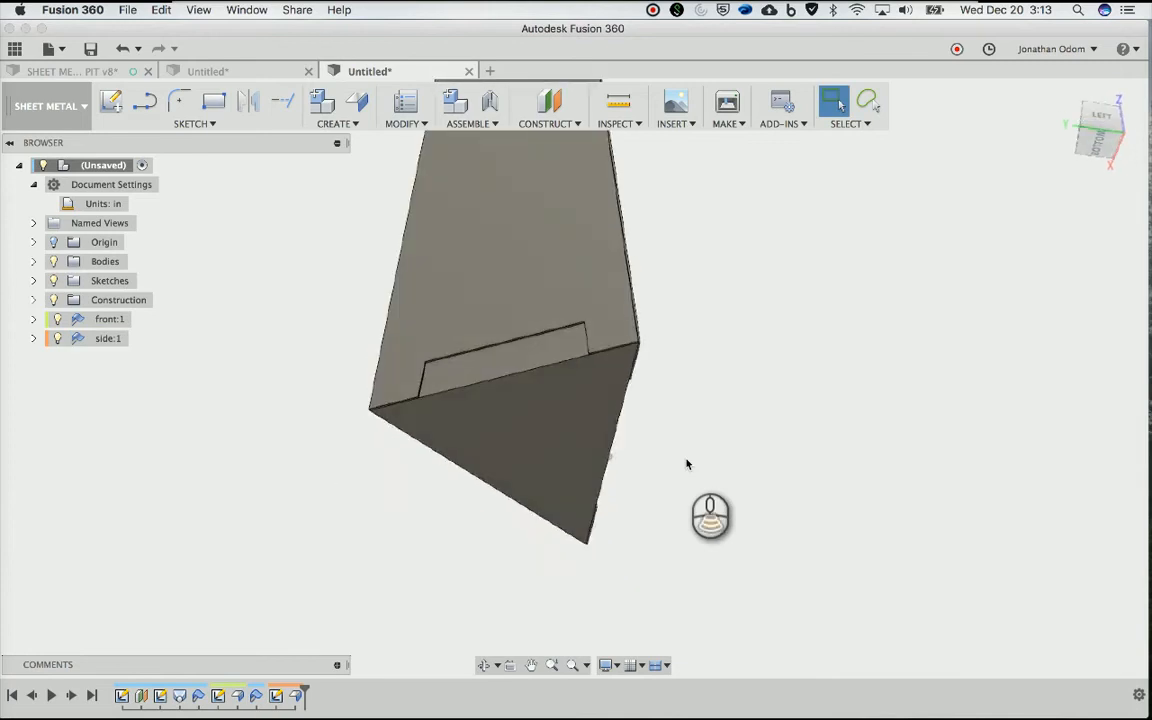
{"action": "left_click", "coordinate": [113, 105]}
{"action": "left_click", "coordinate": [497, 424]}
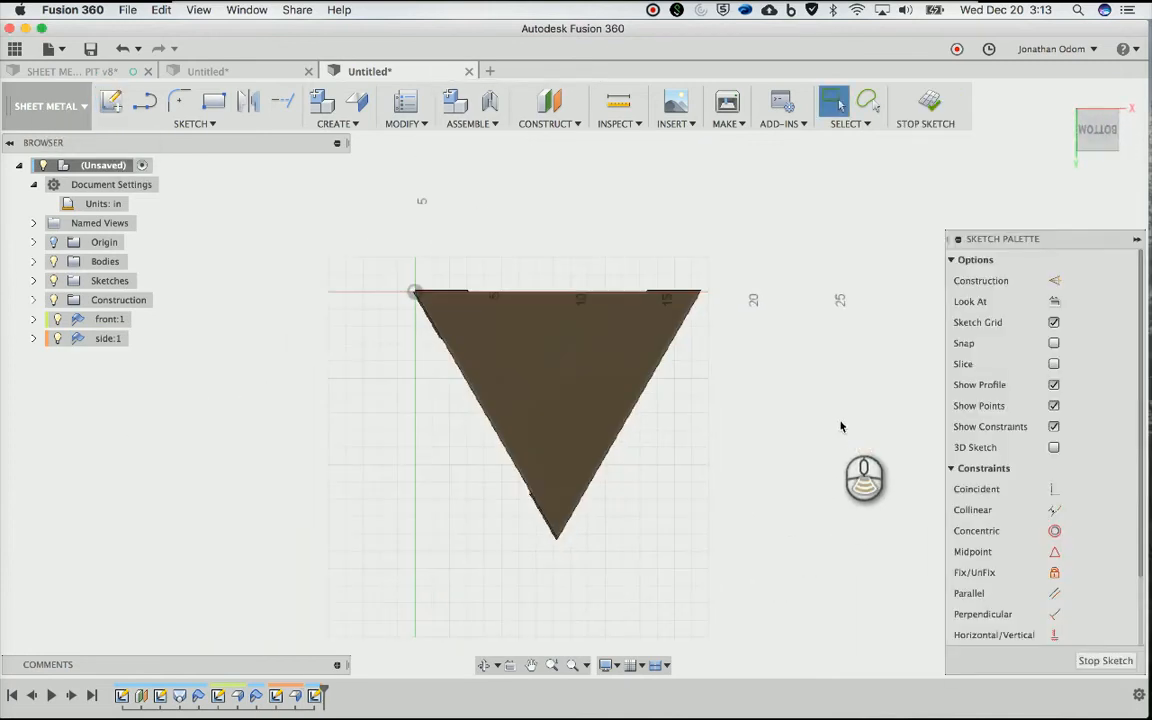
{"action": "left_click", "coordinate": [489, 425]}
{"action": "scroll", "coordinate": [620, 408], "scroll_direction": "up", "scroll_amount": 5}
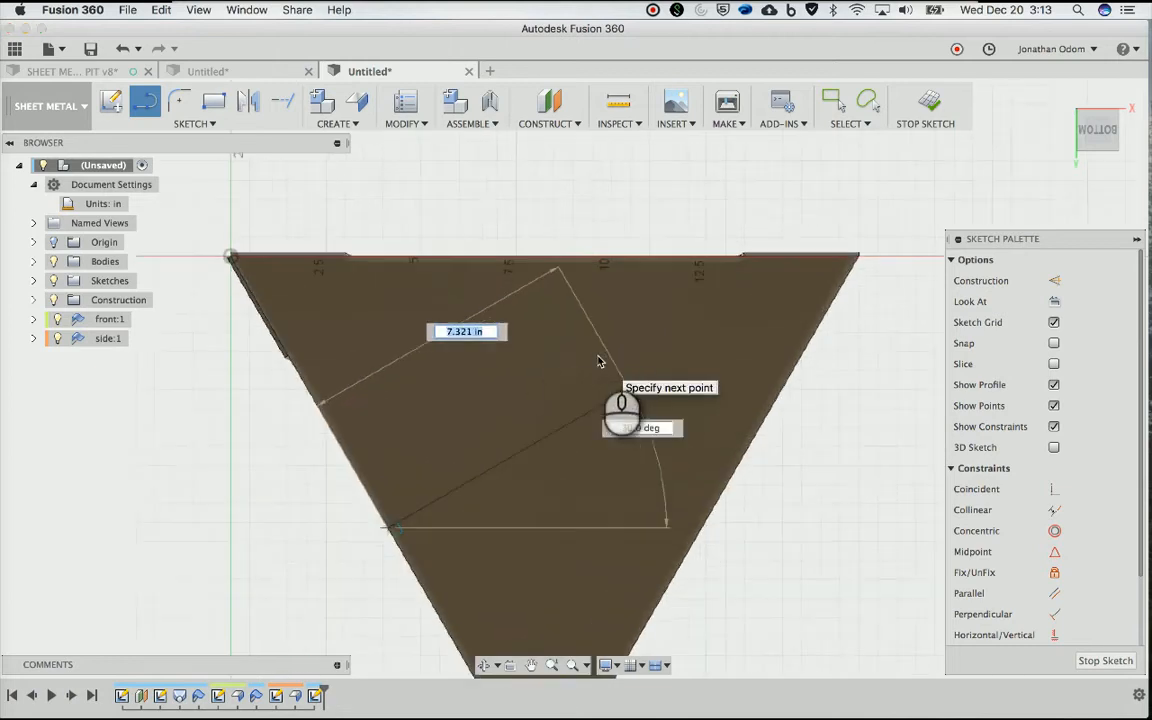
{"action": "left_click", "coordinate": [853, 260]}
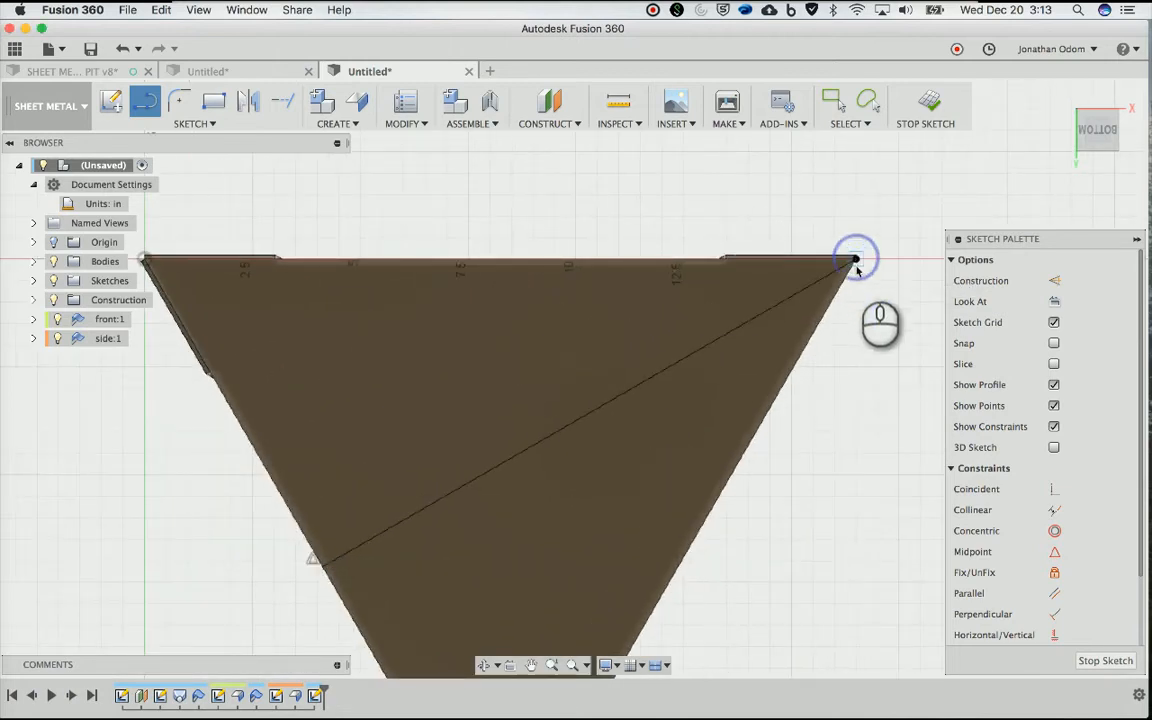
{"action": "scroll", "coordinate": [845, 285], "scroll_direction": "down", "scroll_amount": 5}
{"action": "key", "text": "Escape"}
Draw a second line from the other sloped edge's midpoint to the corner at the origin, crossing the first line
{"action": "key", "text": "l"}
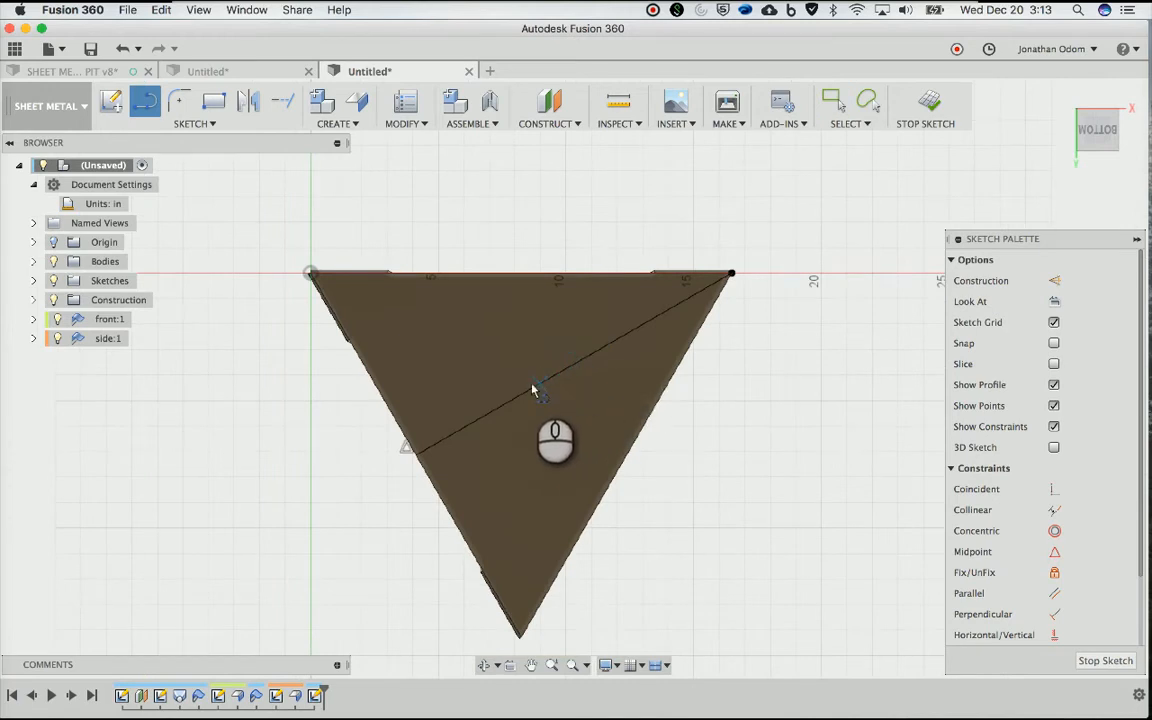
{"action": "left_click", "coordinate": [622, 450]}
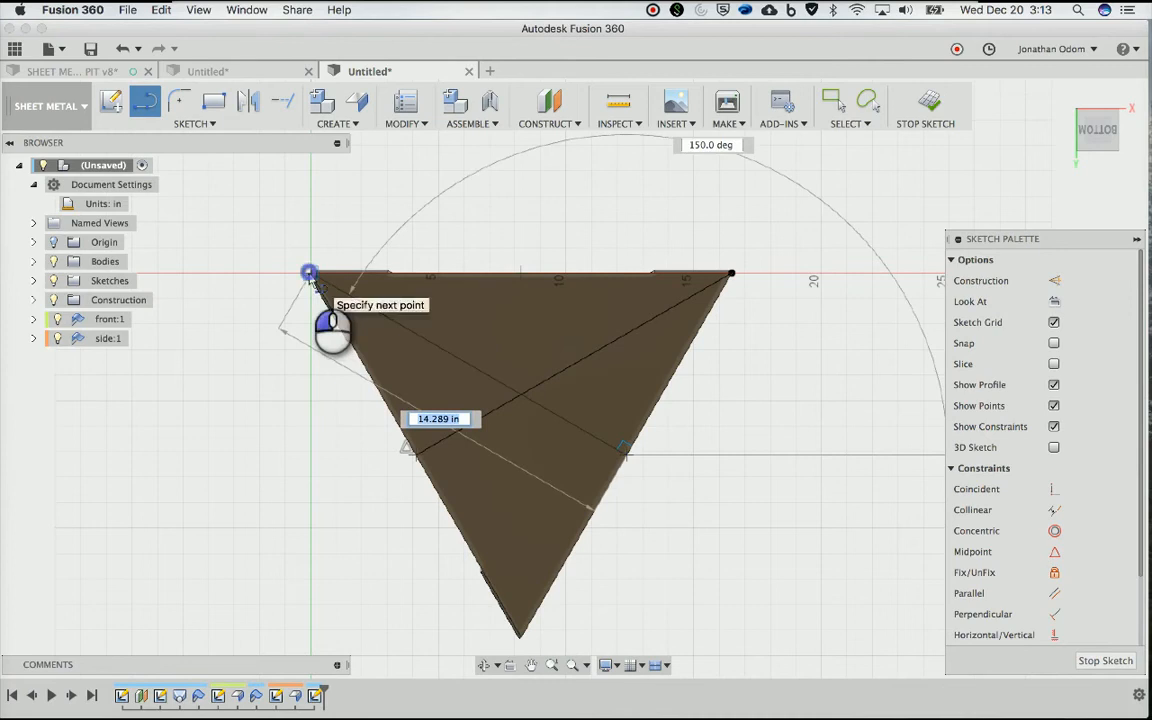
{"action": "left_click", "coordinate": [309, 273]}
{"action": "scroll", "coordinate": [638, 391], "scroll_direction": "up", "scroll_amount": 3}
{"action": "key", "text": "Escape"}
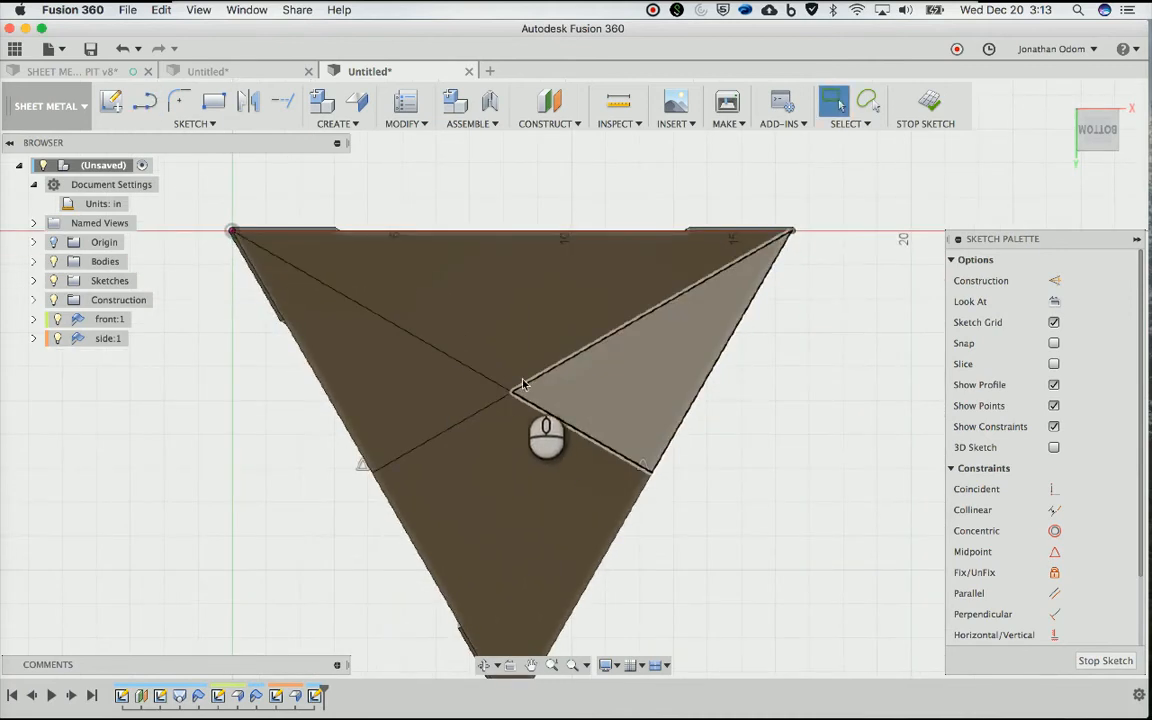
Trim the first line between the crossing point and the corner, leaving an endpoint at the triangle's center, and finish the sketch
{"action": "scroll", "coordinate": [522, 383], "scroll_direction": "down", "scroll_amount": 3}
{"action": "scroll", "coordinate": [774, 389], "scroll_direction": "up", "scroll_amount": 3}
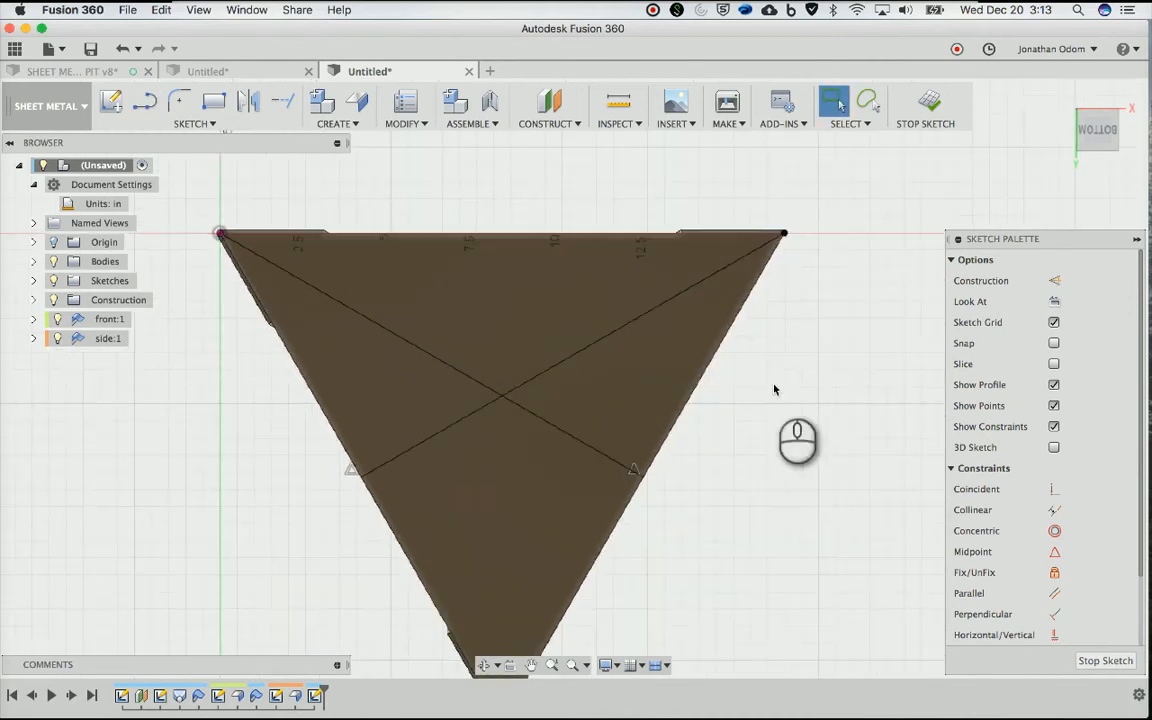
{"action": "key", "text": "t"}
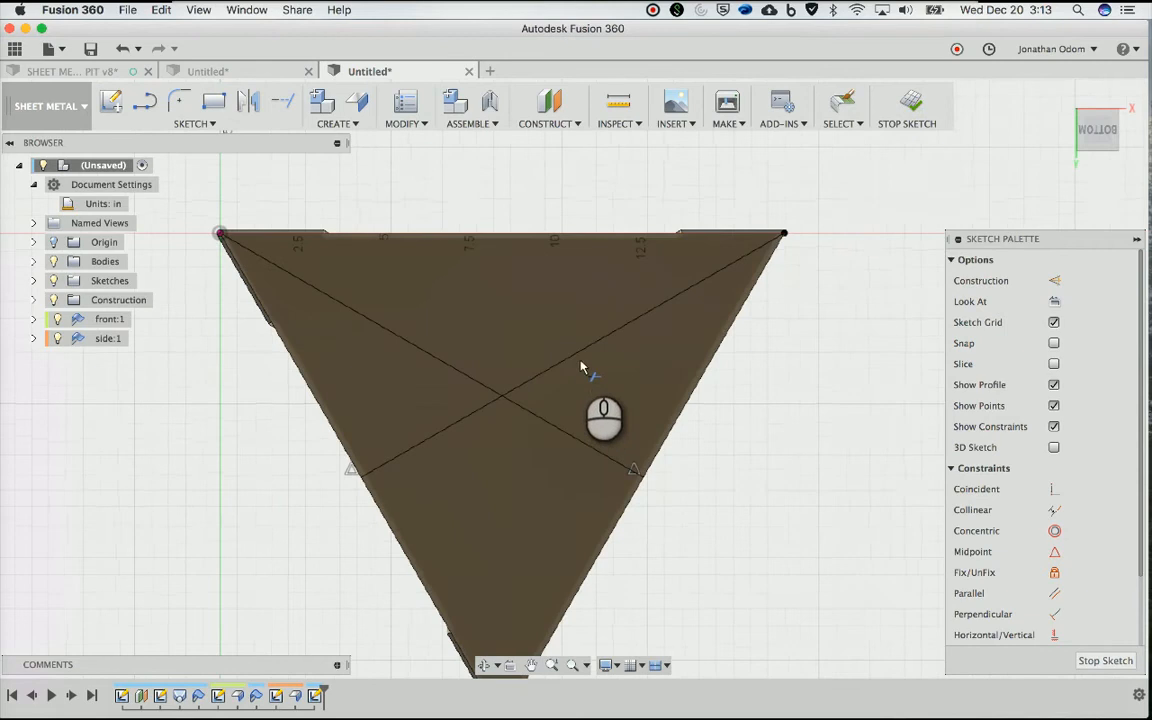
{"action": "left_click", "coordinate": [581, 349]}
{"action": "key", "text": "Escape"}
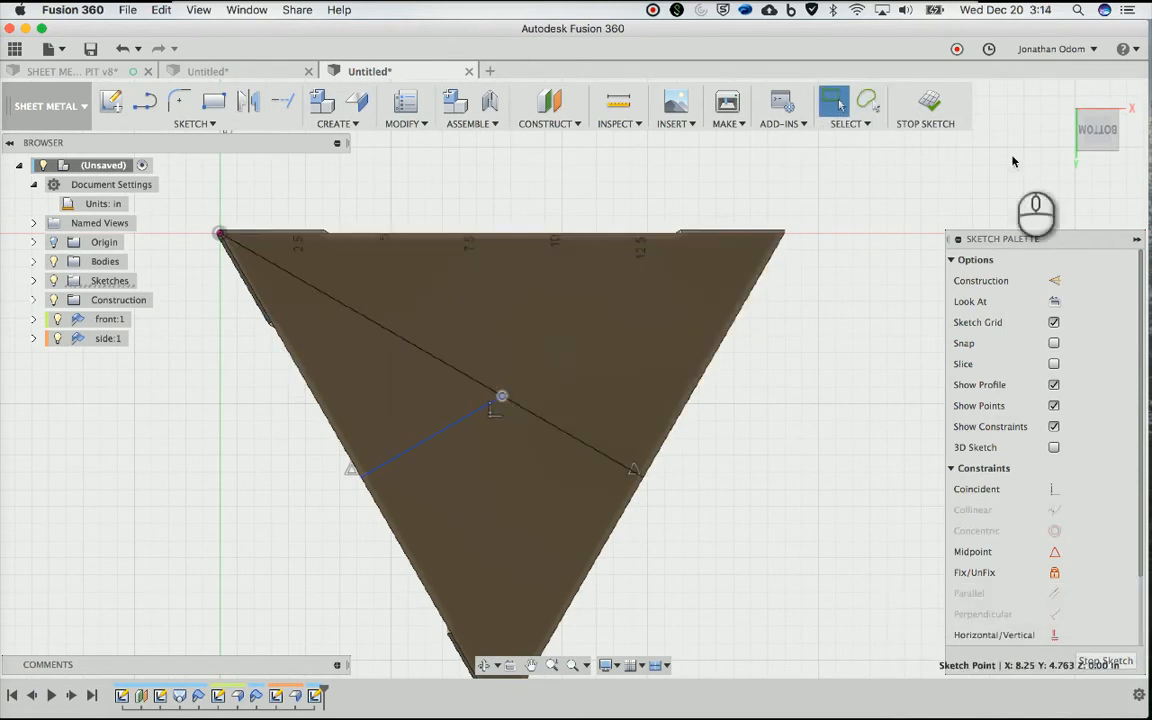
{"action": "left_click", "coordinate": [928, 104]}
{"action": "scroll", "coordinate": [757, 336], "scroll_direction": "down", "scroll_amount": 3}
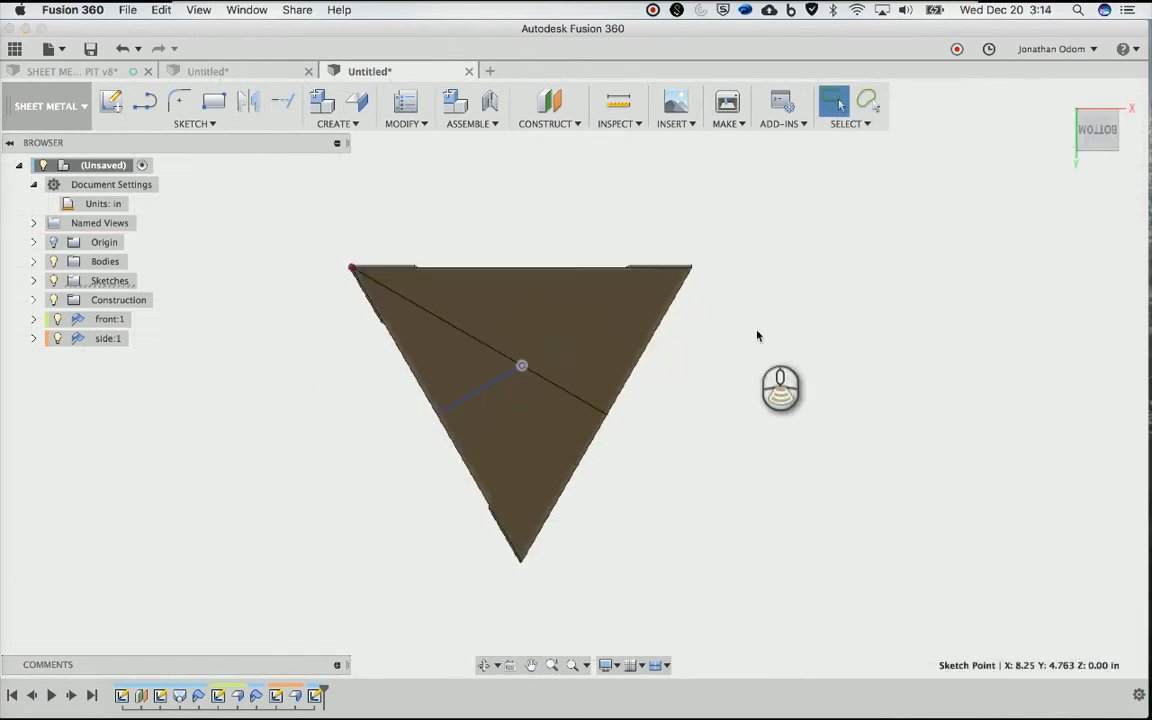
{"action": "scroll", "coordinate": [757, 336], "scroll_direction": "up", "scroll_amount": 5, "text": "shift"}
{"action": "scroll", "coordinate": [757, 336], "scroll_direction": "left", "scroll_amount": 5, "text": "shift"}
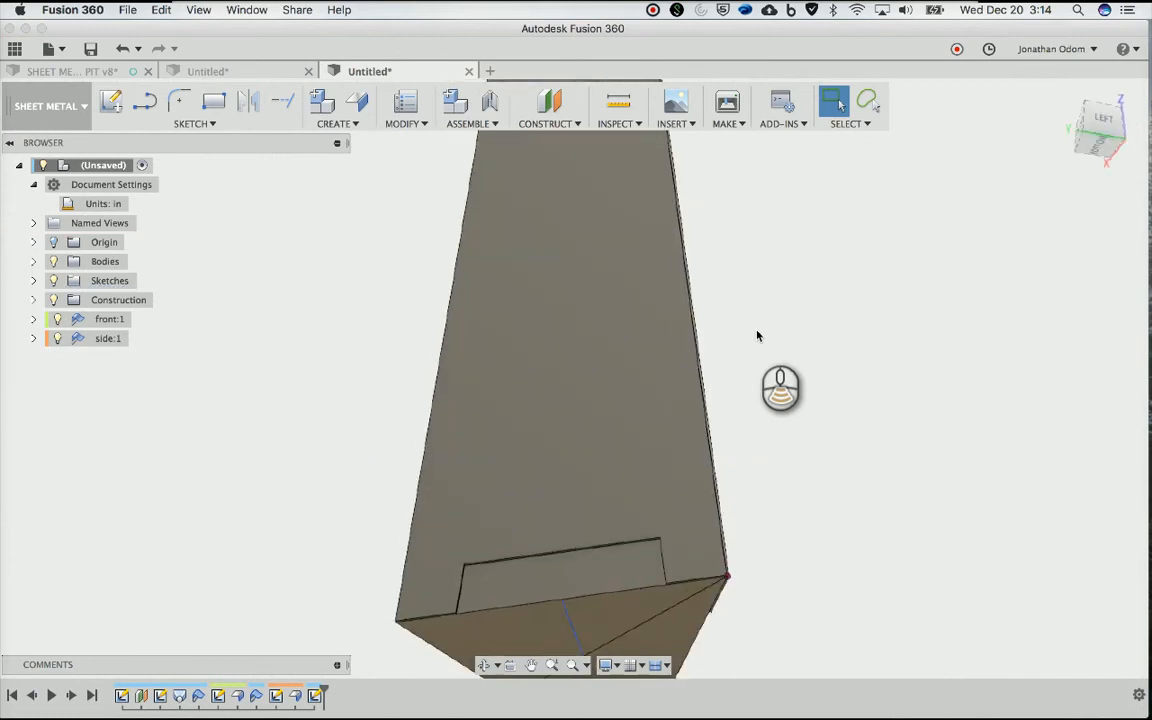
{"action": "scroll", "coordinate": [757, 336], "scroll_direction": "down", "scroll_amount": 2}
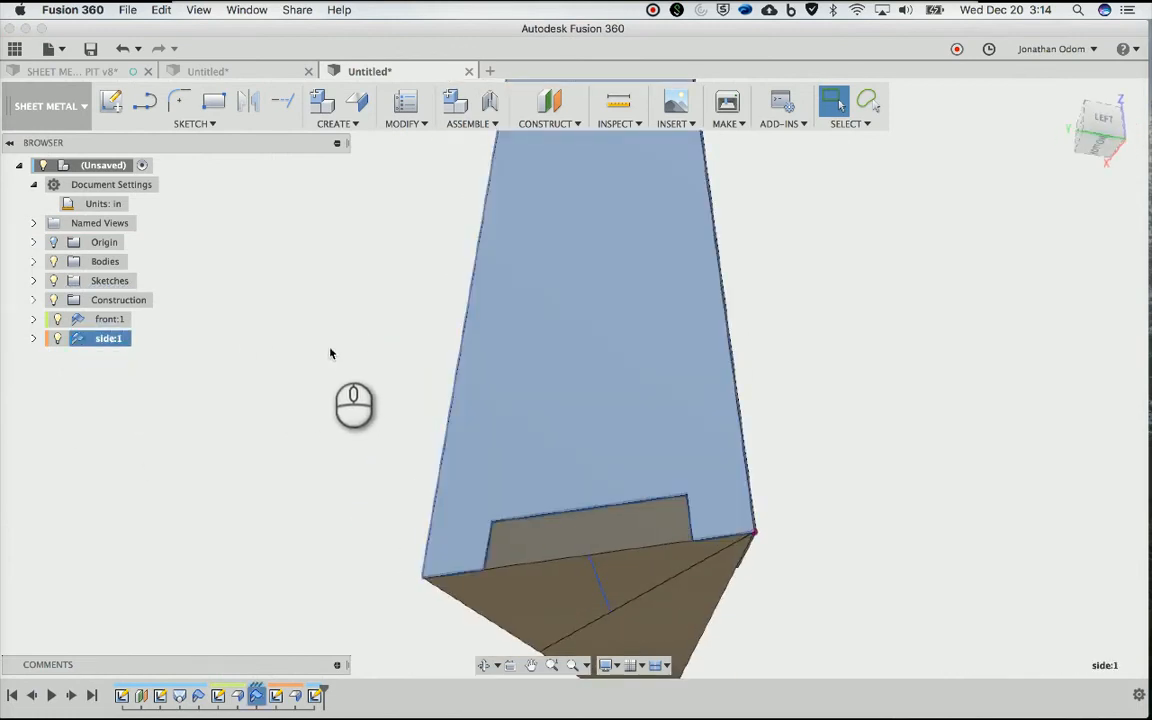
{"action": "right_click", "coordinate": [327, 340]}
{"action": "left_click", "coordinate": [285, 285]}
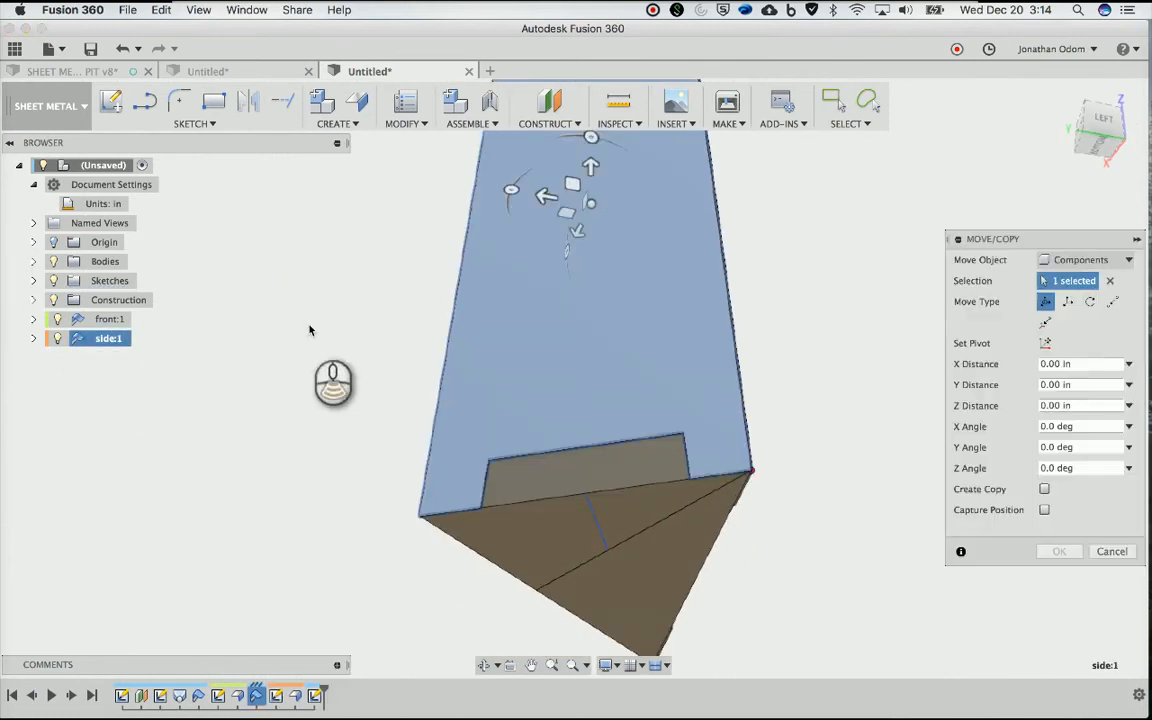
{"action": "left_click", "coordinate": [1045, 345]}
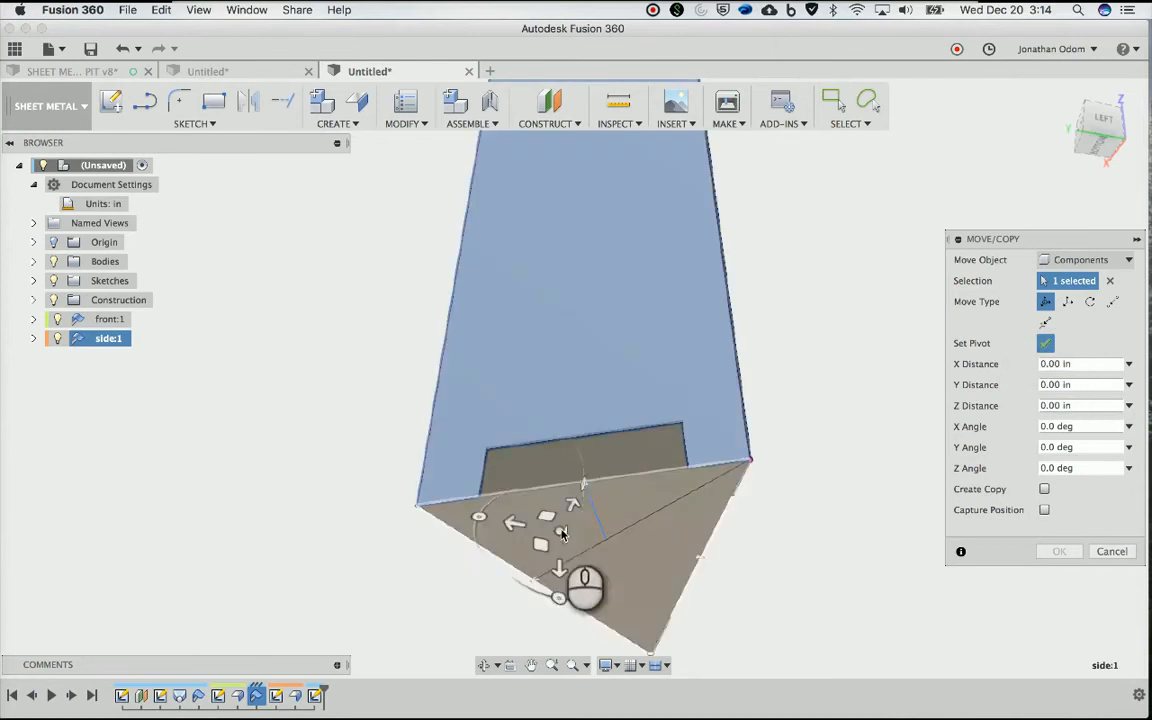
{"action": "left_click", "coordinate": [606, 541]}
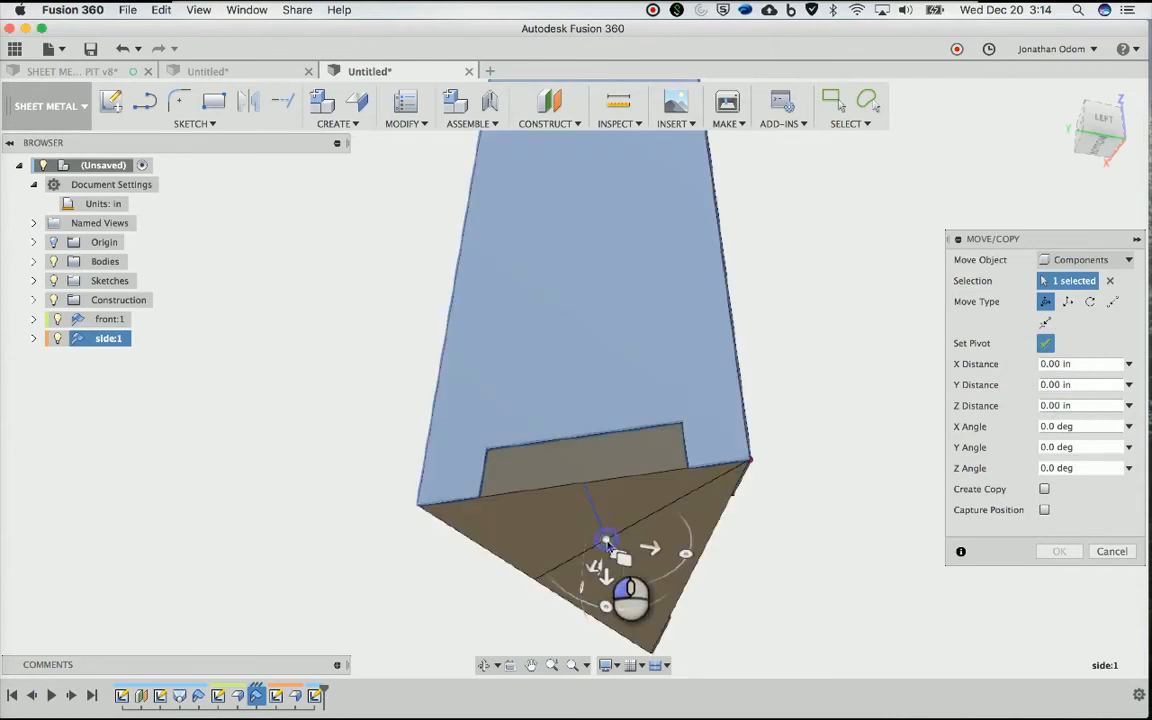
{"action": "left_click", "coordinate": [1048, 345]}
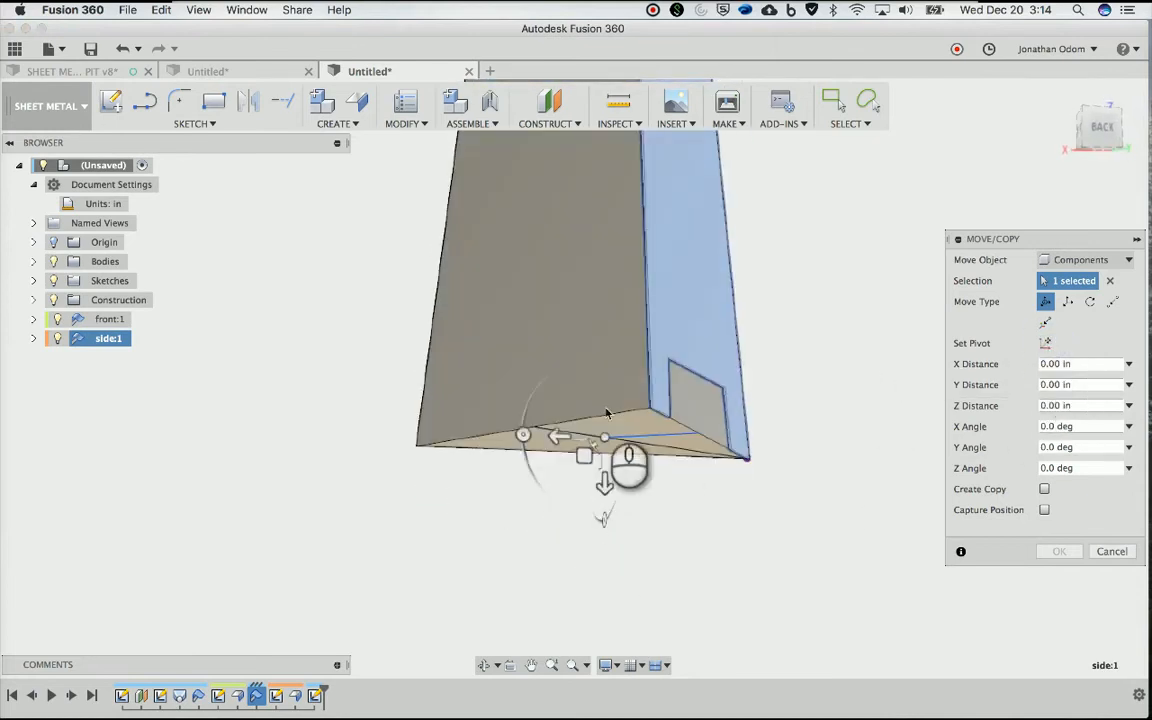
{"action": "left_click_drag", "start_coordinate": [586, 423], "coordinate": [735, 350]}
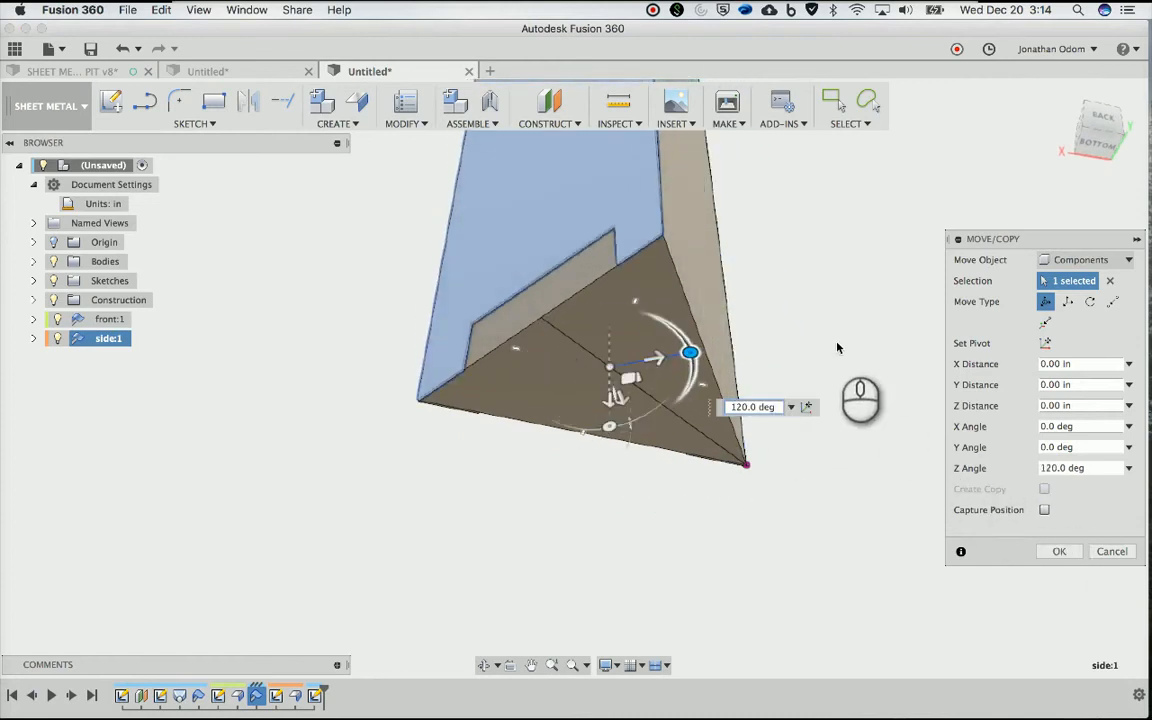
{"action": "key", "text": "Return"}
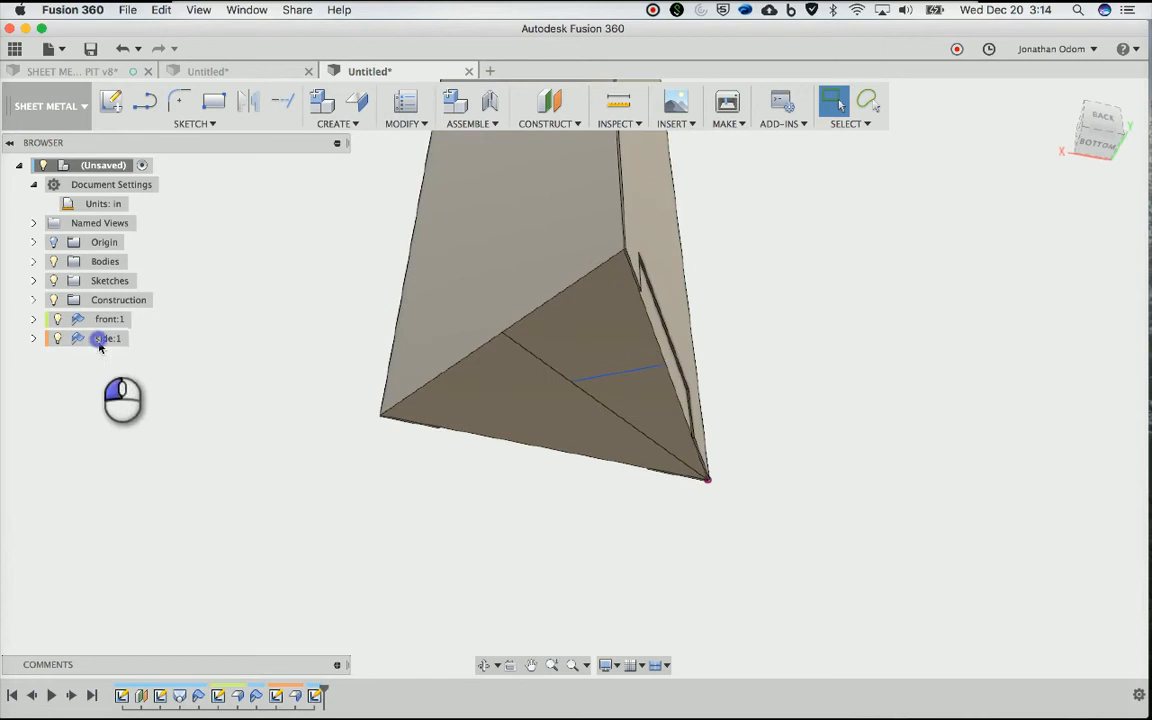
Paste a copy of the side component and rotate it 120 degrees about Z around the base sketch's center point
{"action": "left_click", "coordinate": [104, 338]}
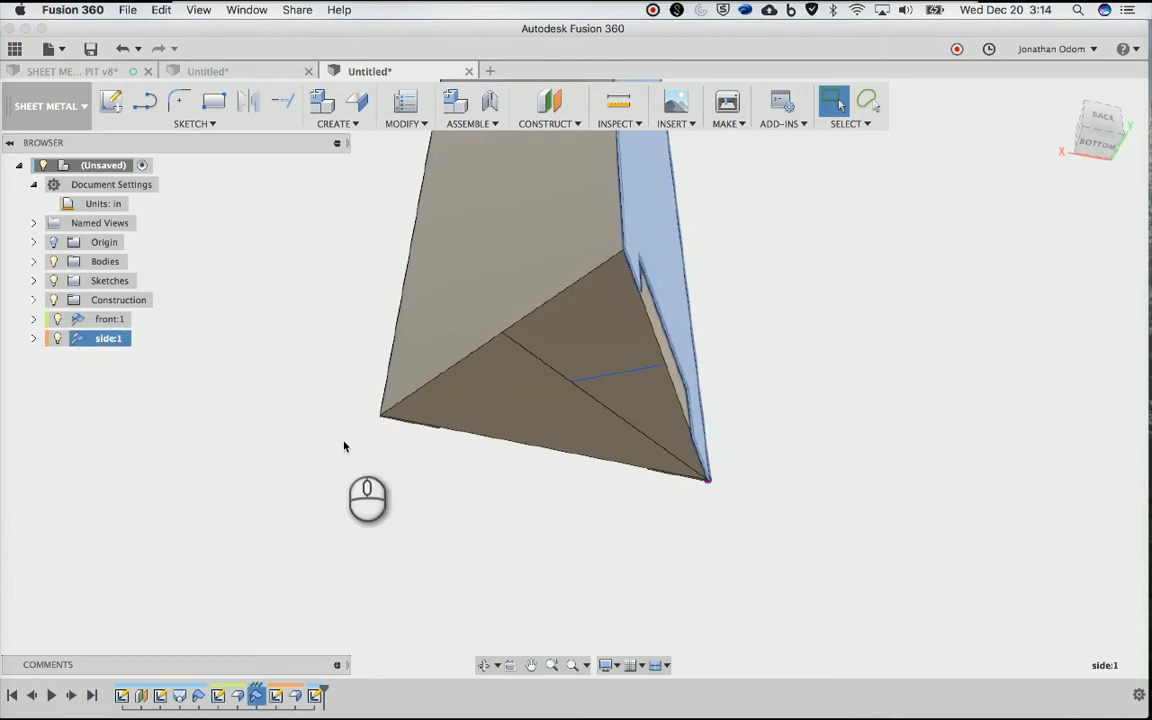
{"action": "key", "text": "super+v"}
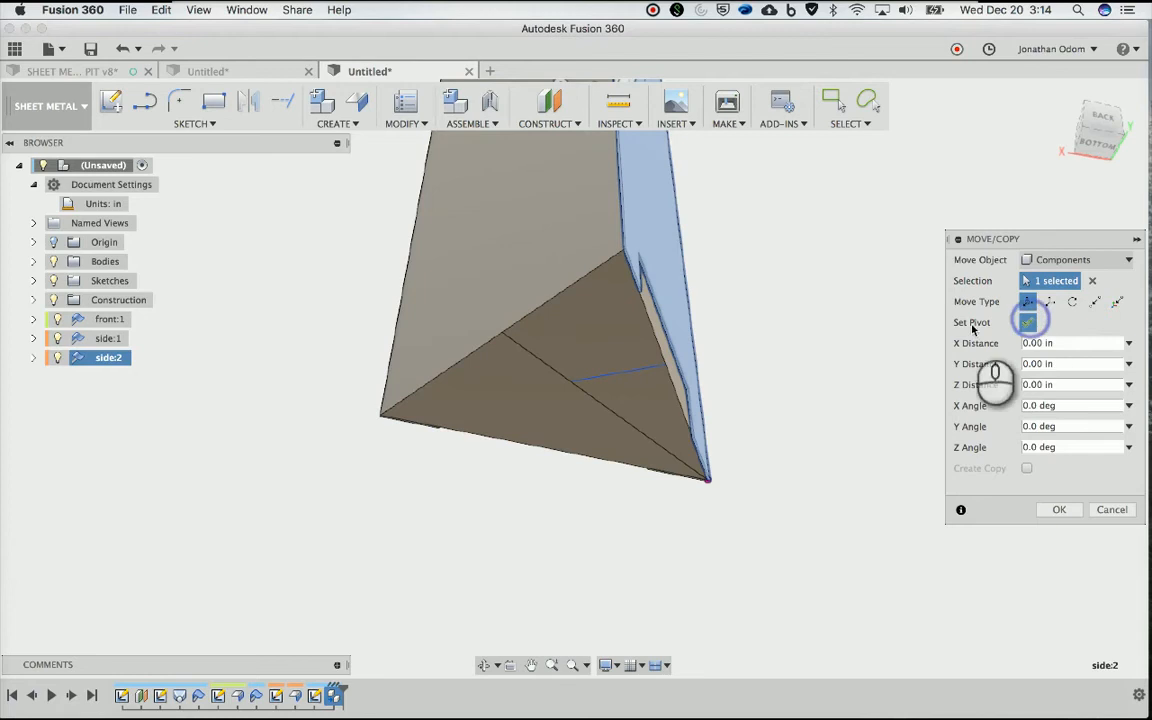
{"action": "left_click", "coordinate": [571, 381]}
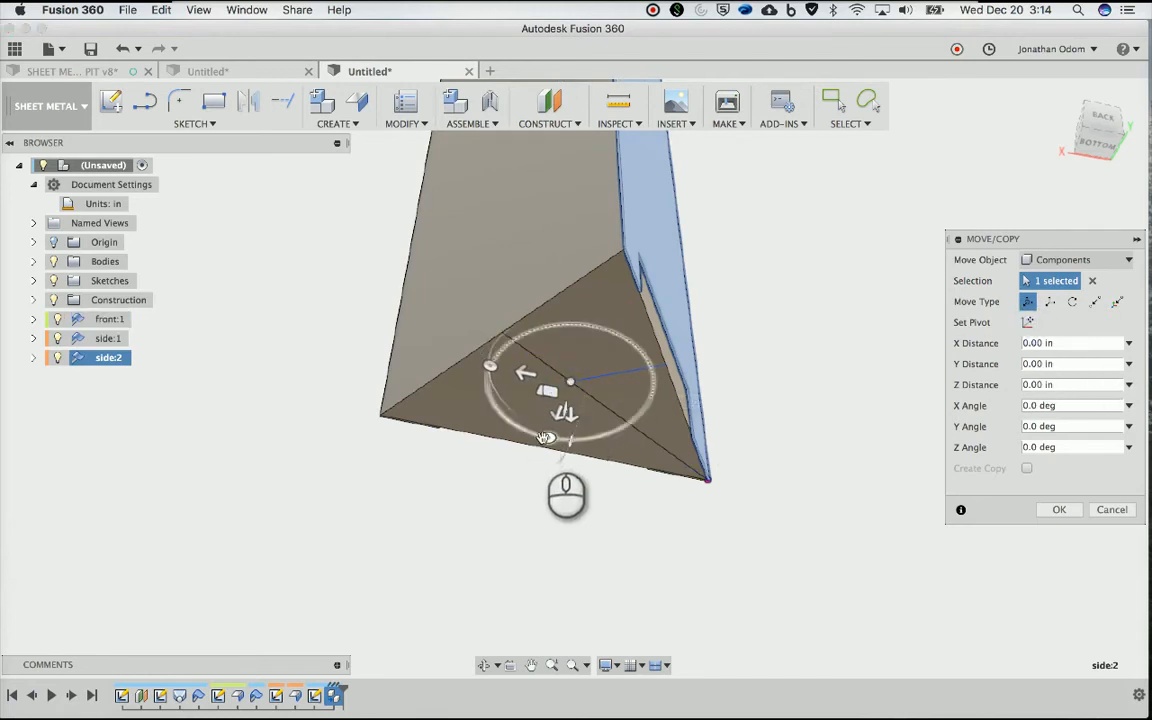
{"action": "left_click_drag", "start_coordinate": [532, 434], "coordinate": [634, 372]}
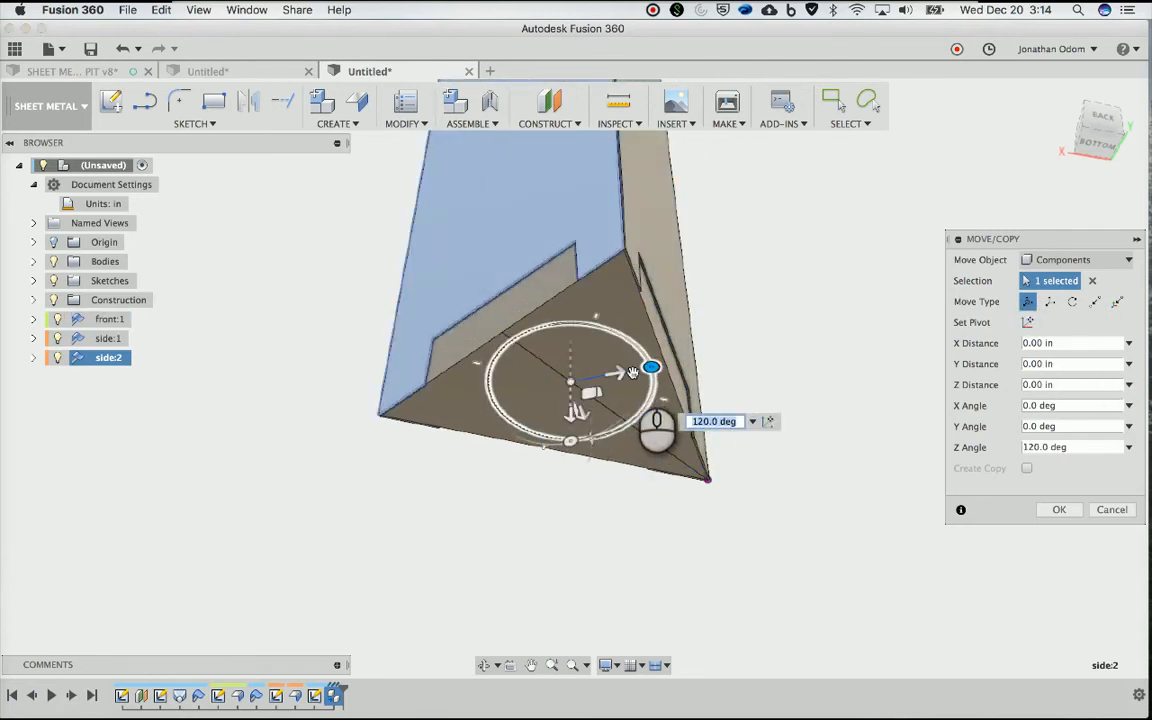
{"action": "key", "text": "Return"}
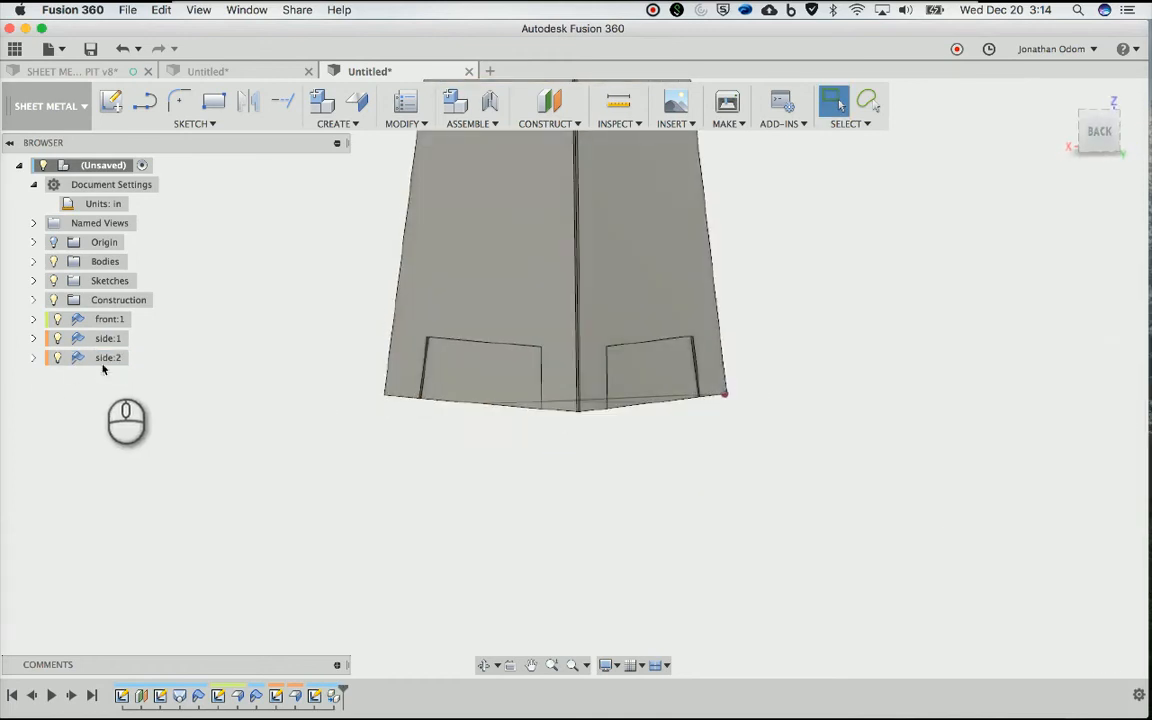
Check the two side panels and hide the solid loft body
{"action": "left_click", "coordinate": [594, 257]}
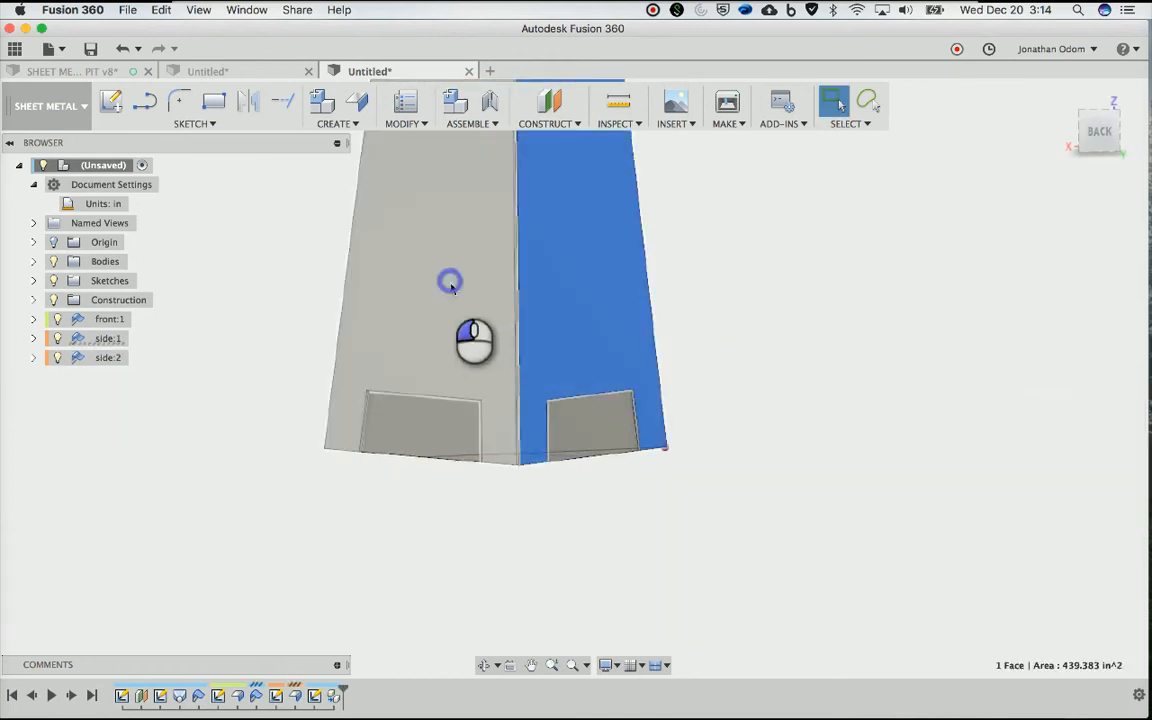
{"action": "left_click", "coordinate": [450, 283]}
{"action": "left_click", "coordinate": [255, 300]}
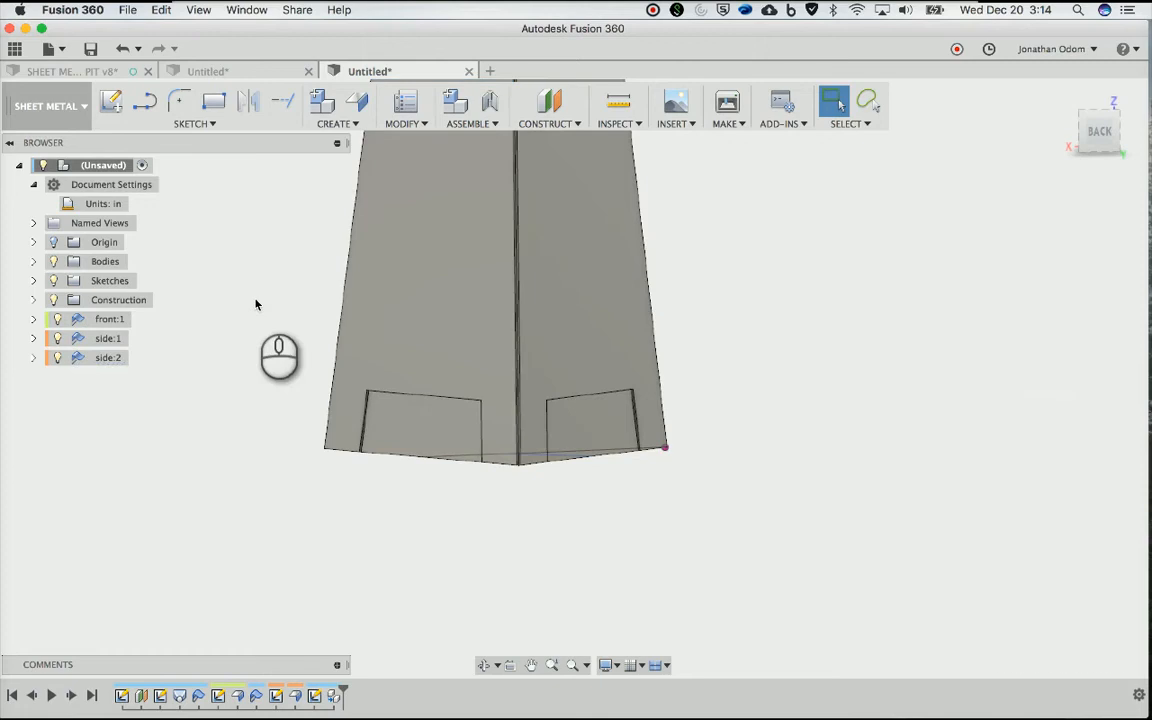
{"action": "left_click", "coordinate": [33, 262]}
{"action": "left_click", "coordinate": [68, 280]}
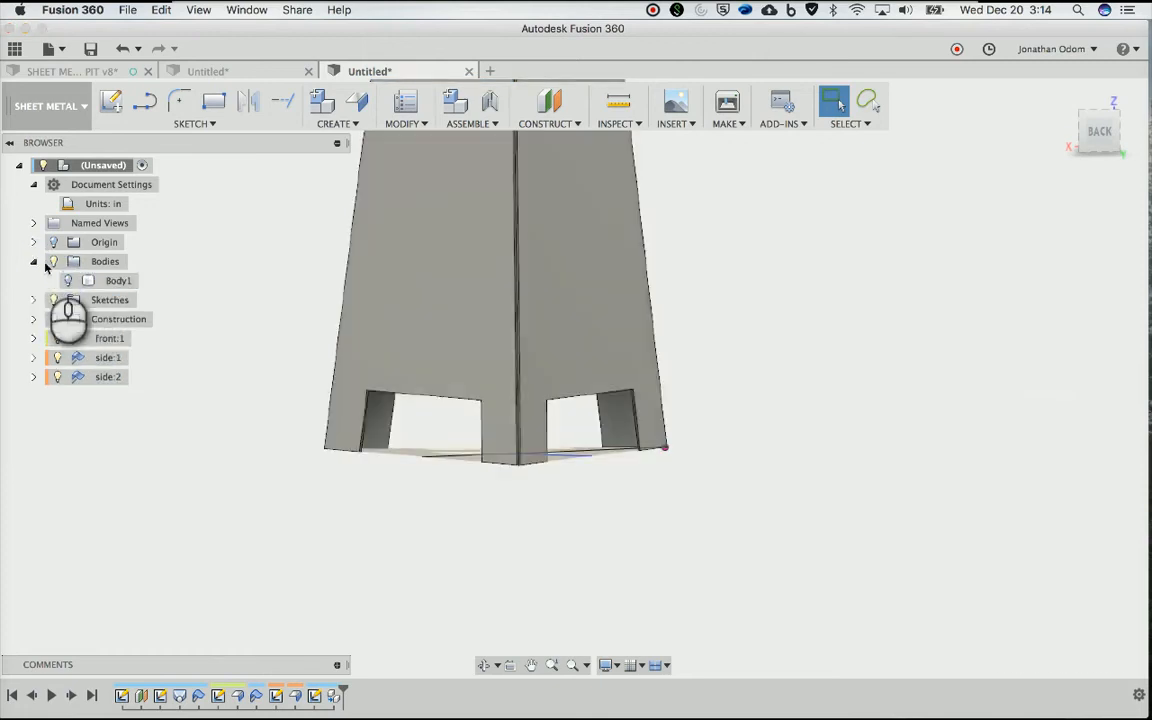
Hide Sketch3, the sketch with the lines that locate the base triangle's center
{"action": "scroll", "coordinate": [802, 322], "scroll_direction": "right", "scroll_amount": 5, "text": "shift"}
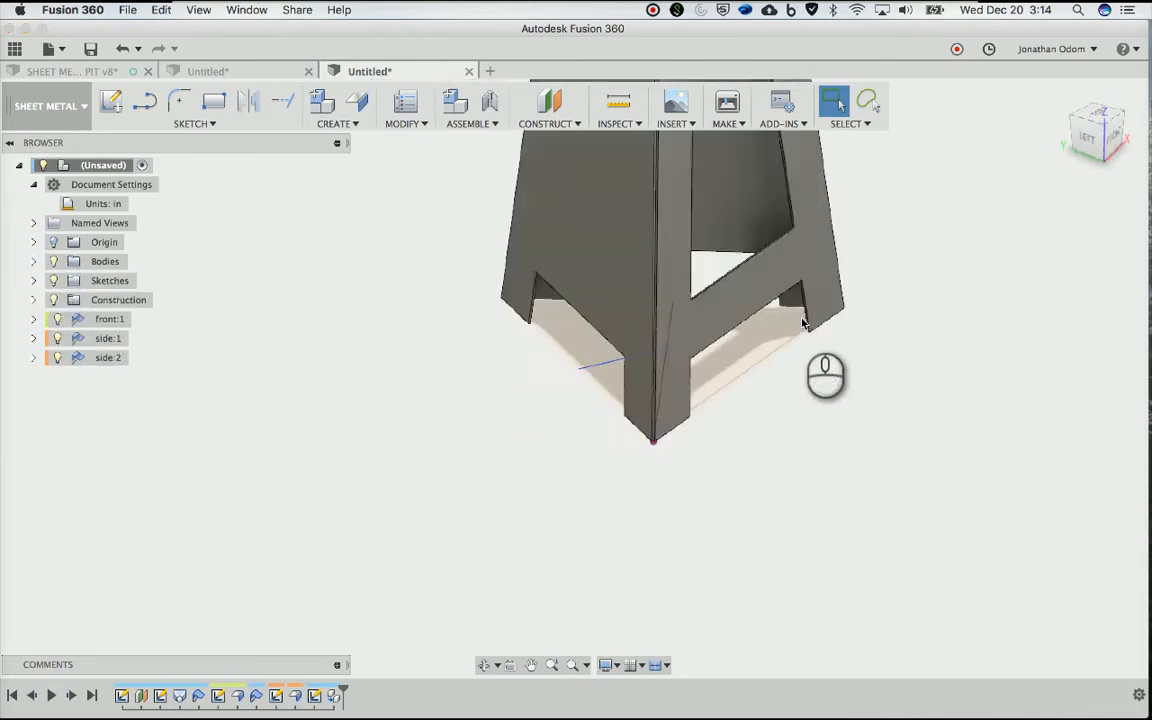
{"action": "scroll", "coordinate": [802, 323], "scroll_direction": "up", "scroll_amount": 3}
{"action": "scroll", "coordinate": [802, 323], "scroll_direction": "up", "scroll_amount": 2}
{"action": "left_click", "coordinate": [31, 281]}
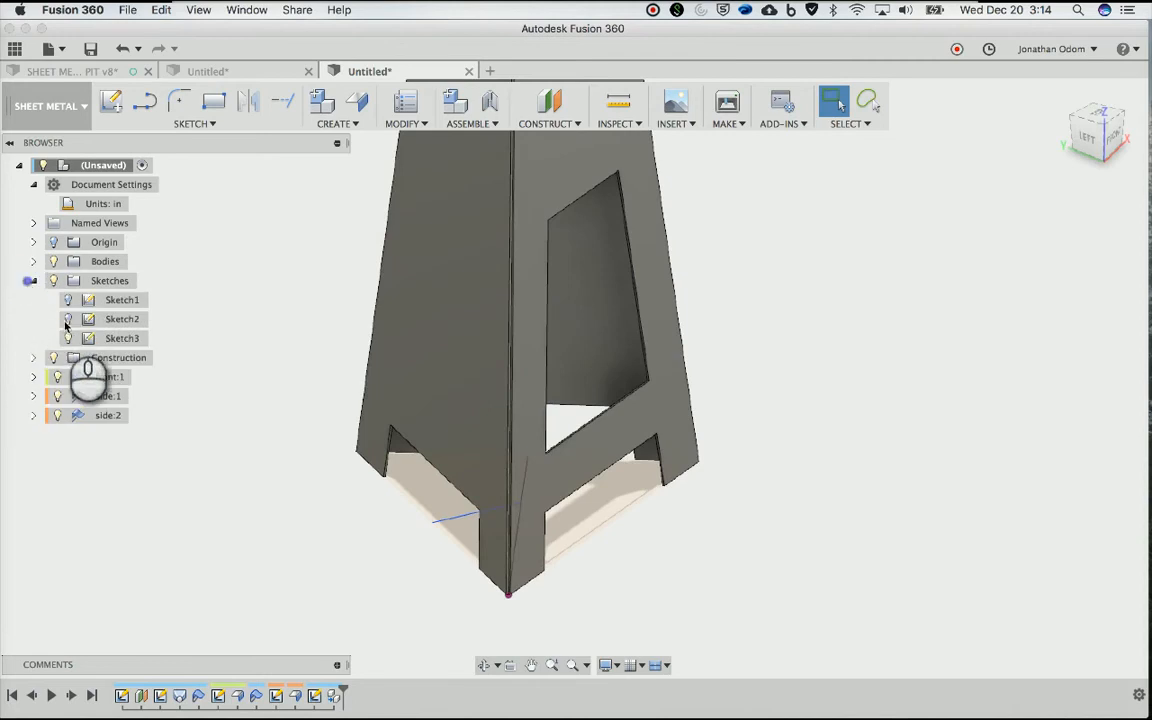
{"action": "left_click", "coordinate": [36, 282]}
Measure the angle between the outer faces of the front panel and the first side panel
{"action": "scroll", "coordinate": [700, 296], "scroll_direction": "down", "scroll_amount": 10, "text": "shift"}
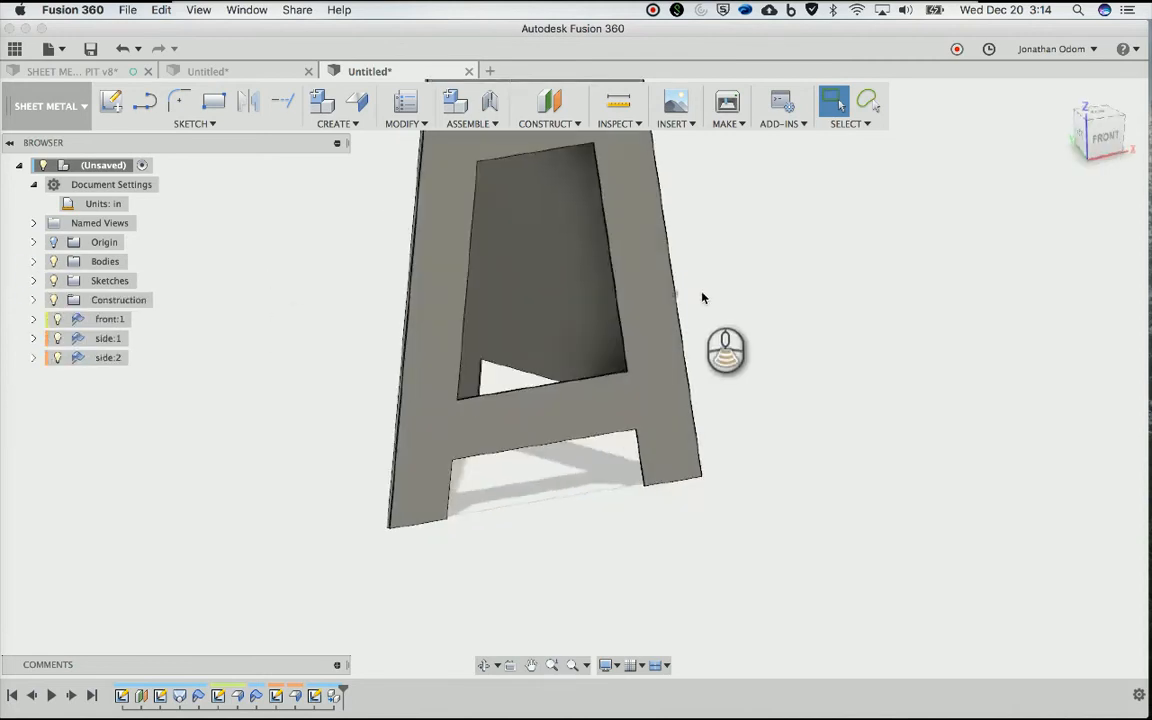
{"action": "scroll", "coordinate": [702, 298], "scroll_direction": "up", "scroll_amount": 8}
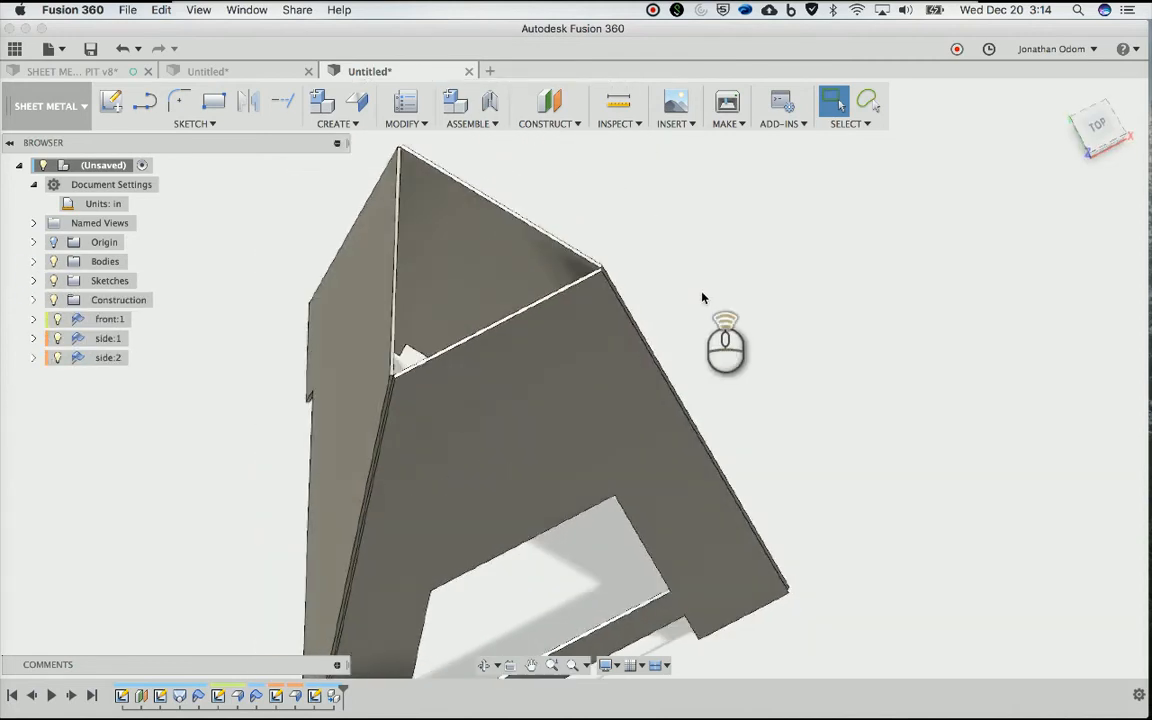
{"action": "scroll", "coordinate": [394, 273], "scroll_direction": "right", "scroll_amount": 2}
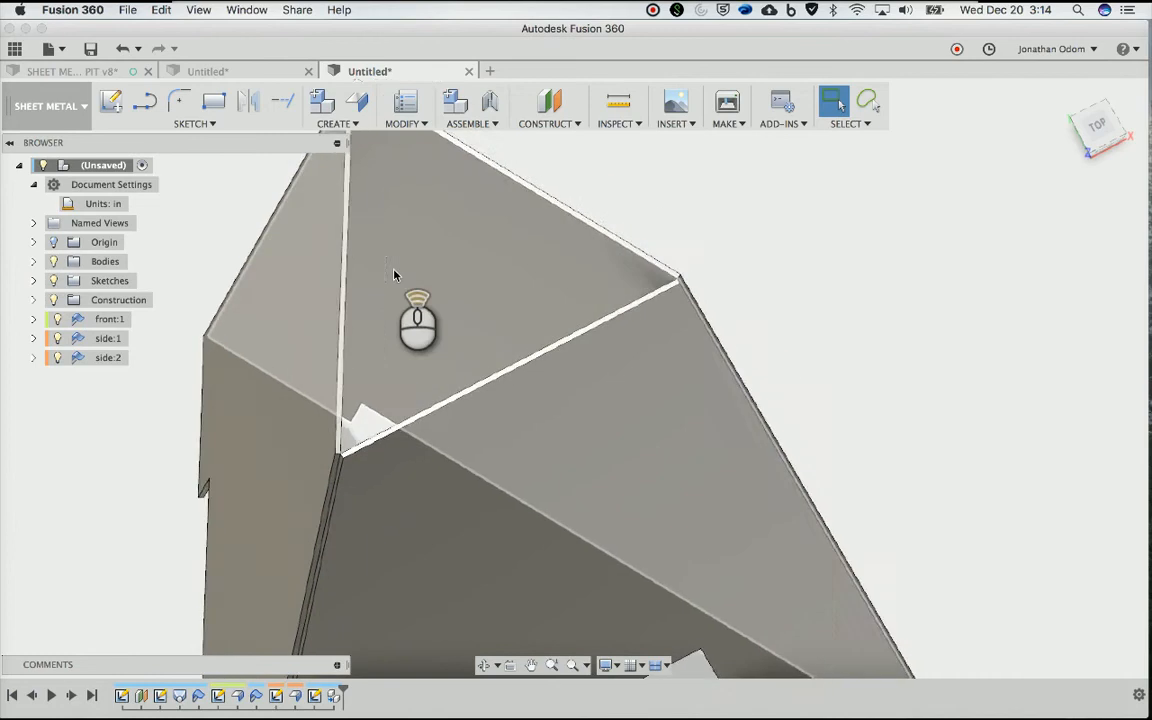
{"action": "scroll", "coordinate": [395, 274], "scroll_direction": "left", "scroll_amount": 2}
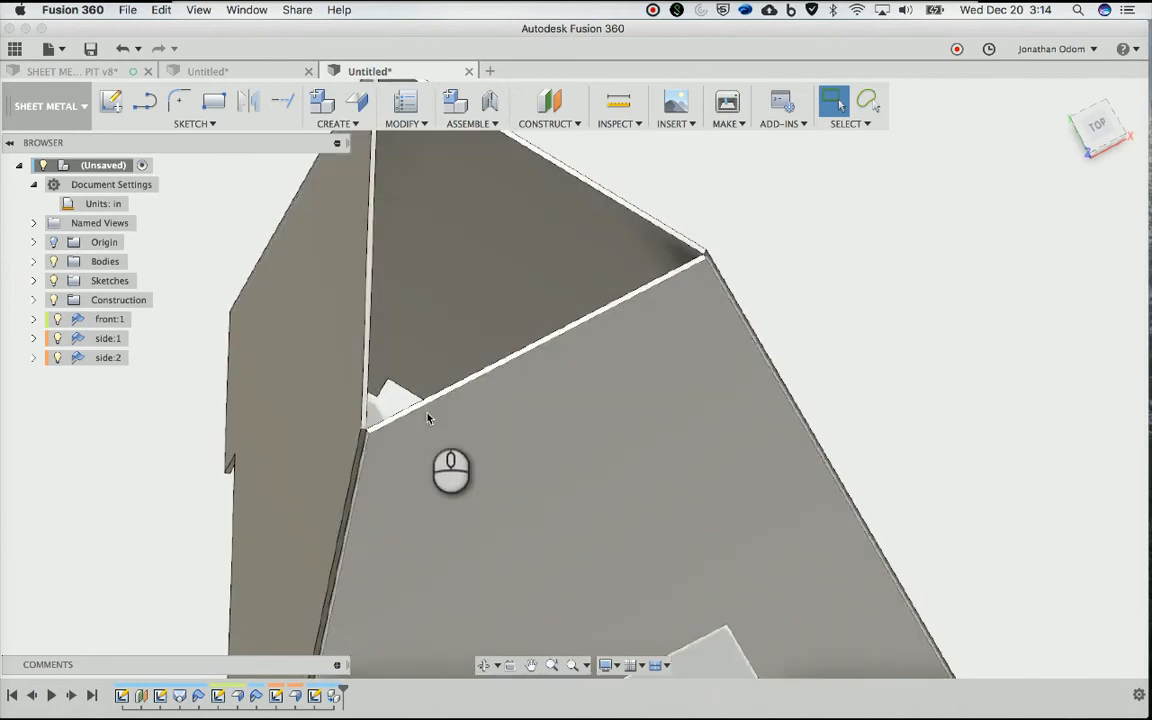
{"action": "scroll", "coordinate": [427, 414], "scroll_direction": "down", "scroll_amount": 2}
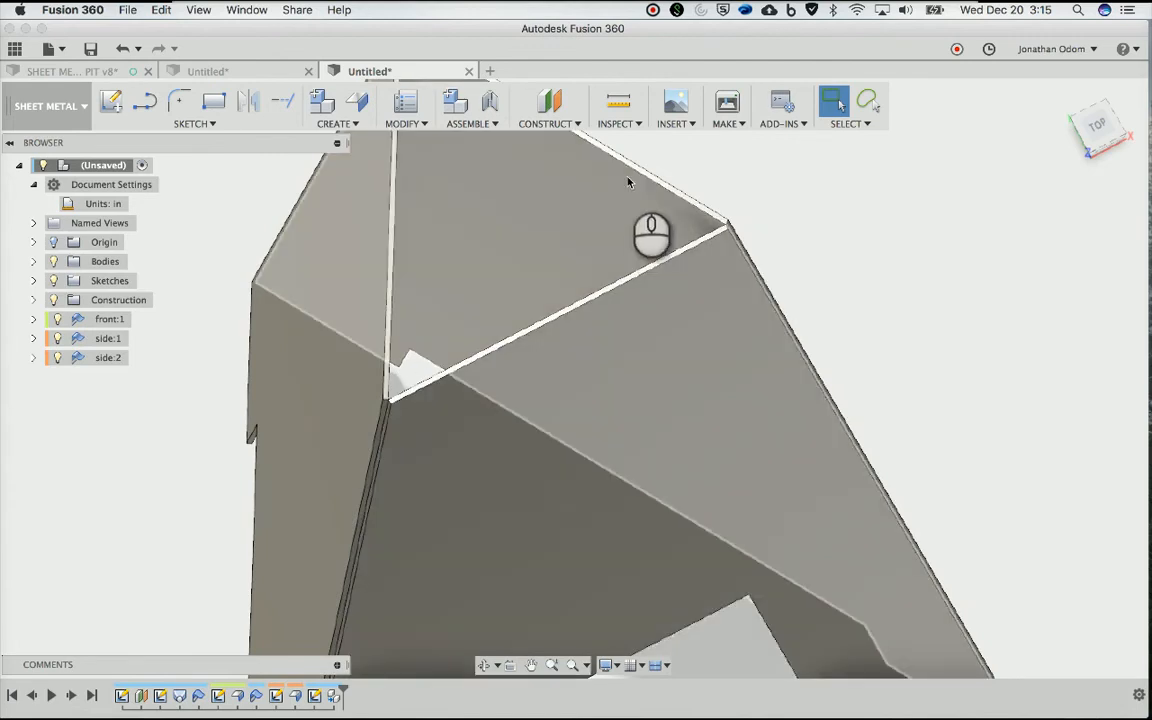
{"action": "left_click", "coordinate": [396, 500]}
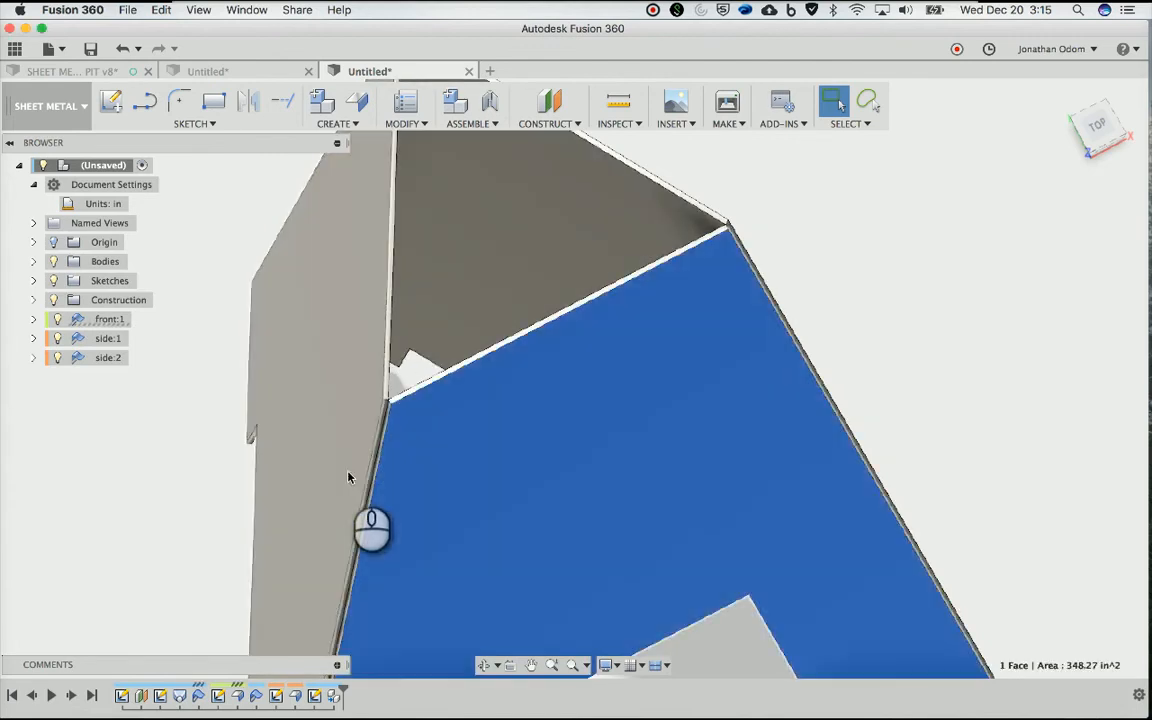
{"action": "left_click", "coordinate": [348, 476]}
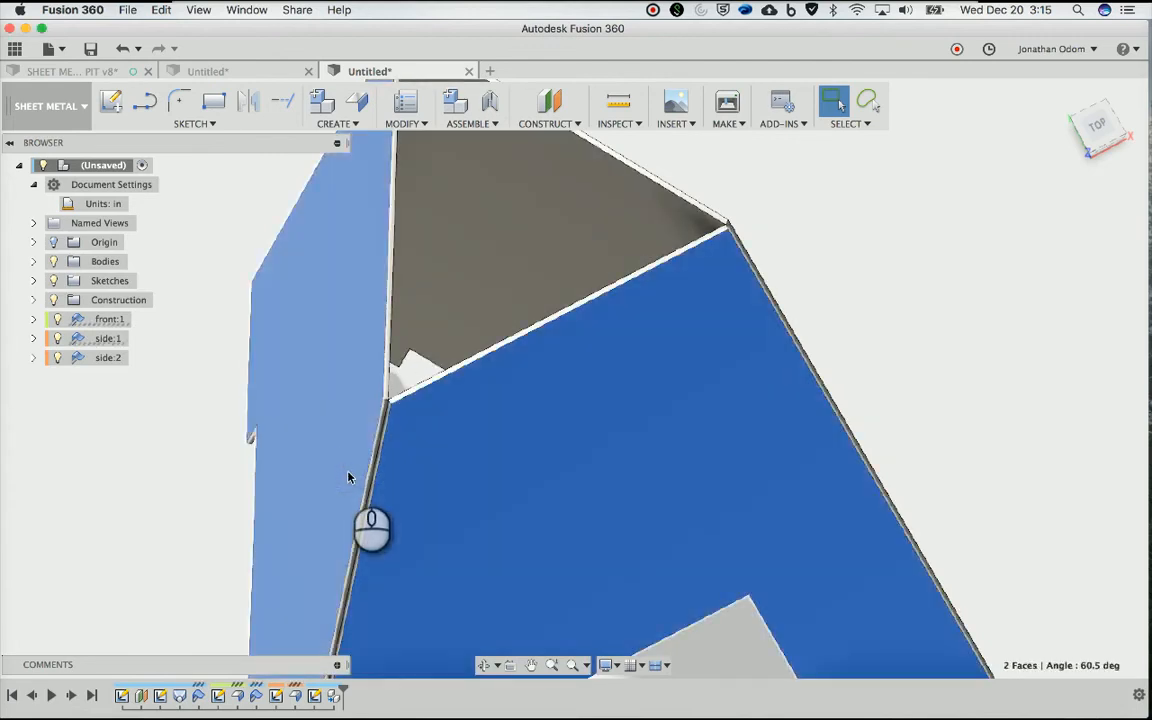
{"action": "middle_click_drag", "start_coordinate": [1098, 590], "coordinate": [1093, 568]}
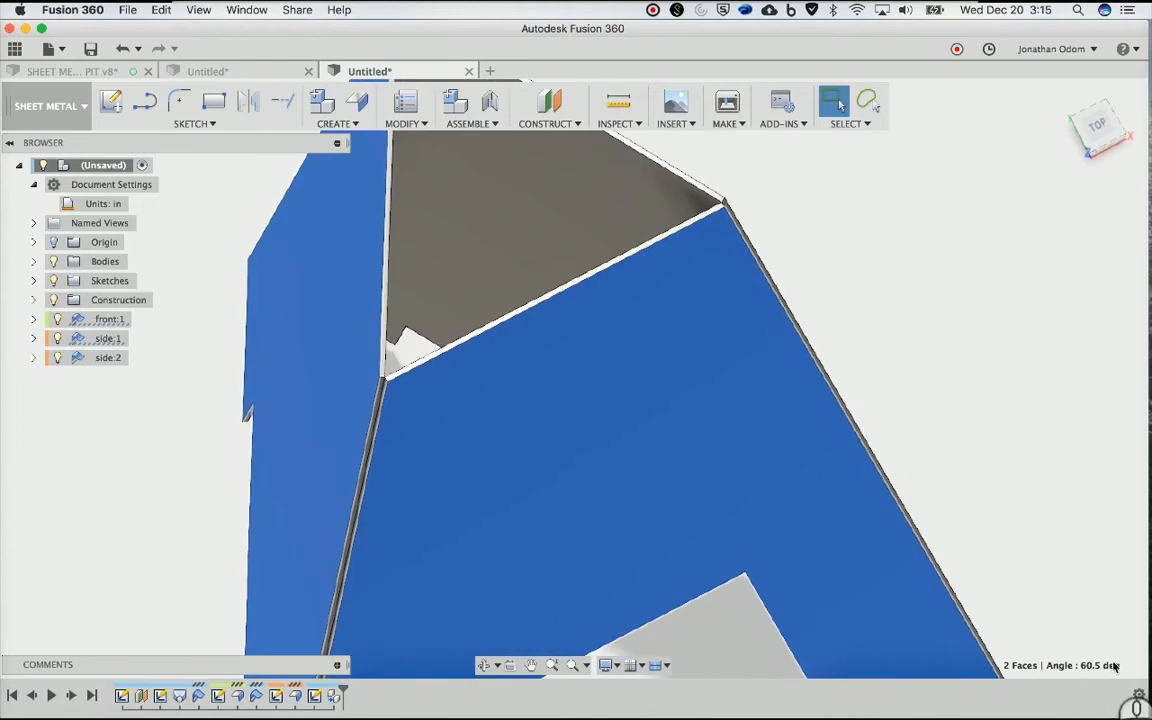
Examine the whole fire pit, including its top opening and the corner seams where the three panels meet
{"action": "scroll", "coordinate": [966, 504], "scroll_direction": "down", "scroll_amount": 2}
{"action": "scroll", "coordinate": [966, 504], "scroll_direction": "up", "scroll_amount": 5, "text": "shift"}
{"action": "scroll", "coordinate": [966, 504], "scroll_direction": "down", "scroll_amount": 8, "text": "shift"}
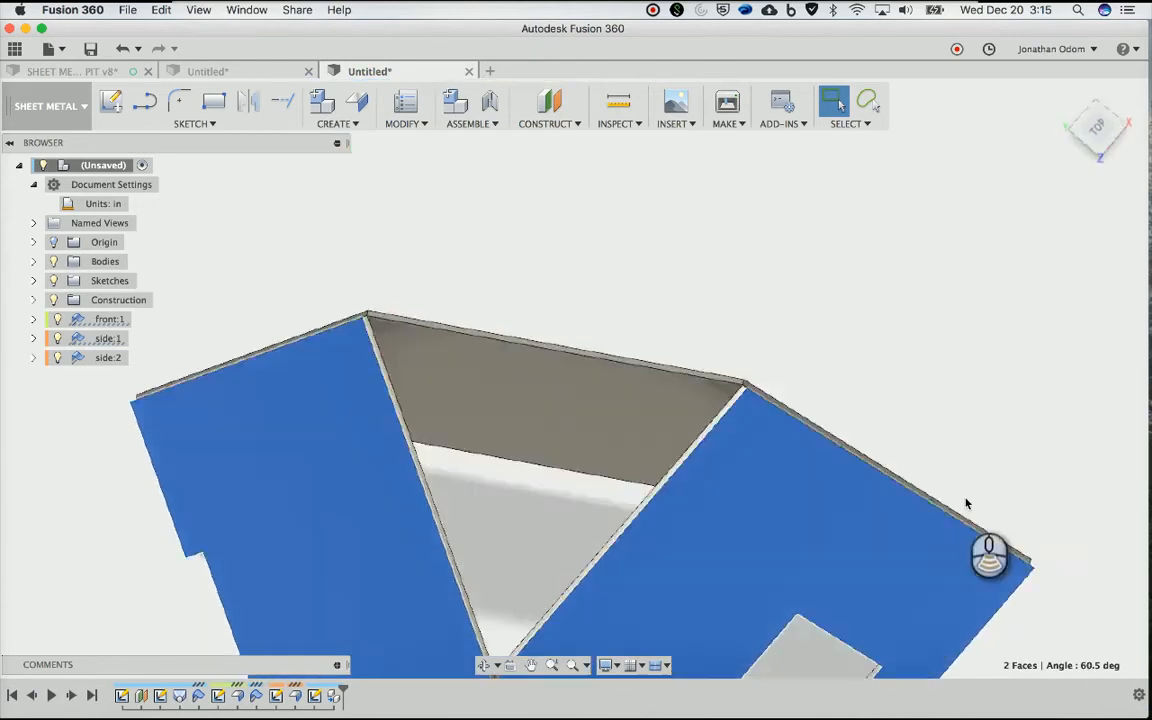
{"action": "scroll", "coordinate": [966, 504], "scroll_direction": "down", "scroll_amount": 10}
{"action": "scroll", "coordinate": [968, 500], "scroll_direction": "up", "scroll_amount": 3, "text": "shift"}
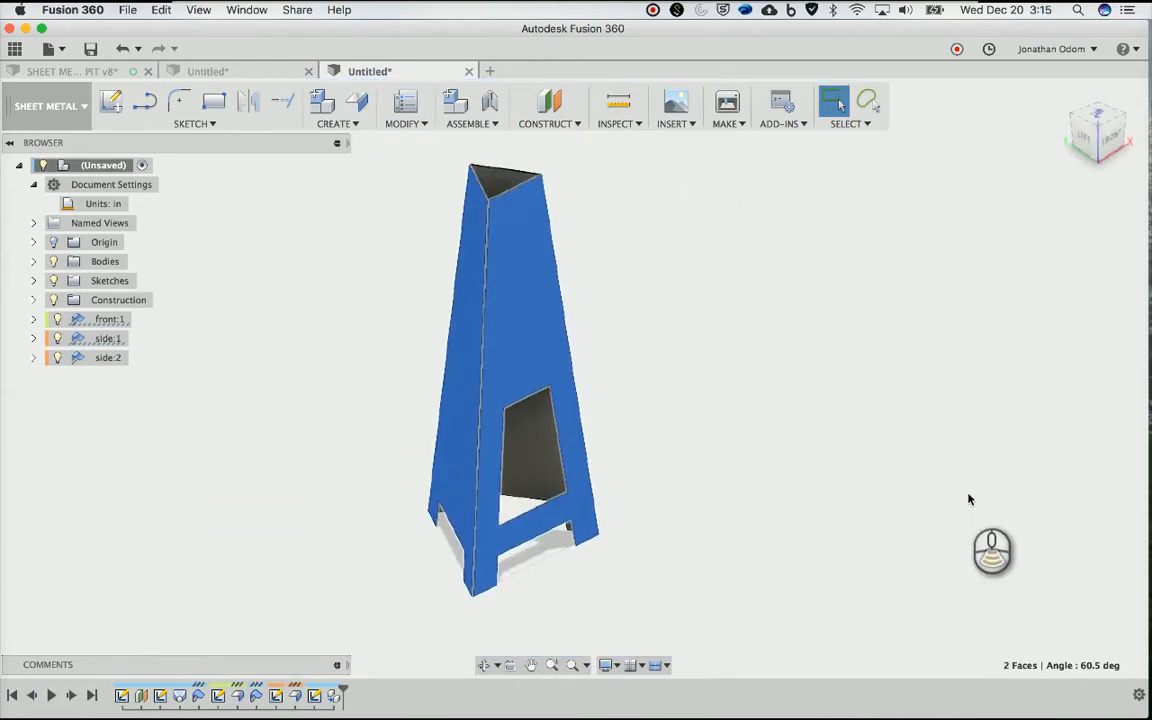
{"action": "scroll", "coordinate": [968, 499], "scroll_direction": "up", "scroll_amount": 3}
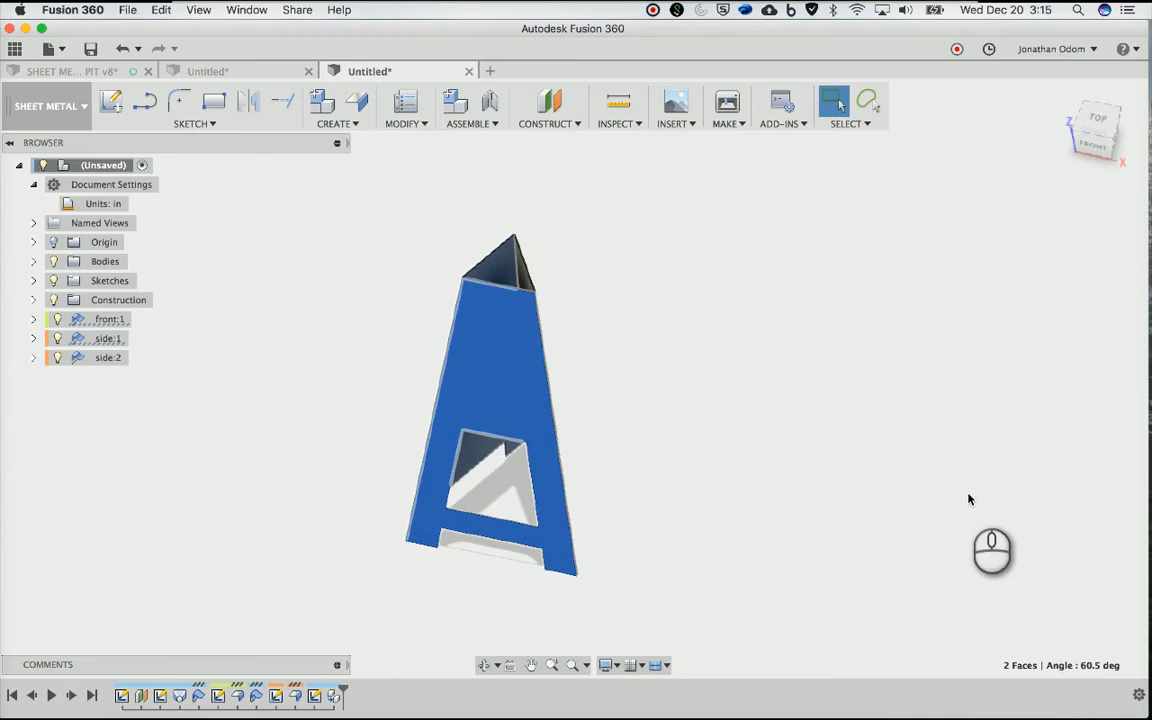
{"action": "scroll", "coordinate": [968, 499], "scroll_direction": "up", "scroll_amount": 3}
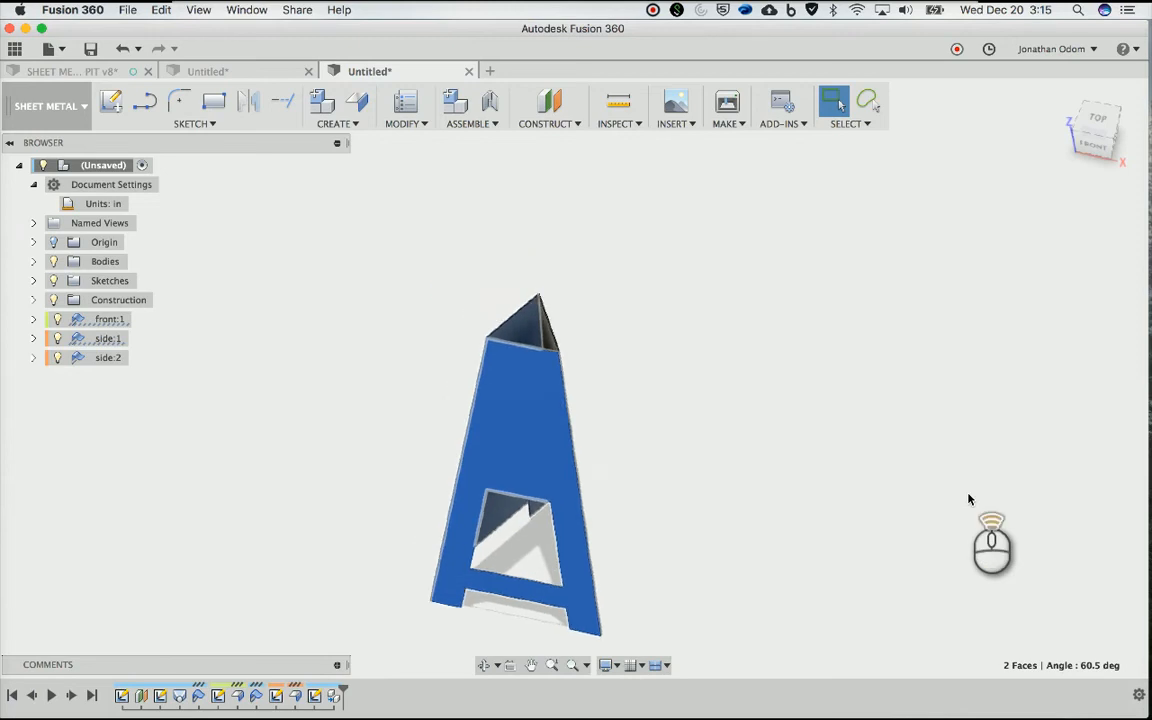
{"action": "scroll", "coordinate": [968, 499], "scroll_direction": "down", "scroll_amount": 4}
{"action": "scroll", "coordinate": [968, 499], "scroll_direction": "down", "scroll_amount": 6, "text": "shift"}
{"action": "scroll", "coordinate": [968, 497], "scroll_direction": "down", "scroll_amount": 5, "text": "shift"}
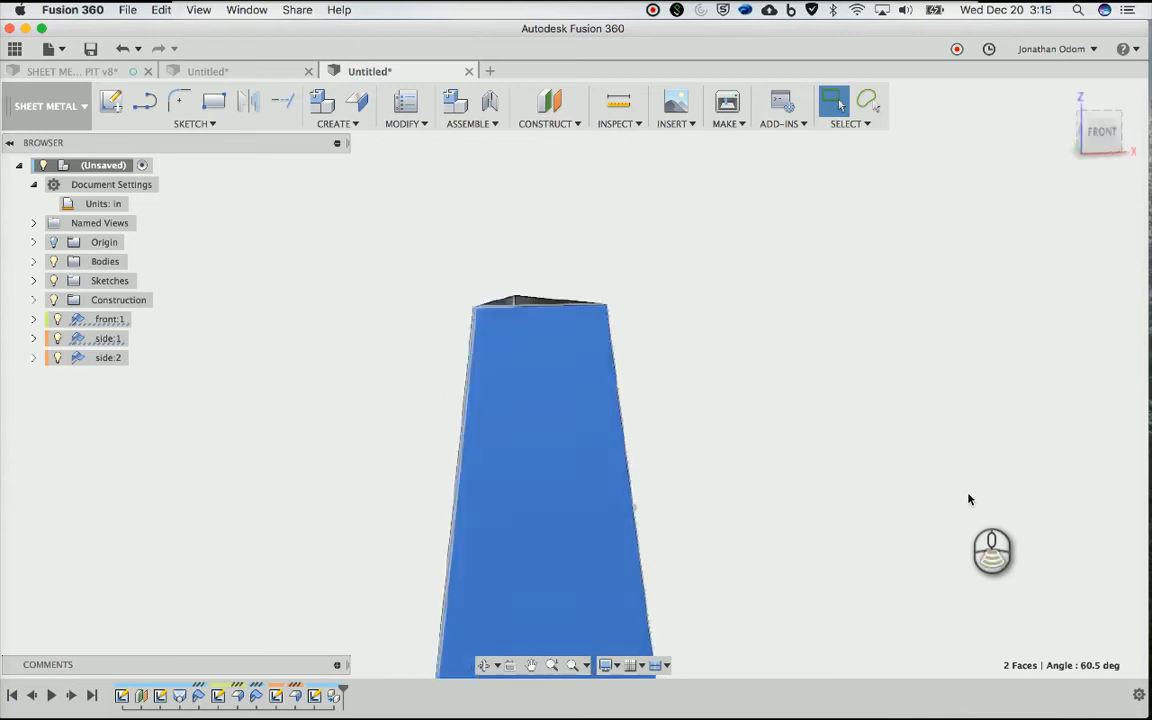
{"action": "scroll", "coordinate": [969, 492], "scroll_direction": "down", "scroll_amount": 6}
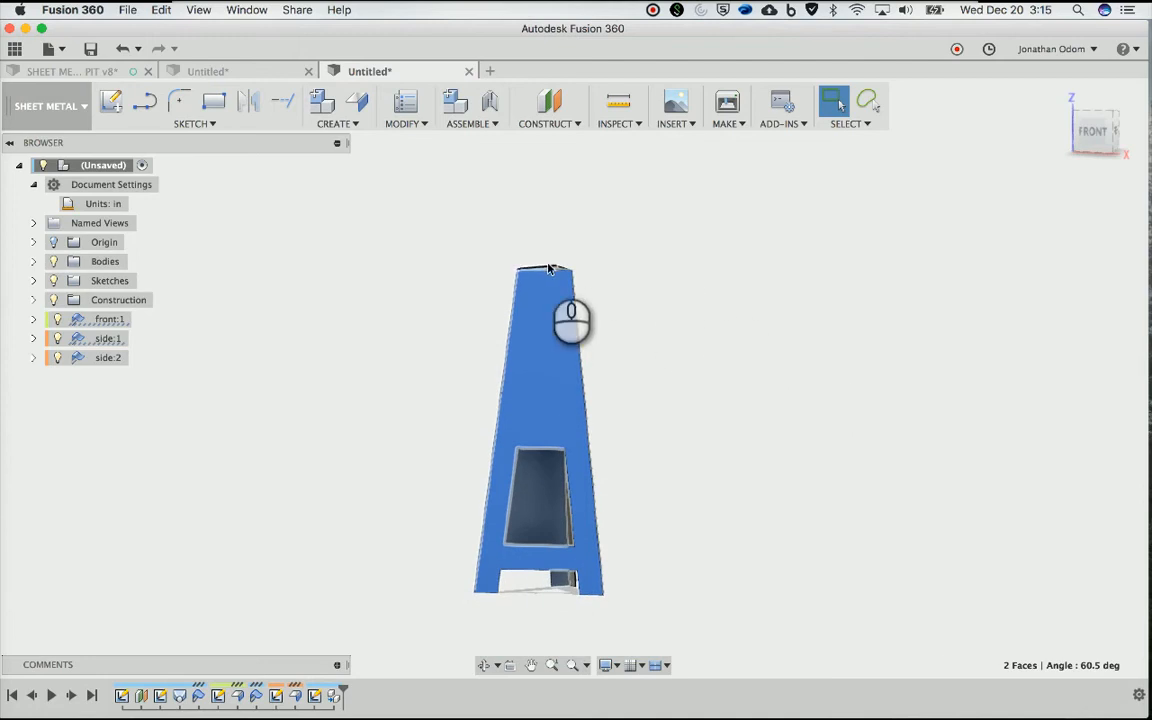
{"action": "scroll", "coordinate": [692, 454], "scroll_direction": "up", "scroll_amount": 3}
{"action": "scroll", "coordinate": [692, 454], "scroll_direction": "up", "scroll_amount": 5, "text": "shift"}
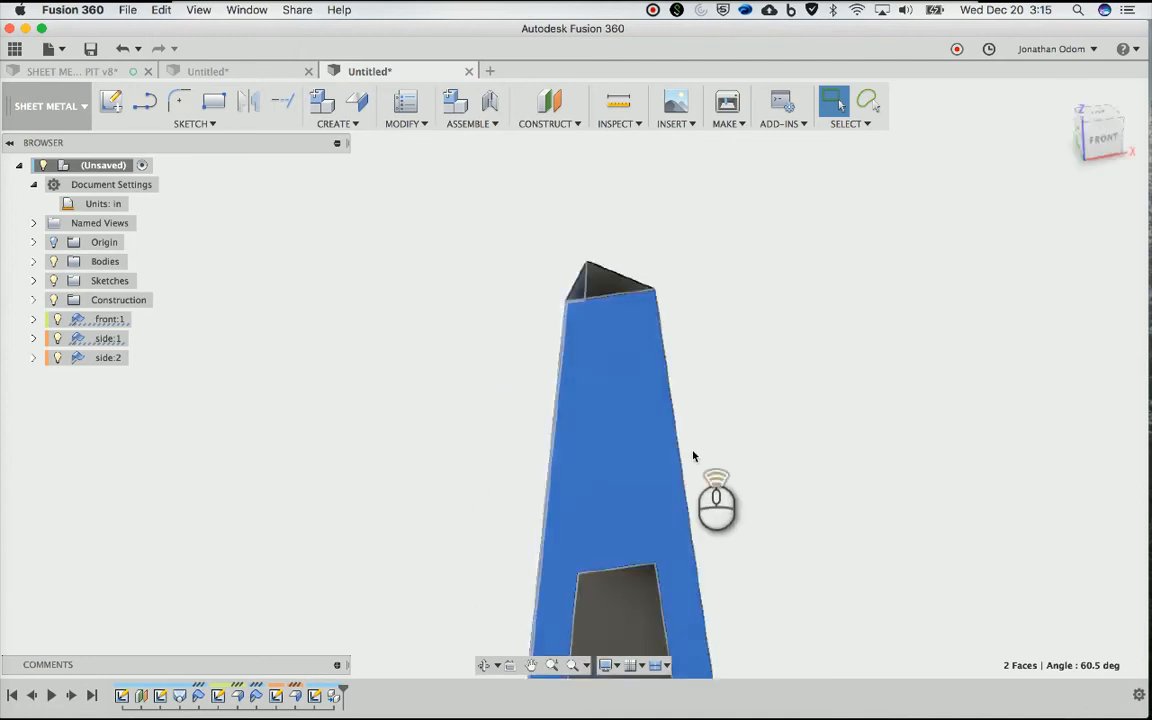
{"action": "scroll", "coordinate": [692, 455], "scroll_direction": "up", "scroll_amount": 8}
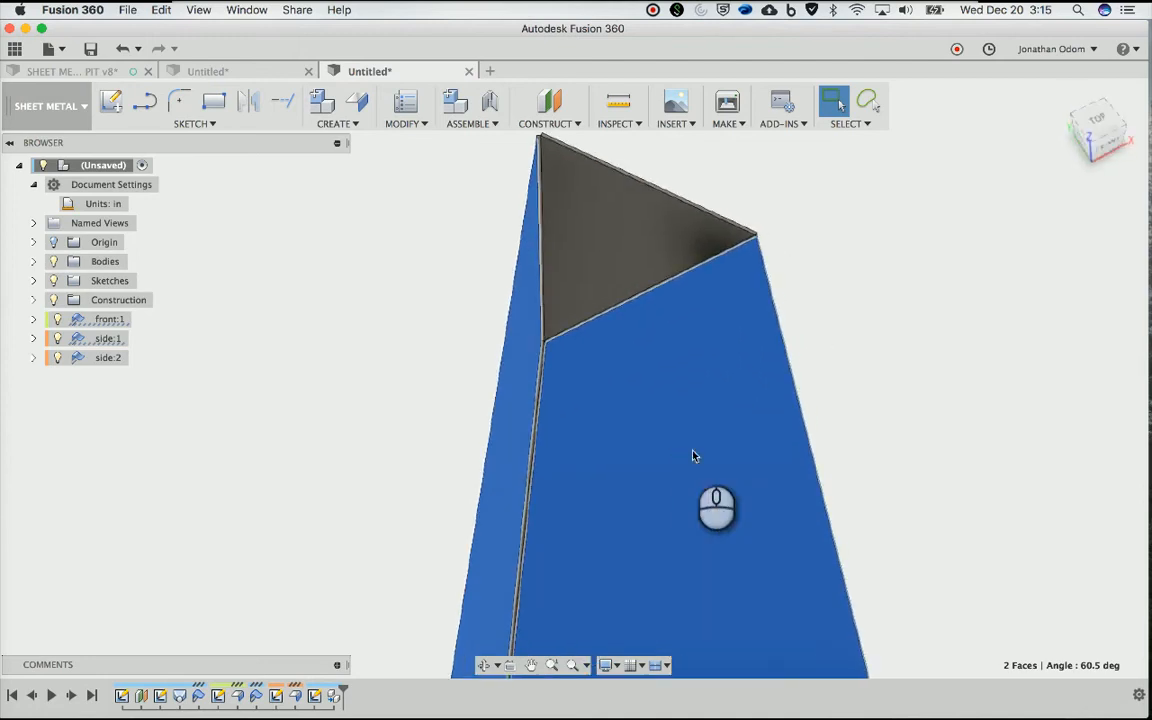
Recheck the angle between the front panel and the adjoining side panel, and clear the selection
{"action": "left_click", "coordinate": [861, 383]}
{"action": "scroll", "coordinate": [705, 411], "scroll_direction": "up", "scroll_amount": 2, "text": "shift"}
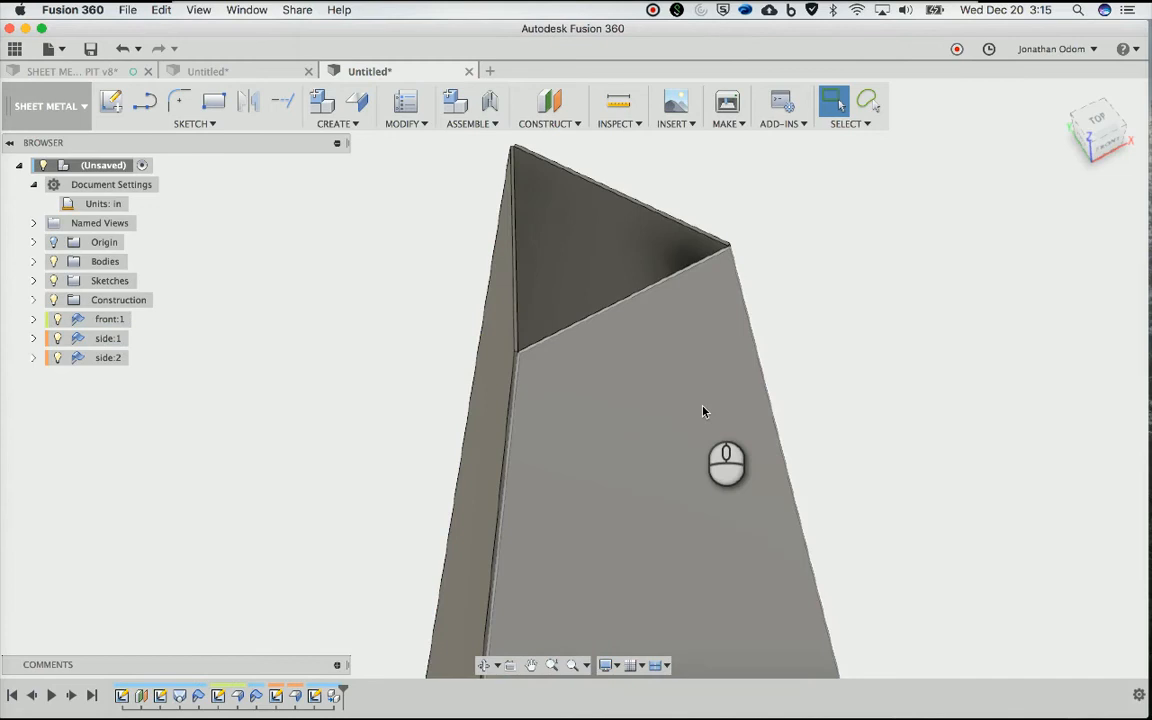
{"action": "left_click", "coordinate": [703, 410]}
{"action": "scroll", "coordinate": [703, 410], "scroll_direction": "left", "scroll_amount": 3, "text": "shift"}
{"action": "left_click", "coordinate": [565, 415], "text": "shift"}
{"action": "scroll", "coordinate": [584, 430], "scroll_direction": "down", "scroll_amount": 3}
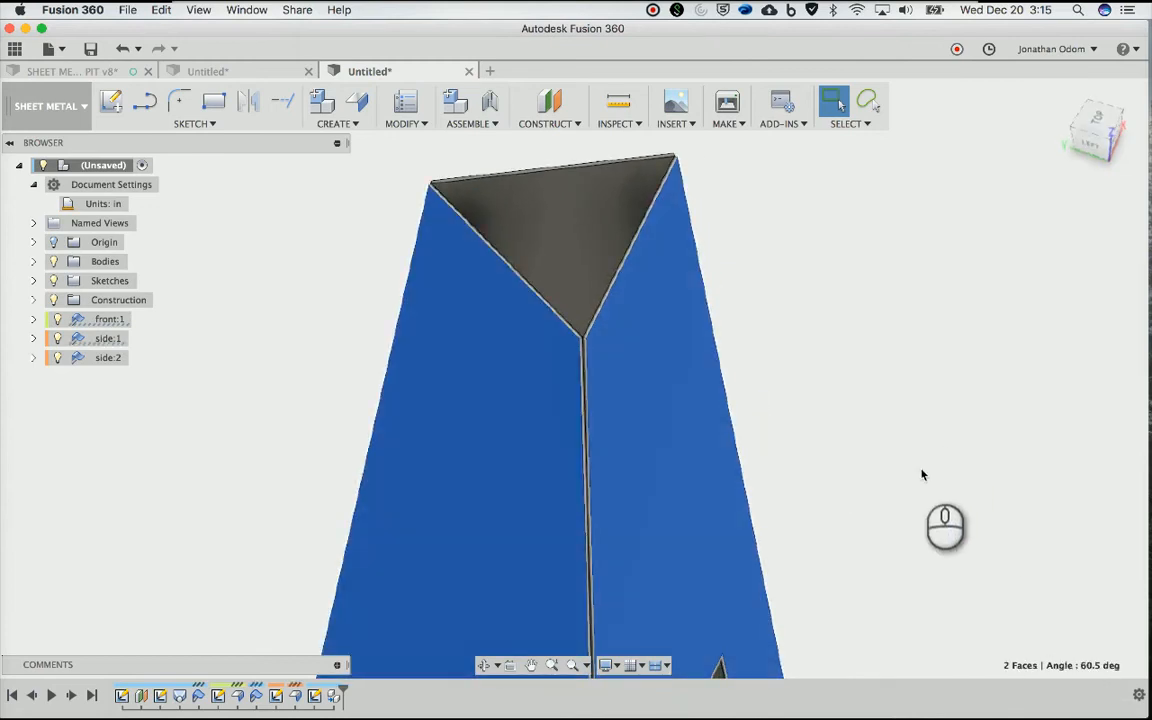
{"action": "scroll", "coordinate": [921, 540], "scroll_direction": "left", "scroll_amount": 10, "text": "shift"}
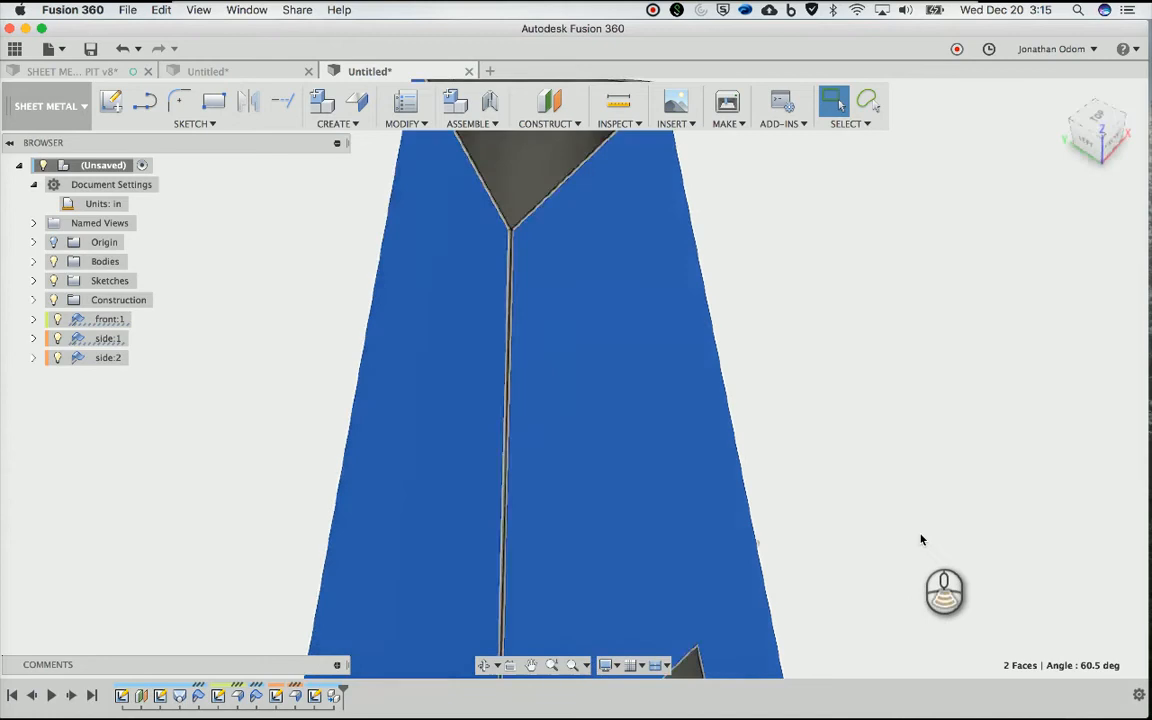
{"action": "scroll", "coordinate": [921, 540], "scroll_direction": "left", "scroll_amount": 1, "text": "shift"}
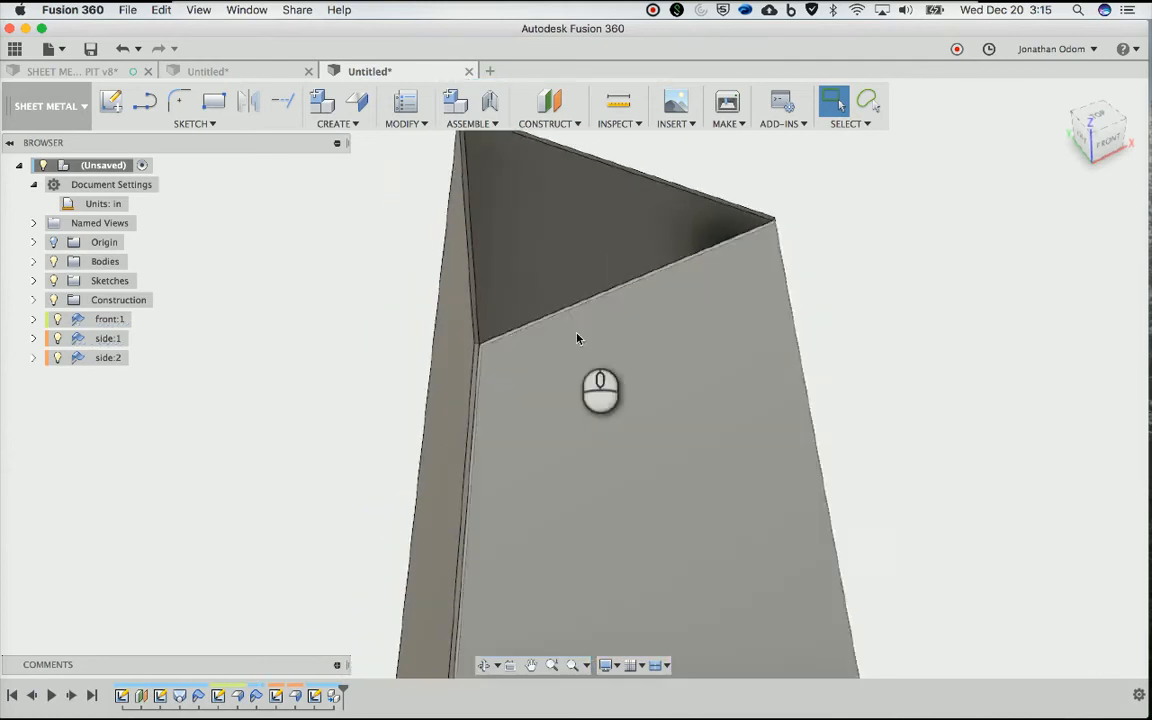
Hide both side panels so that only the front panel is shown
{"action": "left_click", "coordinate": [57, 339]}
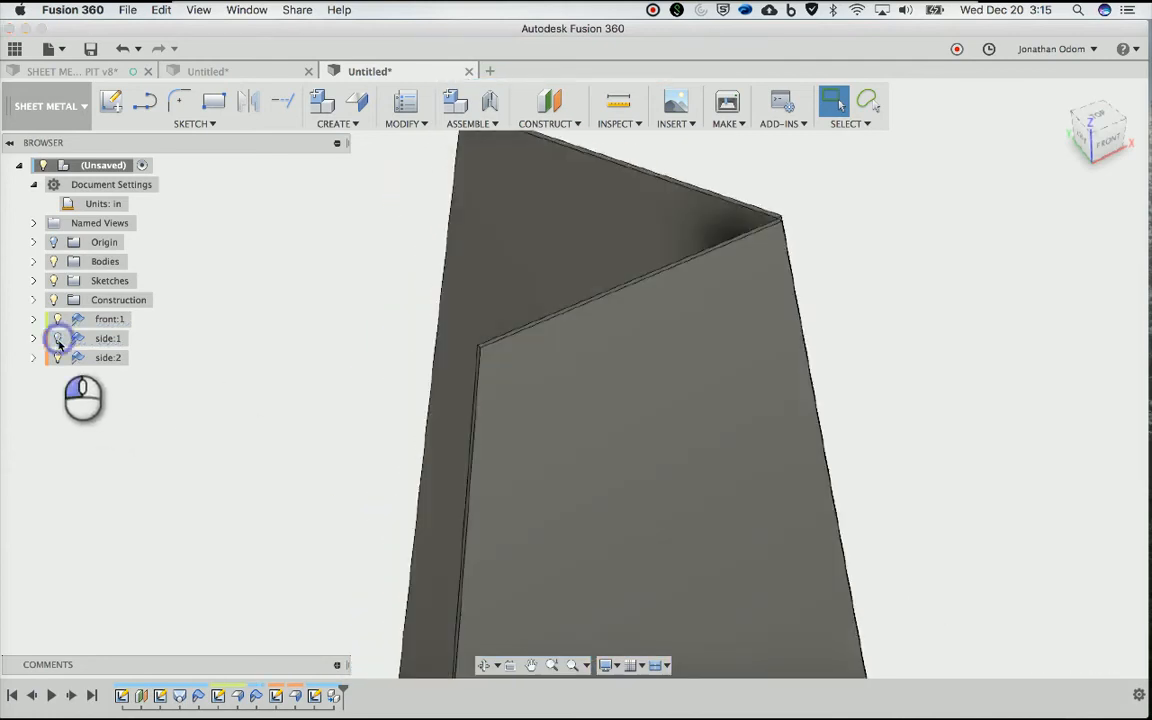
{"action": "left_click", "coordinate": [58, 359]}
{"action": "scroll", "coordinate": [795, 242], "scroll_direction": "left", "scroll_amount": 4, "text": "shift"}
{"action": "scroll", "coordinate": [795, 242], "scroll_direction": "left", "scroll_amount": 2, "text": "shift"}
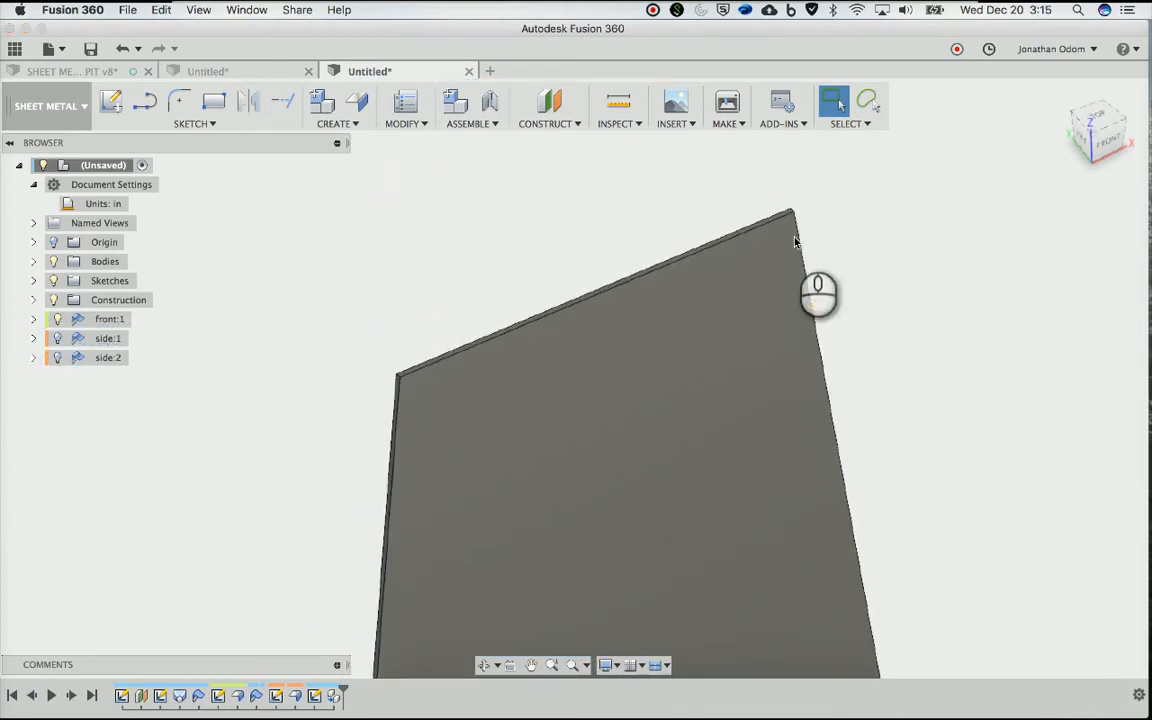
Add 1 in flanges at an angle of -60.5/2 degrees along both long sloped edges of the front panel
{"action": "left_click", "coordinate": [357, 99]}
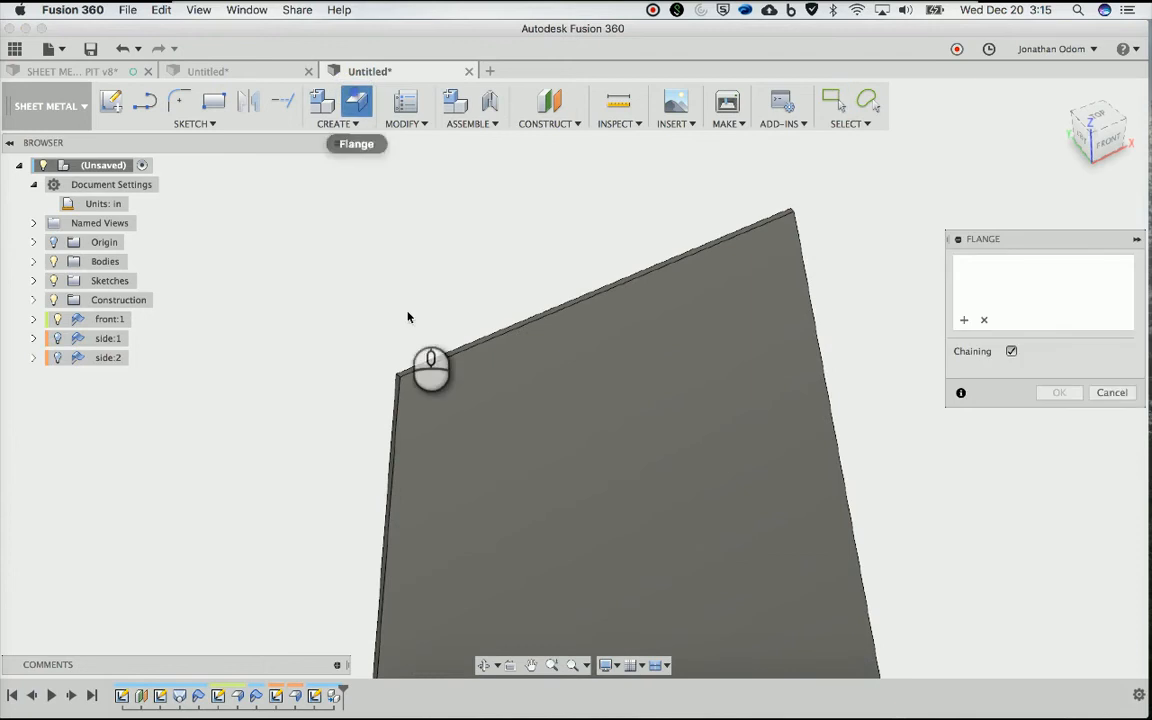
{"action": "left_click", "coordinate": [393, 392]}
{"action": "scroll", "coordinate": [392, 396], "scroll_direction": "left", "scroll_amount": 6, "text": "shift"}
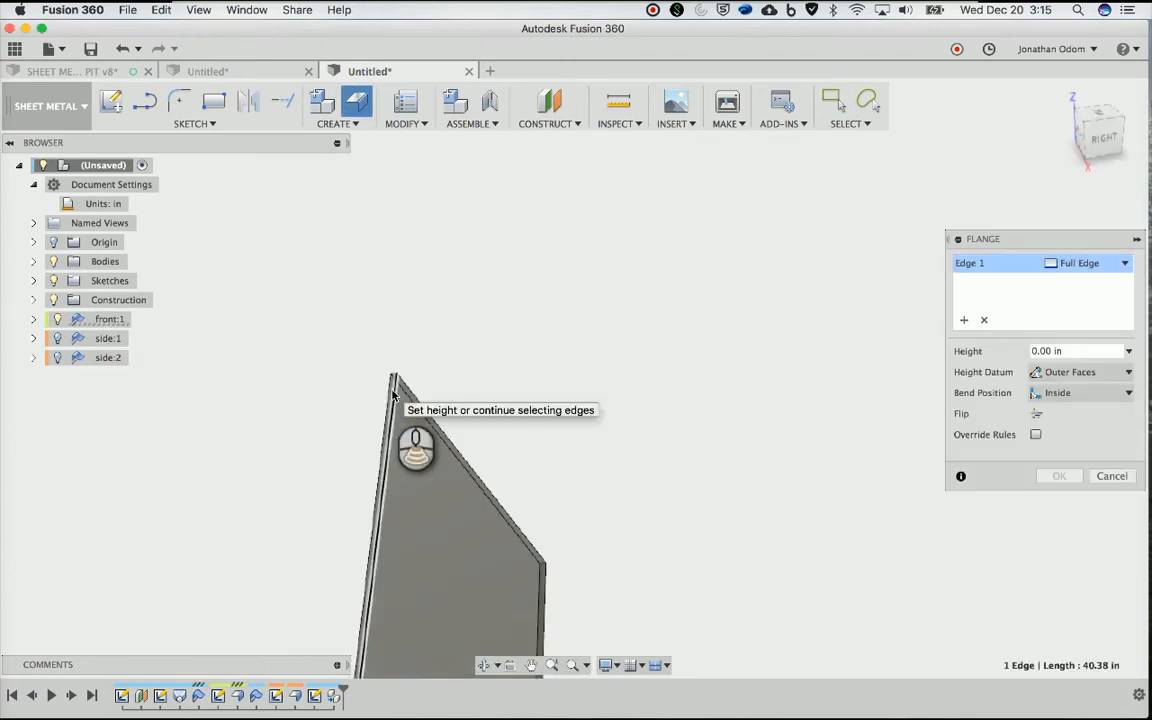
{"action": "left_click", "coordinate": [524, 465]}
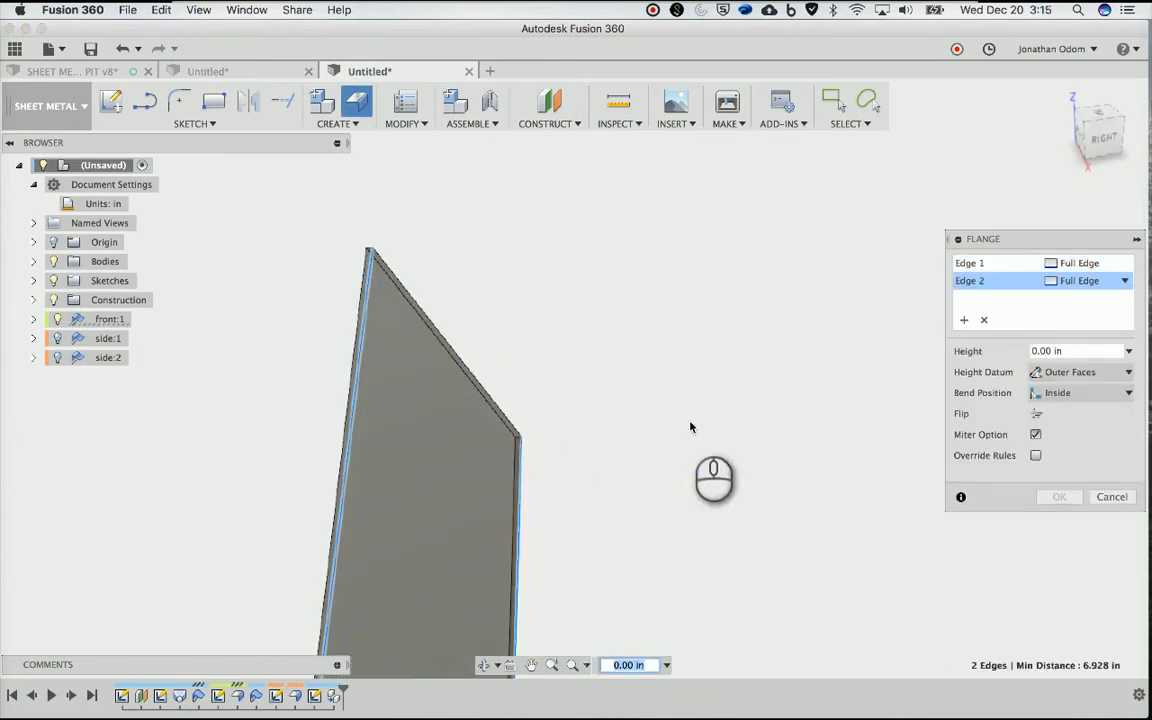
{"action": "scroll", "coordinate": [691, 411], "scroll_direction": "down", "scroll_amount": 3}
{"action": "left_click", "coordinate": [1071, 352]}
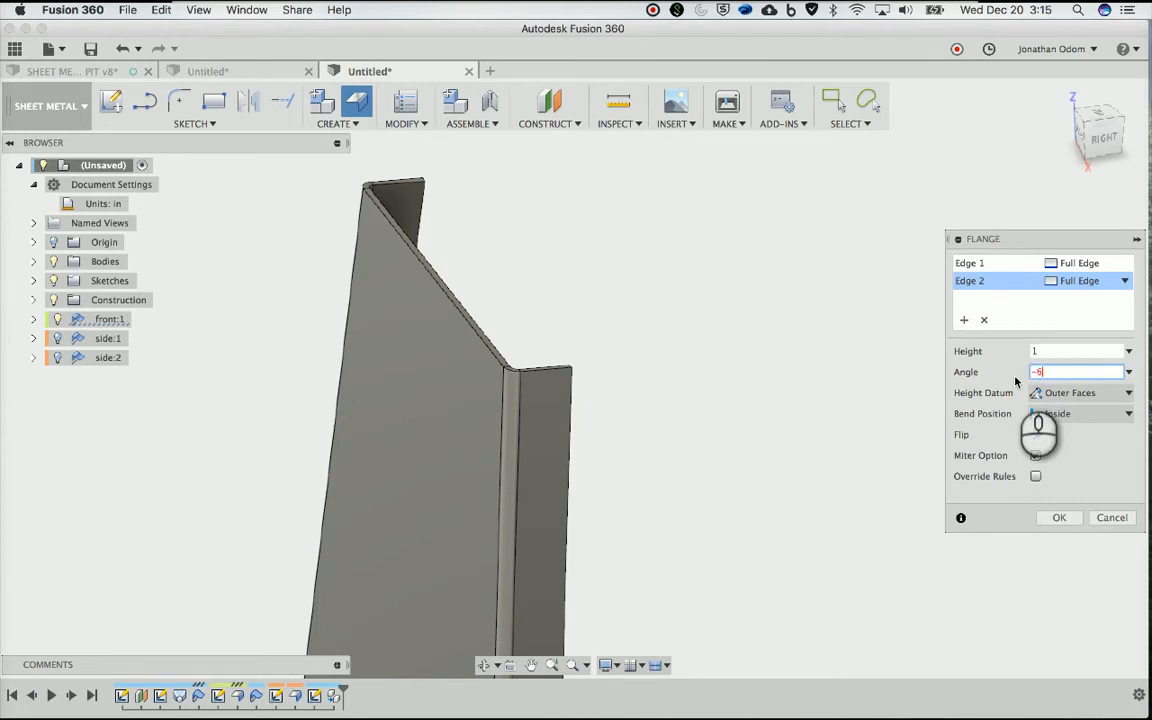
{"action": "type", "text": ".5/2"}
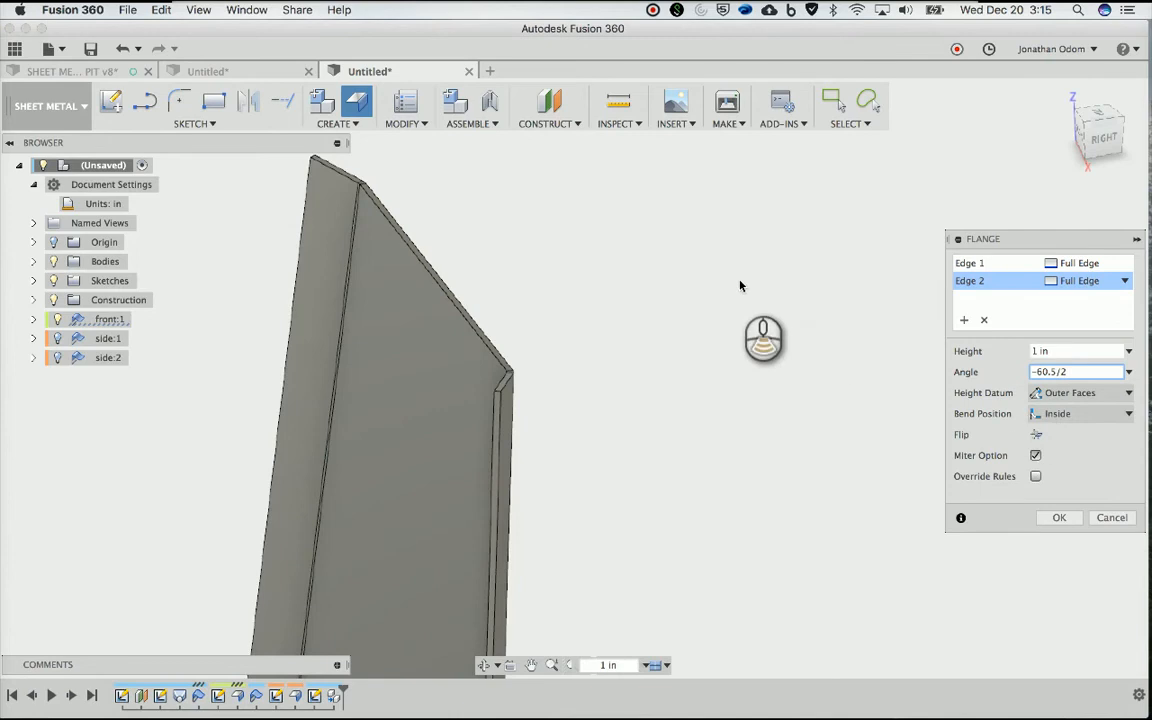
{"action": "scroll", "coordinate": [740, 286], "scroll_direction": "right", "scroll_amount": 5, "text": "shift"}
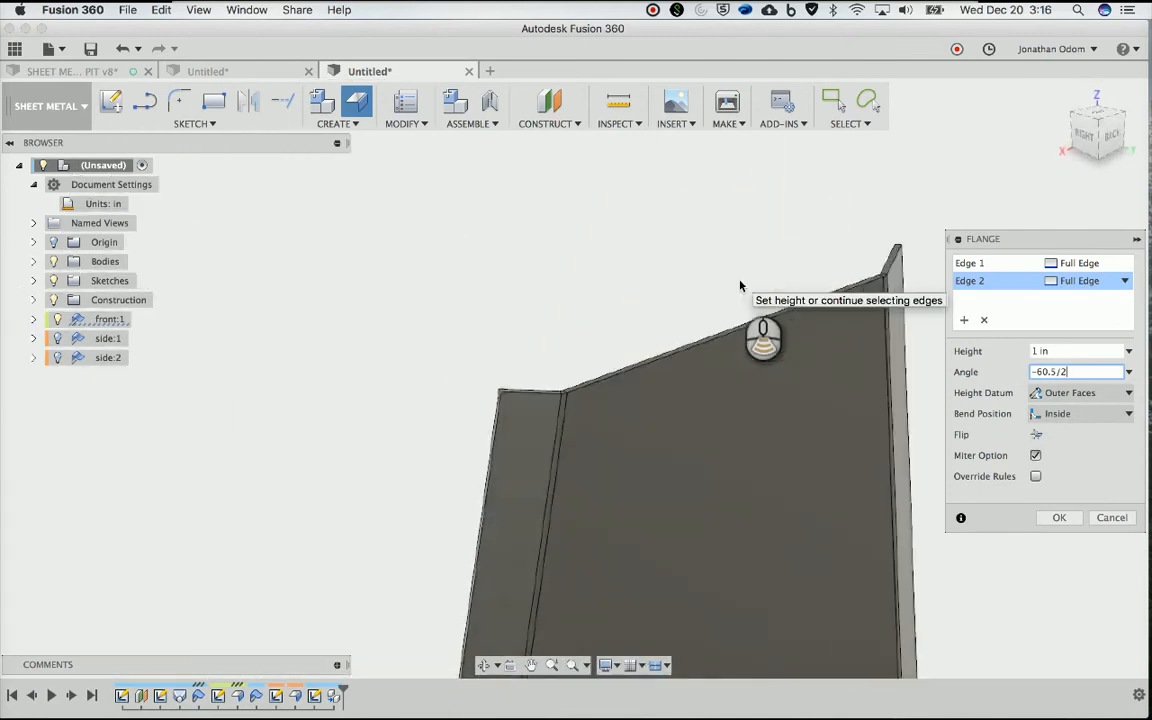
{"action": "scroll", "coordinate": [740, 286], "scroll_direction": "right", "scroll_amount": 8, "text": "shift"}
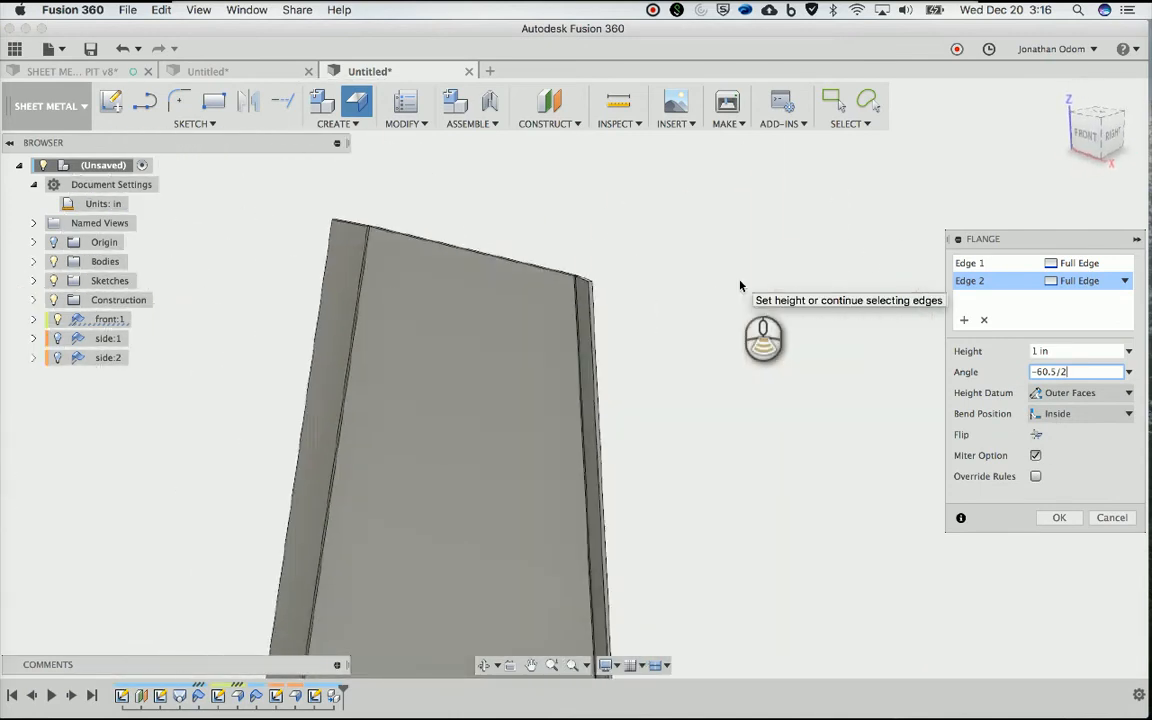
{"action": "scroll", "coordinate": [740, 286], "scroll_direction": "right", "scroll_amount": 8, "text": "shift"}
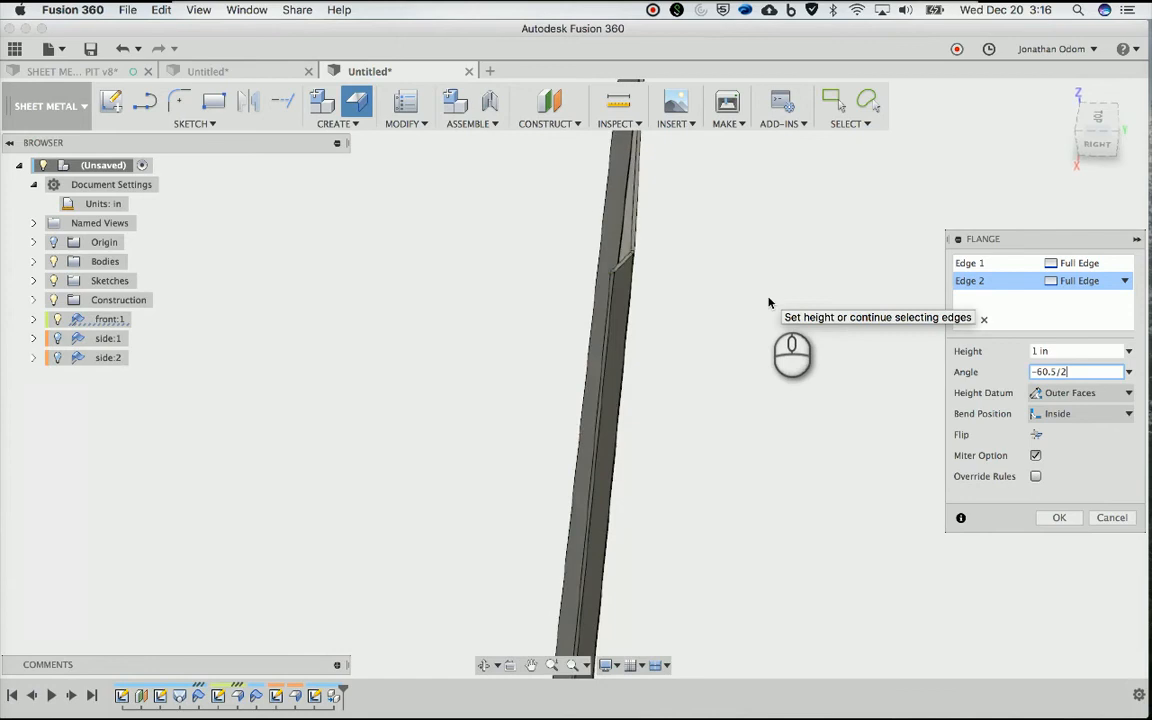
{"action": "scroll", "coordinate": [768, 302], "scroll_direction": "right", "scroll_amount": 3, "text": "shift"}
{"action": "key", "text": "Return"}
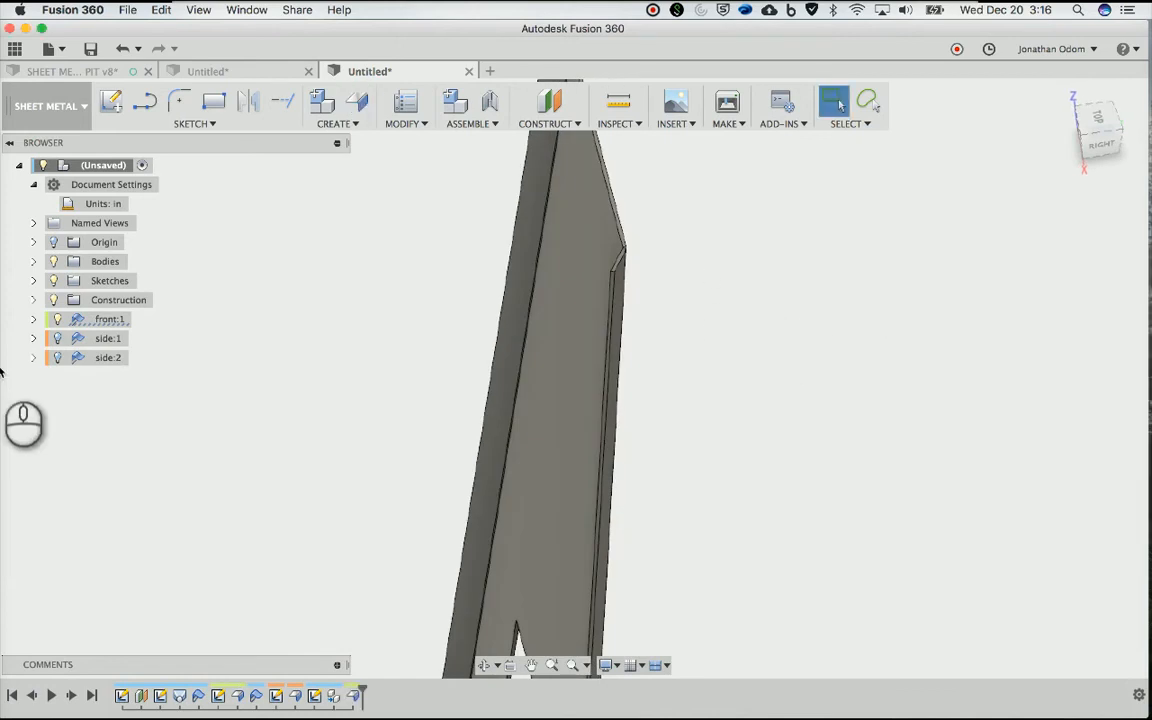
Show the first side panel again and check how it meets the front panel's flange
{"action": "left_click", "coordinate": [57, 339]}
{"action": "scroll", "coordinate": [828, 318], "scroll_direction": "right", "scroll_amount": 2}
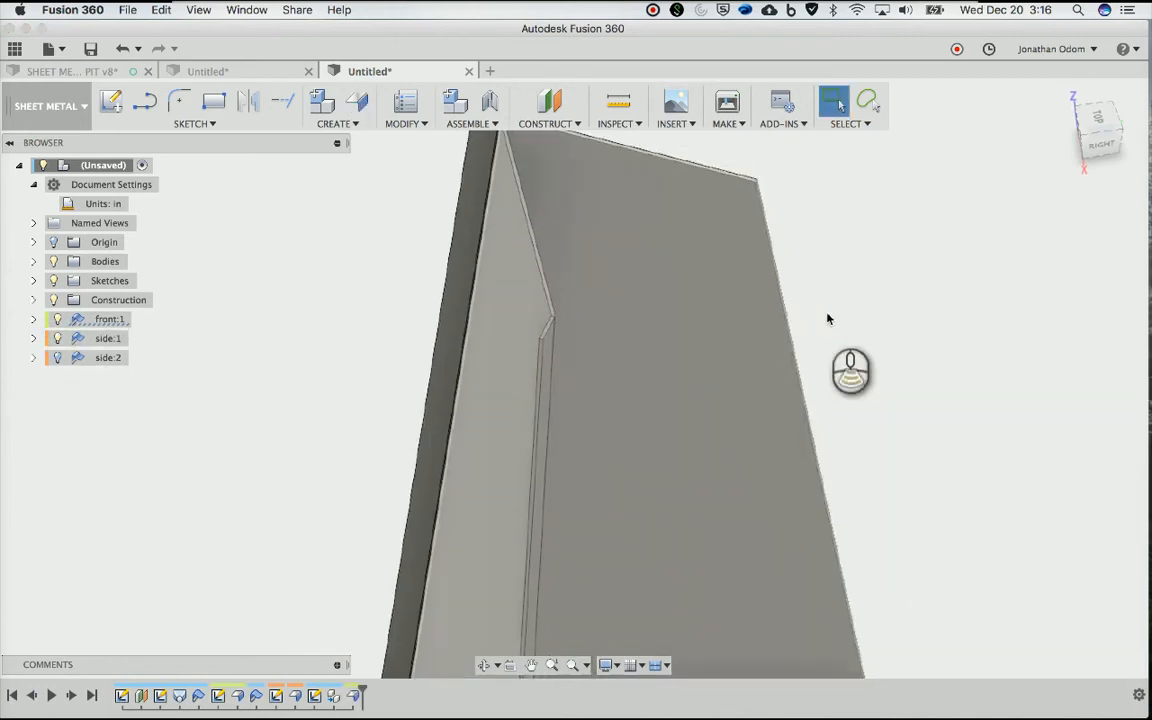
{"action": "scroll", "coordinate": [828, 318], "scroll_direction": "right", "scroll_amount": 5, "text": "shift"}
{"action": "left_click", "coordinate": [58, 358]}
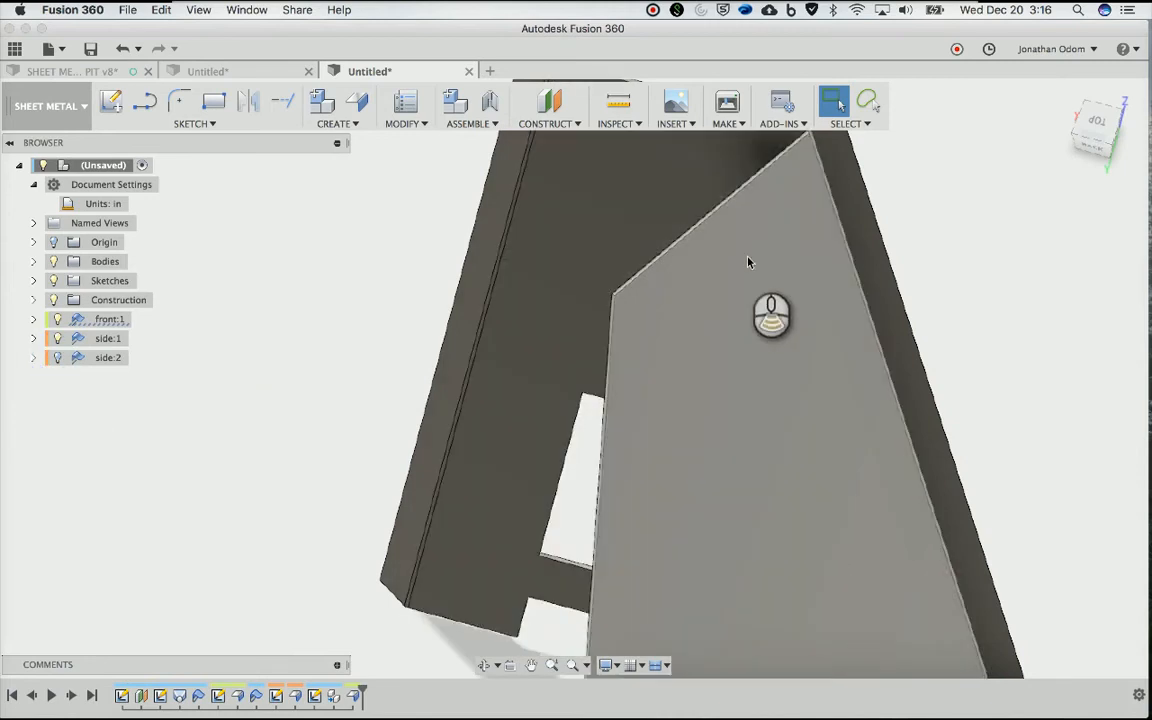
Add 1 in flanges at an angle of -60.5/2 degrees along both long sloped edges of the first side panel
{"action": "scroll", "coordinate": [748, 262], "scroll_direction": "up", "scroll_amount": 3}
{"action": "scroll", "coordinate": [748, 262], "scroll_direction": "up", "scroll_amount": 2}
{"action": "scroll", "coordinate": [748, 262], "scroll_direction": "right", "scroll_amount": 5, "text": "shift"}
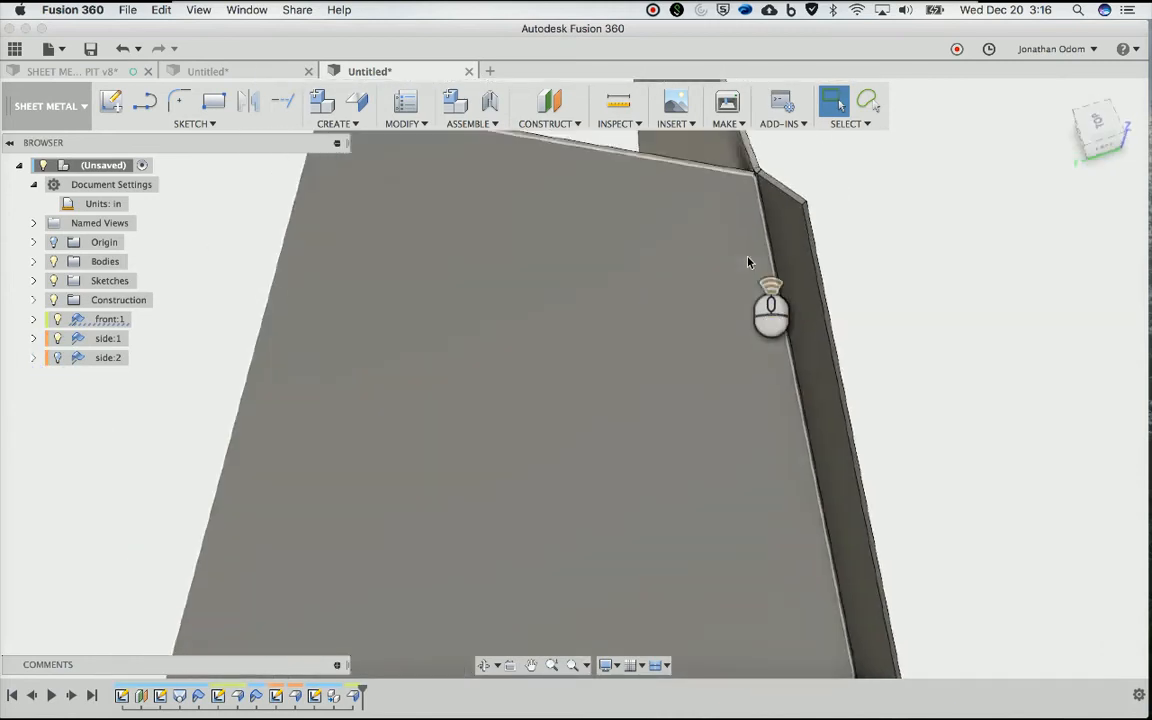
{"action": "scroll", "coordinate": [748, 262], "scroll_direction": "down", "scroll_amount": 2}
{"action": "scroll", "coordinate": [771, 221], "scroll_direction": "up", "scroll_amount": 2}
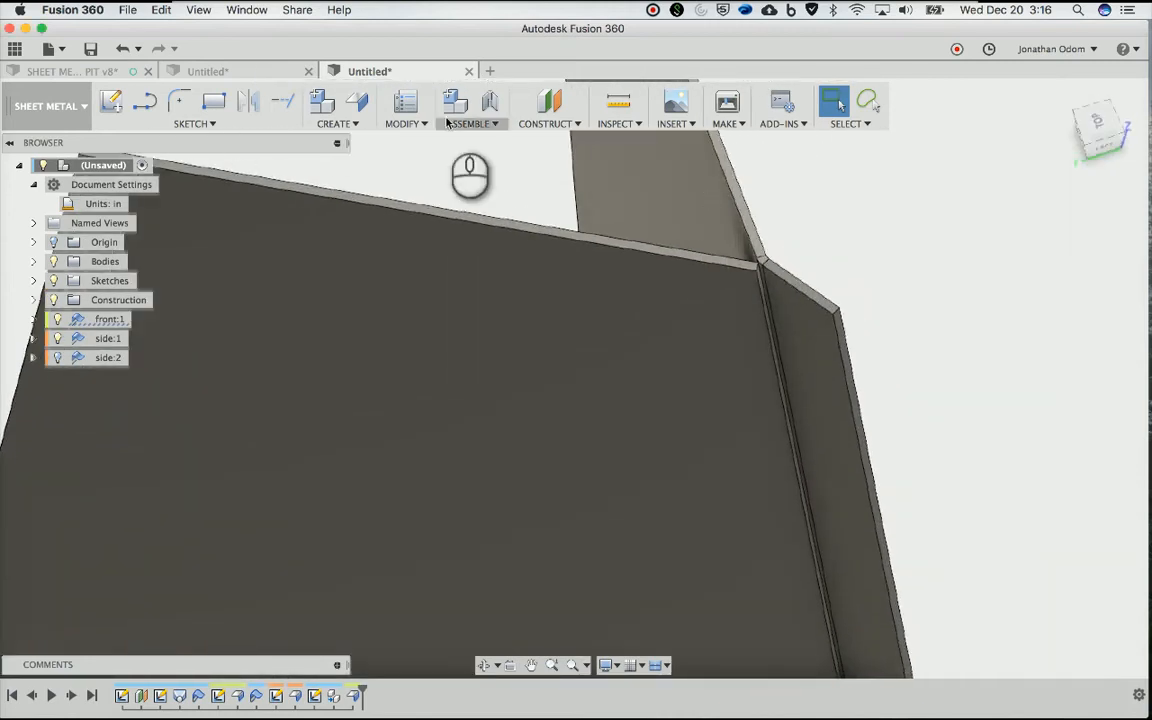
{"action": "left_click", "coordinate": [358, 103]}
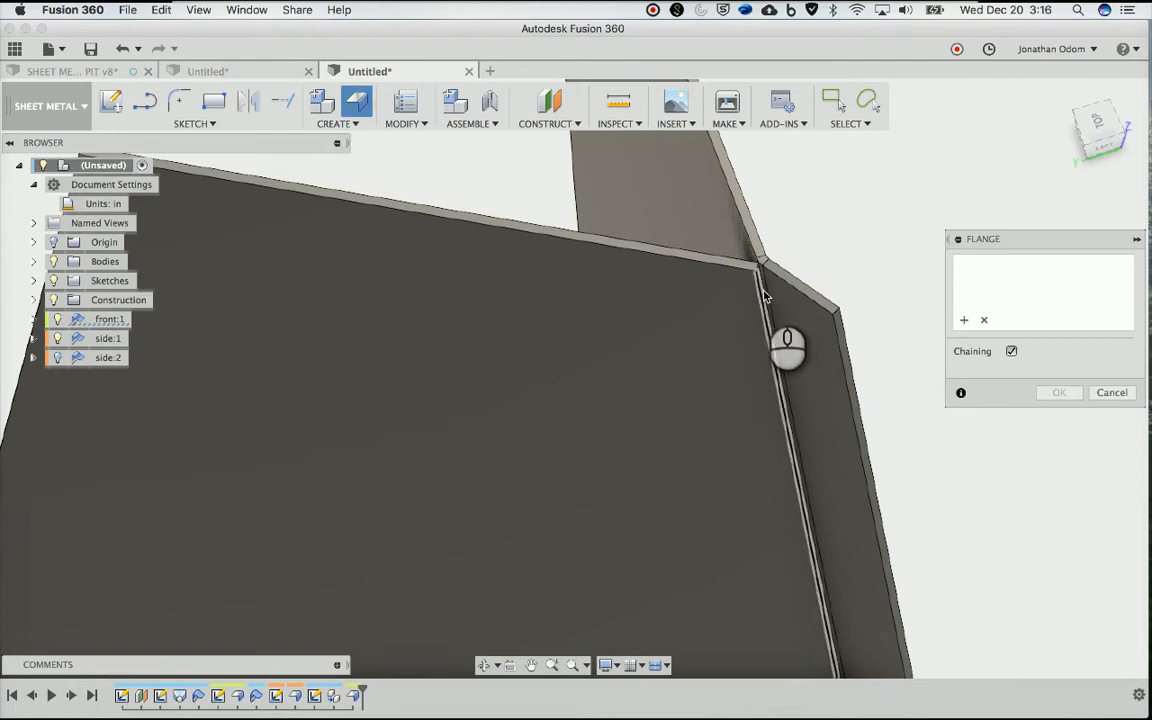
{"action": "scroll", "coordinate": [766, 300], "scroll_direction": "down", "scroll_amount": 3}
{"action": "scroll", "coordinate": [900, 232], "scroll_direction": "up", "scroll_amount": 3}
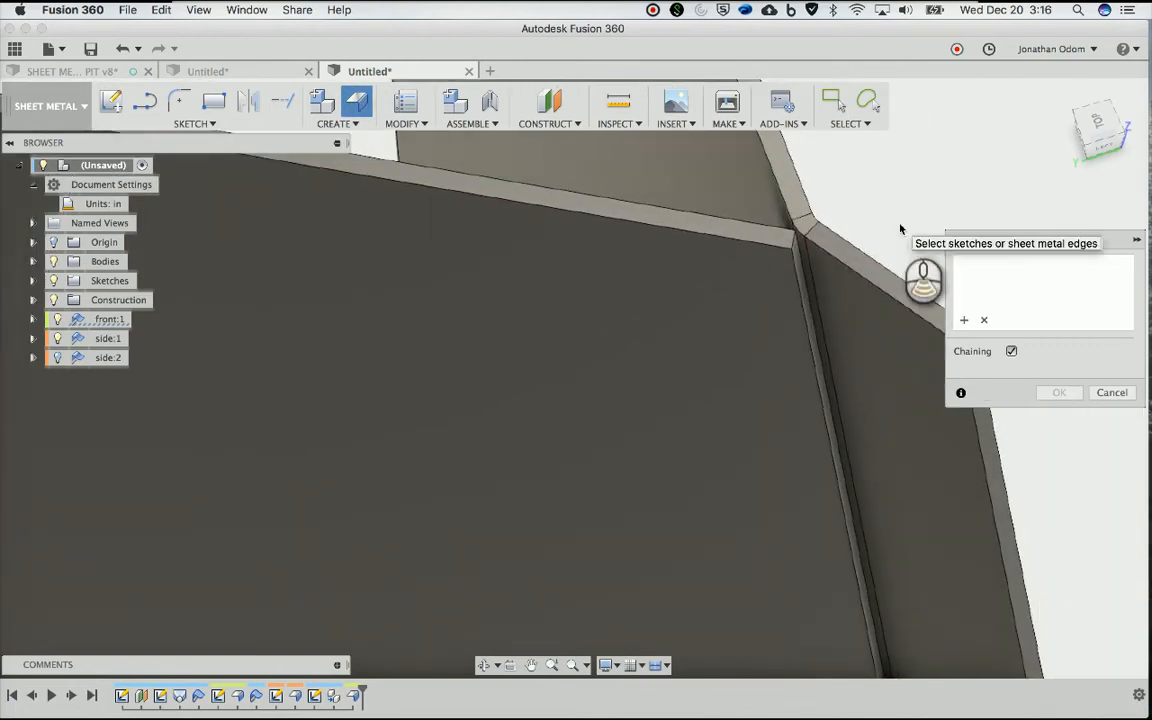
{"action": "left_click", "coordinate": [804, 260]}
{"action": "scroll", "coordinate": [804, 262], "scroll_direction": "down", "scroll_amount": 3}
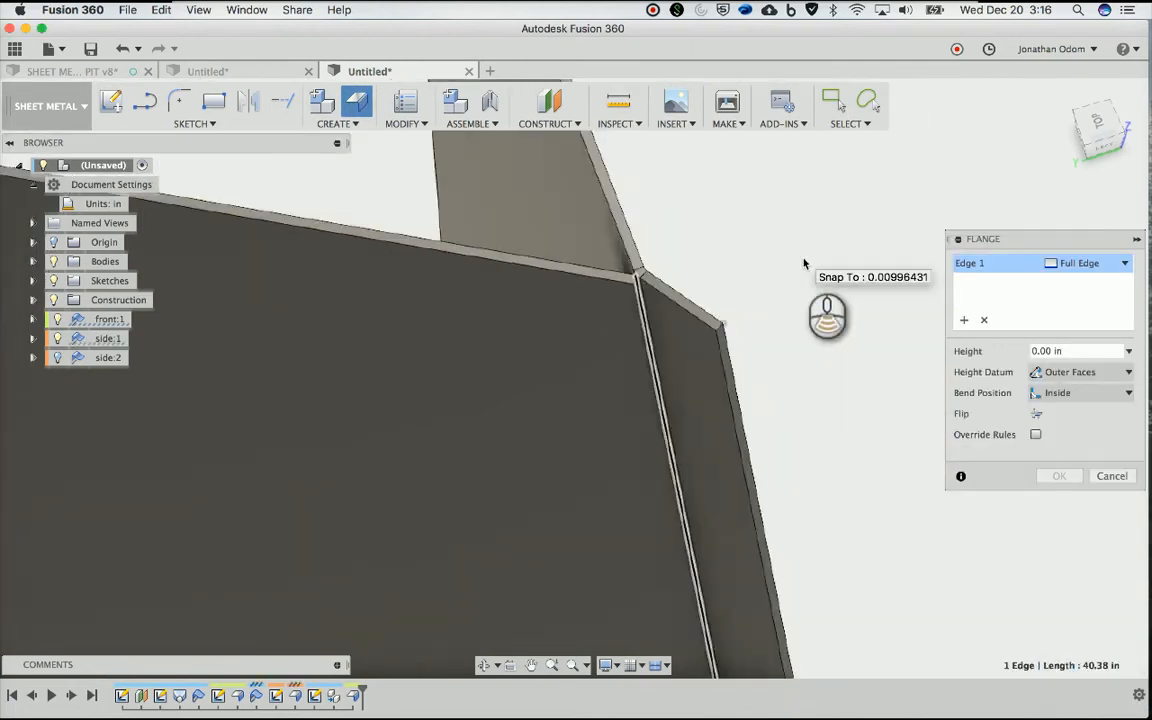
{"action": "scroll", "coordinate": [804, 262], "scroll_direction": "down", "scroll_amount": 3, "text": "shift"}
{"action": "scroll", "coordinate": [804, 262], "scroll_direction": "down", "scroll_amount": 5}
{"action": "scroll", "coordinate": [804, 262], "scroll_direction": "down", "scroll_amount": 2}
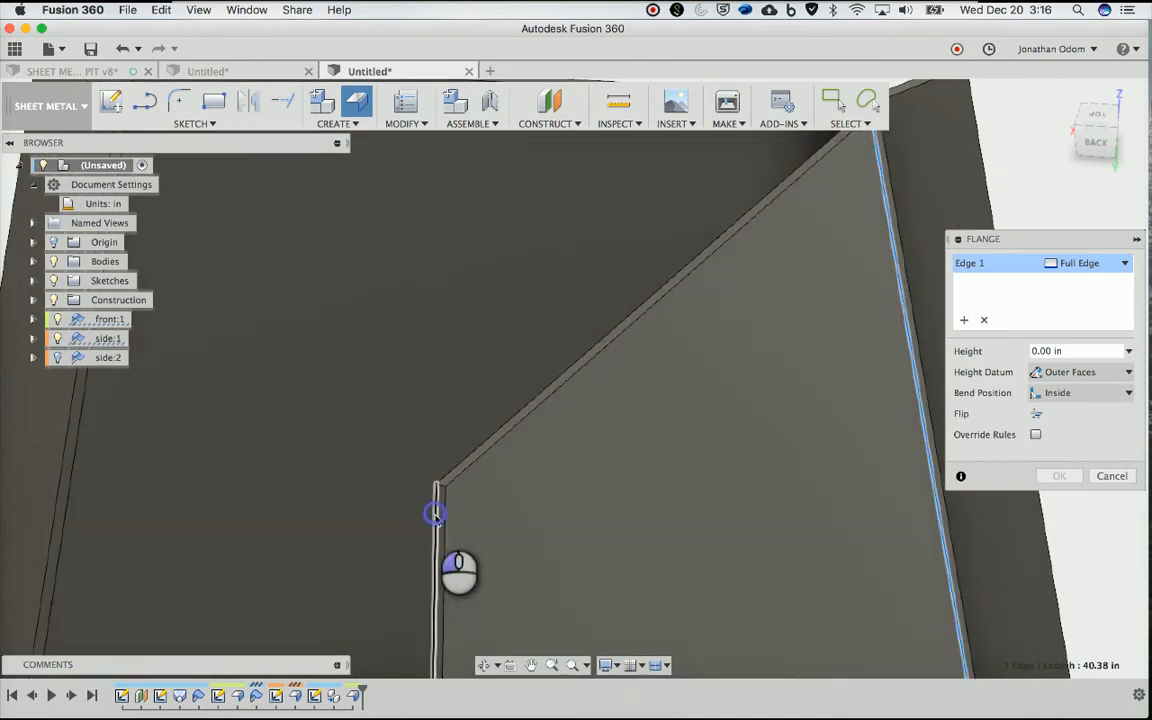
{"action": "left_click", "coordinate": [437, 509]}
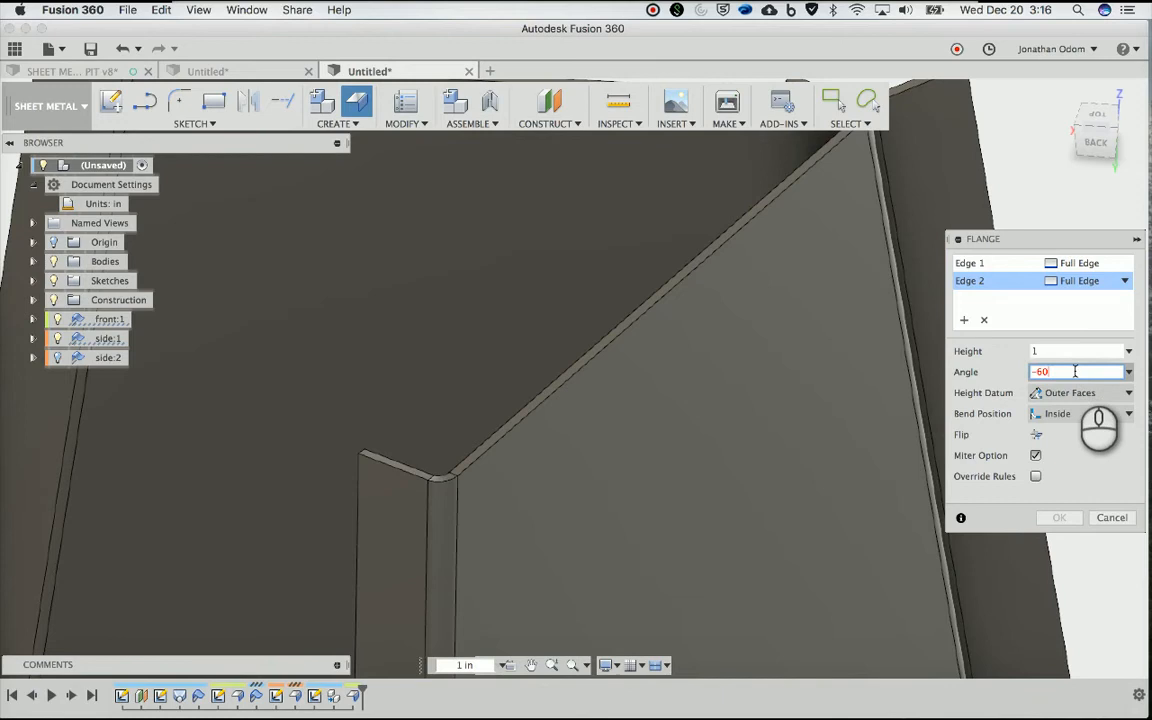
{"action": "type", "text": ".5/2"}
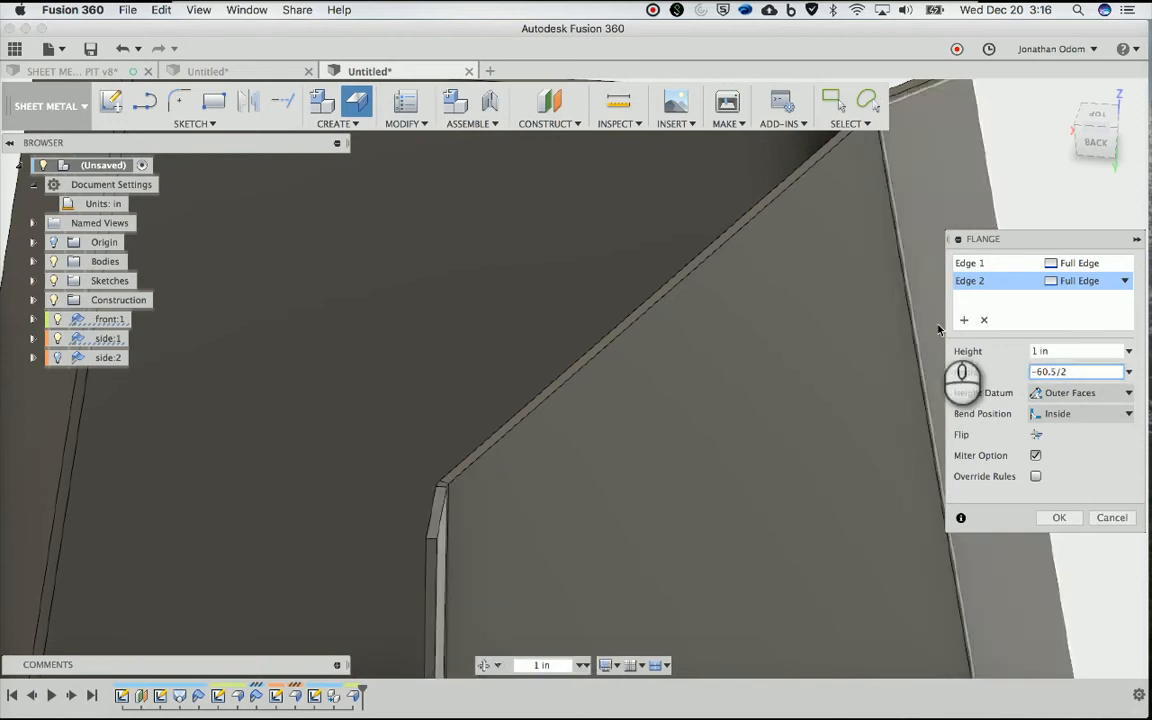
{"action": "scroll", "coordinate": [938, 329], "scroll_direction": "down", "scroll_amount": 3, "text": "shift"}
{"action": "scroll", "coordinate": [938, 330], "scroll_direction": "up", "scroll_amount": 3, "text": "shift"}
{"action": "scroll", "coordinate": [938, 329], "scroll_direction": "up", "scroll_amount": 4}
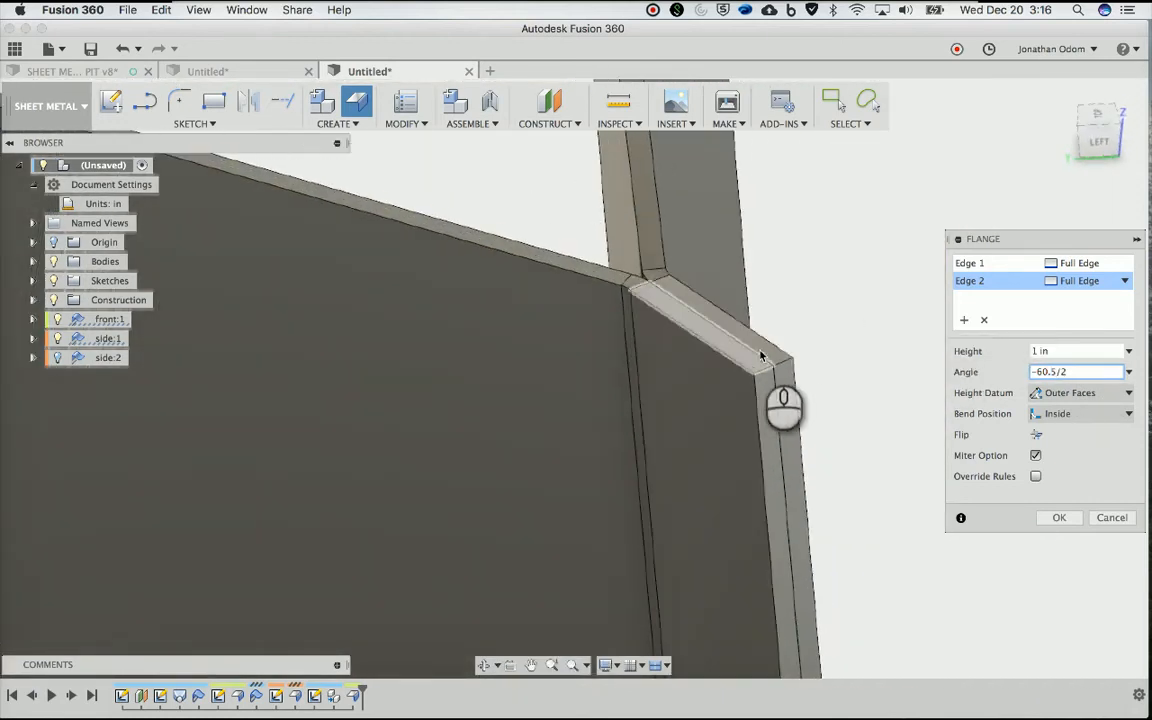
{"action": "scroll", "coordinate": [807, 355], "scroll_direction": "right", "scroll_amount": 4, "text": "shift"}
{"action": "scroll", "coordinate": [807, 355], "scroll_direction": "down", "scroll_amount": 5}
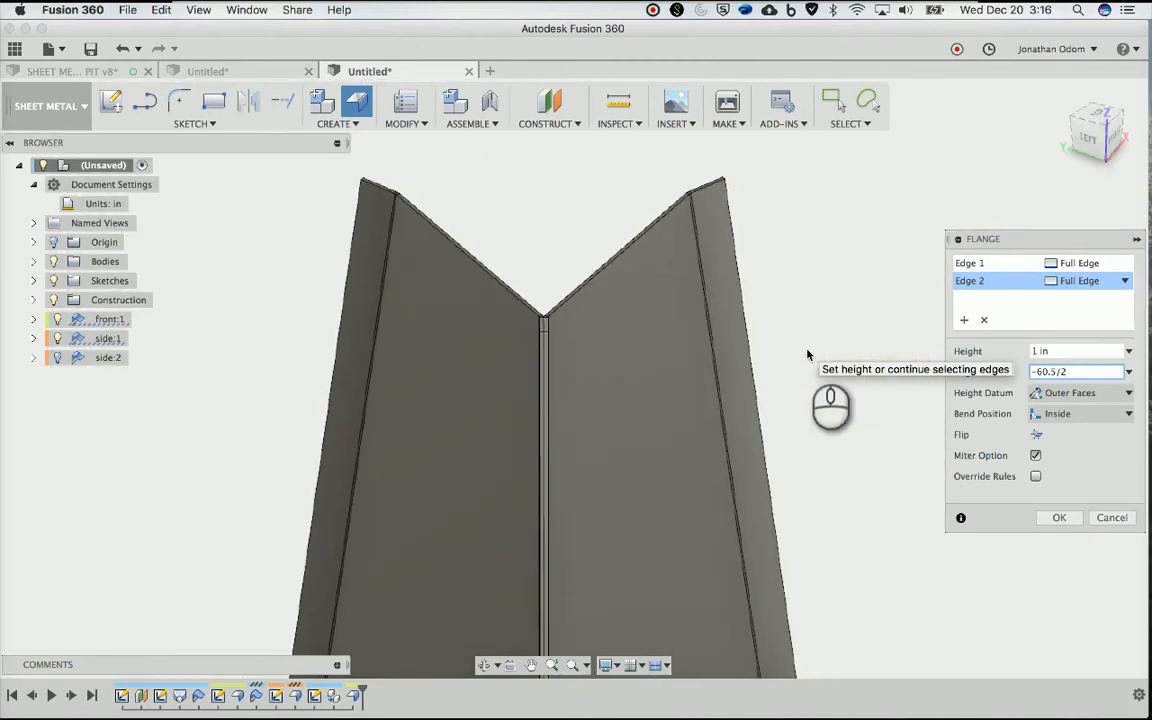
{"action": "scroll", "coordinate": [807, 355], "scroll_direction": "right", "scroll_amount": 5, "text": "shift"}
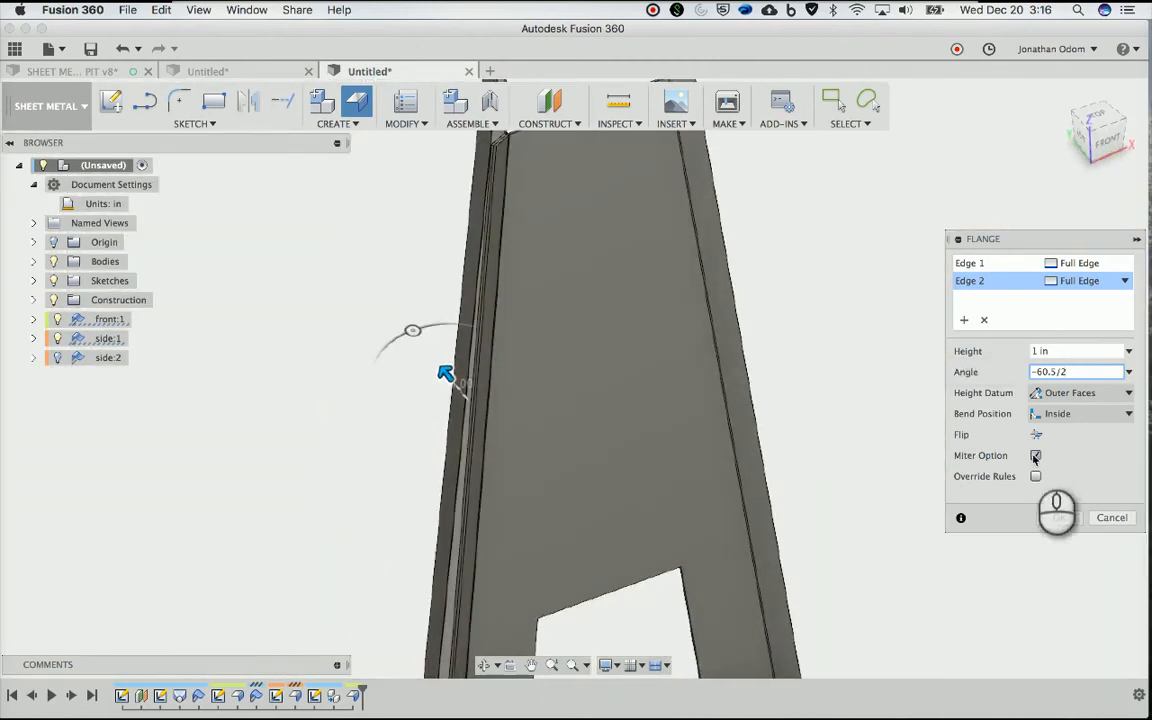
{"action": "left_click", "coordinate": [1060, 517]}
Show the second side panel again
{"action": "scroll", "coordinate": [905, 370], "scroll_direction": "right", "scroll_amount": 5, "text": "shift"}
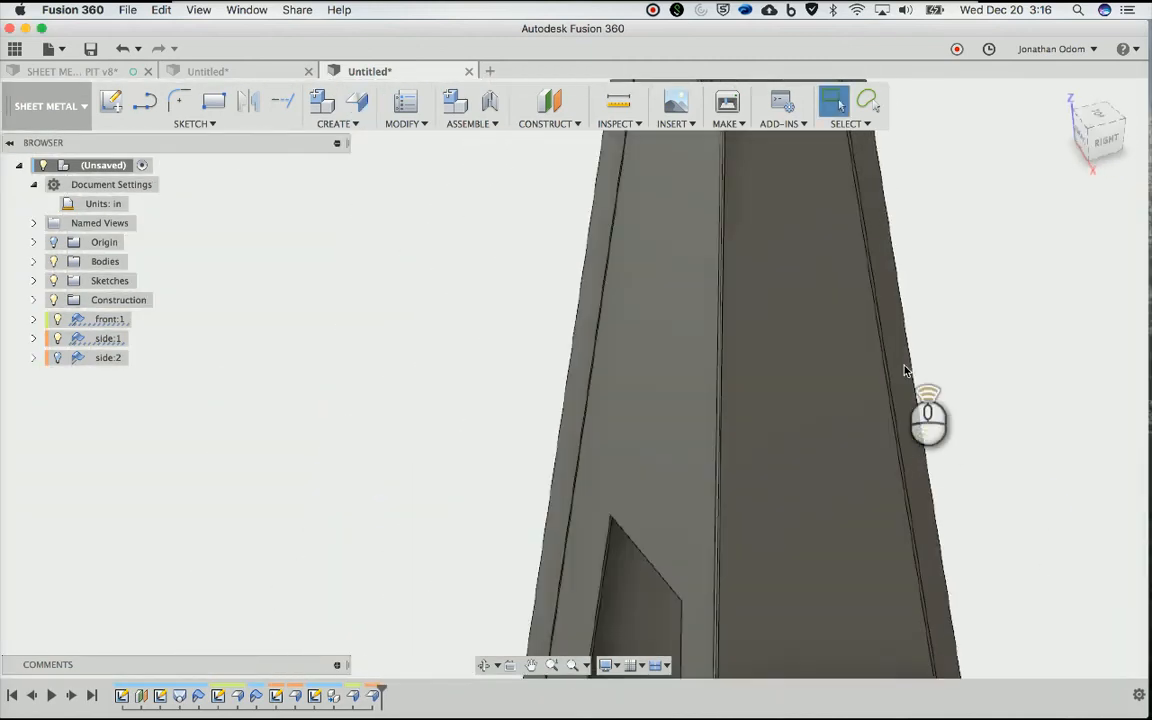
{"action": "scroll", "coordinate": [905, 370], "scroll_direction": "right", "scroll_amount": 3, "text": "shift"}
{"action": "left_click", "coordinate": [58, 358]}
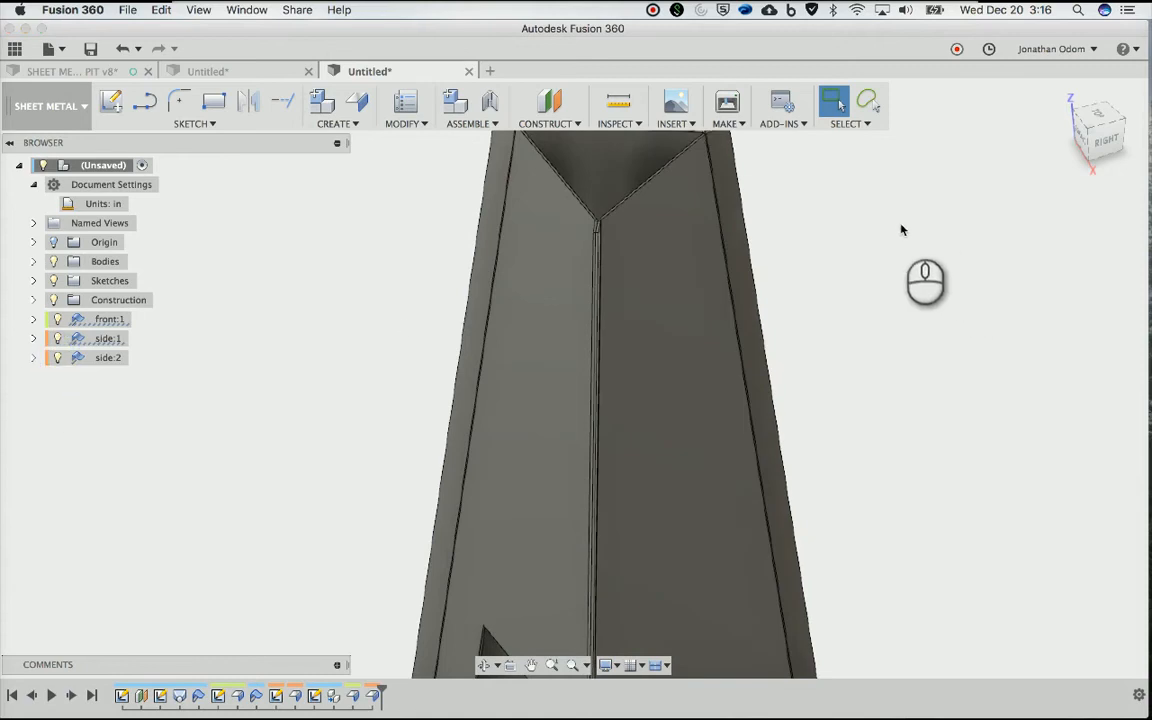
Examine how the flanged panels fit together around the whole fire pit and at the front opening
{"action": "scroll", "coordinate": [901, 229], "scroll_direction": "right", "scroll_amount": 4, "text": "shift"}
{"action": "scroll", "coordinate": [901, 229], "scroll_direction": "down", "scroll_amount": 5}
{"action": "scroll", "coordinate": [901, 229], "scroll_direction": "left", "scroll_amount": 5, "text": "shift"}
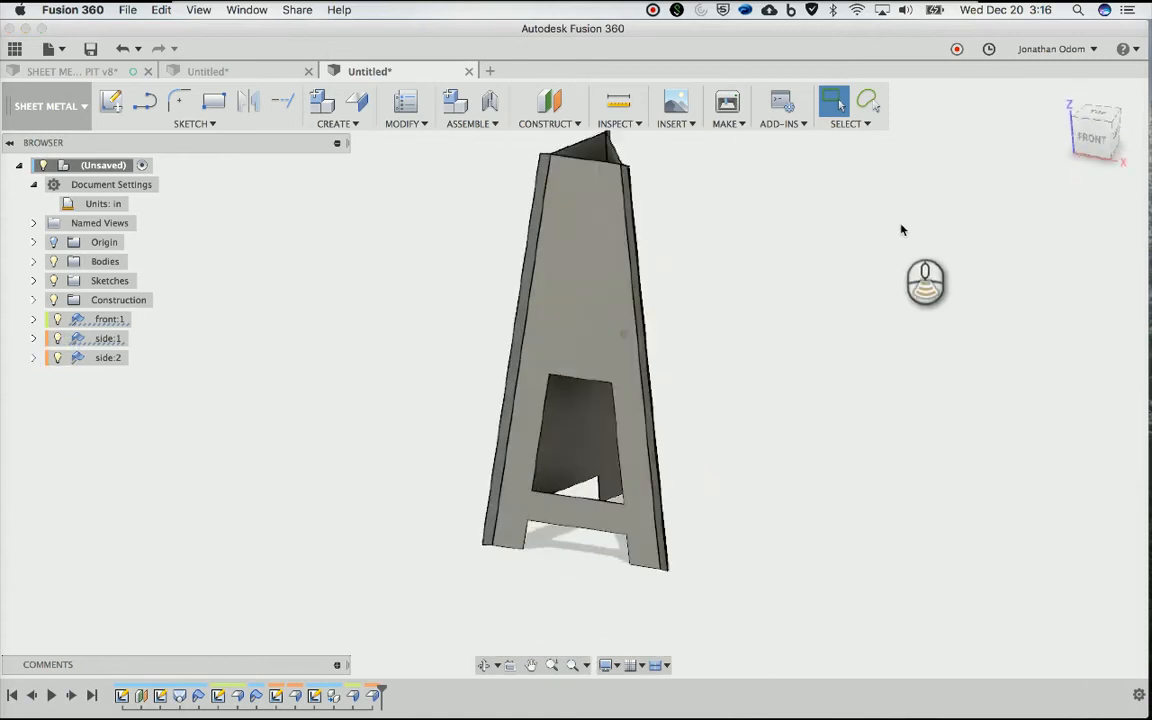
{"action": "scroll", "coordinate": [901, 229], "scroll_direction": "left", "scroll_amount": 2, "text": "shift"}
{"action": "scroll", "coordinate": [901, 229], "scroll_direction": "right", "scroll_amount": 4, "text": "shift"}
{"action": "scroll", "coordinate": [901, 229], "scroll_direction": "left", "scroll_amount": 2}
{"action": "scroll", "coordinate": [901, 229], "scroll_direction": "up", "scroll_amount": 3}
{"action": "scroll", "coordinate": [901, 229], "scroll_direction": "left", "scroll_amount": 4, "text": "shift"}
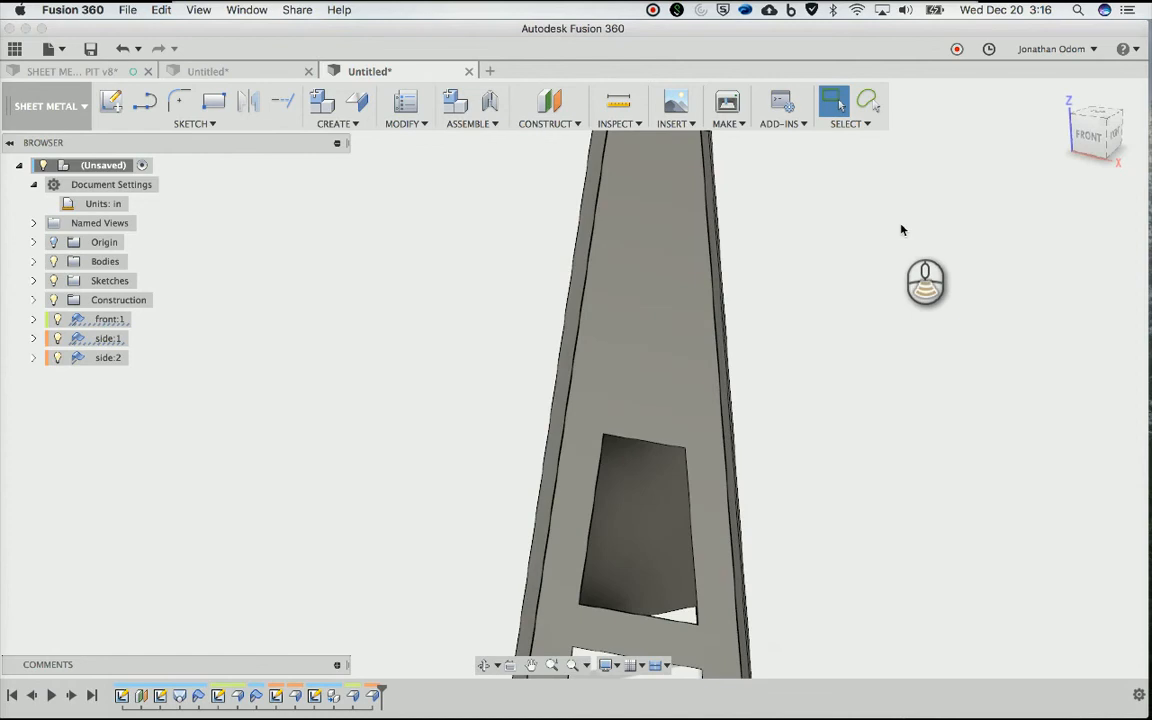
{"action": "scroll", "coordinate": [901, 229], "scroll_direction": "right", "scroll_amount": 2}
{"action": "scroll", "coordinate": [901, 227], "scroll_direction": "down", "scroll_amount": 4}
{"action": "scroll", "coordinate": [903, 226], "scroll_direction": "down", "scroll_amount": 2}
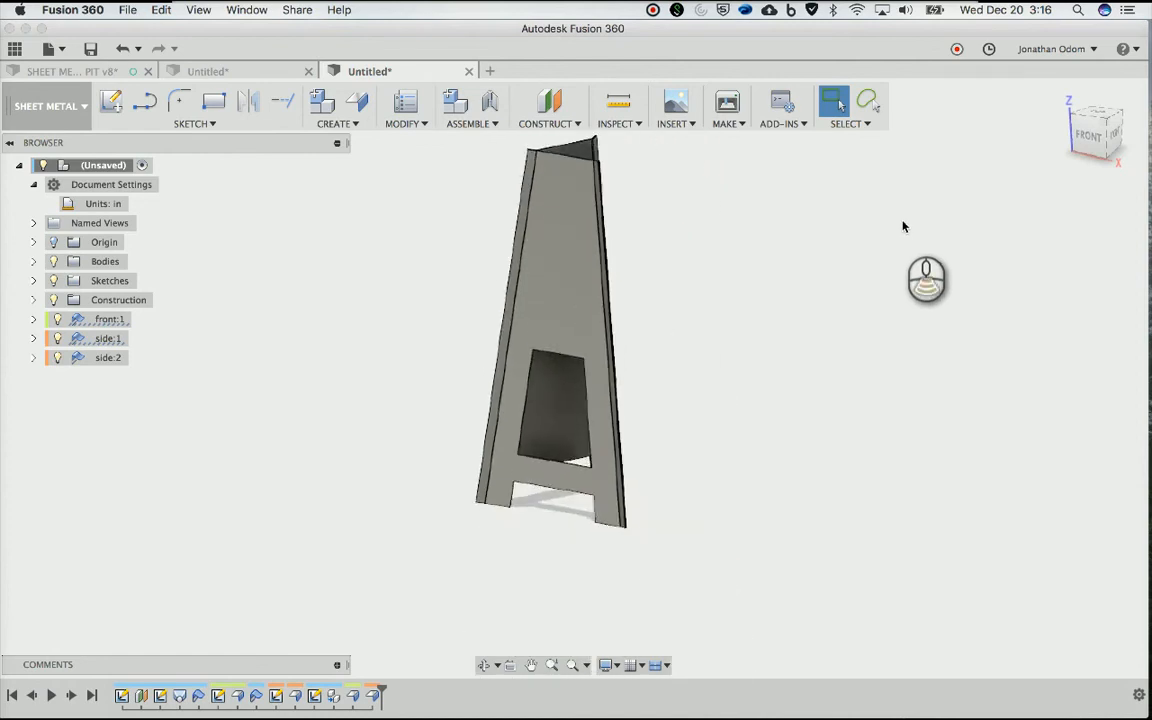
{"action": "scroll", "coordinate": [903, 226], "scroll_direction": "up", "scroll_amount": 5}
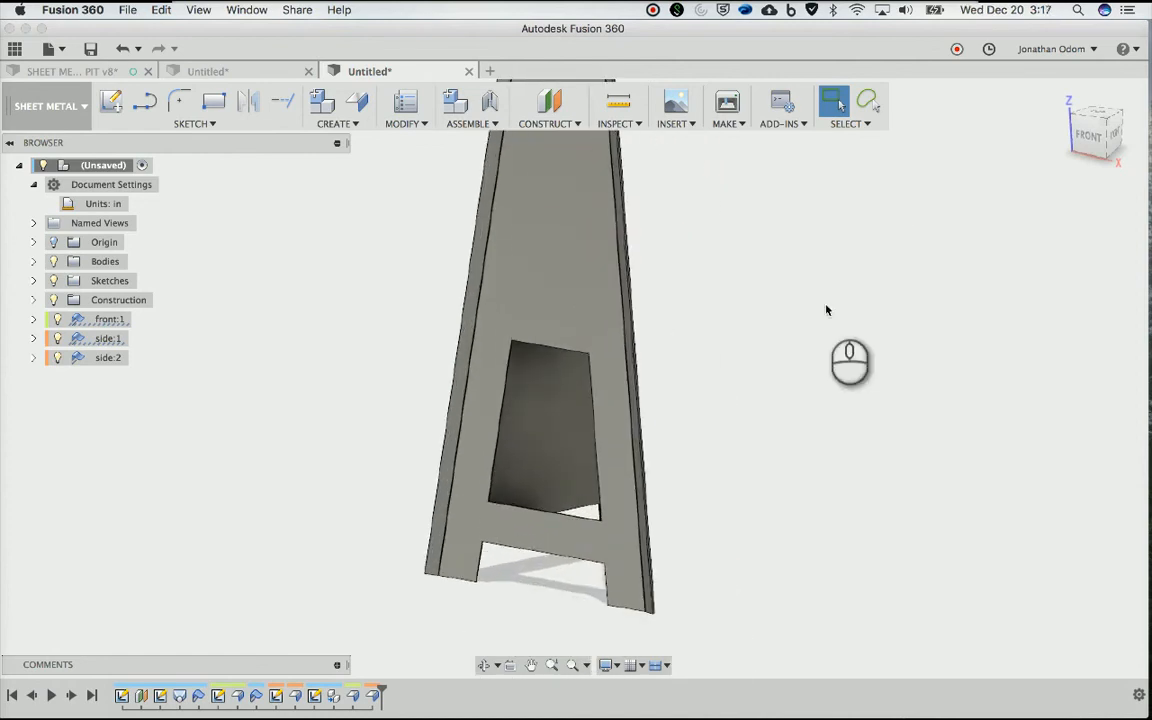
Create a construction plane offset 5.986-1 in above the XY plane, using the front opening's lower corner as the height reference
{"action": "left_click", "coordinate": [548, 102]}
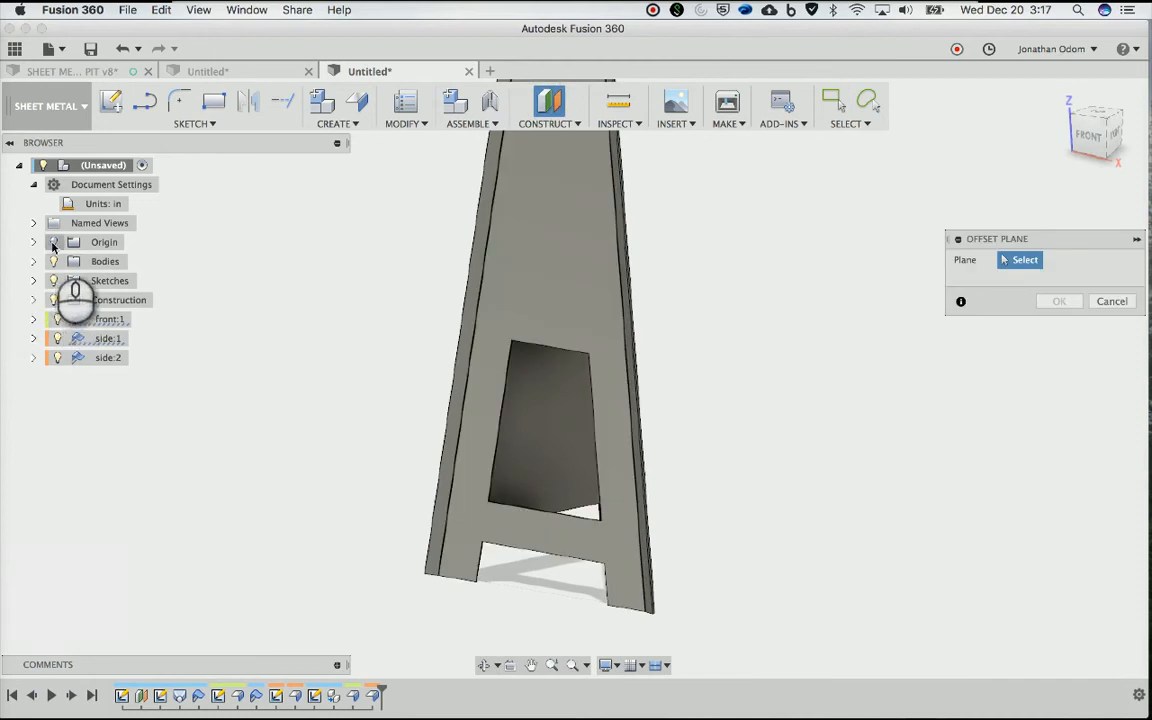
{"action": "left_click", "coordinate": [530, 567]}
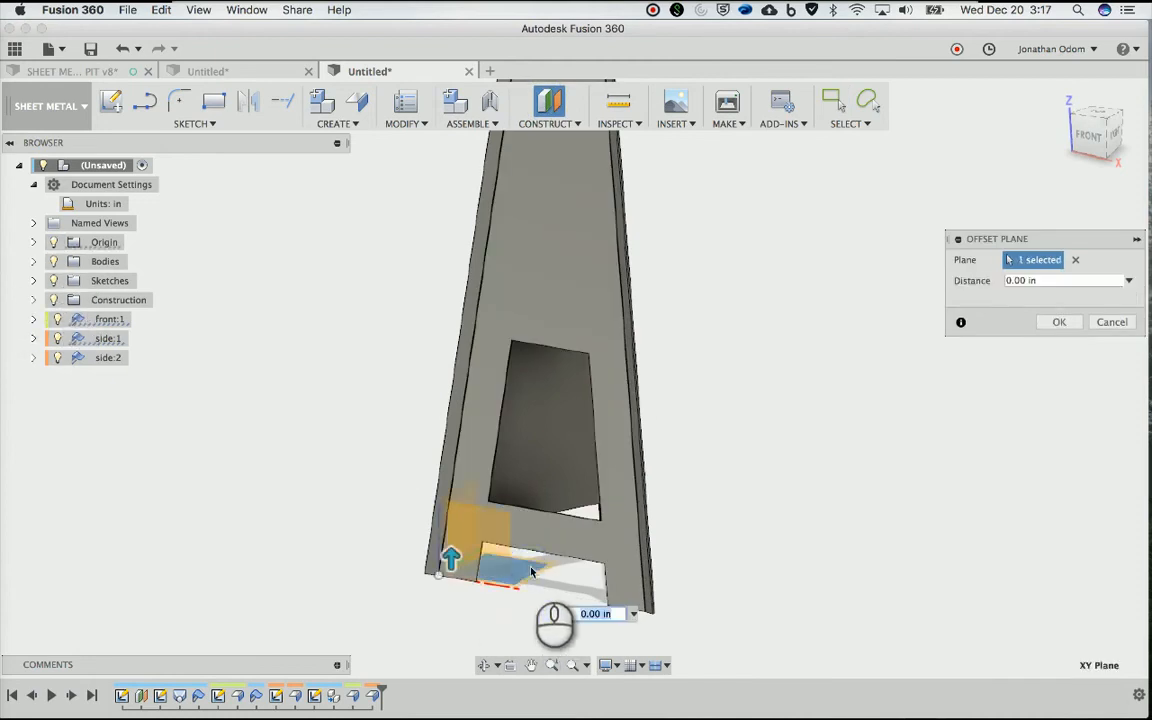
{"action": "scroll", "coordinate": [520, 540], "scroll_direction": "up", "scroll_amount": 5}
{"action": "scroll", "coordinate": [511, 515], "scroll_direction": "right", "scroll_amount": 8, "text": "shift"}
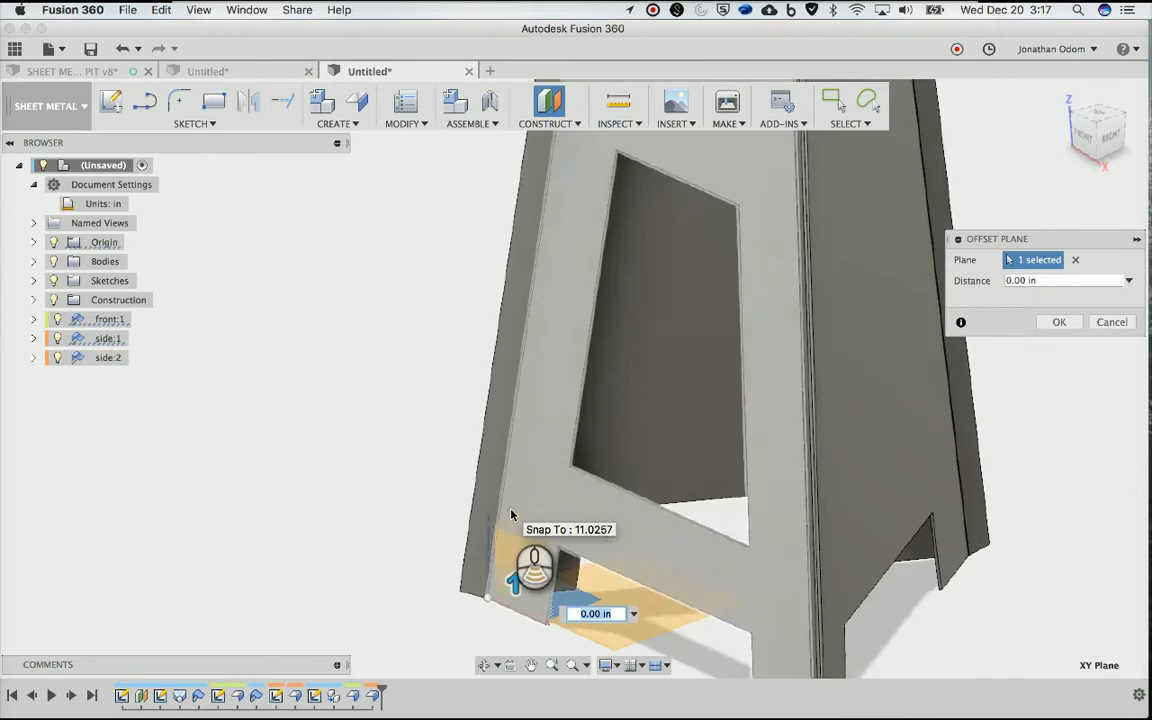
{"action": "scroll", "coordinate": [511, 515], "scroll_direction": "up", "scroll_amount": 3}
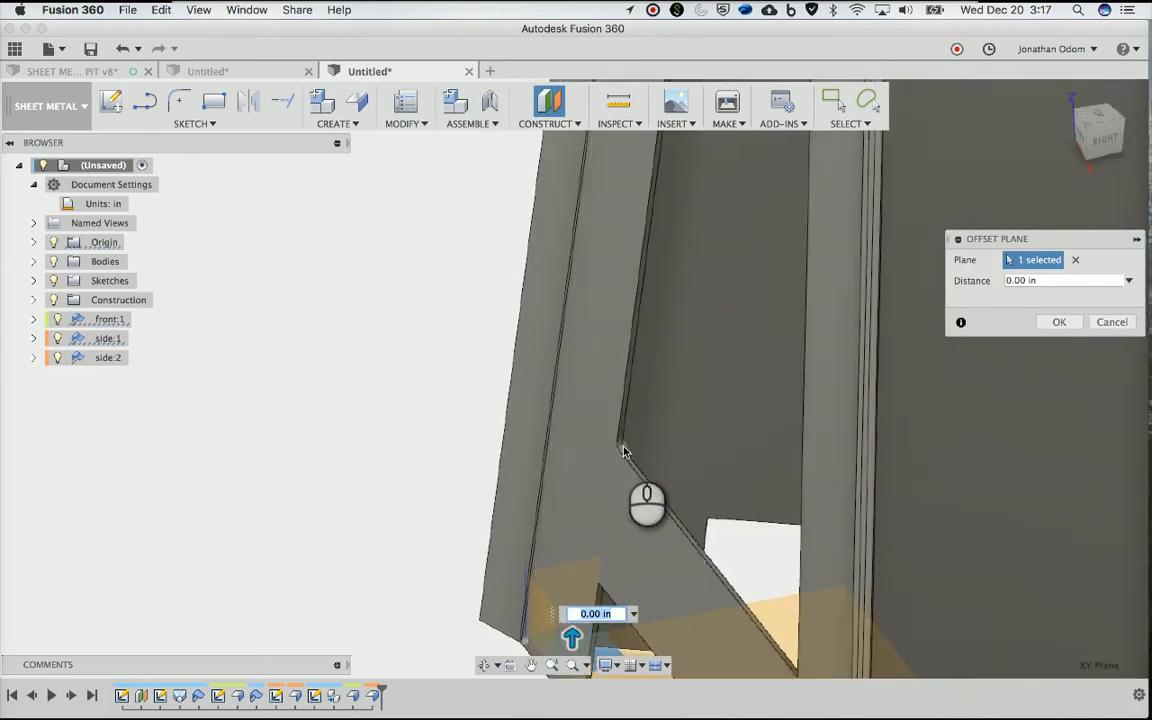
{"action": "left_click", "coordinate": [623, 450]}
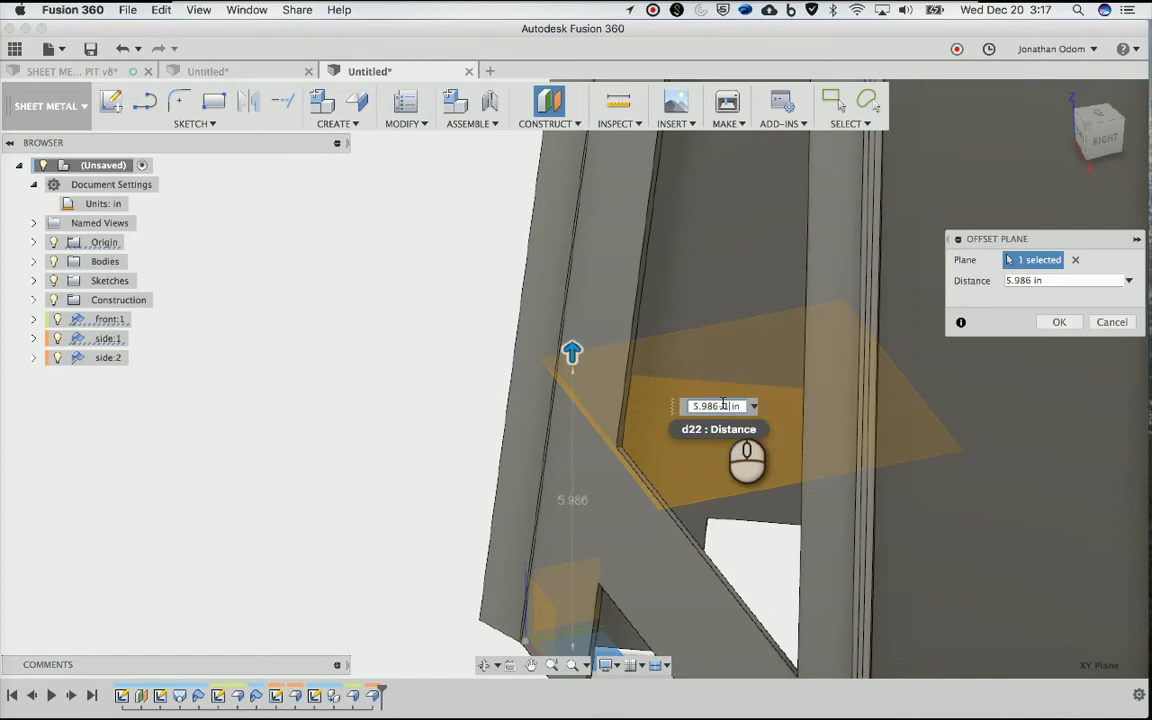
{"action": "key", "text": "Return"}
Create an empty sheet metal component named platform with the Steel (in) rule, and start a sketch on the new offset plane
{"action": "scroll", "coordinate": [723, 404], "scroll_direction": "left", "scroll_amount": 6, "text": "shift"}
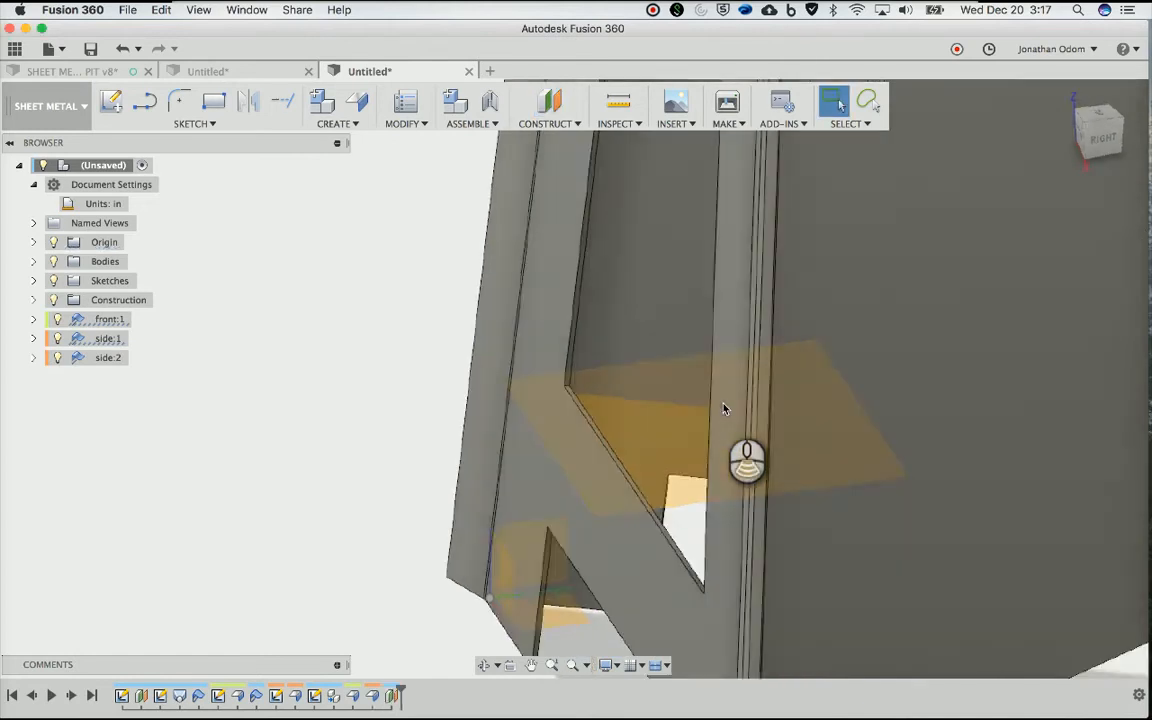
{"action": "scroll", "coordinate": [723, 405], "scroll_direction": "left", "scroll_amount": 3, "text": "shift"}
{"action": "scroll", "coordinate": [458, 380], "scroll_direction": "left", "scroll_amount": 3}
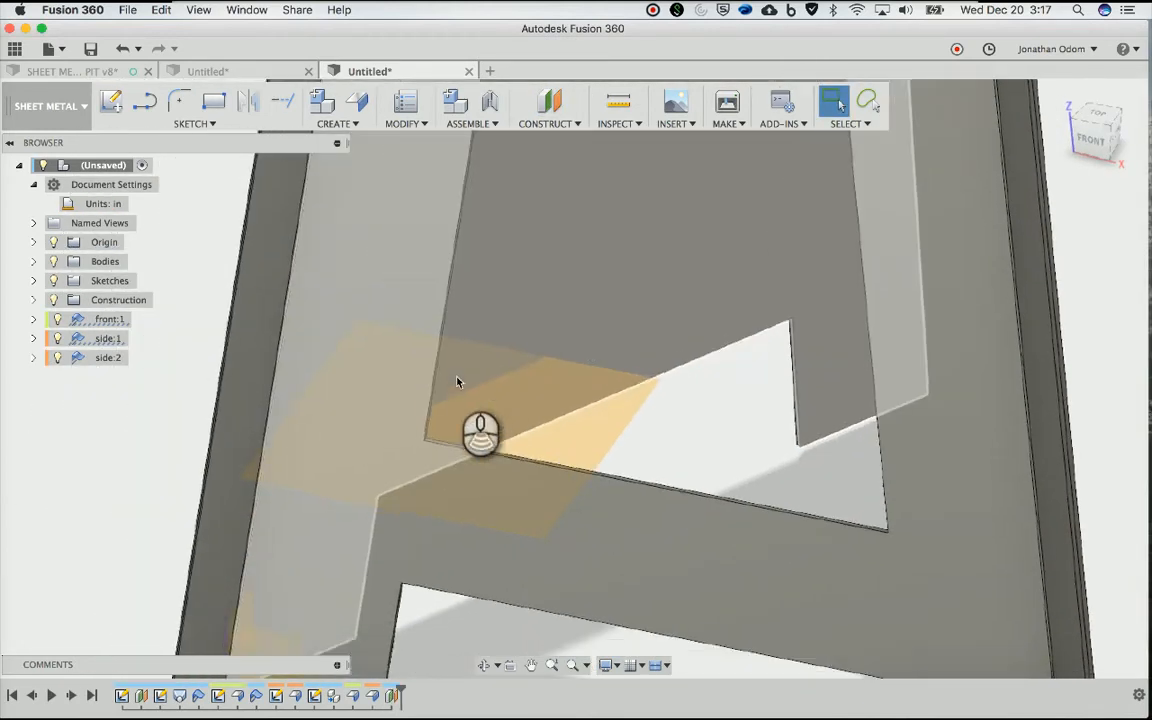
{"action": "left_click", "coordinate": [323, 103]}
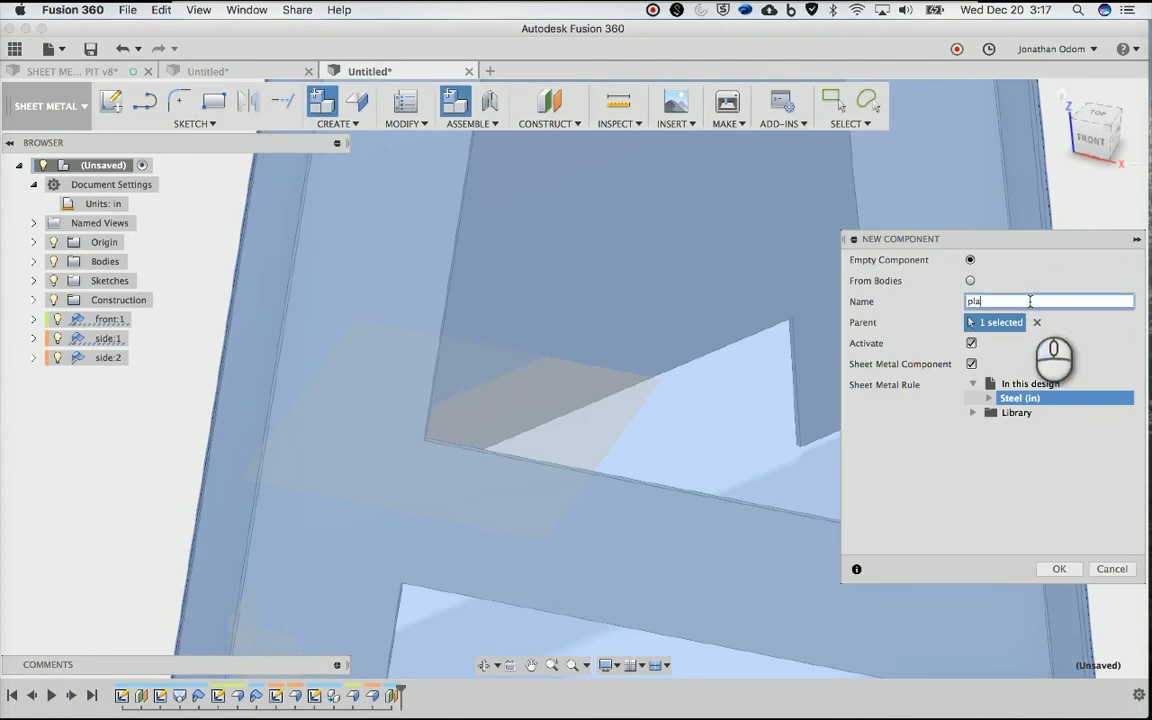
{"action": "key", "text": "Return"}
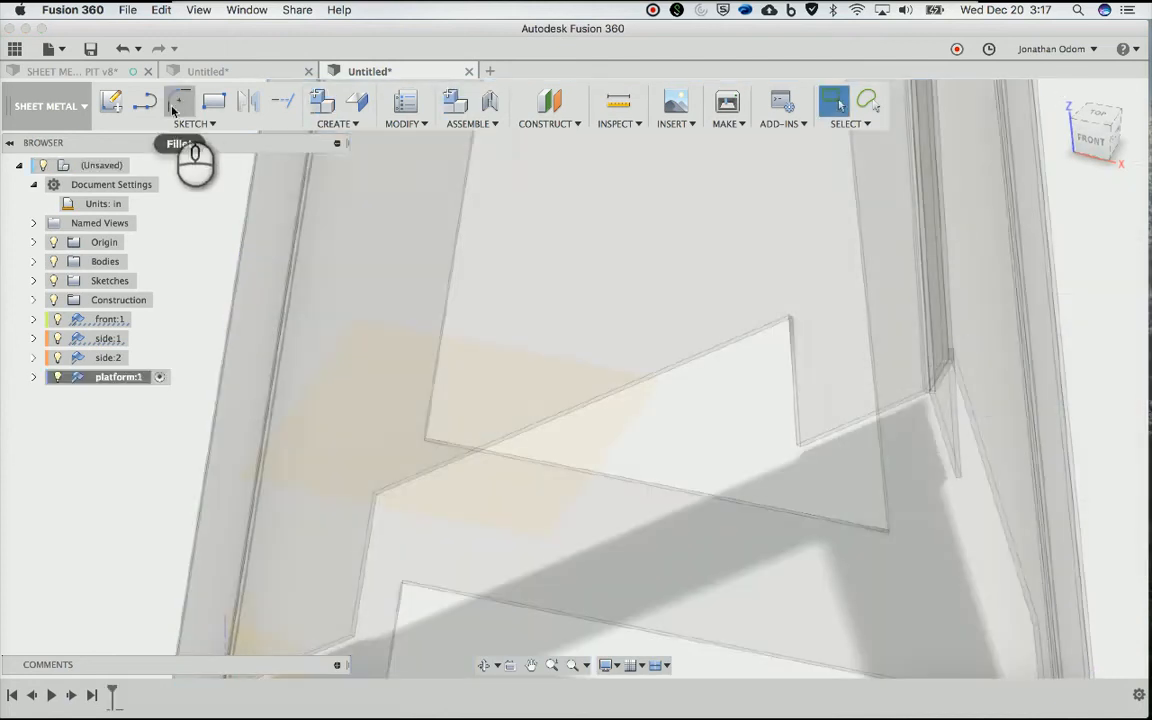
{"action": "left_click", "coordinate": [110, 105]}
{"action": "left_click", "coordinate": [566, 429]}
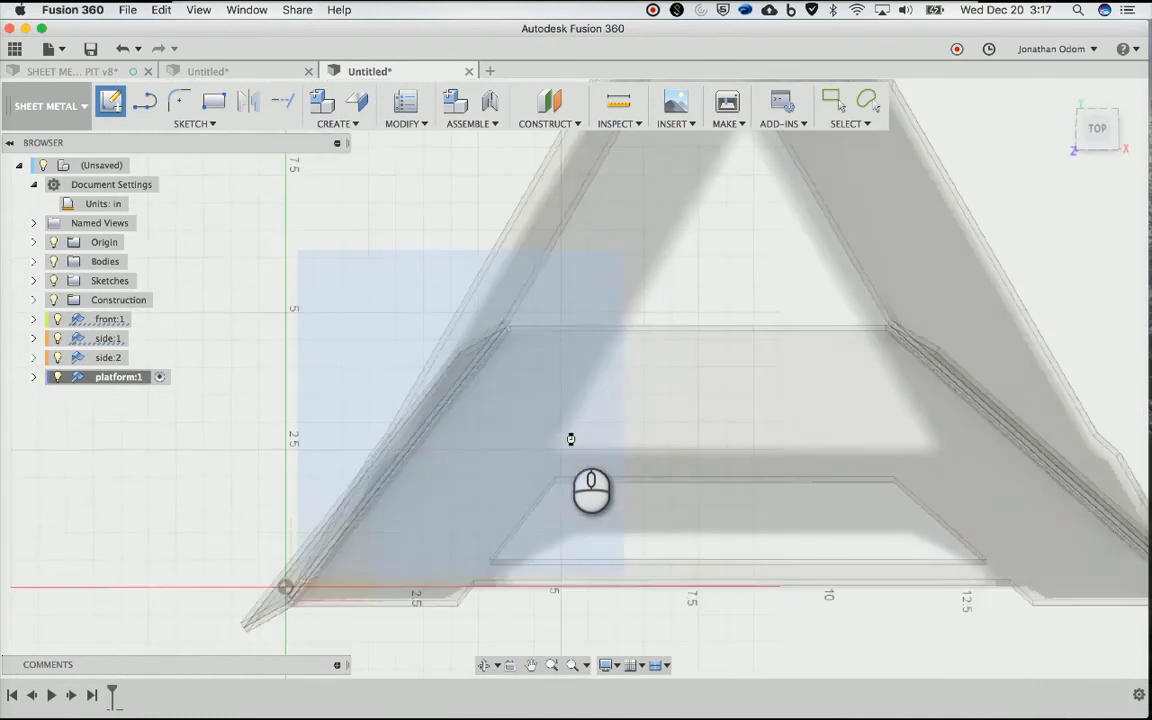
Intersect the inner faces of the front panel and both side panels with the platform sketch plane to form a triangular outline
{"action": "left_click", "coordinate": [203, 125]}
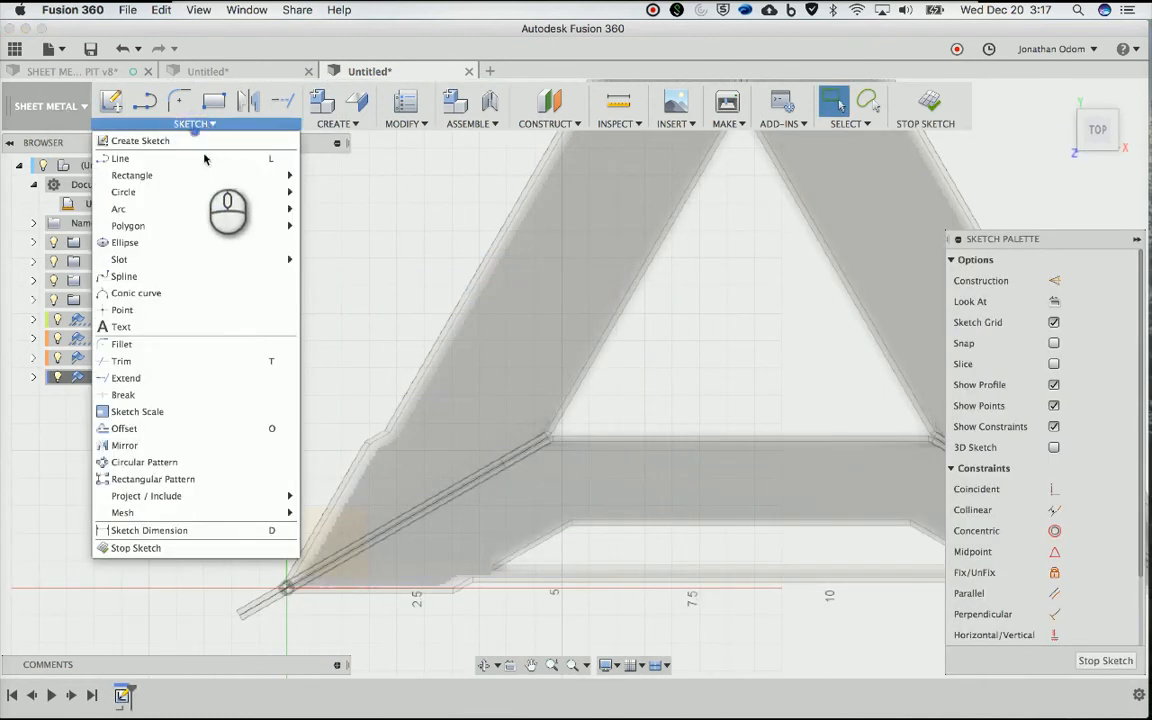
{"action": "mouse_move", "coordinate": [240, 498]}
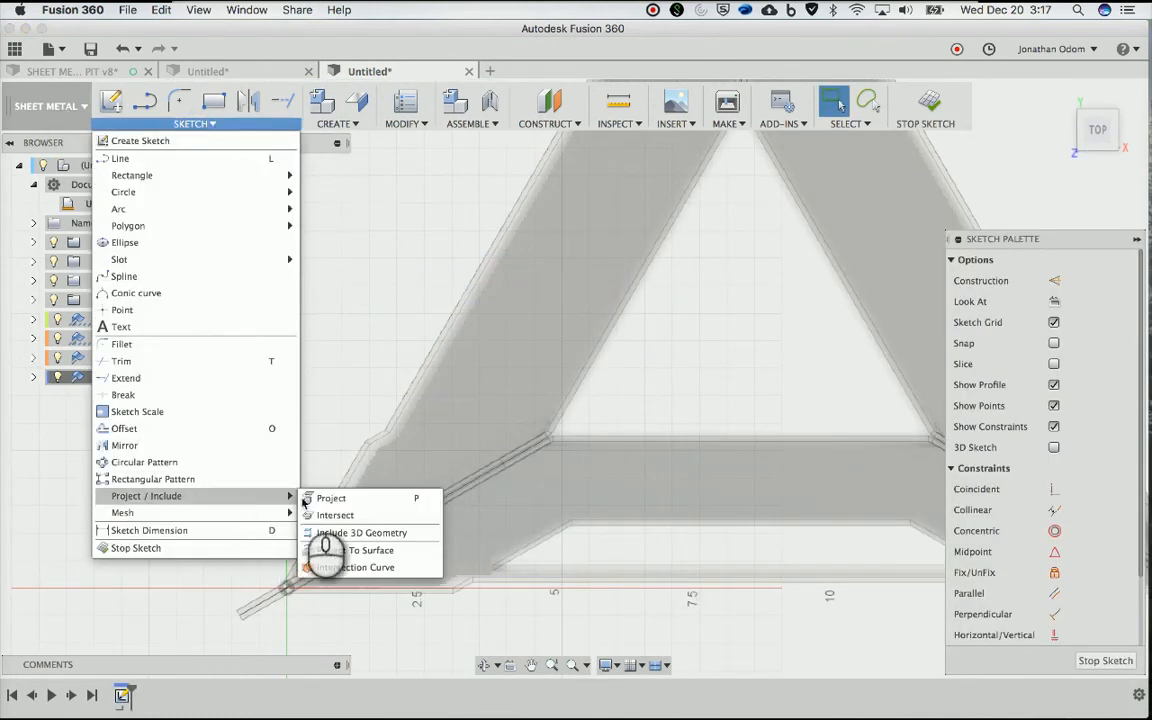
{"action": "left_click", "coordinate": [335, 515]}
{"action": "scroll", "coordinate": [699, 398], "scroll_direction": "up", "scroll_amount": 5}
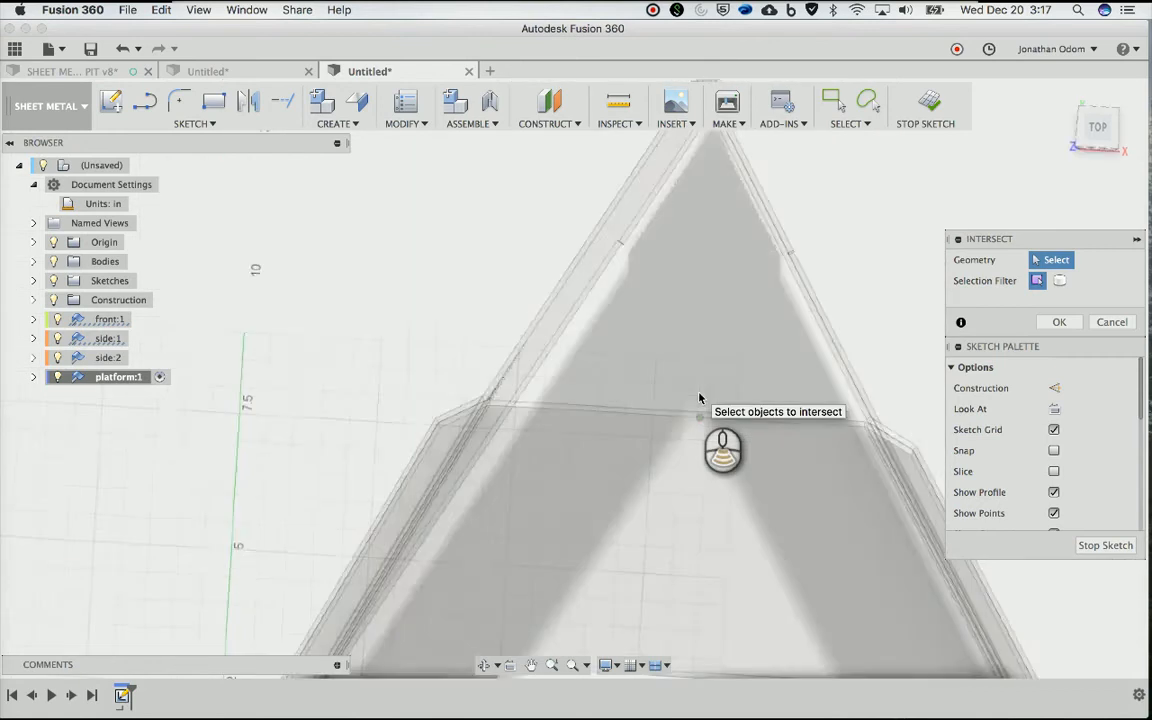
{"action": "scroll", "coordinate": [699, 398], "scroll_direction": "down", "scroll_amount": 5, "text": "shift"}
{"action": "scroll", "coordinate": [724, 340], "scroll_direction": "down", "scroll_amount": 5}
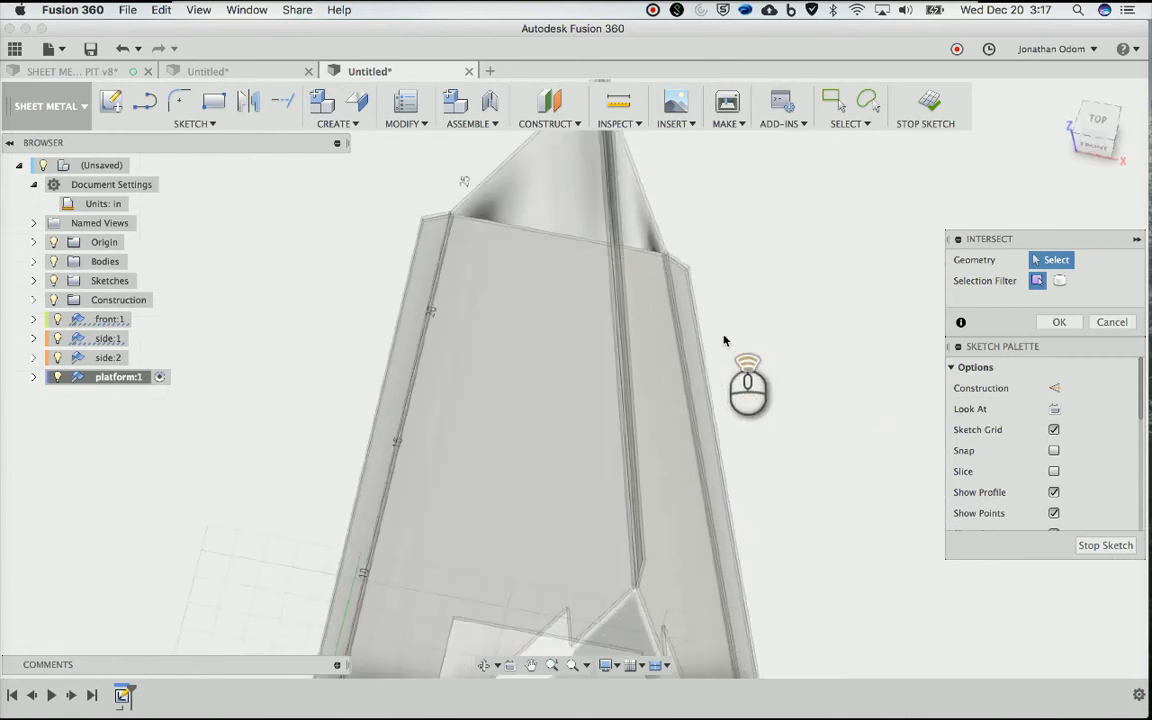
{"action": "scroll", "coordinate": [727, 340], "scroll_direction": "up", "scroll_amount": 2}
{"action": "scroll", "coordinate": [704, 244], "scroll_direction": "up", "scroll_amount": 6}
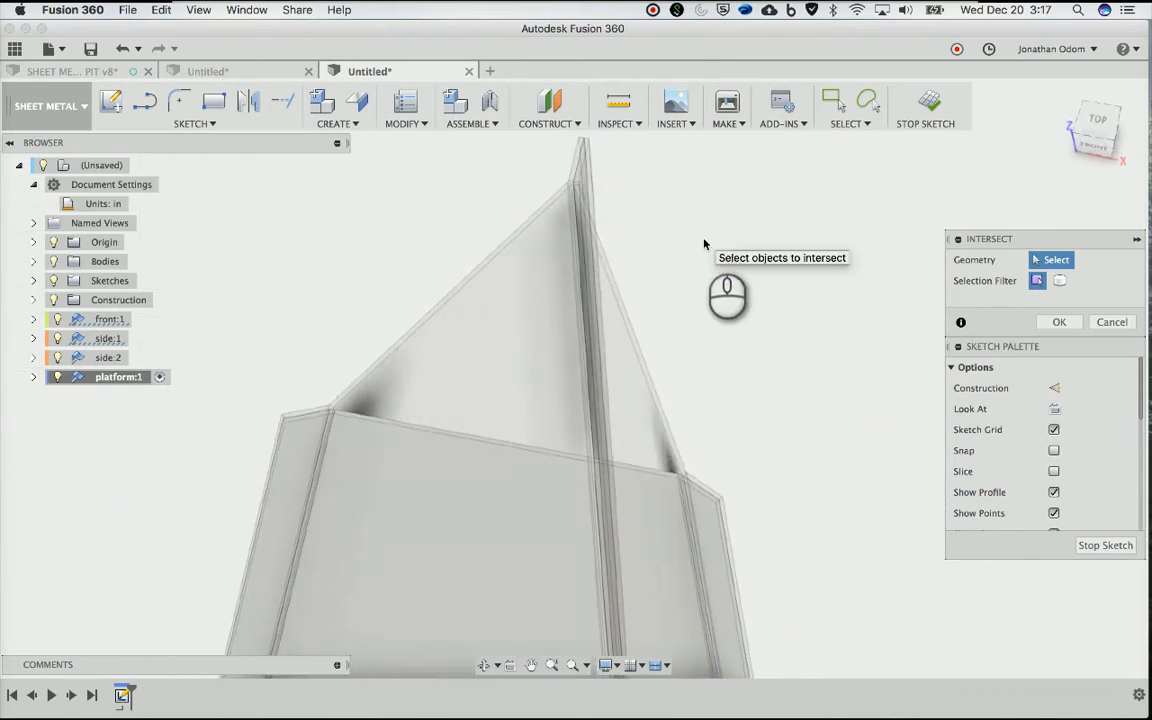
{"action": "scroll", "coordinate": [704, 244], "scroll_direction": "up", "scroll_amount": 2}
{"action": "left_click", "coordinate": [540, 316]}
{"action": "scroll", "coordinate": [540, 318], "scroll_direction": "left", "scroll_amount": 5, "text": "shift"}
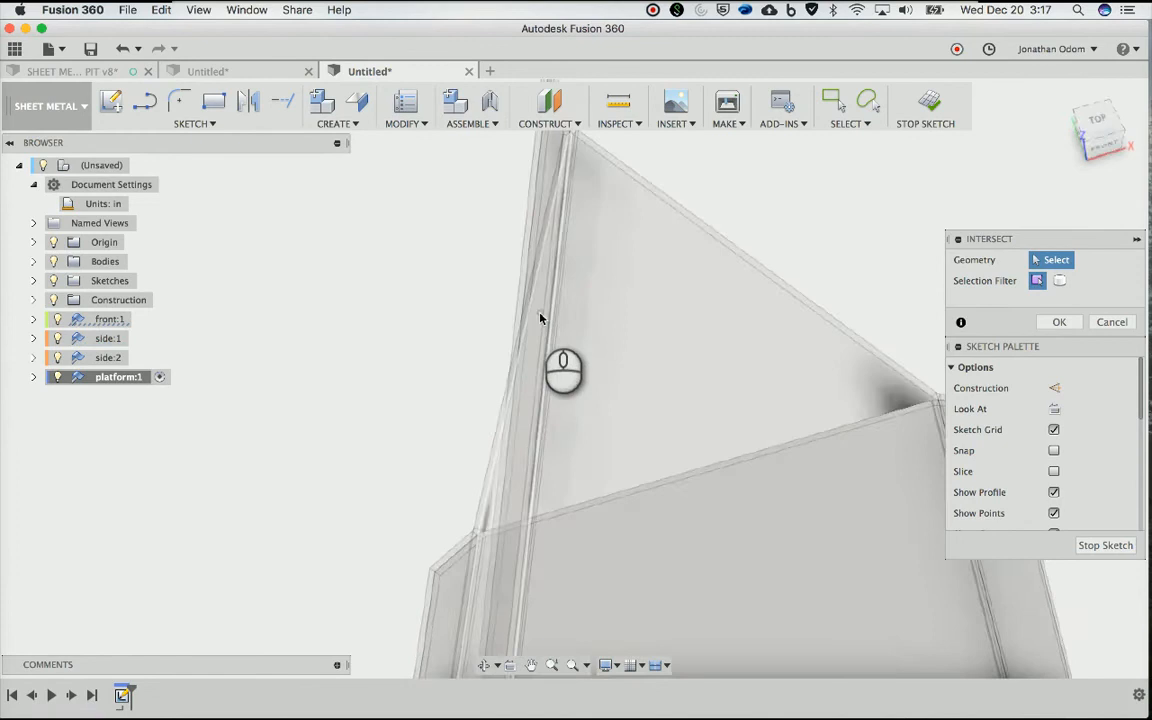
{"action": "left_click", "coordinate": [672, 294]}
{"action": "scroll", "coordinate": [672, 295], "scroll_direction": "down", "scroll_amount": 4, "text": "shift"}
{"action": "scroll", "coordinate": [672, 295], "scroll_direction": "up", "scroll_amount": 4, "text": "shift"}
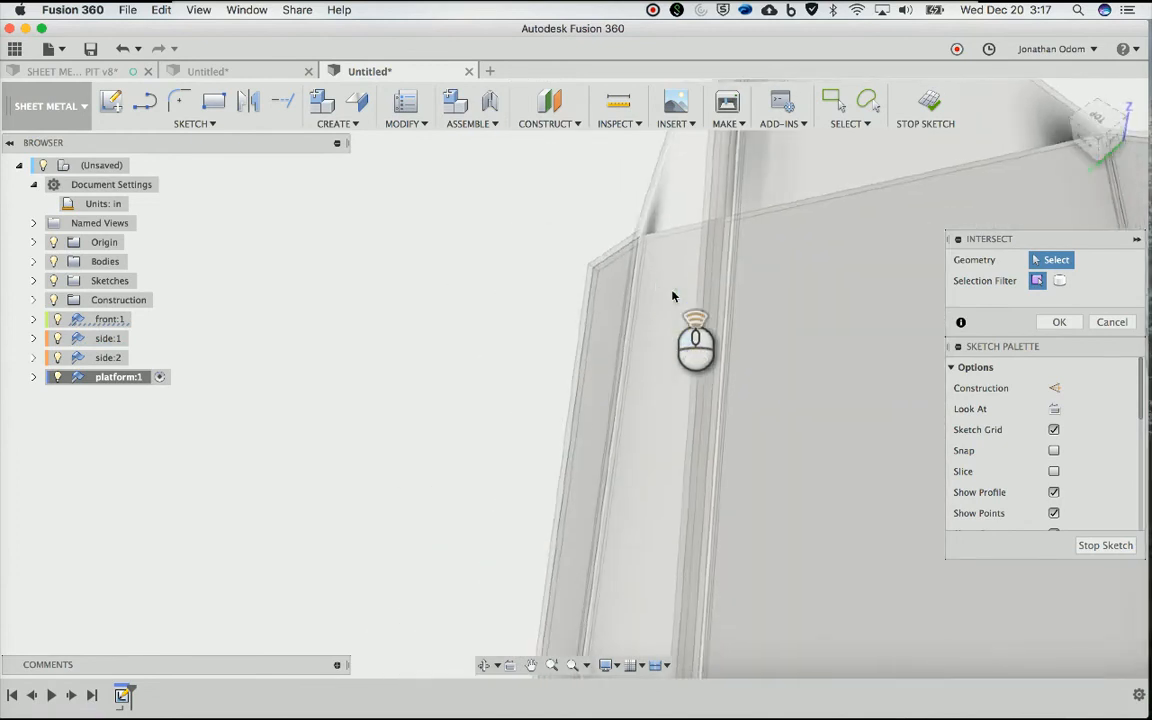
{"action": "scroll", "coordinate": [672, 295], "scroll_direction": "right", "scroll_amount": 4}
{"action": "left_click", "coordinate": [679, 225]}
{"action": "scroll", "coordinate": [679, 227], "scroll_direction": "down", "scroll_amount": 5}
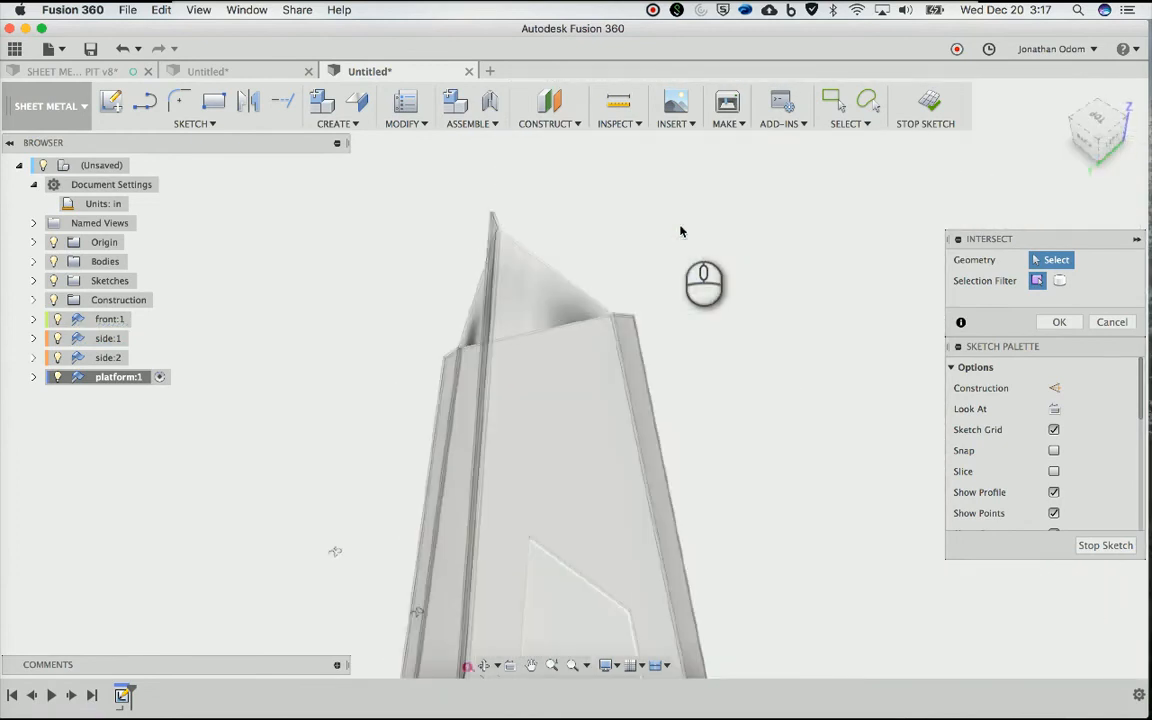
{"action": "scroll", "coordinate": [681, 231], "scroll_direction": "down", "scroll_amount": 3}
{"action": "scroll", "coordinate": [681, 231], "scroll_direction": "up", "scroll_amount": 5}
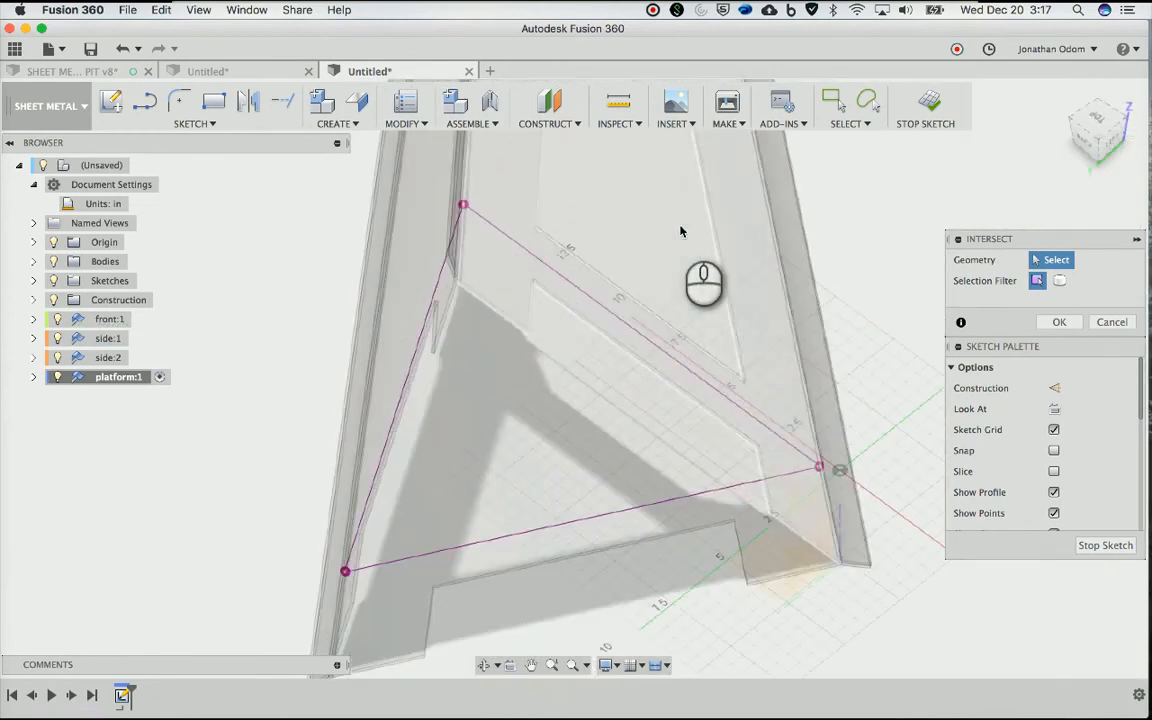
{"action": "left_click", "coordinate": [1062, 322]}
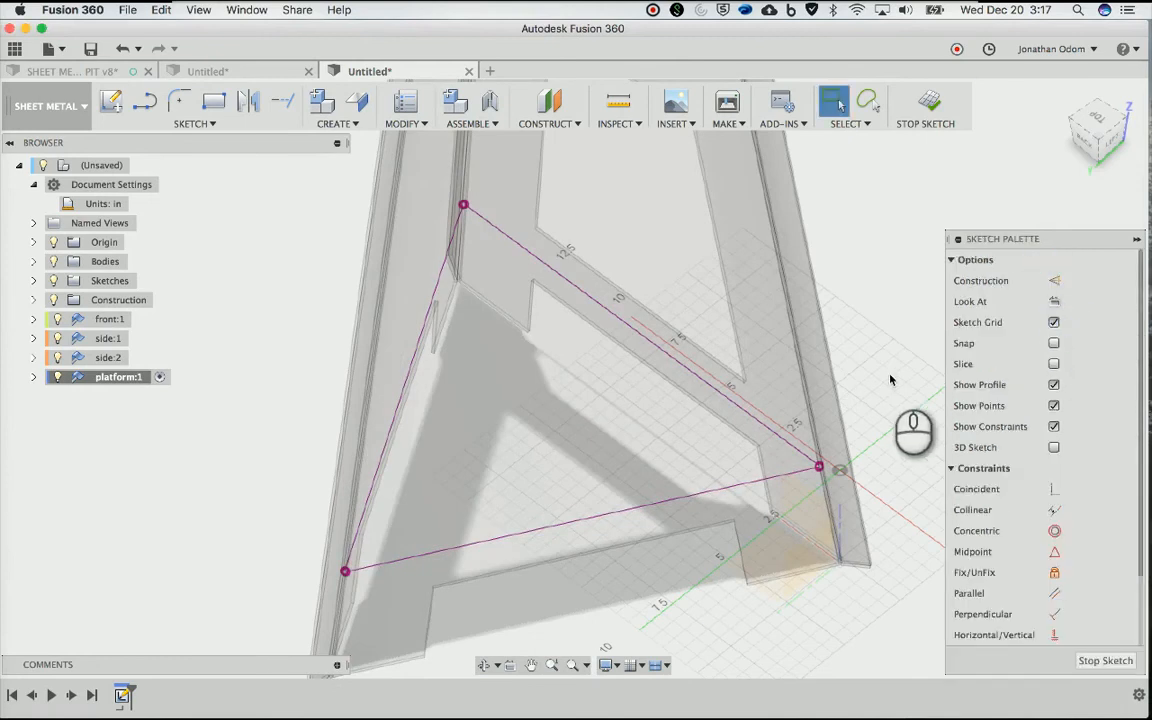
Close the three corner gaps of the triangular outline with short lines about 0.054 in long, and finish the sketch
{"action": "scroll", "coordinate": [893, 378], "scroll_direction": "up", "scroll_amount": 5}
{"action": "scroll", "coordinate": [890, 380], "scroll_direction": "up", "scroll_amount": 6}
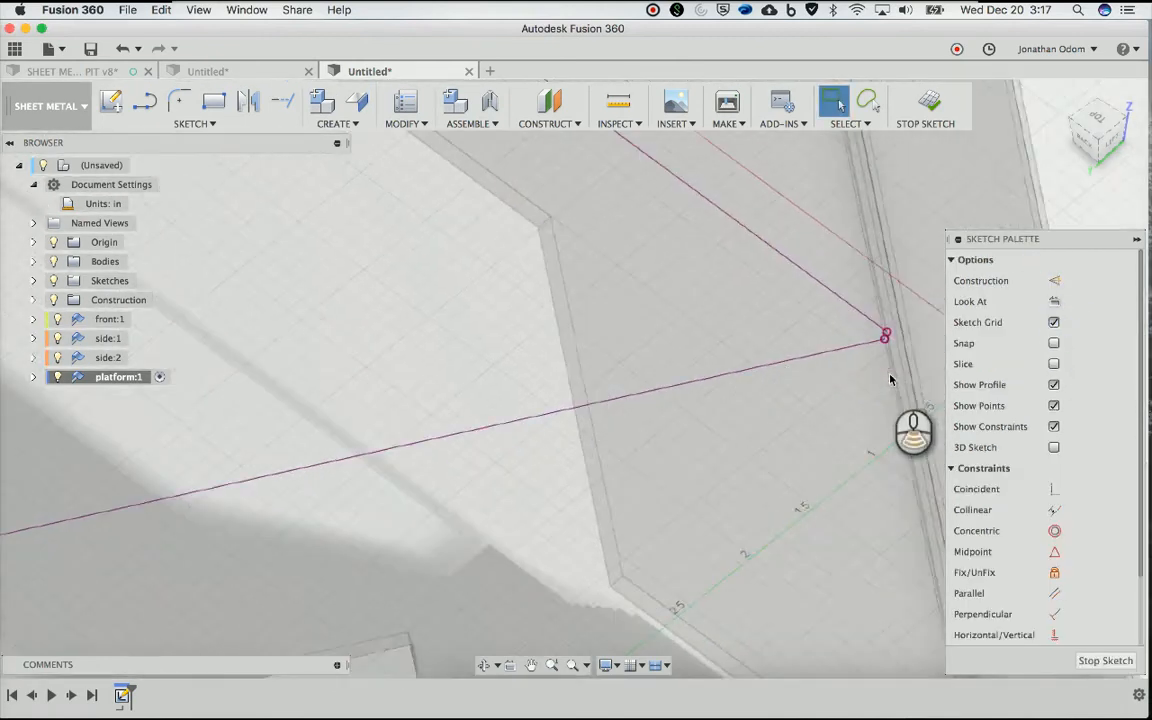
{"action": "middle_click_drag", "start_coordinate": [890, 378], "coordinate": [851, 386]}
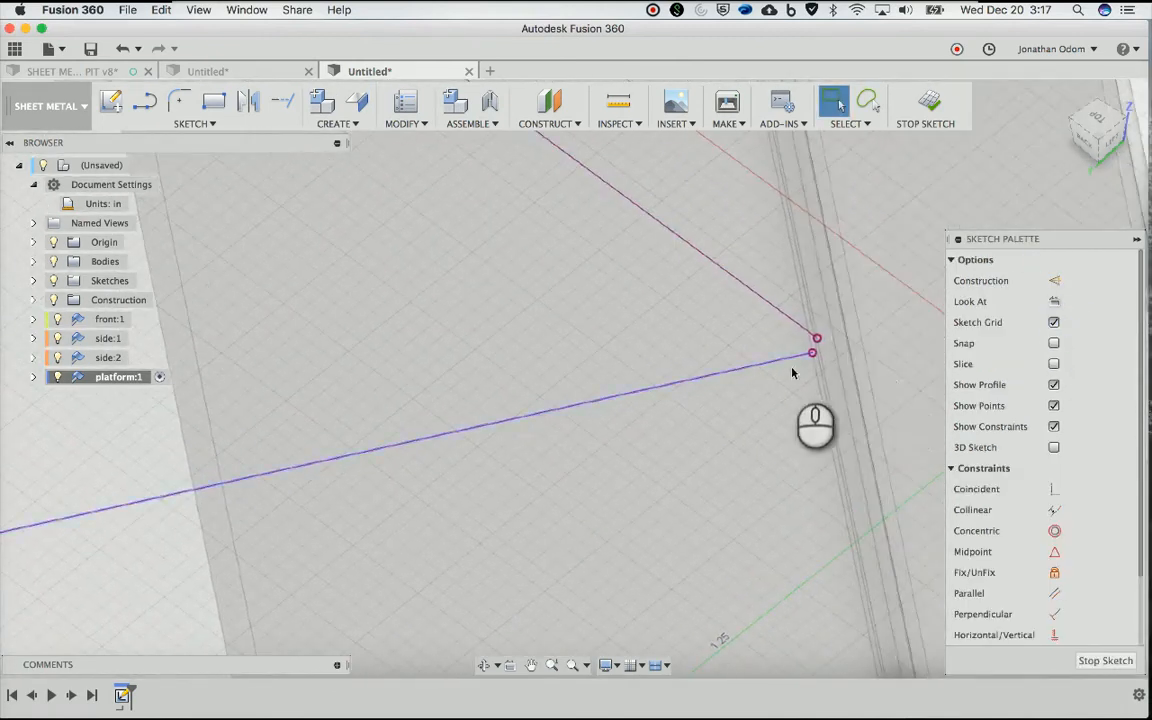
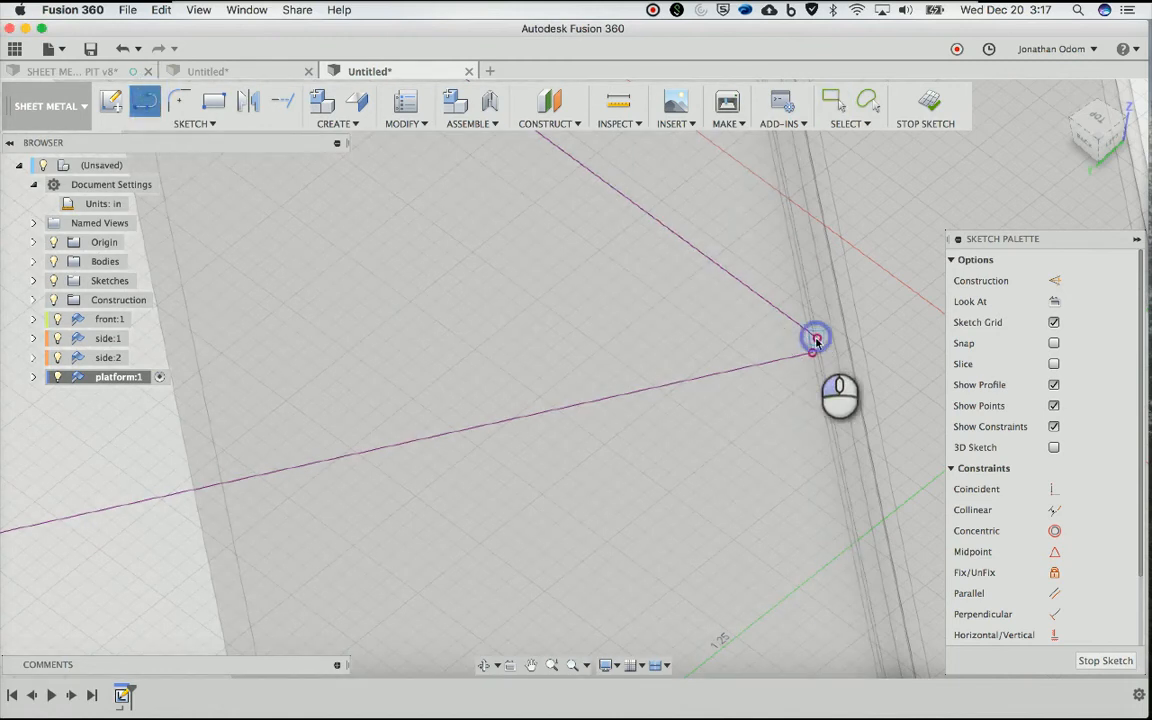
{"action": "scroll", "coordinate": [871, 298], "scroll_direction": "down", "scroll_amount": 8}
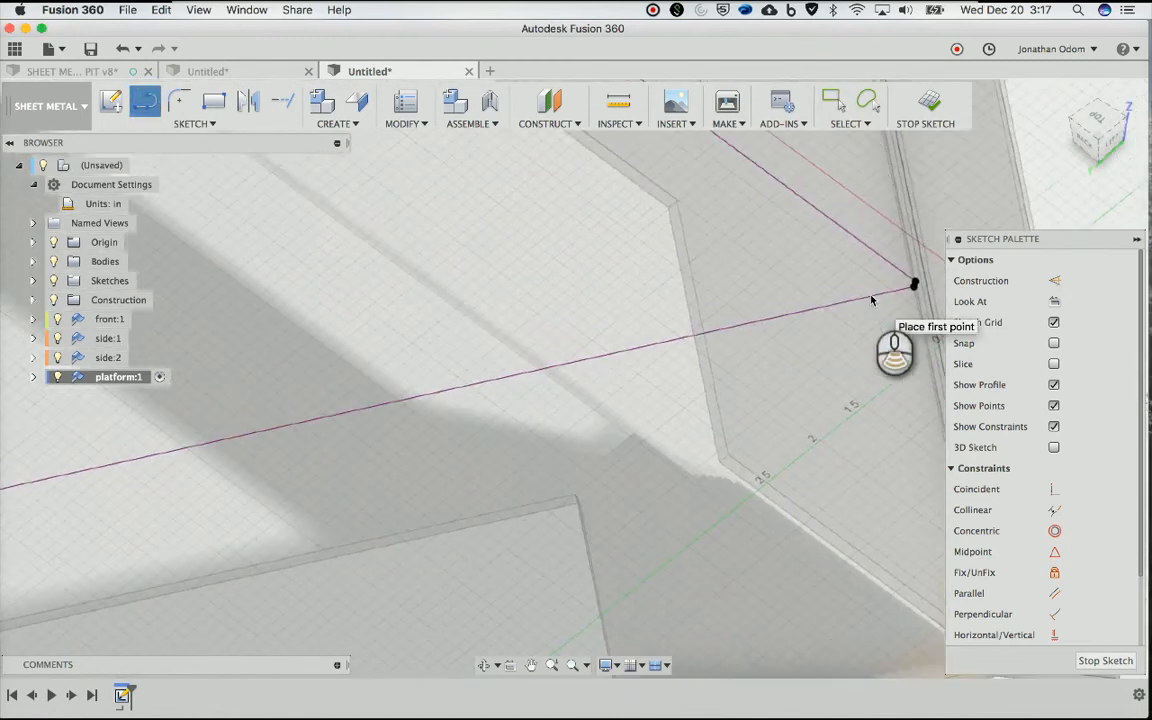
{"action": "scroll", "coordinate": [871, 298], "scroll_direction": "down", "scroll_amount": 5}
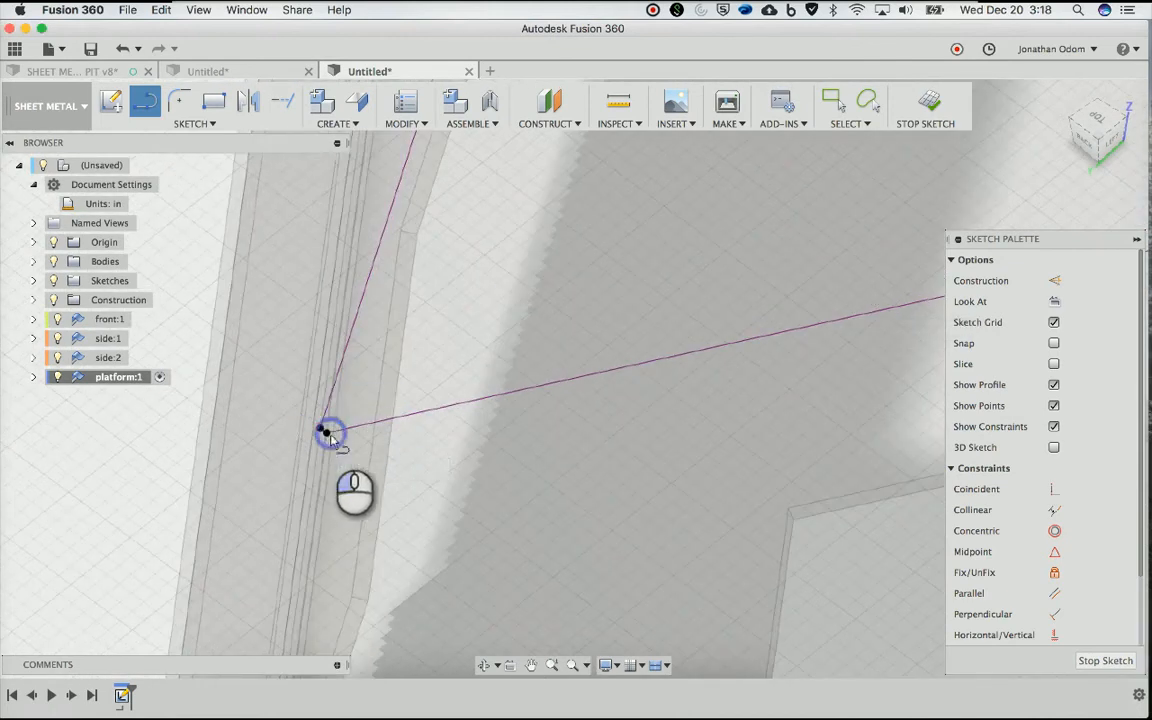
{"action": "scroll", "coordinate": [331, 437], "scroll_direction": "down", "scroll_amount": 10, "text": "shift"}
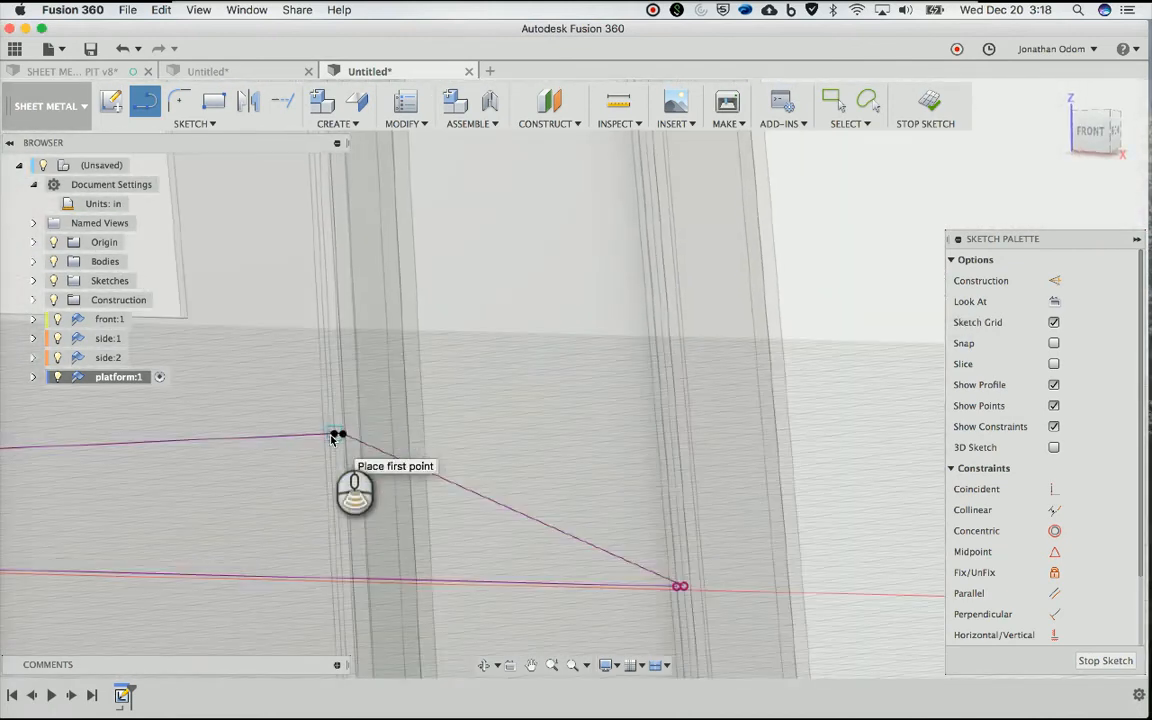
{"action": "scroll", "coordinate": [333, 437], "scroll_direction": "down", "scroll_amount": 3, "text": "shift"}
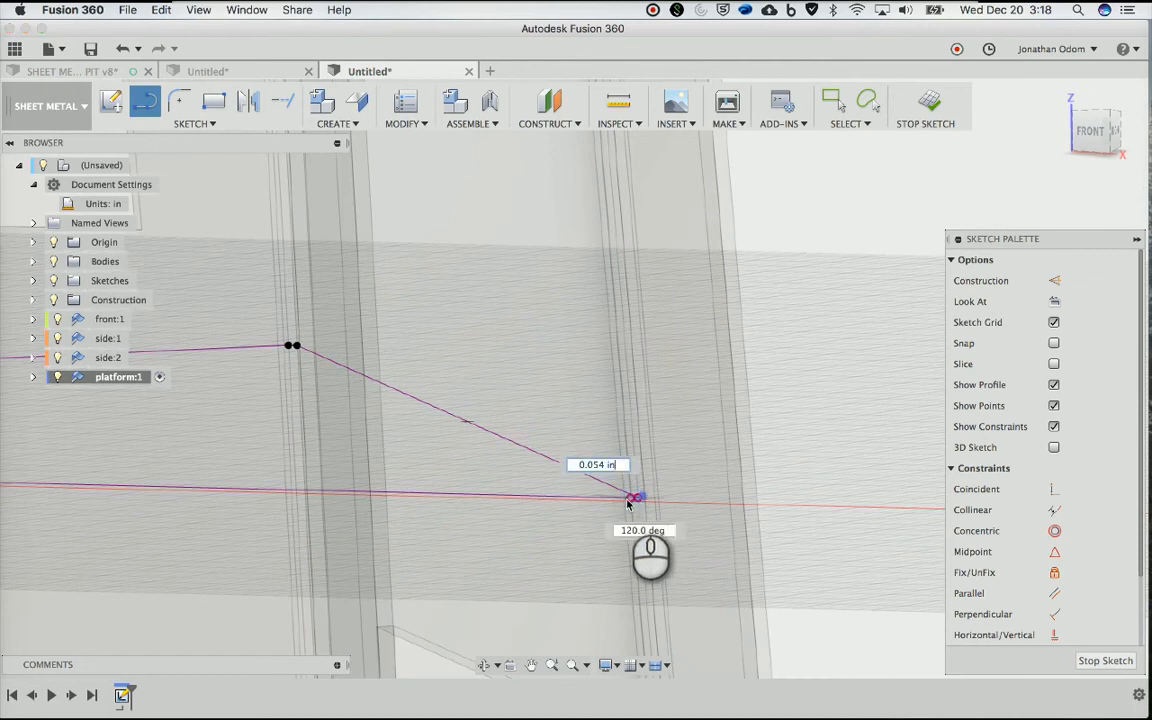
{"action": "scroll", "coordinate": [672, 477], "scroll_direction": "down", "scroll_amount": 10}
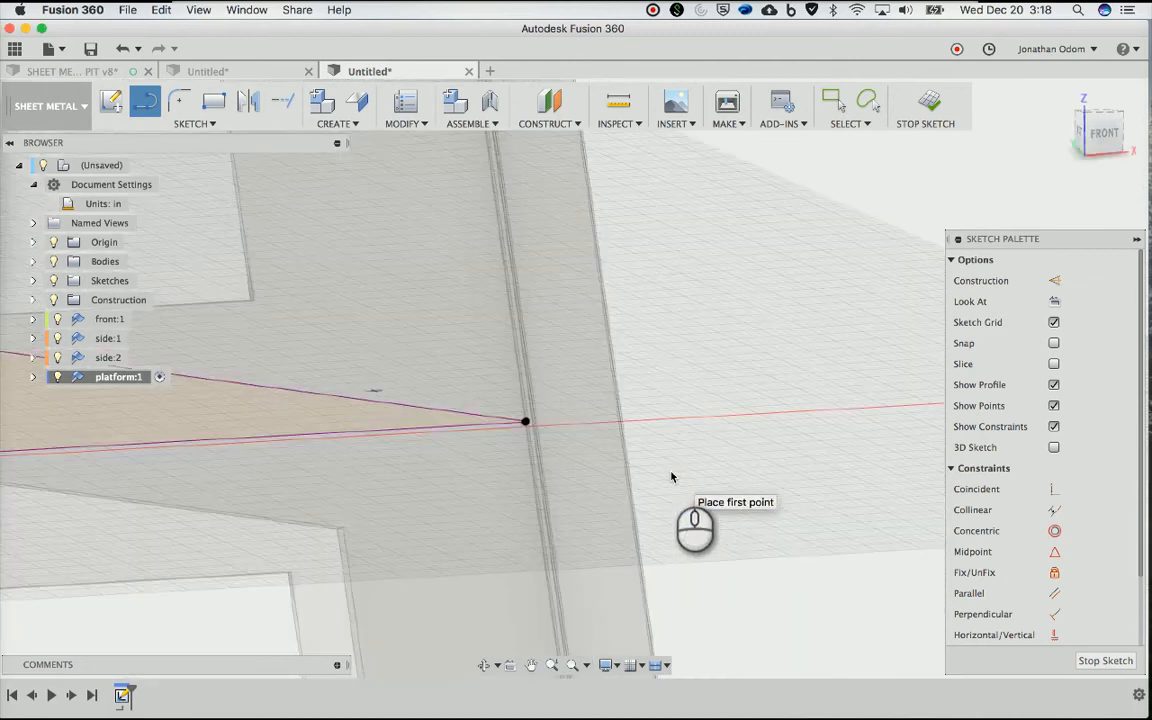
{"action": "scroll", "coordinate": [672, 477], "scroll_direction": "up", "scroll_amount": 5, "text": "shift"}
{"action": "scroll", "coordinate": [672, 477], "scroll_direction": "up", "scroll_amount": 4}
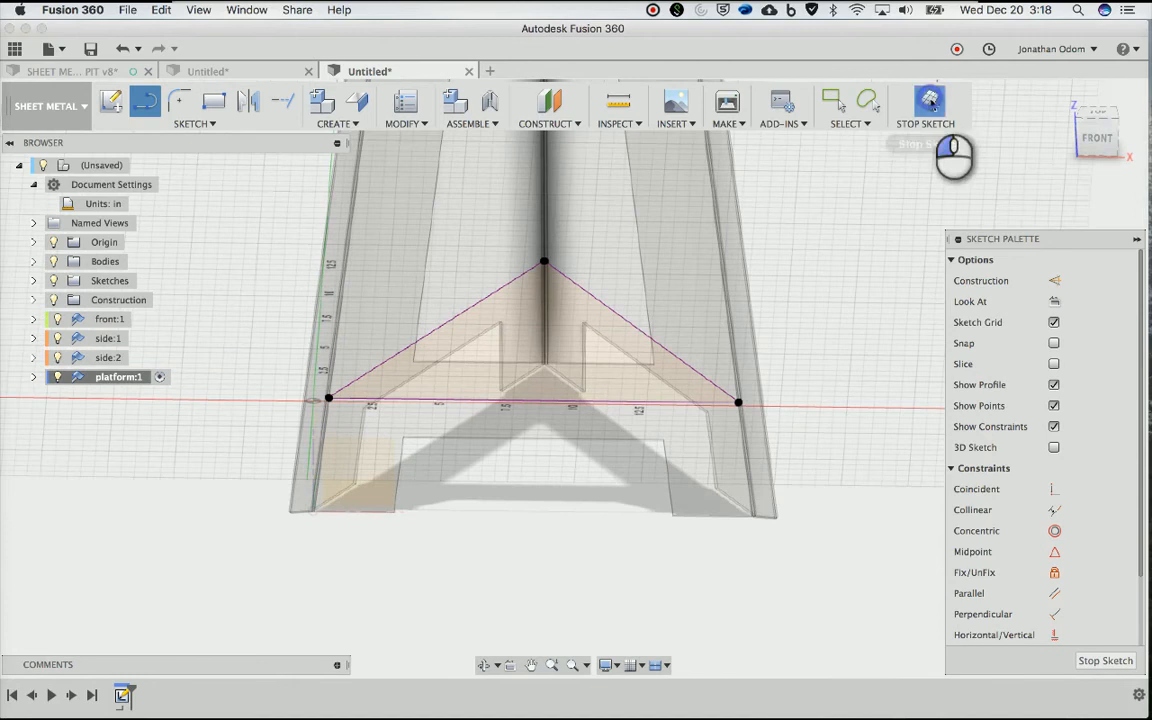
{"action": "left_click", "coordinate": [930, 101]}
Create the platform's base flange from the triangular profile as a new body, with the thickness on Side 2
{"action": "left_click", "coordinate": [357, 100]}
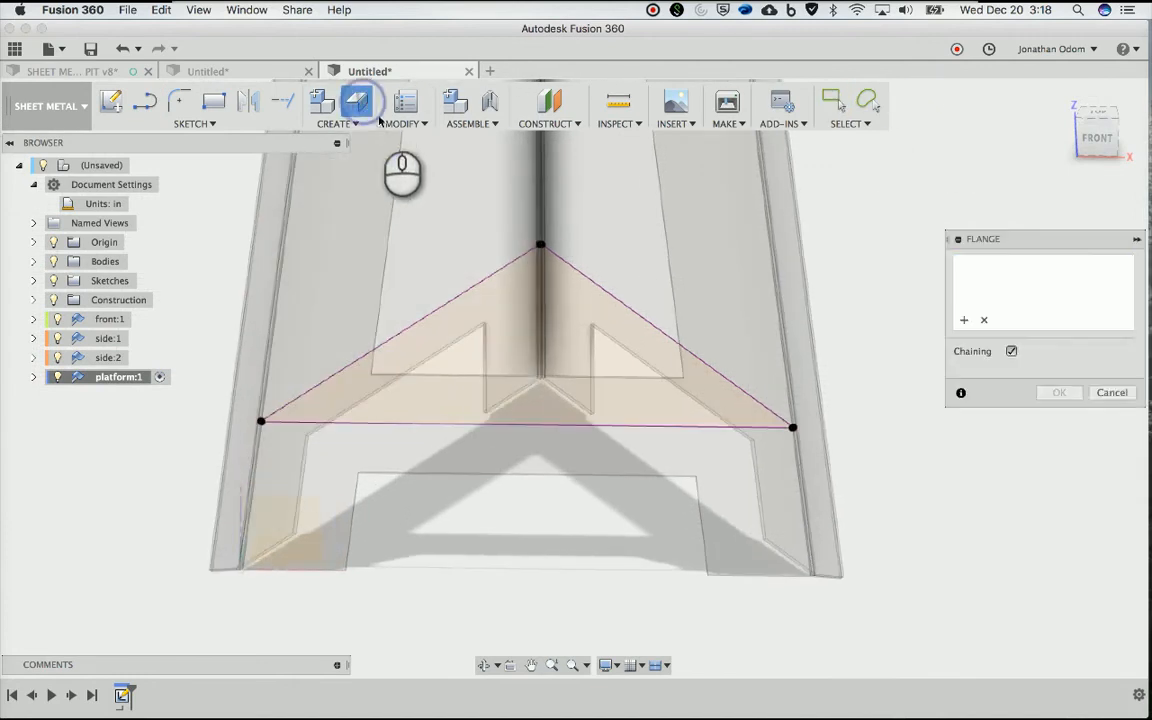
{"action": "left_click", "coordinate": [543, 295]}
{"action": "scroll", "coordinate": [545, 299], "scroll_direction": "up", "scroll_amount": 10}
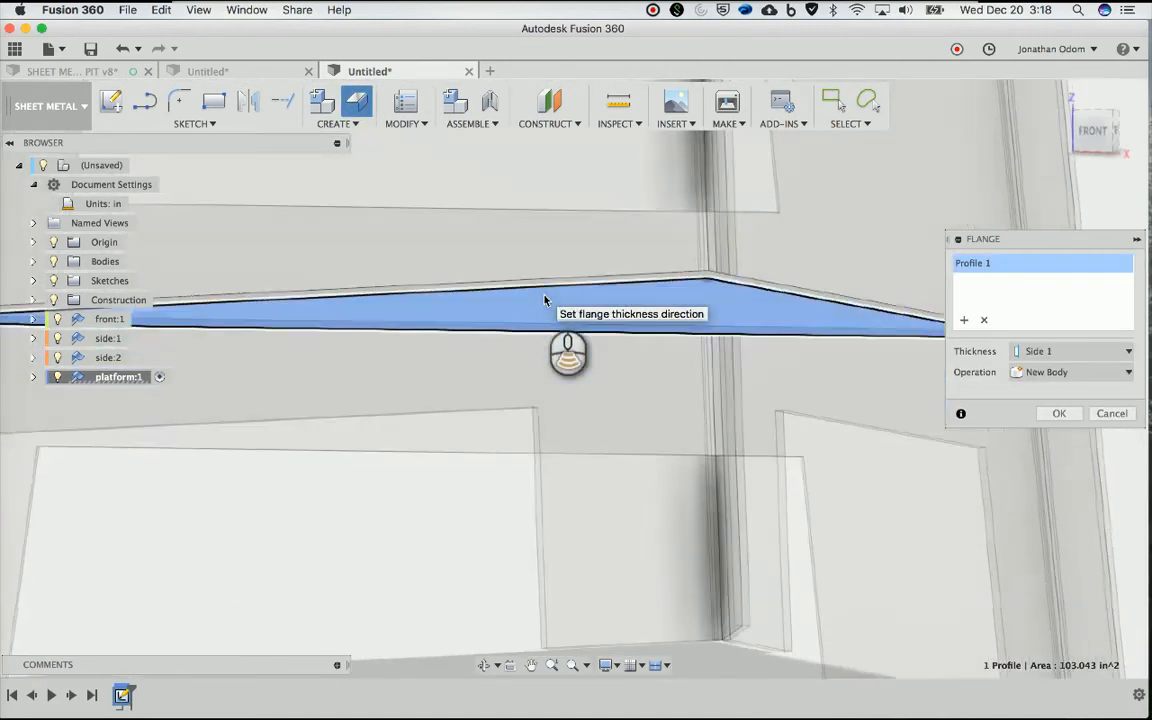
{"action": "scroll", "coordinate": [545, 299], "scroll_direction": "down", "scroll_amount": 5}
{"action": "left_click", "coordinate": [1067, 352]}
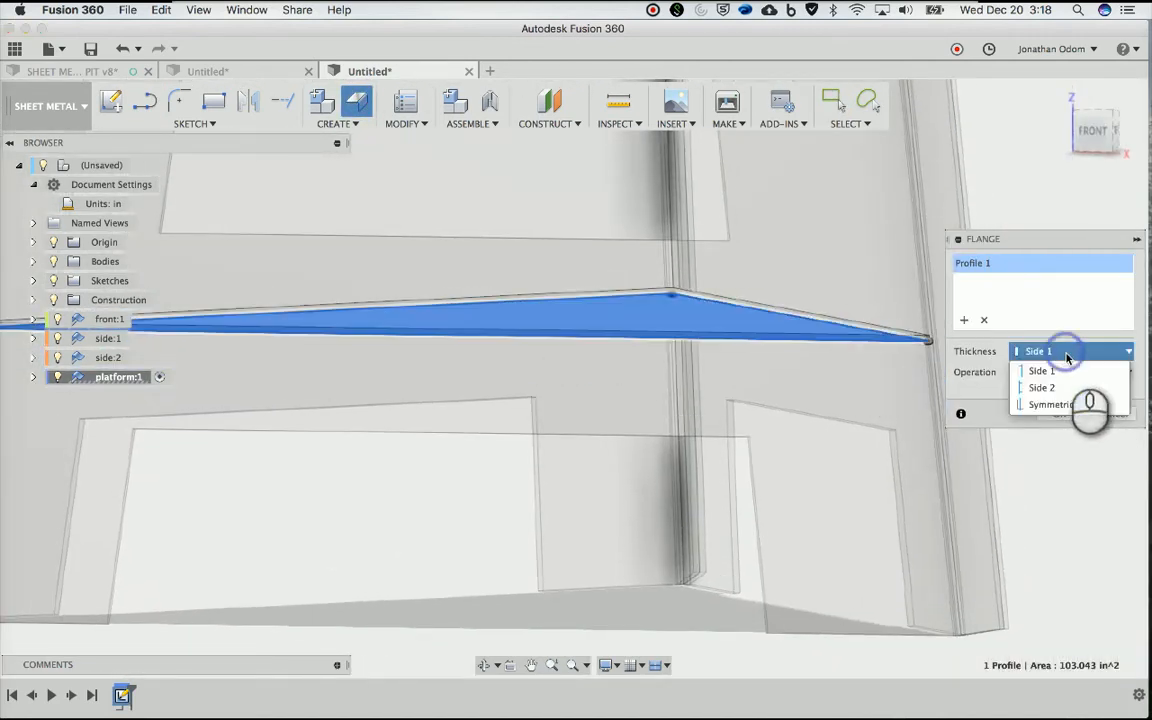
{"action": "left_click", "coordinate": [1061, 394]}
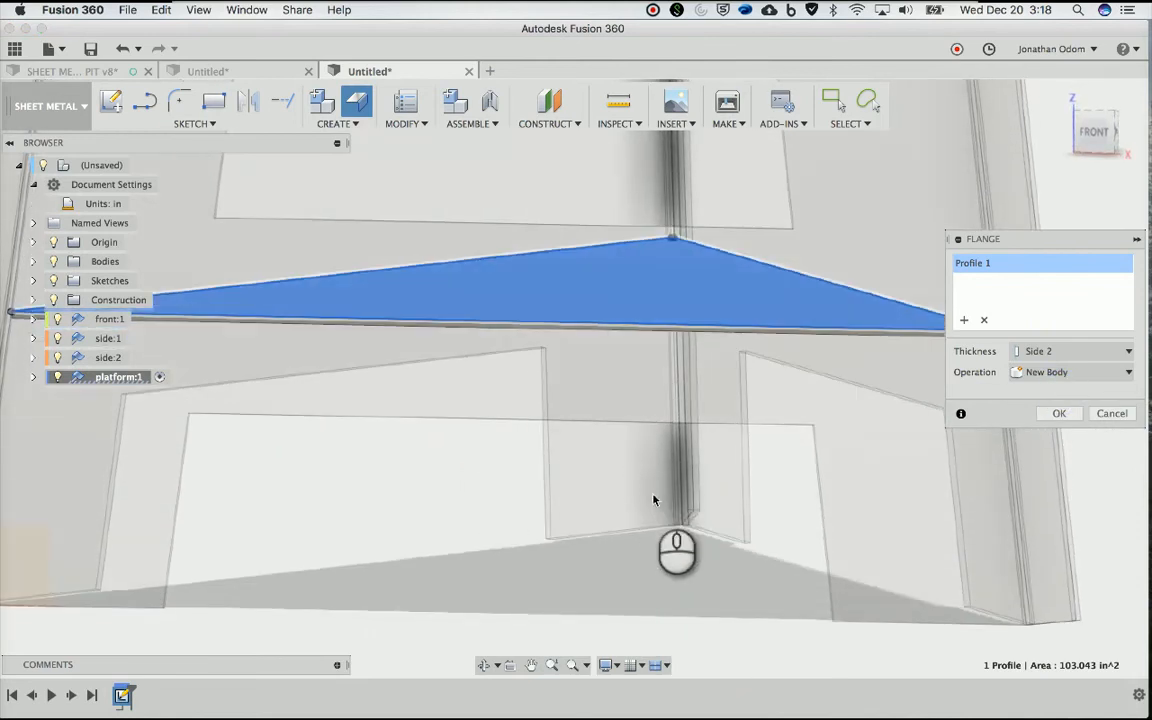
{"action": "left_click", "coordinate": [1052, 414]}
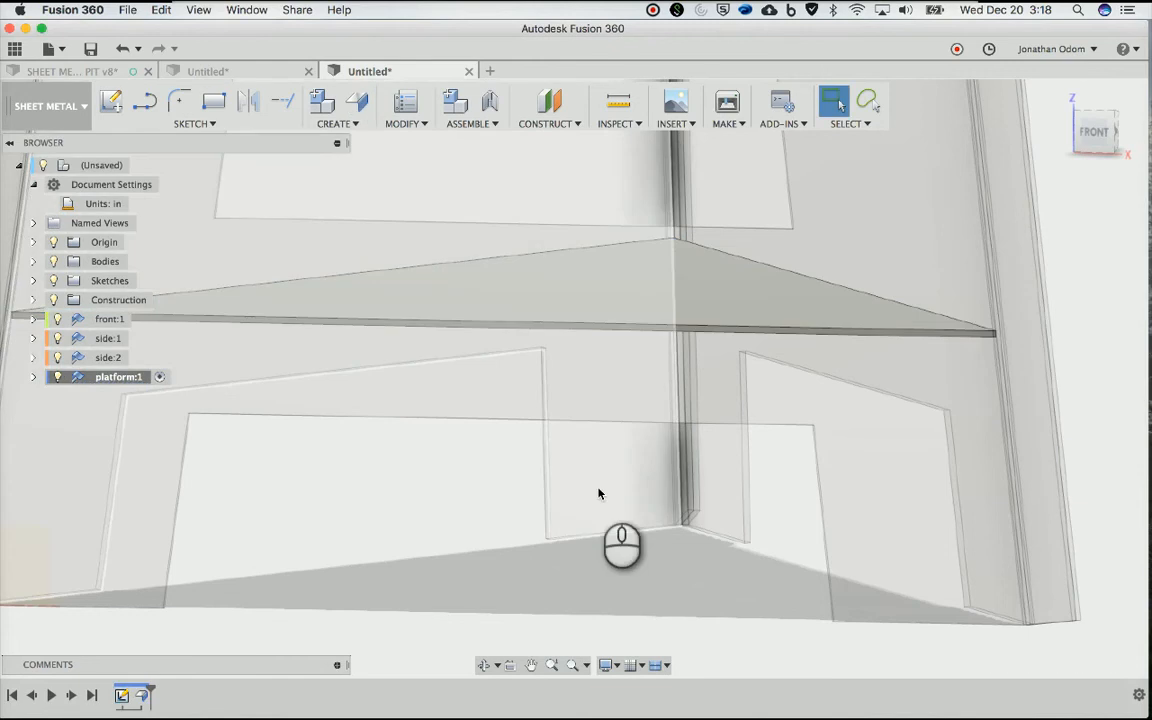
Measure the angle between the platform's underside and the inner face of the adjoining side panel, and clear the selection
{"action": "scroll", "coordinate": [674, 183], "scroll_direction": "up", "scroll_amount": 3}
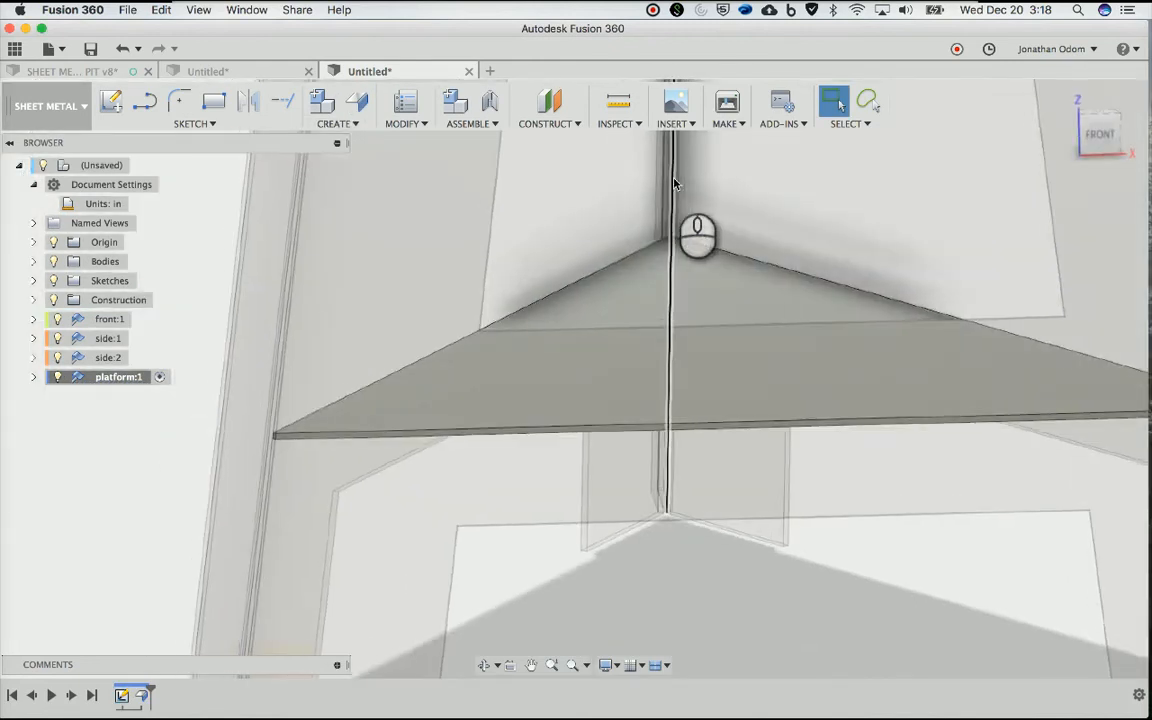
{"action": "middle_click_drag", "start_coordinate": [674, 183], "coordinate": [796, 422], "text": "shift"}
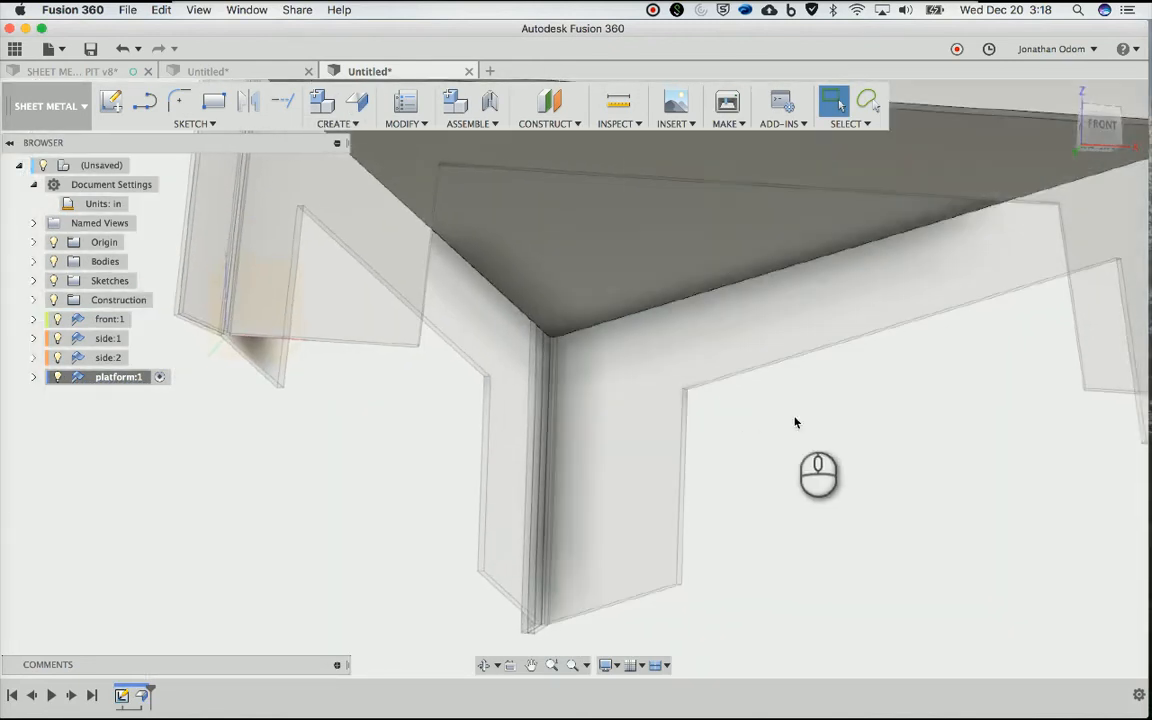
{"action": "left_click", "coordinate": [681, 279]}
{"action": "left_click", "coordinate": [728, 326], "text": "shift"}
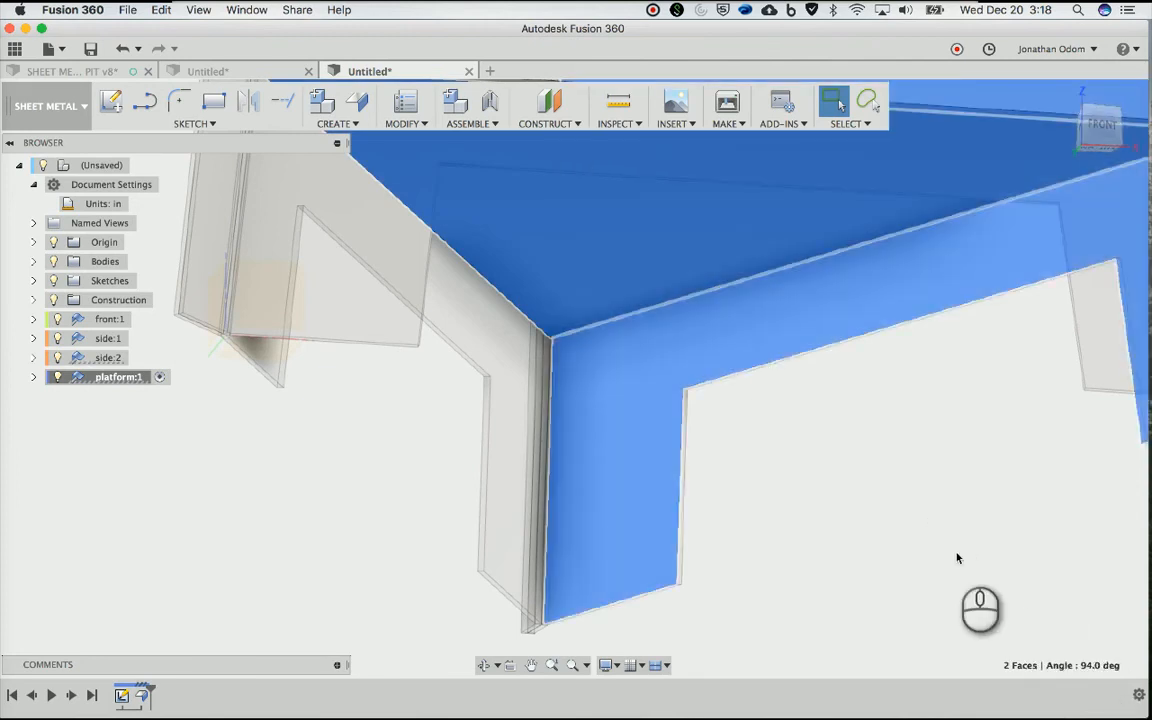
{"action": "scroll", "coordinate": [957, 558], "scroll_direction": "up", "scroll_amount": 5}
{"action": "scroll", "coordinate": [957, 558], "scroll_direction": "down", "scroll_amount": 4}
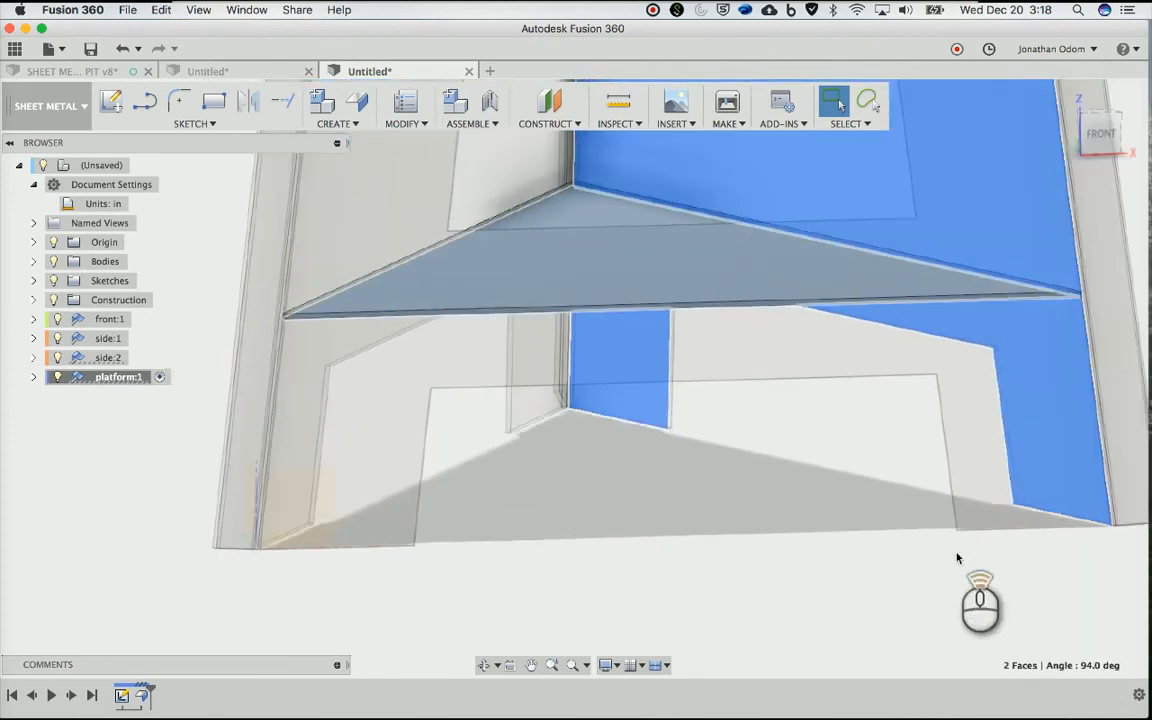
{"action": "left_click", "coordinate": [833, 506]}
Add downward full-edge flanges to the platform's three lower edges, with a height of 1 in and an angle of 94 degrees
{"action": "scroll", "coordinate": [833, 508], "scroll_direction": "down", "scroll_amount": 3, "text": "shift"}
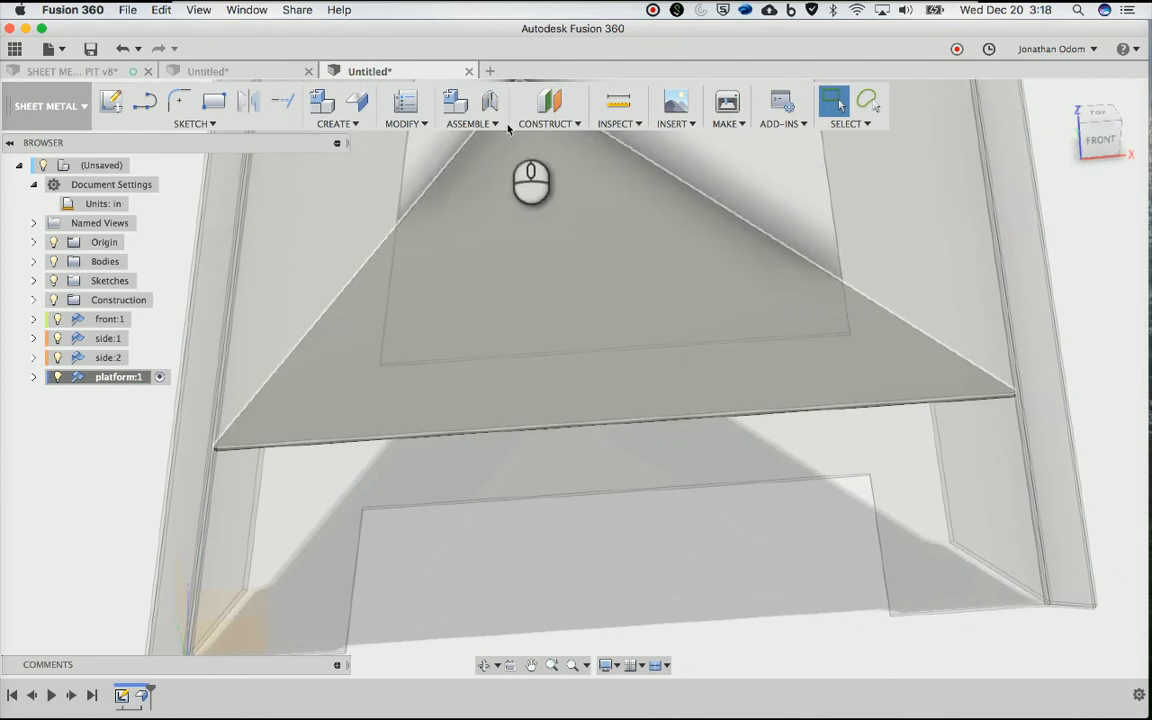
{"action": "left_click", "coordinate": [356, 100]}
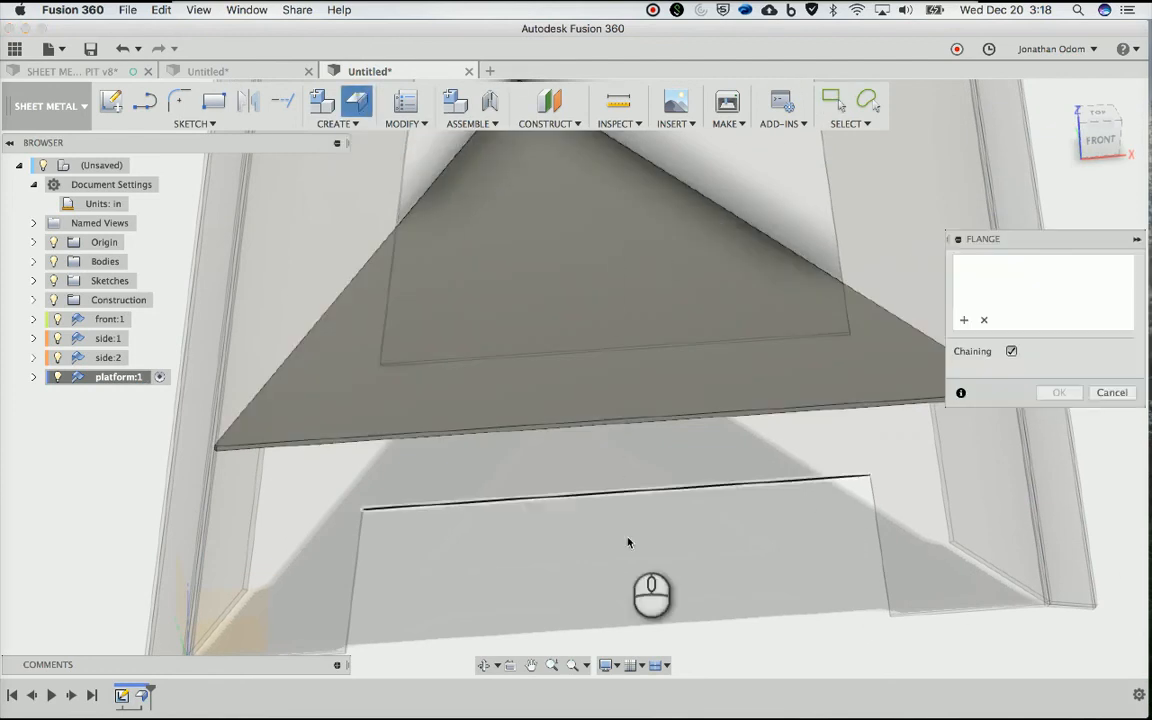
{"action": "scroll", "coordinate": [627, 543], "scroll_direction": "up", "scroll_amount": 5, "text": "shift"}
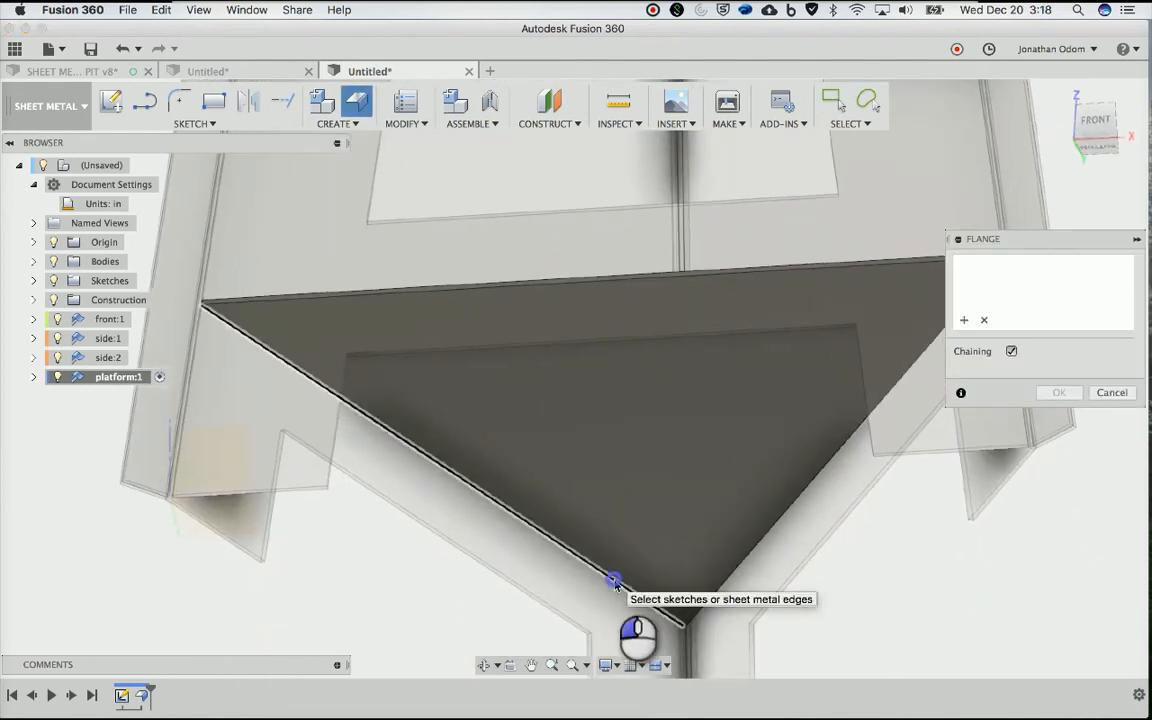
{"action": "left_click", "coordinate": [614, 582]}
{"action": "left_click", "coordinate": [729, 577]}
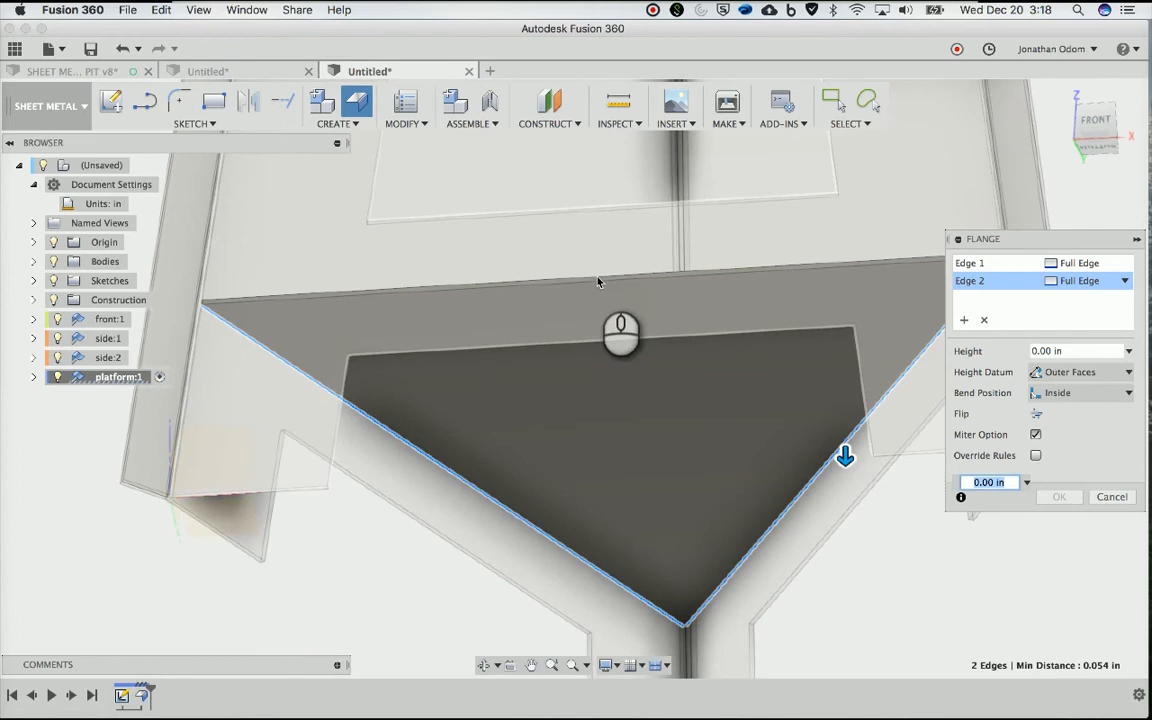
{"action": "scroll", "coordinate": [603, 335], "scroll_direction": "left", "scroll_amount": 5, "text": "shift"}
{"action": "left_click", "coordinate": [663, 334]}
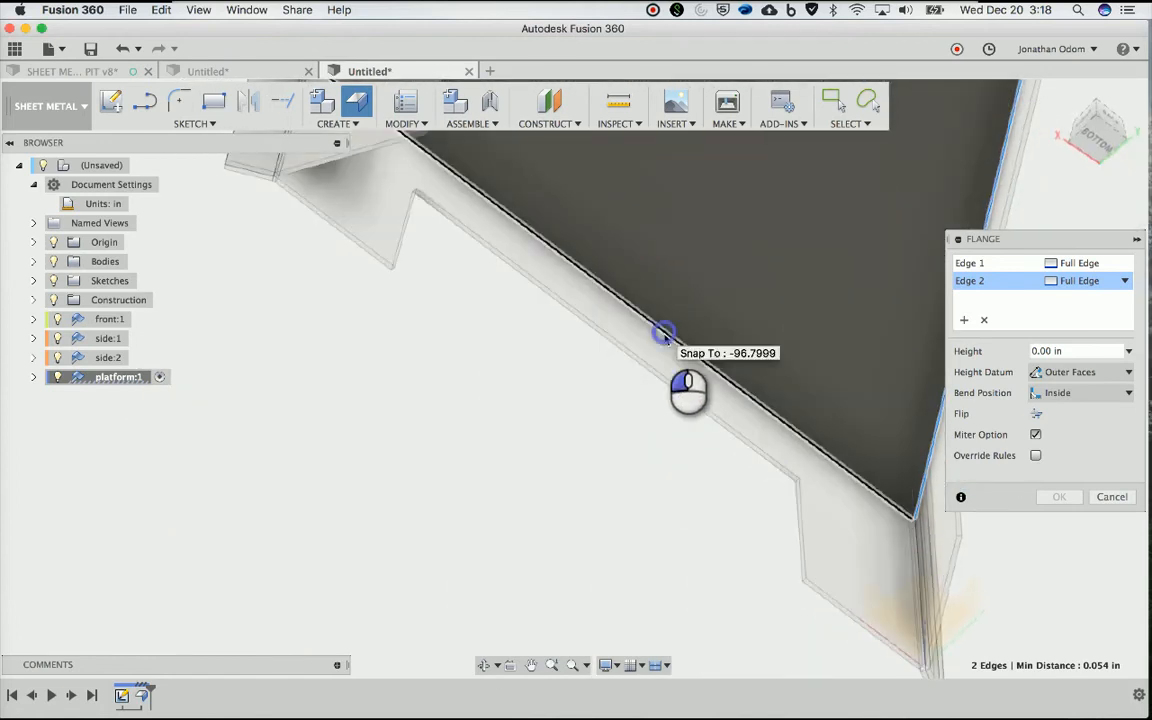
{"action": "scroll", "coordinate": [665, 338], "scroll_direction": "down", "scroll_amount": 5, "text": "shift"}
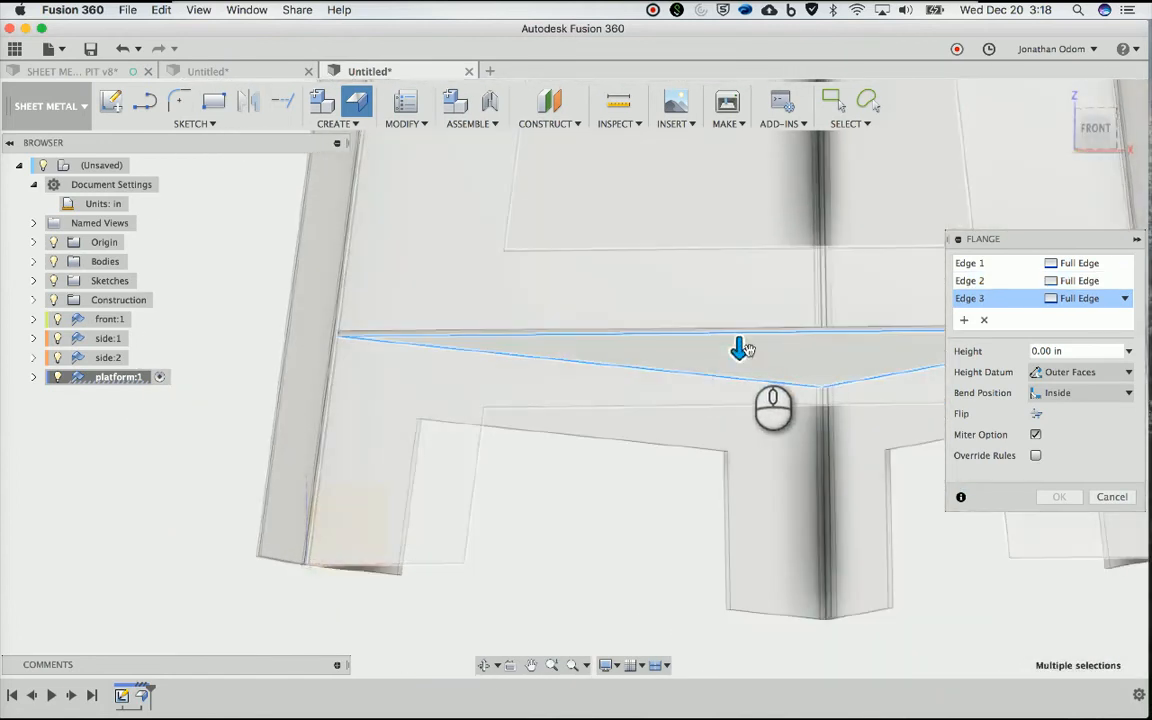
{"action": "left_click_drag", "start_coordinate": [742, 348], "coordinate": [741, 387]}
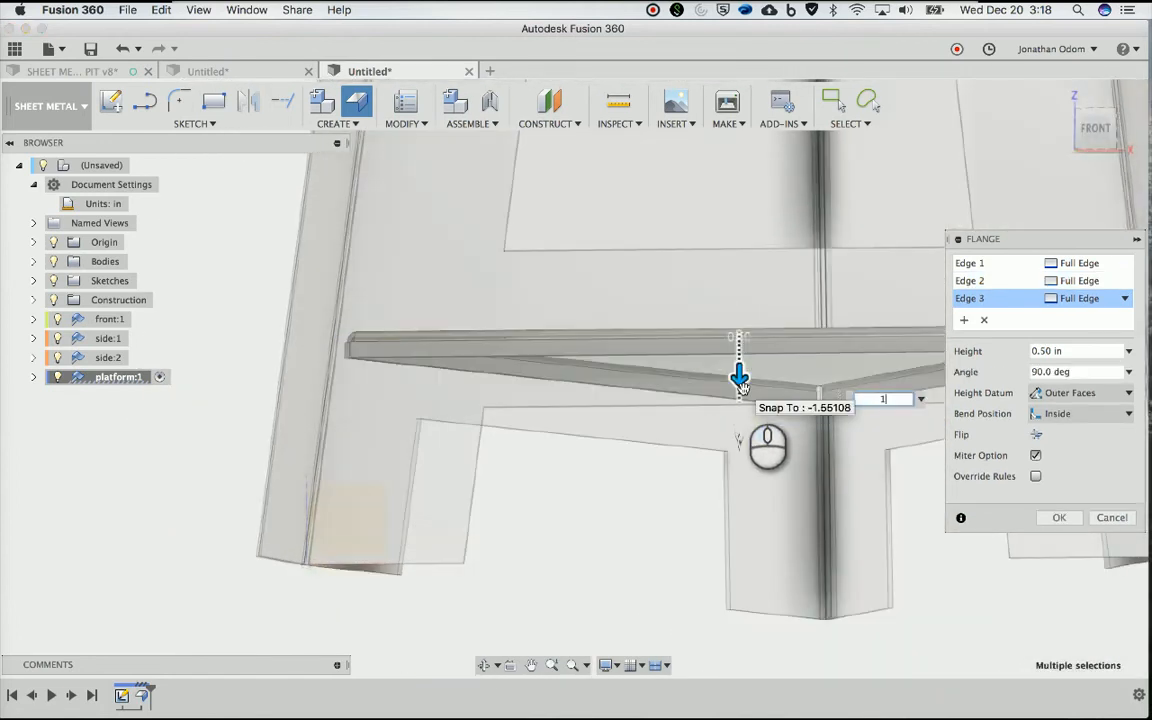
{"action": "type", "text": "1"}
{"action": "scroll", "coordinate": [743, 388], "scroll_direction": "up", "scroll_amount": 5, "text": "shift"}
{"action": "scroll", "coordinate": [743, 388], "scroll_direction": "right", "scroll_amount": 3}
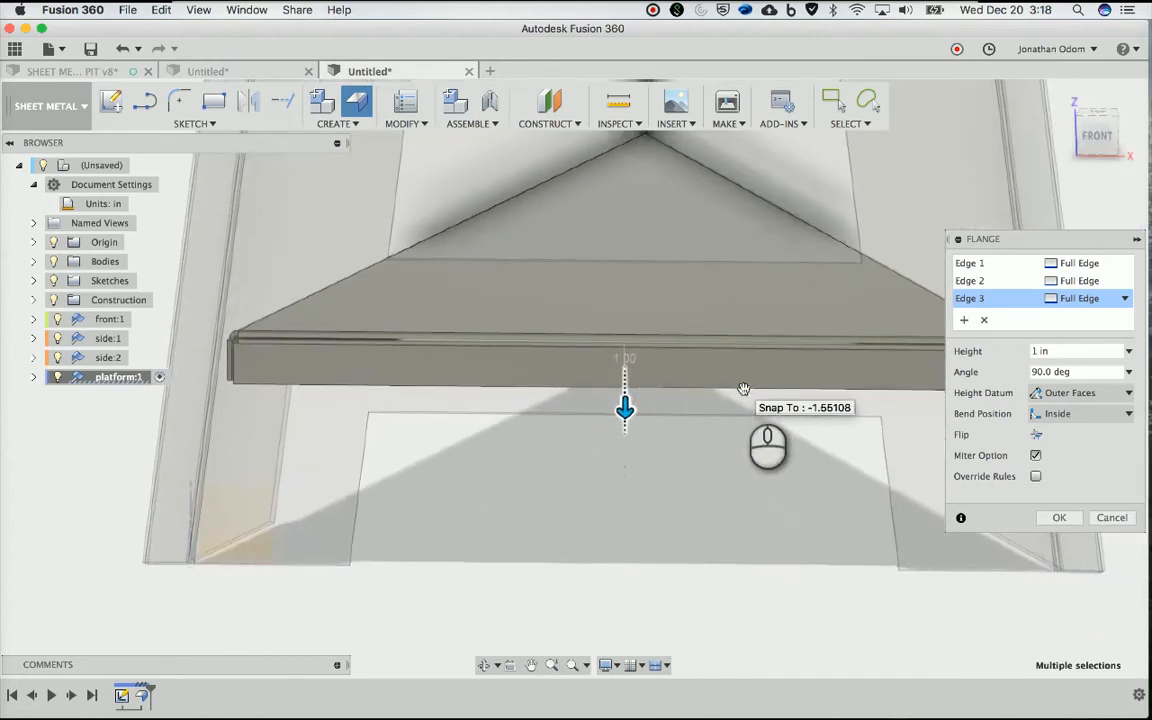
{"action": "scroll", "coordinate": [743, 388], "scroll_direction": "right", "scroll_amount": 5, "text": "shift"}
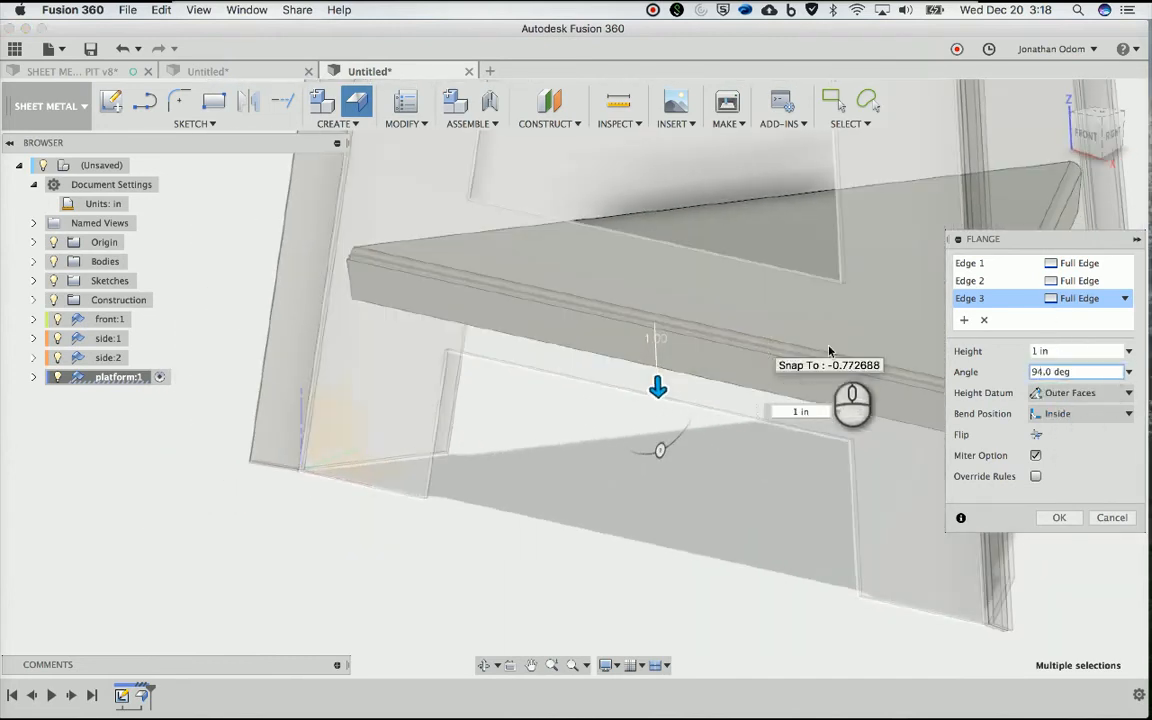
Set the angle of the three platform edge flanges to 86 degrees and create them with a 1 in height
{"action": "scroll", "coordinate": [770, 355], "scroll_direction": "right", "scroll_amount": 5, "text": "shift"}
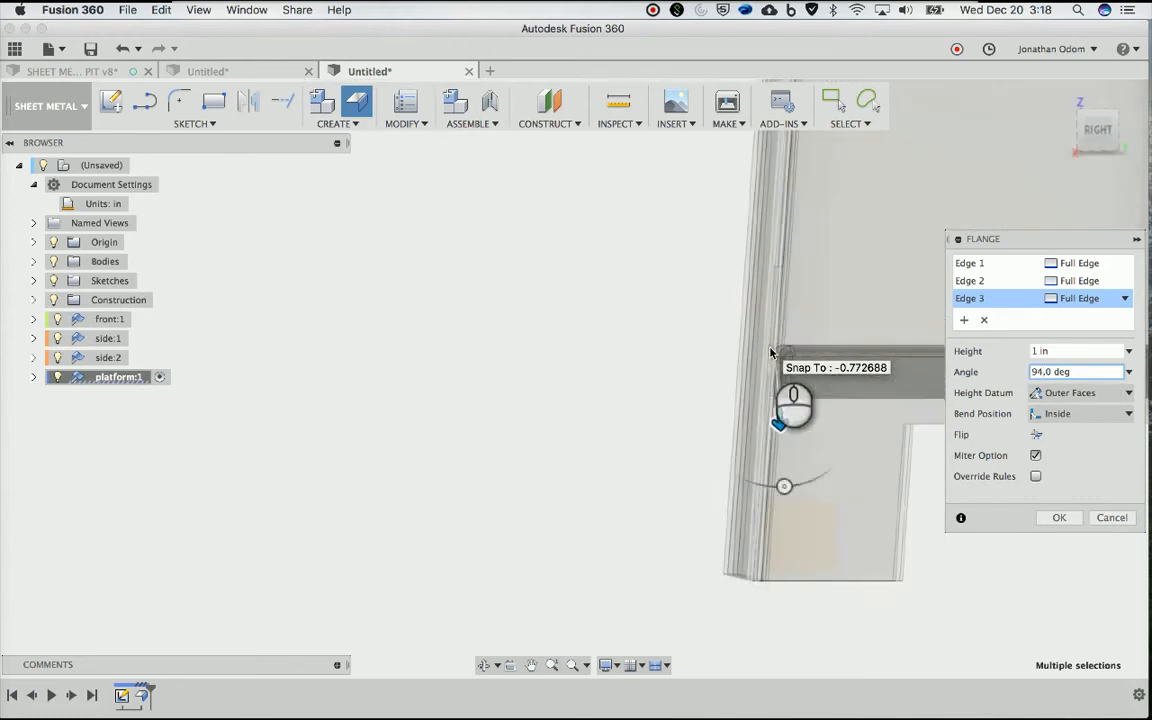
{"action": "scroll", "coordinate": [770, 352], "scroll_direction": "right", "scroll_amount": 3}
{"action": "scroll", "coordinate": [770, 352], "scroll_direction": "left", "scroll_amount": 3, "text": "shift"}
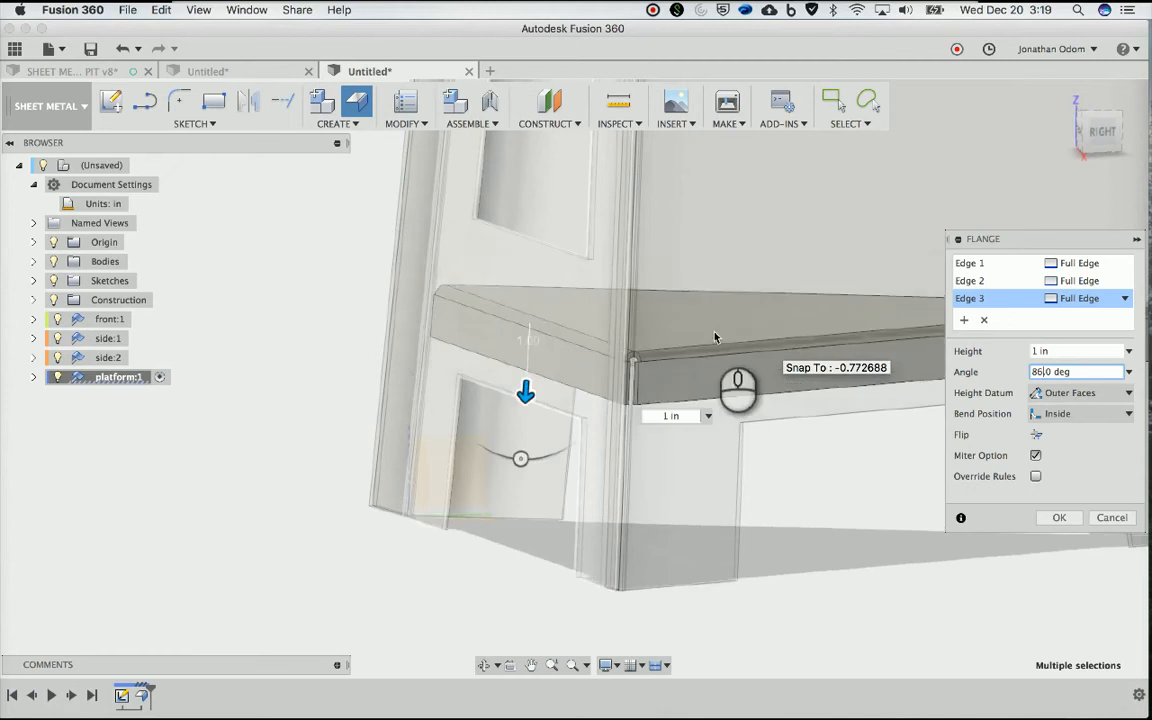
{"action": "scroll", "coordinate": [537, 334], "scroll_direction": "down", "scroll_amount": 10, "text": "shift"}
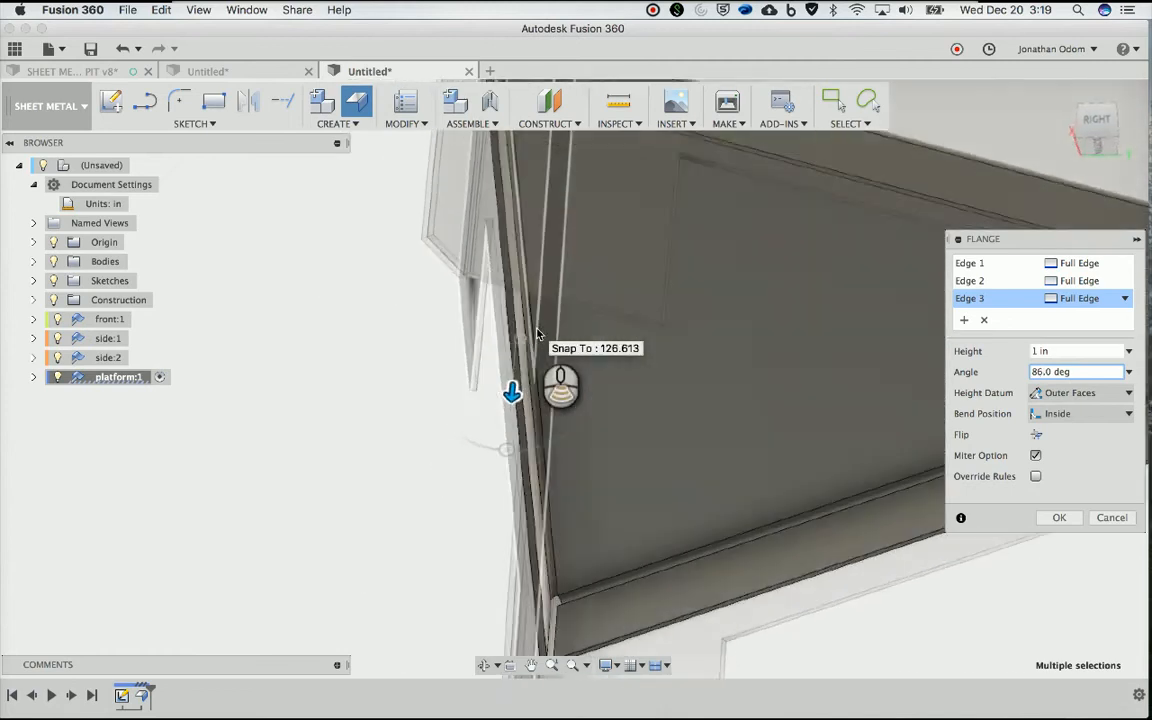
{"action": "scroll", "coordinate": [537, 334], "scroll_direction": "up", "scroll_amount": 8}
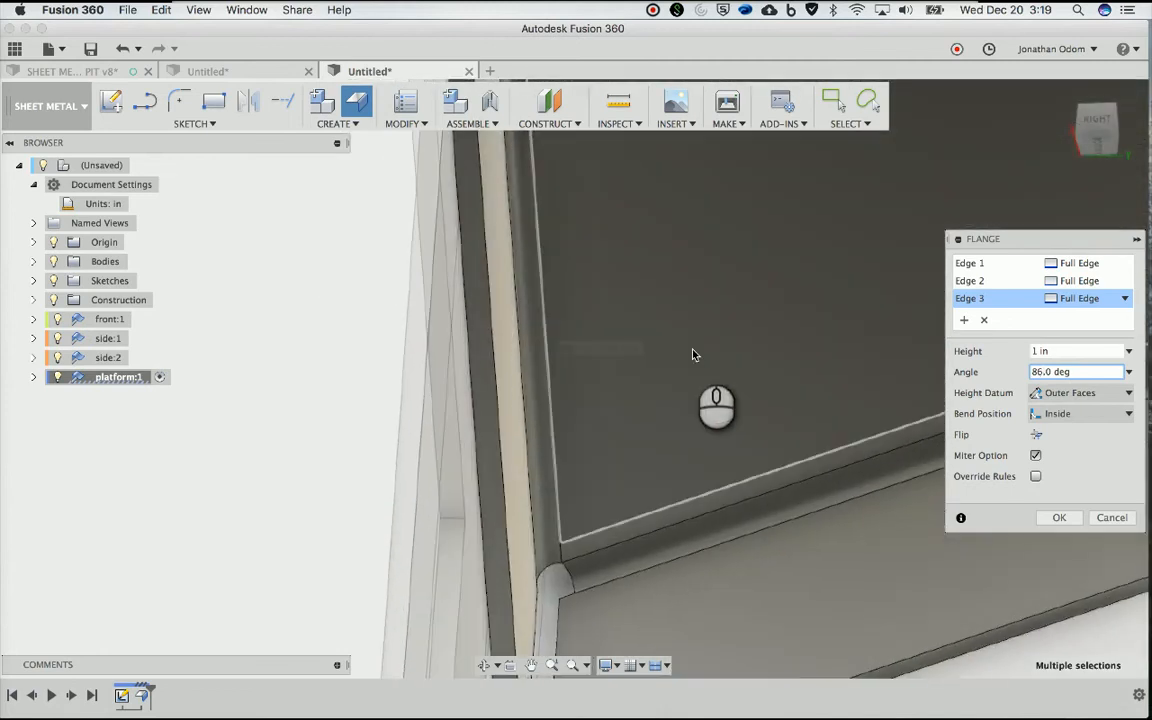
{"action": "scroll", "coordinate": [721, 376], "scroll_direction": "up", "scroll_amount": 2}
{"action": "scroll", "coordinate": [721, 376], "scroll_direction": "down", "scroll_amount": 8, "text": "shift"}
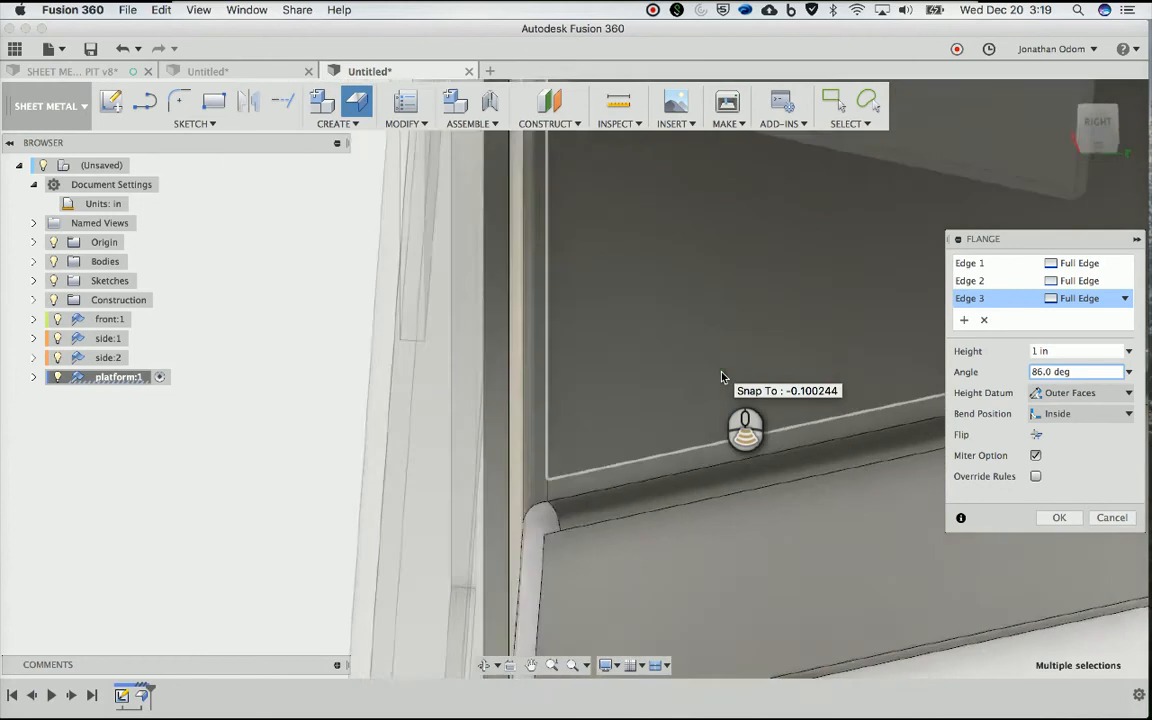
{"action": "scroll", "coordinate": [721, 376], "scroll_direction": "down", "scroll_amount": 8, "text": "shift"}
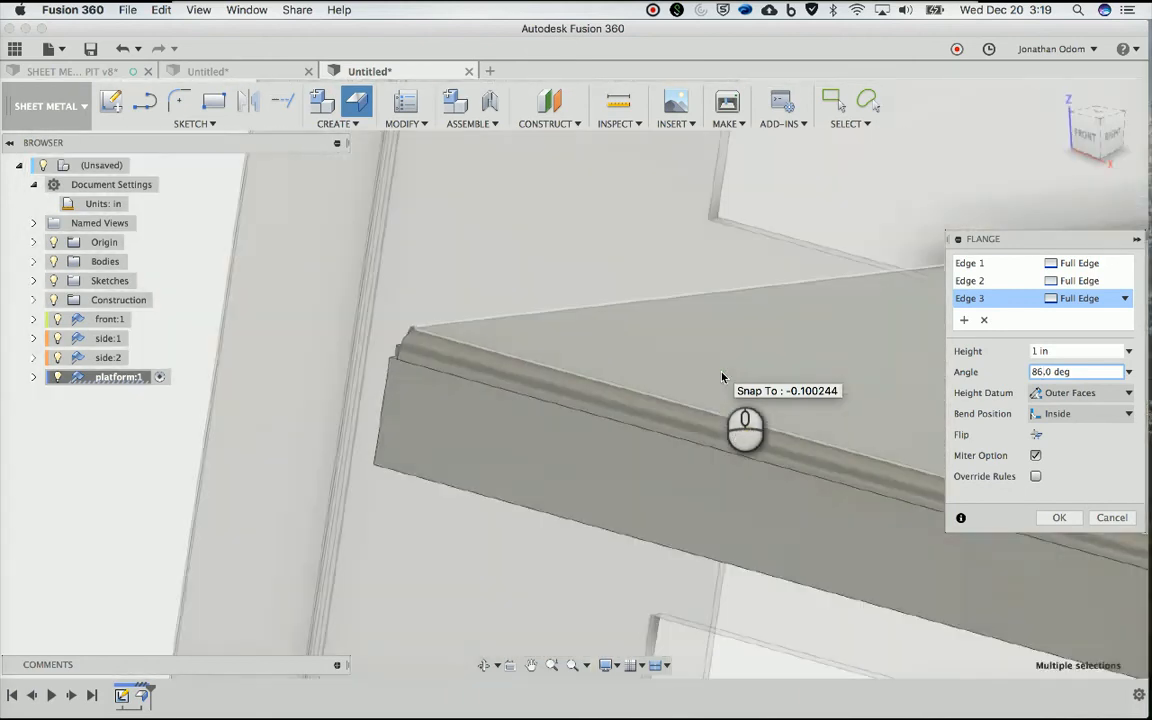
{"action": "scroll", "coordinate": [721, 376], "scroll_direction": "down", "scroll_amount": 8, "text": "shift"}
{"action": "key", "text": "Return"}
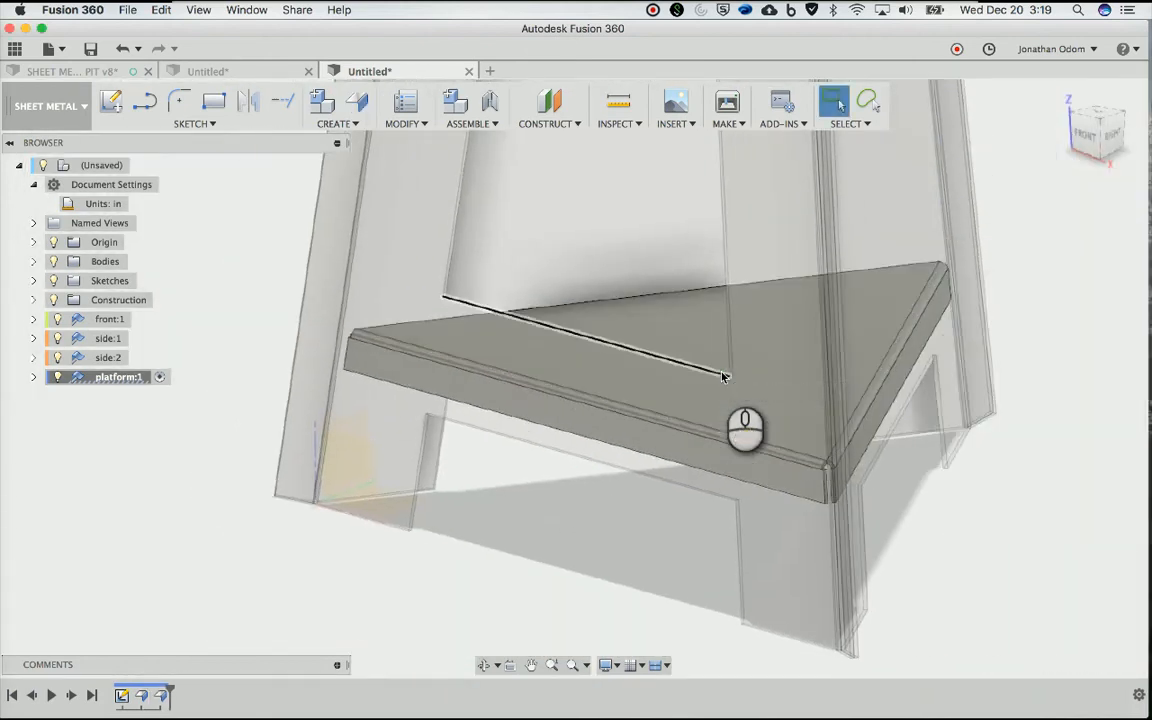
Activate the top-level component of the unsaved design in place of the platform component
{"action": "scroll", "coordinate": [721, 376], "scroll_direction": "down", "scroll_amount": 8, "text": "shift"}
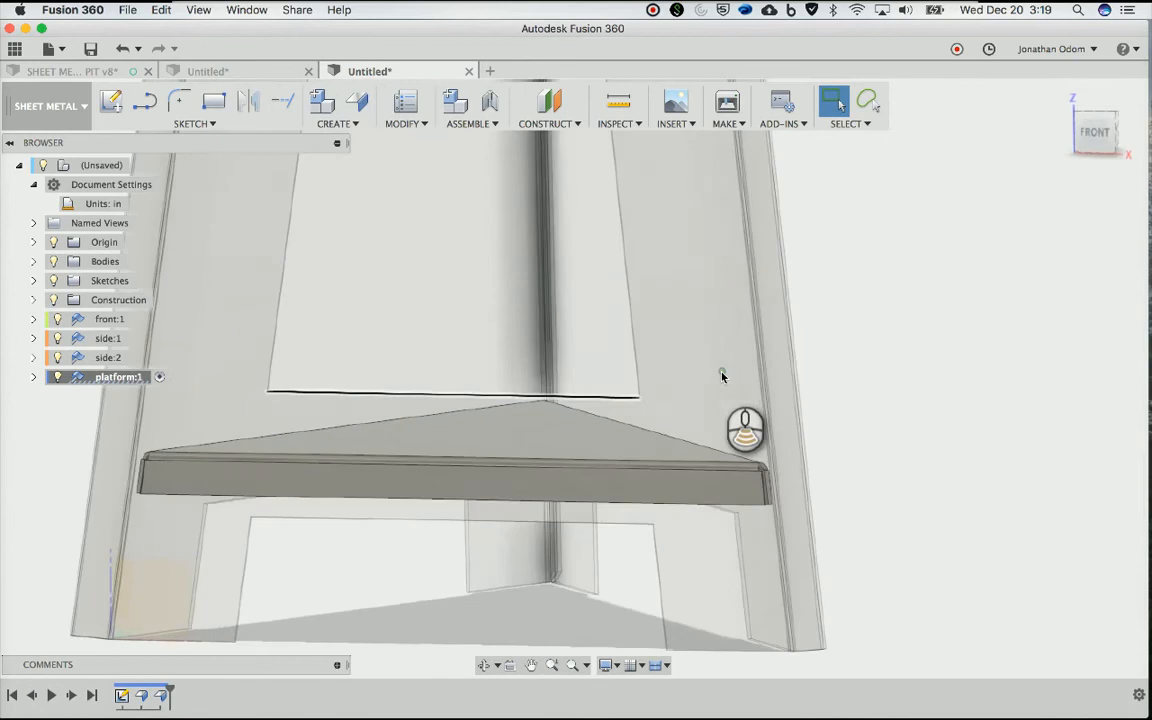
{"action": "scroll", "coordinate": [721, 376], "scroll_direction": "down", "scroll_amount": 8, "text": "shift"}
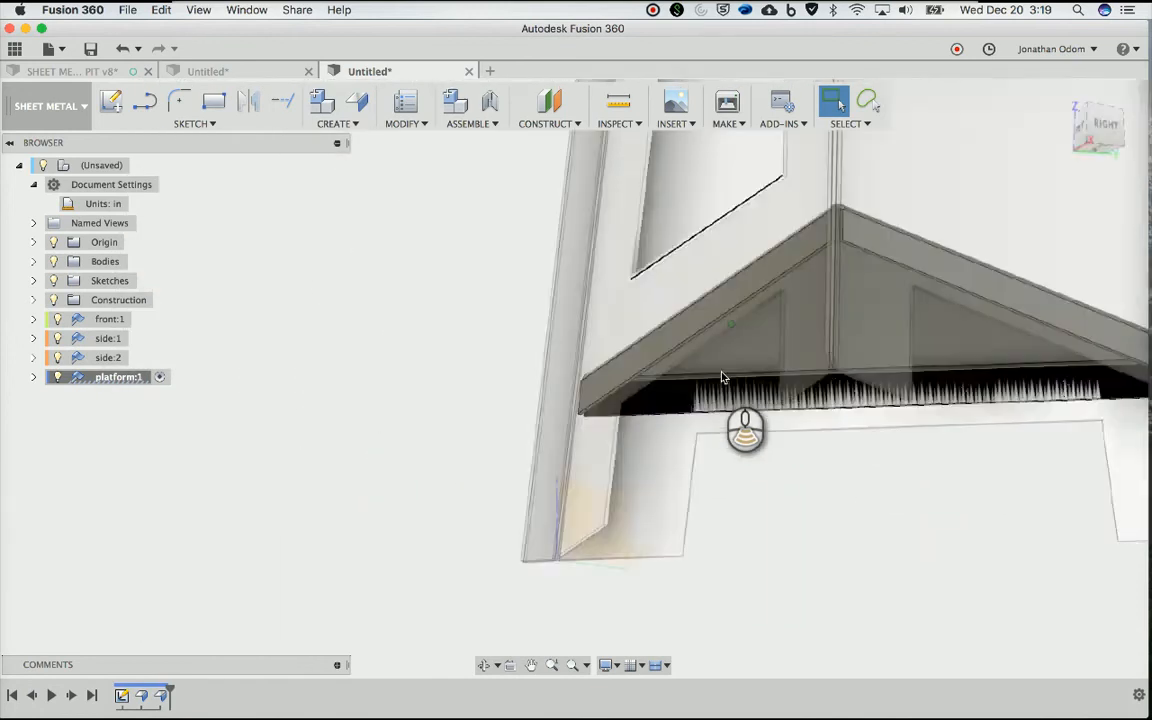
{"action": "scroll", "coordinate": [721, 376], "scroll_direction": "down", "scroll_amount": 3, "text": "shift"}
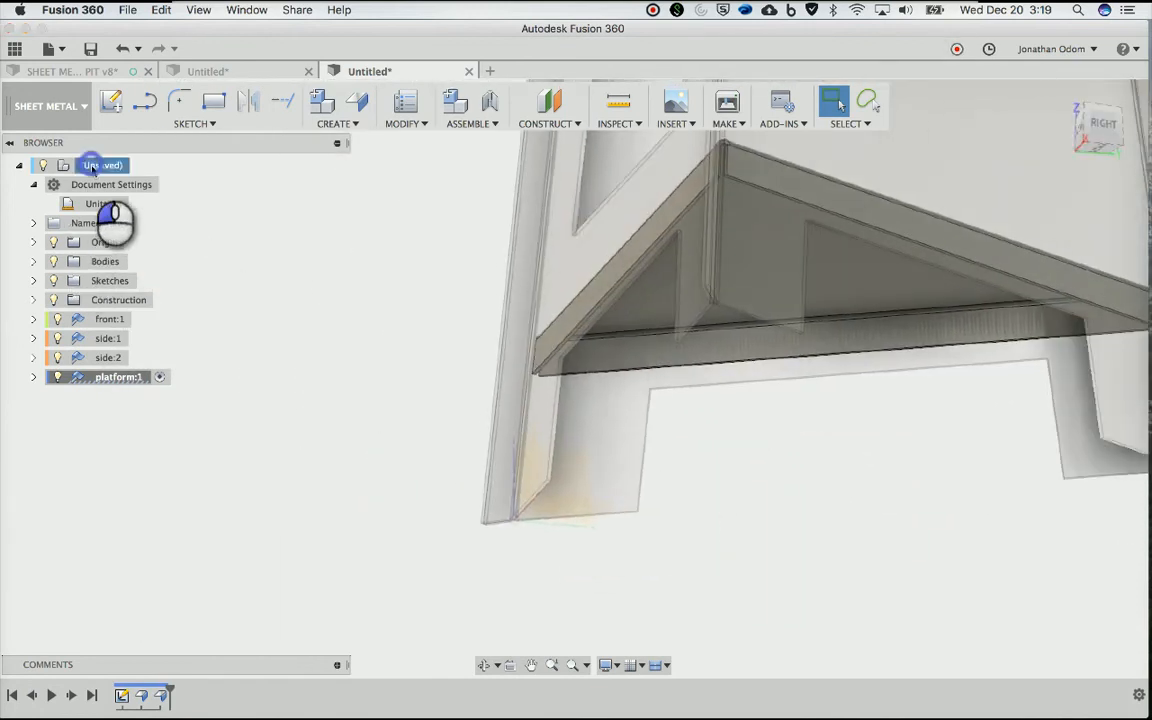
{"action": "right_click", "coordinate": [92, 166]}
{"action": "left_click", "coordinate": [131, 179]}
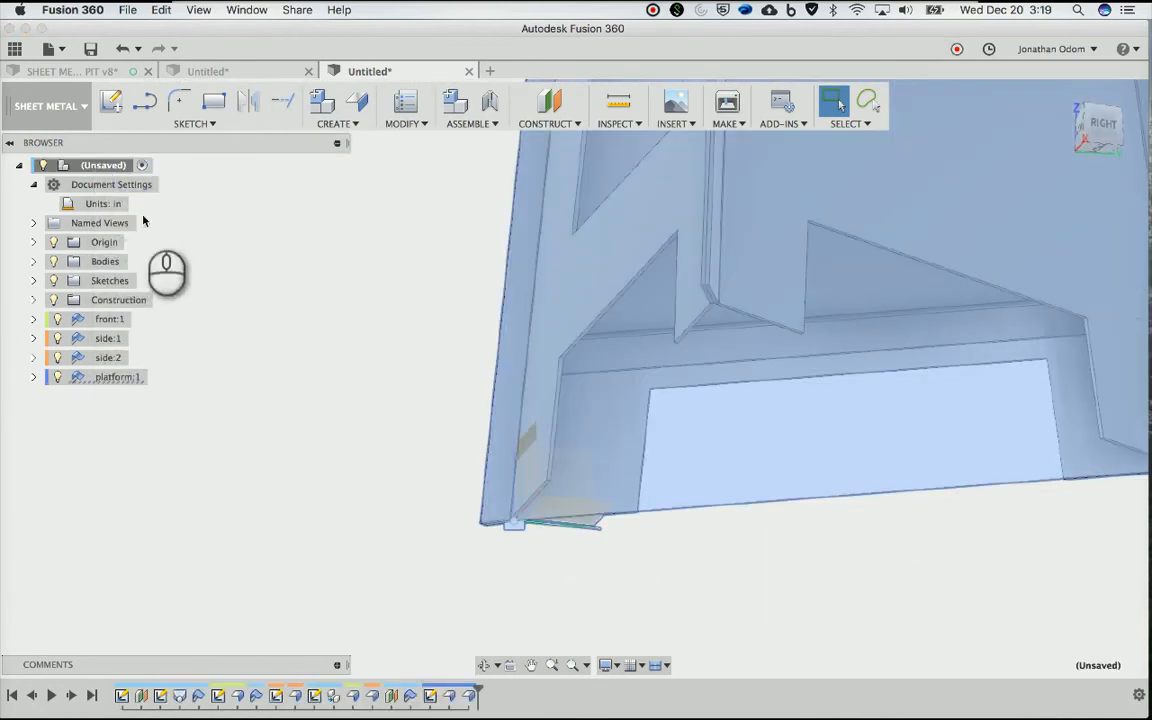
{"action": "left_click", "coordinate": [316, 384]}
Create an empty sheet metal component named foot under the top-level component, using the Steel (in) rule
{"action": "scroll", "coordinate": [316, 386], "scroll_direction": "left", "scroll_amount": 5, "text": "shift"}
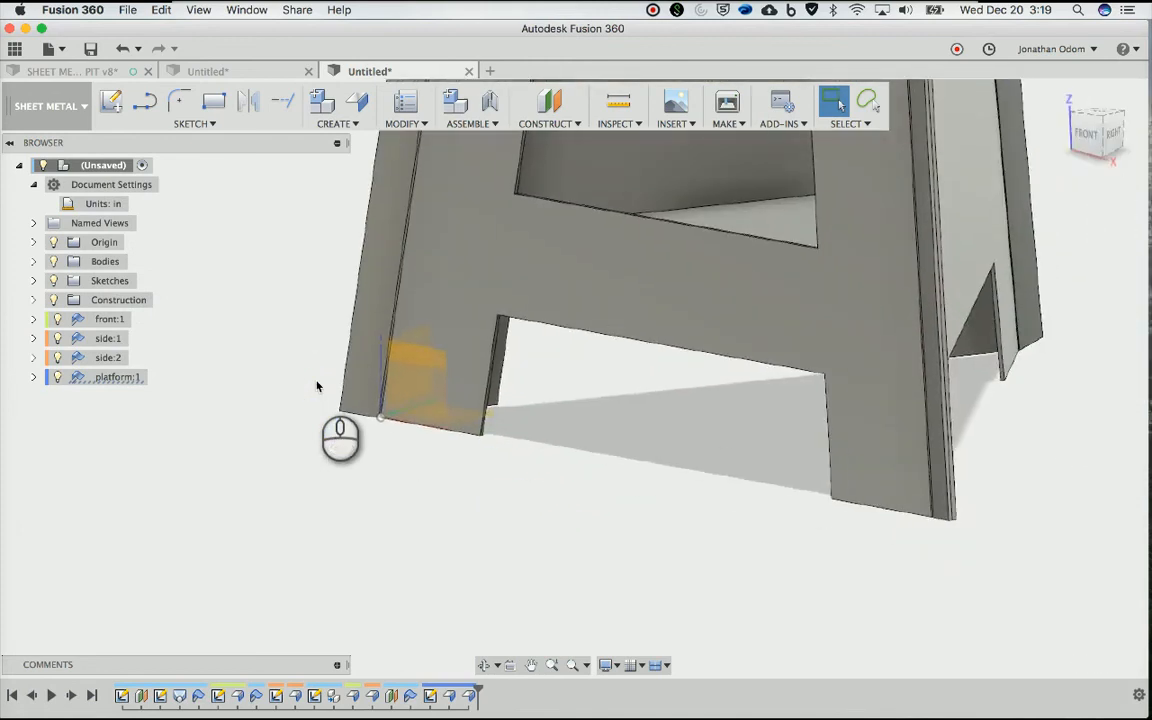
{"action": "scroll", "coordinate": [316, 386], "scroll_direction": "left", "scroll_amount": 6, "text": "shift"}
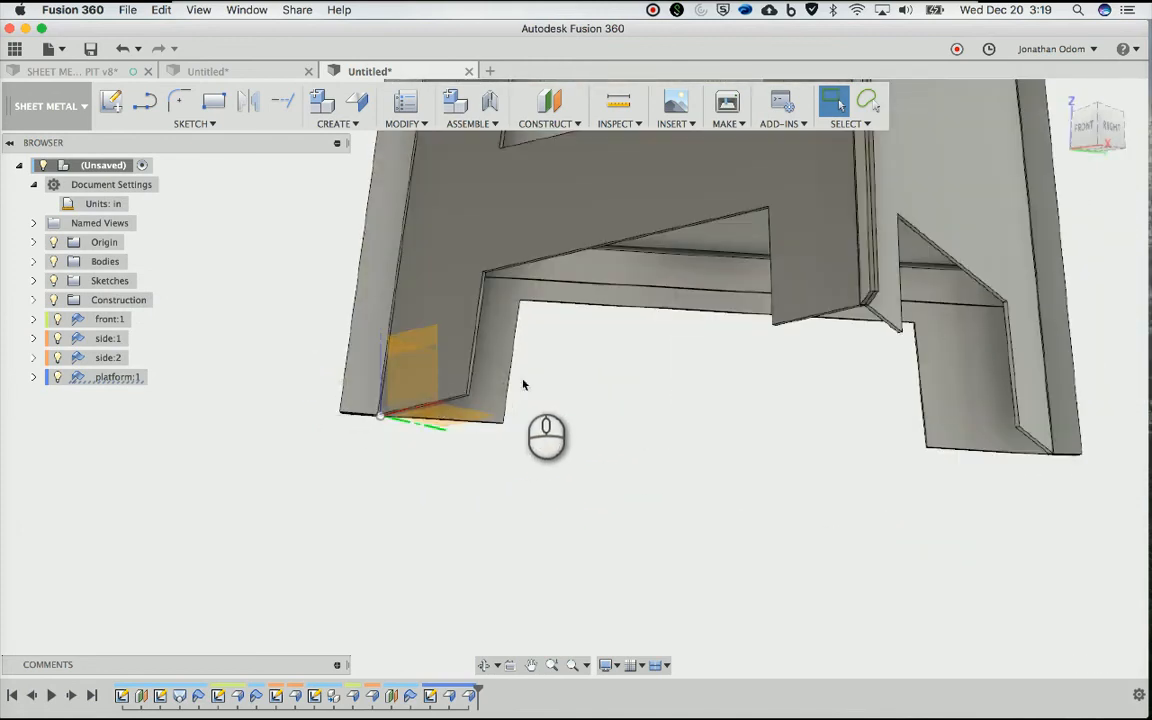
{"action": "scroll", "coordinate": [527, 385], "scroll_direction": "up", "scroll_amount": 6, "text": "shift"}
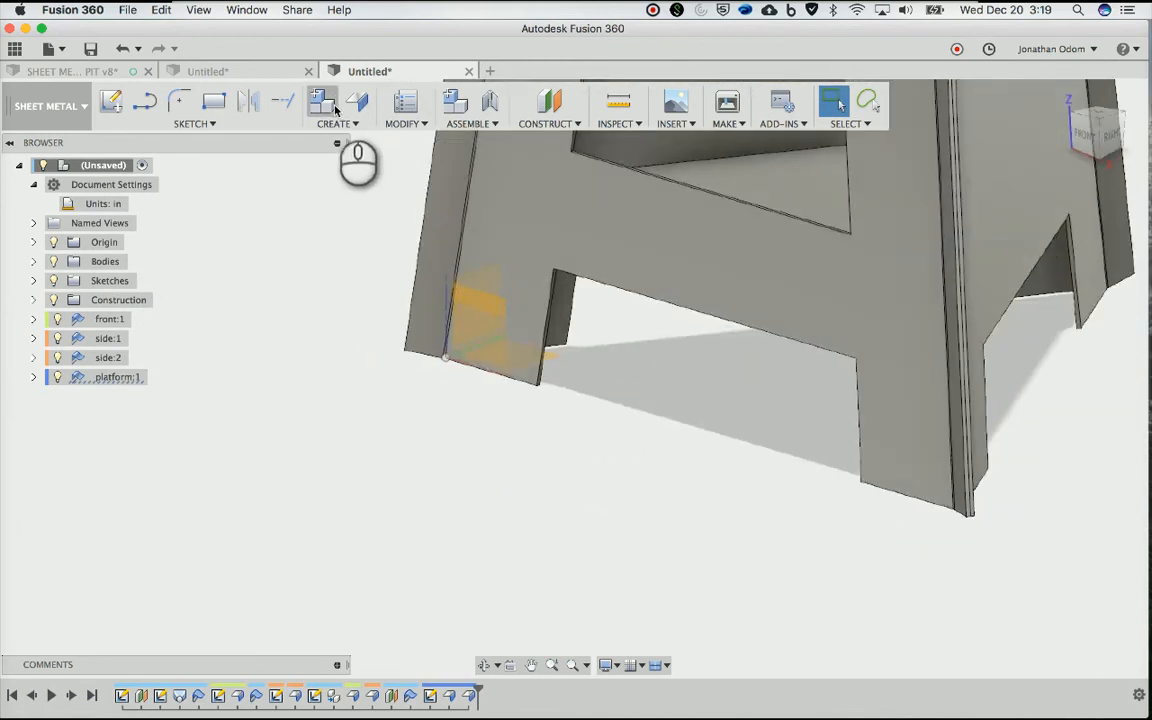
{"action": "left_click", "coordinate": [456, 101]}
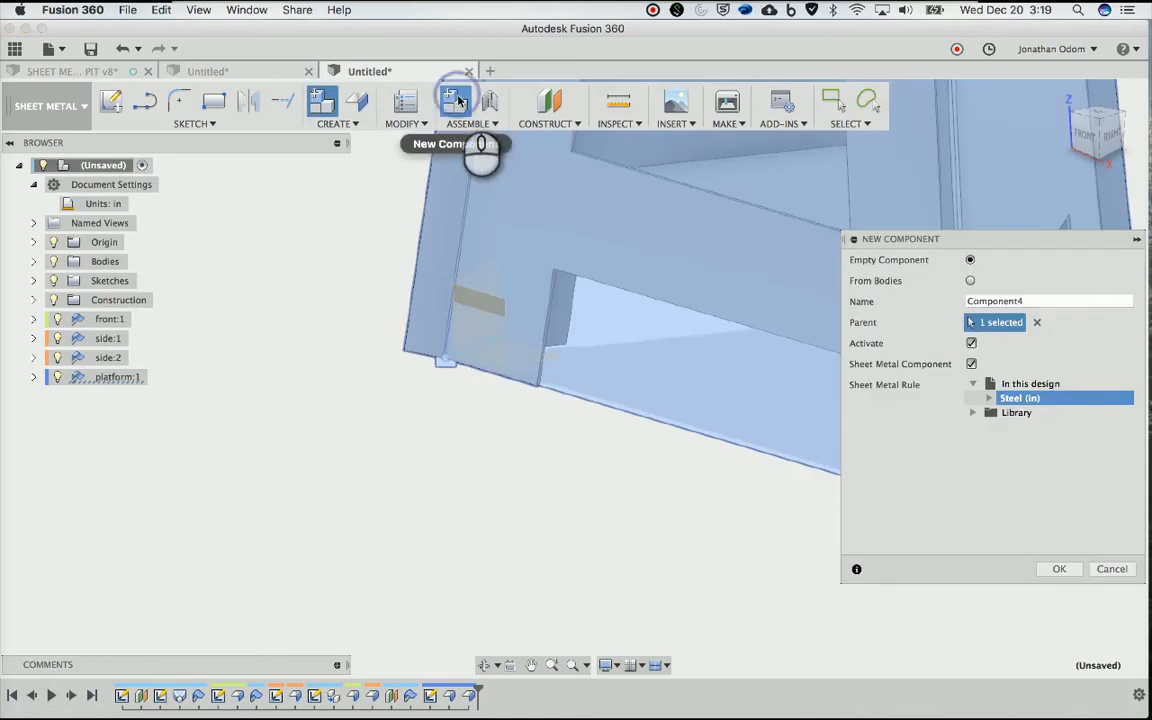
{"action": "type", "text": "fo"}
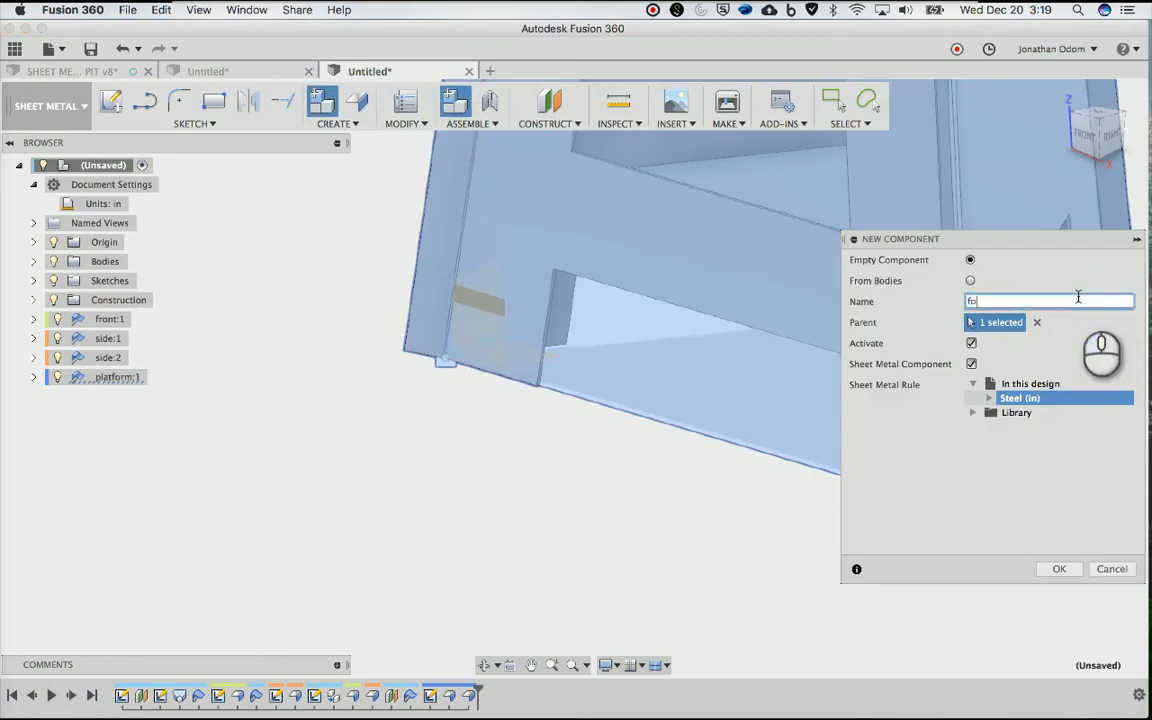
{"action": "type", "text": "ot"}
{"action": "key", "text": "Return"}
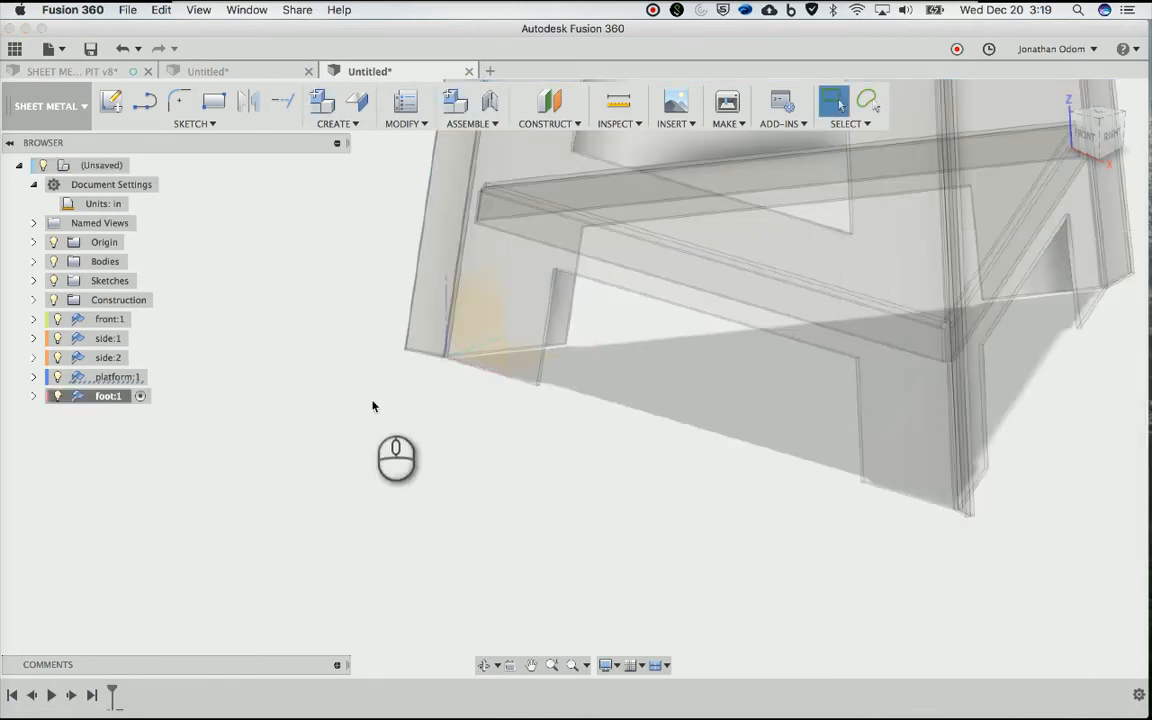
Start a sketch for the foot component on the horizontal origin plane at the base of the legs
{"action": "scroll", "coordinate": [384, 374], "scroll_direction": "up", "scroll_amount": 5, "text": "shift"}
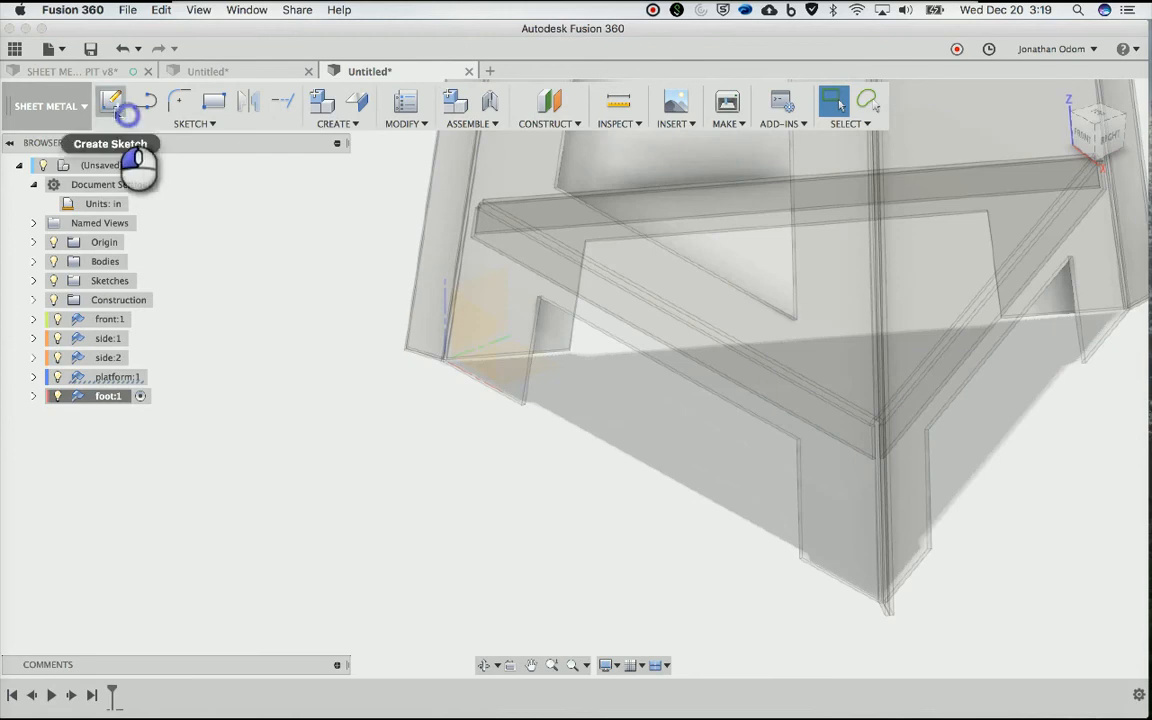
{"action": "left_click", "coordinate": [111, 101]}
{"action": "left_click", "coordinate": [500, 368]}
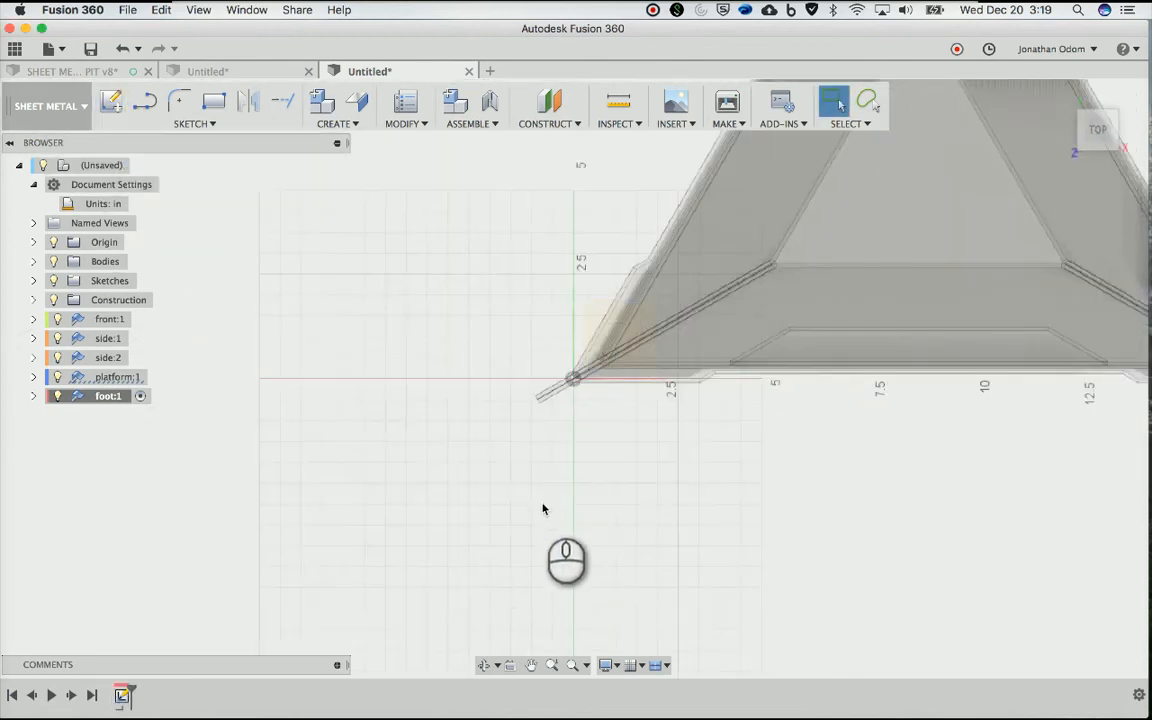
Project the bottom edges of the two panels that meet at the leg corner into the foot sketch
{"action": "scroll", "coordinate": [542, 509], "scroll_direction": "up", "scroll_amount": 10, "text": "shift"}
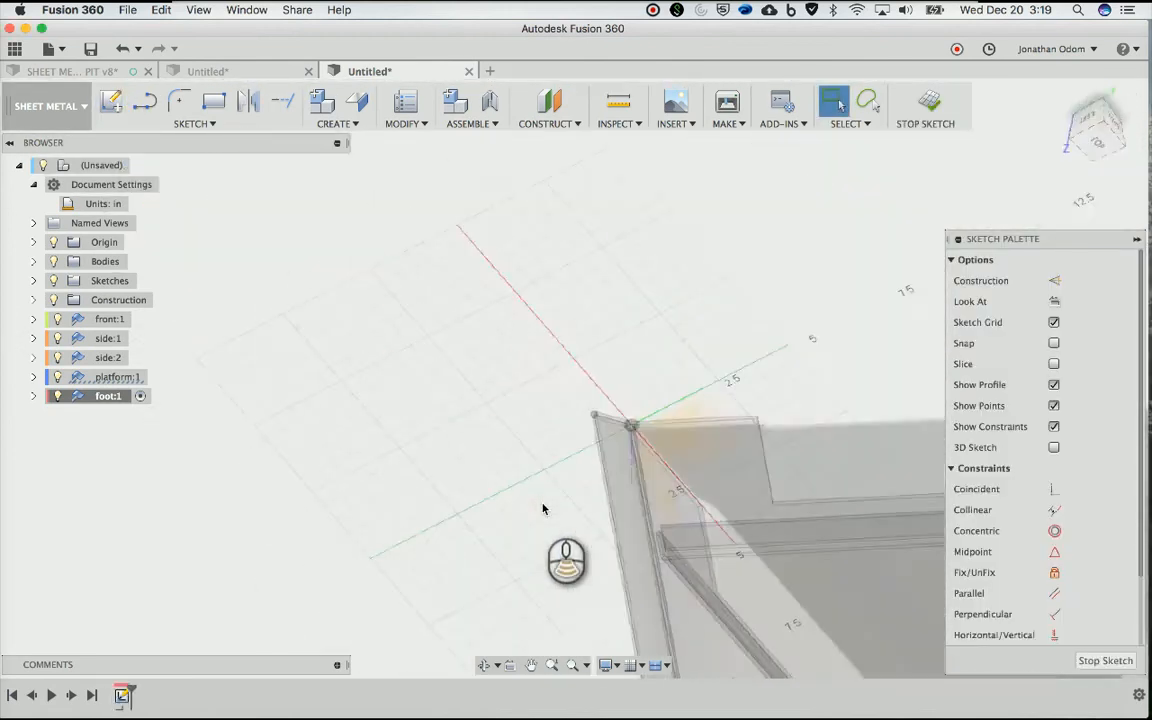
{"action": "scroll", "coordinate": [542, 509], "scroll_direction": "up", "scroll_amount": 5, "text": "shift"}
{"action": "scroll", "coordinate": [543, 509], "scroll_direction": "down", "scroll_amount": 10}
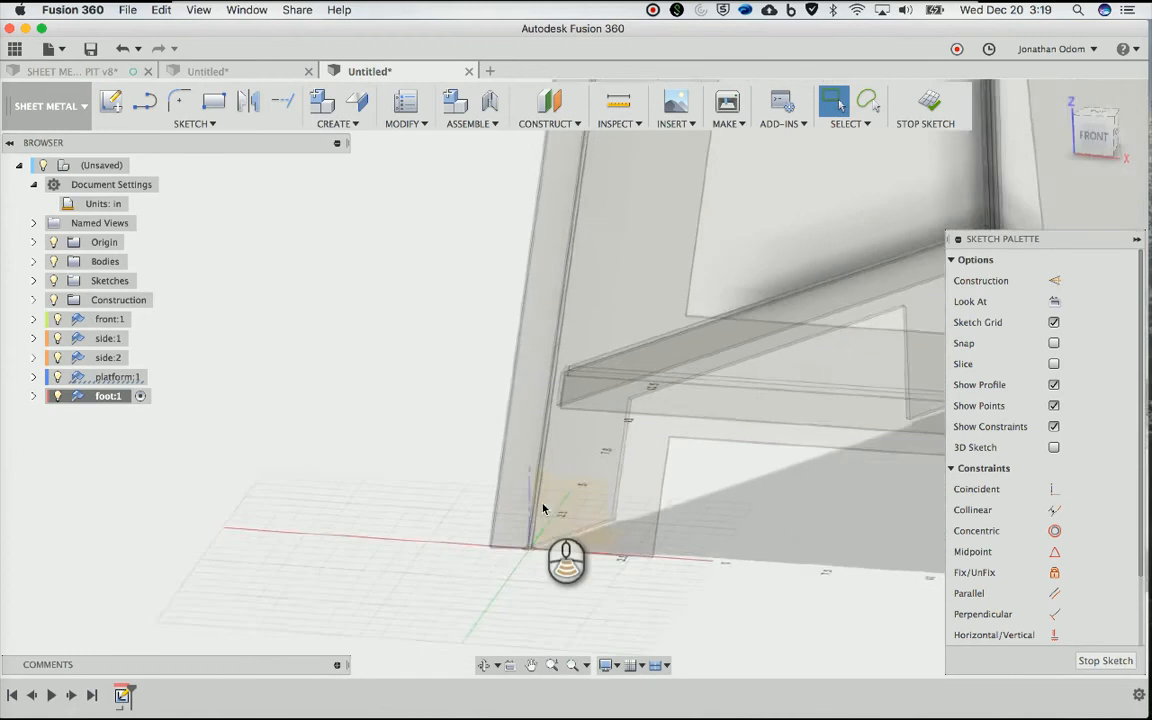
{"action": "scroll", "coordinate": [543, 509], "scroll_direction": "right", "scroll_amount": 5, "text": "shift"}
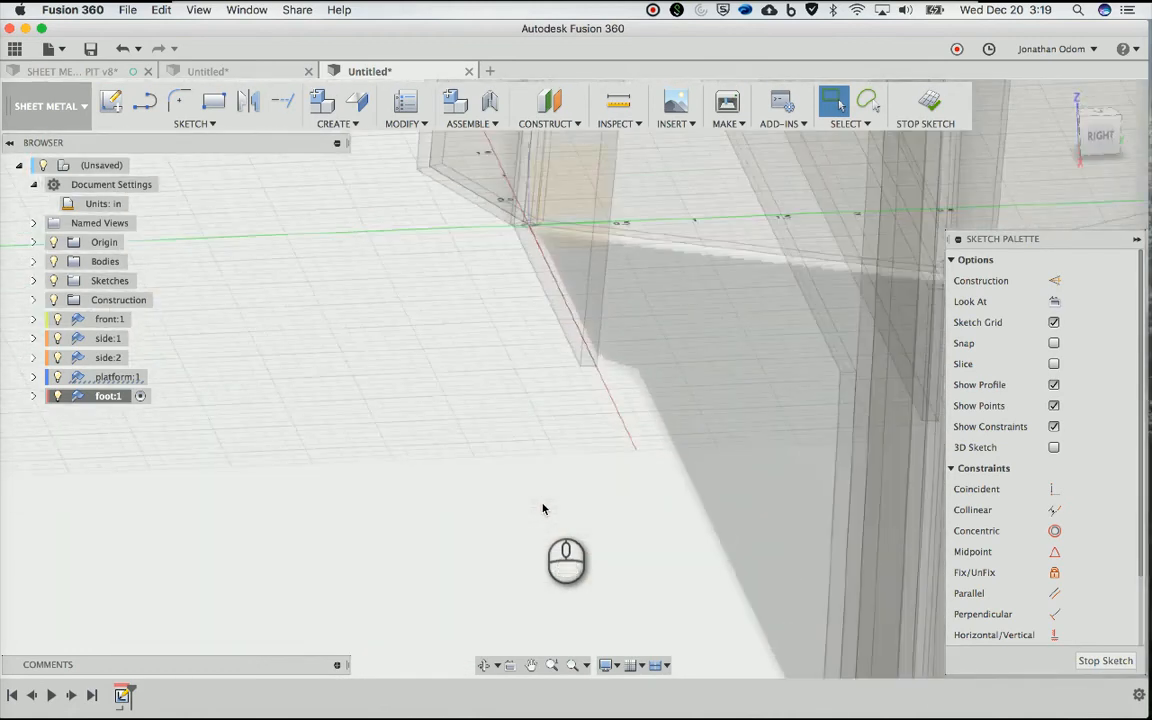
{"action": "scroll", "coordinate": [543, 509], "scroll_direction": "left", "scroll_amount": 8, "text": "shift"}
{"action": "scroll", "coordinate": [543, 509], "scroll_direction": "left", "scroll_amount": 3, "text": "shift"}
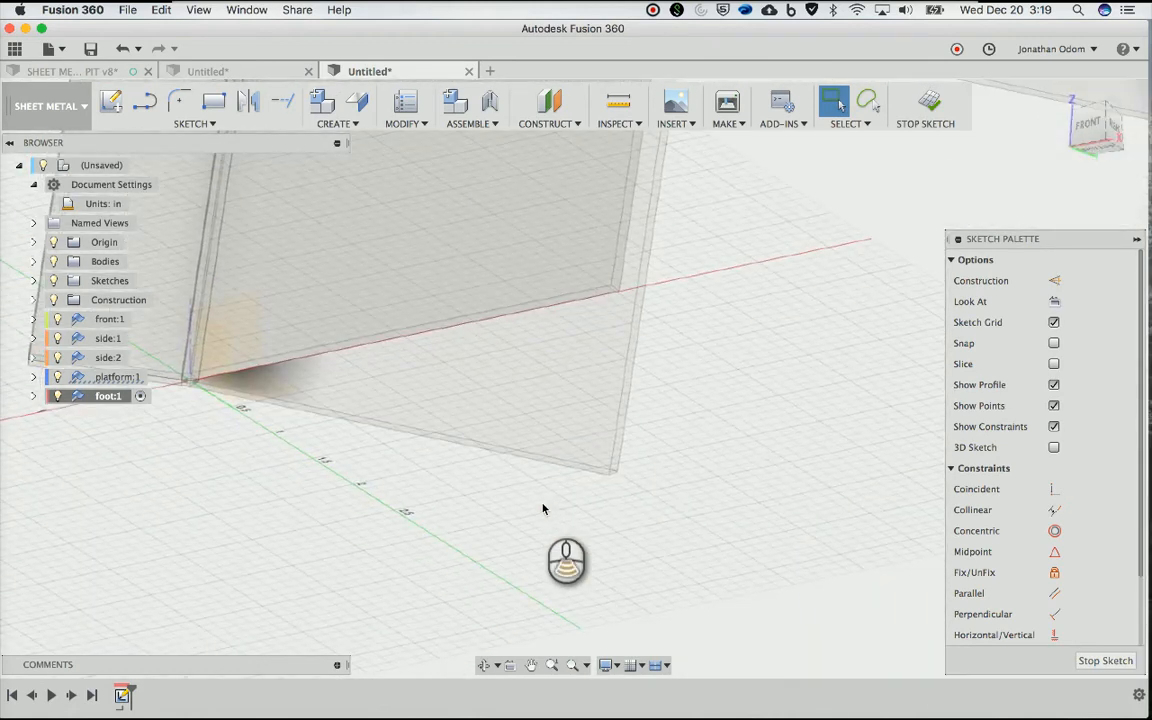
{"action": "left_click", "coordinate": [184, 125]}
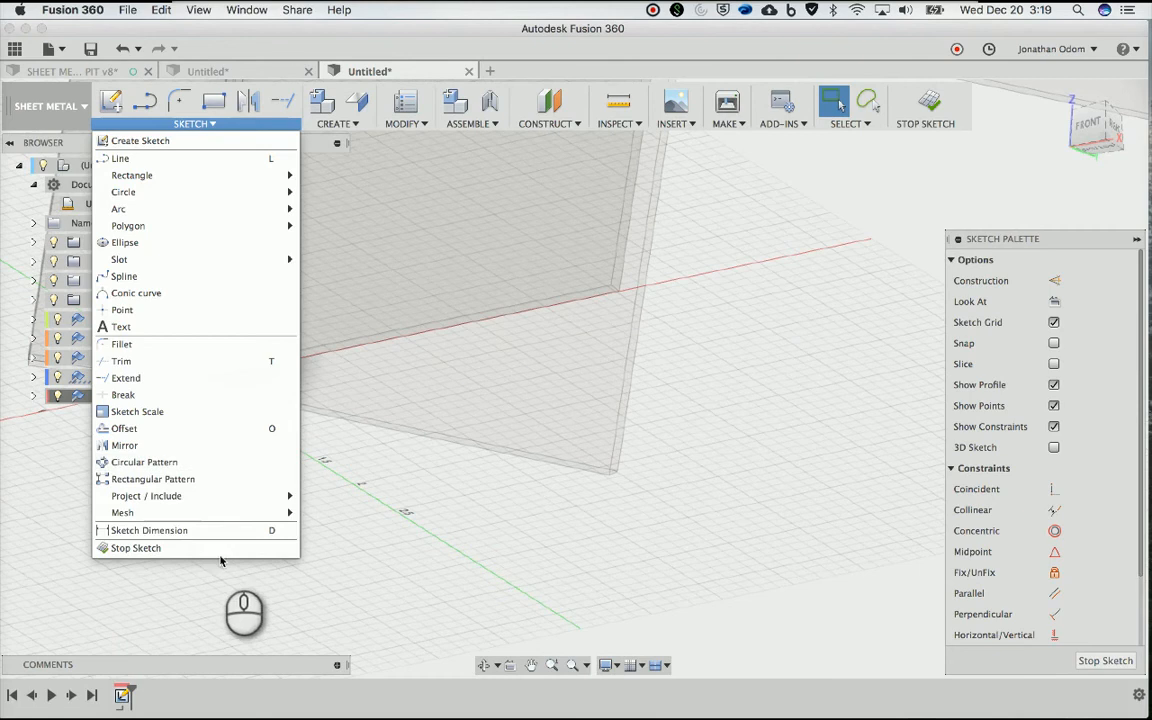
{"action": "mouse_move", "coordinate": [258, 496]}
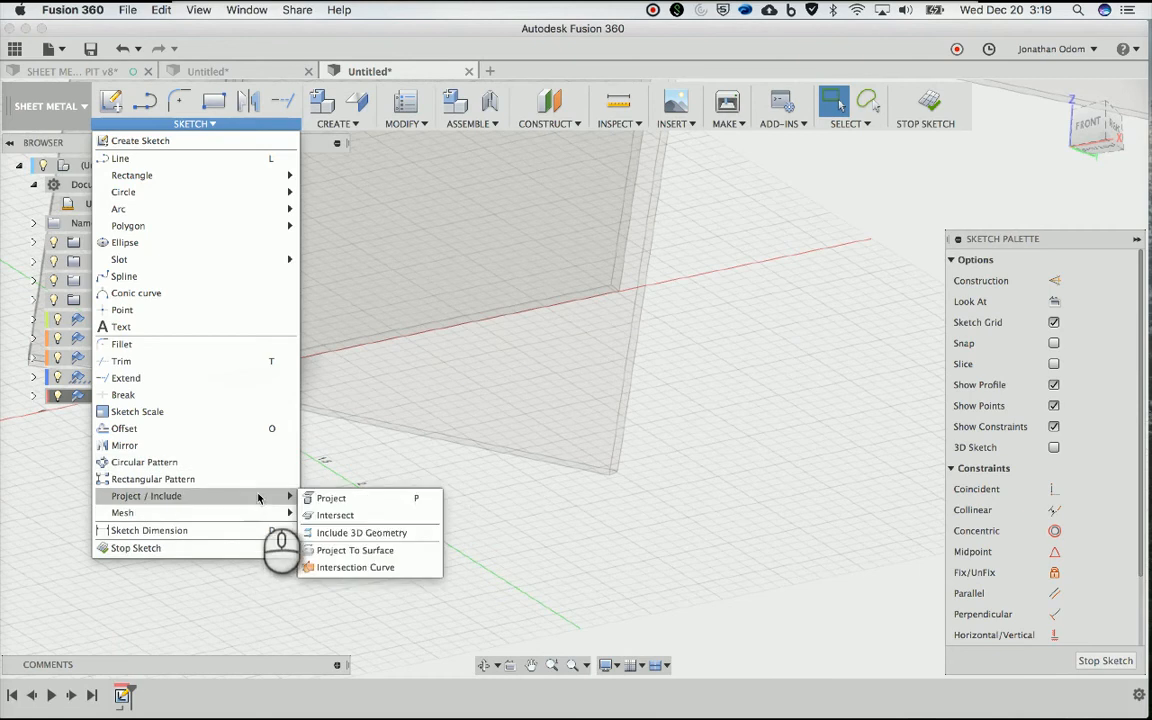
{"action": "left_click", "coordinate": [338, 497]}
{"action": "left_click", "coordinate": [571, 301]}
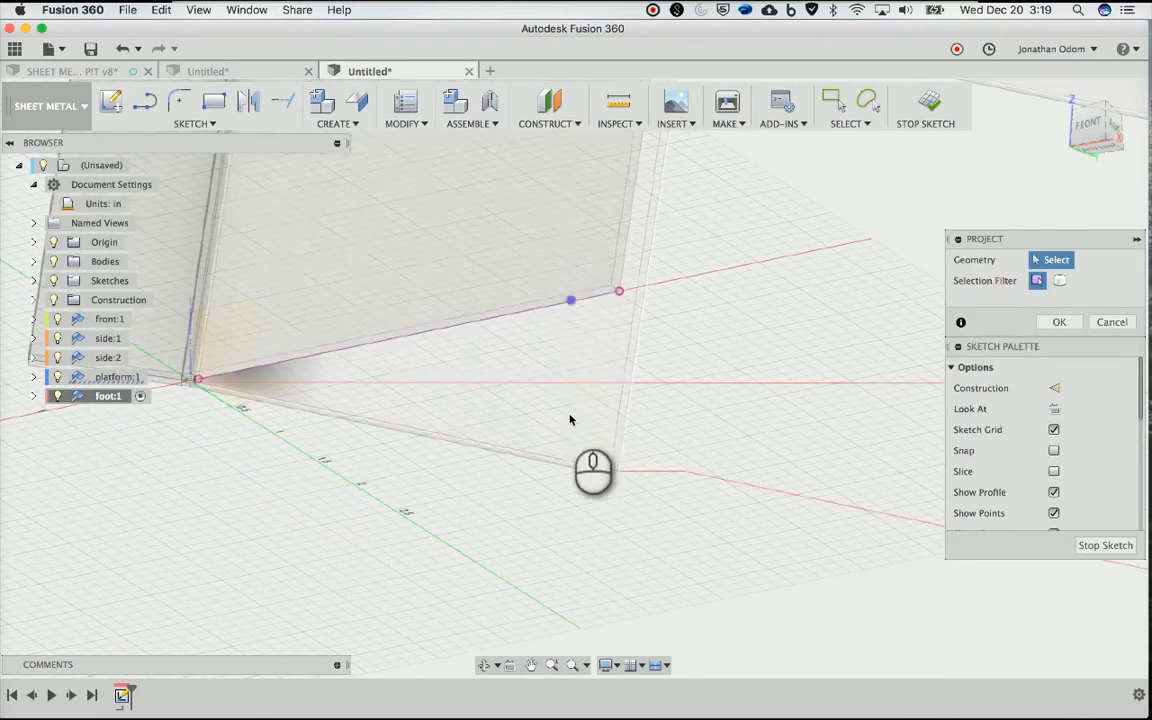
{"action": "left_click", "coordinate": [575, 464]}
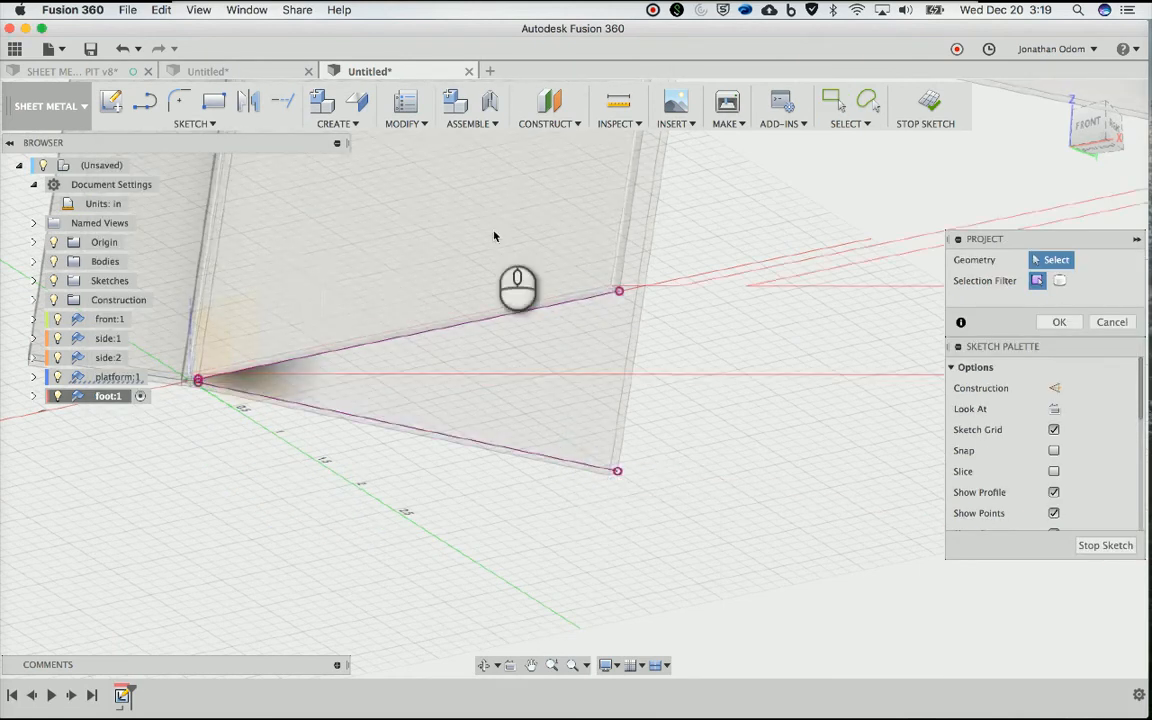
{"action": "scroll", "coordinate": [494, 236], "scroll_direction": "up", "scroll_amount": 3}
{"action": "scroll", "coordinate": [494, 234], "scroll_direction": "left", "scroll_amount": 3}
{"action": "scroll", "coordinate": [452, 208], "scroll_direction": "left", "scroll_amount": 2}
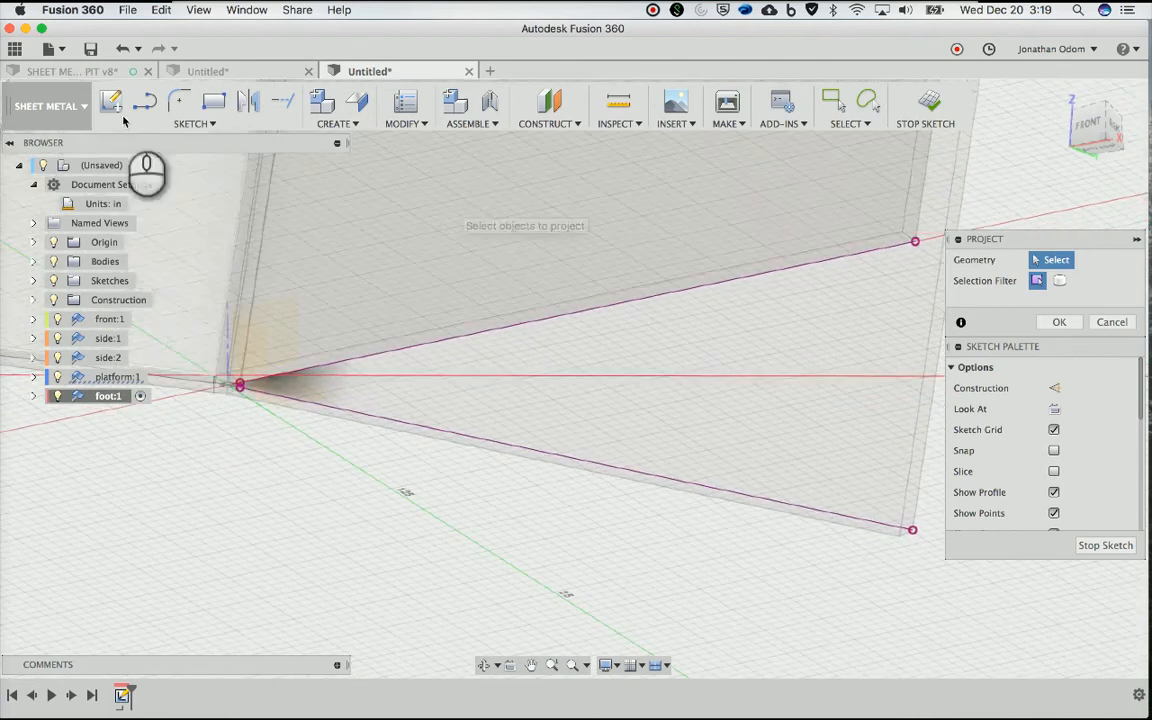
Draw a short line joining the two projected edges' endpoints at the narrow leg corner
{"action": "left_click", "coordinate": [145, 101]}
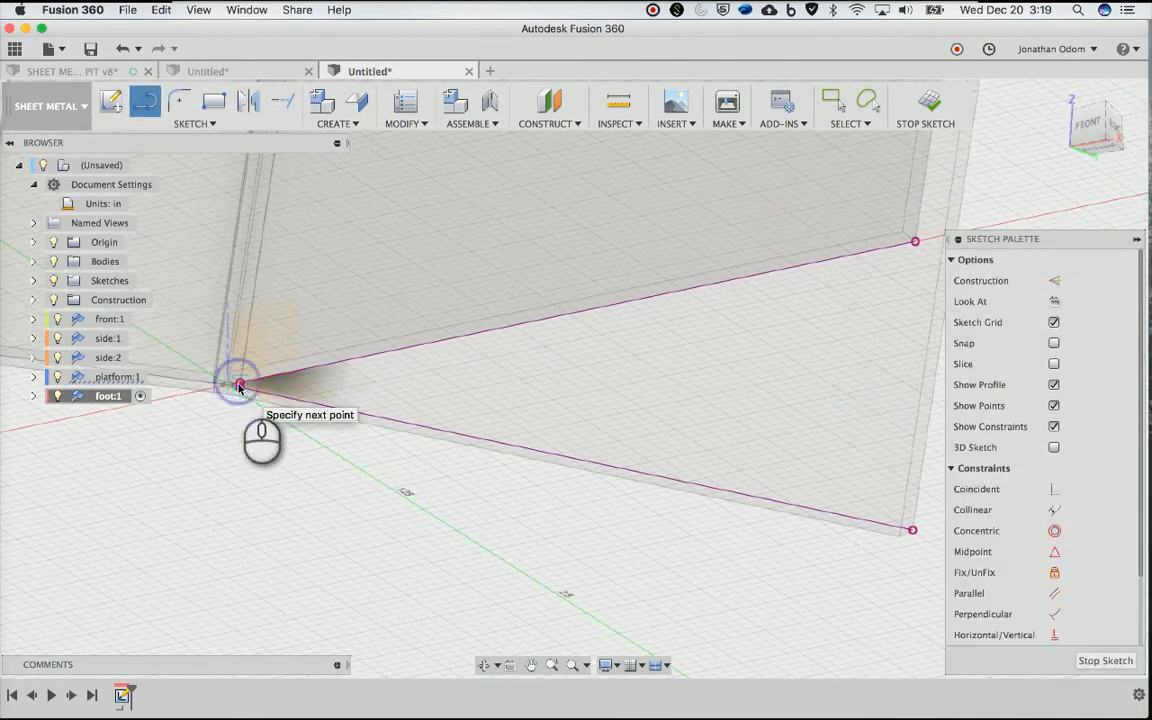
{"action": "scroll", "coordinate": [238, 384], "scroll_direction": "up", "scroll_amount": 5}
{"action": "scroll", "coordinate": [238, 384], "scroll_direction": "down", "scroll_amount": 2}
{"action": "scroll", "coordinate": [238, 384], "scroll_direction": "left", "scroll_amount": 3}
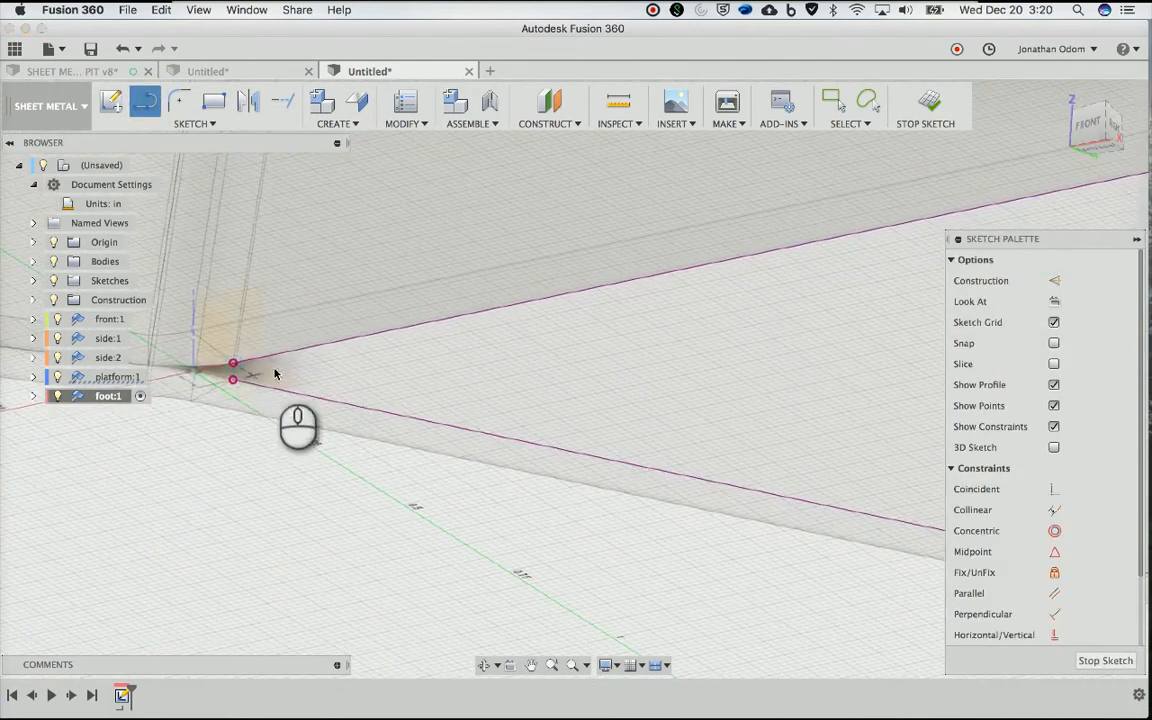
{"action": "left_click", "coordinate": [233, 363]}
{"action": "left_click", "coordinate": [233, 380]}
{"action": "scroll", "coordinate": [234, 383], "scroll_direction": "down", "scroll_amount": 3}
{"action": "scroll", "coordinate": [234, 383], "scroll_direction": "right", "scroll_amount": 3}
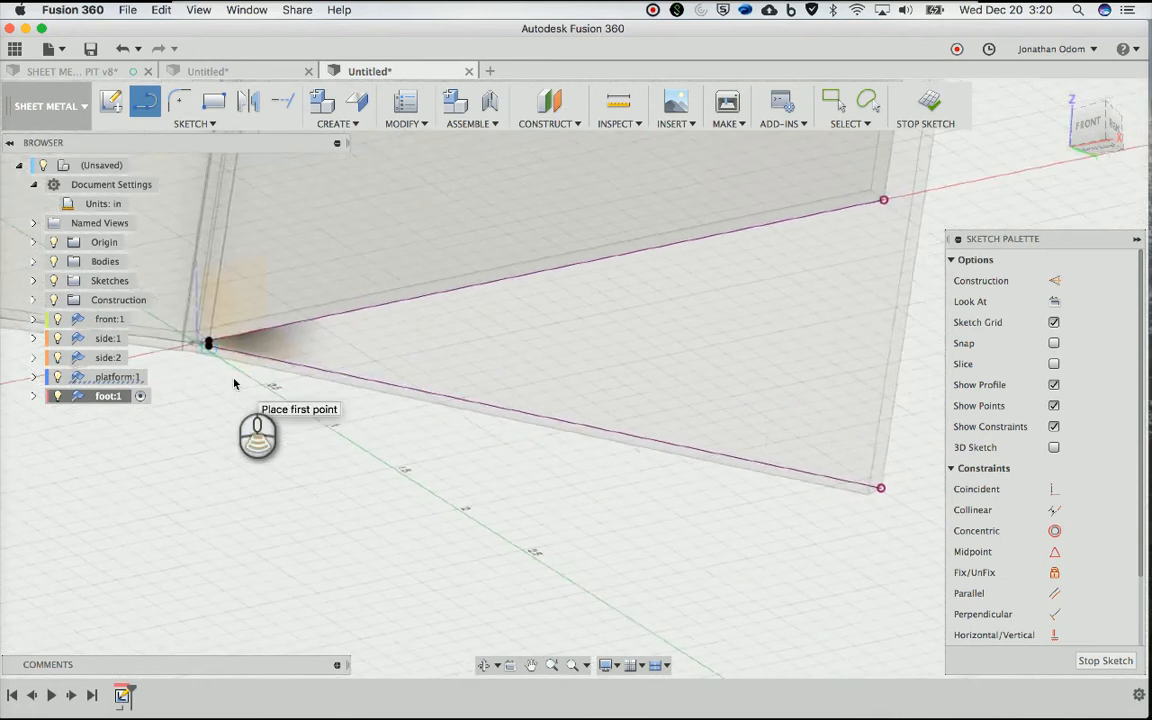
Close the foot profile with a line between the far endpoints of the two projected edges
{"action": "scroll", "coordinate": [234, 383], "scroll_direction": "right", "scroll_amount": 3}
{"action": "left_click", "coordinate": [724, 218]}
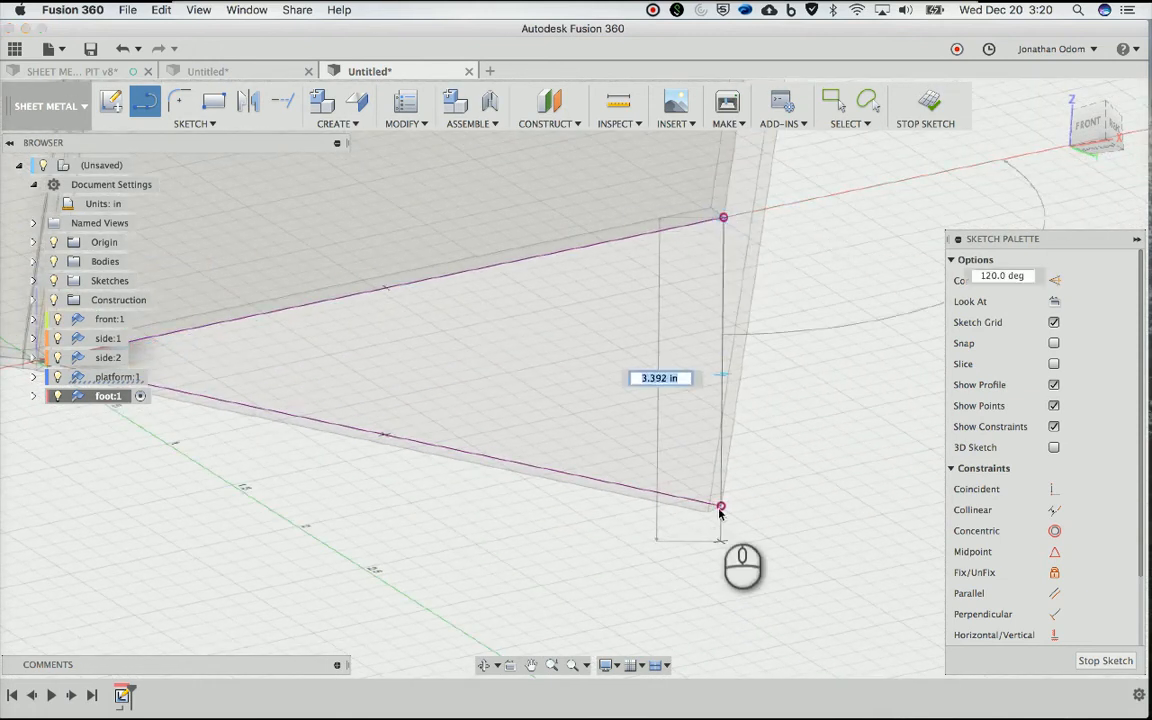
{"action": "left_click", "coordinate": [721, 505]}
{"action": "scroll", "coordinate": [724, 515], "scroll_direction": "down", "scroll_amount": 3}
{"action": "scroll", "coordinate": [724, 515], "scroll_direction": "left", "scroll_amount": 2}
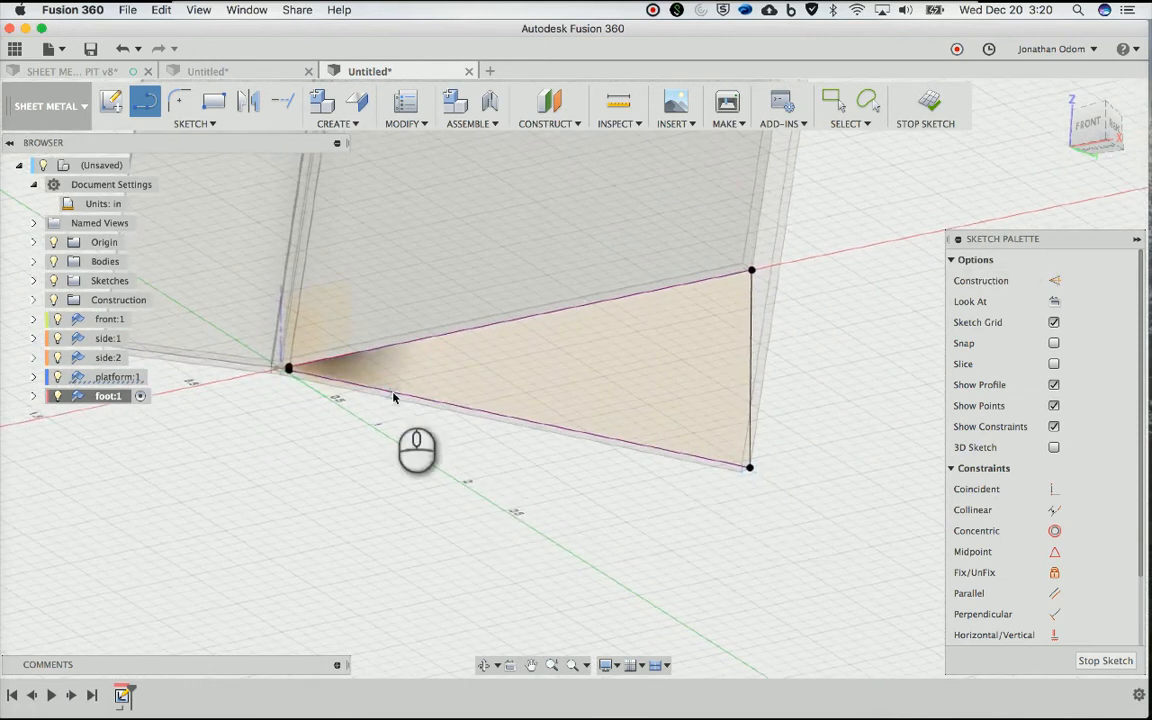
Create the foot's base plate as a flange from the triangular profile, with thickness on Side 1 and as a New Body
{"action": "left_click", "coordinate": [357, 100]}
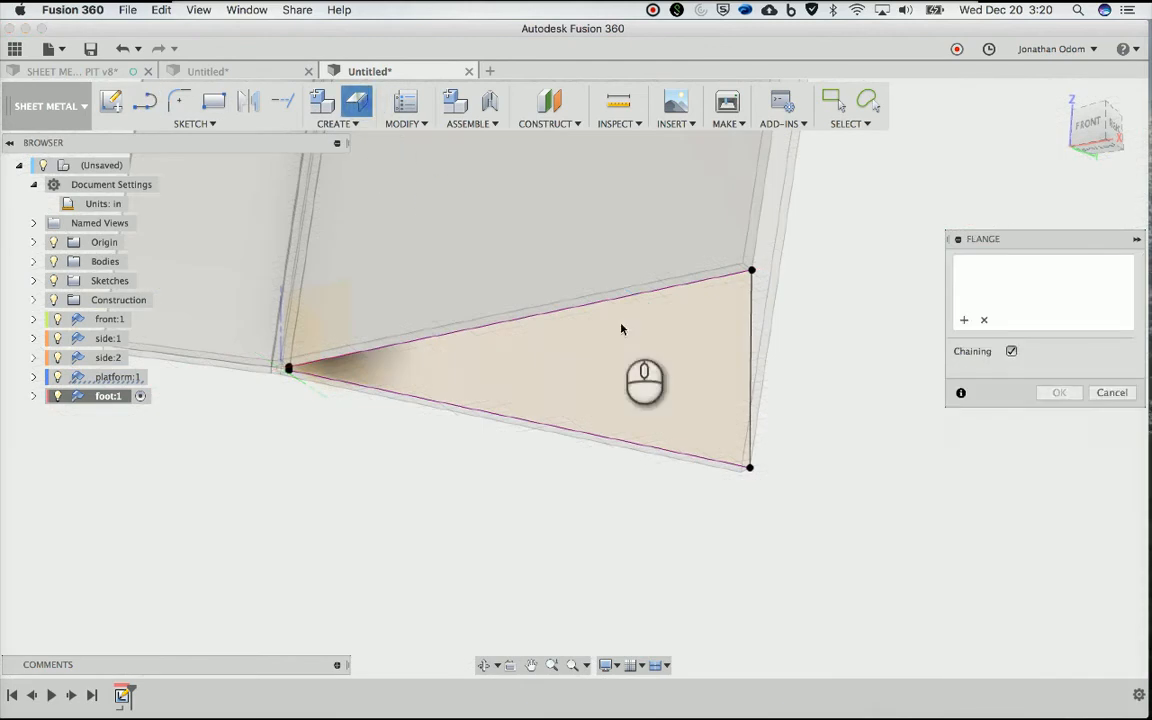
{"action": "left_click", "coordinate": [647, 333]}
{"action": "scroll", "coordinate": [795, 337], "scroll_direction": "right", "scroll_amount": 3, "text": "shift"}
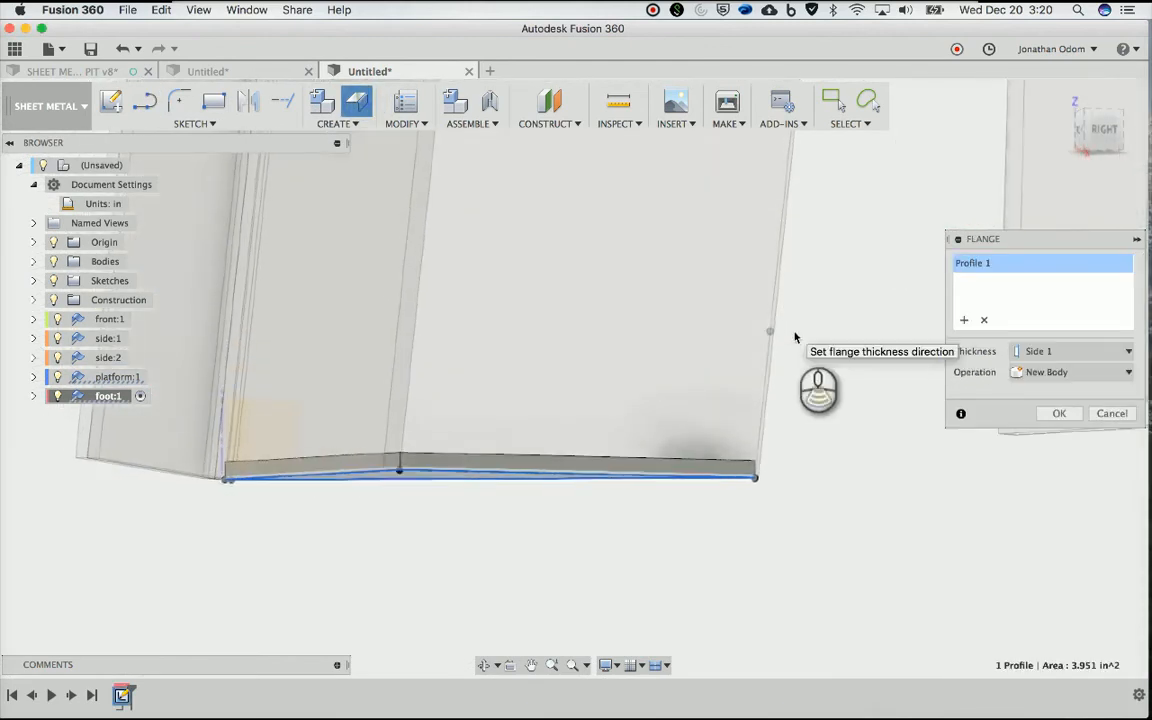
{"action": "scroll", "coordinate": [543, 413], "scroll_direction": "down", "scroll_amount": 3, "text": "shift"}
{"action": "scroll", "coordinate": [543, 411], "scroll_direction": "left", "scroll_amount": 2}
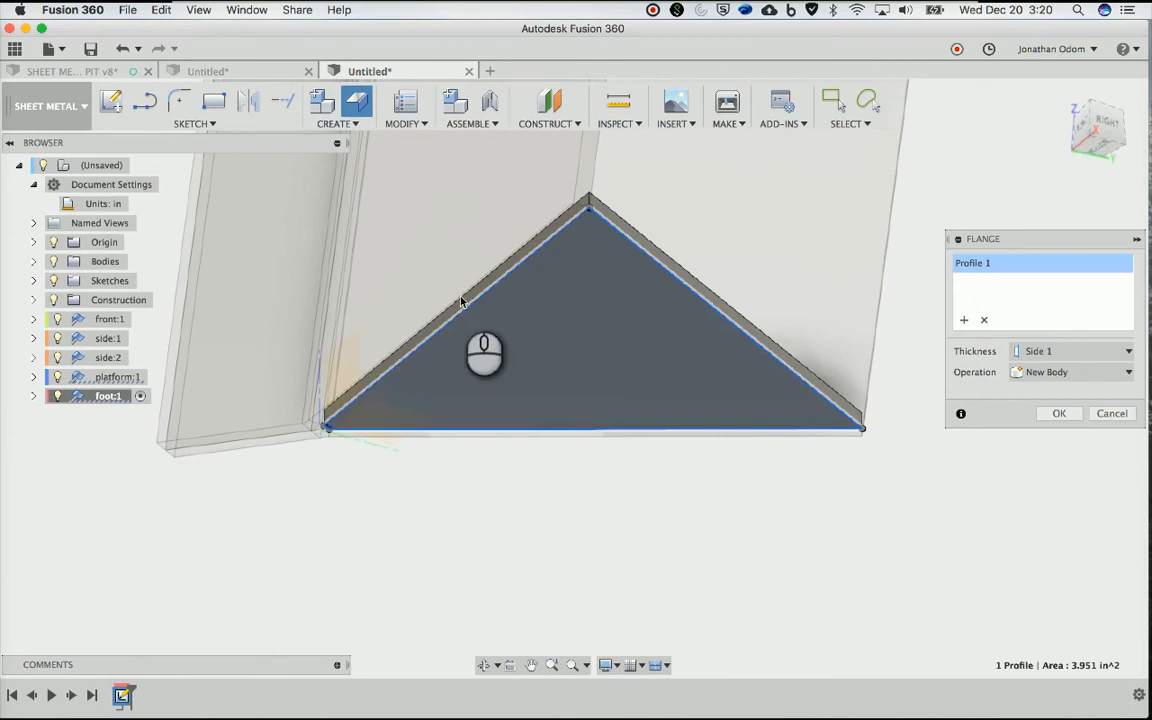
{"action": "left_click", "coordinate": [1045, 351]}
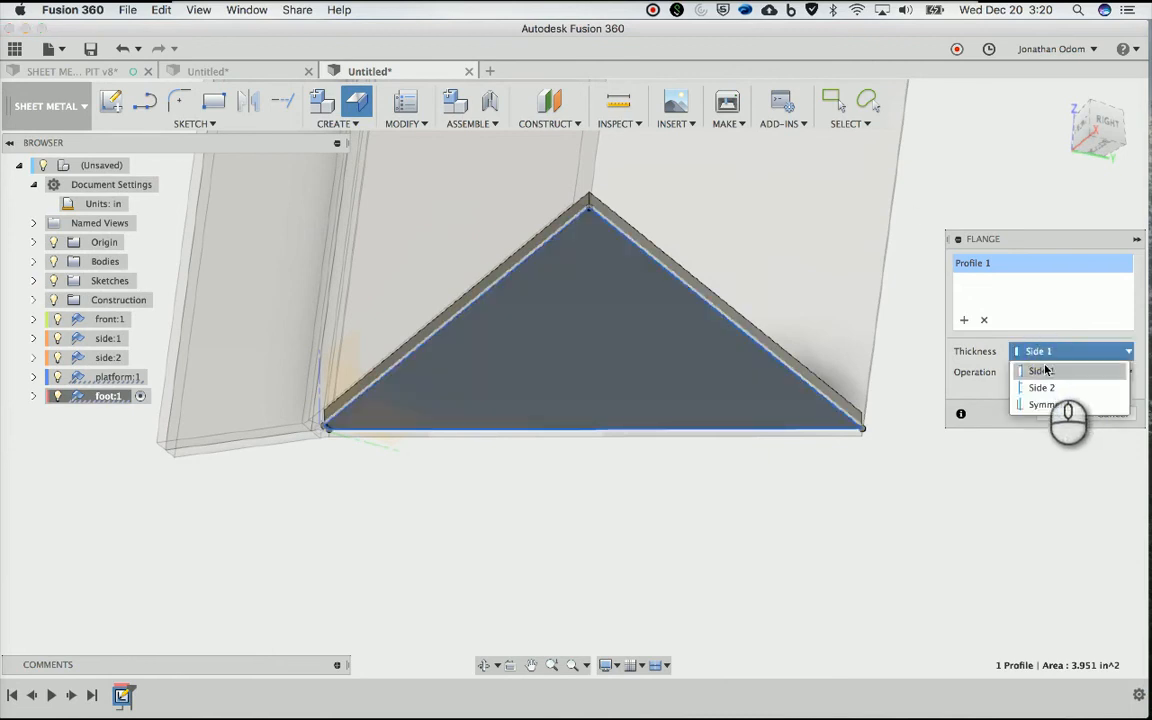
{"action": "left_click", "coordinate": [901, 52]}
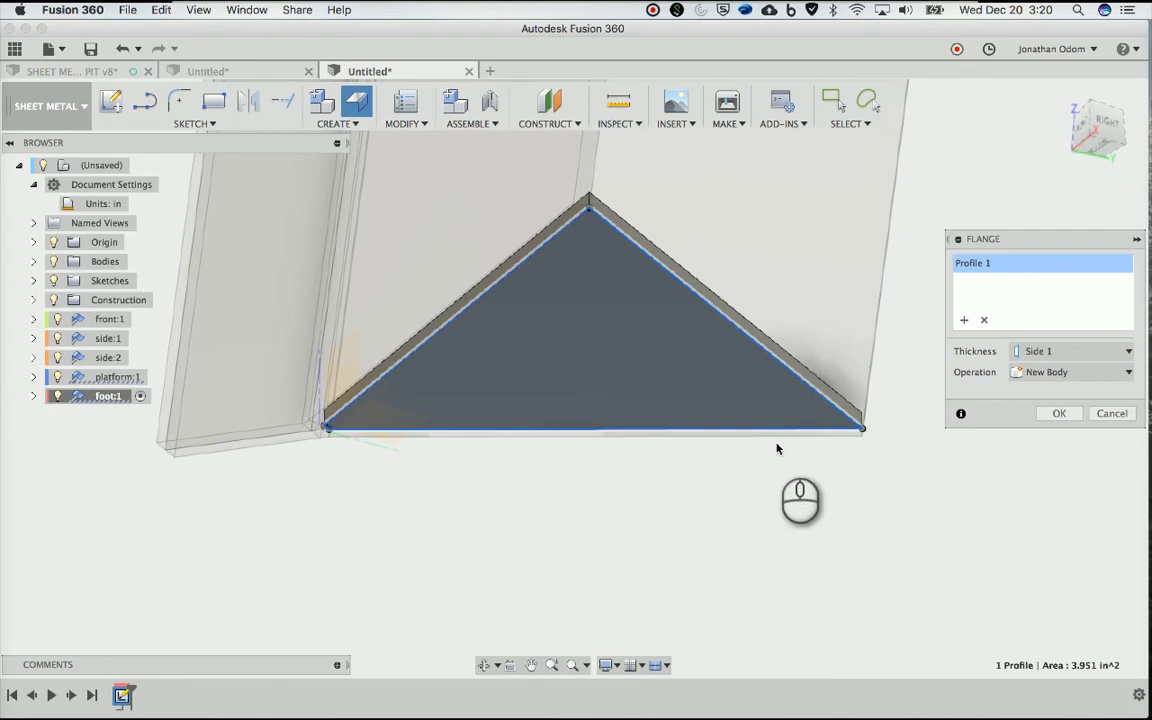
{"action": "left_click", "coordinate": [1057, 413]}
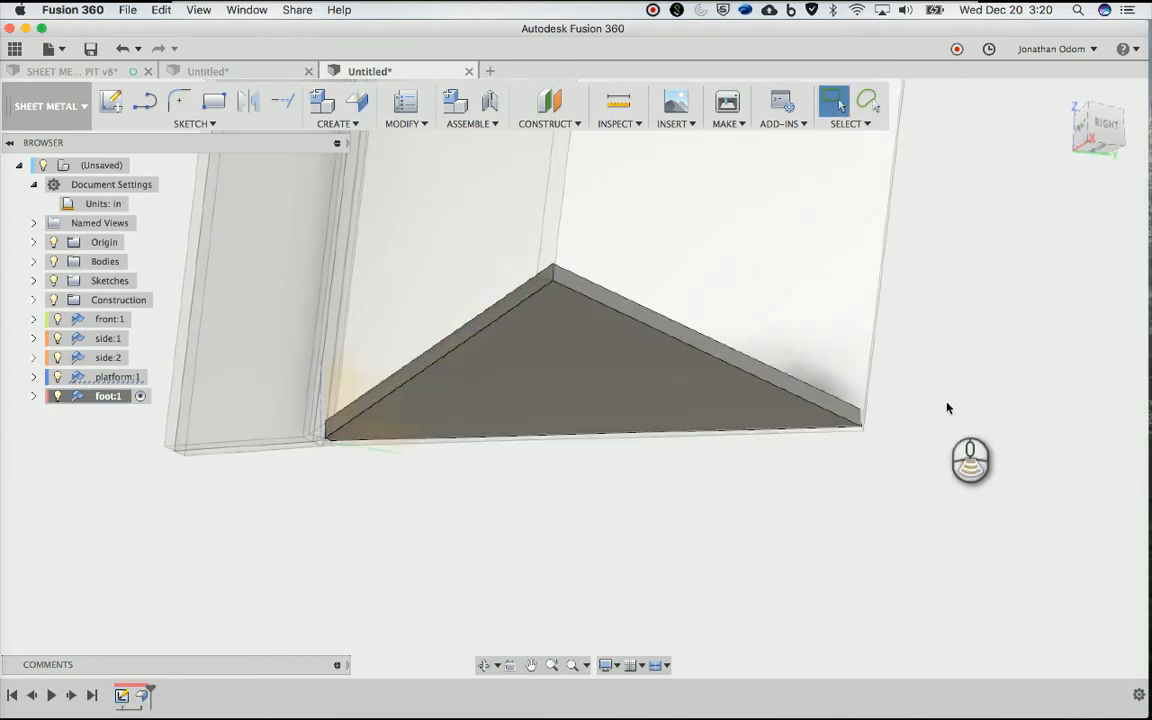
Add 1 in high flanges along the two edges of the foot plate that meet at the leg corner
{"action": "scroll", "coordinate": [948, 408], "scroll_direction": "down", "scroll_amount": 10}
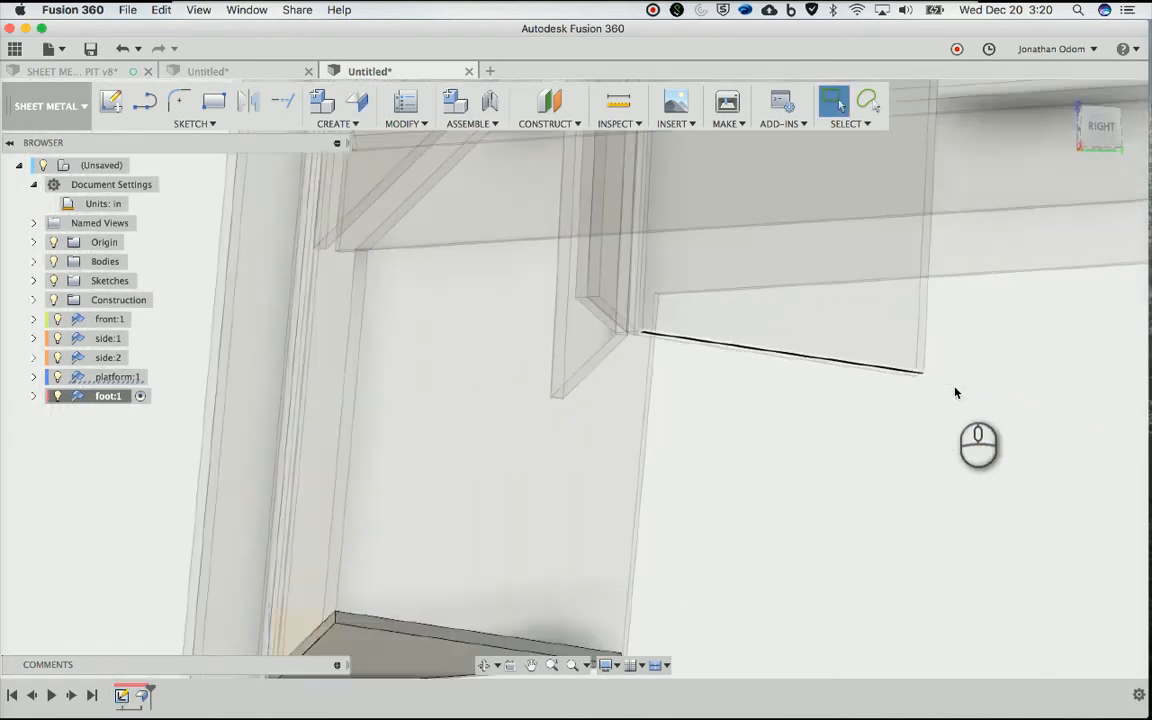
{"action": "scroll", "coordinate": [975, 368], "scroll_direction": "up", "scroll_amount": 5}
{"action": "scroll", "coordinate": [976, 368], "scroll_direction": "down", "scroll_amount": 8}
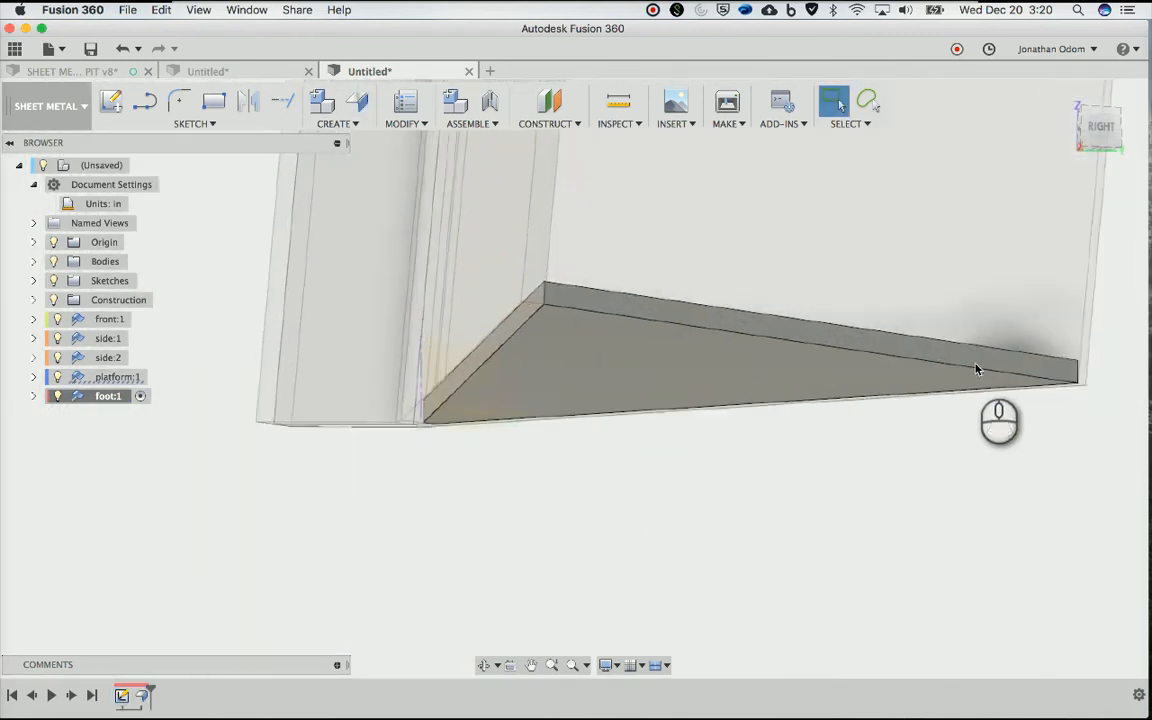
{"action": "scroll", "coordinate": [977, 369], "scroll_direction": "down", "scroll_amount": 2}
{"action": "left_click", "coordinate": [358, 102]}
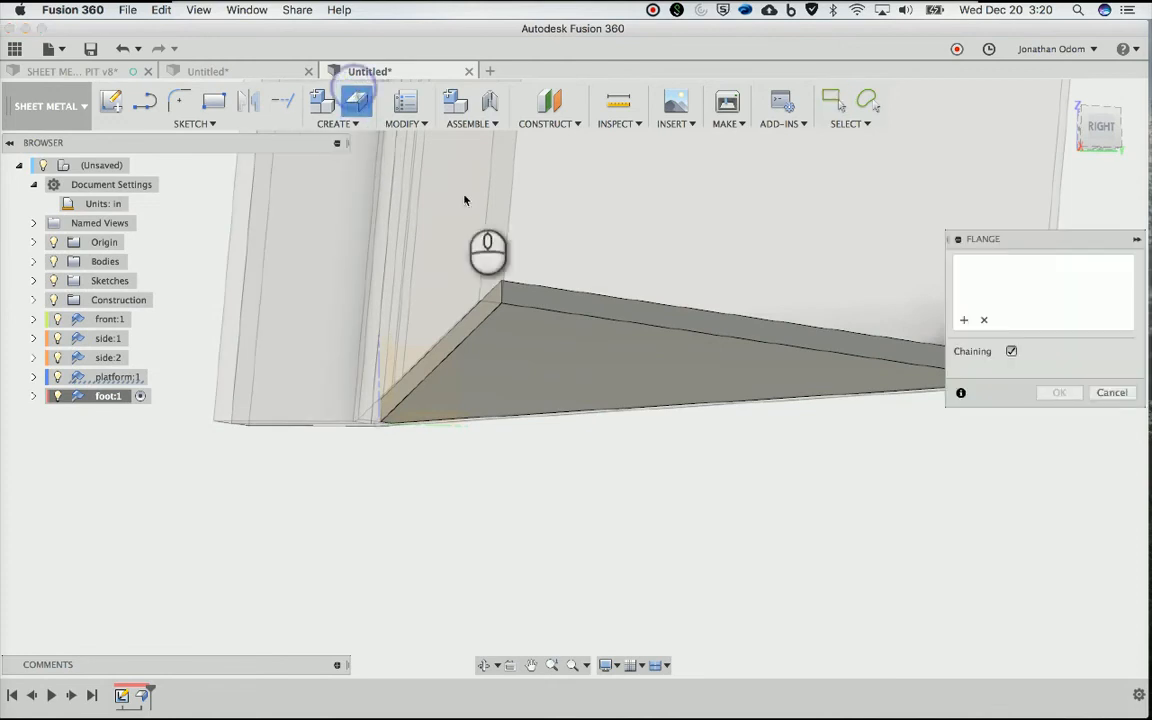
{"action": "left_click", "coordinate": [493, 289]}
{"action": "middle_click_drag", "start_coordinate": [710, 303], "coordinate": [524, 330], "text": "shift"}
{"action": "left_click", "coordinate": [505, 324]}
{"action": "left_click_drag", "start_coordinate": [537, 349], "coordinate": [536, 272]}
{"action": "type", "text": "1"}
{"action": "middle_click_drag", "start_coordinate": [535, 272], "coordinate": [537, 270], "text": "shift"}
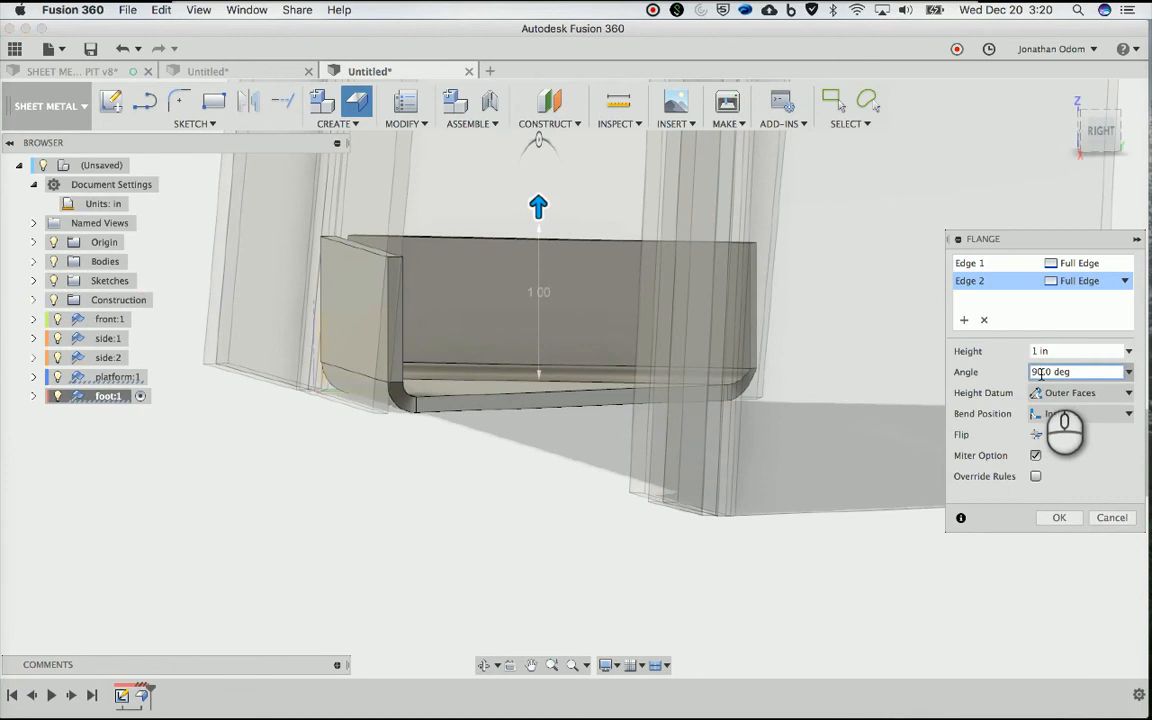
Set the angle of the foot's edge flanges to 94 degrees and finish the flanges
{"action": "type", "text": "86"}
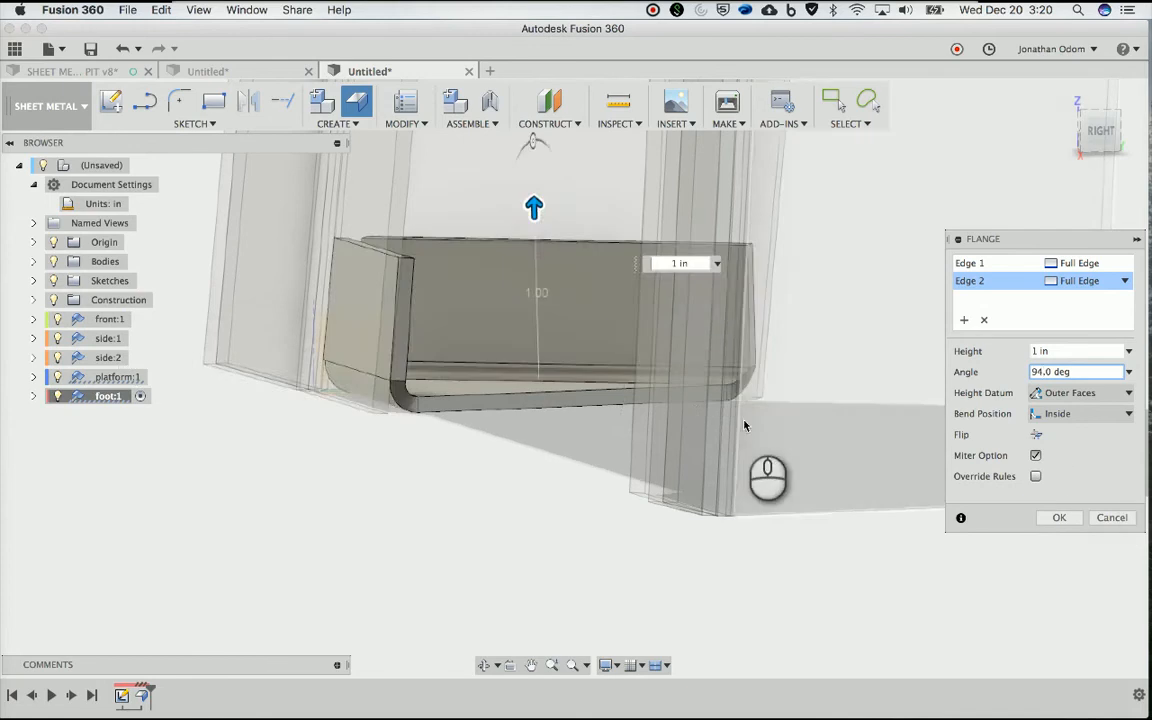
{"action": "scroll", "coordinate": [688, 464], "scroll_direction": "up", "scroll_amount": 5}
{"action": "scroll", "coordinate": [688, 461], "scroll_direction": "down", "scroll_amount": 5}
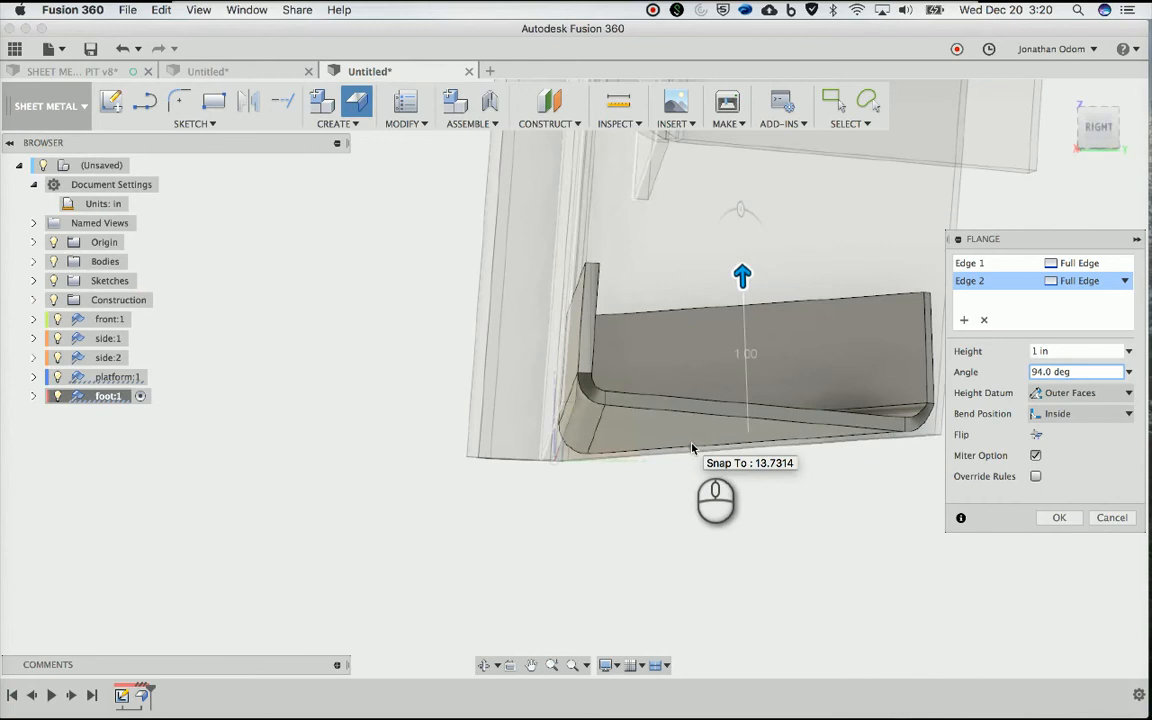
{"action": "key", "text": "Return"}
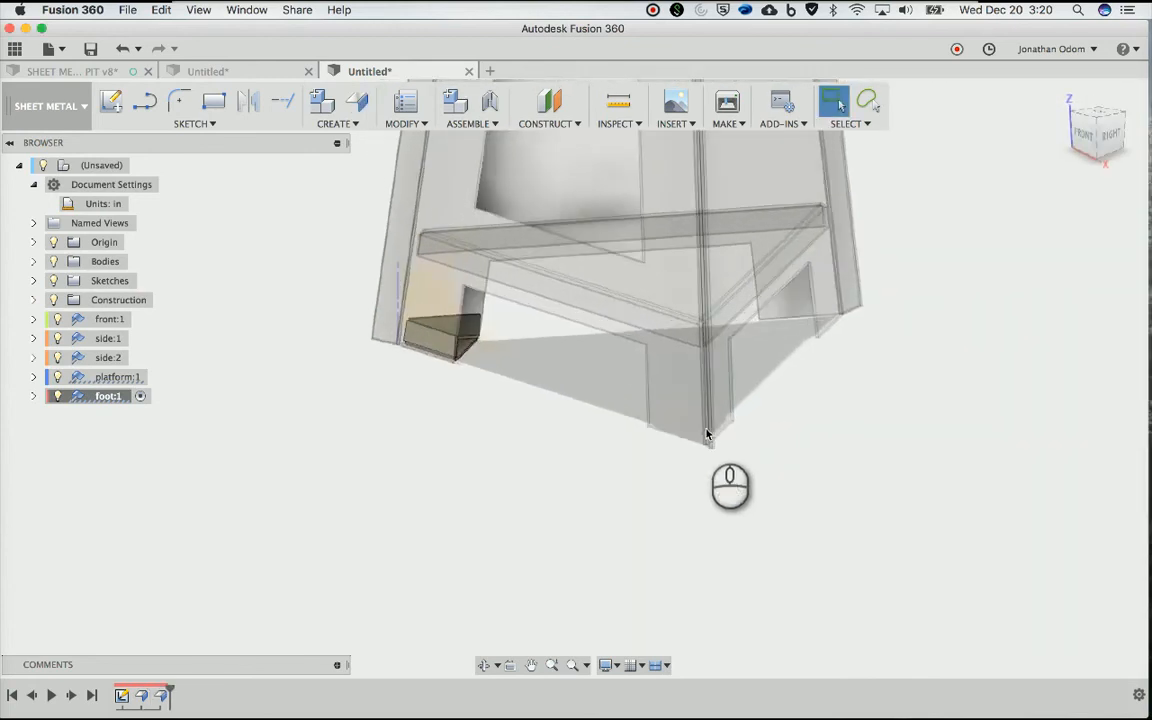
Activate the top-level assembly and show Sketch3 for the centre point between the legs
{"action": "left_click", "coordinate": [98, 164]}
{"action": "right_click", "coordinate": [98, 164]}
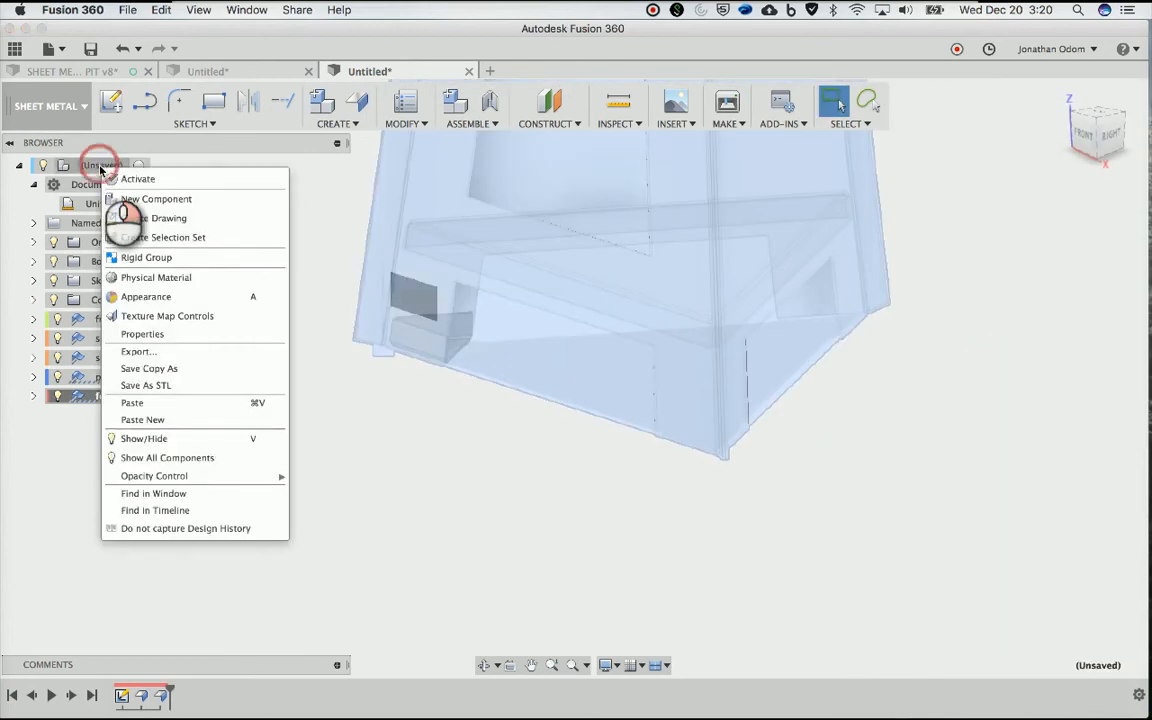
{"action": "left_click", "coordinate": [123, 177]}
{"action": "left_click", "coordinate": [276, 384]}
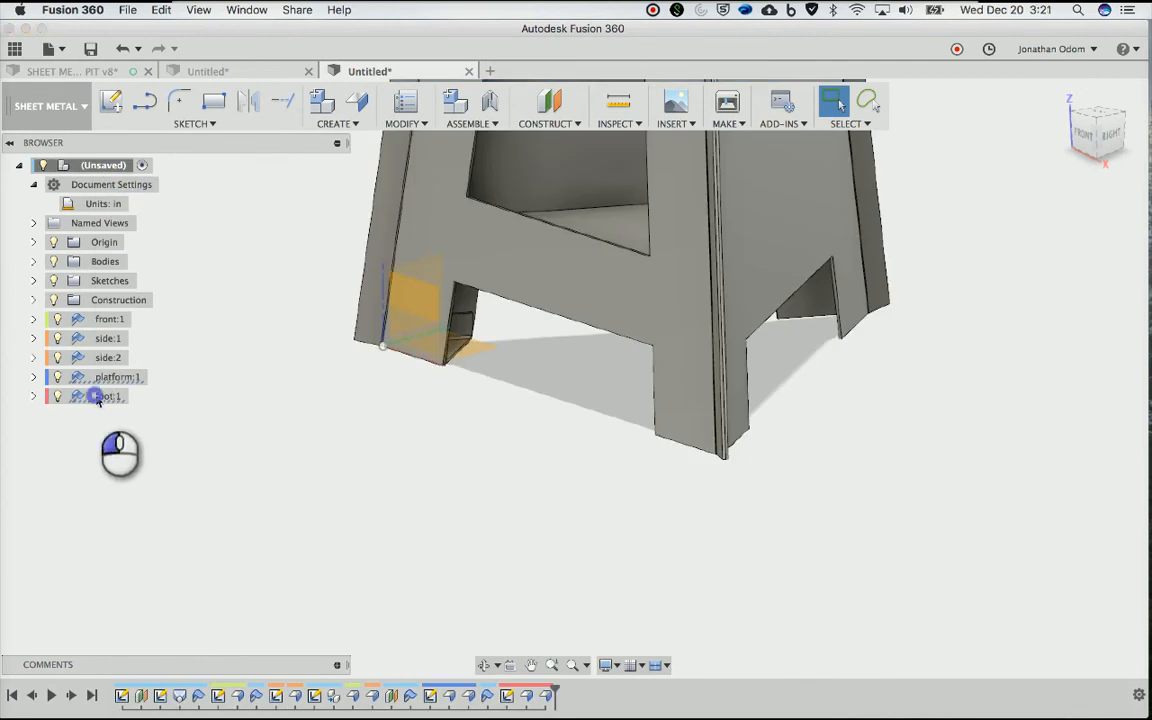
{"action": "left_click", "coordinate": [100, 396]}
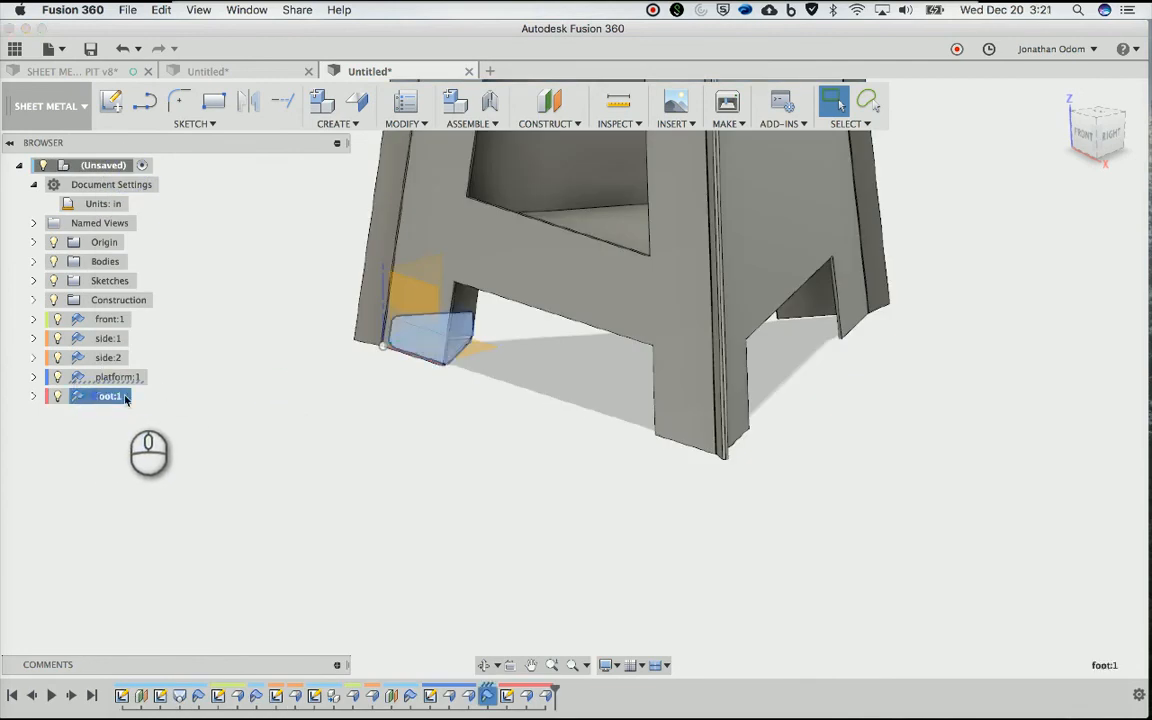
{"action": "left_click", "coordinate": [33, 280]}
{"action": "left_click", "coordinate": [67, 338]}
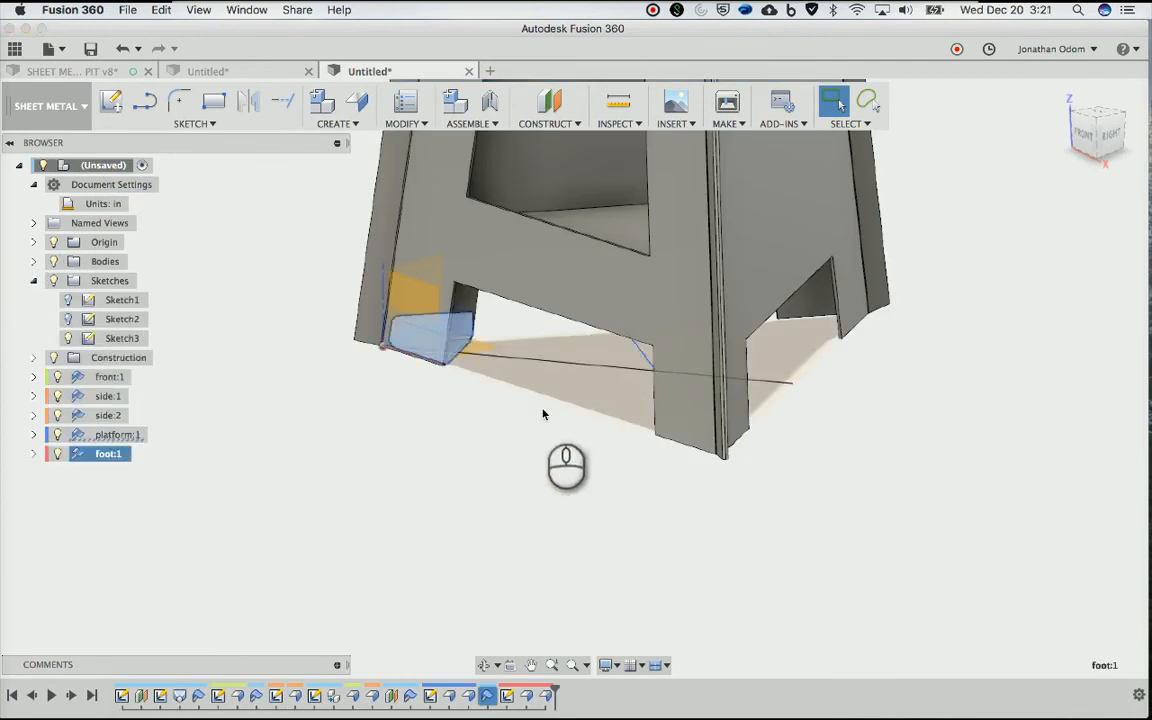
{"action": "scroll", "coordinate": [543, 414], "scroll_direction": "left", "scroll_amount": 3, "text": "shift"}
{"action": "scroll", "coordinate": [543, 414], "scroll_direction": "left", "scroll_amount": 2}
{"action": "scroll", "coordinate": [543, 414], "scroll_direction": "down", "scroll_amount": 3, "text": "shift"}
{"action": "scroll", "coordinate": [543, 414], "scroll_direction": "down", "scroll_amount": 2}
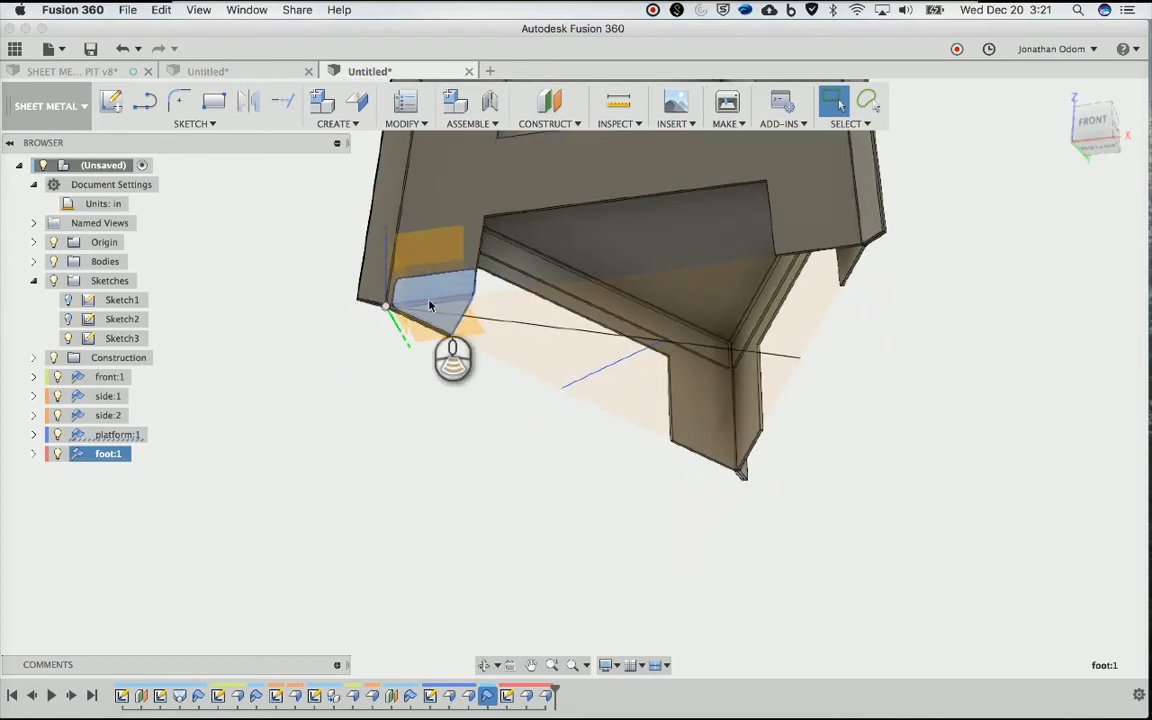
{"action": "left_click", "coordinate": [353, 124]}
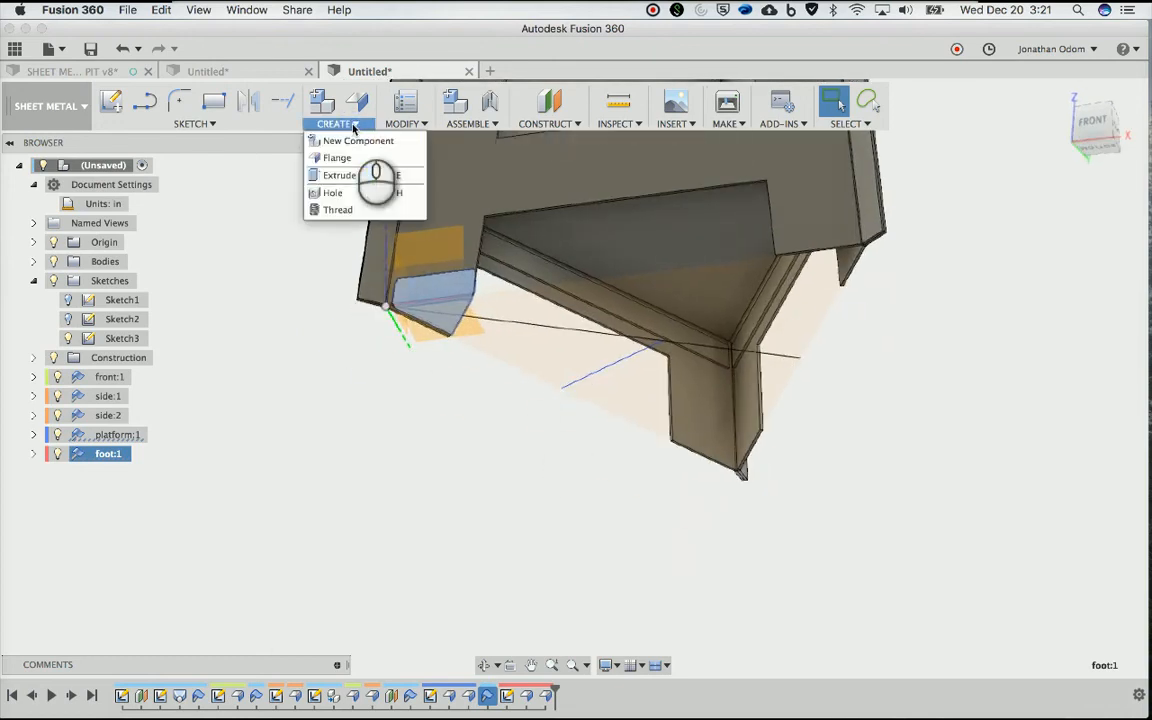
{"action": "left_click", "coordinate": [249, 124]}
{"action": "left_click", "coordinate": [366, 402]}
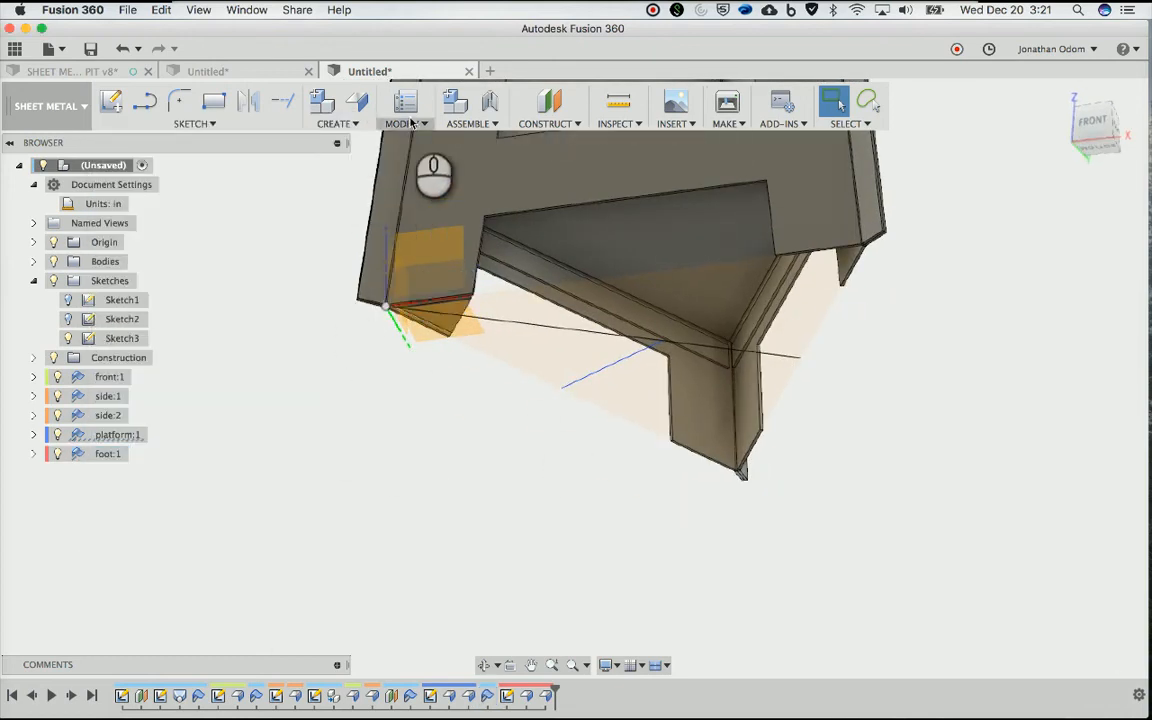
{"action": "left_click", "coordinate": [474, 124]}
{"action": "left_click", "coordinate": [417, 121]}
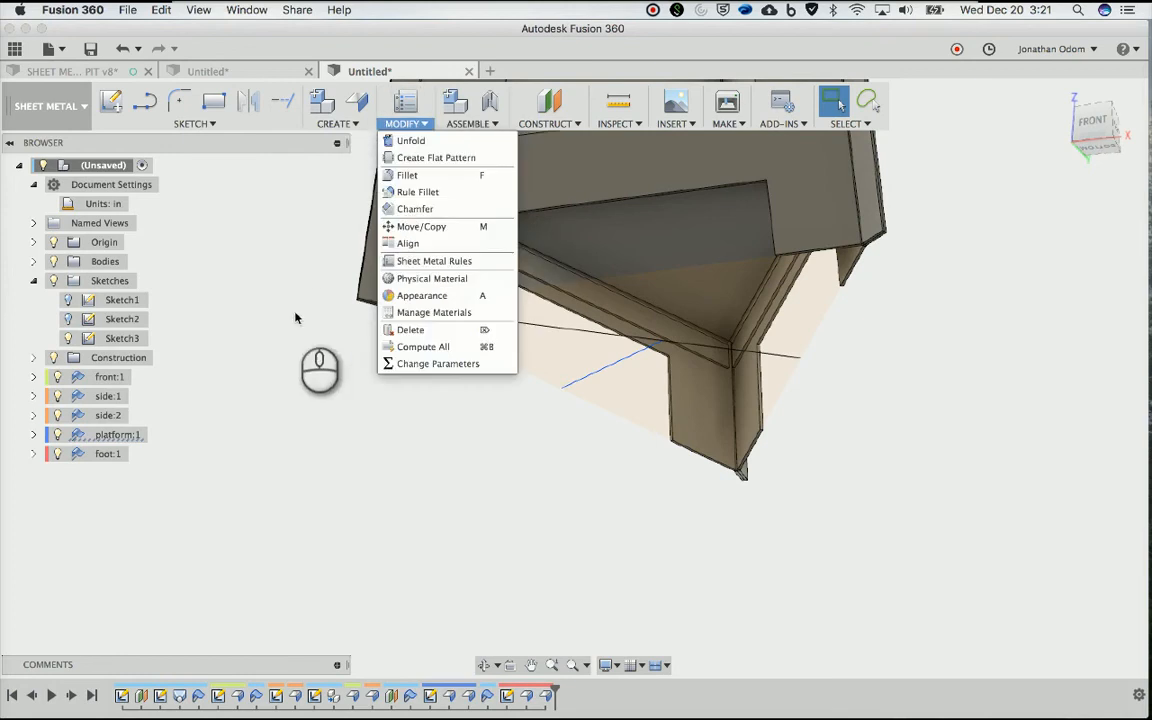
Copy the foot component, paste it into the assembly and set the move pivot at the stand's centre point
{"action": "left_click", "coordinate": [131, 434]}
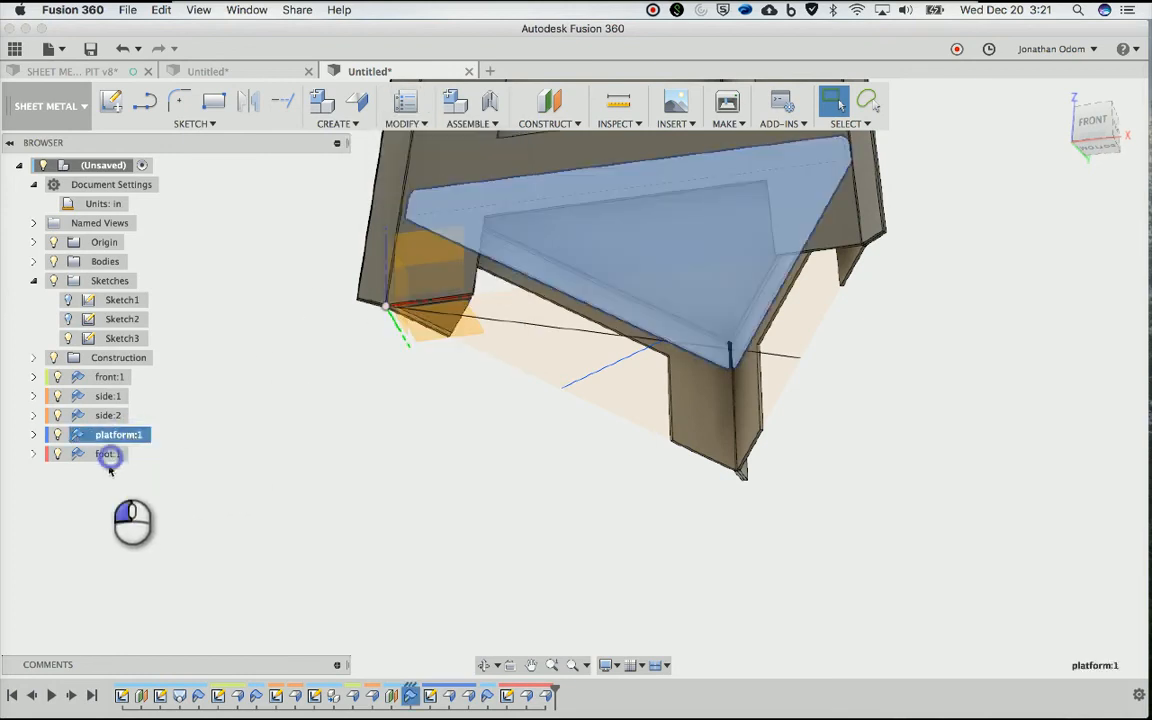
{"action": "left_click", "coordinate": [109, 453]}
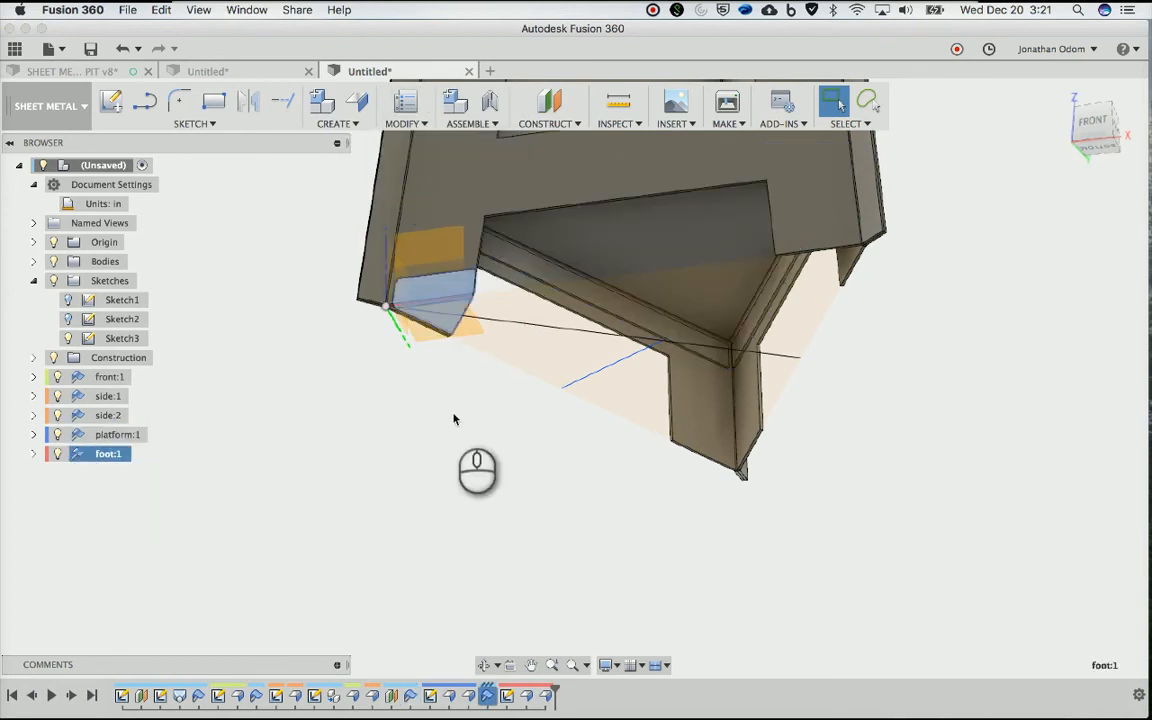
{"action": "key", "text": "super+c"}
{"action": "key", "text": "super+v"}
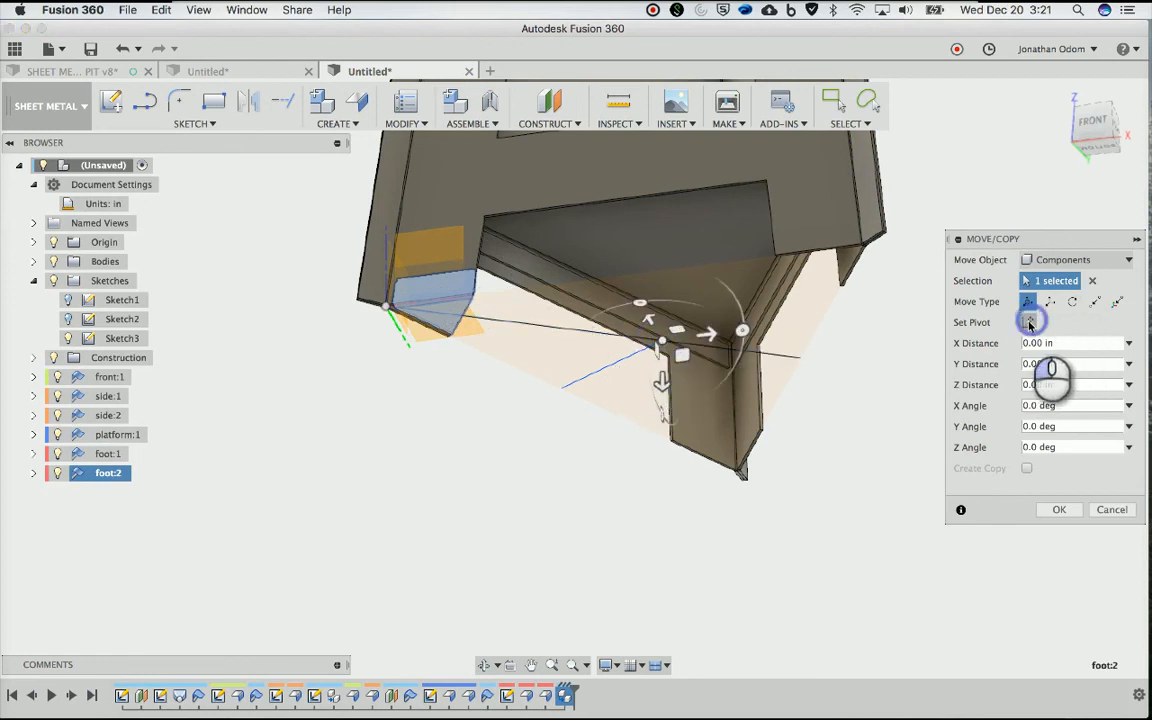
Rotate the pasted foot 120 degrees about the vertical Z axis onto the next leg corner, keeping the Y angle at 0
{"action": "left_click_drag", "start_coordinate": [741, 330], "coordinate": [652, 308]}
{"action": "key", "text": "Return"}
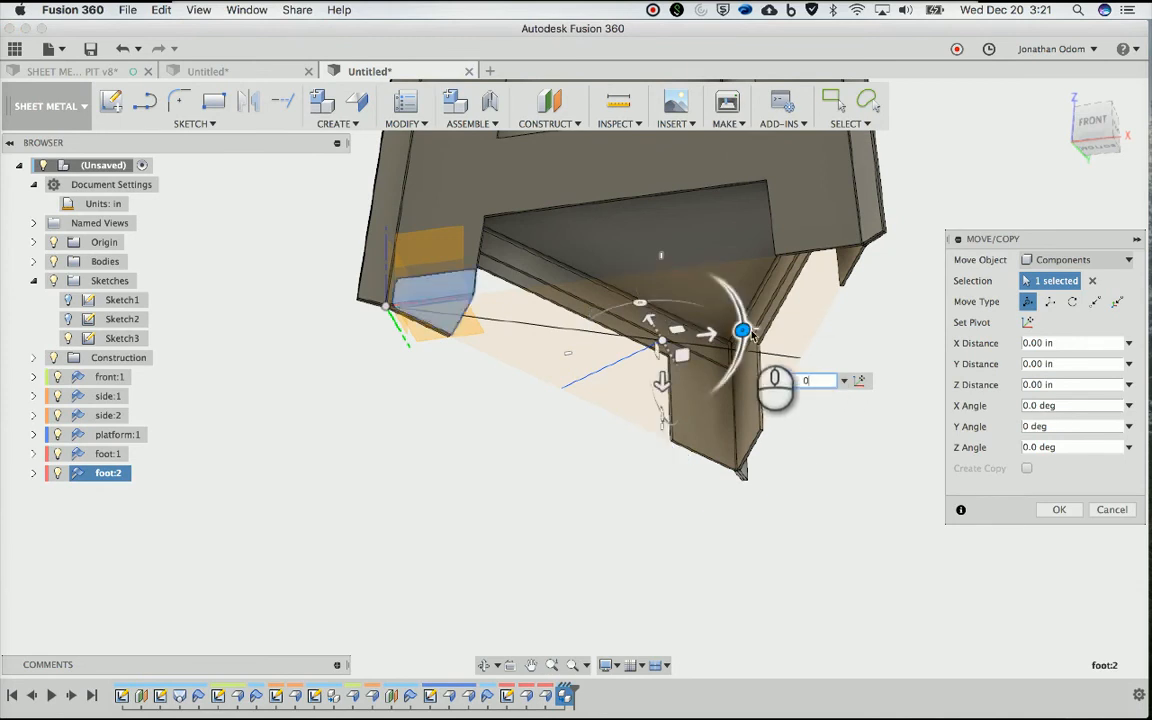
{"action": "left_click_drag", "start_coordinate": [640, 300], "coordinate": [668, 300]}
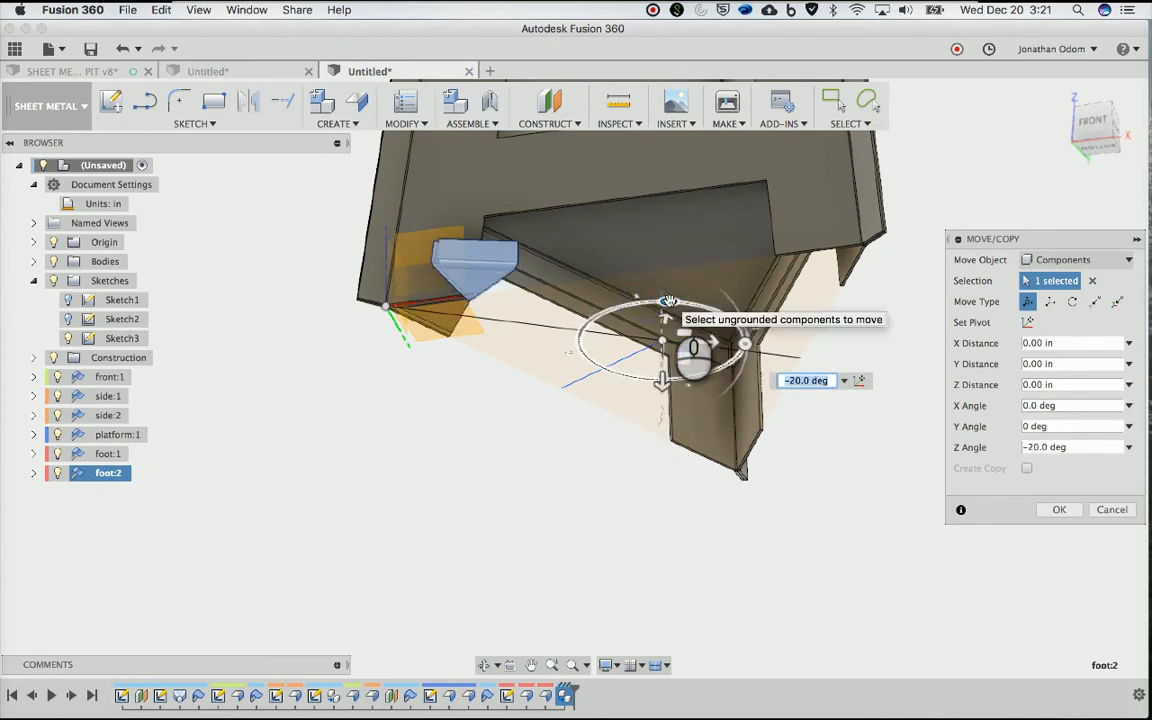
{"action": "key", "text": "Return"}
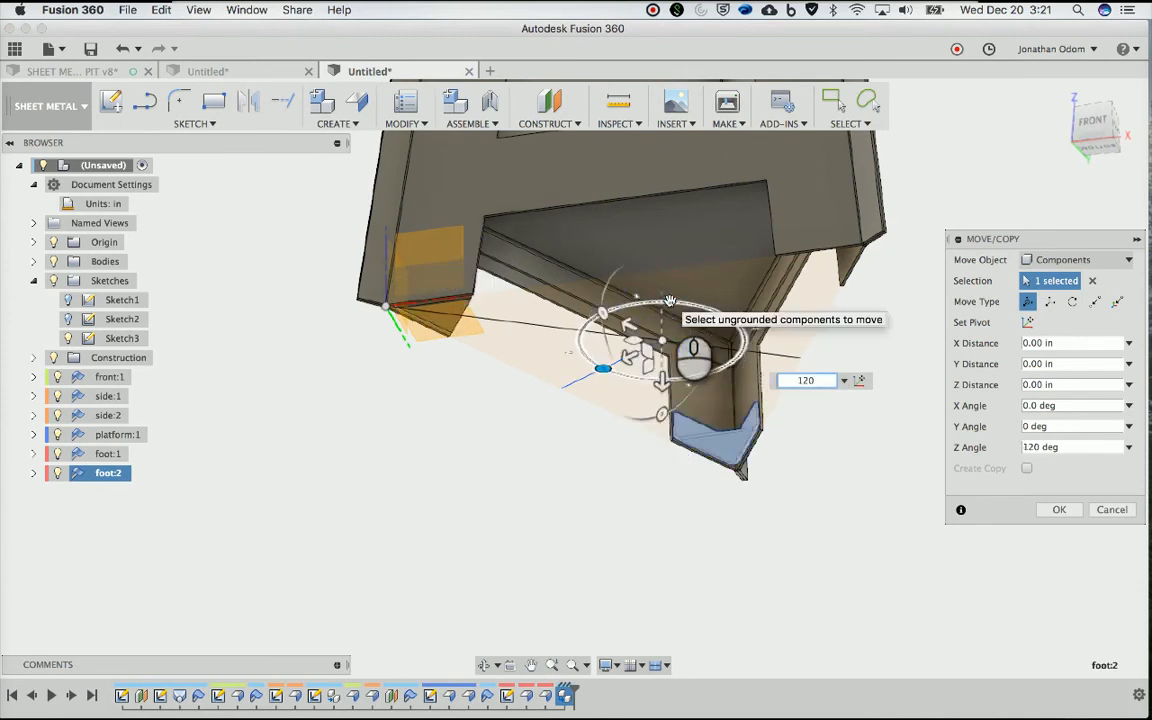
{"action": "key", "text": "Return"}
Paste another copy of the foot and set its move pivot at the stand's centre point in Sketch3
{"action": "key", "text": "super+v"}
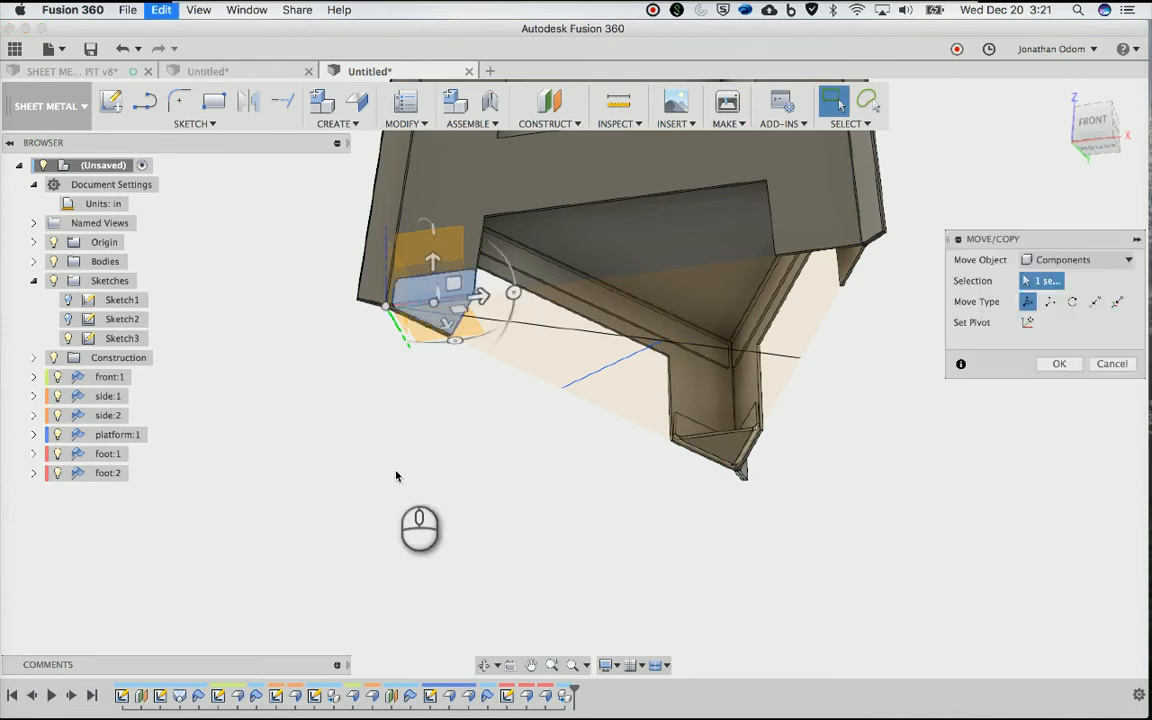
{"action": "left_click", "coordinate": [1027, 322]}
{"action": "left_click", "coordinate": [659, 344]}
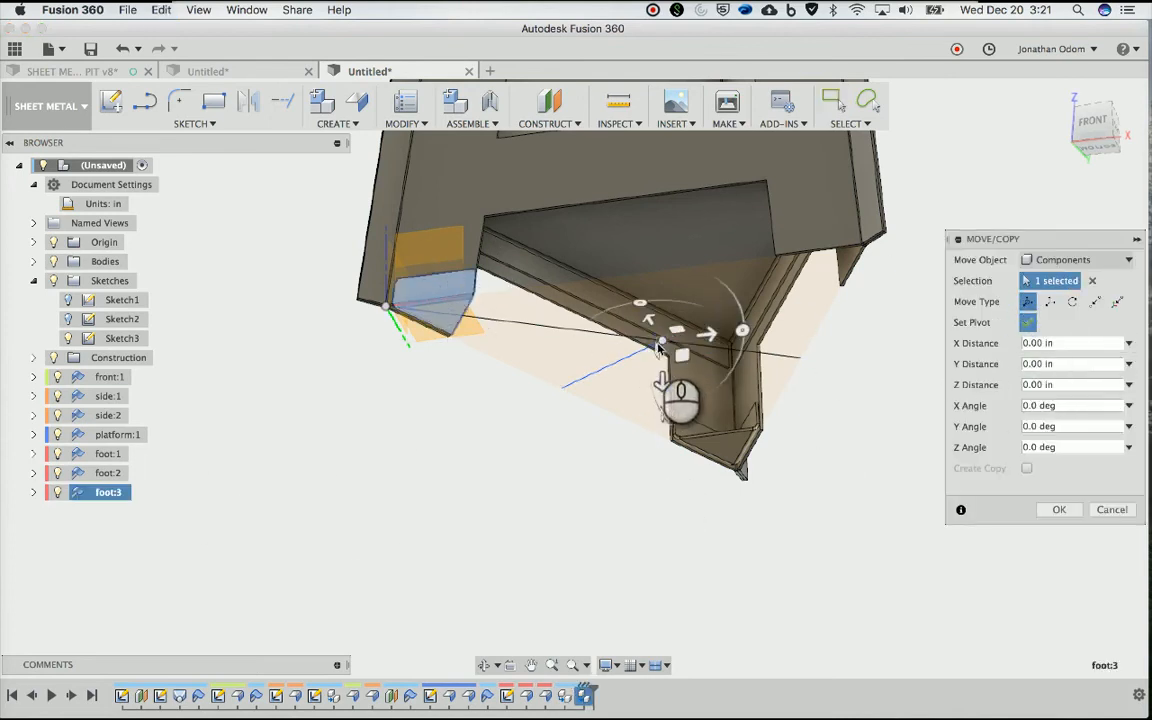
{"action": "left_click", "coordinate": [1027, 322]}
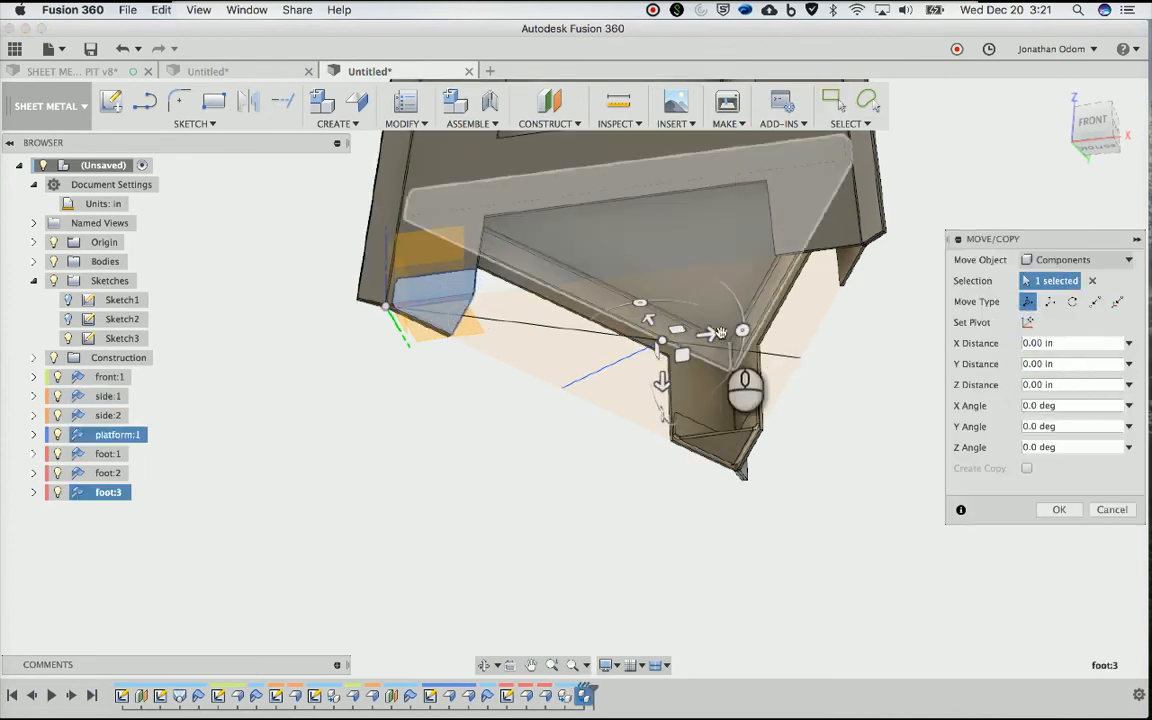
Rotate the third foot about the vertical Z axis onto the remaining leg corner, with the Y angle at 0
{"action": "left_click_drag", "start_coordinate": [742, 330], "coordinate": [770, 372]}
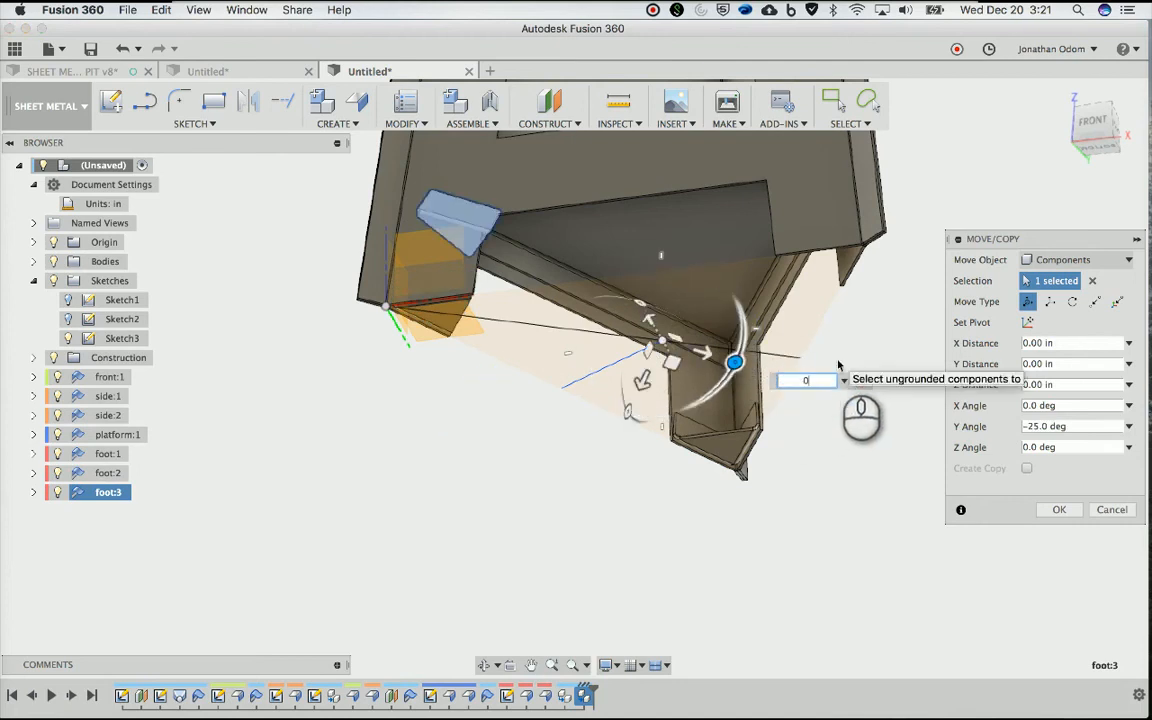
{"action": "middle_click_drag", "start_coordinate": [778, 339], "coordinate": [805, 362], "text": "shift"}
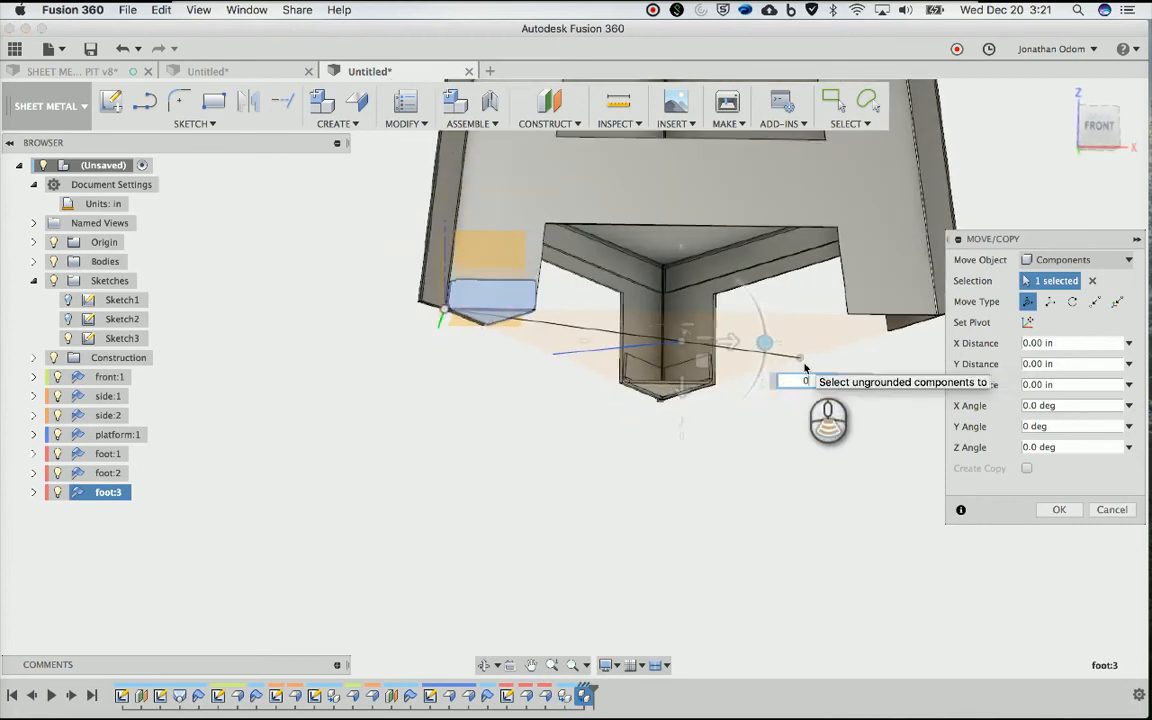
{"action": "left_click_drag", "start_coordinate": [685, 326], "coordinate": [697, 326]}
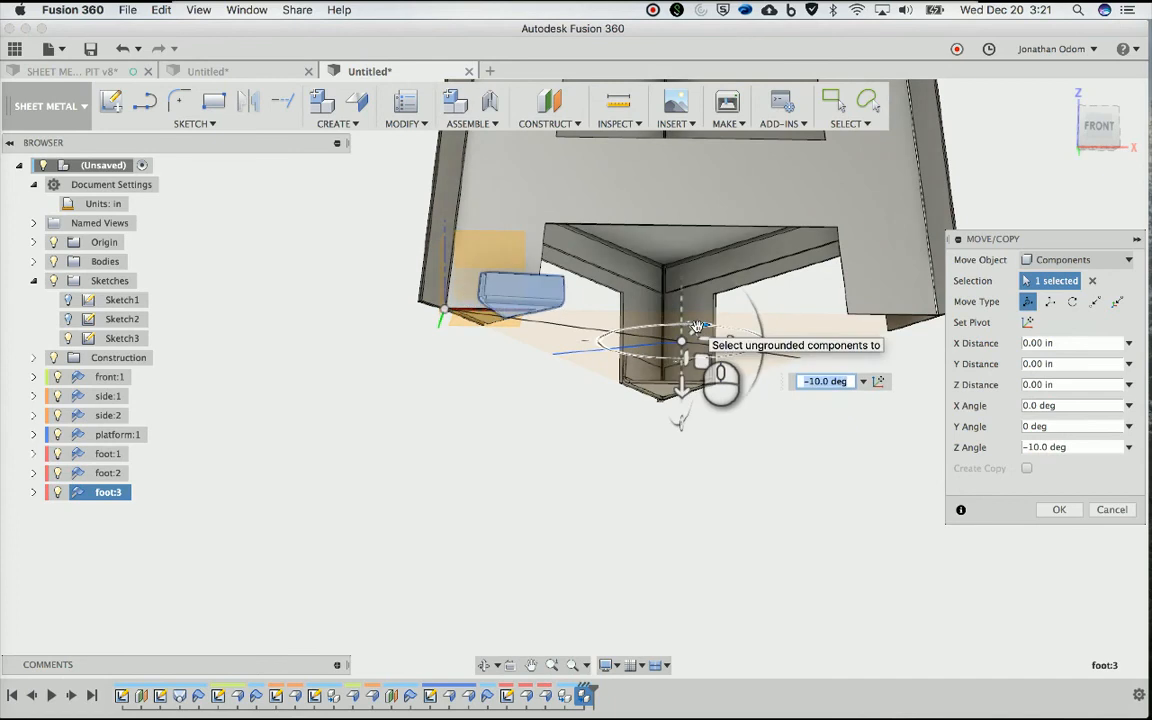
{"action": "key", "text": "Return"}
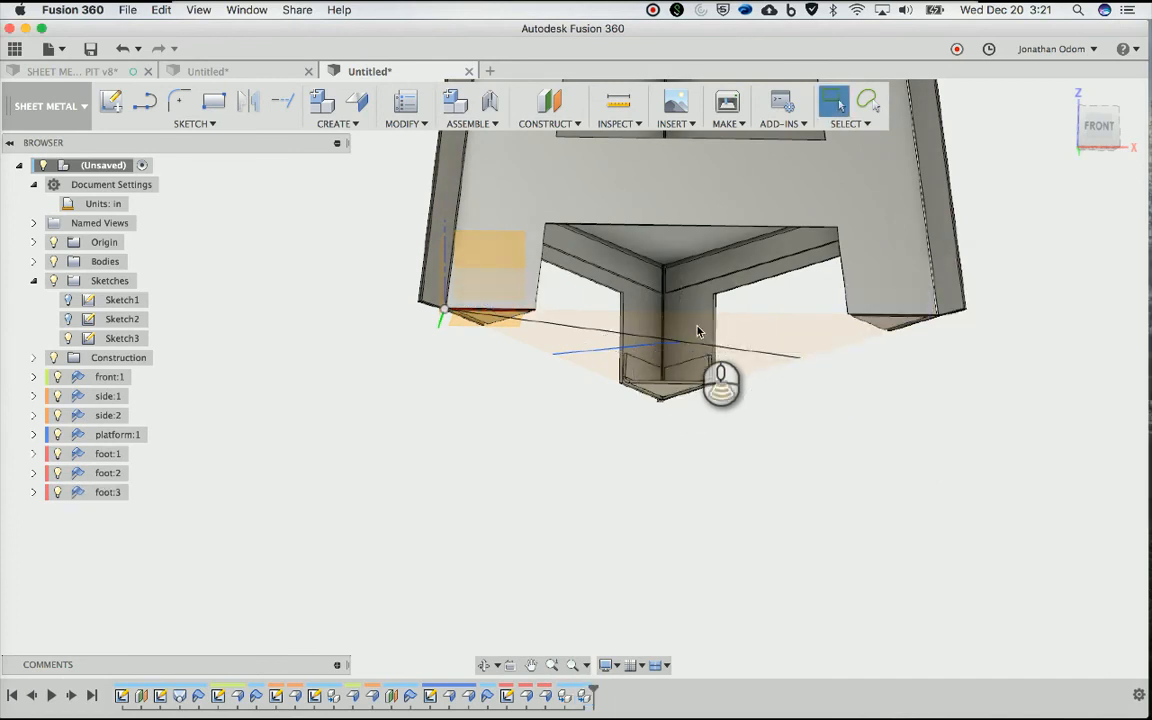
{"action": "middle_click_drag", "start_coordinate": [697, 332], "coordinate": [697, 330], "text": "shift"}
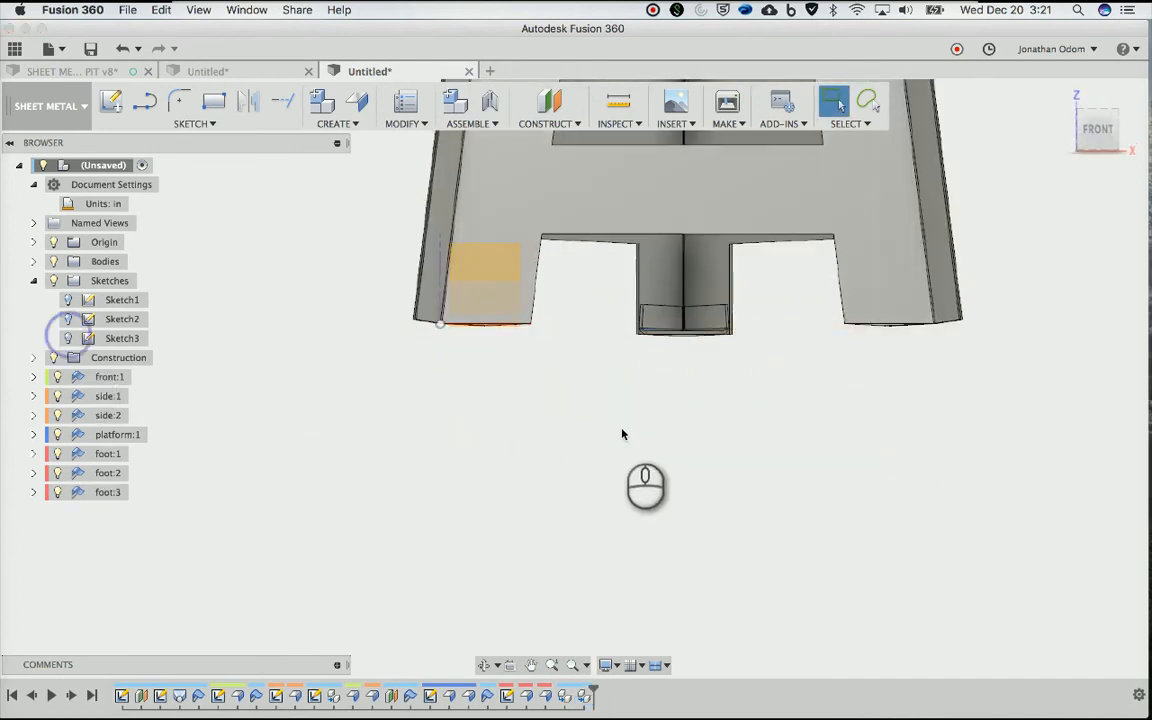
Collapse the Sketches and Construction folders and hide the origin geometry
{"action": "middle_click_drag", "start_coordinate": [622, 434], "coordinate": [622, 434], "text": "shift"}
{"action": "scroll", "coordinate": [625, 428], "scroll_direction": "up", "scroll_amount": 2}
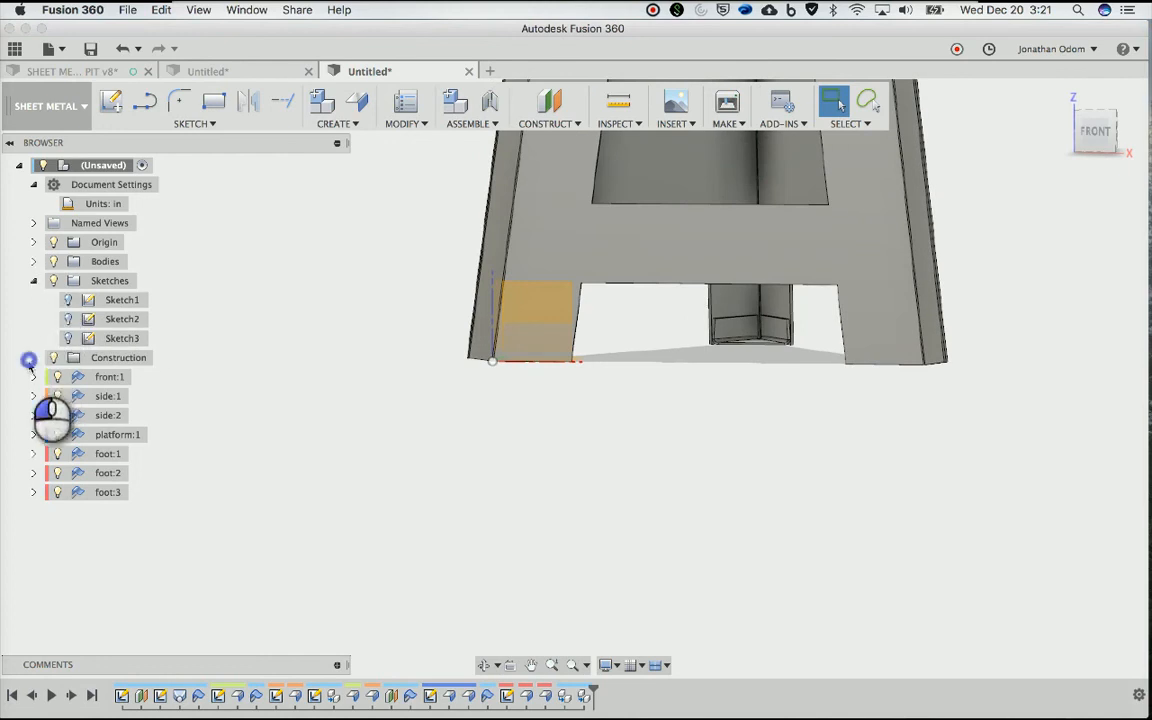
{"action": "left_click", "coordinate": [31, 358]}
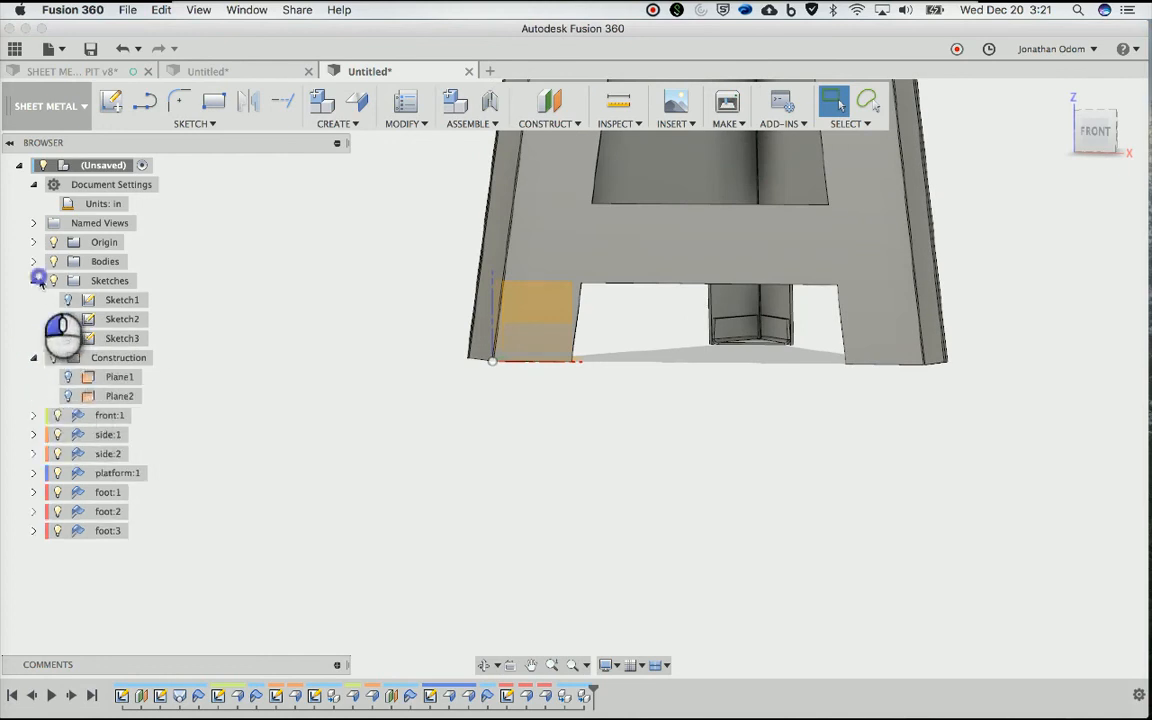
{"action": "left_click", "coordinate": [35, 281]}
{"action": "left_click", "coordinate": [33, 300]}
{"action": "left_click", "coordinate": [53, 242]}
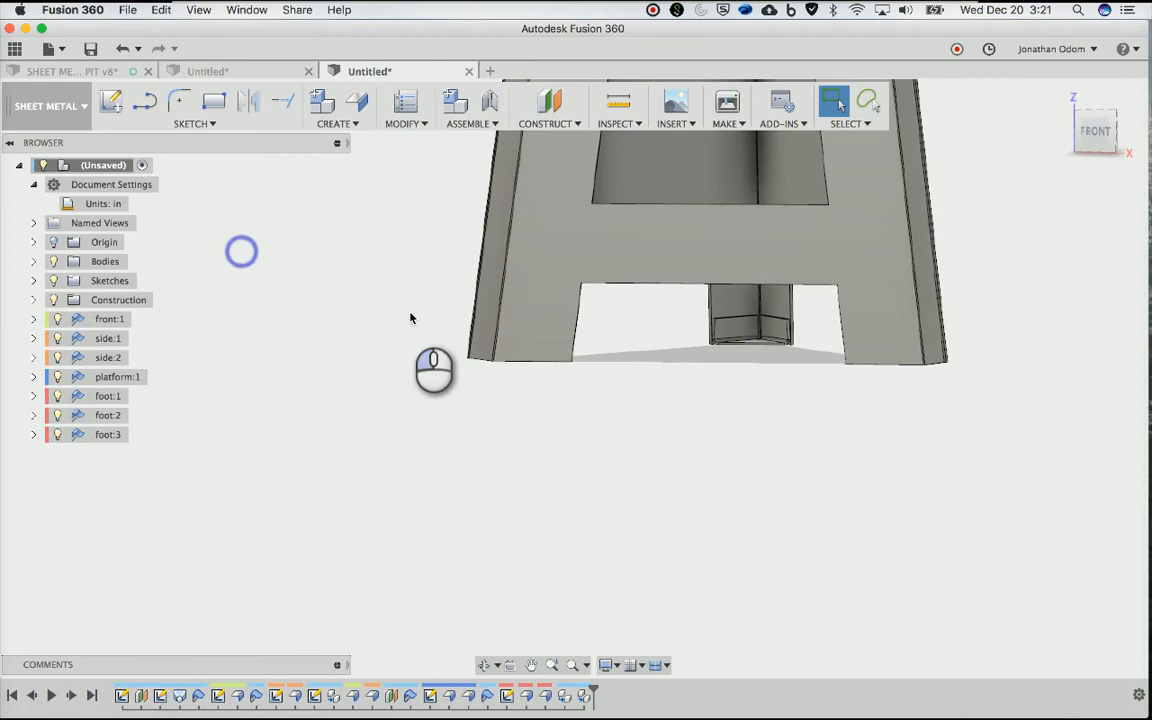
Examine the flanged feet inside the stand's leg corners from several sides
{"action": "middle_click_drag", "start_coordinate": [410, 317], "coordinate": [410, 317], "text": "shift"}
{"action": "scroll", "coordinate": [410, 318], "scroll_direction": "down", "scroll_amount": 3}
{"action": "scroll", "coordinate": [410, 318], "scroll_direction": "right", "scroll_amount": 5, "text": "shift"}
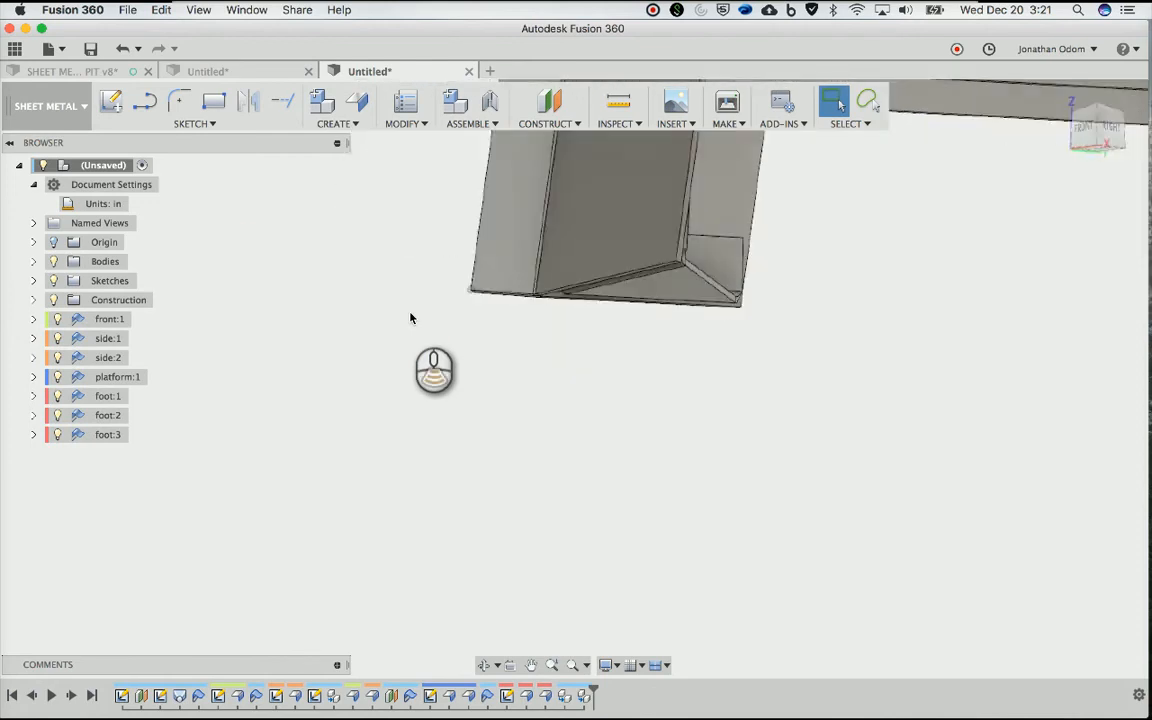
{"action": "scroll", "coordinate": [410, 318], "scroll_direction": "left", "scroll_amount": 5, "text": "shift"}
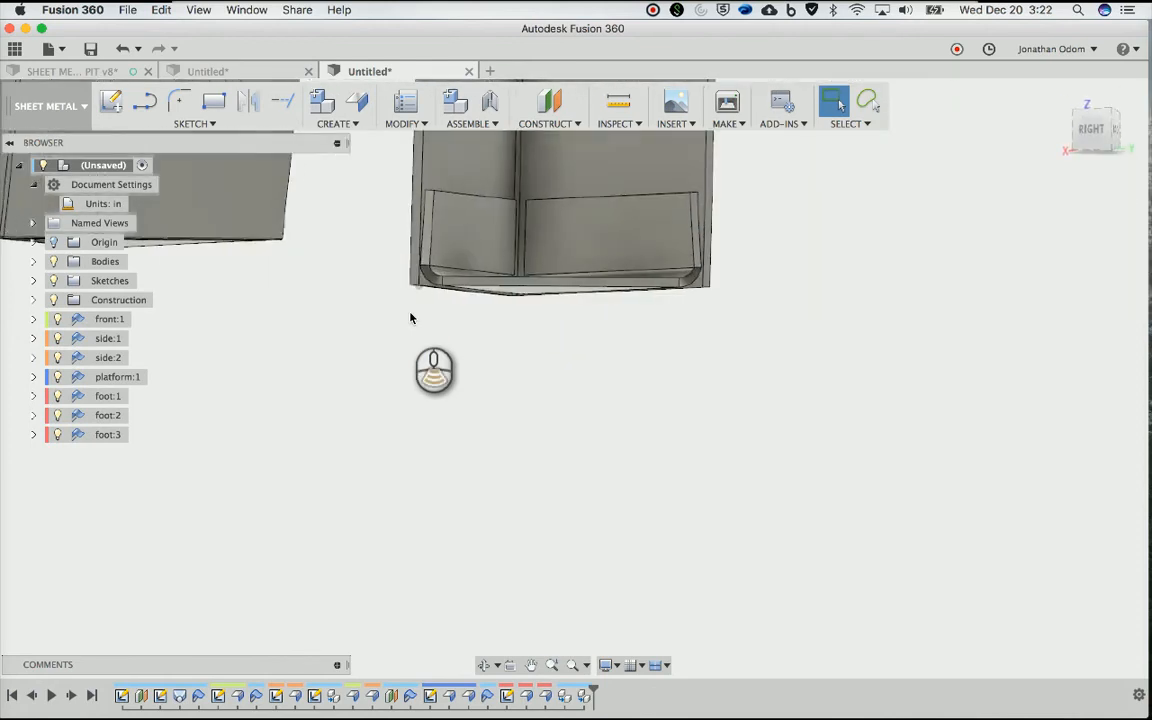
{"action": "scroll", "coordinate": [410, 318], "scroll_direction": "up", "scroll_amount": 3}
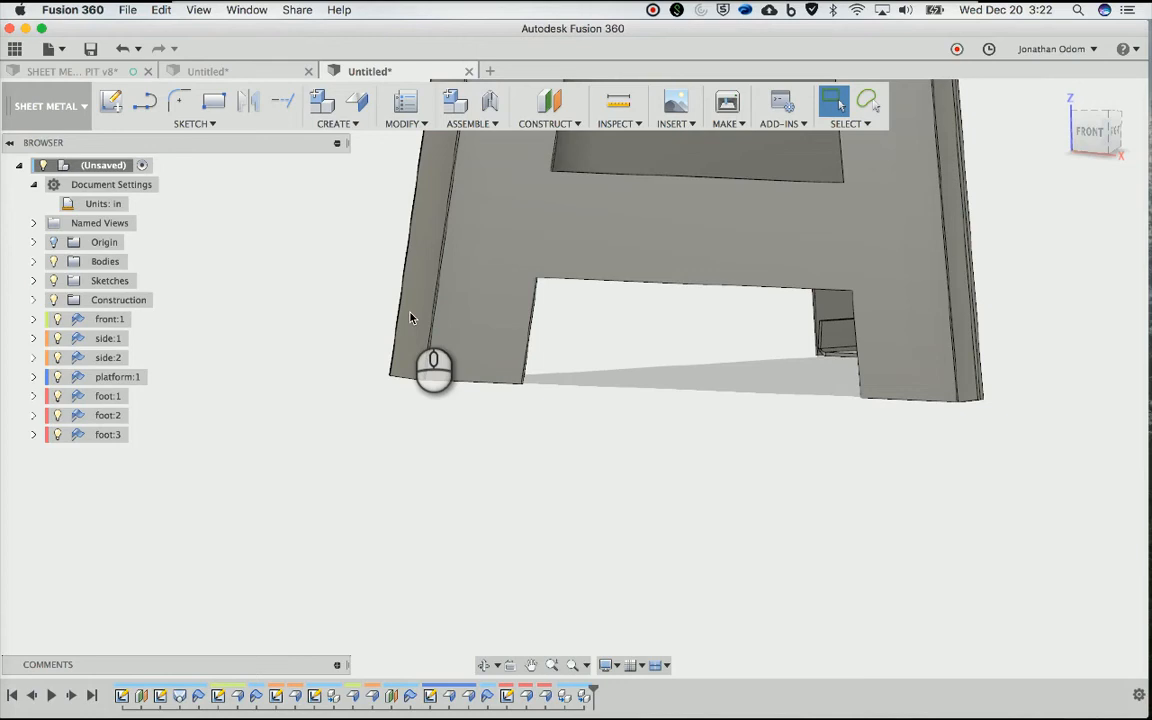
{"action": "left_click", "coordinate": [340, 122]}
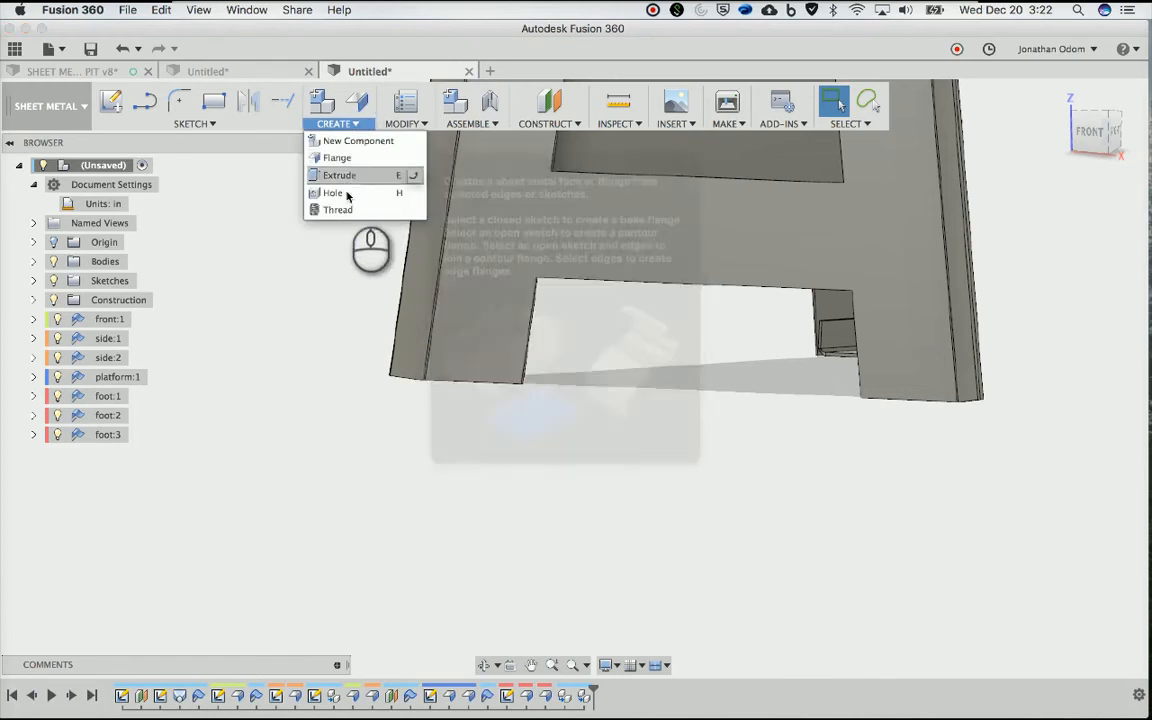
{"action": "left_click", "coordinate": [324, 278]}
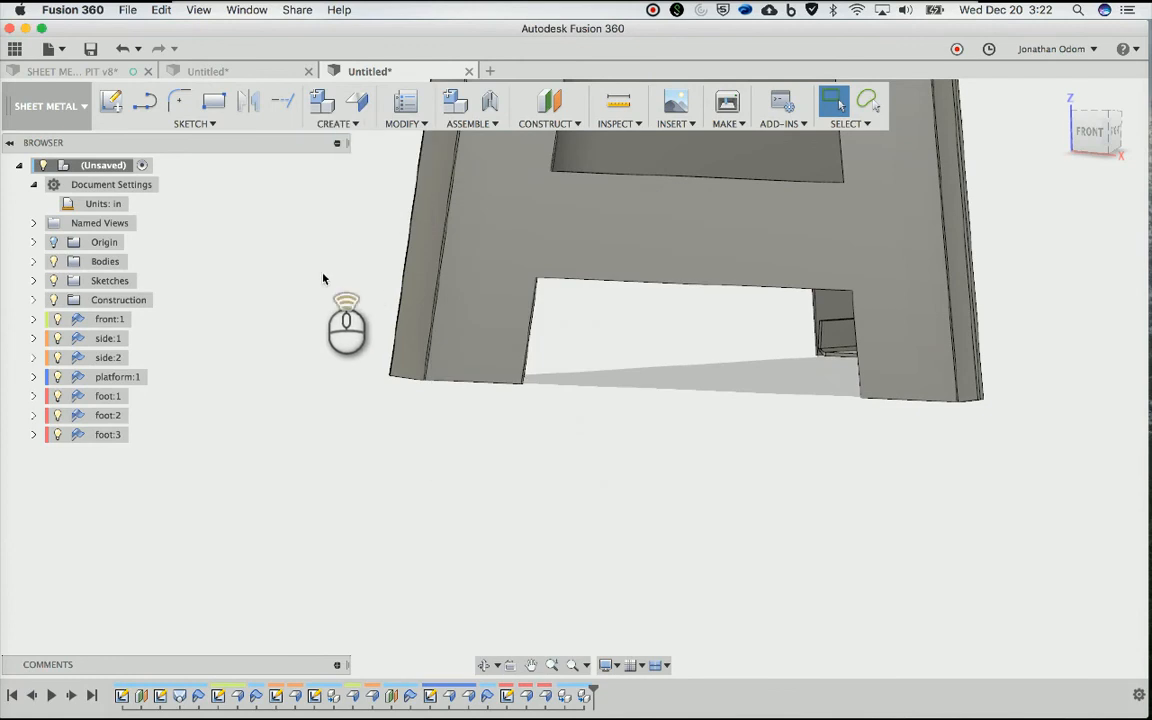
Activate the front component and start a sketch on the face of its side flange nearest the origin
{"action": "scroll", "coordinate": [323, 279], "scroll_direction": "down", "scroll_amount": 3}
{"action": "left_click", "coordinate": [100, 319]}
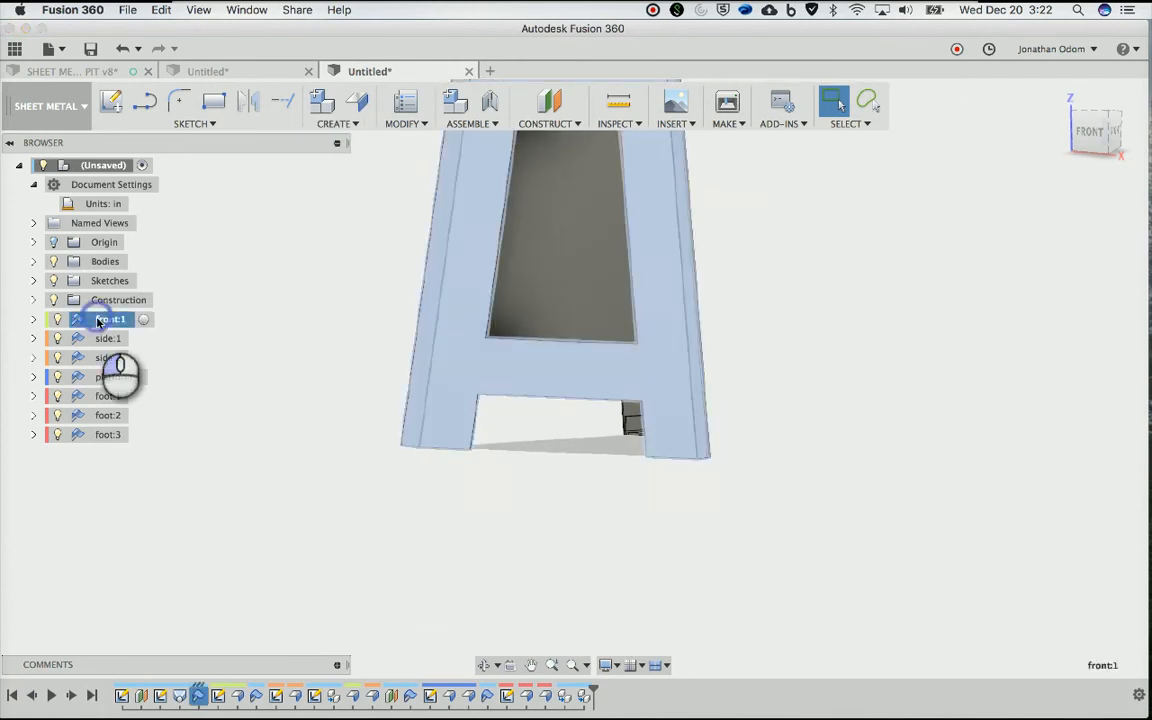
{"action": "right_click", "coordinate": [100, 319]}
{"action": "left_click", "coordinate": [176, 38]}
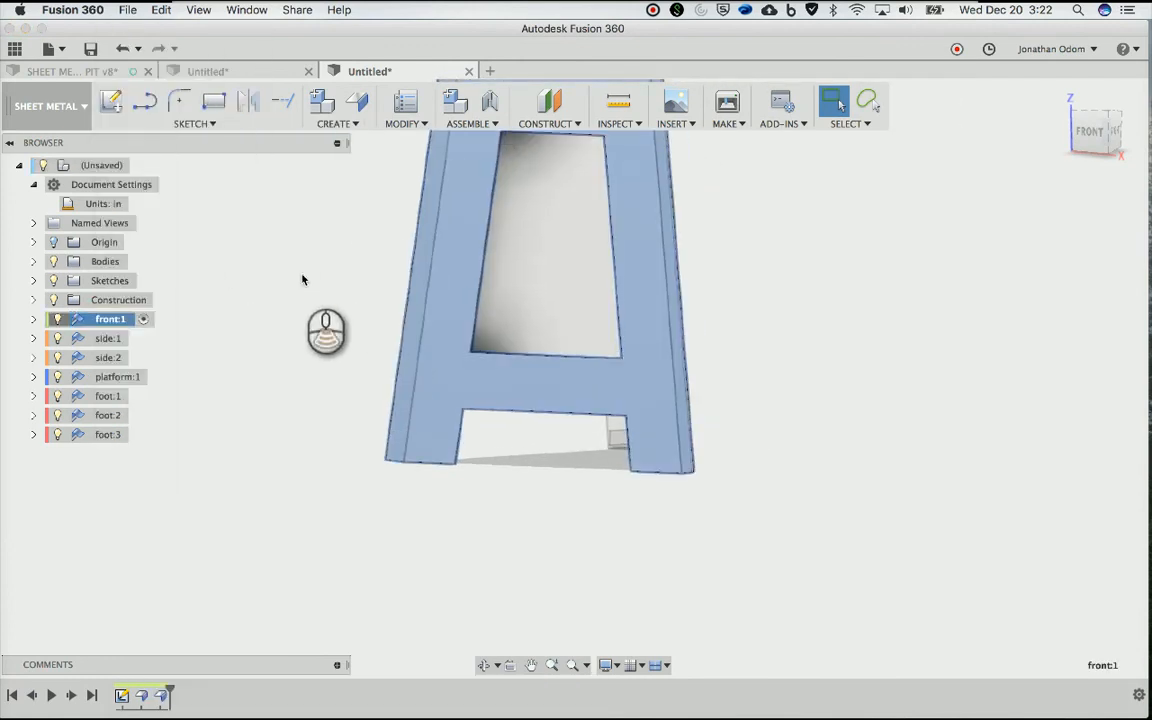
{"action": "left_click", "coordinate": [112, 102]}
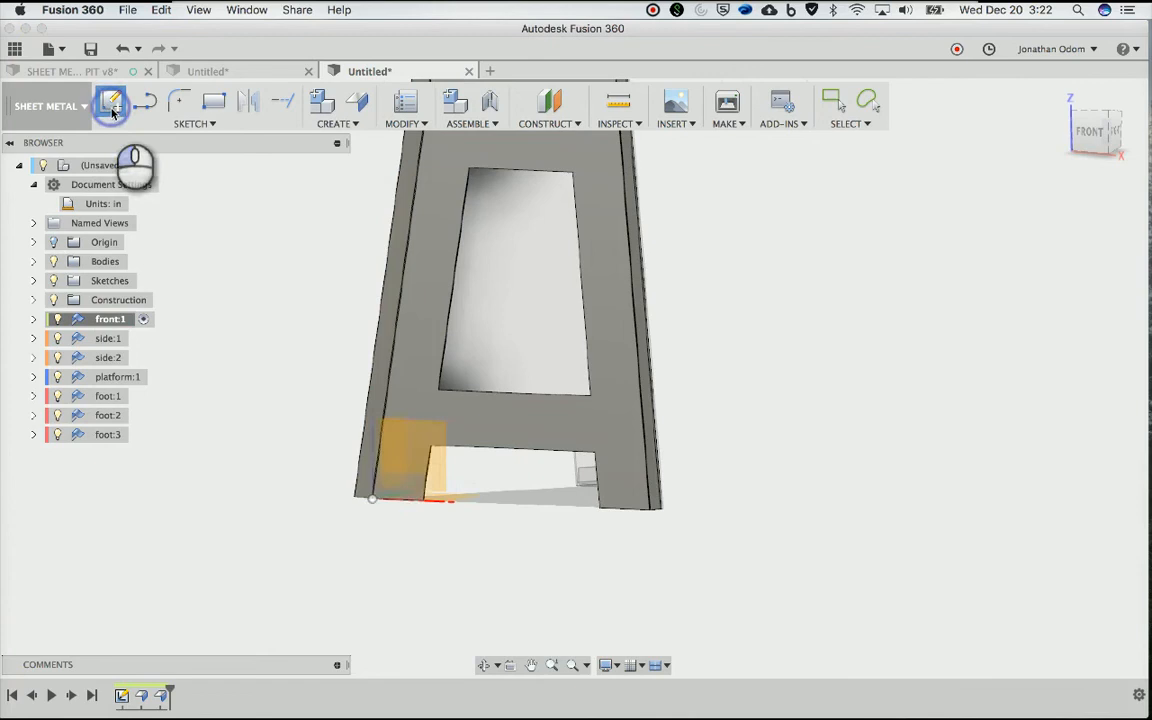
{"action": "left_click", "coordinate": [390, 287]}
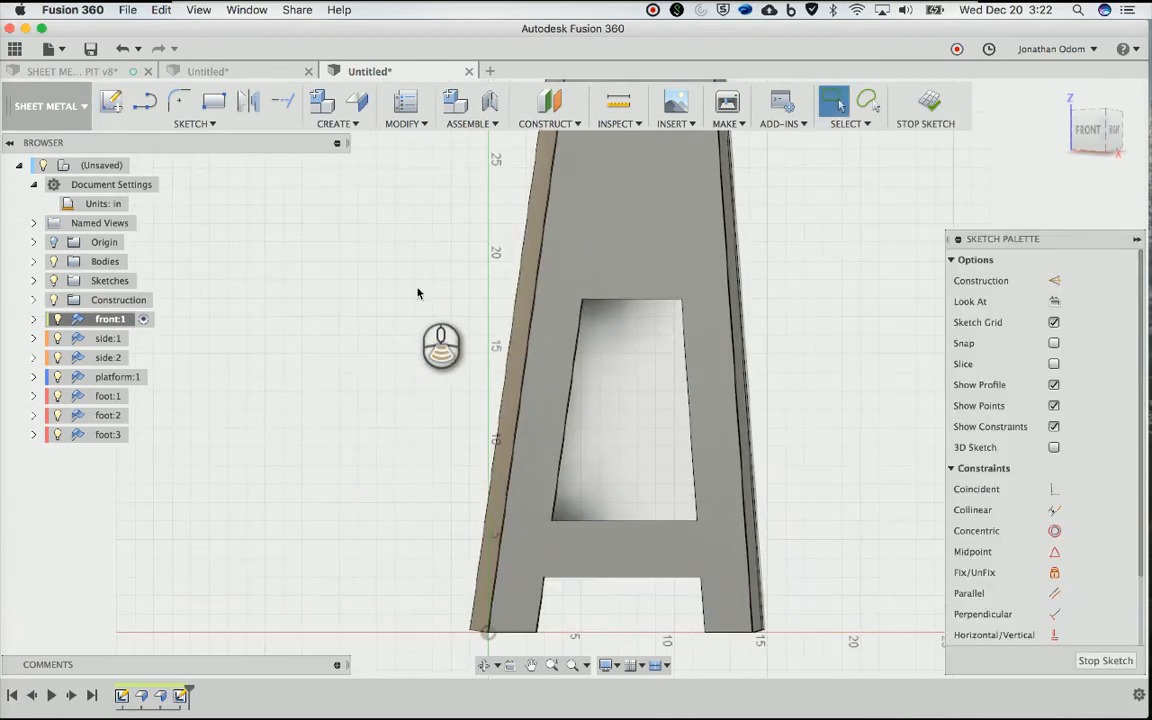
Draw a centre line along the flange from the midpoint of its bottom edge to the midpoint of its top edge
{"action": "left_click", "coordinate": [480, 631]}
{"action": "scroll", "coordinate": [583, 255], "scroll_direction": "up", "scroll_amount": 5}
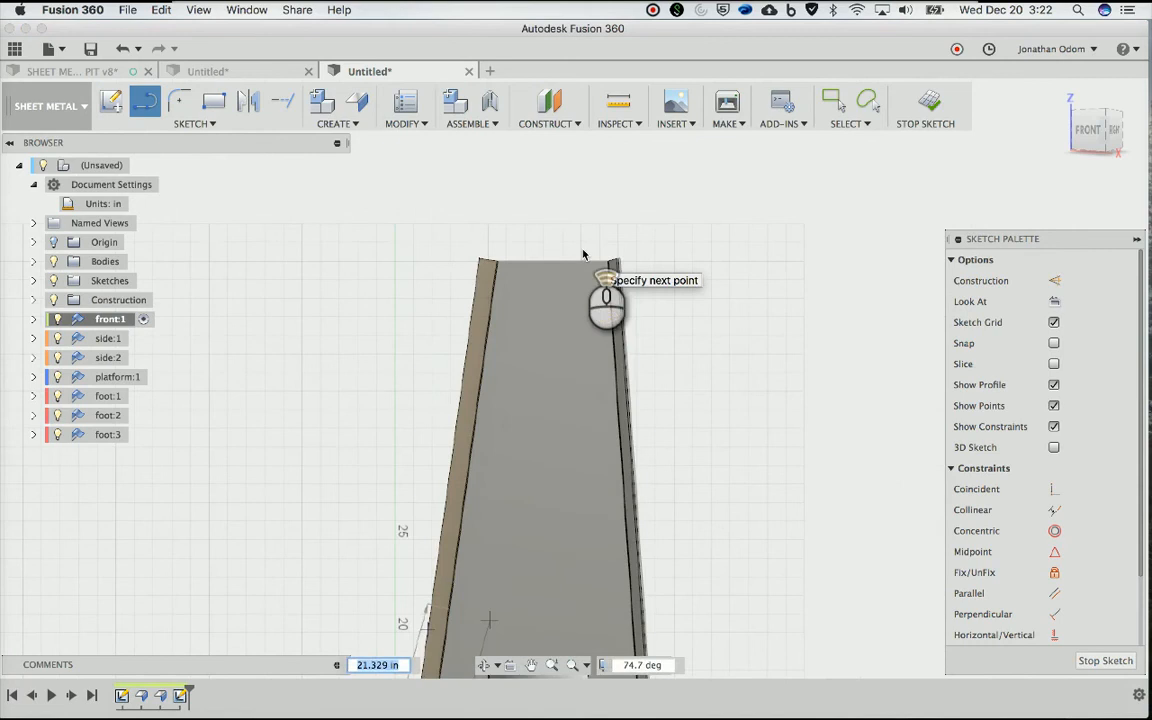
{"action": "scroll", "coordinate": [583, 255], "scroll_direction": "up", "scroll_amount": 3}
{"action": "scroll", "coordinate": [583, 255], "scroll_direction": "up", "scroll_amount": 3}
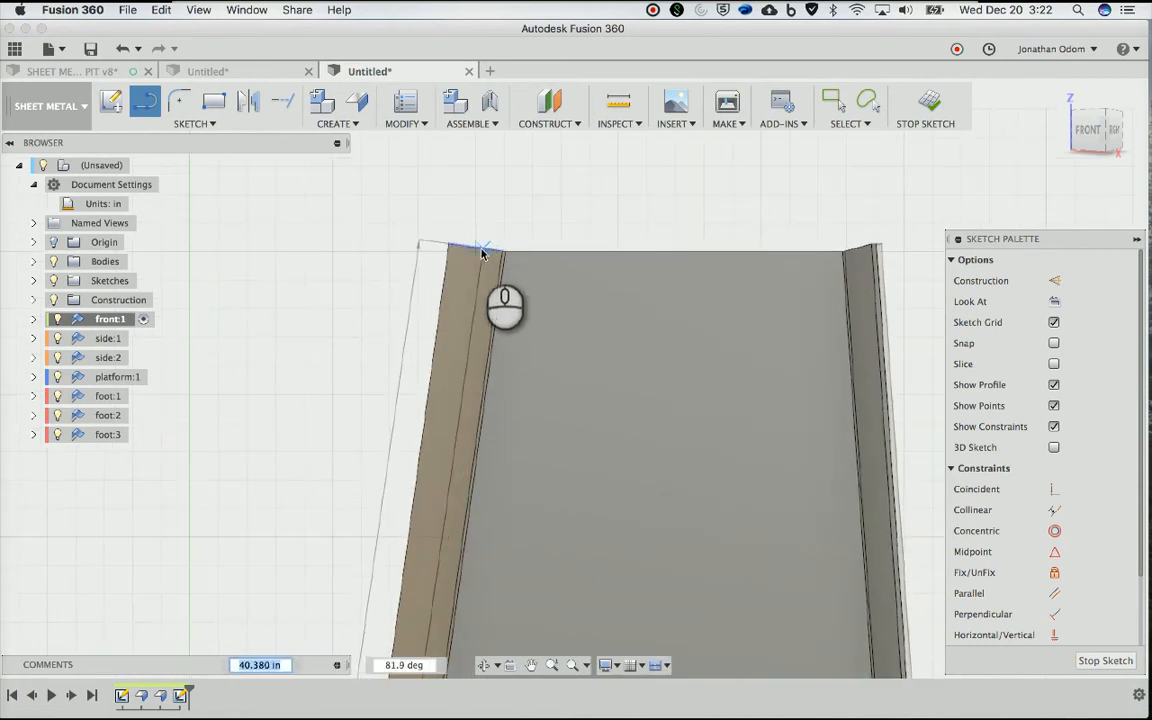
{"action": "left_click", "coordinate": [475, 249]}
{"action": "key", "text": "Escape"}
{"action": "key", "text": "Escape"}
{"action": "scroll", "coordinate": [477, 252], "scroll_direction": "down", "scroll_amount": 5}
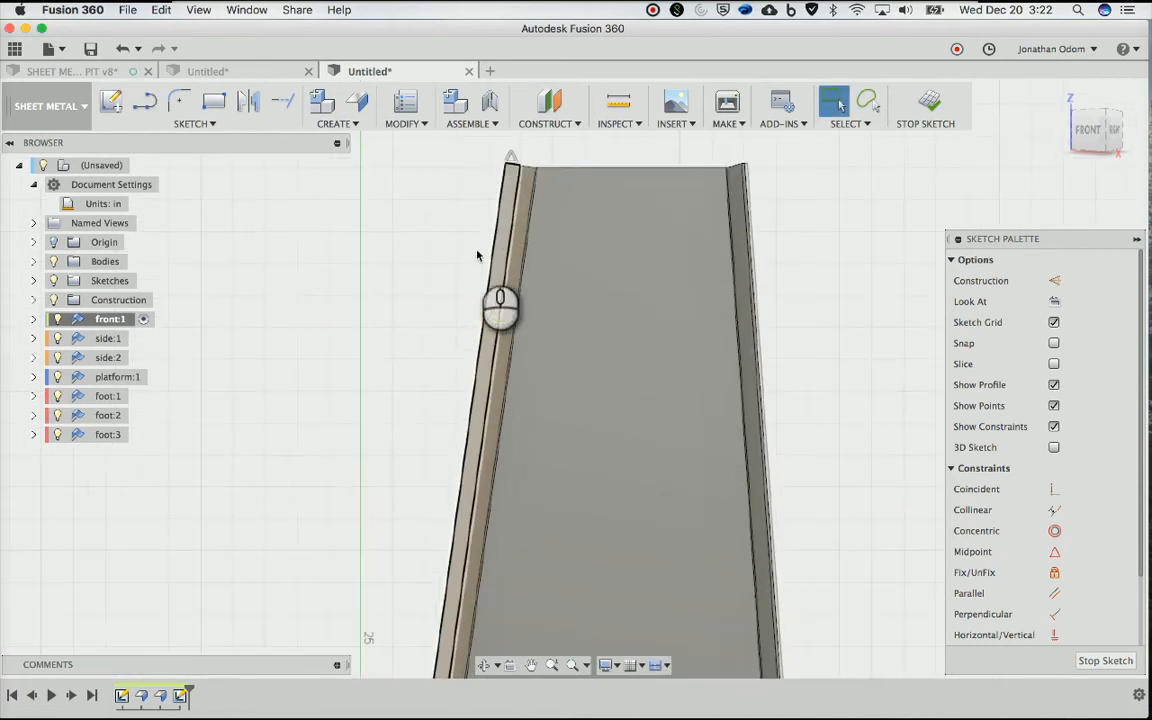
{"action": "middle_click_drag", "start_coordinate": [477, 256], "coordinate": [480, 231]}
{"action": "left_click", "coordinate": [511, 258]}
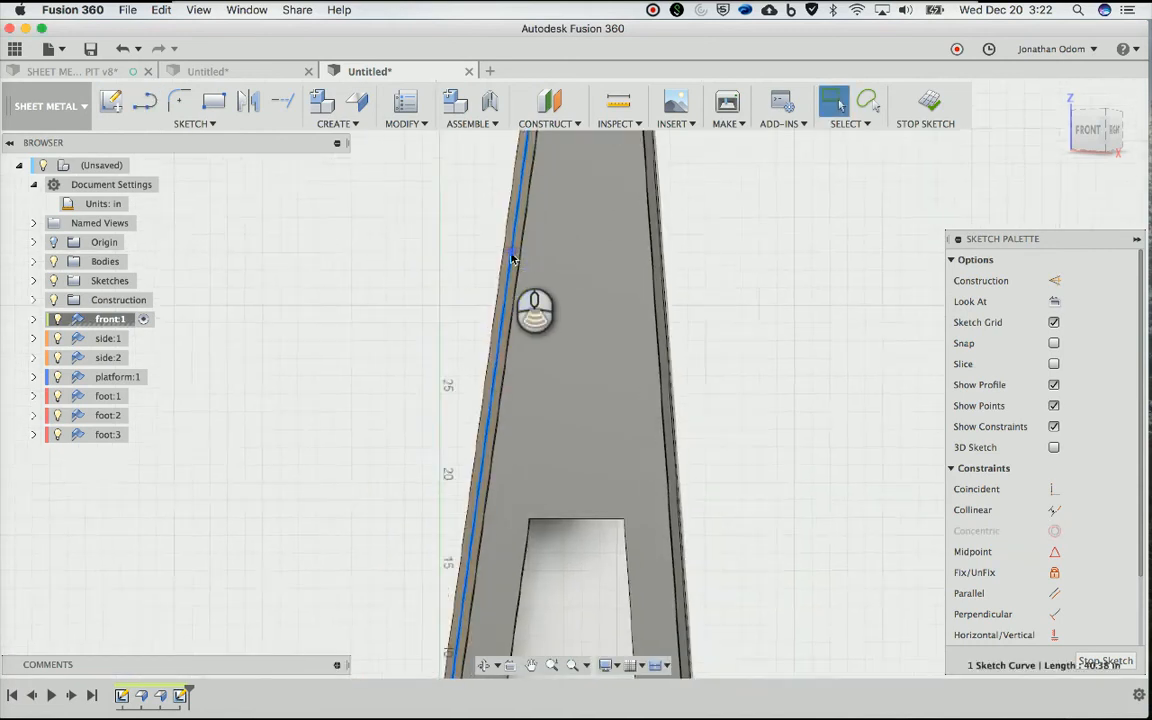
{"action": "scroll", "coordinate": [427, 324], "scroll_direction": "down", "scroll_amount": 10}
{"action": "scroll", "coordinate": [408, 390], "scroll_direction": "down", "scroll_amount": 3}
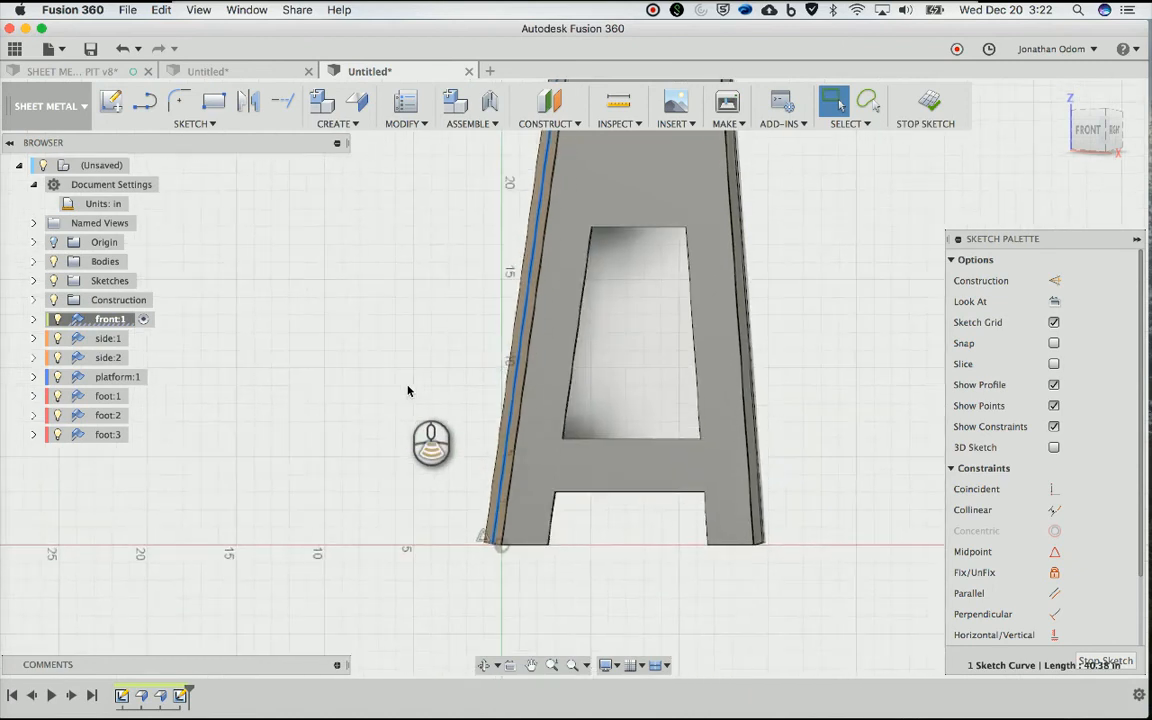
{"action": "scroll", "coordinate": [408, 390], "scroll_direction": "up", "scroll_amount": 8}
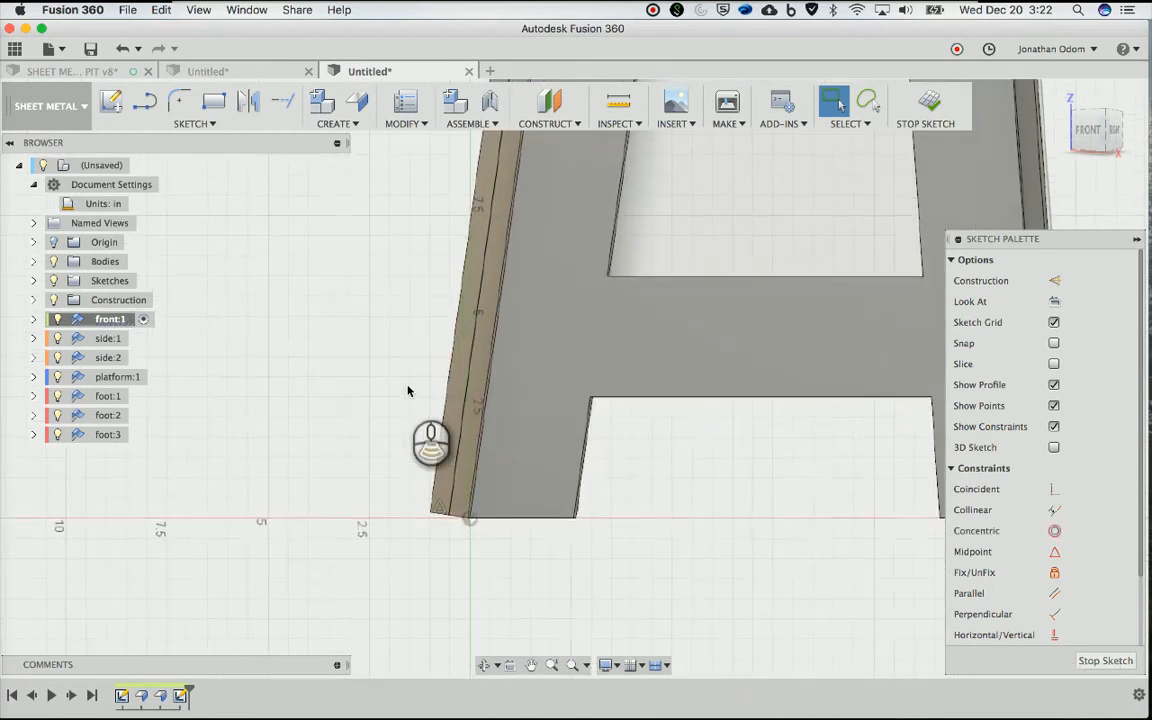
{"action": "scroll", "coordinate": [410, 390], "scroll_direction": "down", "scroll_amount": 5}
{"action": "key", "text": "d"}
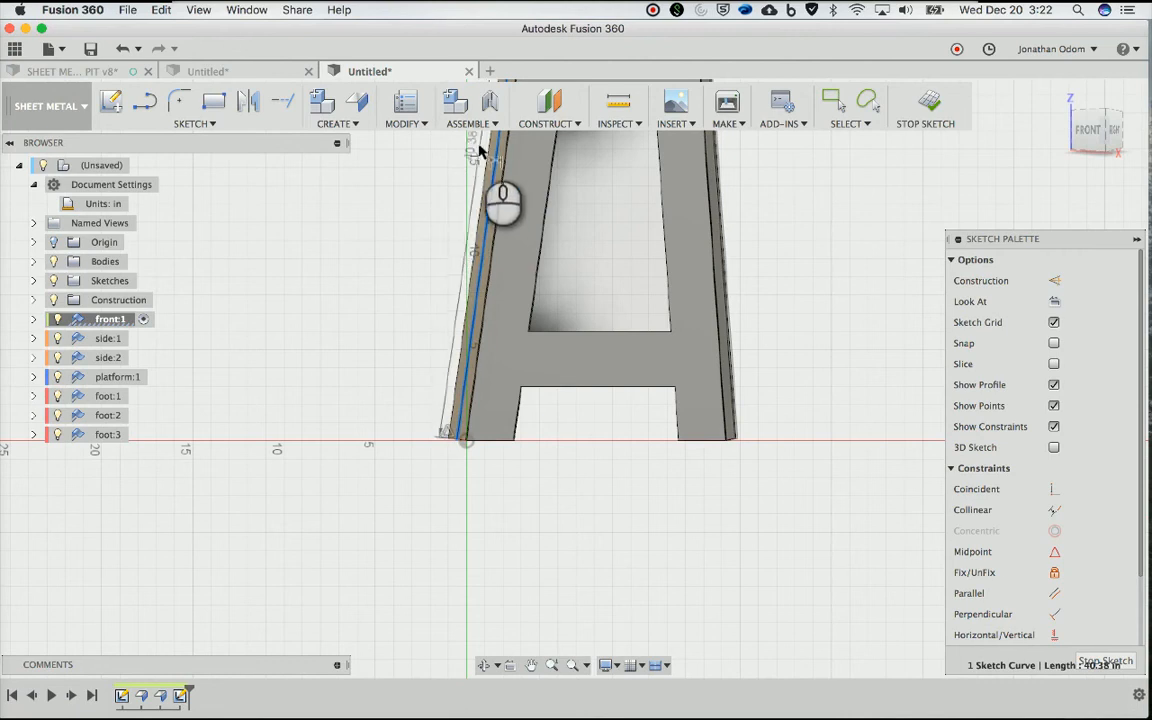
{"action": "scroll", "coordinate": [479, 148], "scroll_direction": "up", "scroll_amount": 3}
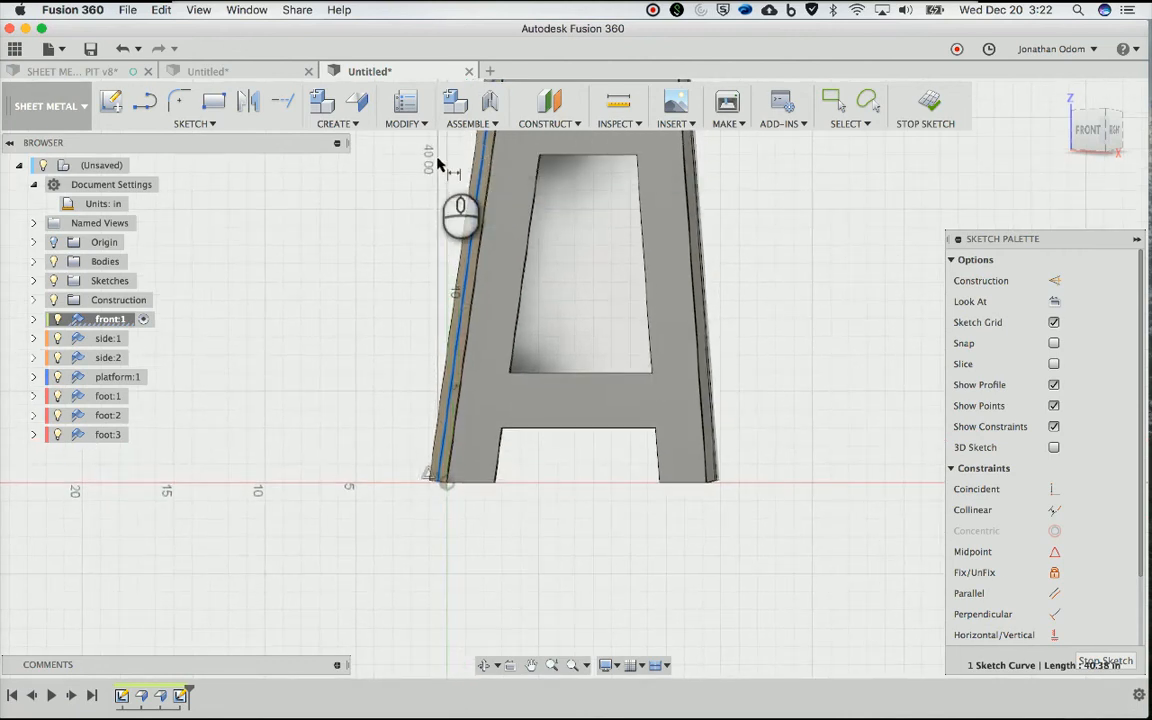
{"action": "key", "text": "Escape"}
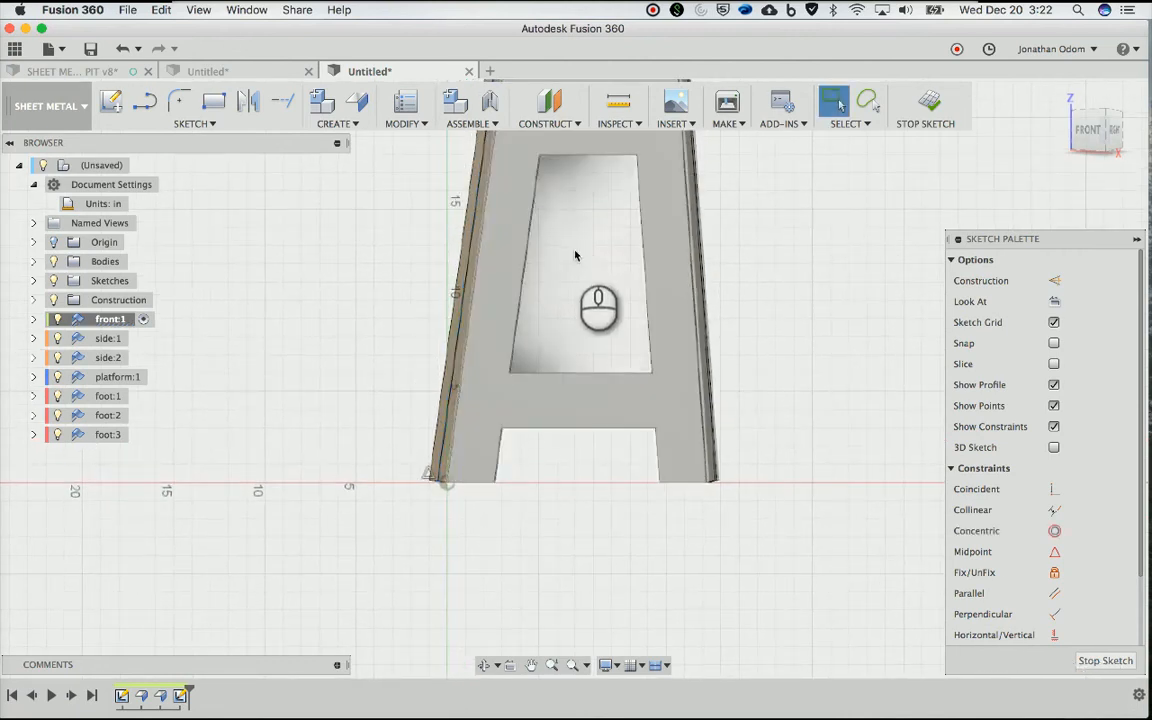
Switch to Preview to examine the fastener holes along the edges in the HERO.jpg reference photo, and return to Fusion 360
{"action": "scroll", "coordinate": [388, 216], "scroll_direction": "up", "scroll_amount": 3}
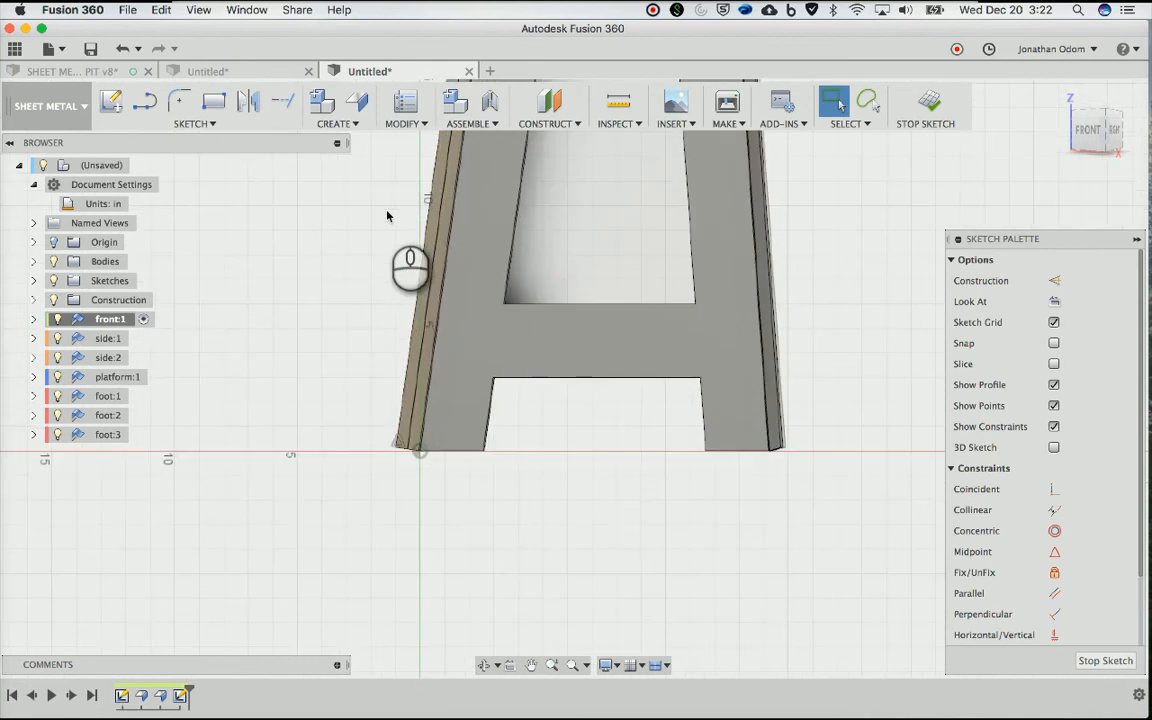
{"action": "scroll", "coordinate": [388, 216], "scroll_direction": "up", "scroll_amount": 5}
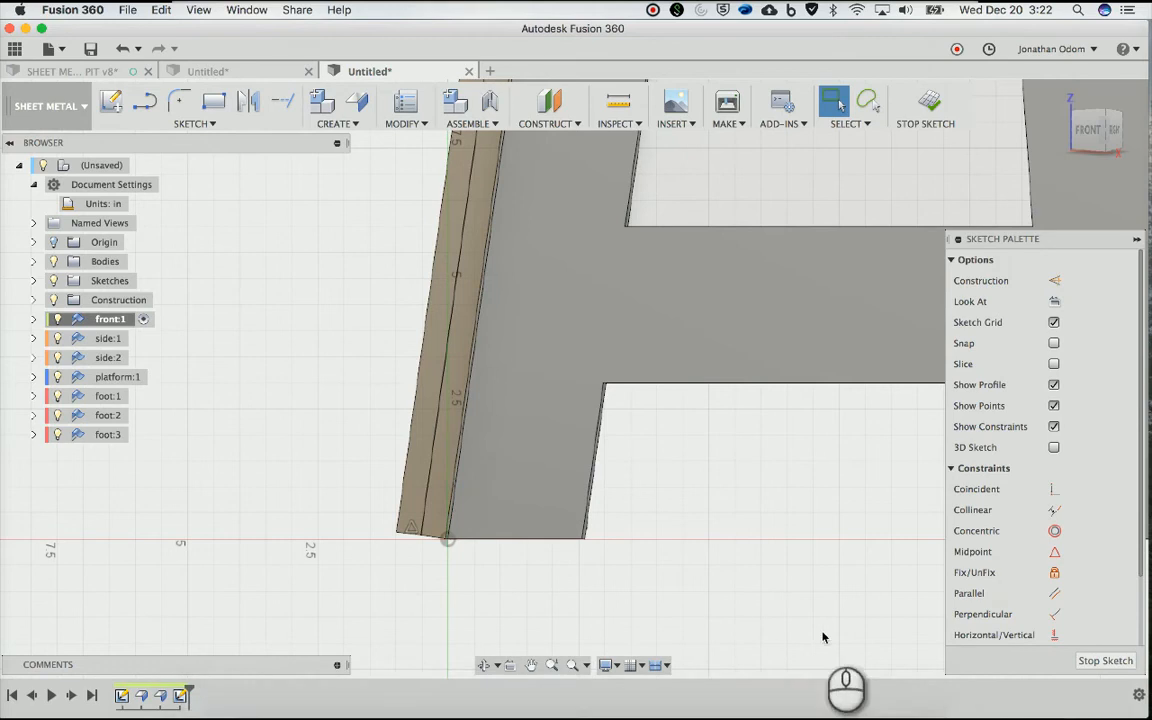
{"action": "left_click", "coordinate": [864, 695]}
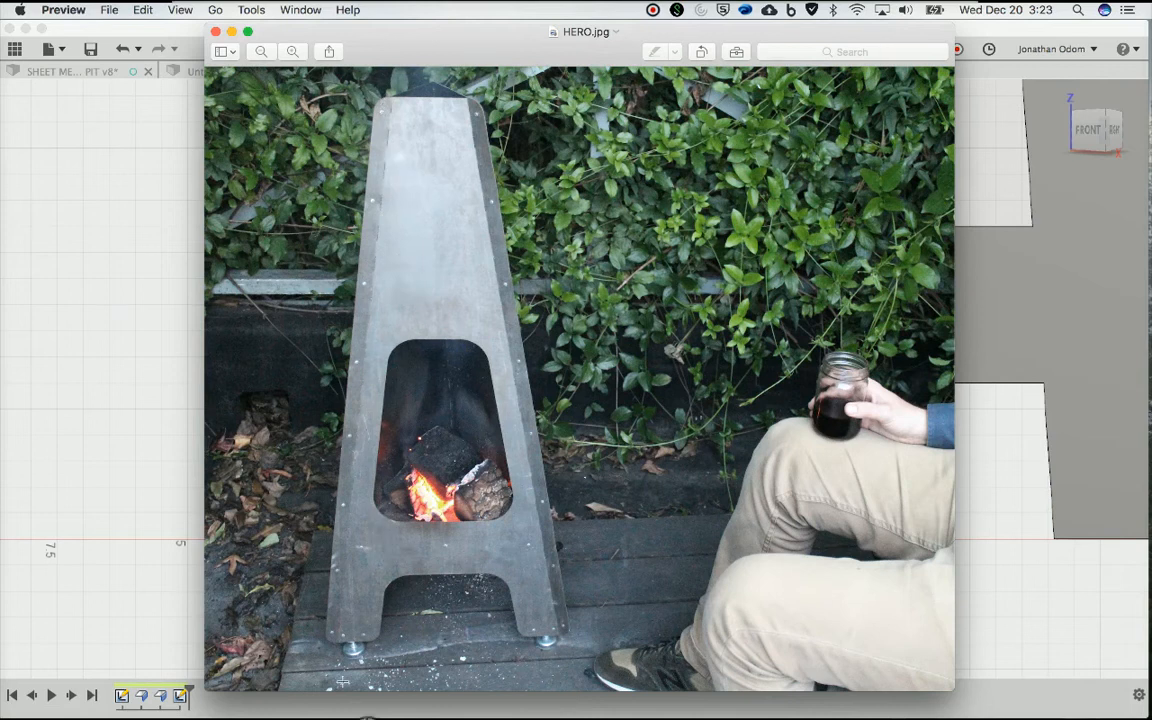
{"action": "left_click", "coordinate": [137, 400]}
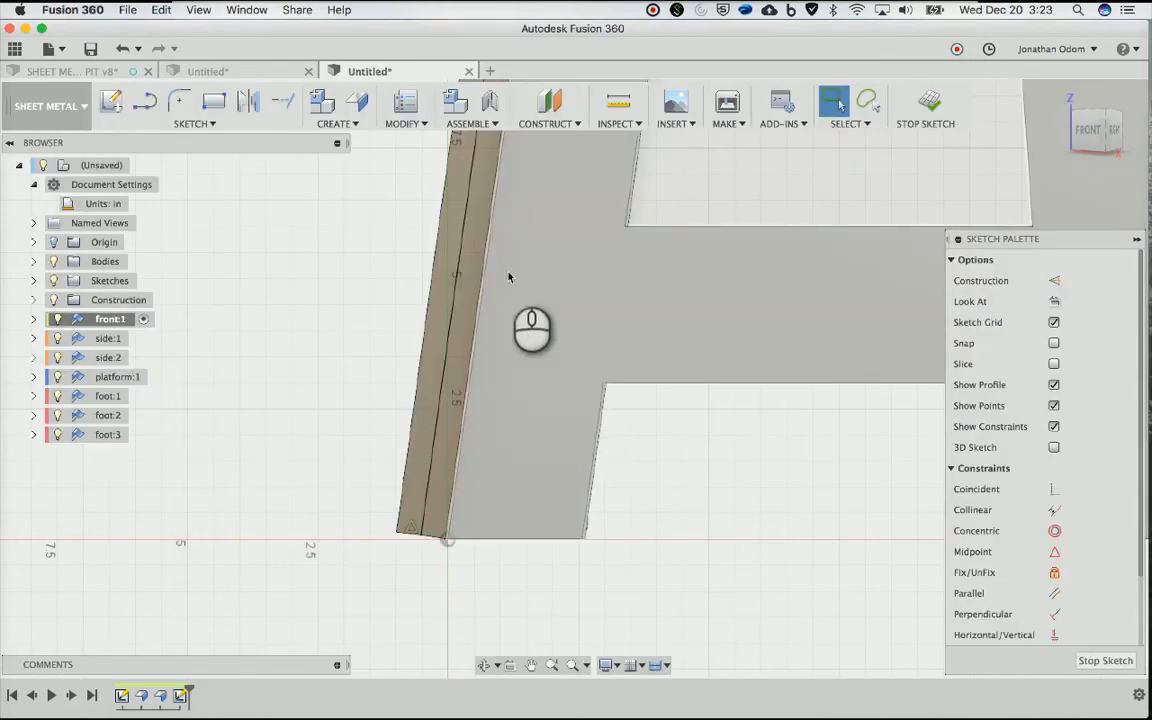
Place a sketch point on the flange's centre line about 0.9 in above its lower end
{"action": "scroll", "coordinate": [365, 344], "scroll_direction": "down", "scroll_amount": 2}
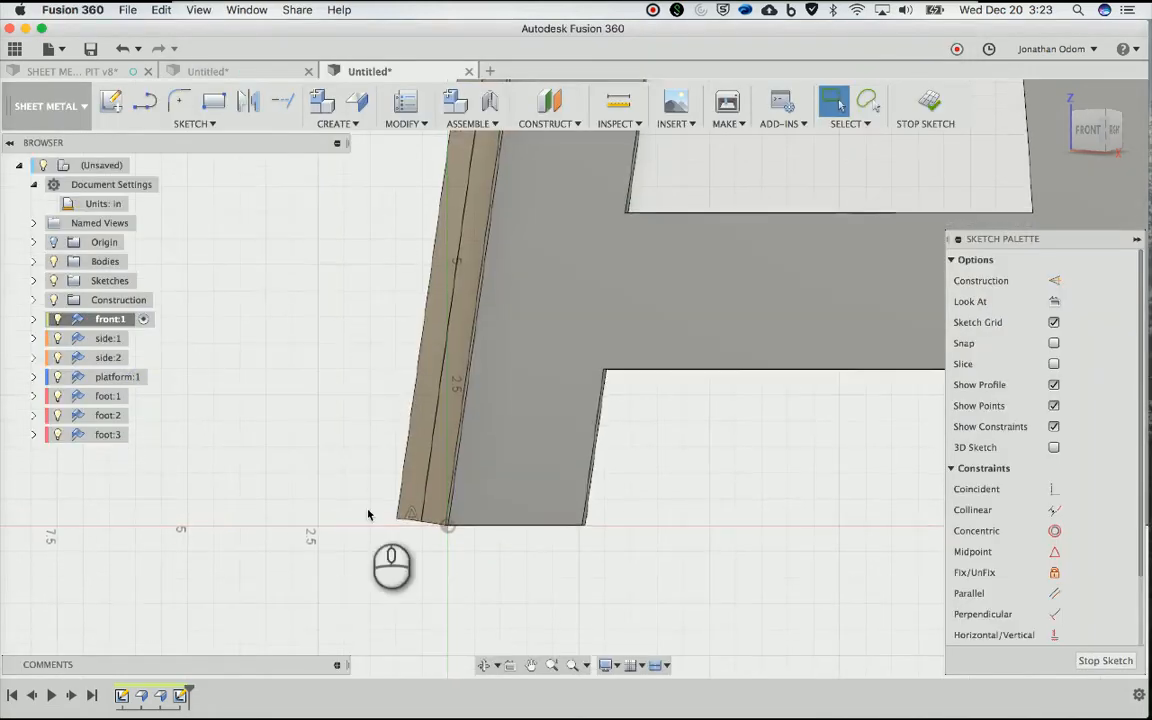
{"action": "scroll", "coordinate": [368, 512], "scroll_direction": "down", "scroll_amount": 2}
{"action": "left_click", "coordinate": [195, 123]}
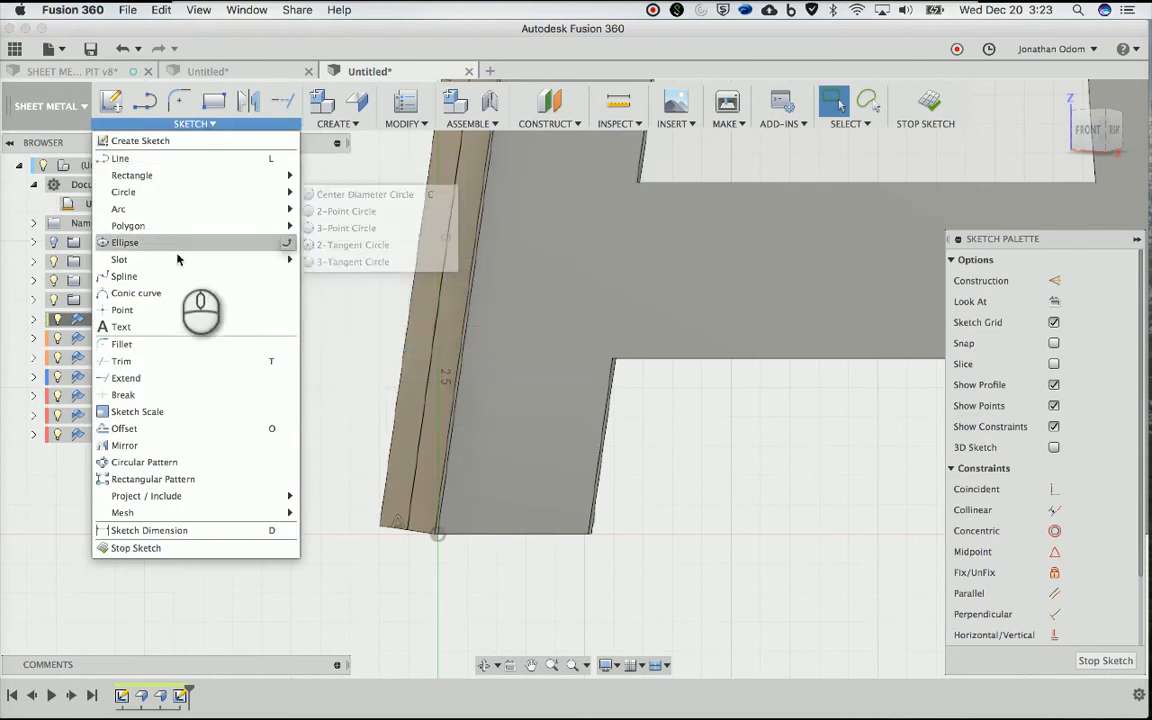
{"action": "left_click", "coordinate": [160, 306]}
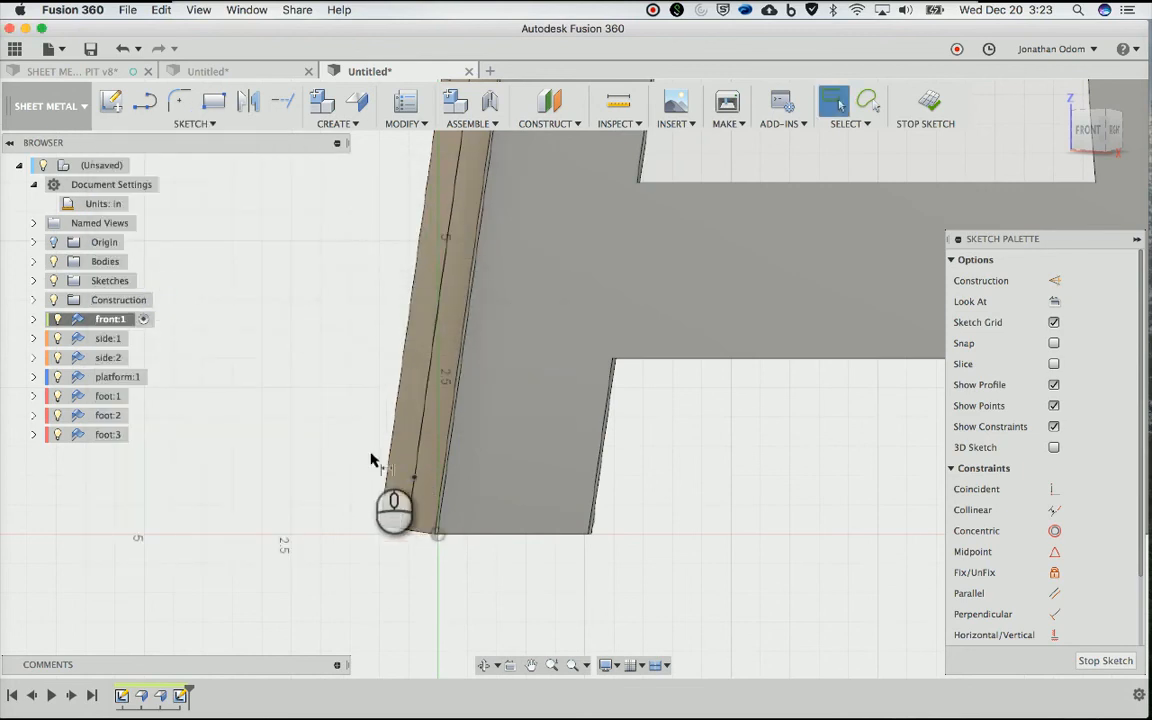
Dimension the sketch point 1 in from the lower end of the flange's centre line
{"action": "key", "text": "d"}
{"action": "left_click", "coordinate": [413, 479]}
{"action": "left_click", "coordinate": [406, 531]}
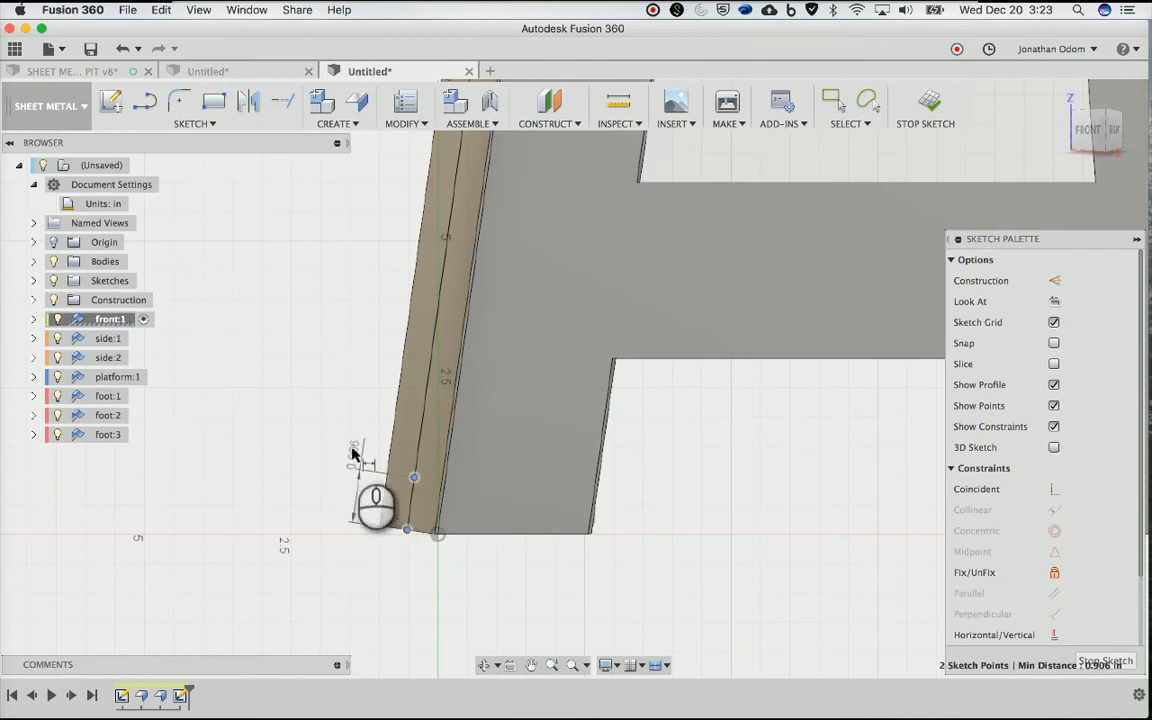
{"action": "left_click", "coordinate": [312, 383]}
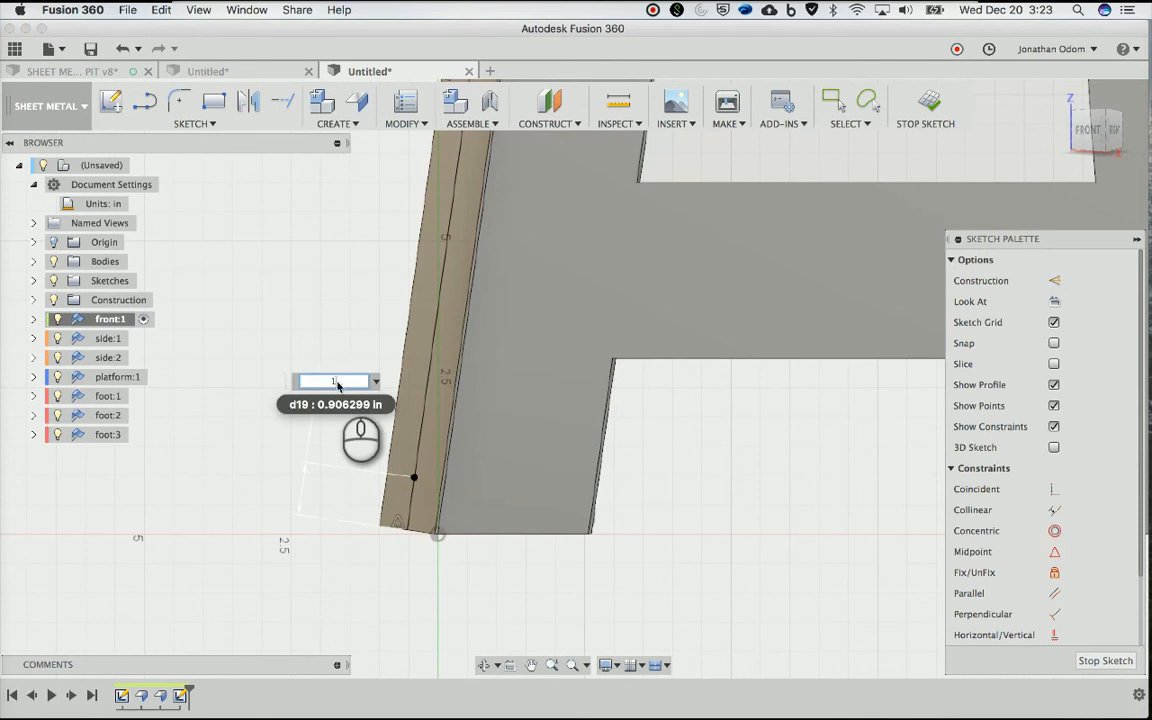
{"action": "type", "text": "1"}
{"action": "key", "text": "Return"}
{"action": "scroll", "coordinate": [347, 383], "scroll_direction": "up", "scroll_amount": 5}
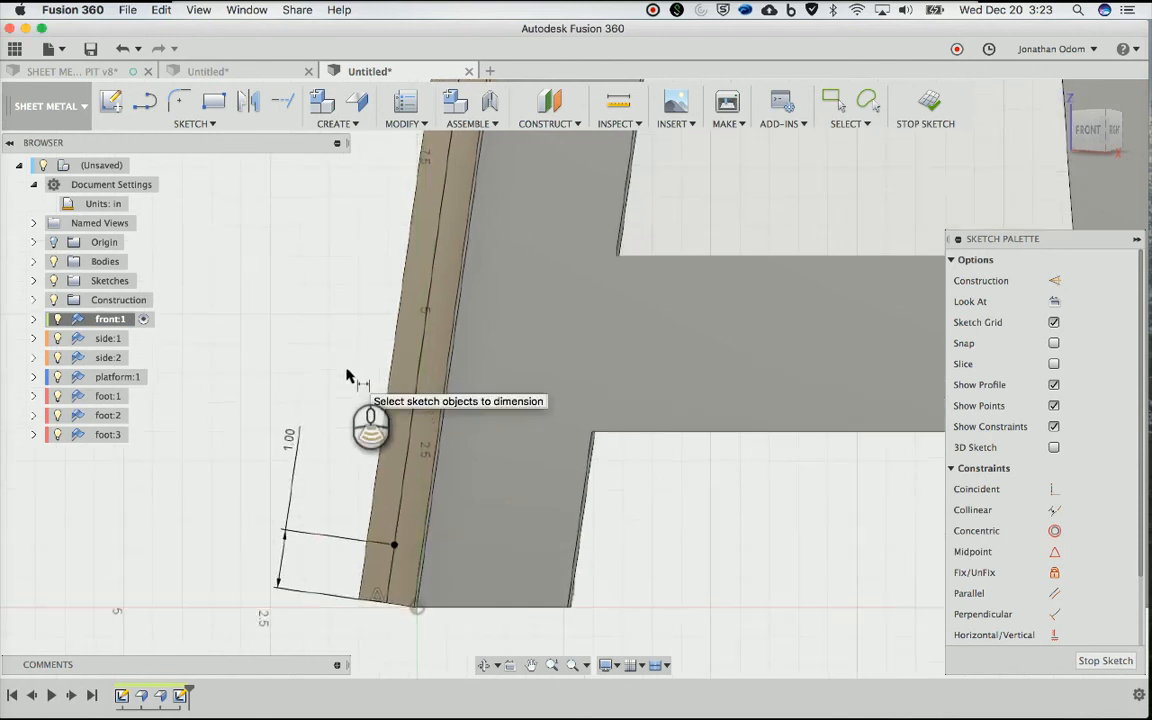
{"action": "key", "text": "Escape"}
Start a rectangular pattern of the lower sketch point, using the flange's centre line as its direction
{"action": "left_click", "coordinate": [394, 545]}
{"action": "left_click", "coordinate": [239, 124]}
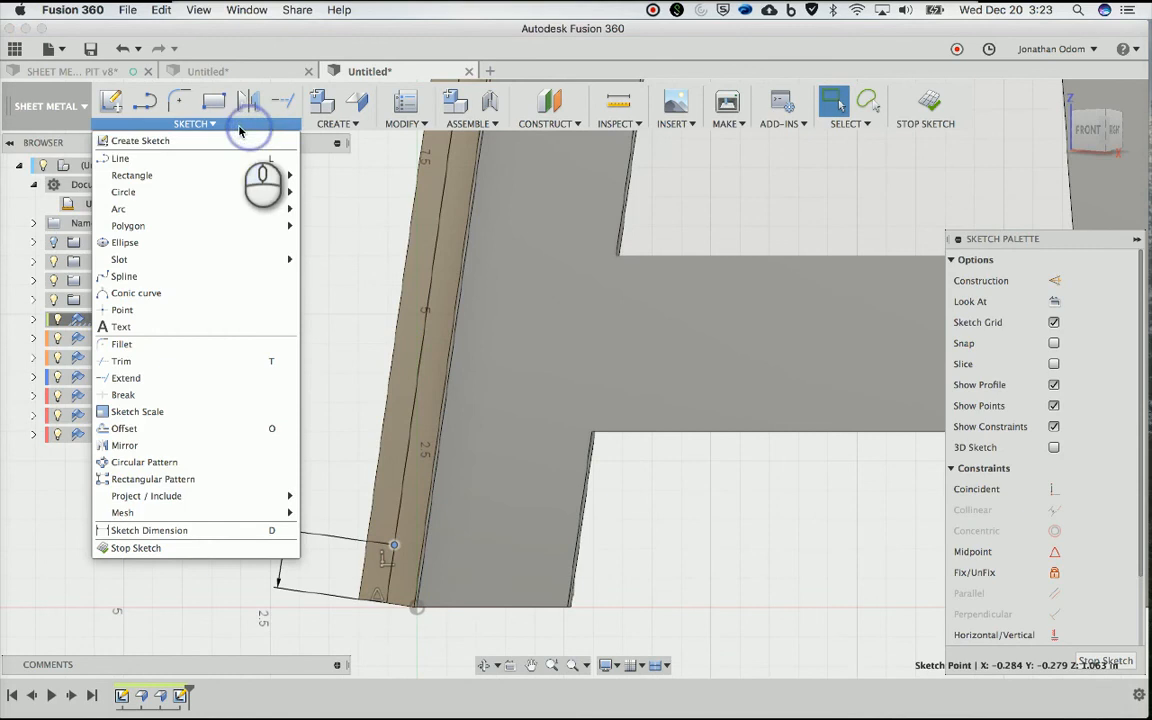
{"action": "left_click", "coordinate": [189, 480]}
{"action": "left_click", "coordinate": [668, 340]}
{"action": "left_click", "coordinate": [1035, 284]}
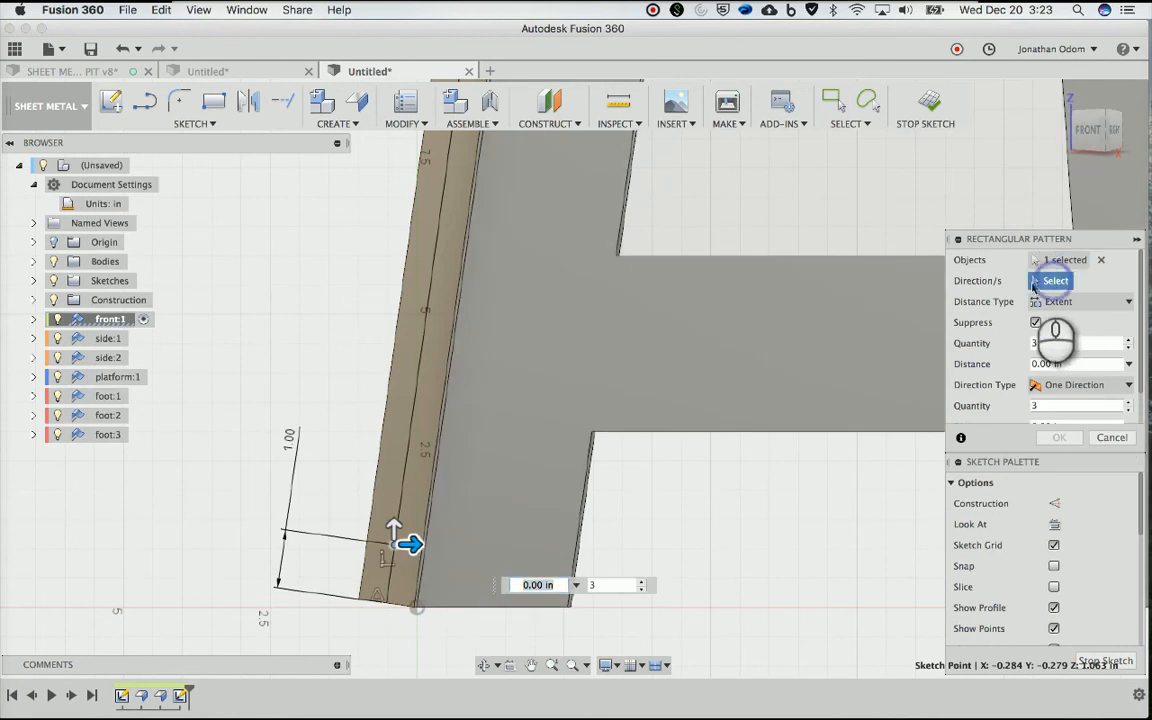
{"action": "left_click", "coordinate": [421, 352]}
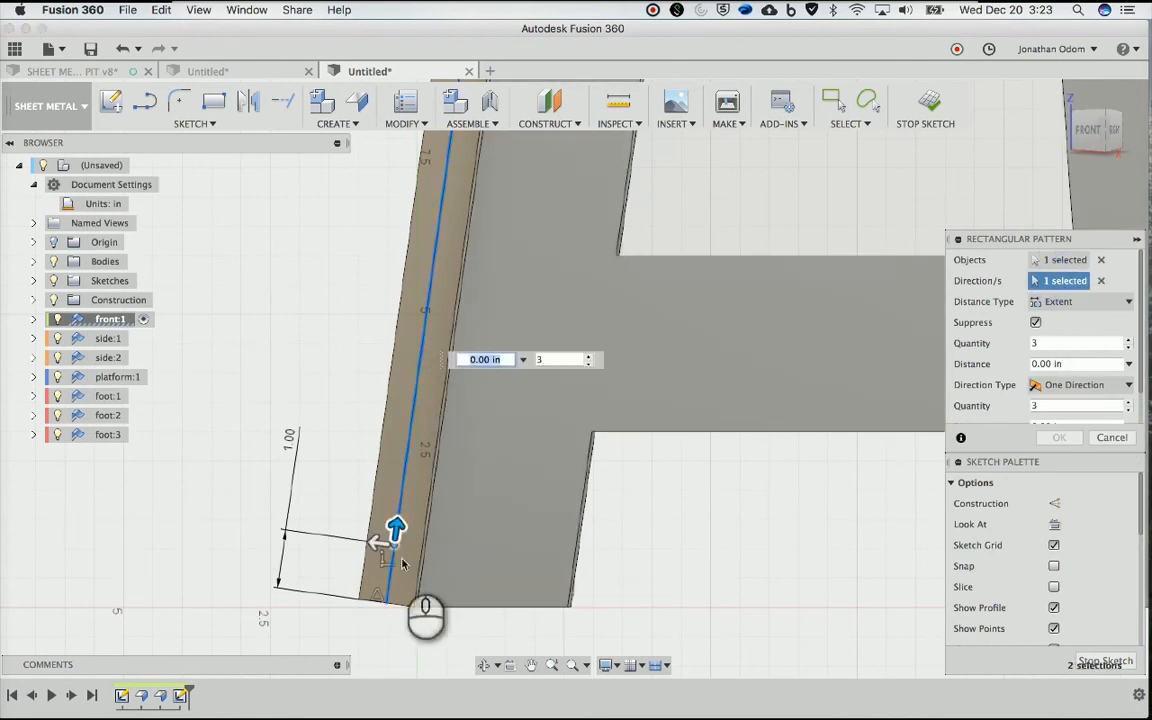
Stretch the point pattern's total extent to 6 in up along the flange's centre line
{"action": "key", "text": "Tab"}
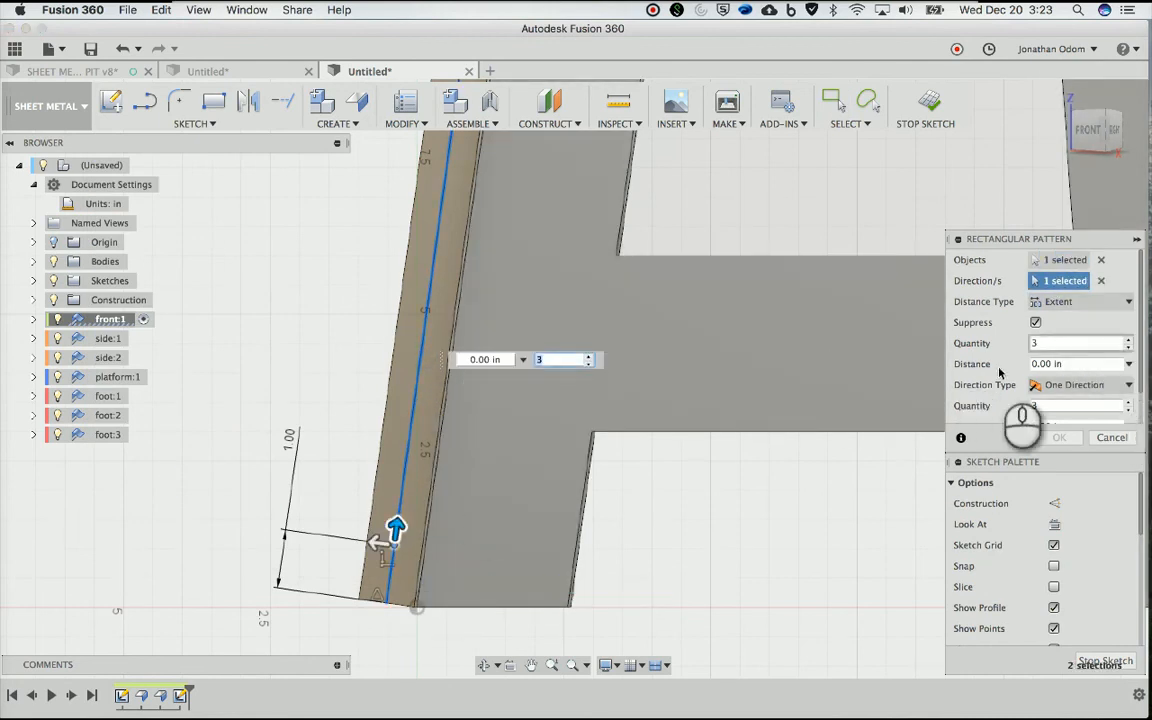
{"action": "left_click_drag", "start_coordinate": [397, 525], "coordinate": [477, 194]}
{"action": "scroll", "coordinate": [470, 363], "scroll_direction": "down", "scroll_amount": 5}
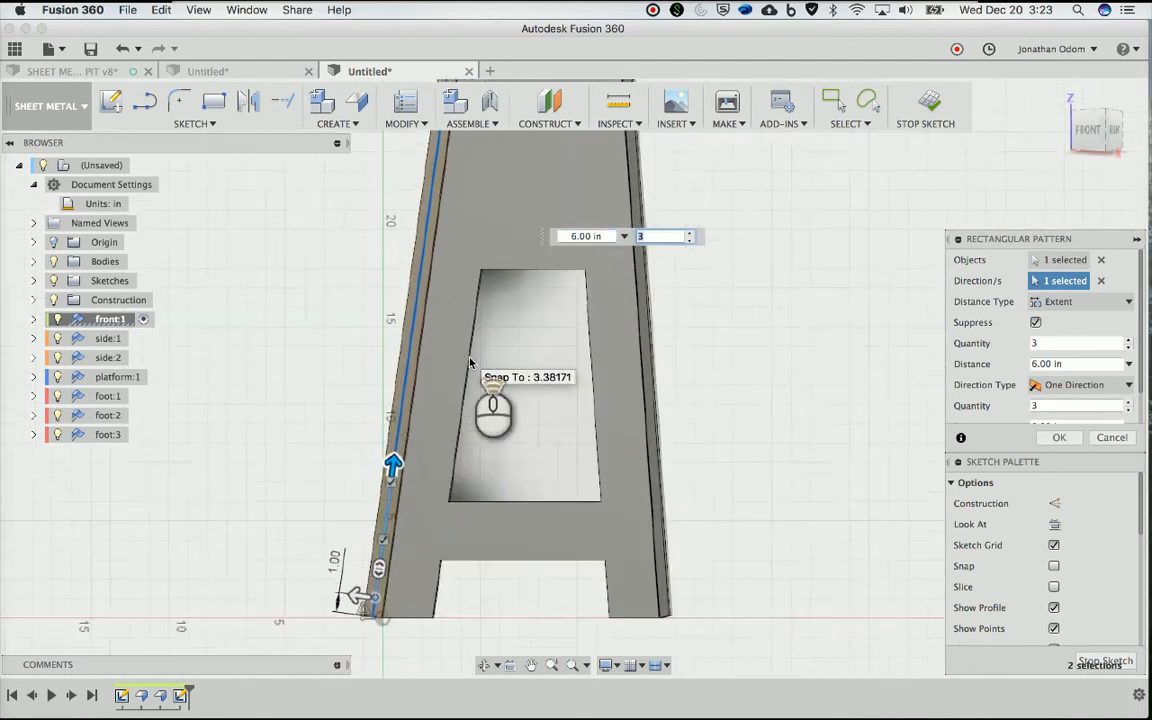
{"action": "scroll", "coordinate": [470, 361], "scroll_direction": "up", "scroll_amount": 3}
{"action": "scroll", "coordinate": [466, 399], "scroll_direction": "down", "scroll_amount": 5}
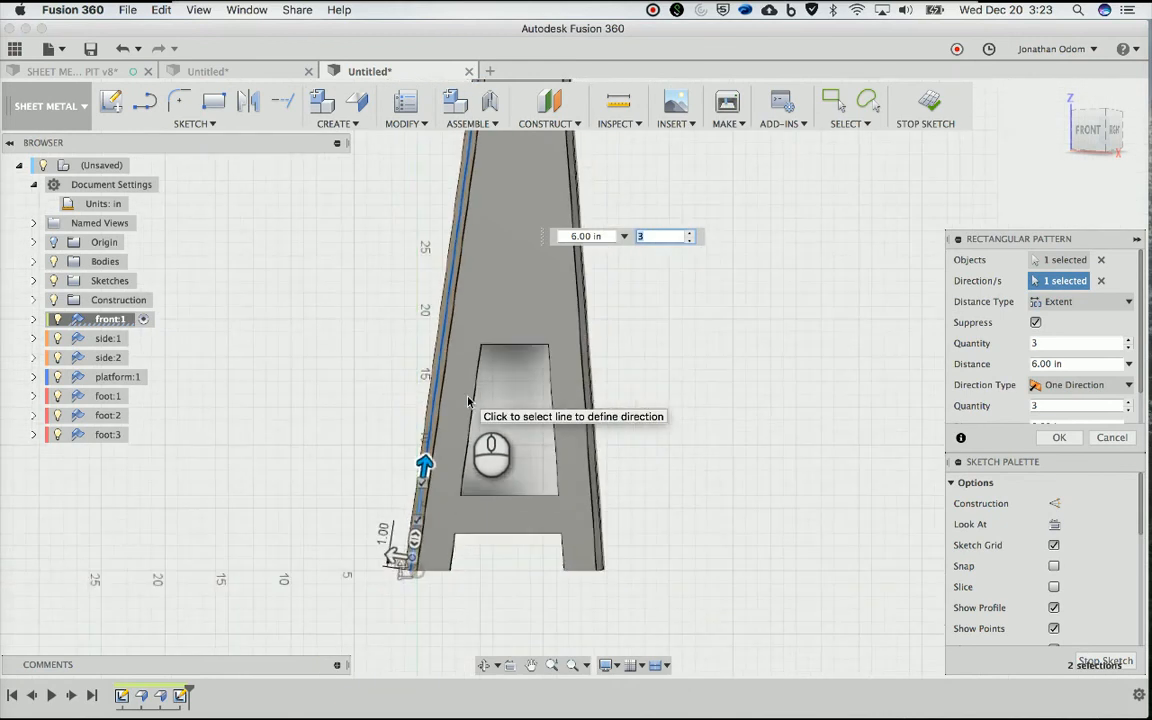
{"action": "scroll", "coordinate": [468, 401], "scroll_direction": "up", "scroll_amount": 4}
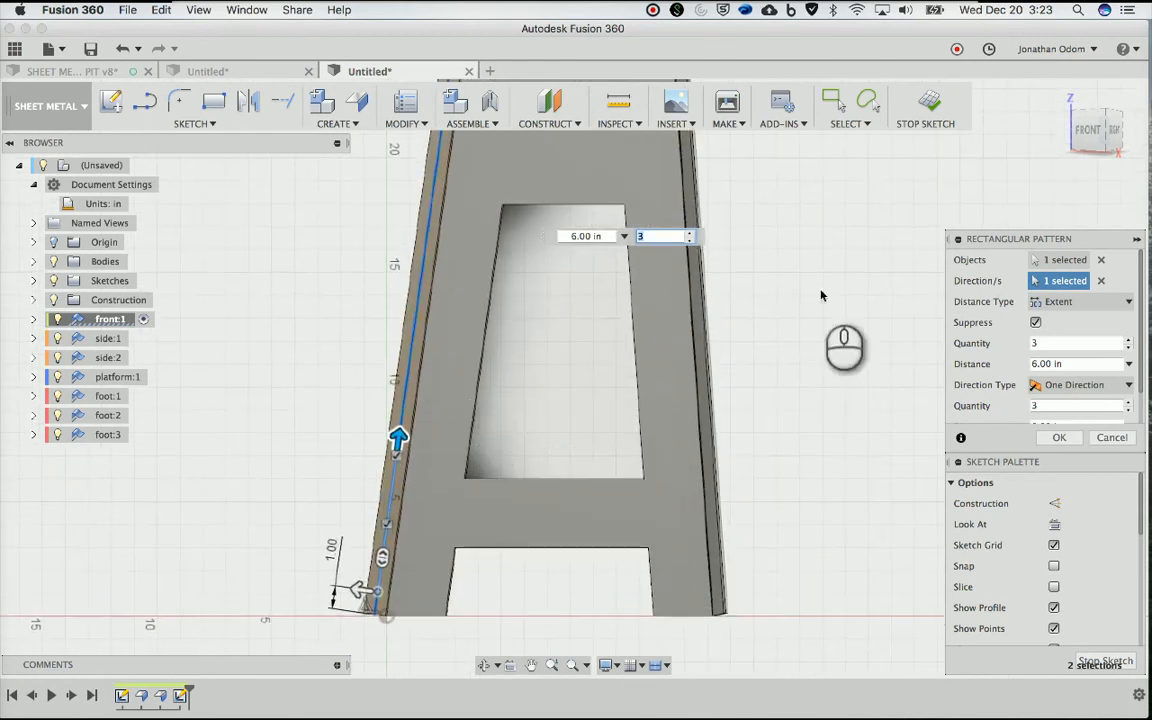
Create the point pattern with the Spacing distance type, 6 in between points and a quantity of 7
{"action": "left_click", "coordinate": [1085, 300]}
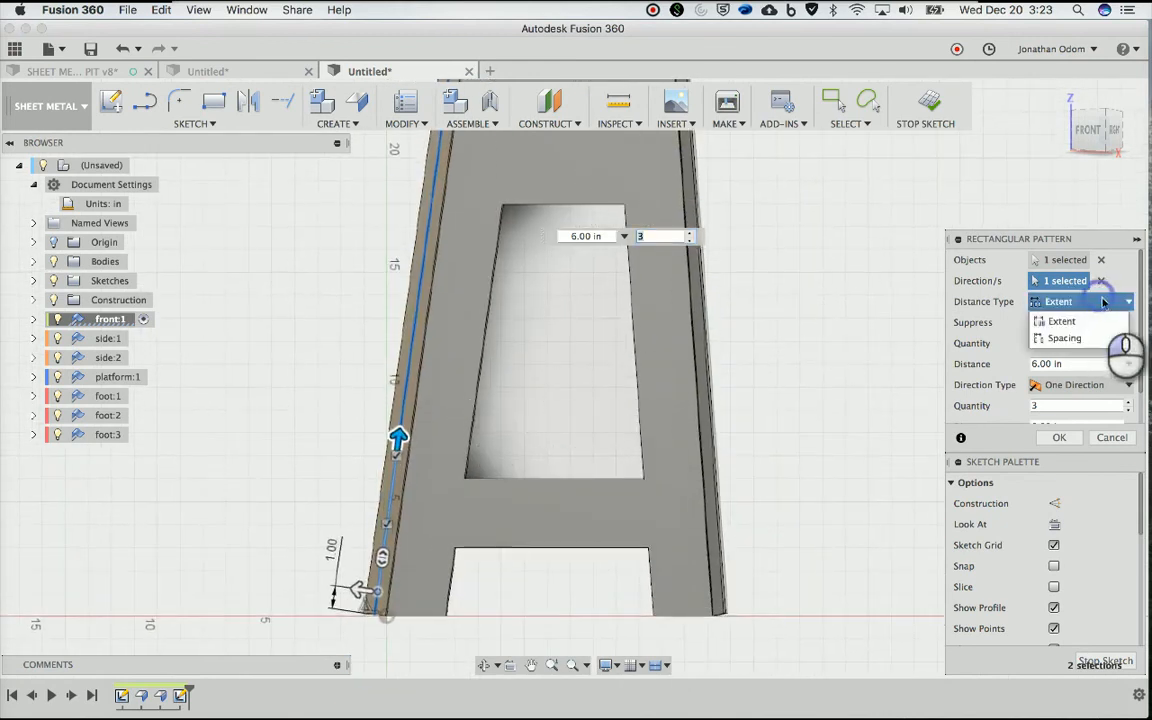
{"action": "left_click", "coordinate": [1058, 335]}
{"action": "middle_click_drag", "start_coordinate": [549, 372], "coordinate": [566, 334]}
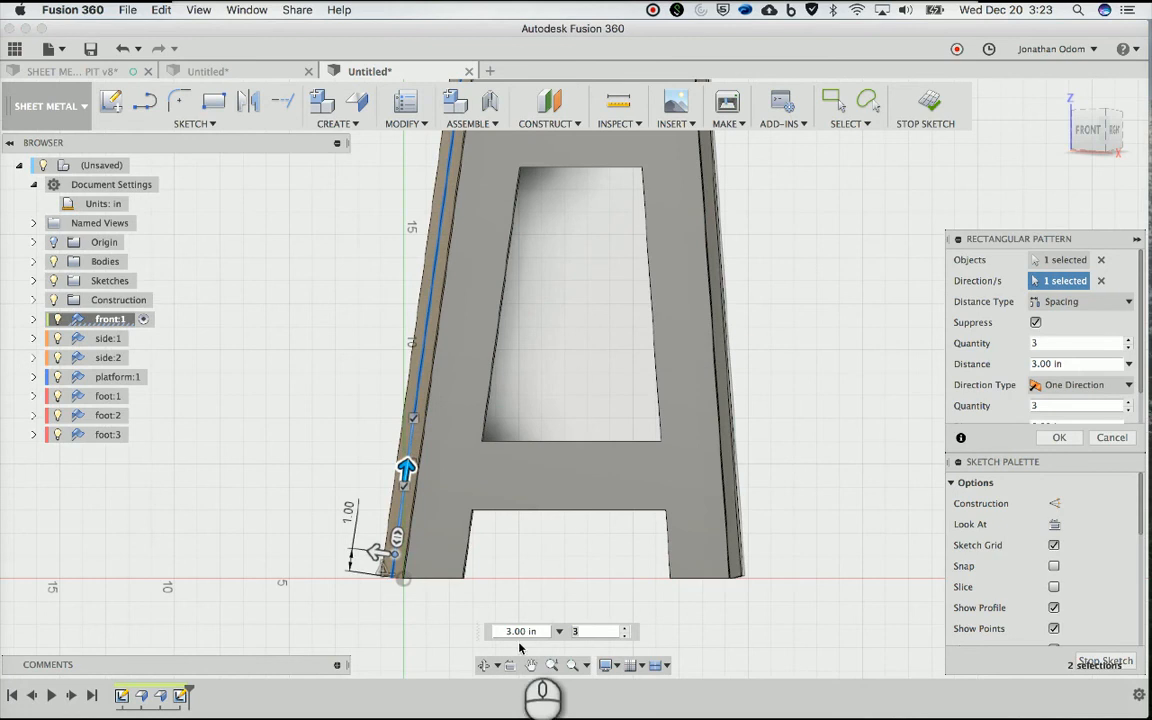
{"action": "type", "text": "6"}
{"action": "key", "text": "Tab"}
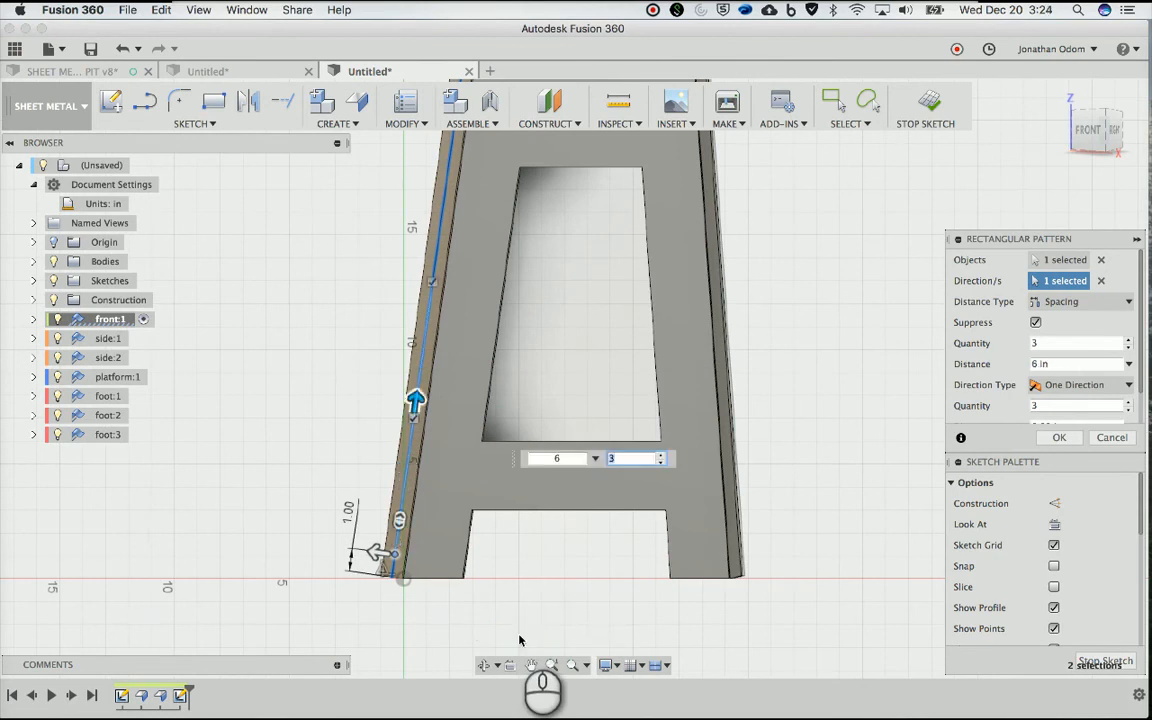
{"action": "scroll", "coordinate": [509, 431], "scroll_direction": "down", "scroll_amount": 3}
{"action": "scroll", "coordinate": [510, 431], "scroll_direction": "up", "scroll_amount": 3}
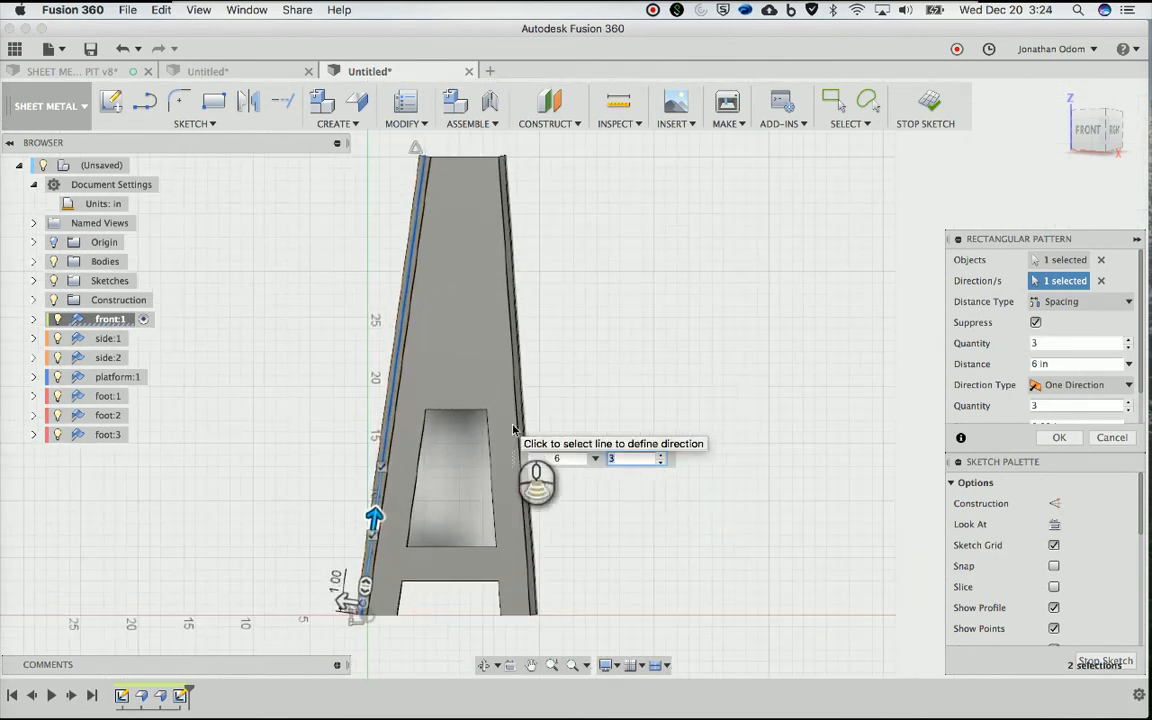
{"action": "left_click", "coordinate": [662, 455]}
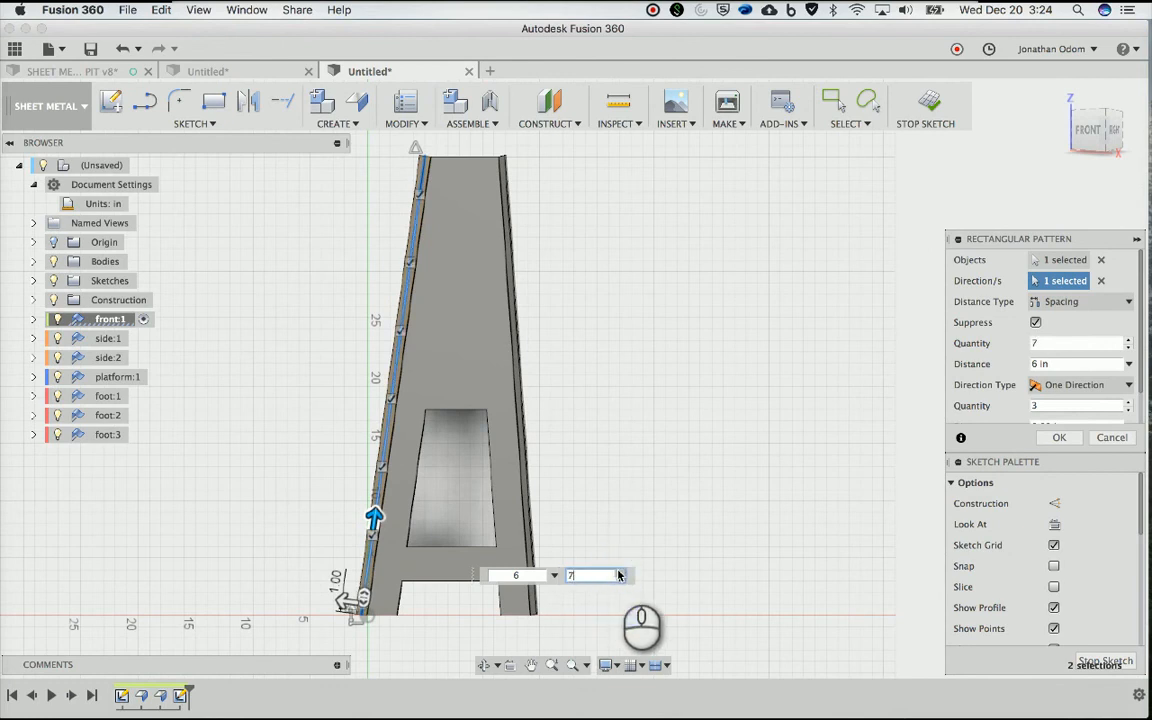
{"action": "scroll", "coordinate": [614, 506], "scroll_direction": "down", "scroll_amount": 1}
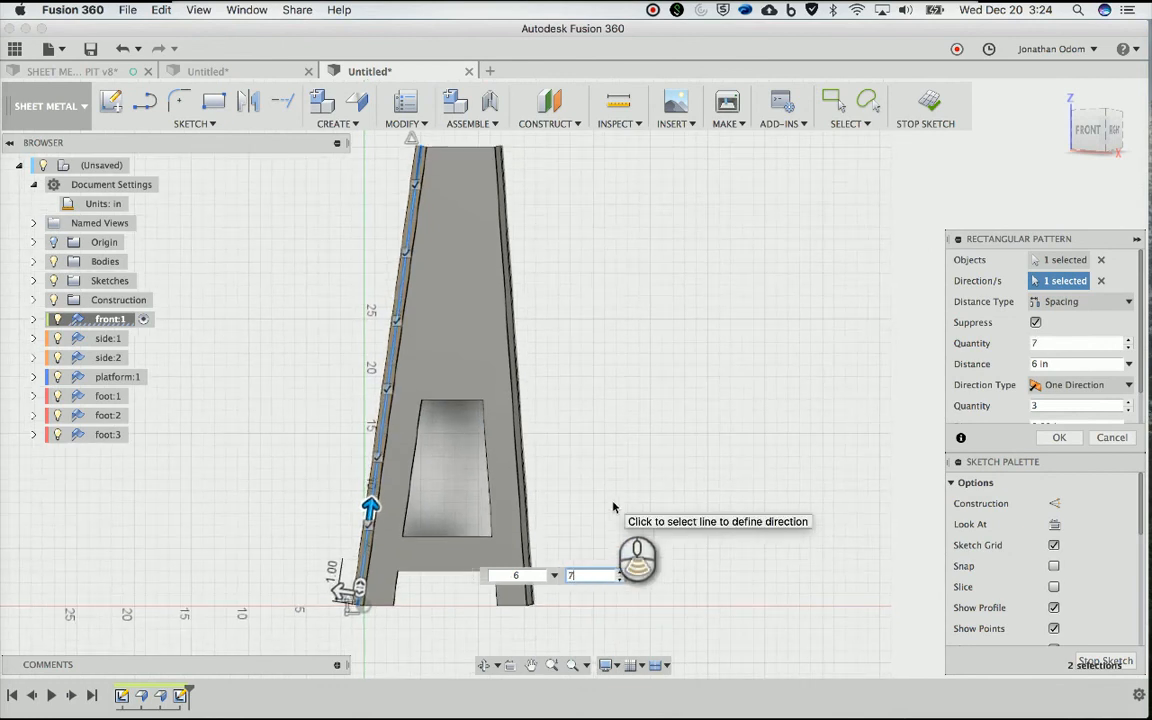
{"action": "left_click", "coordinate": [1059, 437]}
Place another sketch point on the flange's centre line about 0.87 in below its upper end
{"action": "scroll", "coordinate": [680, 289], "scroll_direction": "up", "scroll_amount": 5}
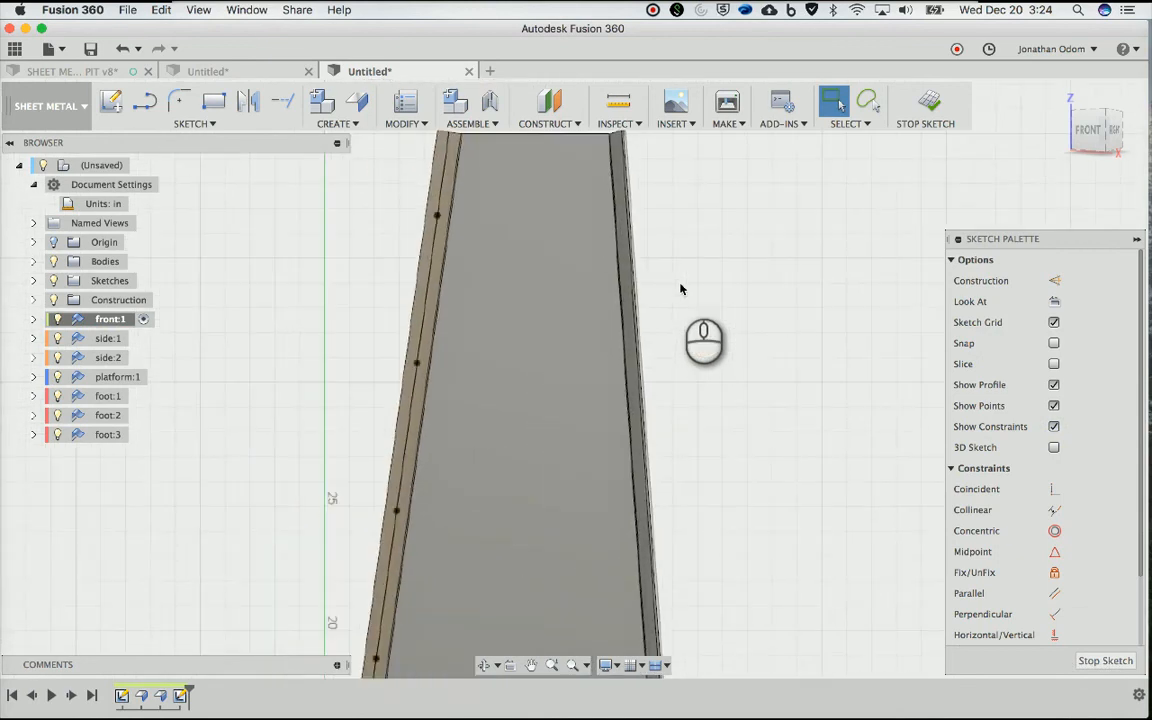
{"action": "scroll", "coordinate": [680, 289], "scroll_direction": "down", "scroll_amount": 5}
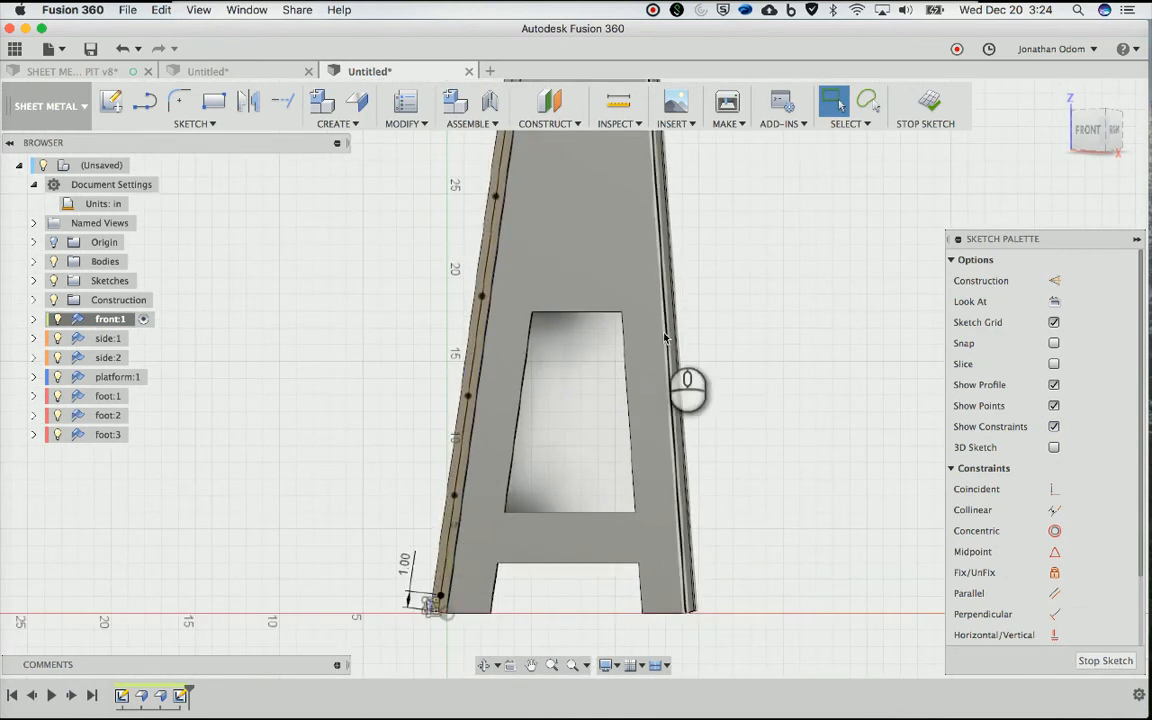
{"action": "scroll", "coordinate": [665, 338], "scroll_direction": "up", "scroll_amount": 5}
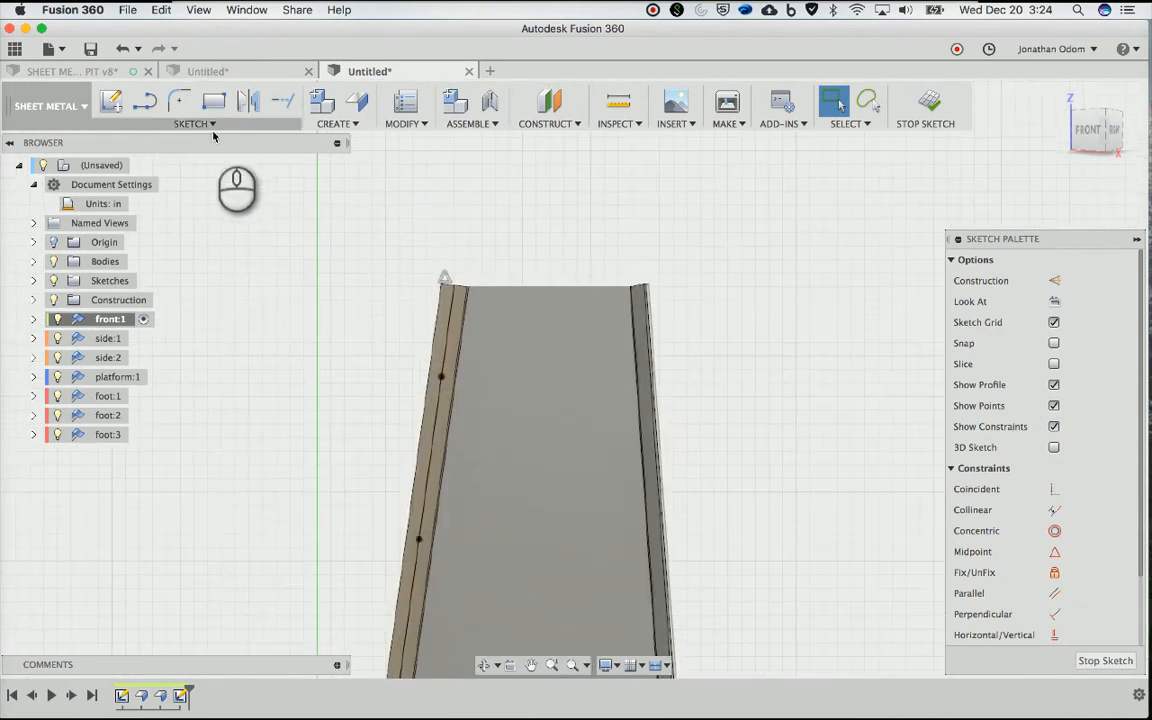
{"action": "left_click", "coordinate": [210, 124]}
{"action": "left_click", "coordinate": [150, 308]}
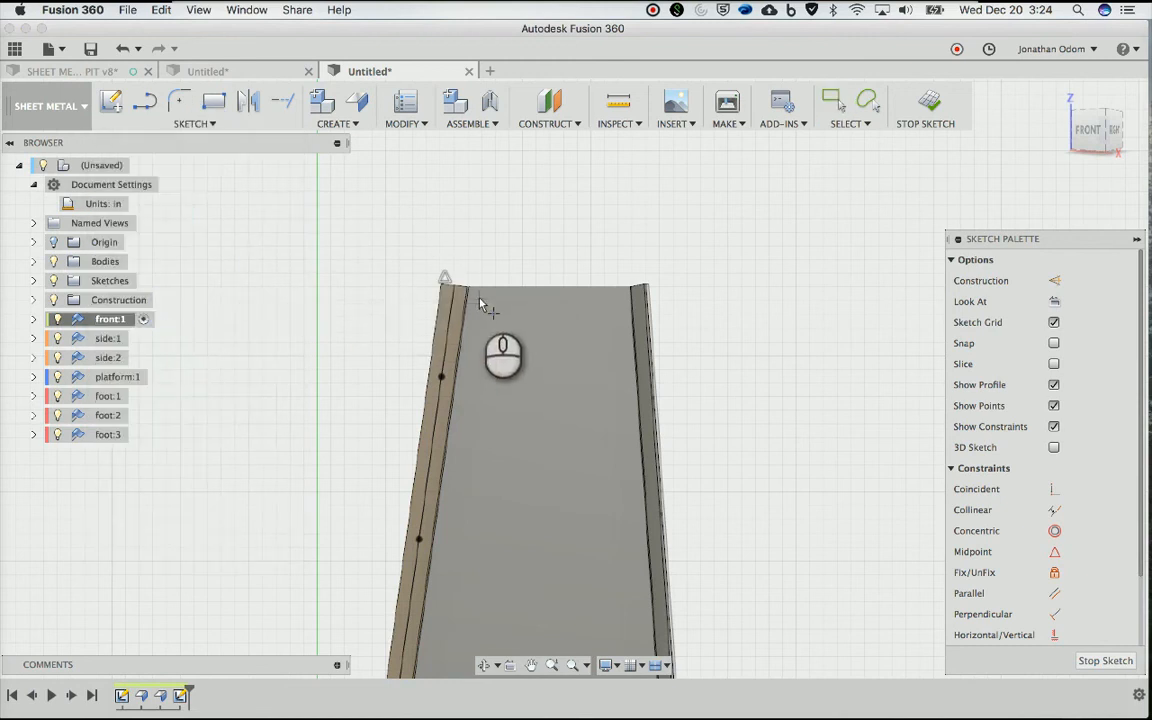
{"action": "scroll", "coordinate": [480, 304], "scroll_direction": "up", "scroll_amount": 2}
{"action": "left_click", "coordinate": [378, 303]}
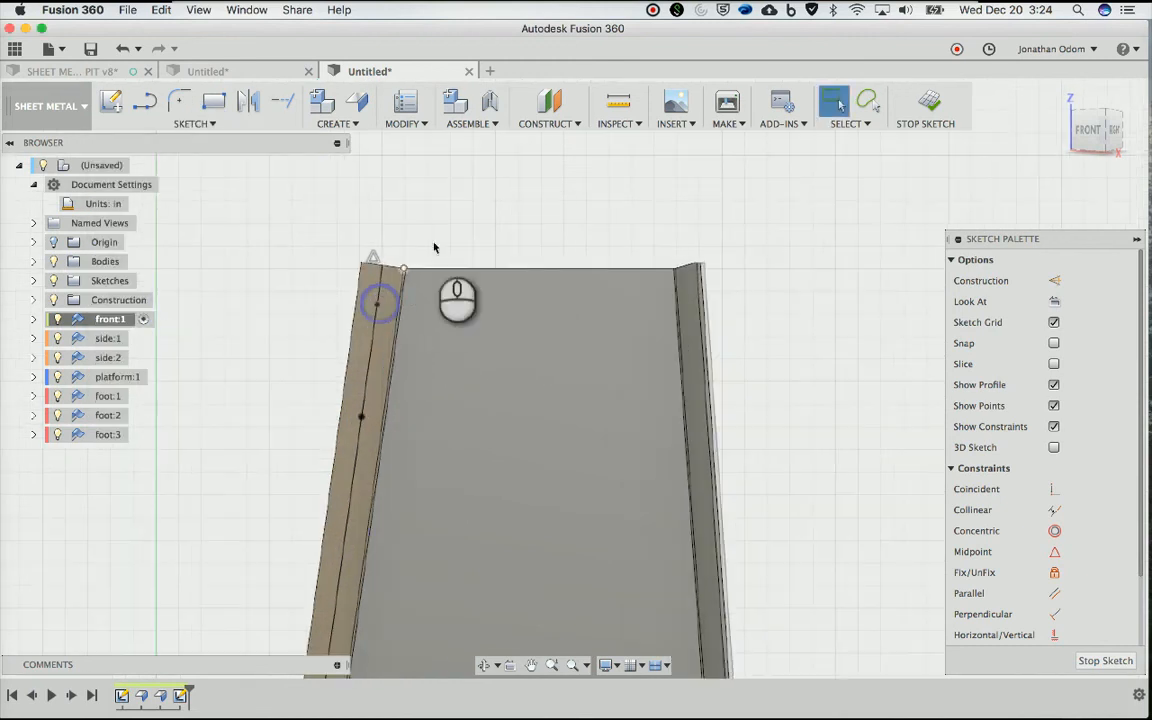
Add an aligned dimension of 1 in between the top sketch point and the upper end of the flange's centre line
{"action": "left_click", "coordinate": [195, 123]}
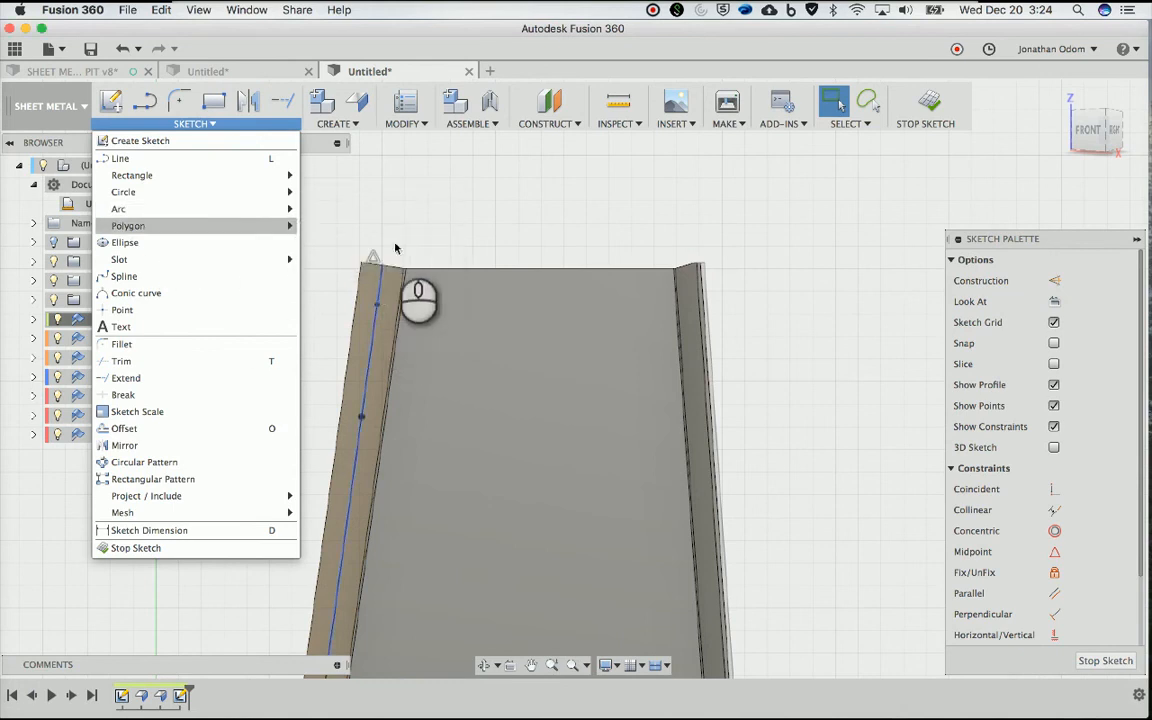
{"action": "middle_click_drag", "start_coordinate": [387, 267], "coordinate": [450, 283]}
{"action": "left_click", "coordinate": [445, 281]}
{"action": "key", "text": "d"}
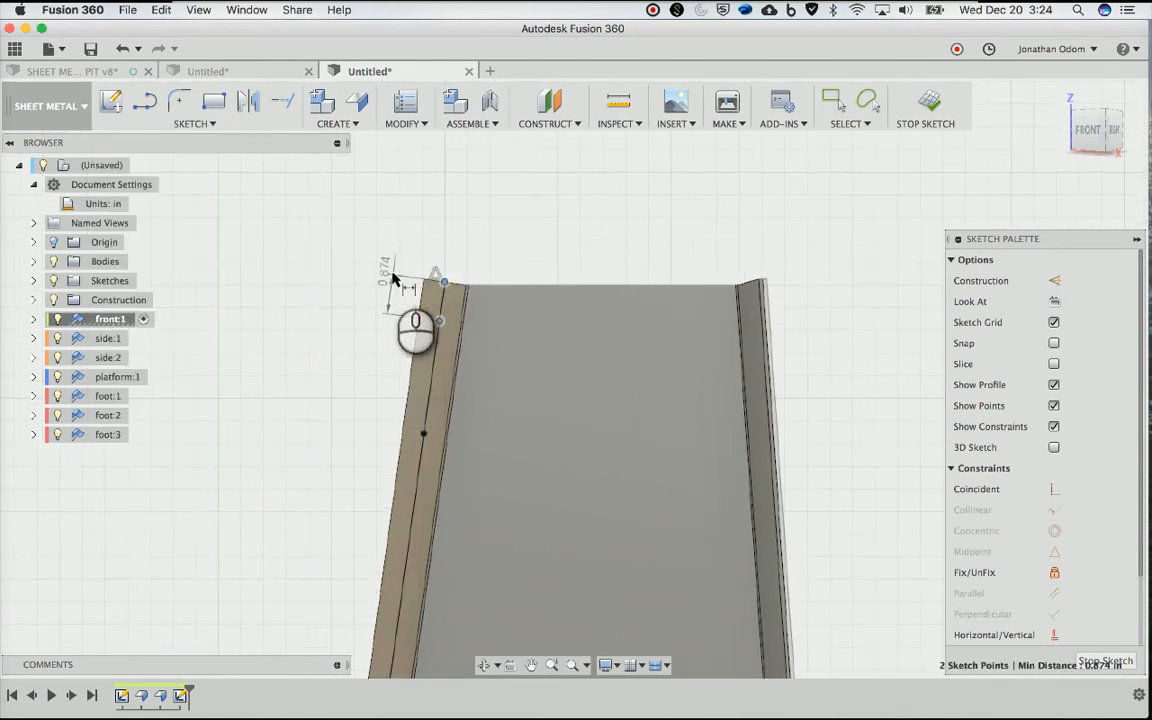
{"action": "left_click", "coordinate": [396, 285]}
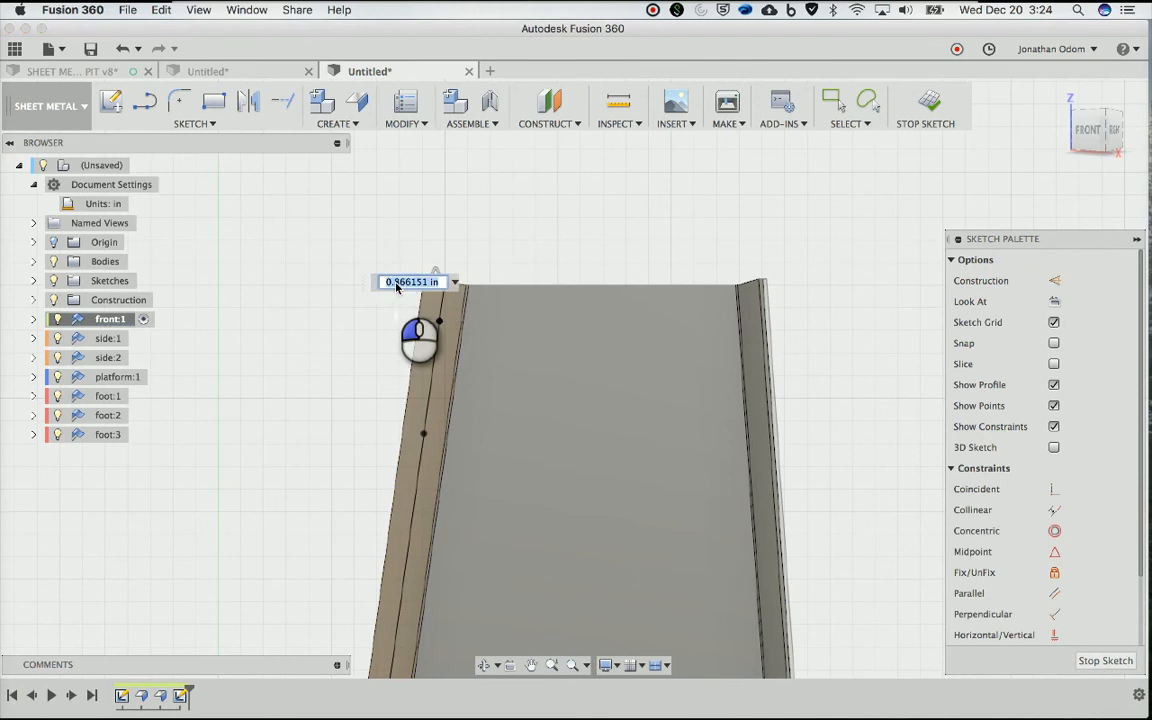
{"action": "left_click", "coordinate": [454, 282]}
{"action": "left_click", "coordinate": [396, 268]}
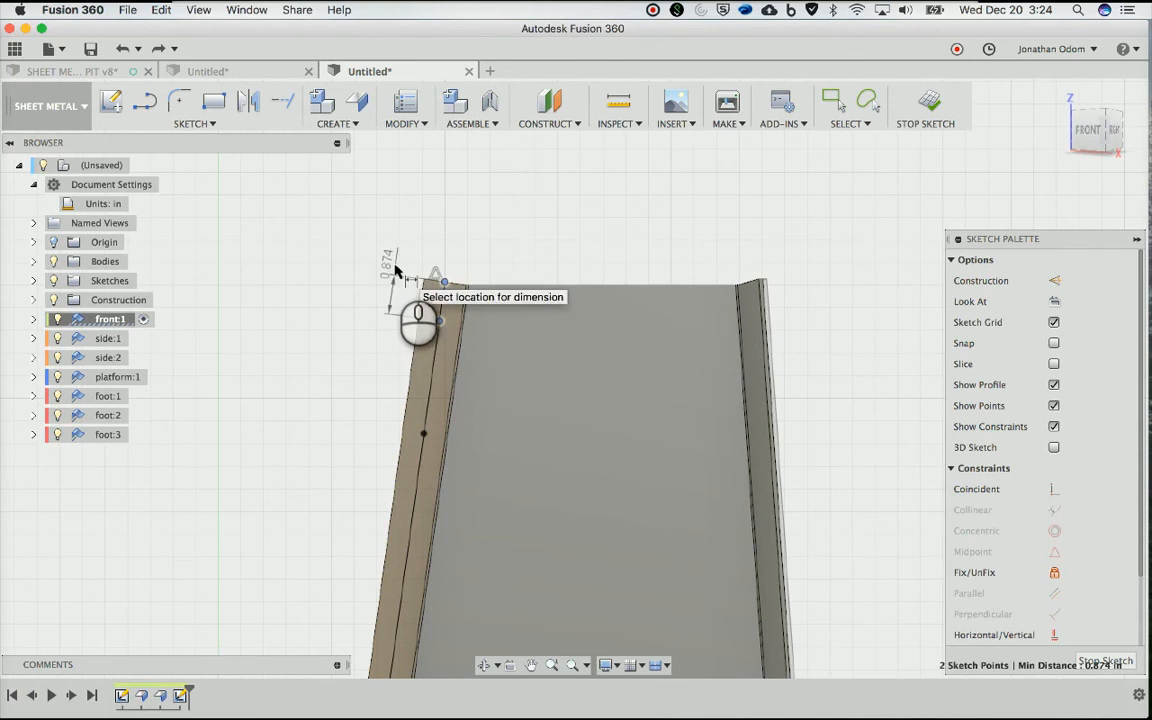
{"action": "right_click", "coordinate": [396, 268]}
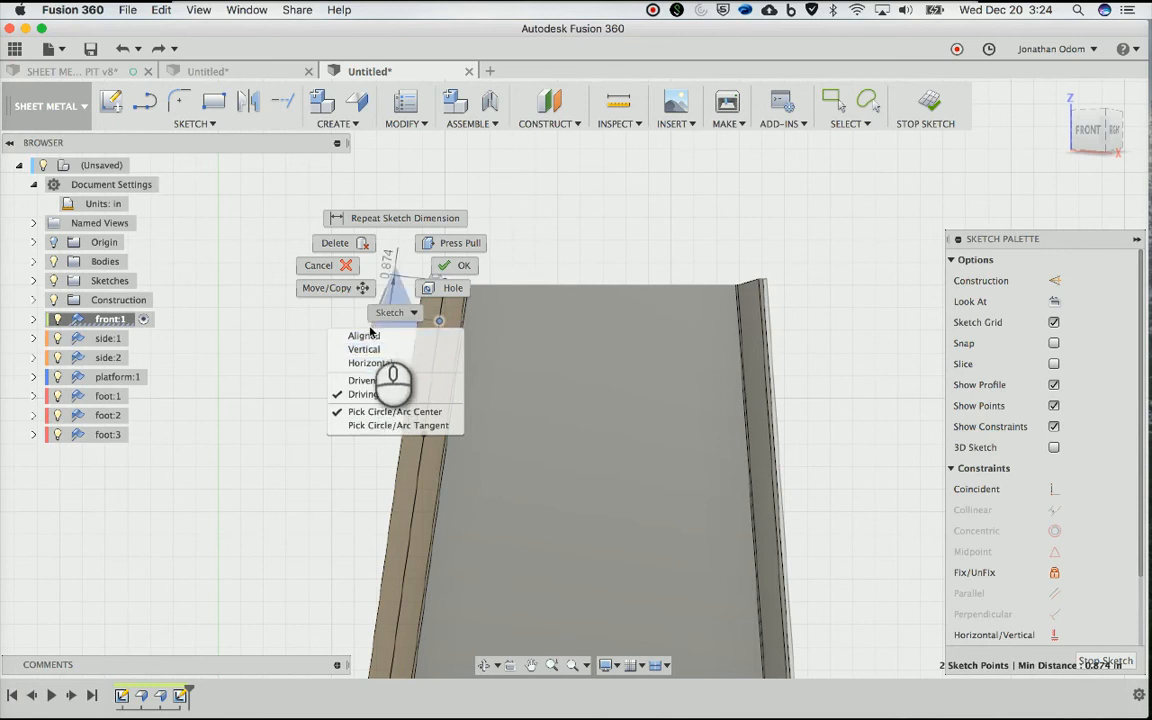
{"action": "left_click", "coordinate": [366, 336]}
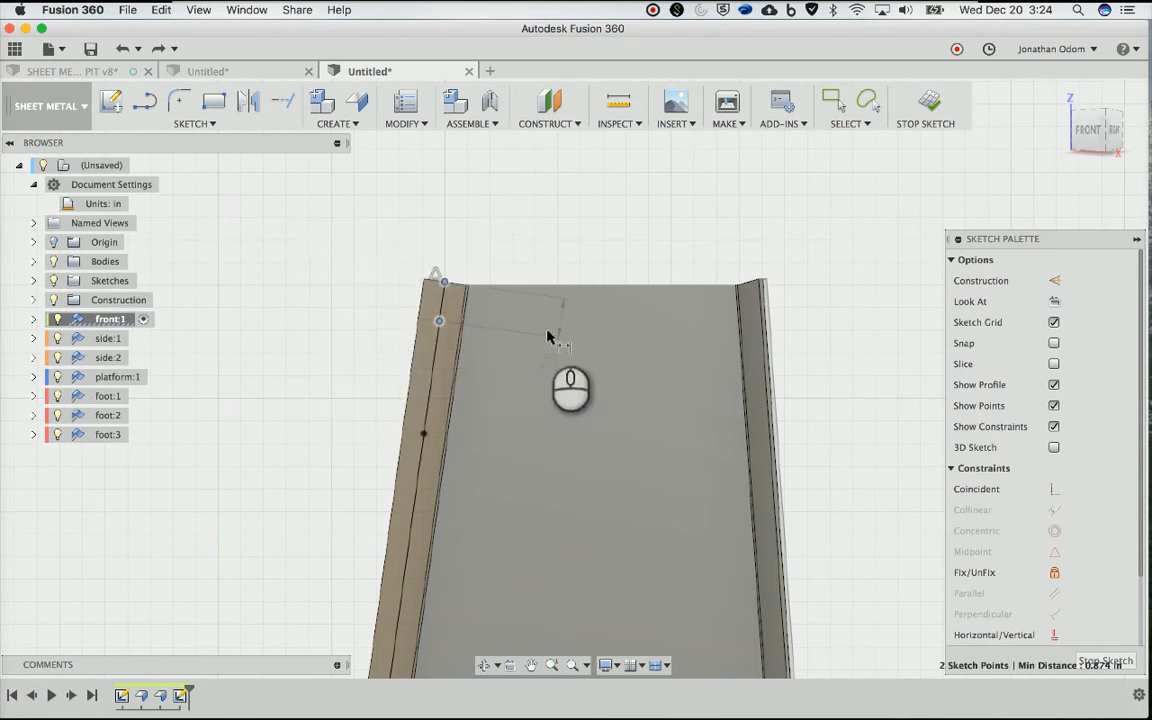
{"action": "scroll", "coordinate": [398, 318], "scroll_direction": "up", "scroll_amount": 2}
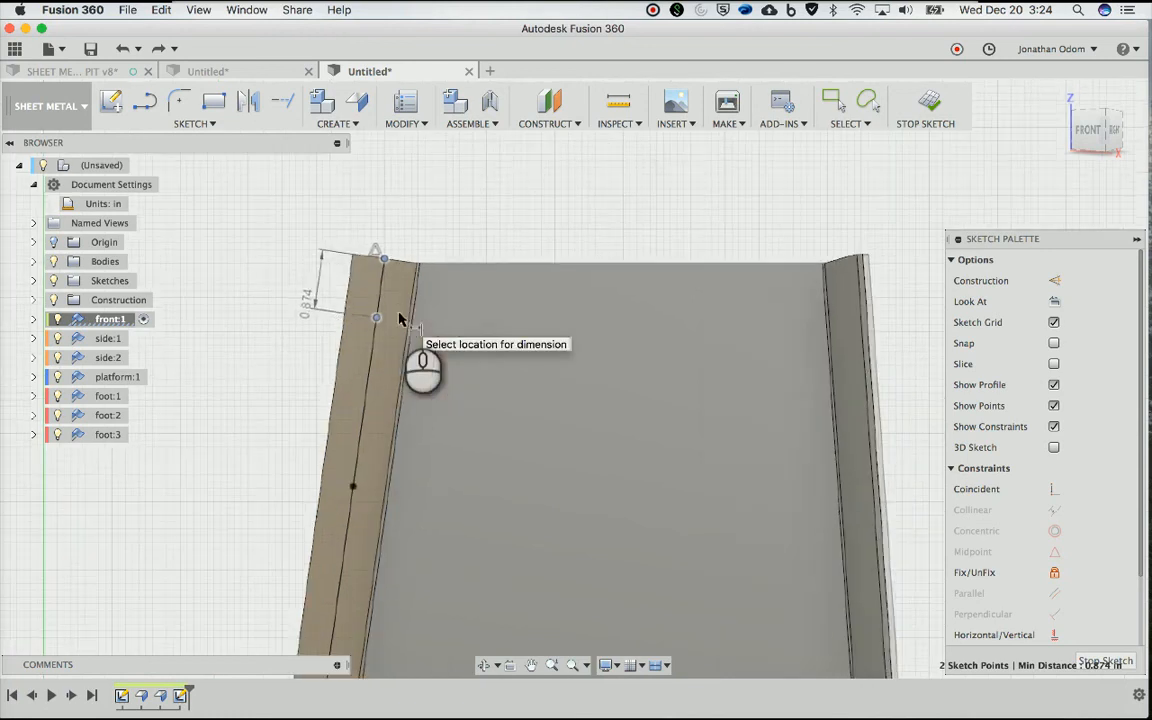
{"action": "left_click", "coordinate": [322, 277]}
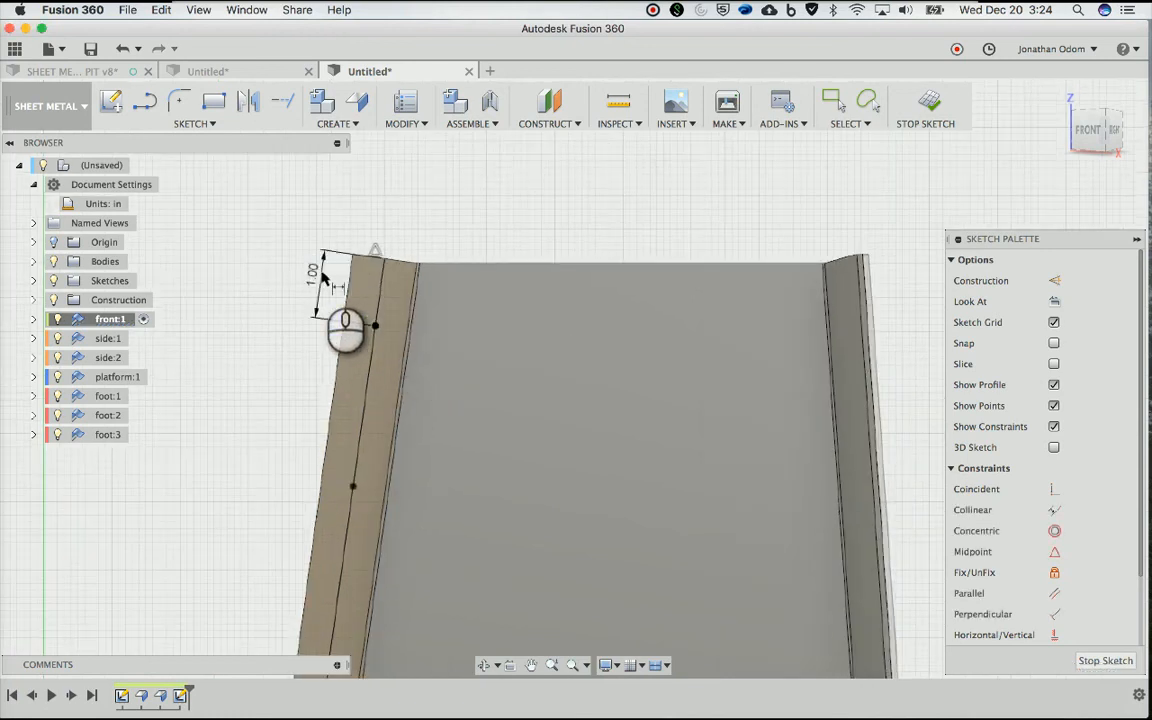
Leave the dimension command and finish the sketch of hole points on the flange
{"action": "scroll", "coordinate": [511, 261], "scroll_direction": "down", "scroll_amount": 4}
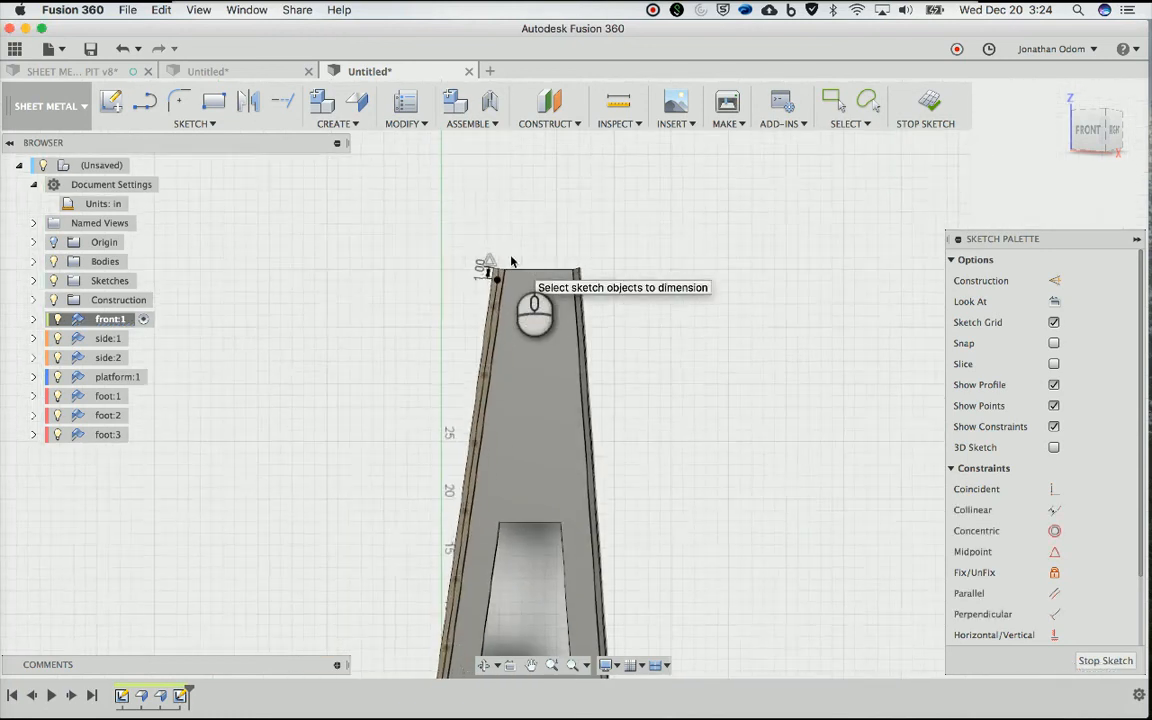
{"action": "right_click", "coordinate": [511, 261]}
{"action": "middle_click_drag", "start_coordinate": [511, 261], "coordinate": [507, 252]}
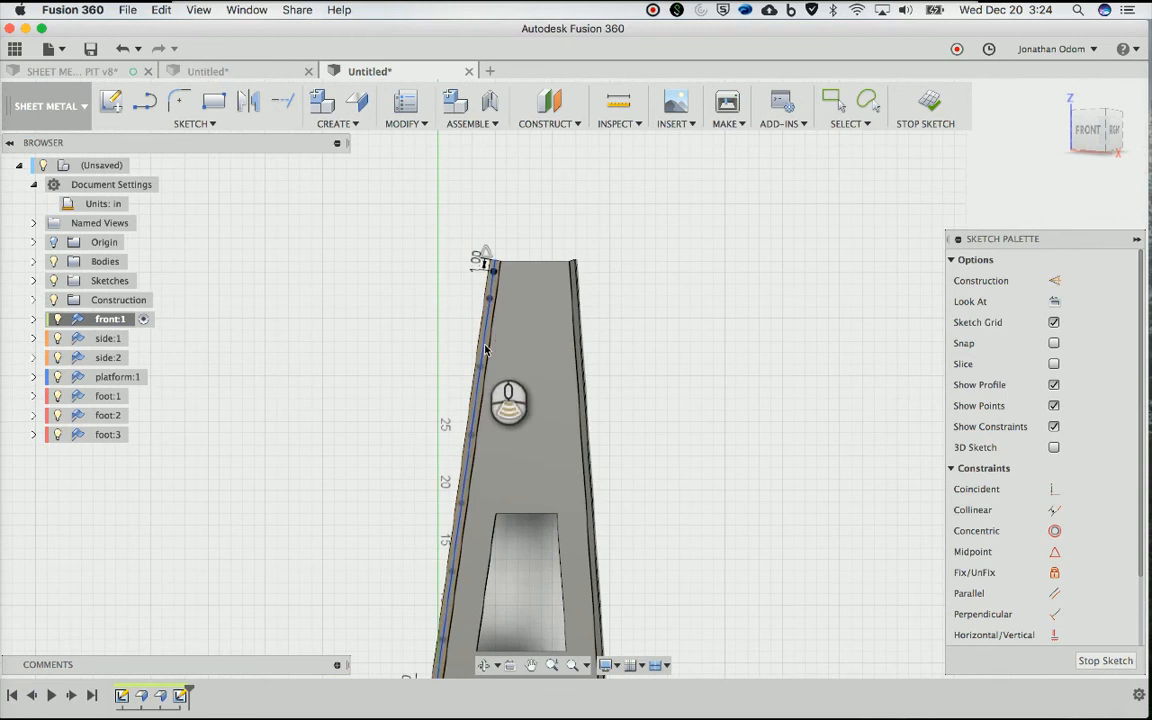
{"action": "middle_click_drag", "start_coordinate": [485, 349], "coordinate": [497, 295]}
{"action": "mouse_move", "coordinate": [712, 304]}
{"action": "middle_mouse_down"}
{"action": "mouse_move", "coordinate": [701, 259]}
{"action": "mouse_move", "coordinate": [716, 298]}
{"action": "mouse_move", "coordinate": [664, 272]}
{"action": "middle_mouse_up"}
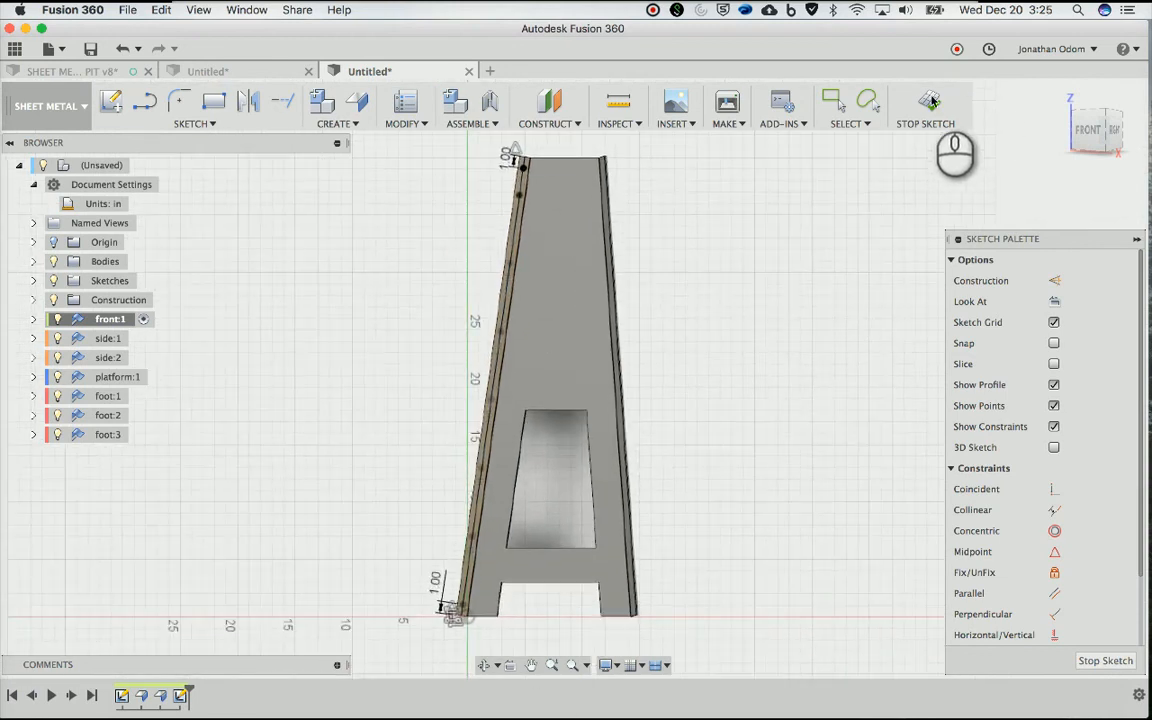
{"action": "left_click", "coordinate": [928, 107]}
Start a hole feature placed from sketch points and select the eight points along the front's flange
{"action": "scroll", "coordinate": [671, 309], "scroll_direction": "up", "scroll_amount": 5}
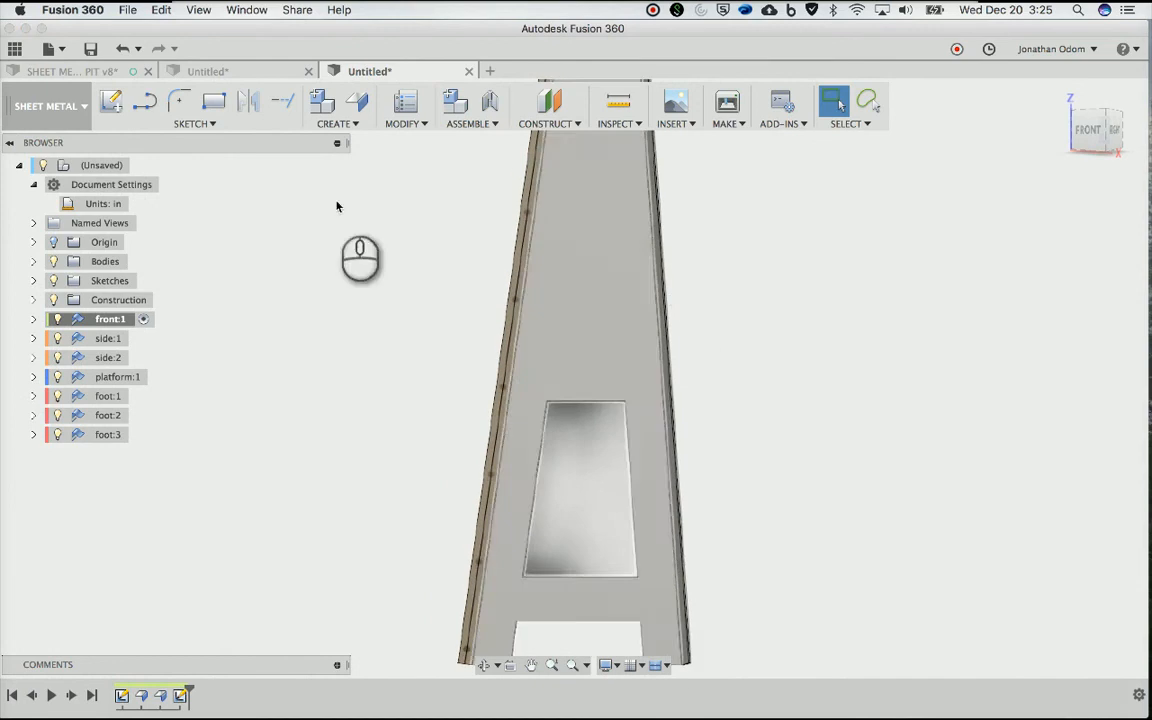
{"action": "left_click", "coordinate": [355, 123]}
{"action": "left_click", "coordinate": [345, 190]}
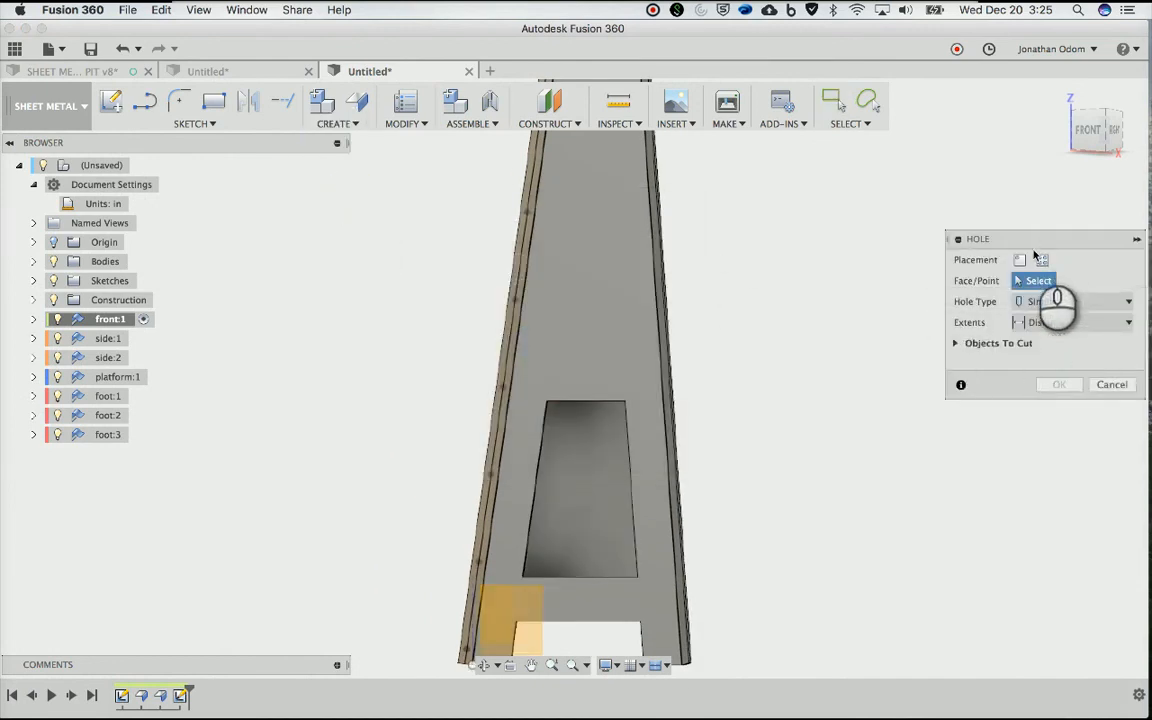
{"action": "left_click", "coordinate": [1041, 261]}
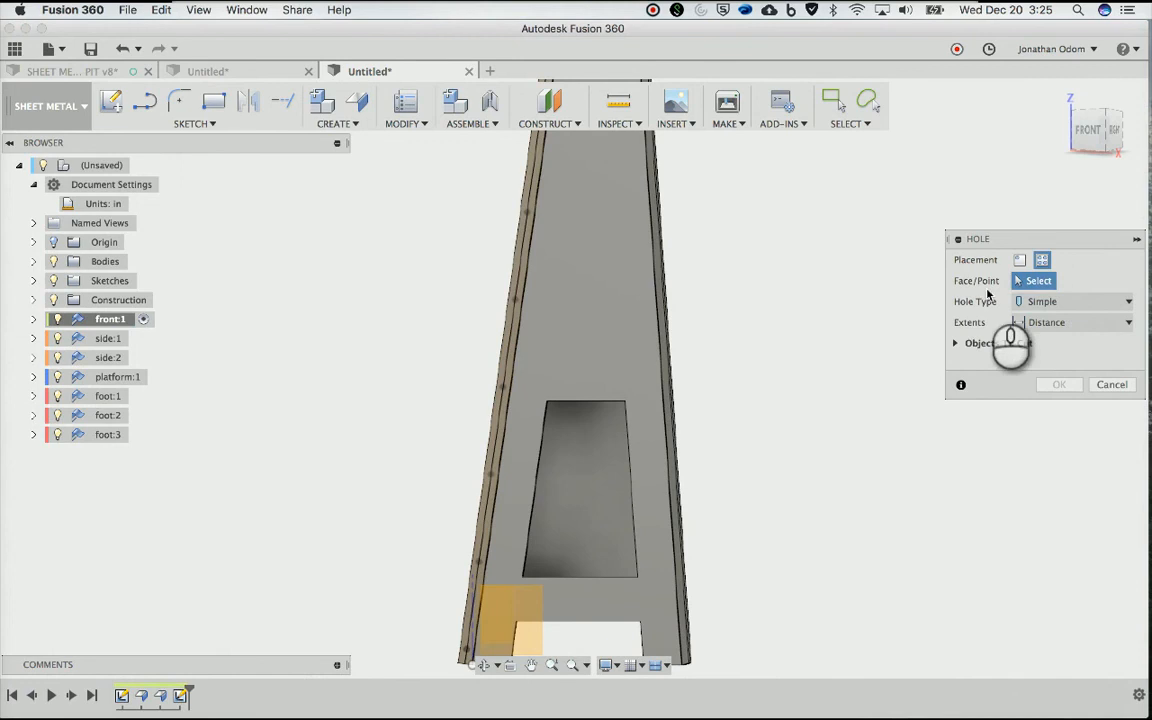
{"action": "scroll", "coordinate": [943, 262], "scroll_direction": "up", "scroll_amount": 3}
{"action": "left_click", "coordinate": [535, 167]}
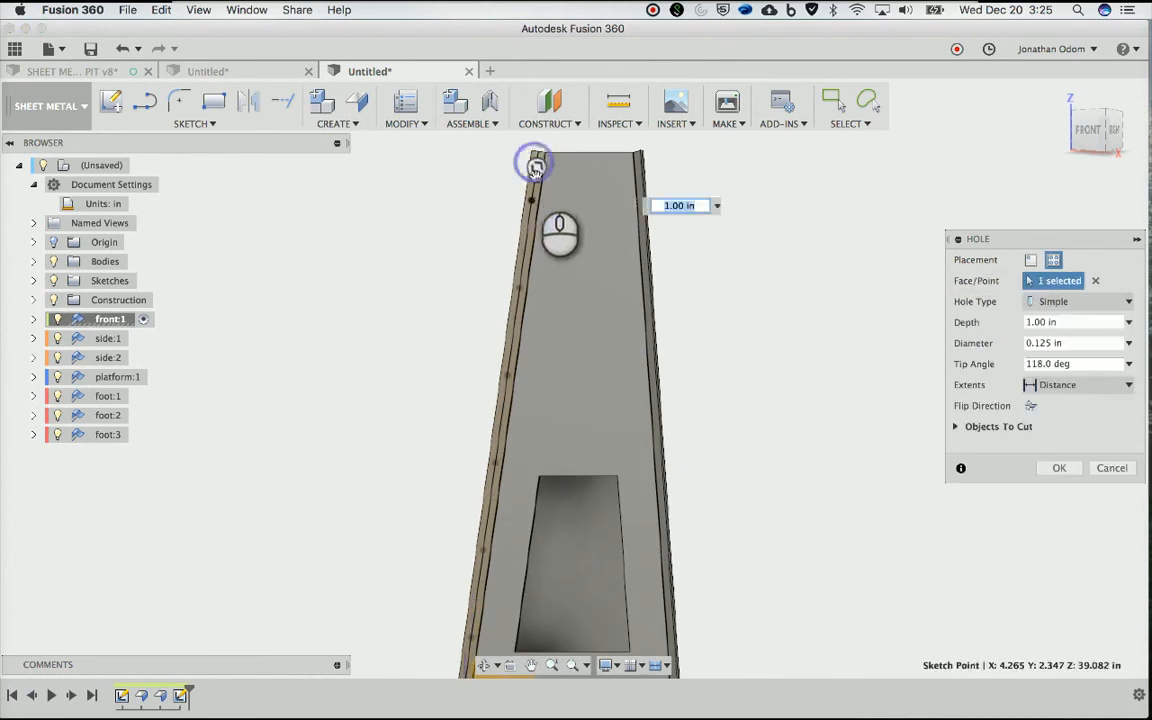
{"action": "left_click", "coordinate": [531, 200]}
{"action": "left_click", "coordinate": [517, 287]}
{"action": "scroll", "coordinate": [515, 288], "scroll_direction": "down", "scroll_amount": 3}
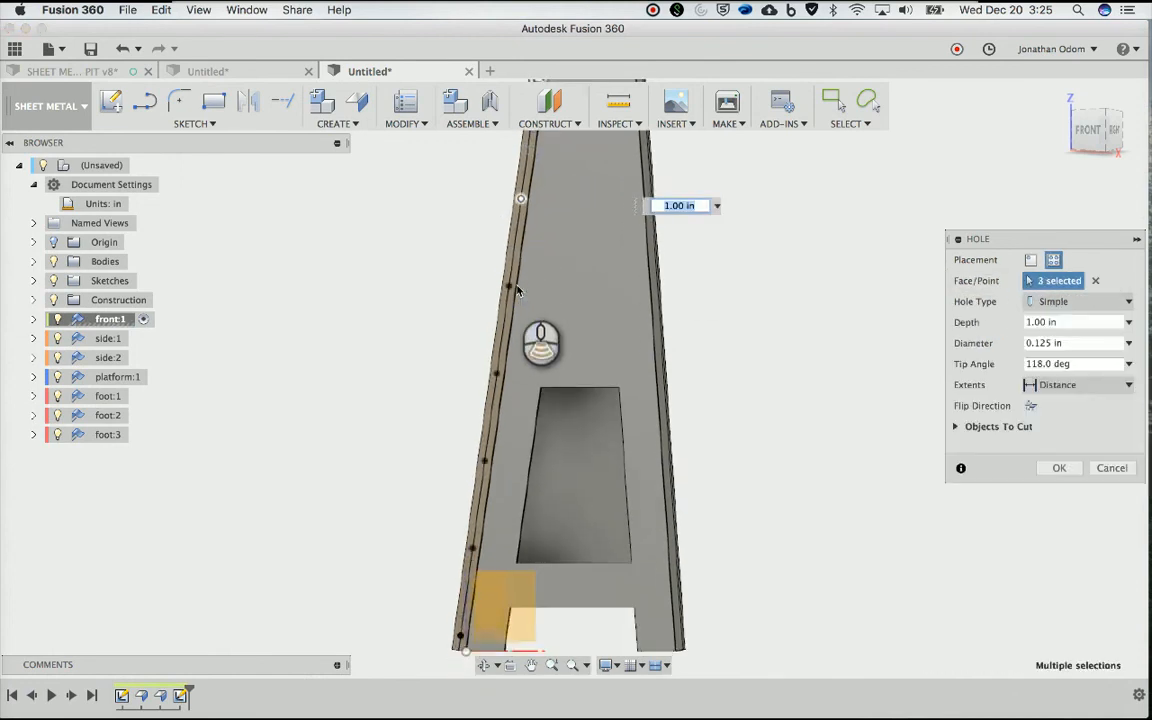
{"action": "left_click", "coordinate": [509, 286]}
{"action": "left_click", "coordinate": [497, 376]}
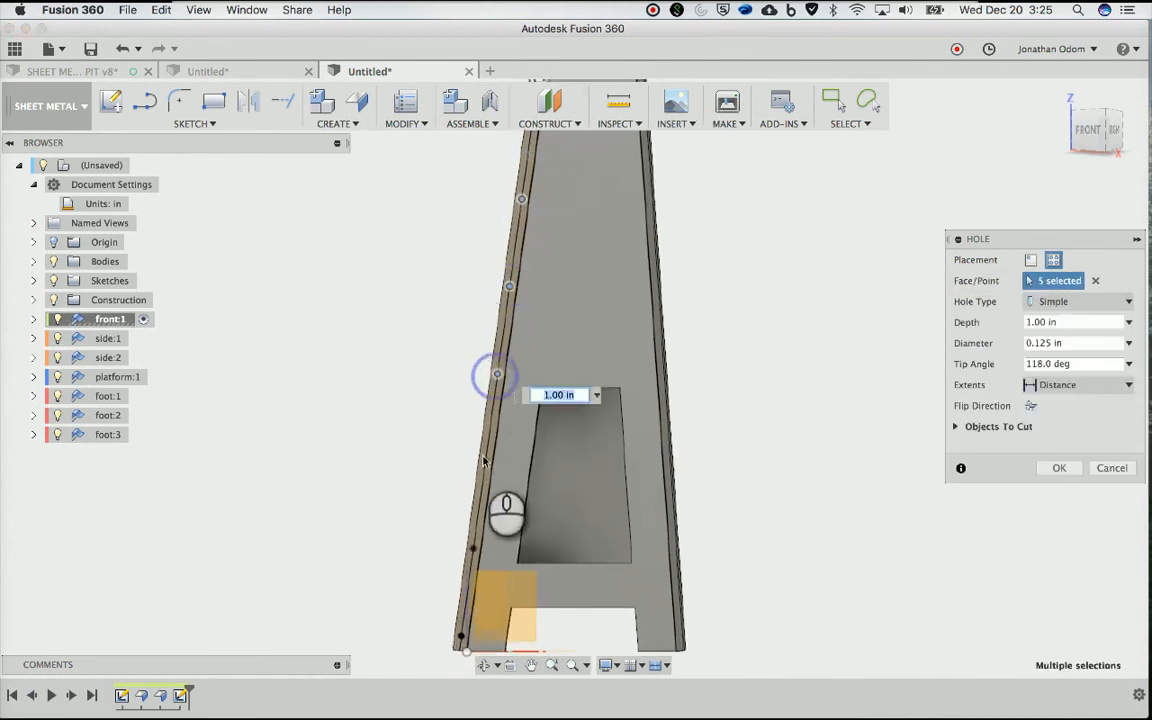
{"action": "left_click", "coordinate": [482, 461]}
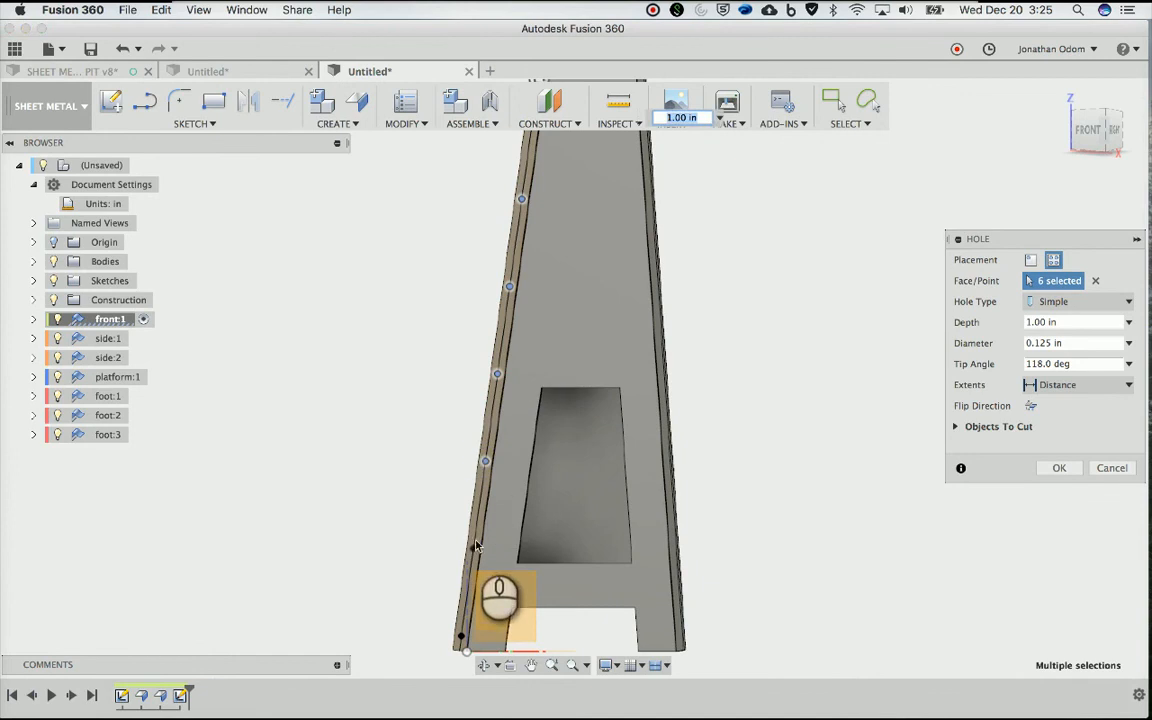
{"action": "left_click", "coordinate": [460, 637]}
Check the hole direction through the flange and cut simple holes 0.125 in in diameter and 1 in deep at the selected points
{"action": "scroll", "coordinate": [591, 398], "scroll_direction": "up", "scroll_amount": 5}
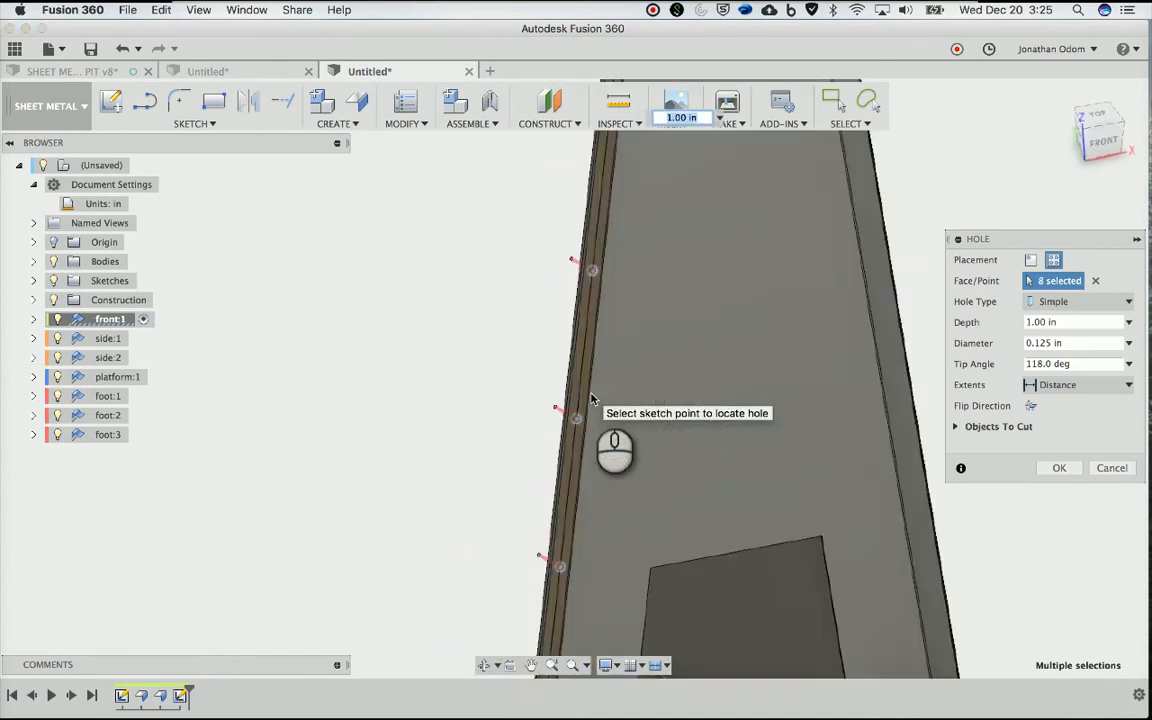
{"action": "scroll", "coordinate": [591, 398], "scroll_direction": "down", "scroll_amount": 2}
{"action": "scroll", "coordinate": [591, 398], "scroll_direction": "up", "scroll_amount": 6}
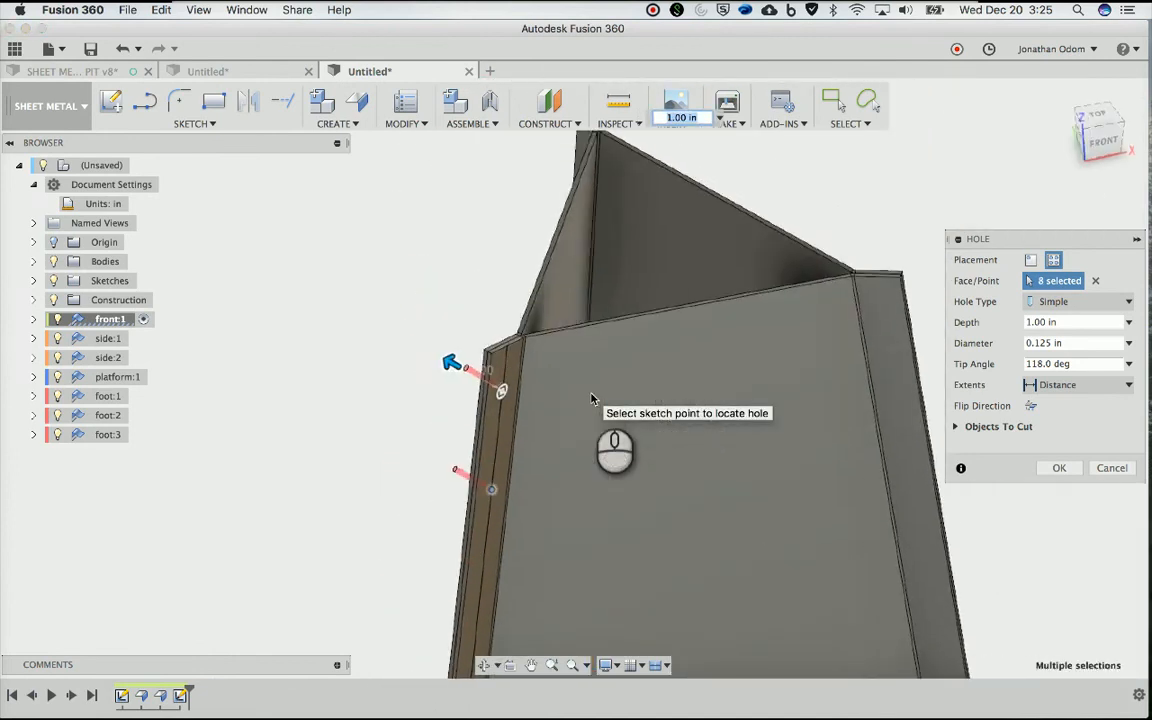
{"action": "scroll", "coordinate": [591, 398], "scroll_direction": "down", "scroll_amount": 3, "text": "shift"}
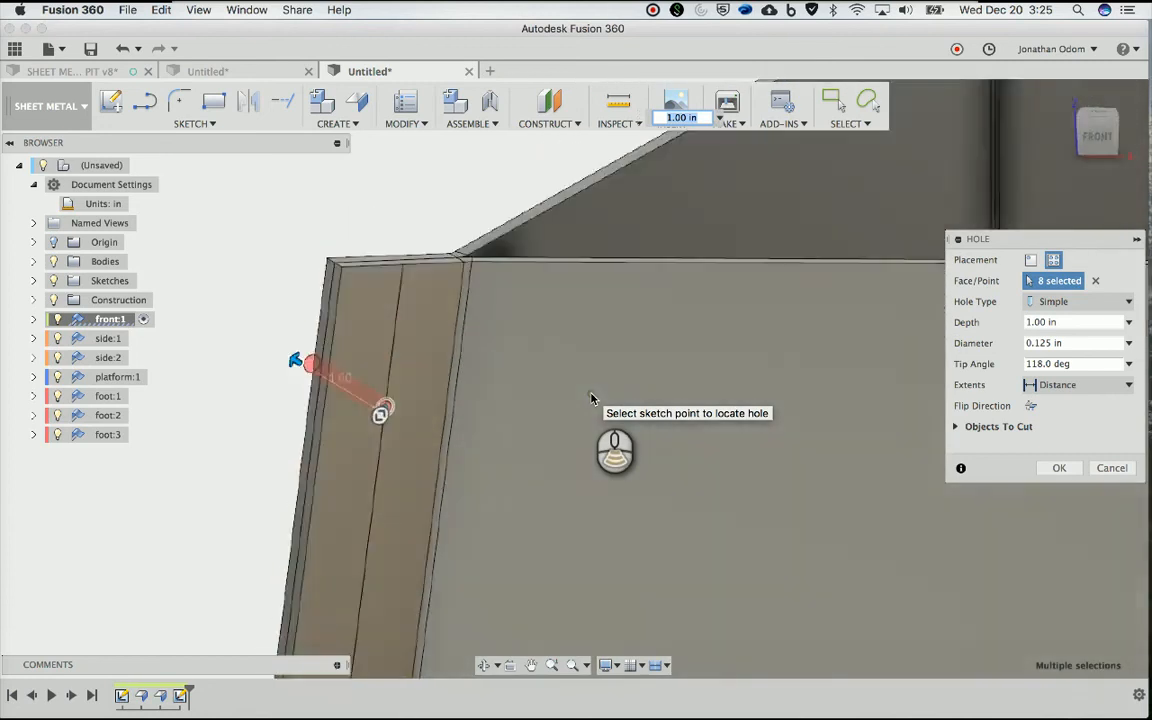
{"action": "scroll", "coordinate": [591, 398], "scroll_direction": "left", "scroll_amount": 5, "text": "shift"}
{"action": "scroll", "coordinate": [591, 398], "scroll_direction": "left", "scroll_amount": 3, "text": "shift"}
{"action": "scroll", "coordinate": [607, 411], "scroll_direction": "right", "scroll_amount": 4}
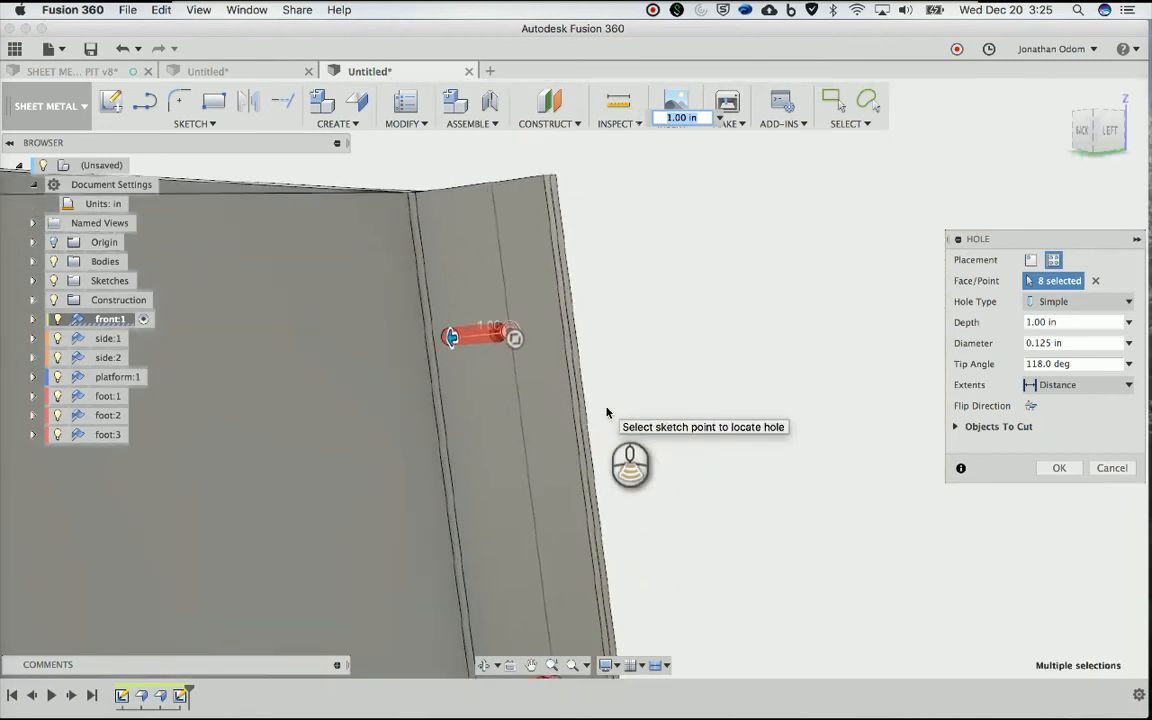
{"action": "scroll", "coordinate": [607, 412], "scroll_direction": "up", "scroll_amount": 2}
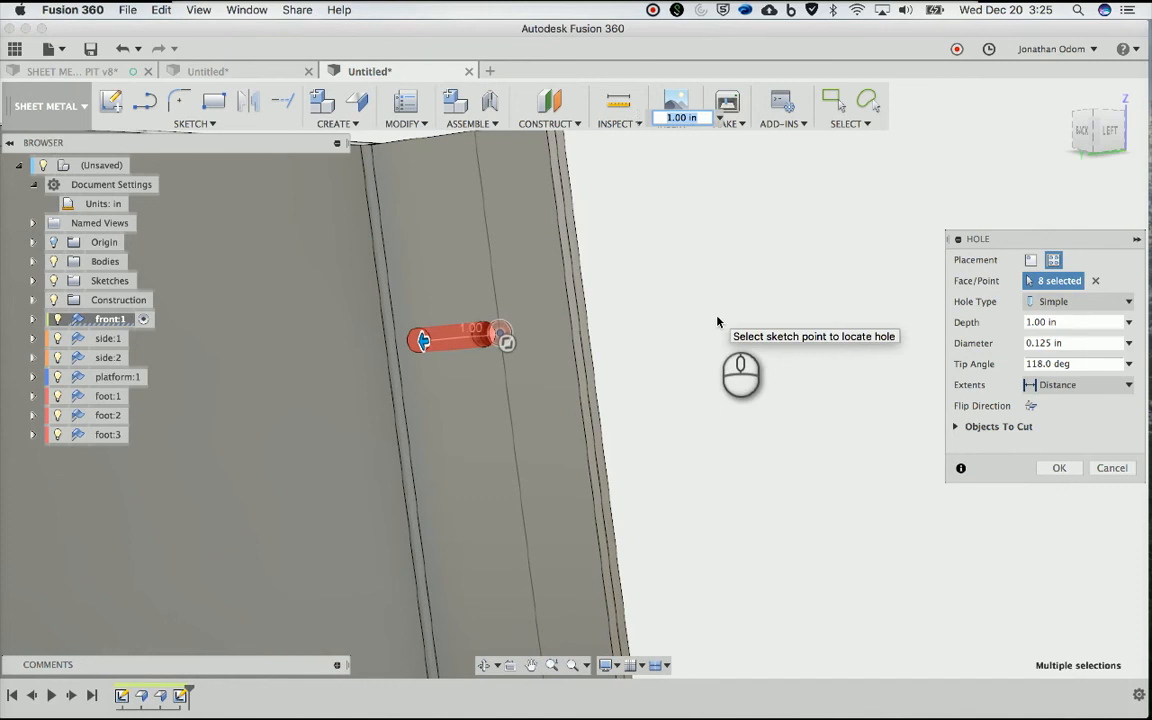
{"action": "scroll", "coordinate": [717, 318], "scroll_direction": "right", "scroll_amount": 3, "text": "shift"}
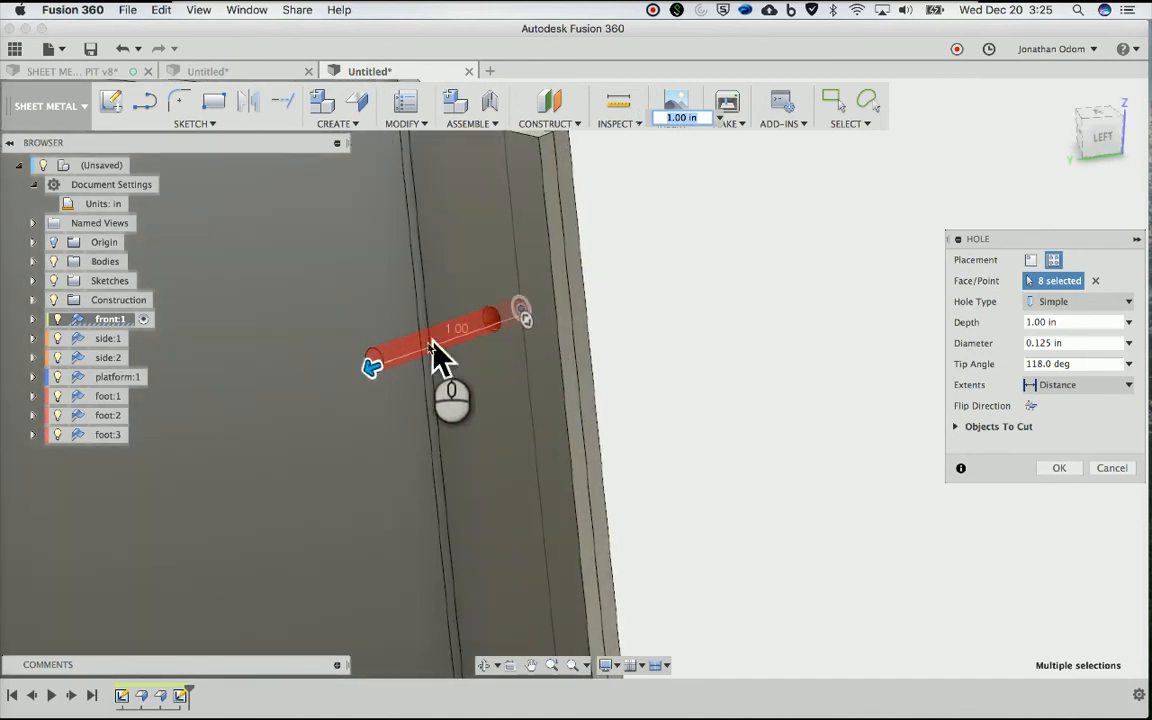
{"action": "scroll", "coordinate": [684, 280], "scroll_direction": "up", "scroll_amount": 3}
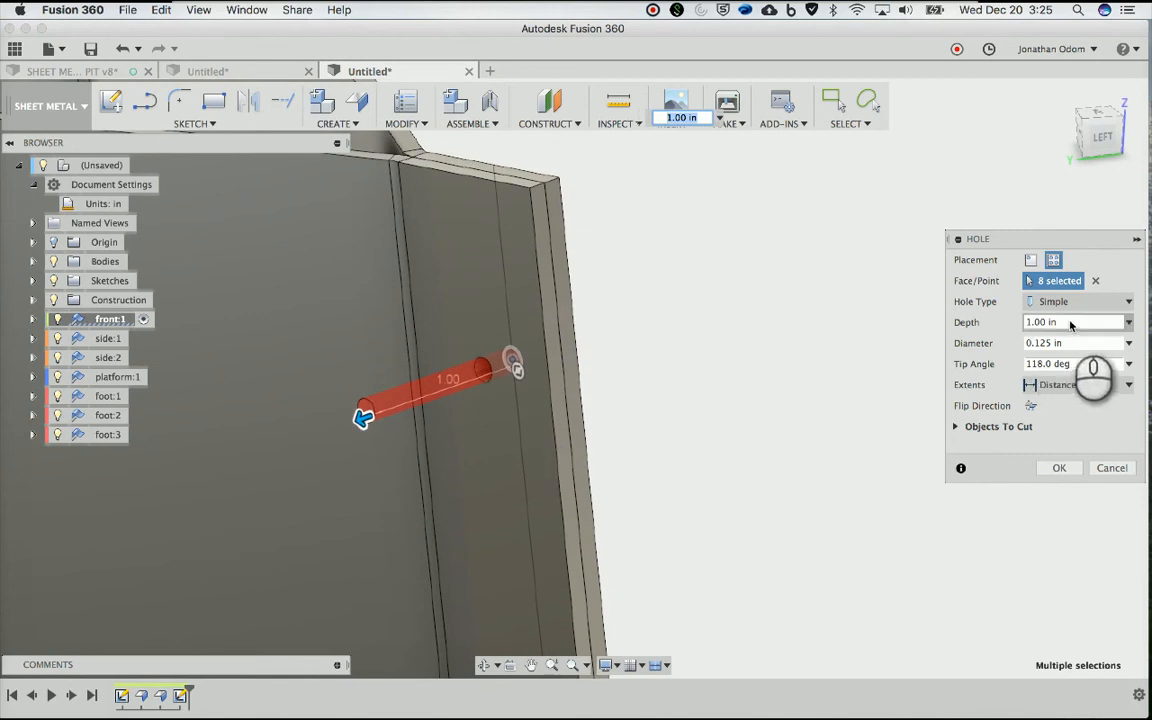
{"action": "left_click", "coordinate": [1059, 467]}
Examine the row of holes in the front's flange from all around the fire pit
{"action": "scroll", "coordinate": [928, 458], "scroll_direction": "right", "scroll_amount": 8, "text": "shift"}
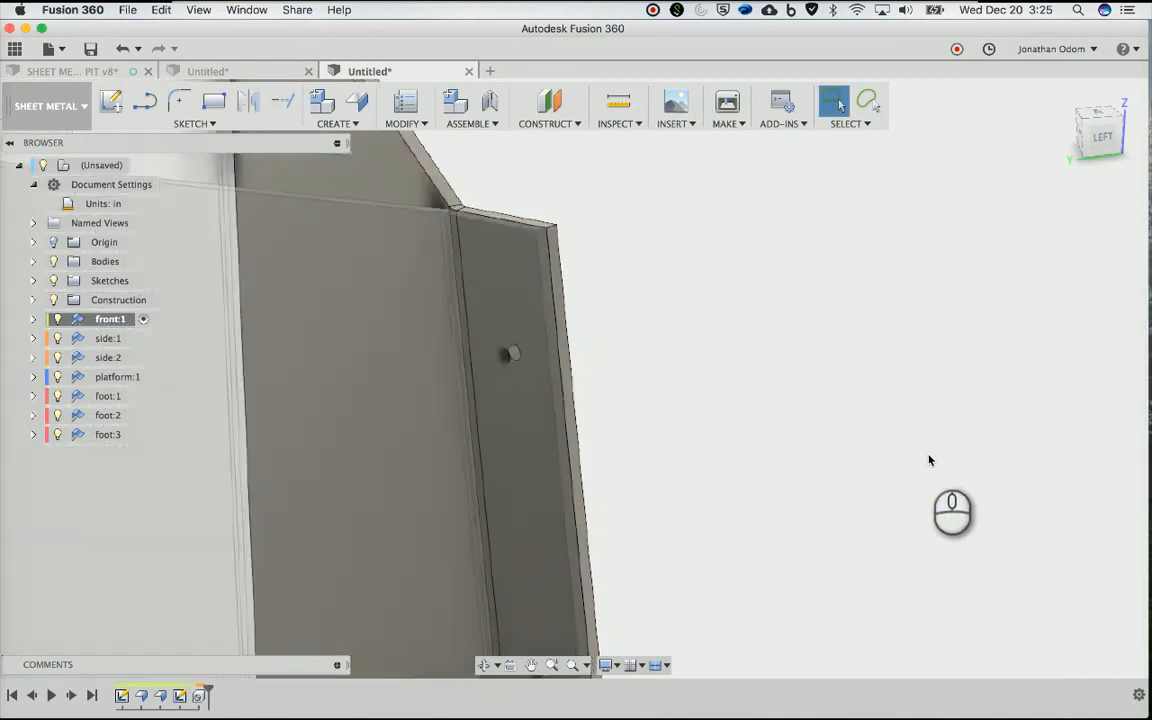
{"action": "scroll", "coordinate": [928, 460], "scroll_direction": "right", "scroll_amount": 10, "text": "shift"}
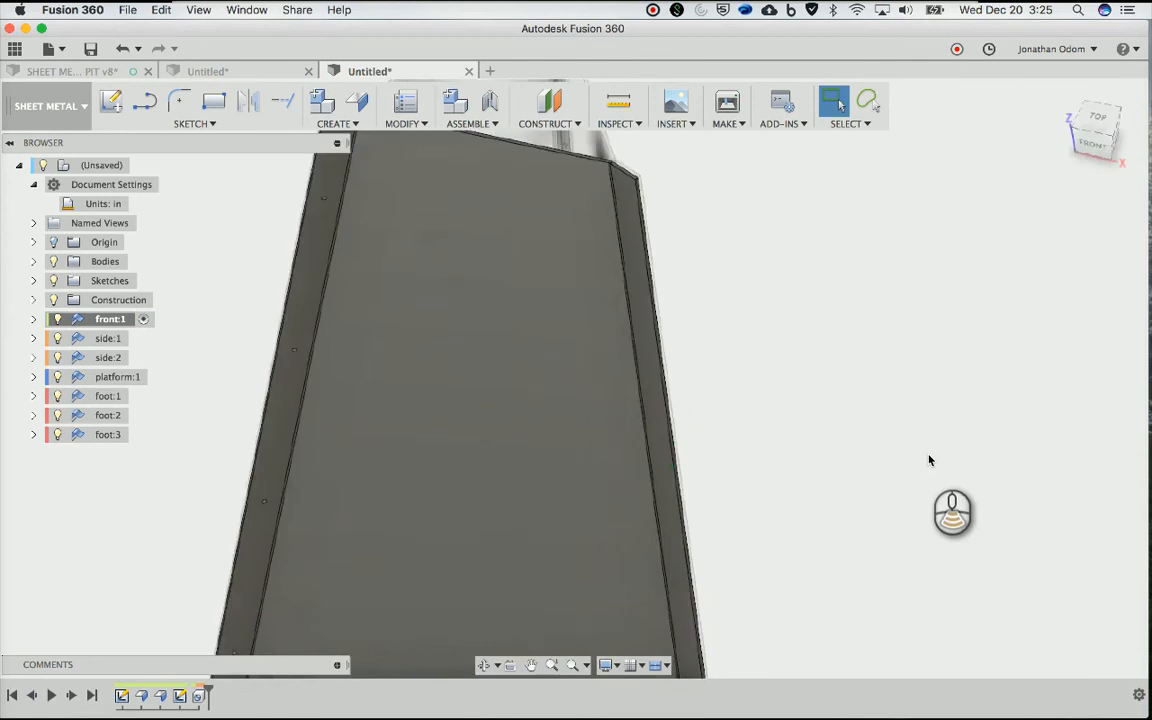
{"action": "scroll", "coordinate": [929, 460], "scroll_direction": "right", "scroll_amount": 10, "text": "shift"}
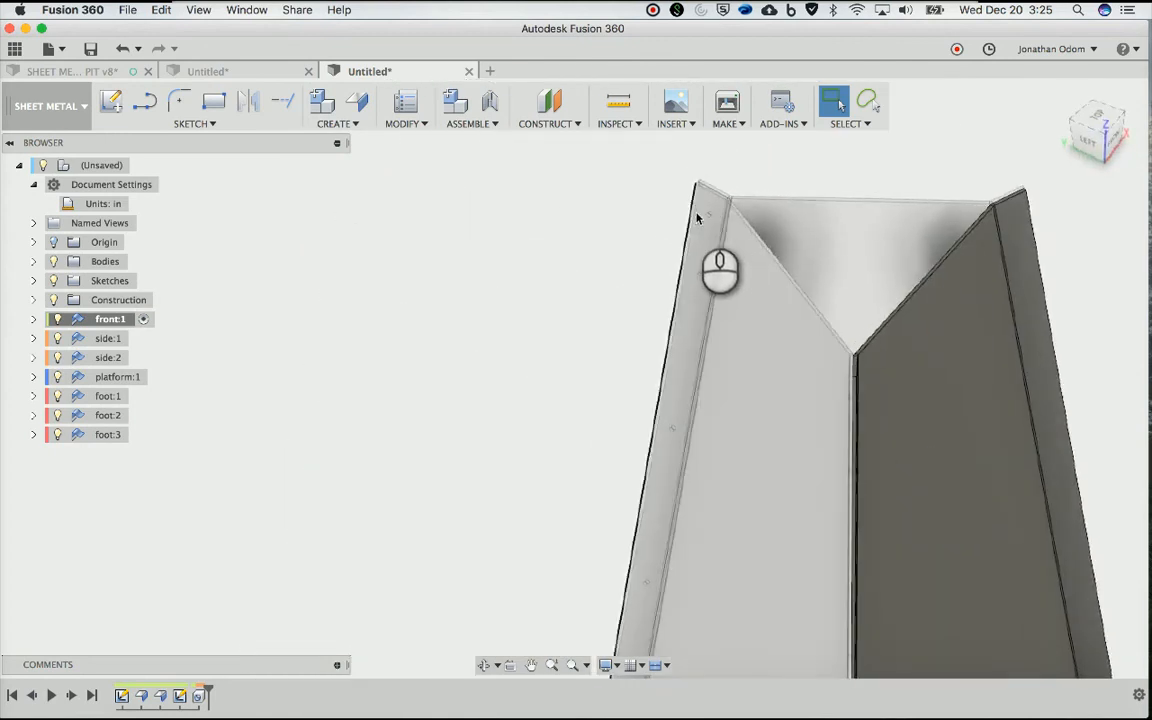
{"action": "scroll", "coordinate": [702, 225], "scroll_direction": "right", "scroll_amount": 6, "text": "shift"}
{"action": "scroll", "coordinate": [702, 225], "scroll_direction": "right", "scroll_amount": 10, "text": "shift"}
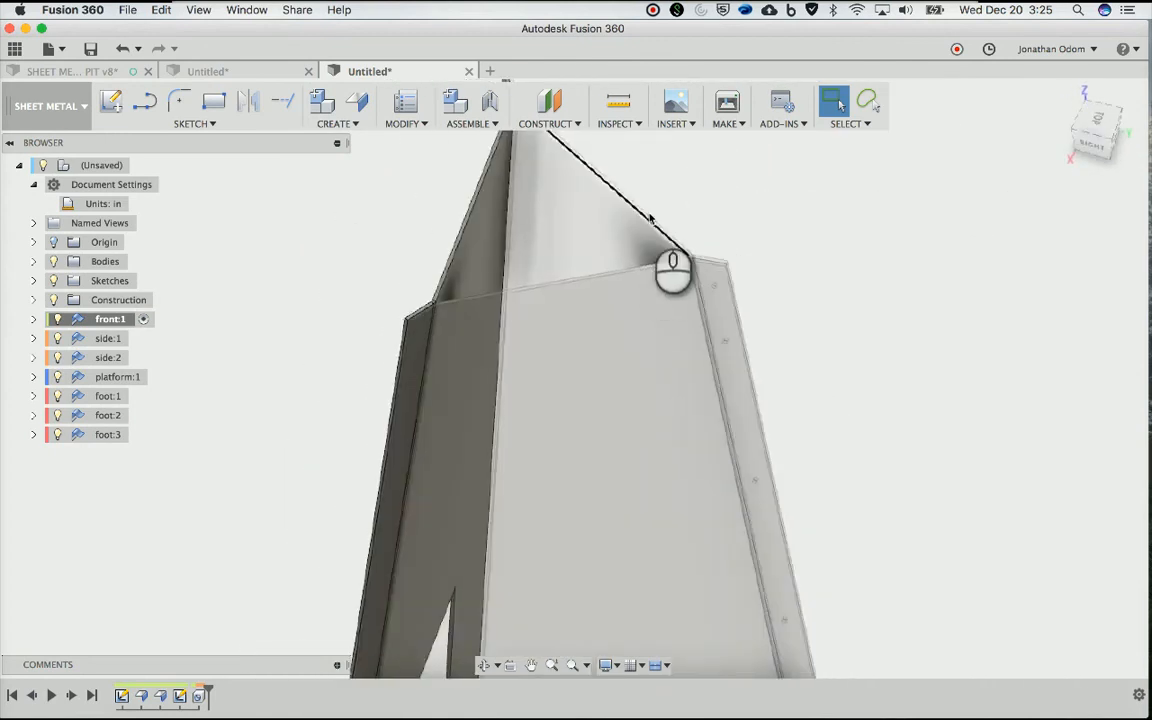
{"action": "scroll", "coordinate": [459, 255], "scroll_direction": "right", "scroll_amount": 6, "text": "shift"}
{"action": "scroll", "coordinate": [419, 296], "scroll_direction": "left", "scroll_amount": 4}
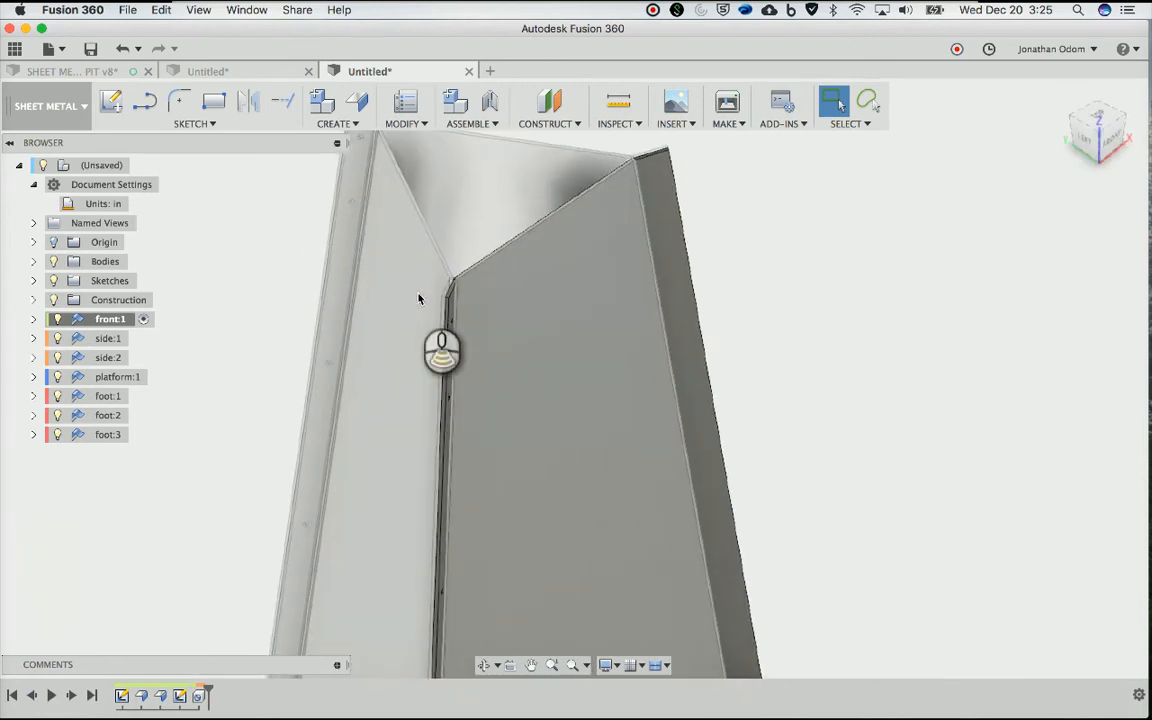
{"action": "scroll", "coordinate": [419, 296], "scroll_direction": "up", "scroll_amount": 5}
{"action": "scroll", "coordinate": [419, 298], "scroll_direction": "right", "scroll_amount": 5, "text": "shift"}
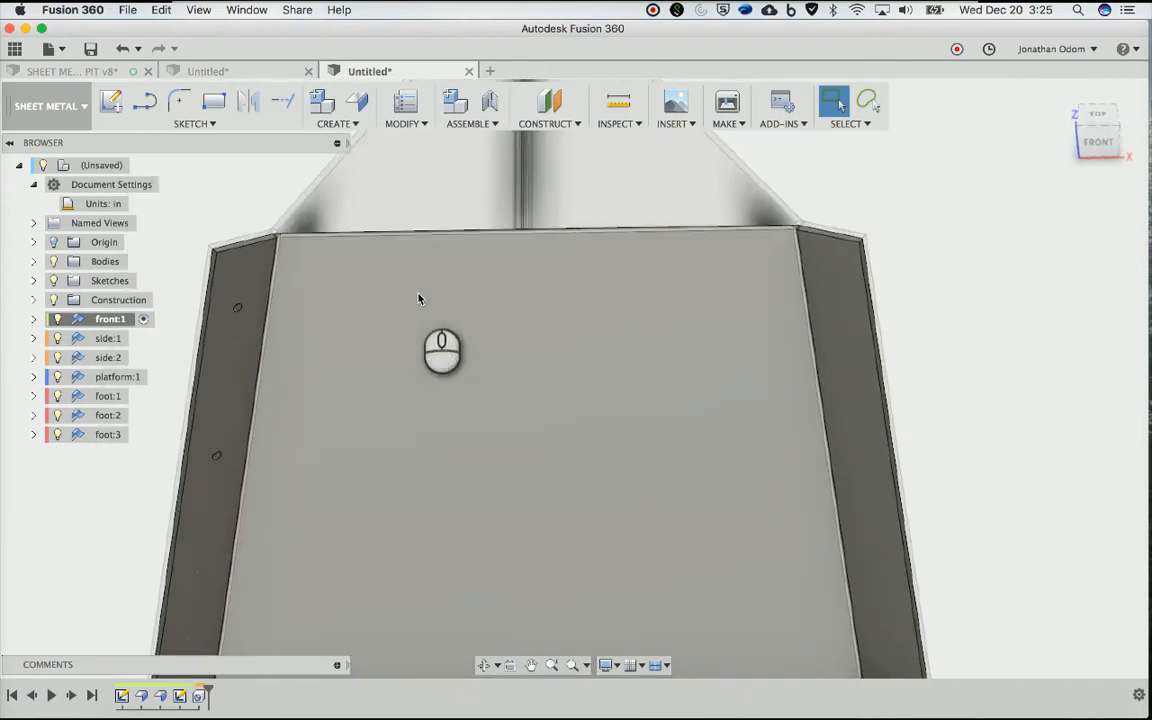
{"action": "scroll", "coordinate": [419, 298], "scroll_direction": "down", "scroll_amount": 7}
{"action": "scroll", "coordinate": [419, 298], "scroll_direction": "up", "scroll_amount": 3}
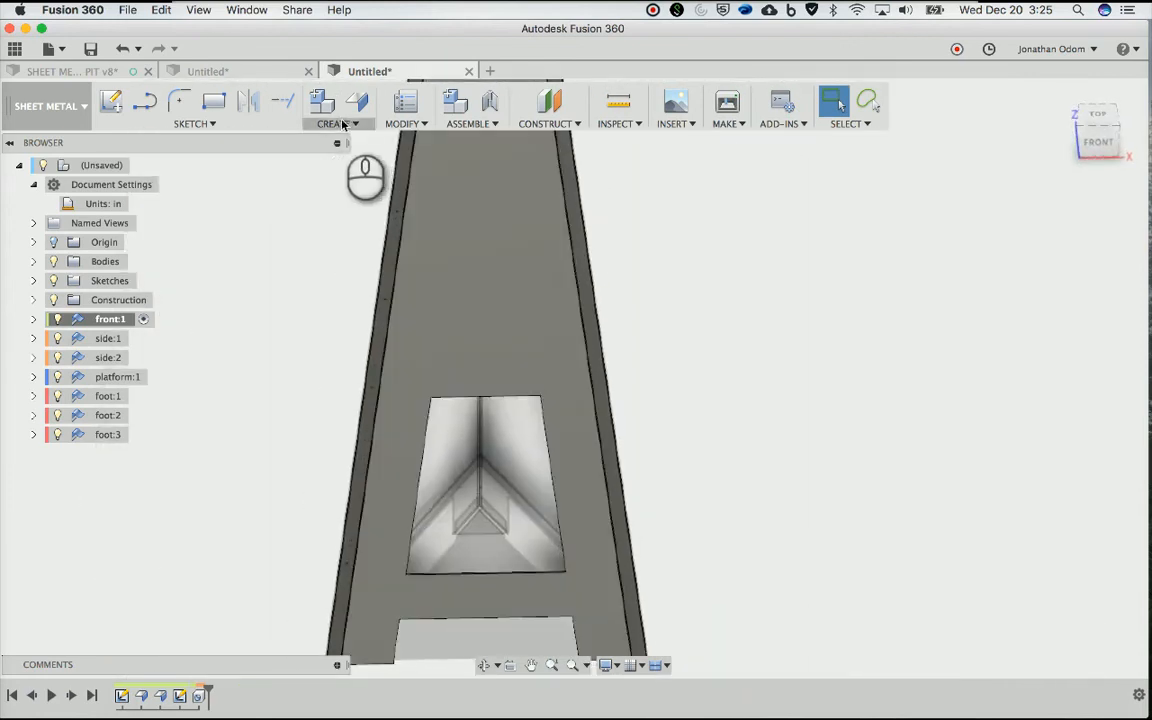
Examine the lower corner of the front panel around the lowest flange hole
{"action": "left_click", "coordinate": [340, 124]}
{"action": "left_click", "coordinate": [396, 124]}
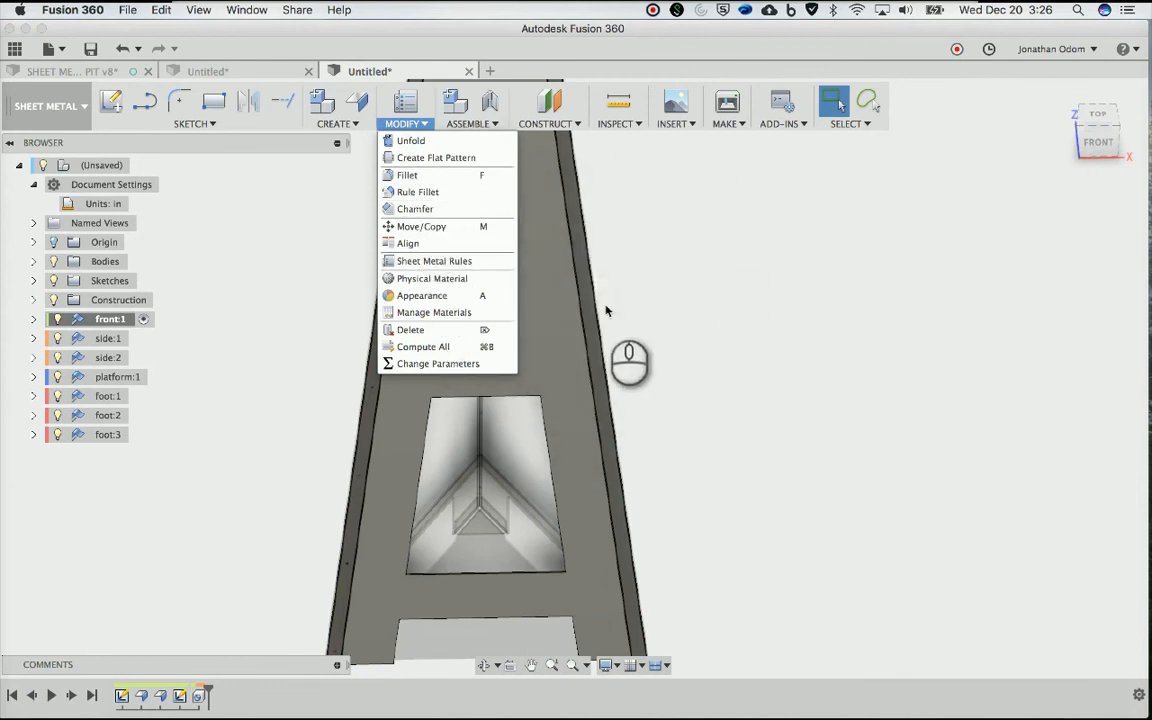
{"action": "scroll", "coordinate": [612, 310], "scroll_direction": "up", "scroll_amount": 5}
{"action": "scroll", "coordinate": [606, 310], "scroll_direction": "up", "scroll_amount": 5}
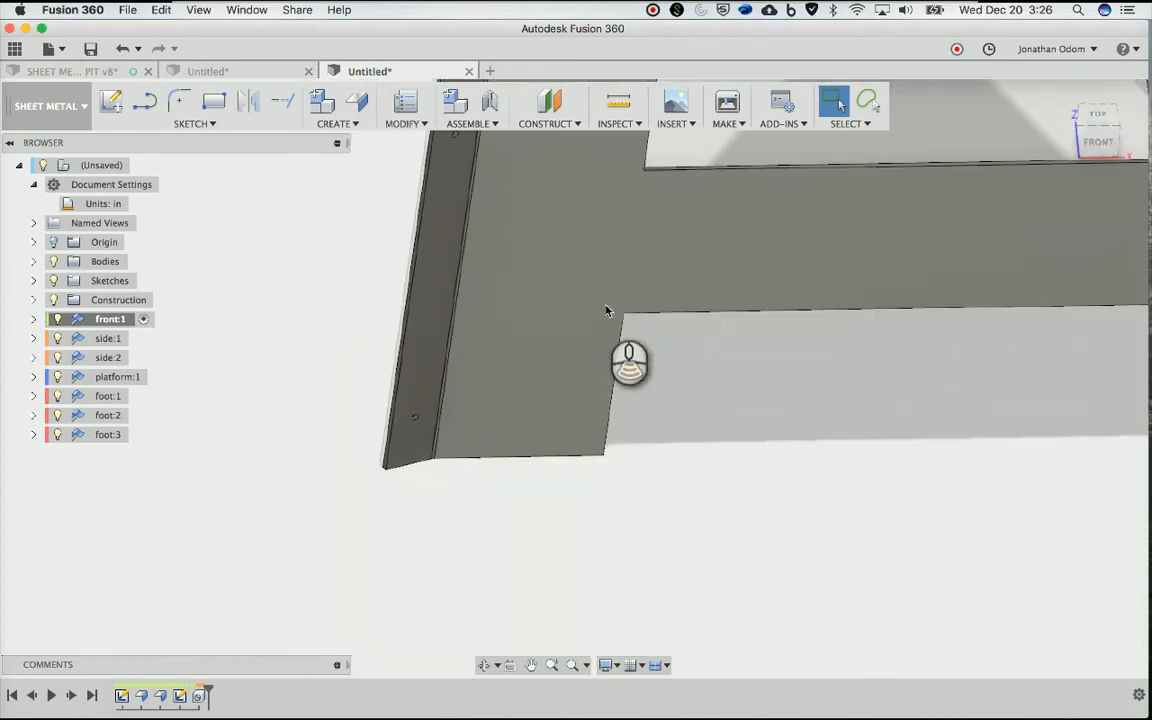
{"action": "scroll", "coordinate": [606, 310], "scroll_direction": "right", "scroll_amount": 3, "text": "shift"}
{"action": "scroll", "coordinate": [606, 310], "scroll_direction": "down", "scroll_amount": 5, "text": "shift"}
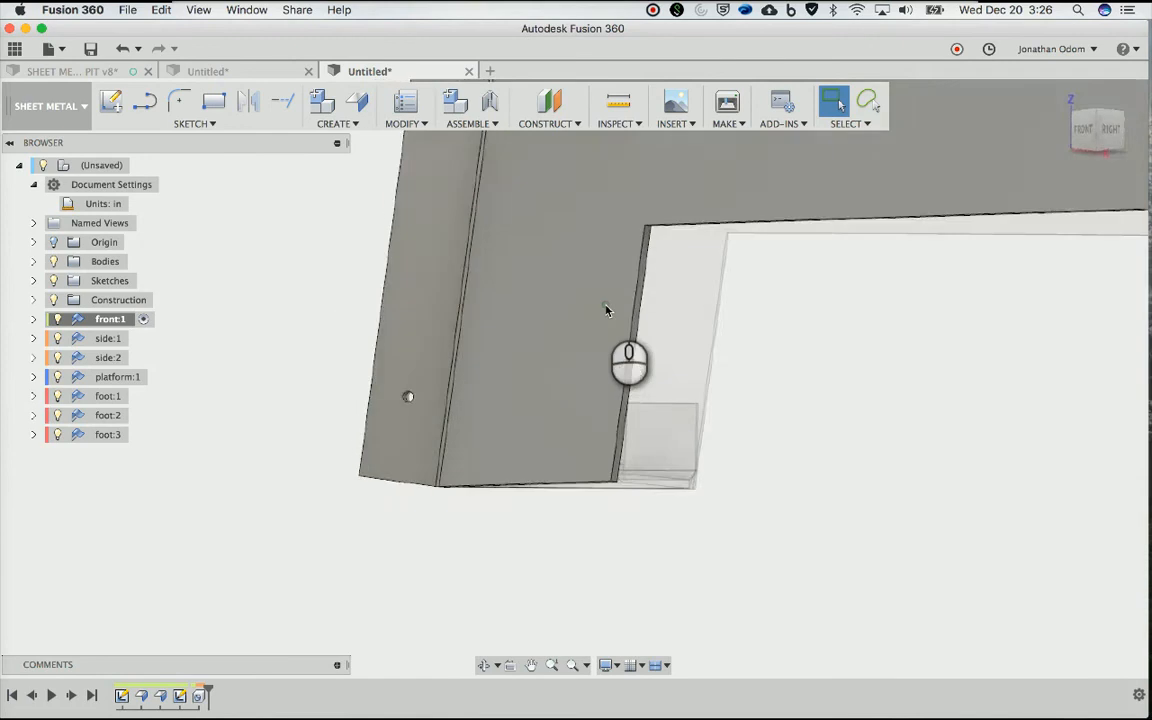
{"action": "scroll", "coordinate": [606, 310], "scroll_direction": "down", "scroll_amount": 2}
{"action": "scroll", "coordinate": [606, 310], "scroll_direction": "right", "scroll_amount": 4, "text": "shift"}
{"action": "scroll", "coordinate": [606, 310], "scroll_direction": "left", "scroll_amount": 5, "text": "shift"}
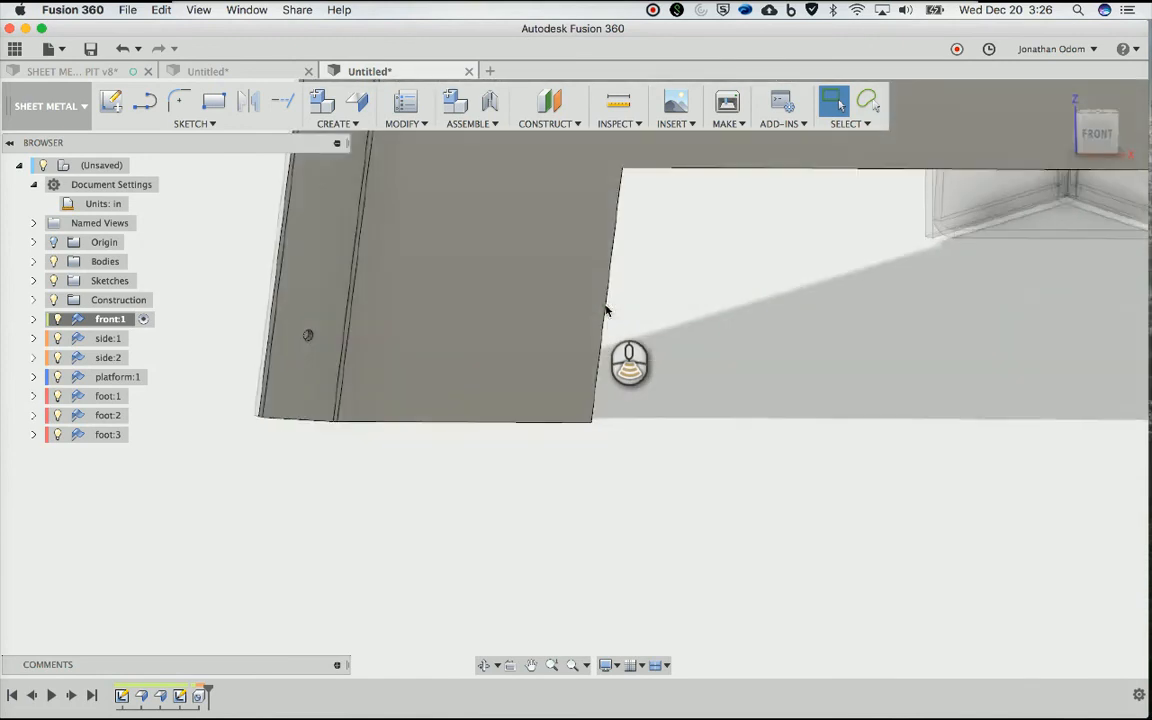
{"action": "scroll", "coordinate": [606, 310], "scroll_direction": "up", "scroll_amount": 3}
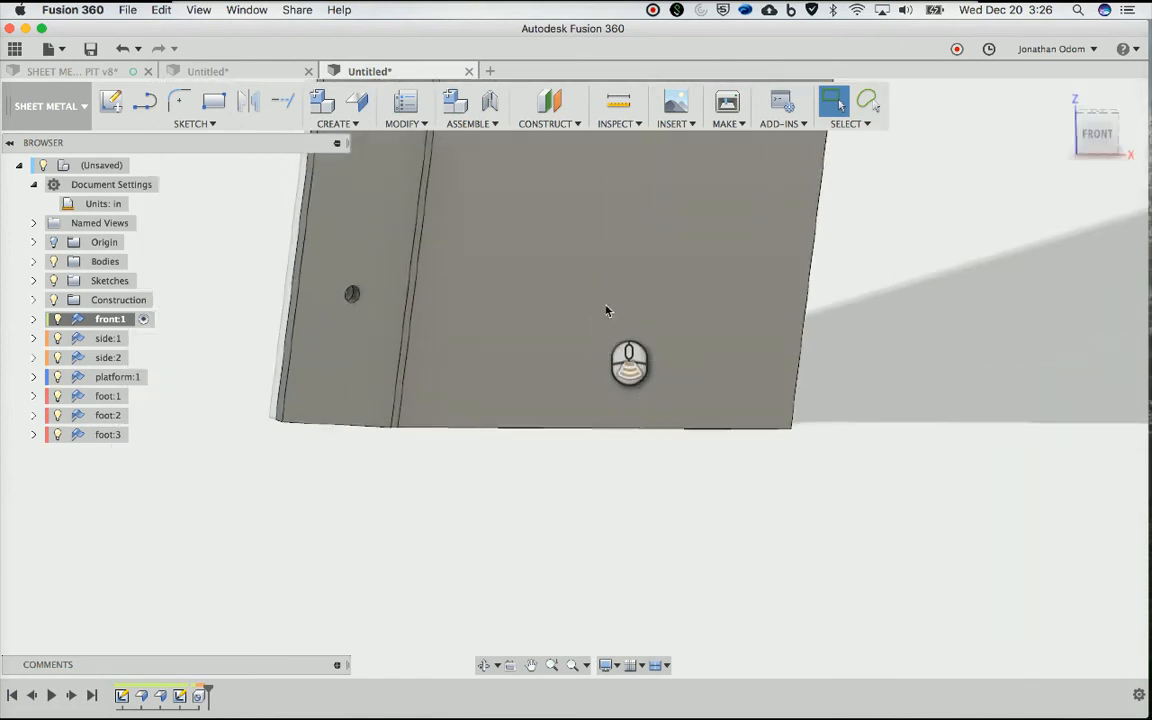
Start a constant-radius fillet and select the outer and inner bottom corner edges of the front's left leg
{"action": "left_click", "coordinate": [404, 123]}
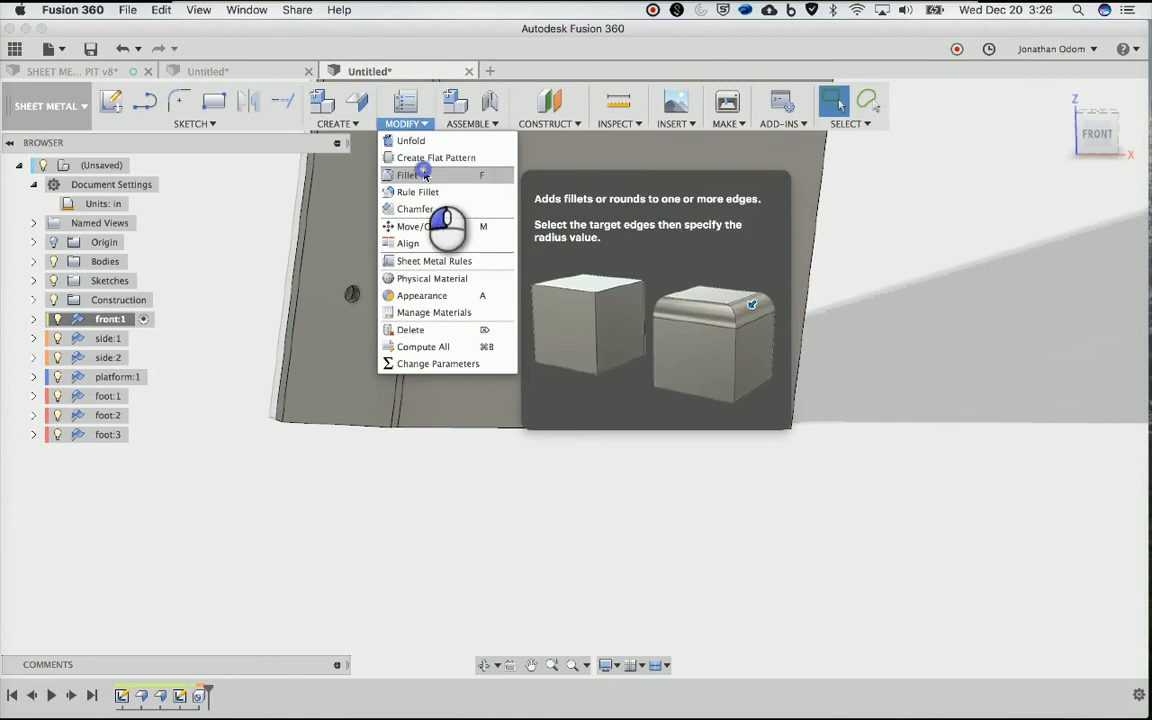
{"action": "left_click", "coordinate": [420, 172]}
{"action": "scroll", "coordinate": [283, 452], "scroll_direction": "left", "scroll_amount": 3, "text": "shift"}
{"action": "scroll", "coordinate": [283, 452], "scroll_direction": "up", "scroll_amount": 3}
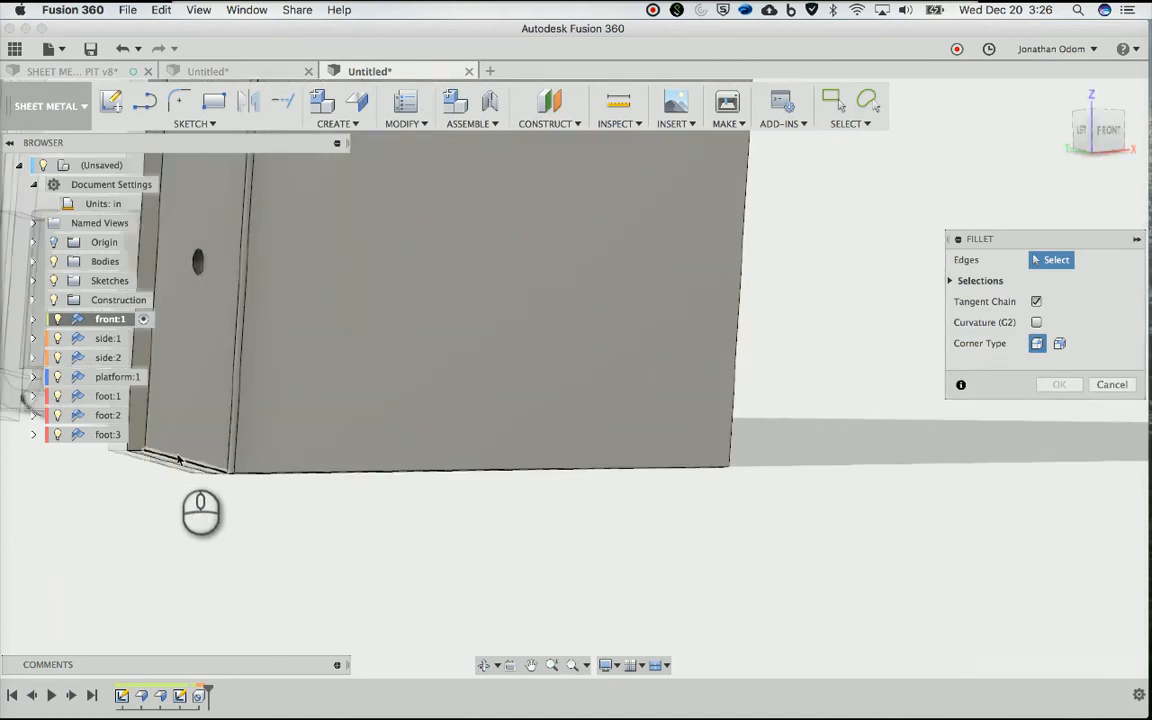
{"action": "left_click", "coordinate": [138, 452]}
{"action": "scroll", "coordinate": [572, 443], "scroll_direction": "right", "scroll_amount": 3, "text": "shift"}
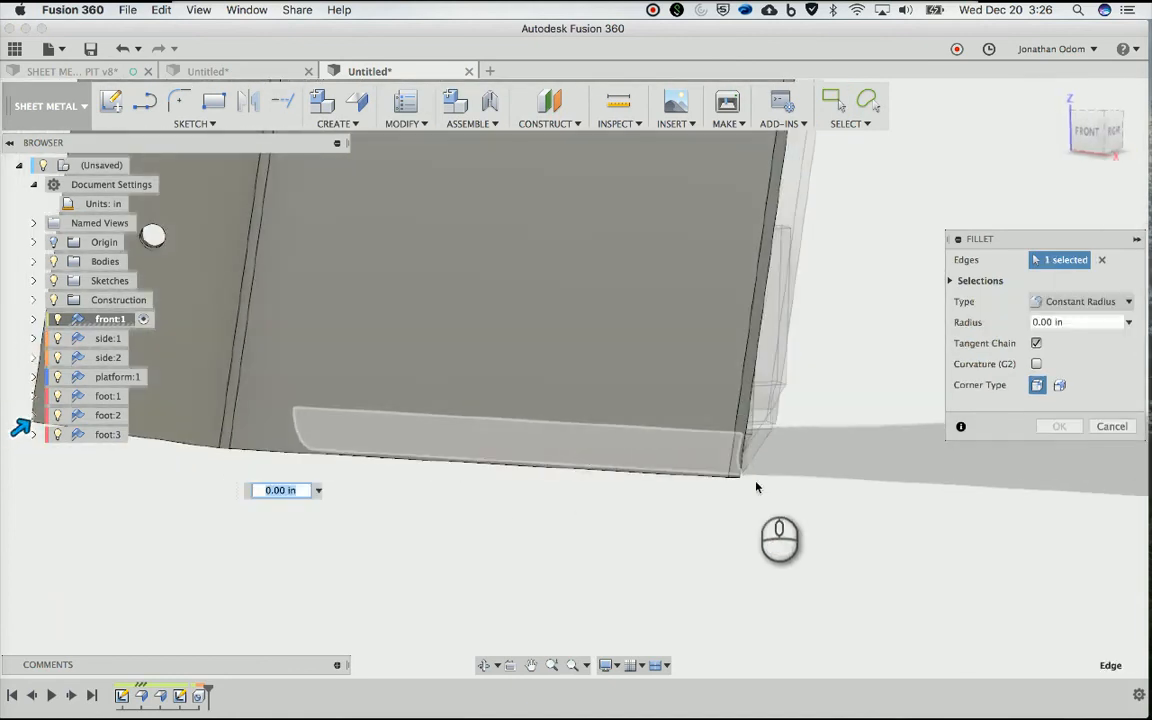
{"action": "left_click", "coordinate": [733, 480]}
{"action": "scroll", "coordinate": [672, 520], "scroll_direction": "down", "scroll_amount": 3}
{"action": "scroll", "coordinate": [672, 520], "scroll_direction": "up", "scroll_amount": 3}
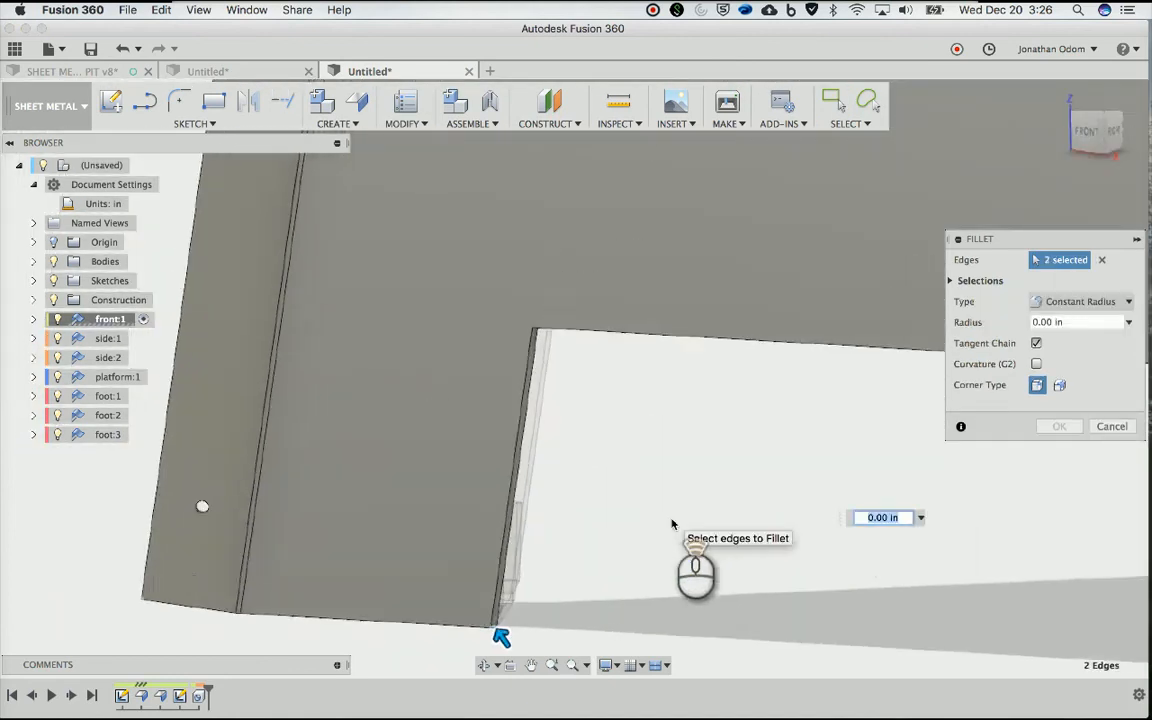
Add the two upper corner edges of the cutout between the front's legs to the fillet selection
{"action": "scroll", "coordinate": [672, 520], "scroll_direction": "down", "scroll_amount": 3, "text": "shift"}
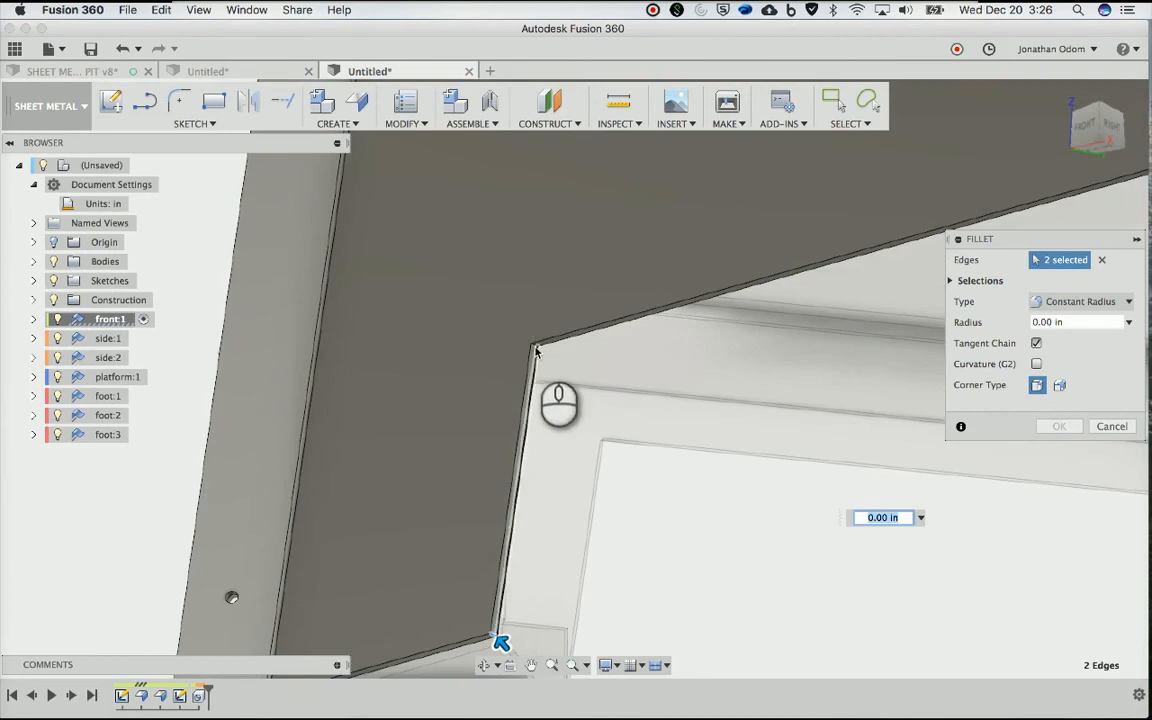
{"action": "scroll", "coordinate": [536, 351], "scroll_direction": "up", "scroll_amount": 4}
{"action": "left_click", "coordinate": [606, 305]}
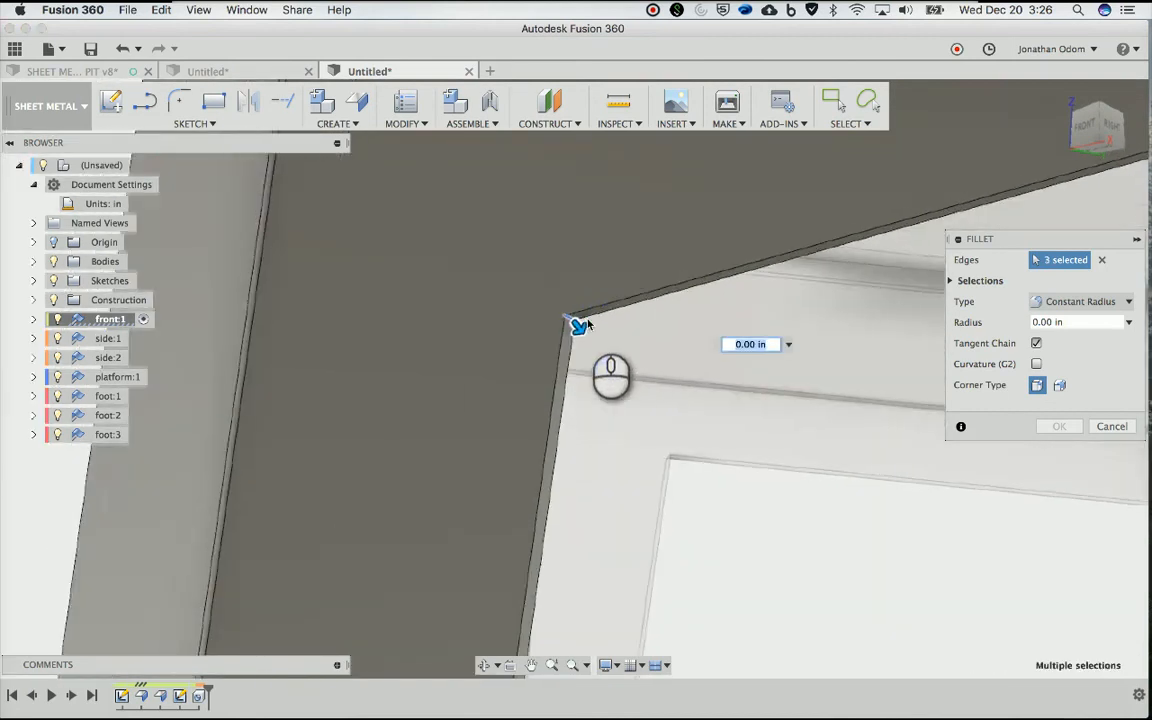
{"action": "middle_click_drag", "start_coordinate": [587, 315], "coordinate": [673, 120], "text": "shift"}
{"action": "left_click", "coordinate": [750, 190]}
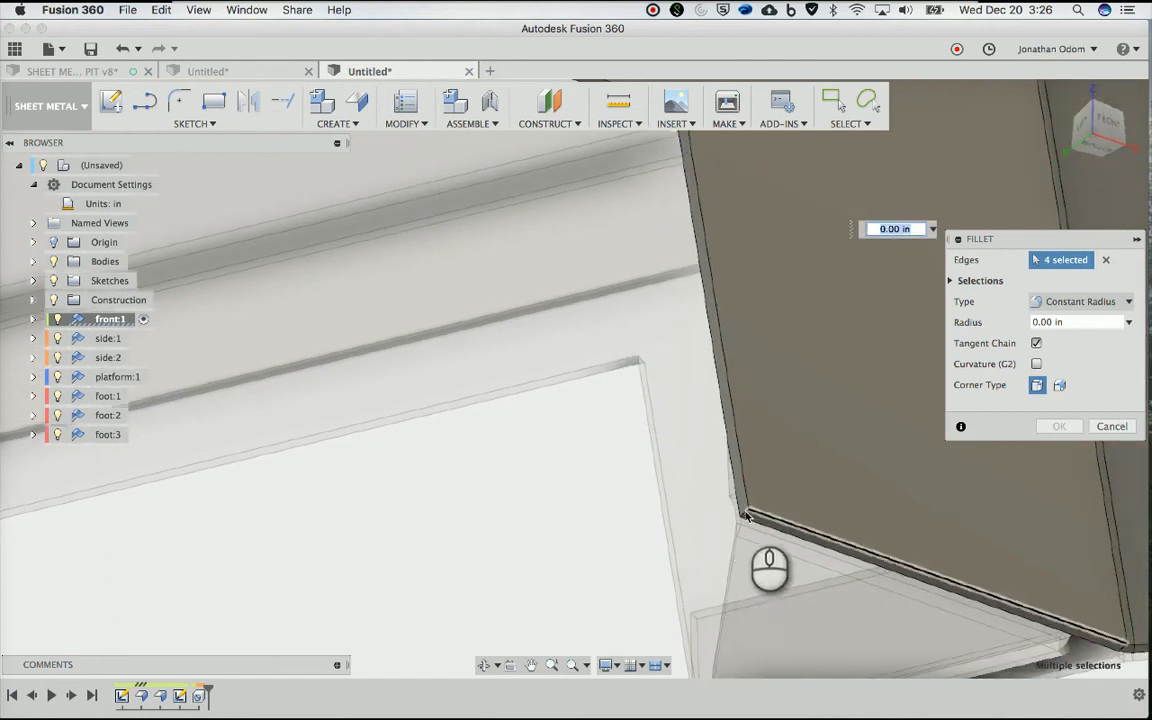
Add the inner and outer bottom corner edges of the front's right leg to the fillet selection
{"action": "left_click", "coordinate": [745, 515]}
{"action": "middle_click_drag", "start_coordinate": [745, 516], "coordinate": [874, 527], "text": "shift"}
{"action": "left_click", "coordinate": [877, 527]}
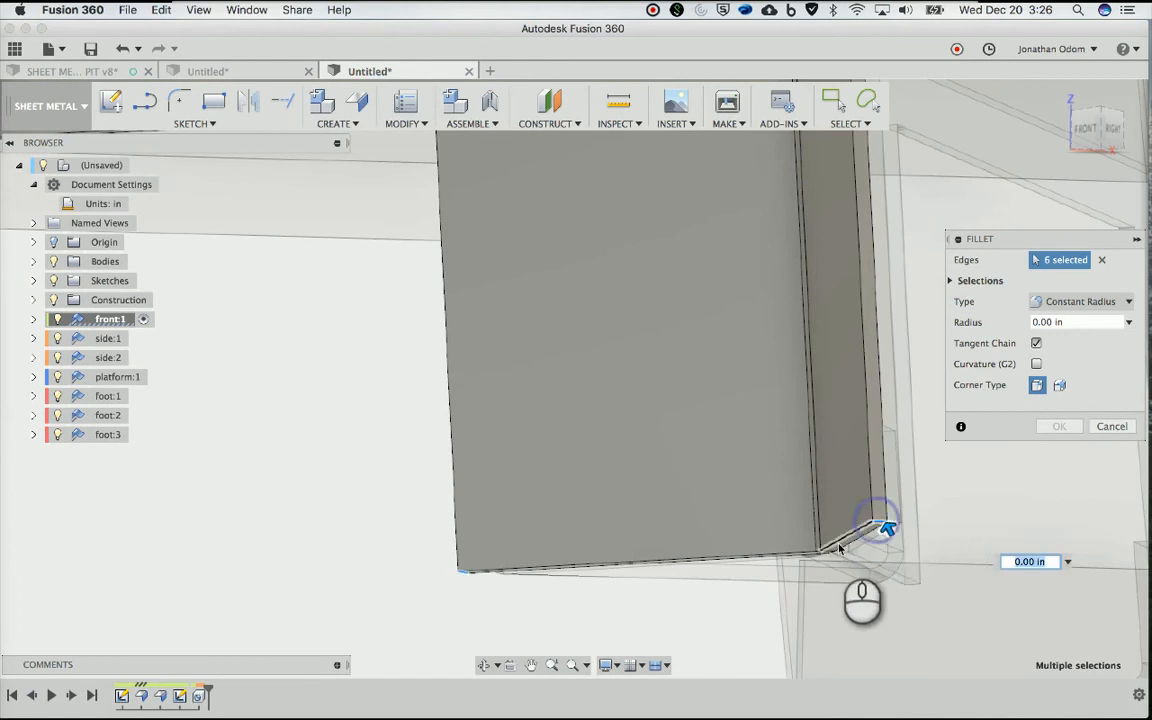
Add the two lower corner edges of the front panel's window opening to the fillet selection
{"action": "scroll", "coordinate": [838, 548], "scroll_direction": "up", "scroll_amount": 6}
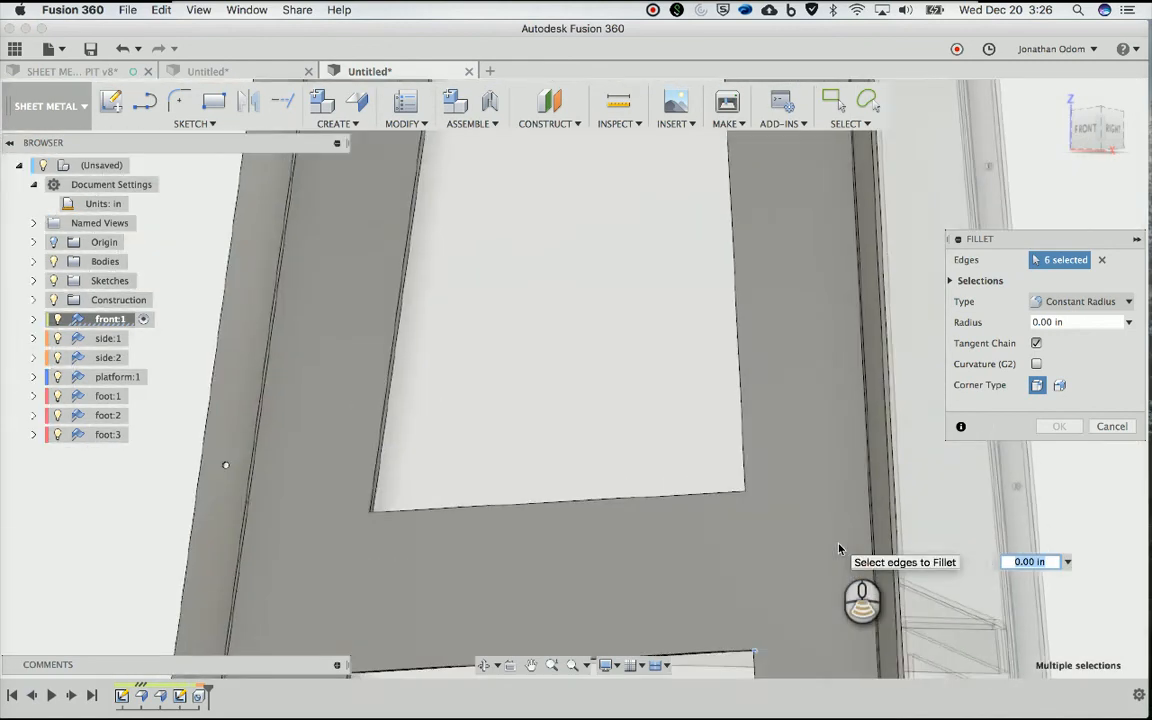
{"action": "middle_click_drag", "start_coordinate": [838, 548], "coordinate": [838, 548], "text": "shift"}
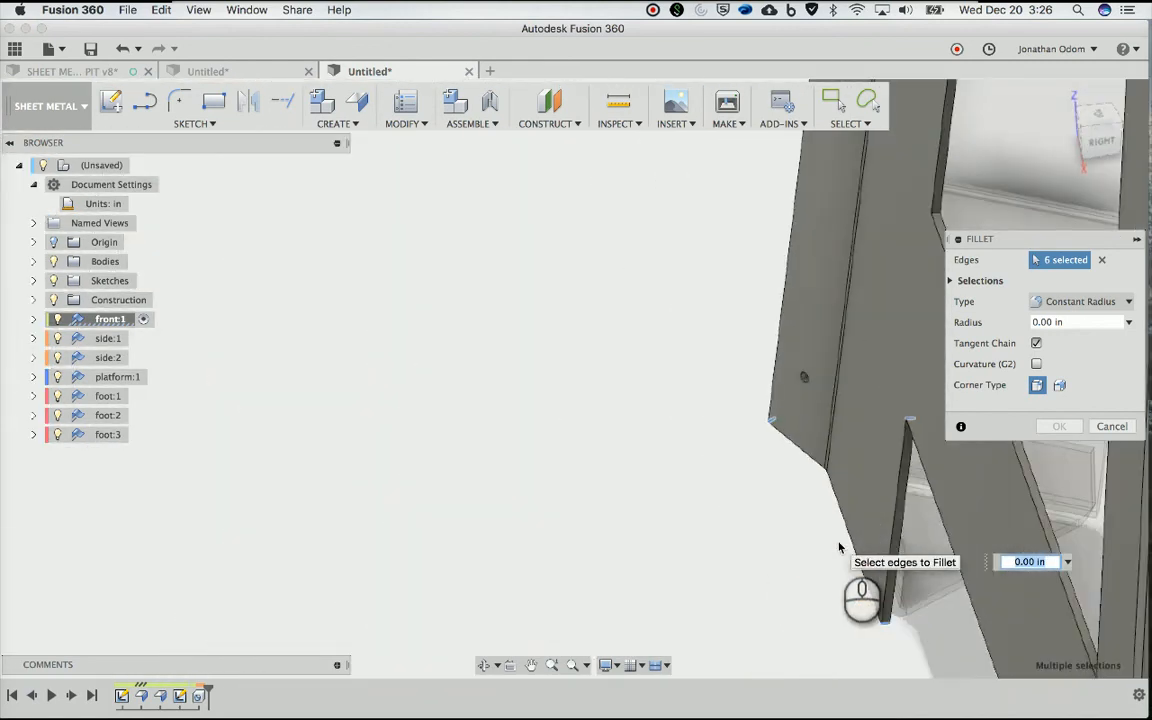
{"action": "middle_click_drag", "start_coordinate": [935, 218], "coordinate": [933, 207], "text": "shift"}
{"action": "left_click", "coordinate": [934, 201]}
{"action": "scroll", "coordinate": [936, 206], "scroll_direction": "right", "scroll_amount": 5}
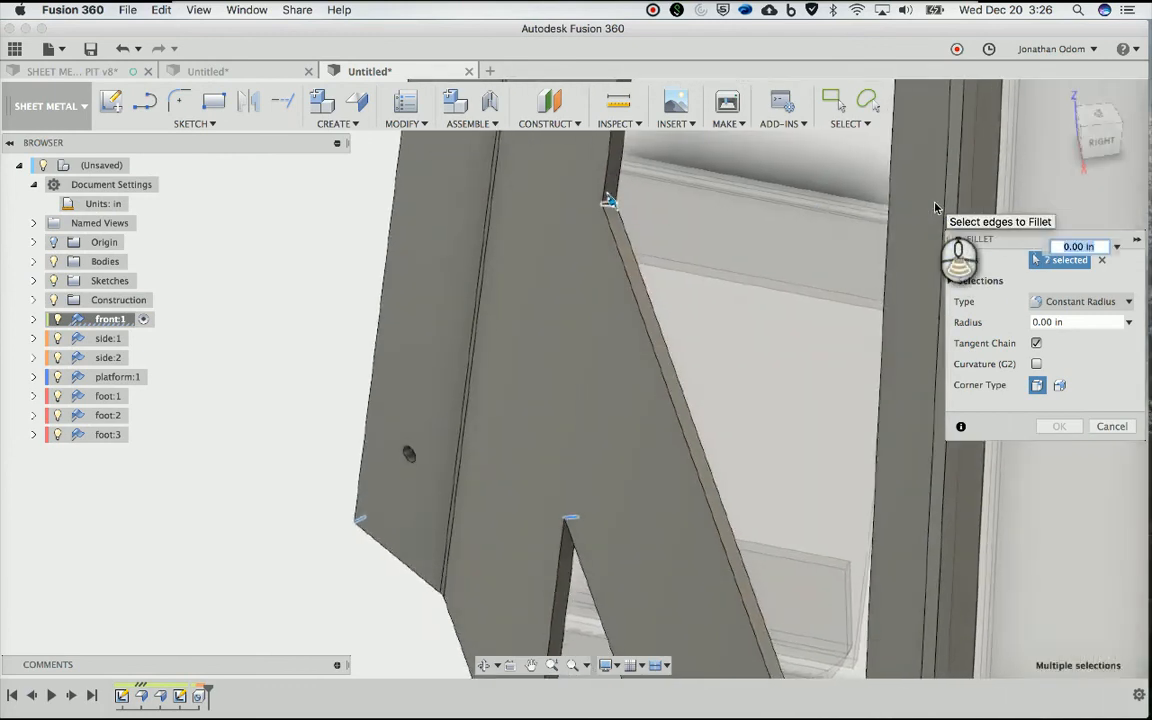
{"action": "scroll", "coordinate": [936, 206], "scroll_direction": "down", "scroll_amount": 5, "text": "shift"}
{"action": "scroll", "coordinate": [935, 207], "scroll_direction": "left", "scroll_amount": 5, "text": "shift"}
{"action": "scroll", "coordinate": [935, 207], "scroll_direction": "down", "scroll_amount": 6}
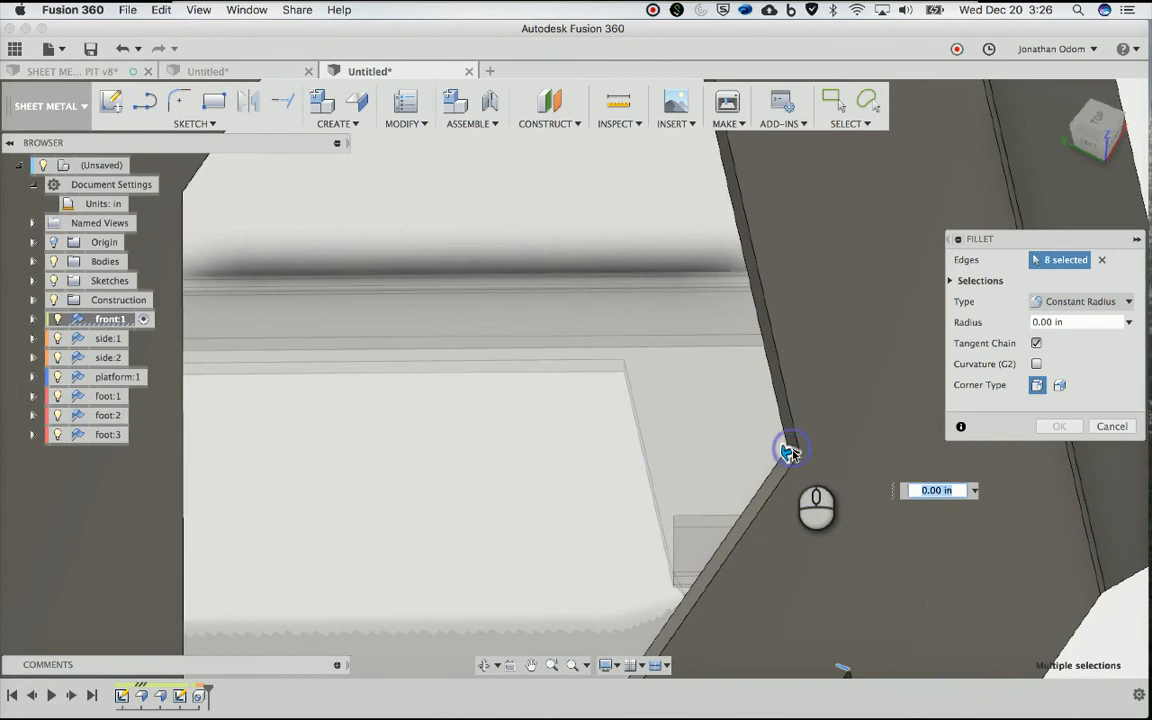
Add the two upper corner edges of the front panel's window opening to the fillet selection
{"action": "scroll", "coordinate": [793, 451], "scroll_direction": "up", "scroll_amount": 8, "text": "shift"}
{"action": "scroll", "coordinate": [793, 451], "scroll_direction": "up", "scroll_amount": 3}
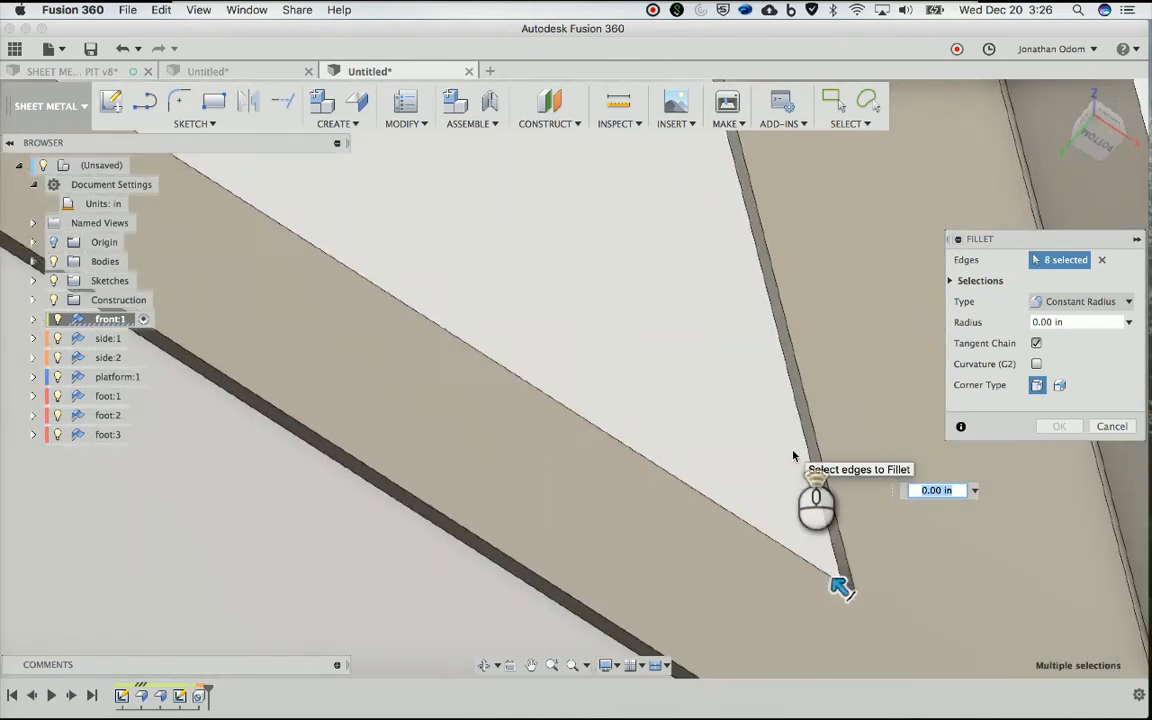
{"action": "scroll", "coordinate": [793, 455], "scroll_direction": "up", "scroll_amount": 8}
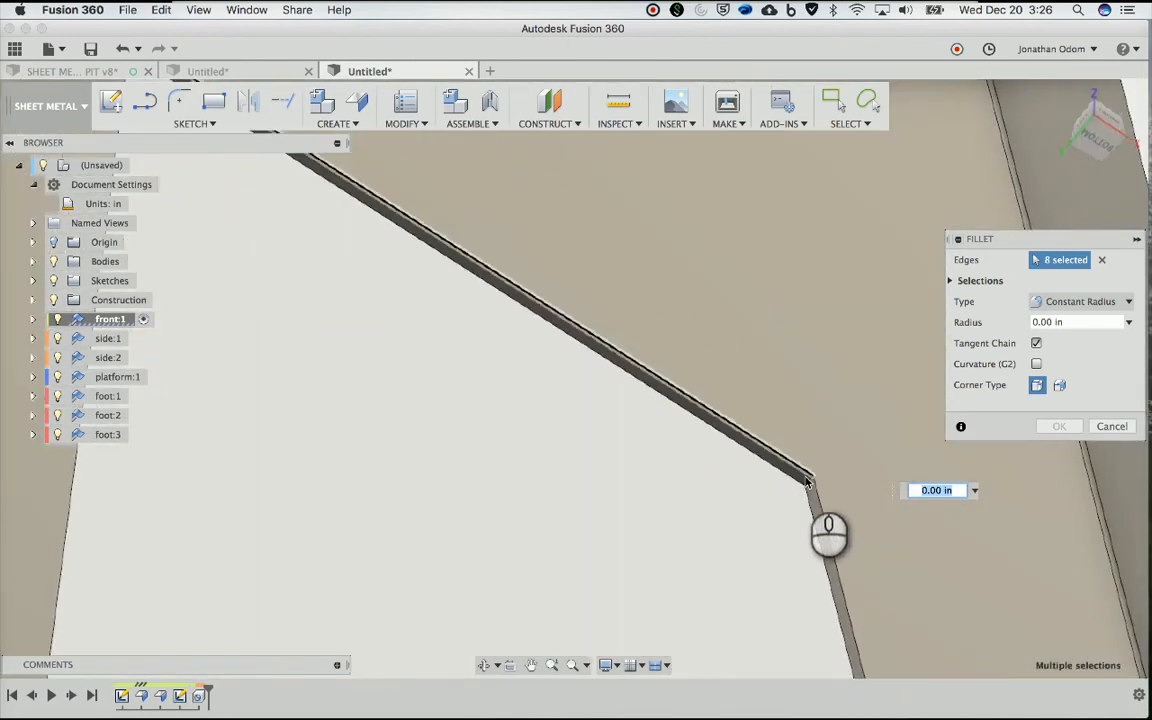
{"action": "left_click", "coordinate": [806, 483]}
{"action": "scroll", "coordinate": [806, 483], "scroll_direction": "left", "scroll_amount": 6, "text": "shift"}
{"action": "scroll", "coordinate": [806, 483], "scroll_direction": "left", "scroll_amount": 4}
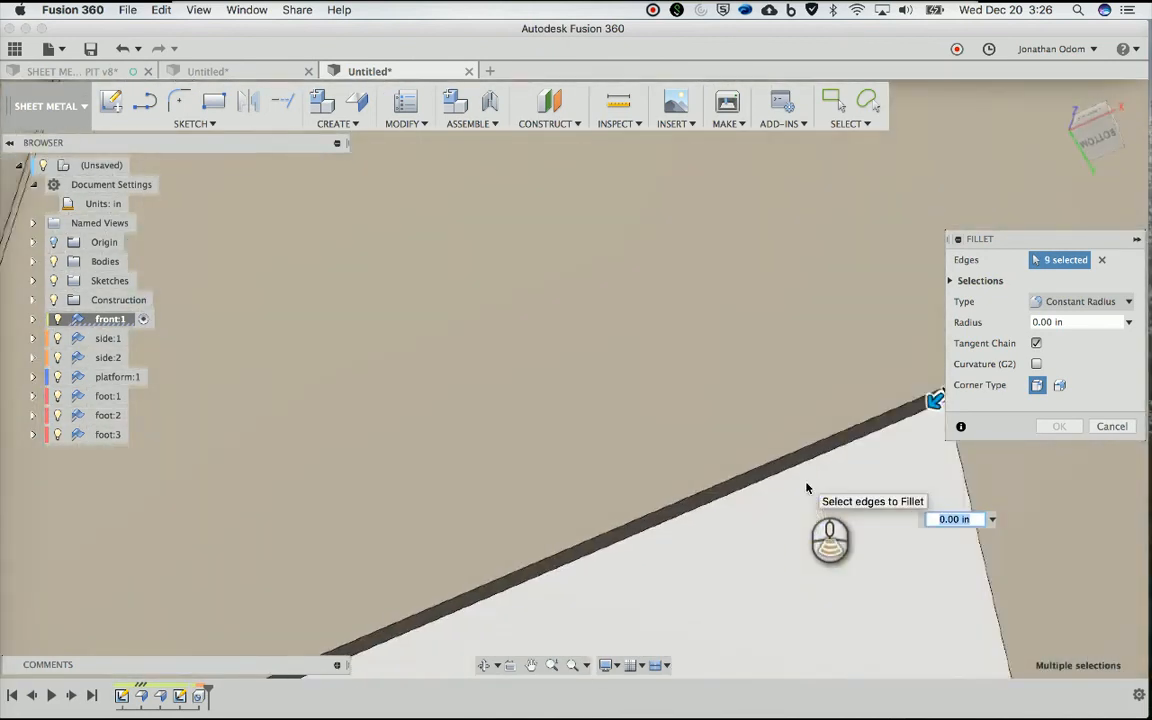
{"action": "scroll", "coordinate": [807, 488], "scroll_direction": "left", "scroll_amount": 5}
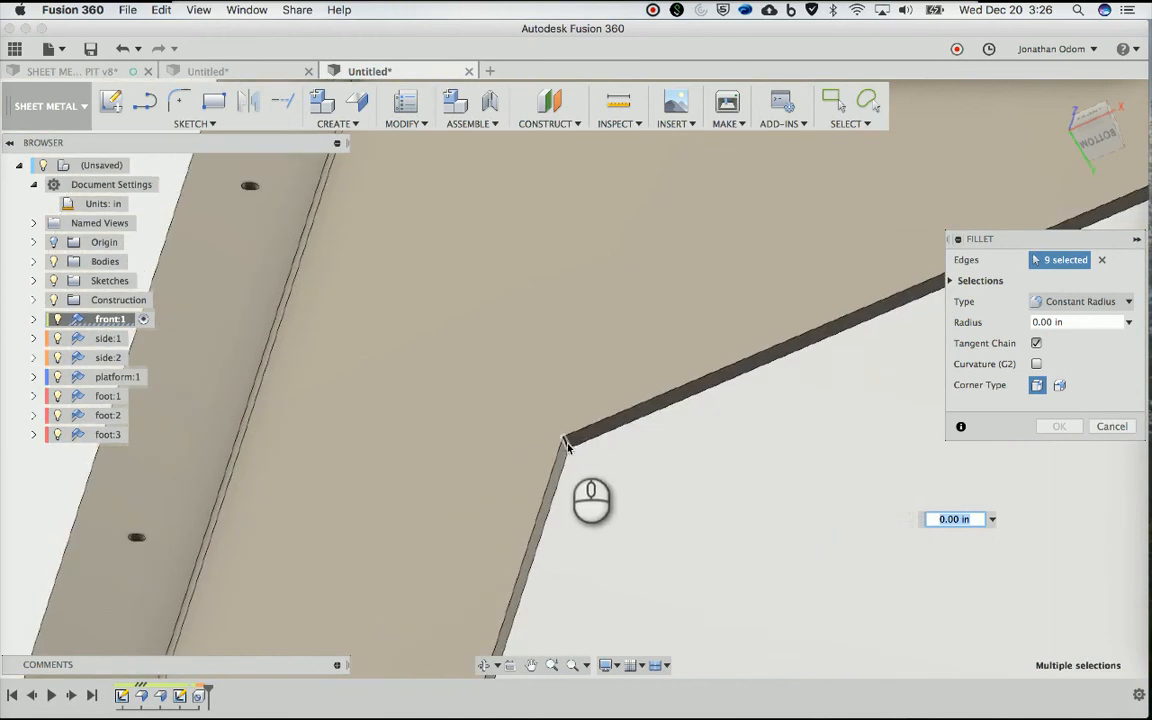
{"action": "scroll", "coordinate": [568, 447], "scroll_direction": "down", "scroll_amount": 4}
{"action": "scroll", "coordinate": [568, 447], "scroll_direction": "up", "scroll_amount": 5, "text": "shift"}
{"action": "right_click", "coordinate": [568, 447]}
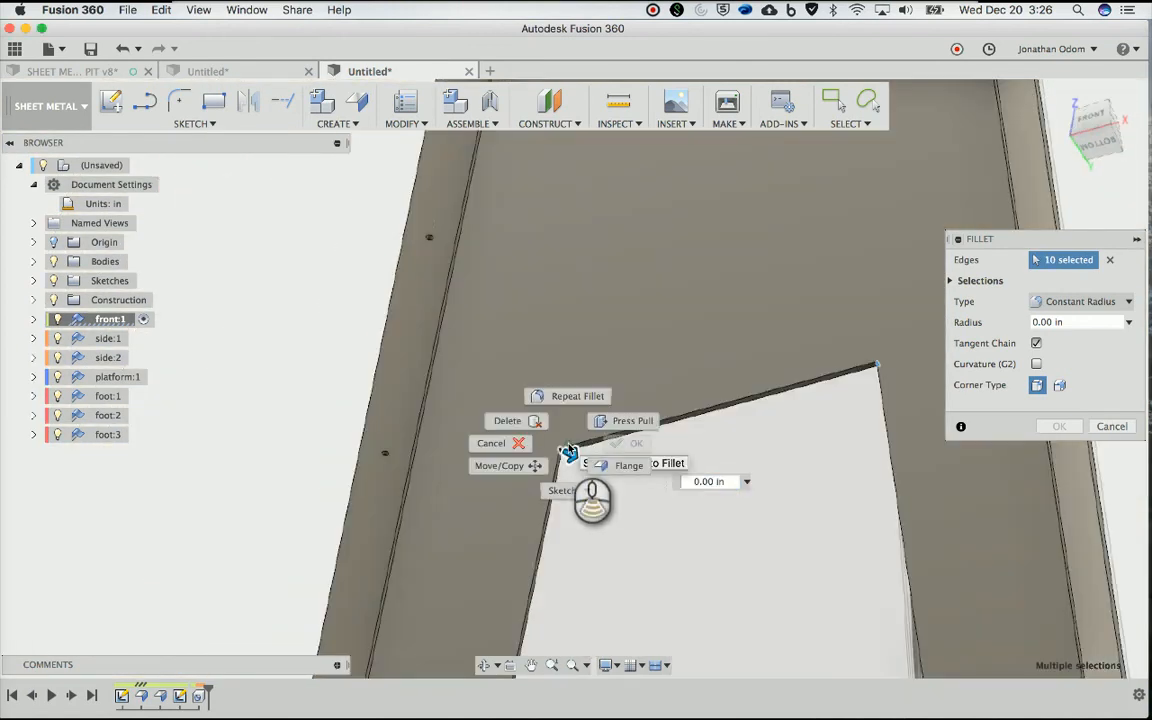
Add the top outer corner edges of the front's left and right flanges to the fillet selection
{"action": "scroll", "coordinate": [575, 427], "scroll_direction": "up", "scroll_amount": 4, "text": "shift"}
{"action": "scroll", "coordinate": [575, 428], "scroll_direction": "up", "scroll_amount": 10, "text": "shift"}
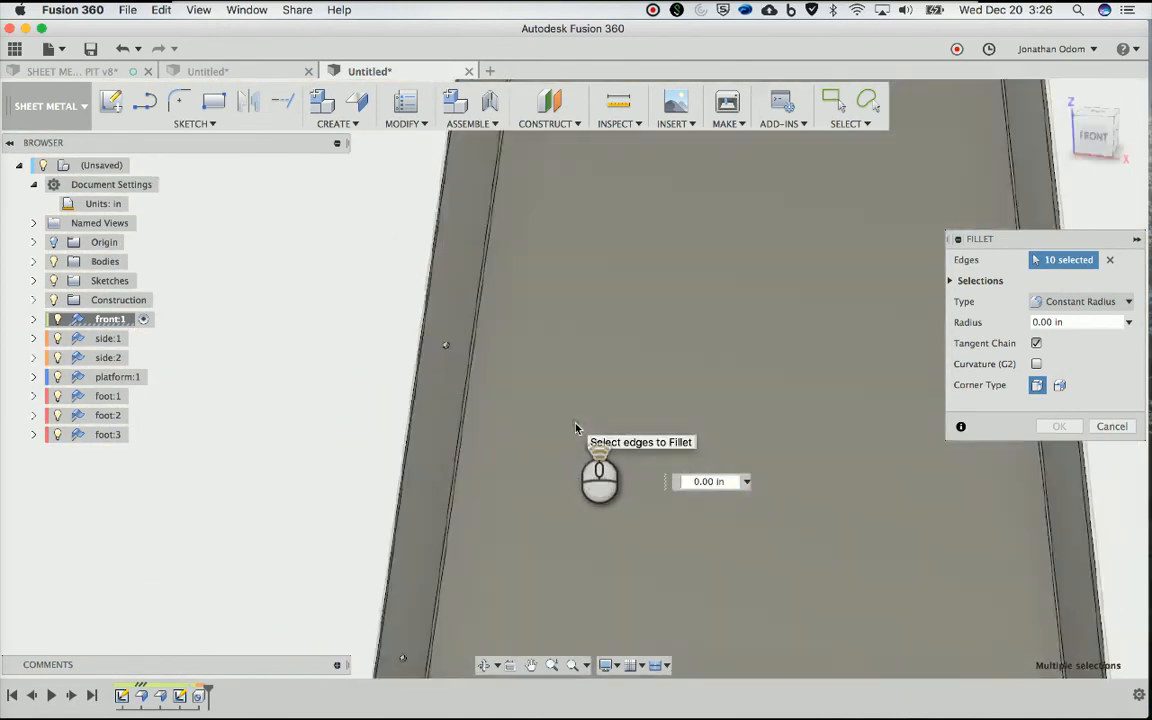
{"action": "scroll", "coordinate": [574, 427], "scroll_direction": "right", "scroll_amount": 3}
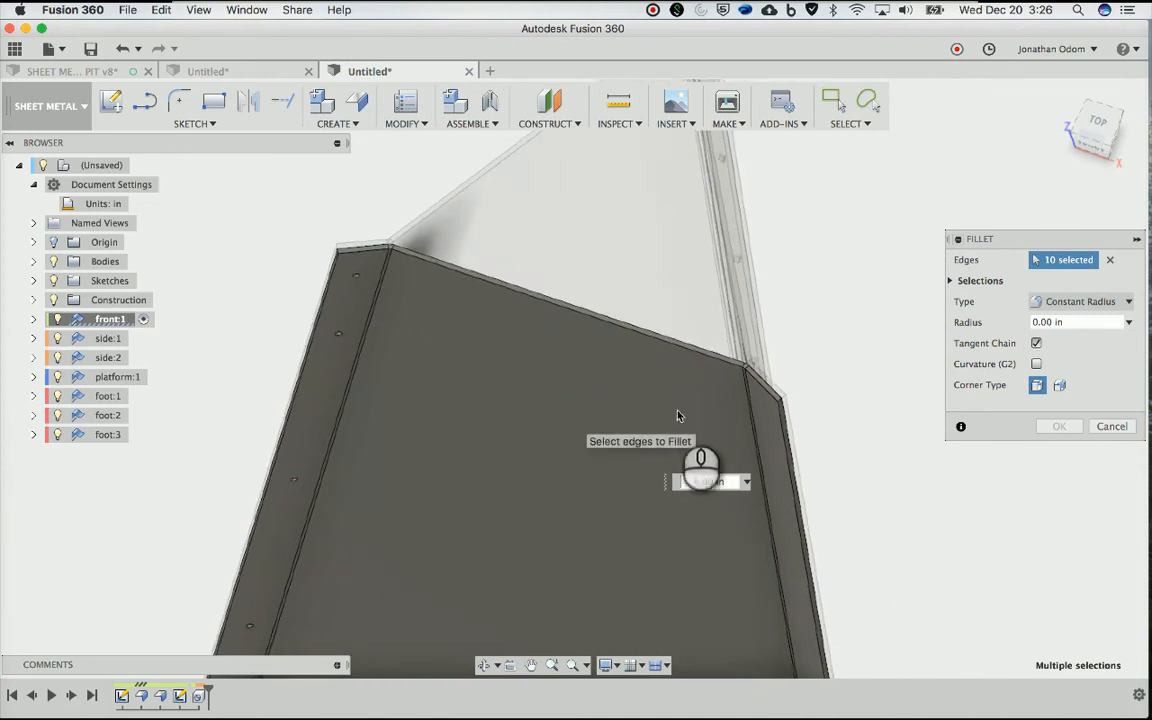
{"action": "scroll", "coordinate": [774, 406], "scroll_direction": "up", "scroll_amount": 3}
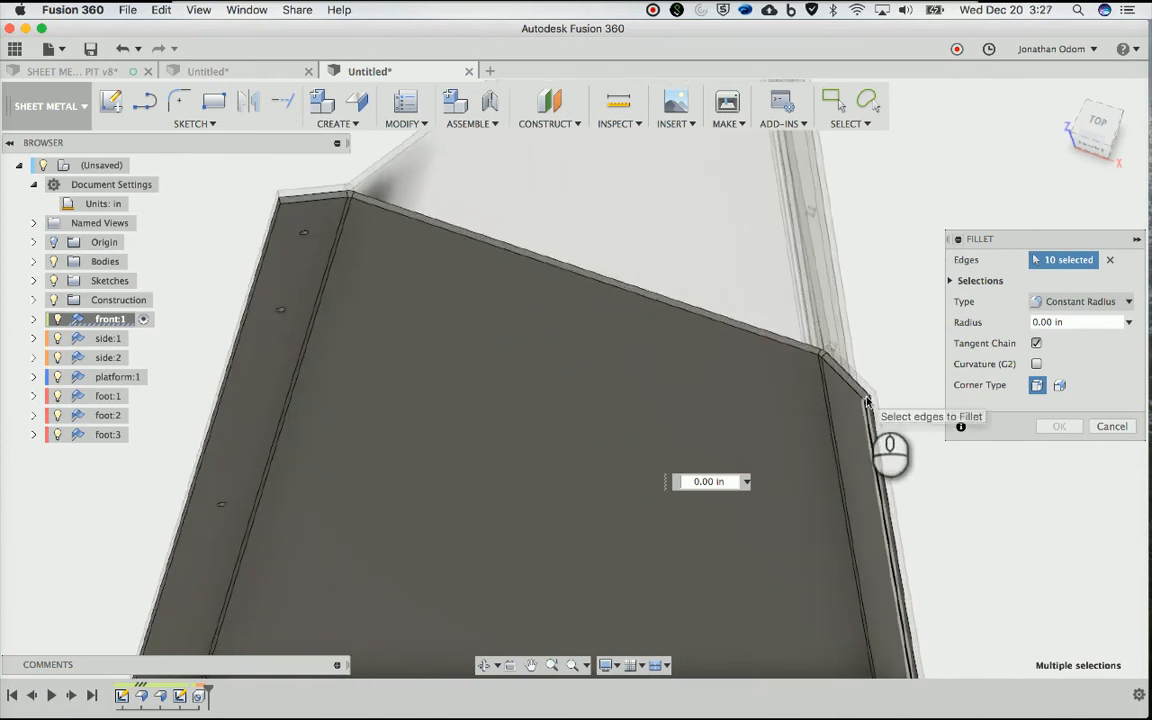
{"action": "left_click", "coordinate": [280, 198]}
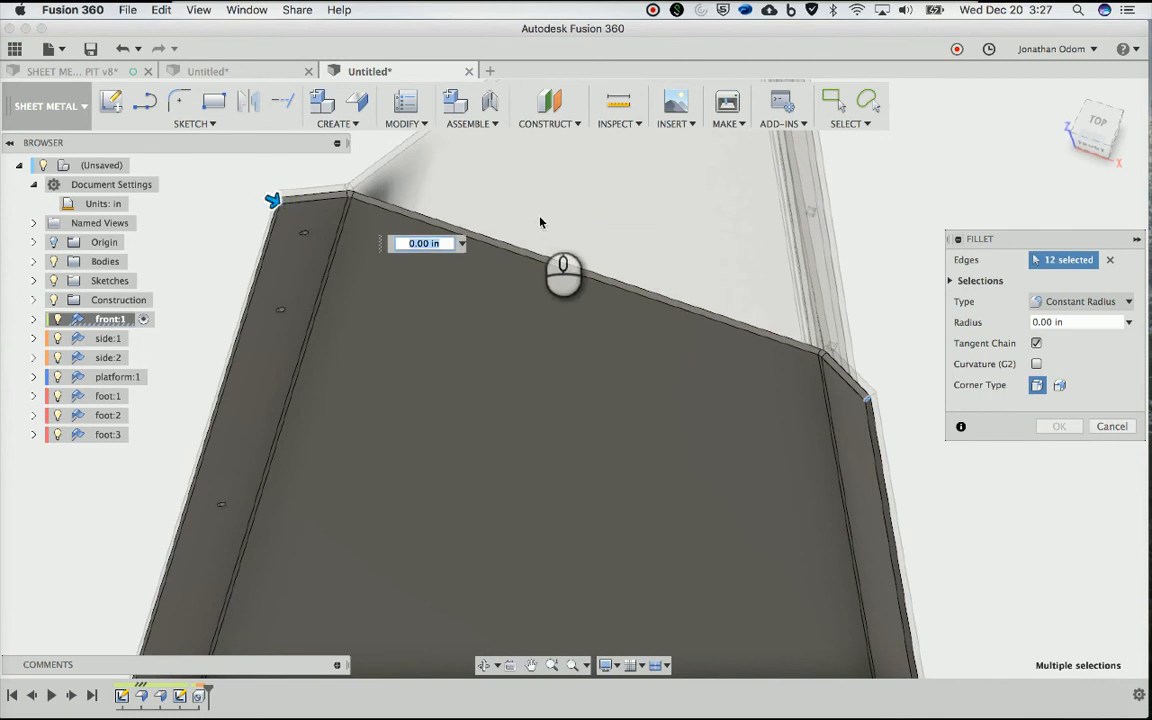
Set the fillet radius to 1 in and apply it to all the selected corners of the front
{"action": "type", "text": "1"}
{"action": "scroll", "coordinate": [541, 222], "scroll_direction": "down", "scroll_amount": 5}
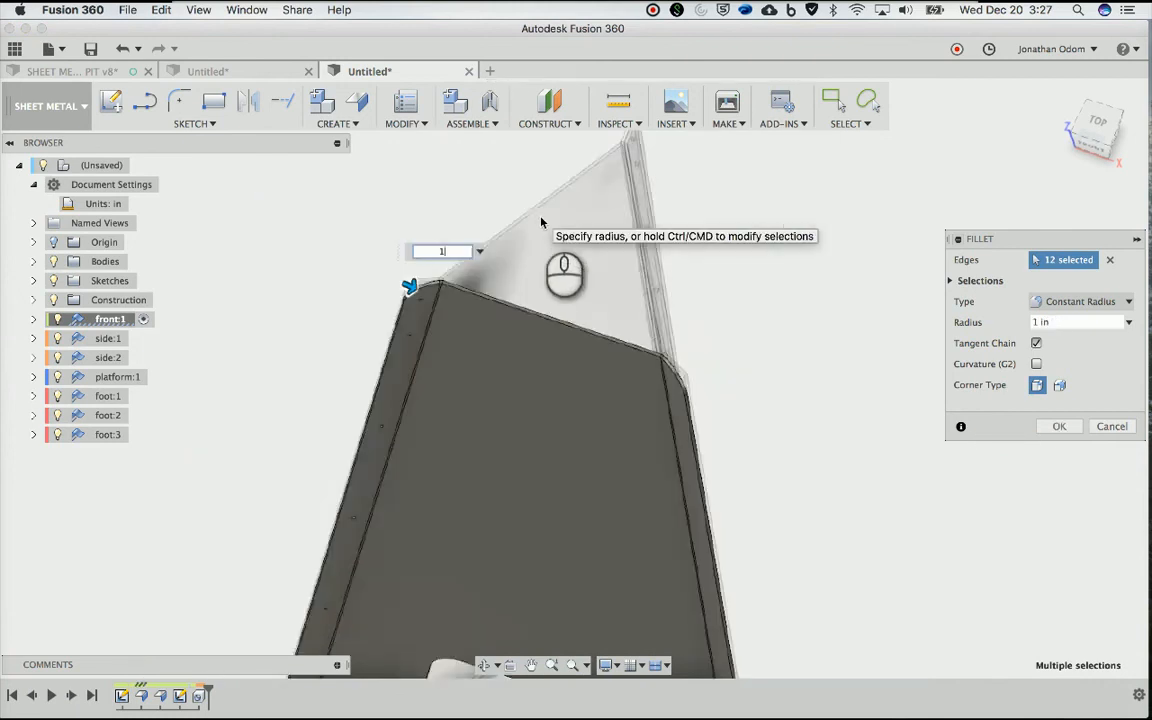
{"action": "scroll", "coordinate": [541, 222], "scroll_direction": "up", "scroll_amount": 5, "text": "shift"}
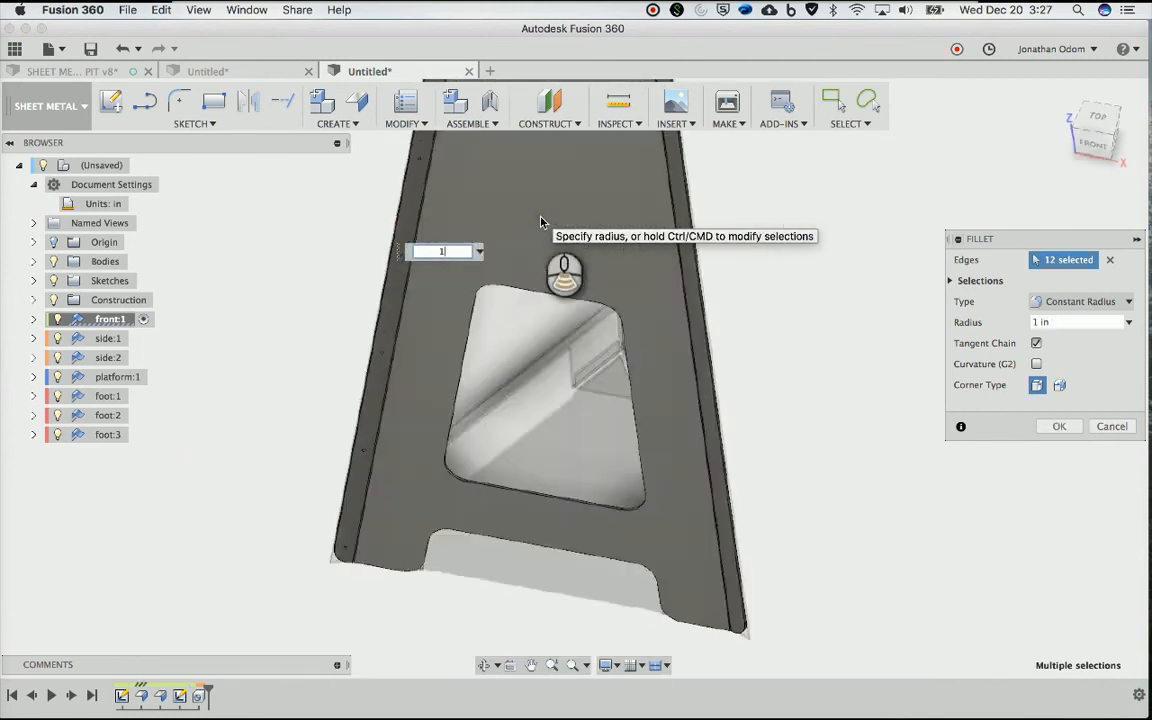
{"action": "scroll", "coordinate": [541, 222], "scroll_direction": "up", "scroll_amount": 3}
{"action": "scroll", "coordinate": [541, 222], "scroll_direction": "down", "scroll_amount": 3}
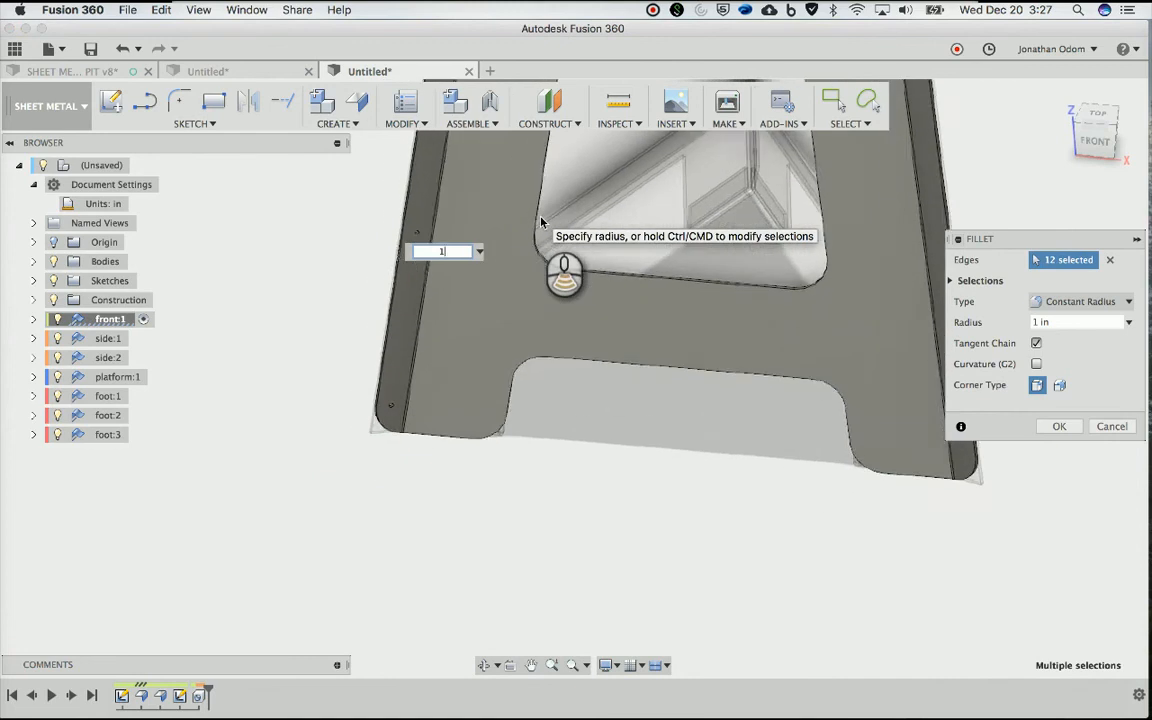
{"action": "key", "text": "Return"}
Activate the foot:1 component and open its Sketch1 for editing
{"action": "scroll", "coordinate": [541, 222], "scroll_direction": "right", "scroll_amount": 4, "text": "shift"}
{"action": "scroll", "coordinate": [541, 222], "scroll_direction": "up", "scroll_amount": 4}
{"action": "scroll", "coordinate": [541, 222], "scroll_direction": "up", "scroll_amount": 3}
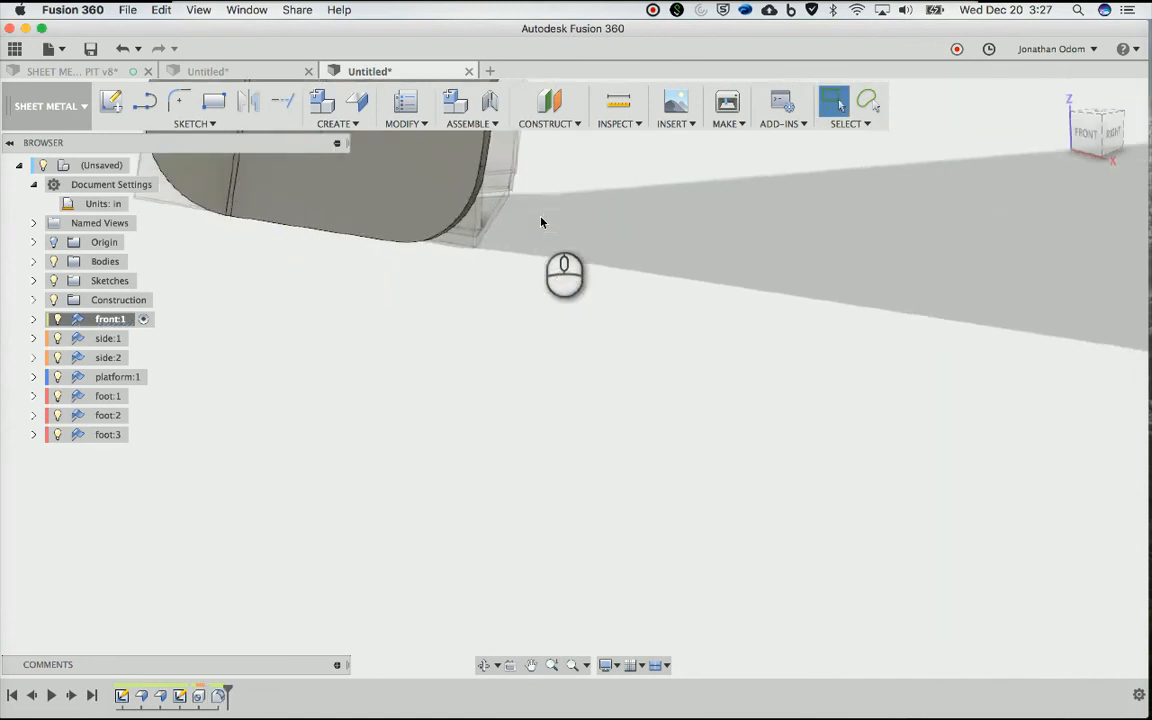
{"action": "scroll", "coordinate": [541, 222], "scroll_direction": "down", "scroll_amount": 2}
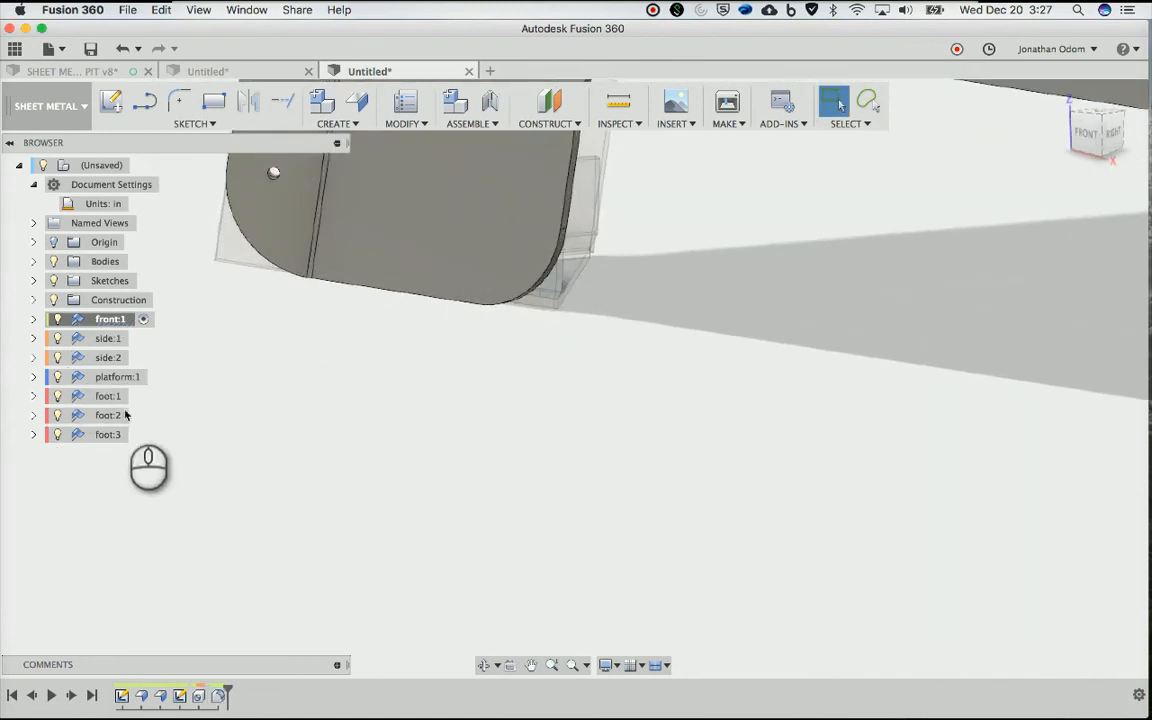
{"action": "right_click", "coordinate": [85, 396]}
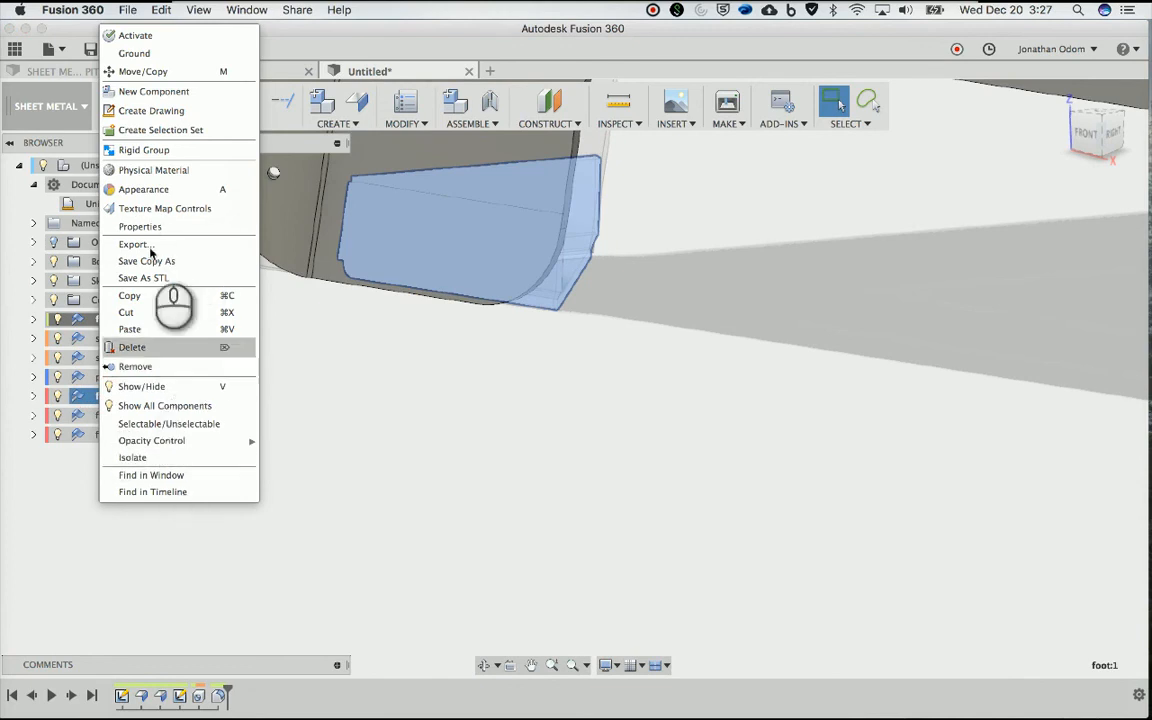
{"action": "left_click", "coordinate": [150, 35]}
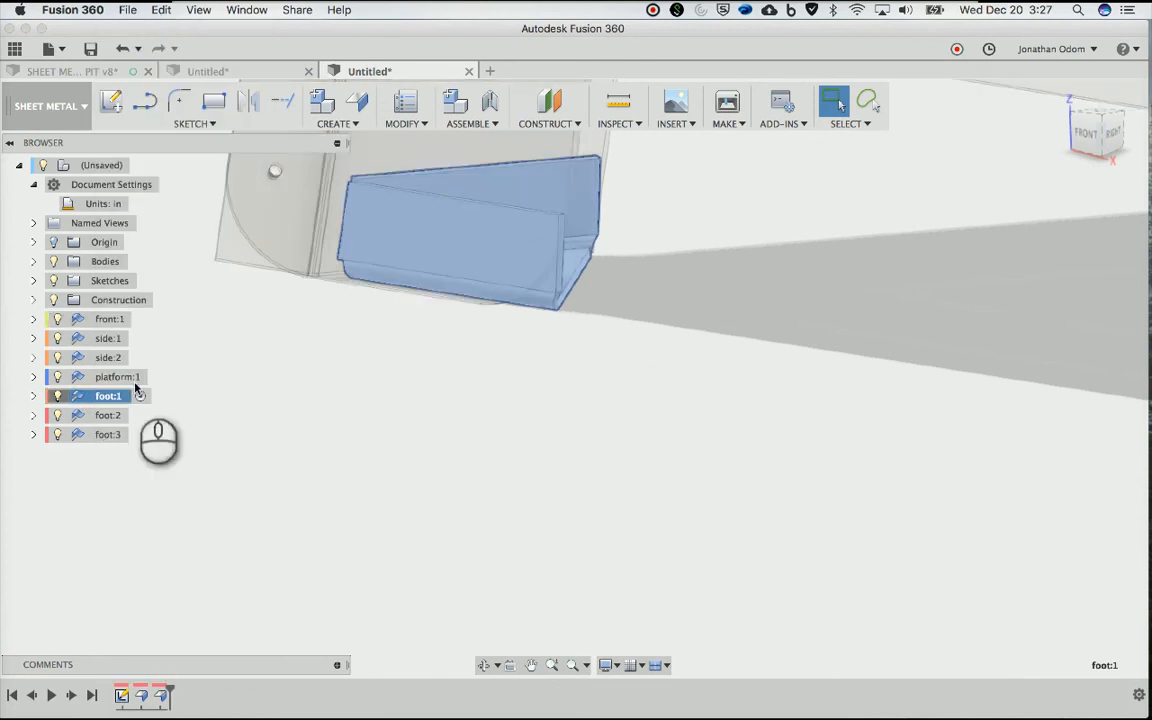
{"action": "left_click", "coordinate": [33, 396]}
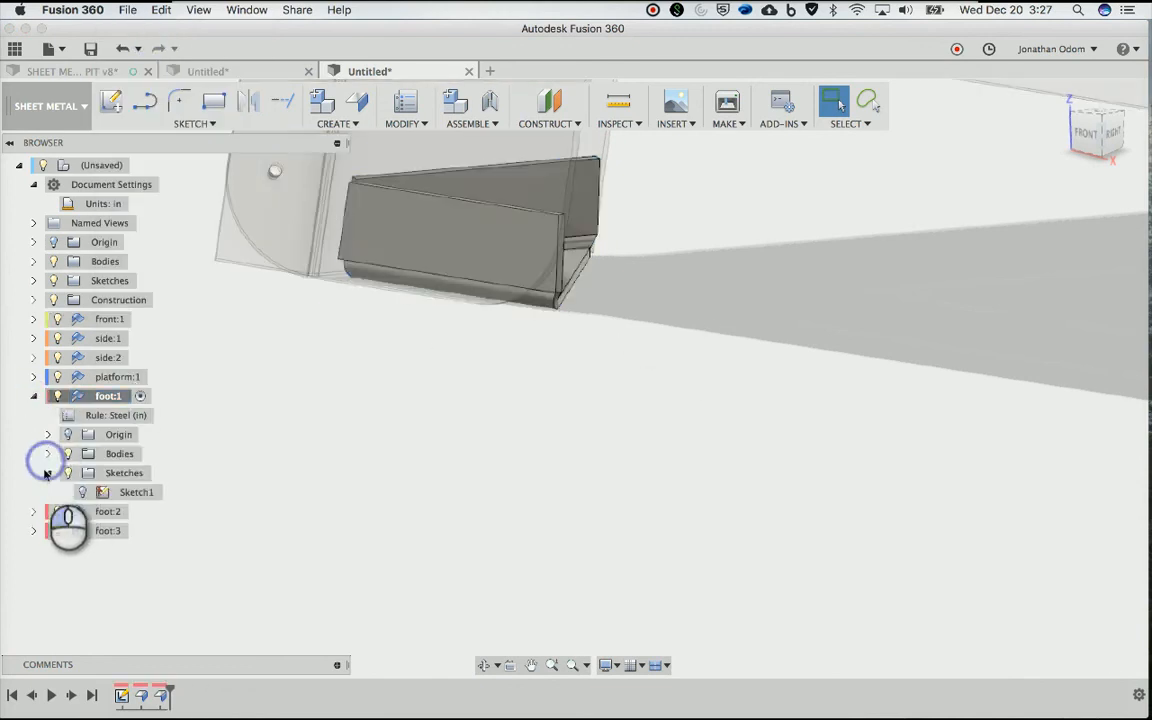
{"action": "right_click", "coordinate": [145, 491]}
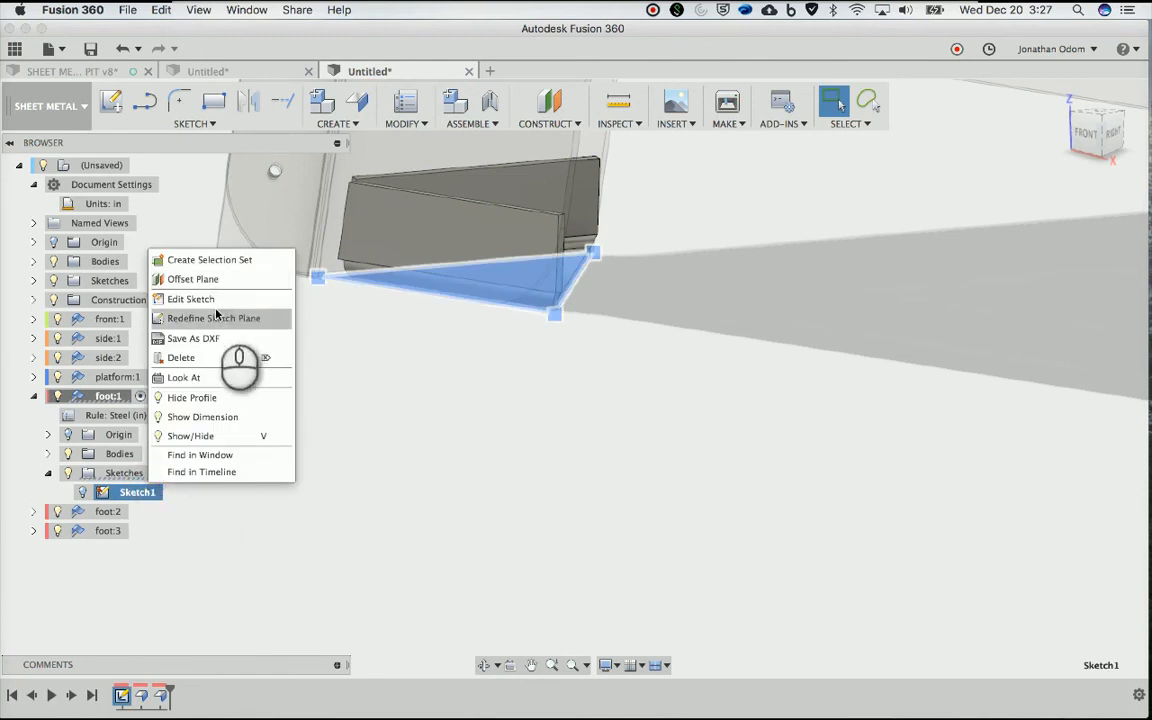
{"action": "left_click", "coordinate": [221, 299]}
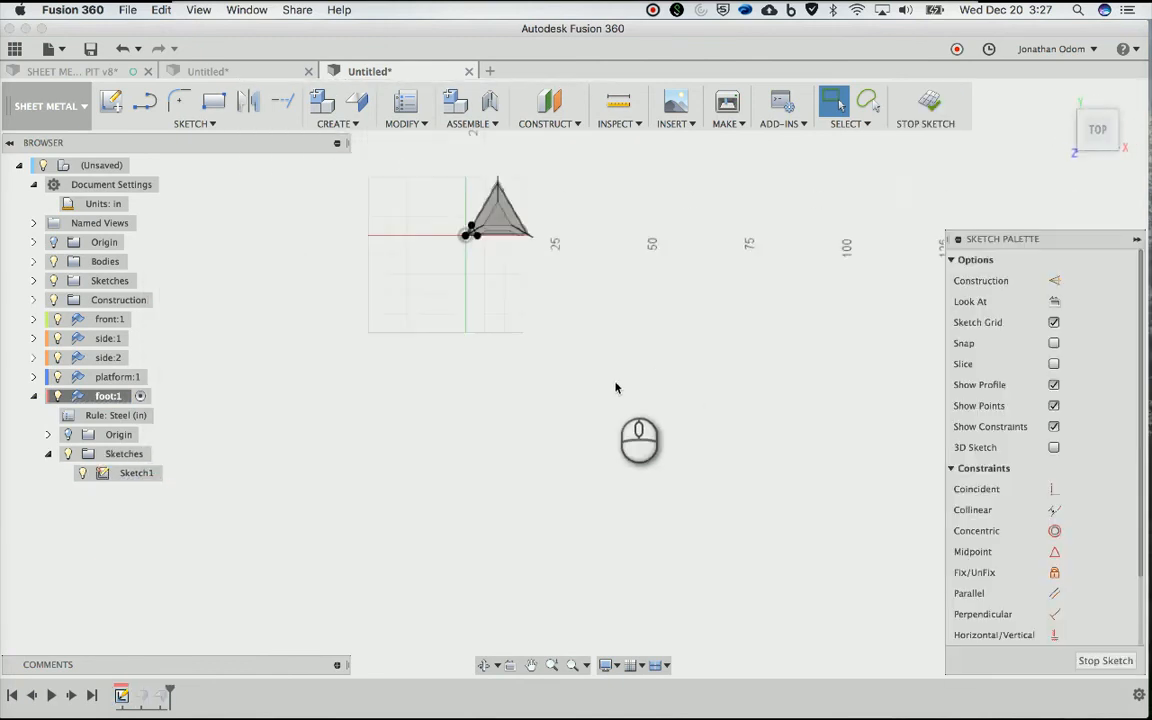
Delete the coincident constraints that tie both ends of the foot triangle's inner slanted line to the corner points
{"action": "scroll", "coordinate": [615, 387], "scroll_direction": "up", "scroll_amount": 3}
{"action": "scroll", "coordinate": [615, 387], "scroll_direction": "down", "scroll_amount": 2}
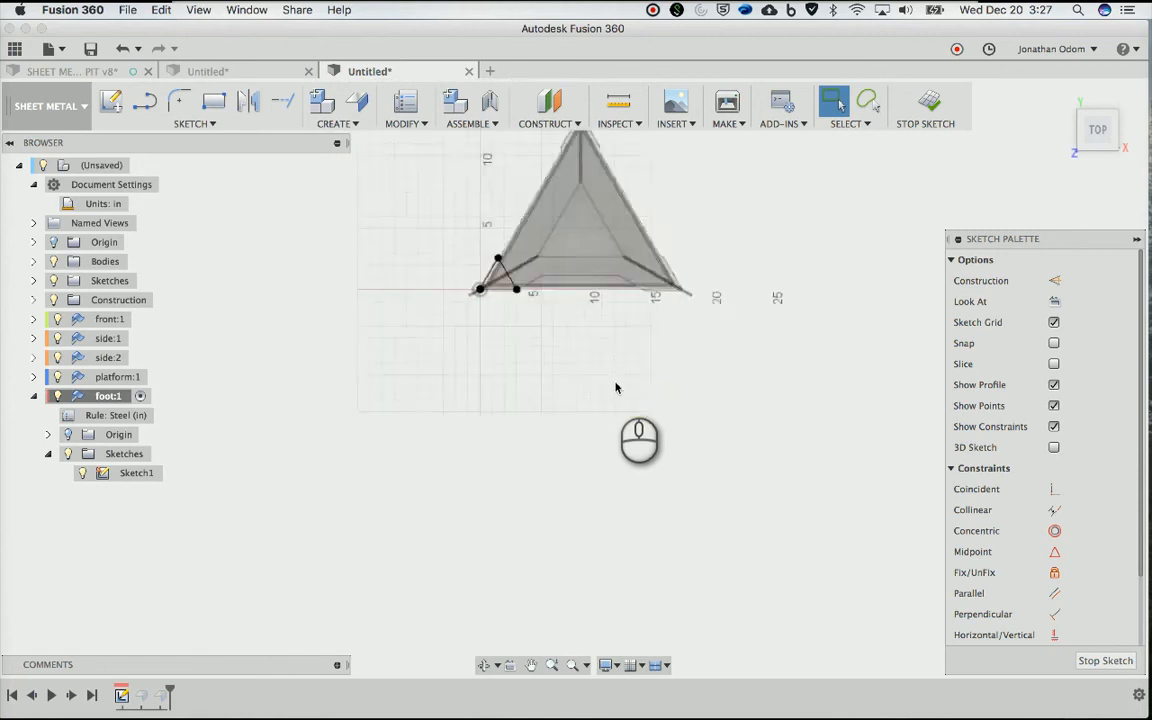
{"action": "scroll", "coordinate": [615, 387], "scroll_direction": "up", "scroll_amount": 4}
{"action": "scroll", "coordinate": [615, 387], "scroll_direction": "down", "scroll_amount": 5}
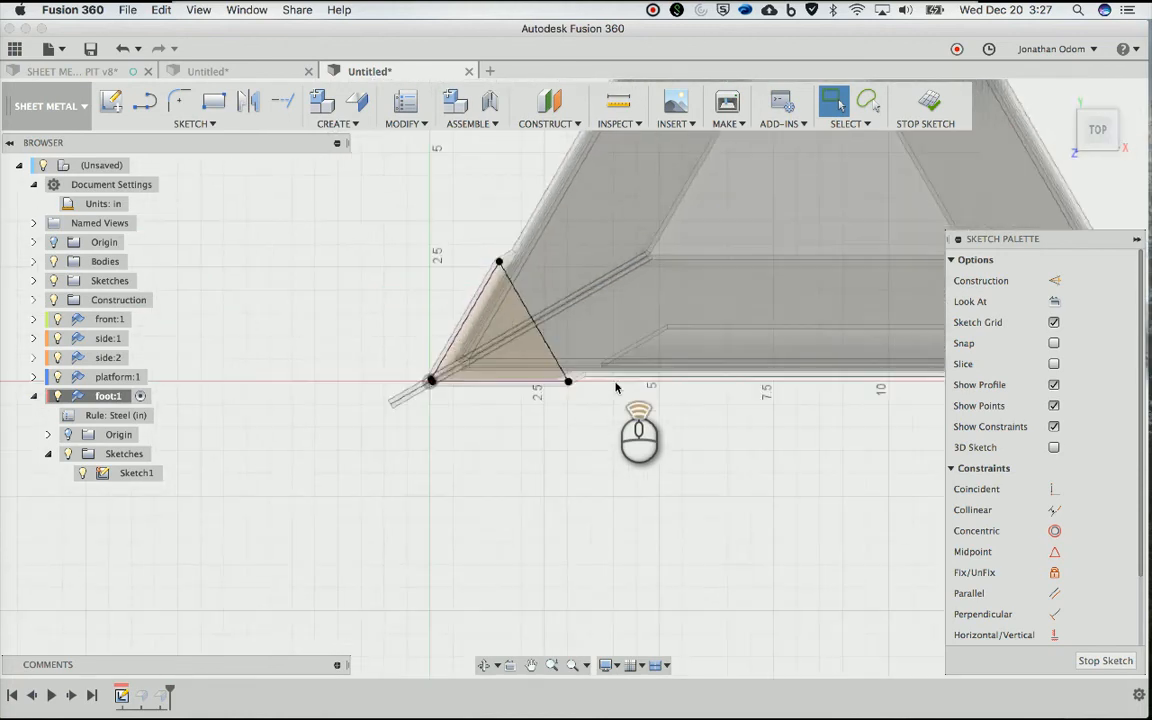
{"action": "scroll", "coordinate": [615, 387], "scroll_direction": "down", "scroll_amount": 3}
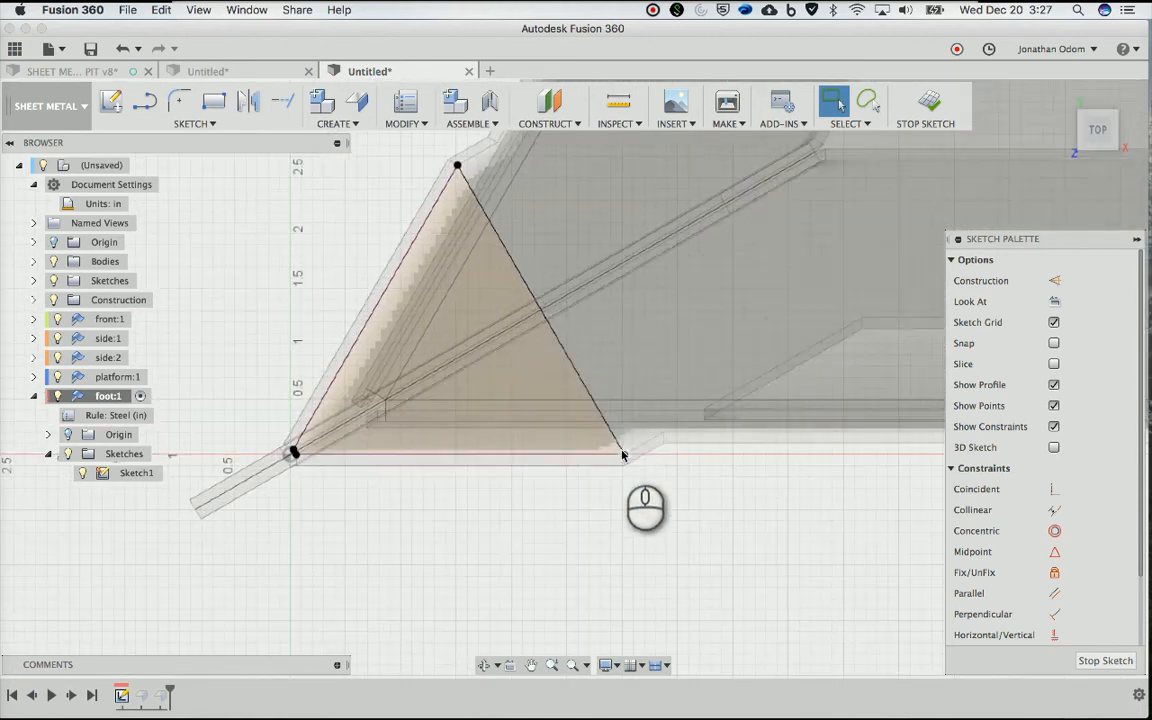
{"action": "left_click", "coordinate": [613, 436]}
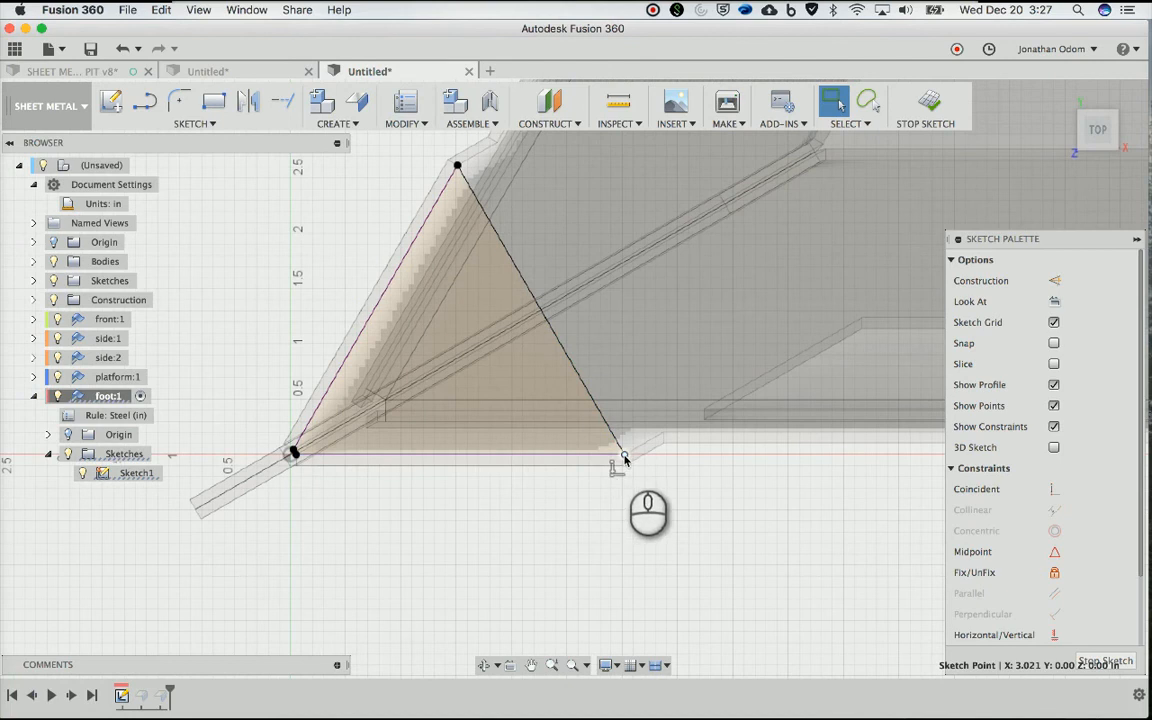
{"action": "left_click", "coordinate": [614, 470]}
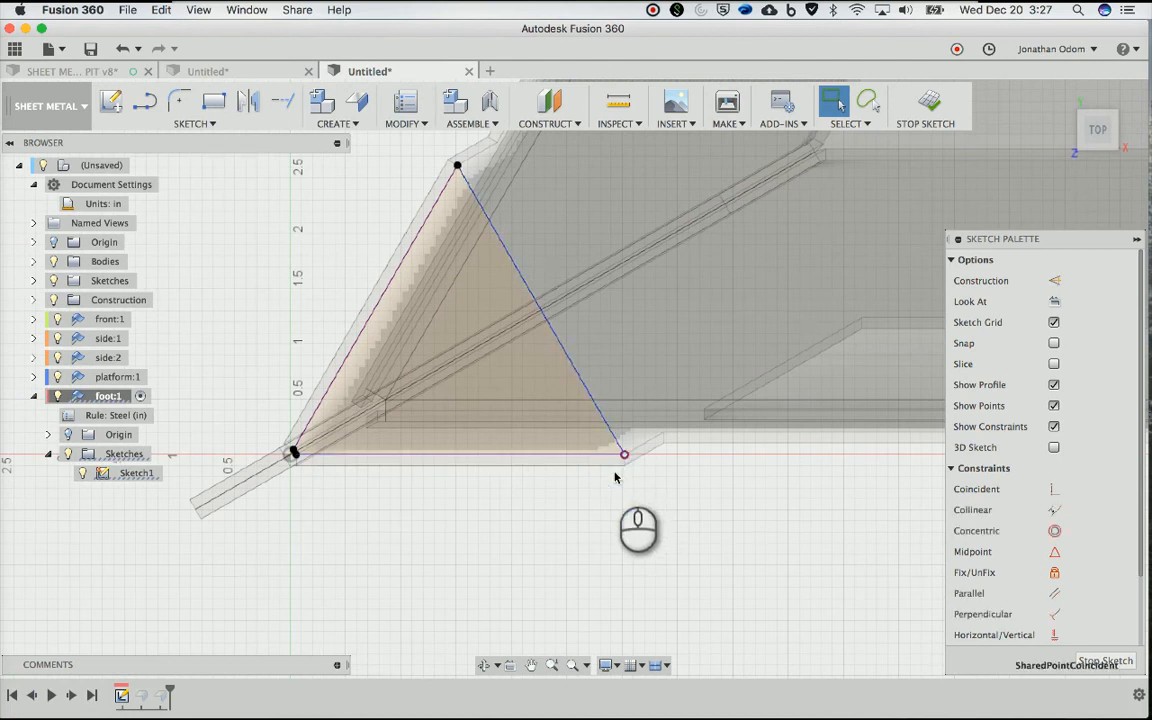
{"action": "left_click", "coordinate": [475, 205]}
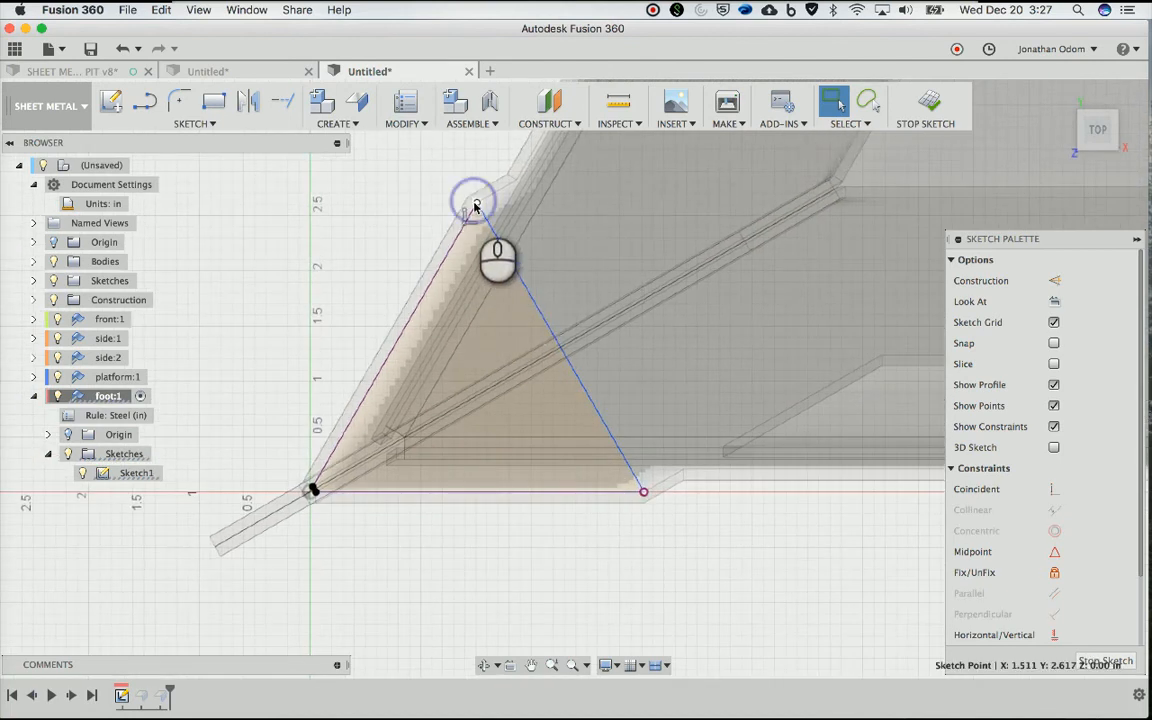
{"action": "left_click", "coordinate": [465, 216]}
{"action": "key", "text": "Delete"}
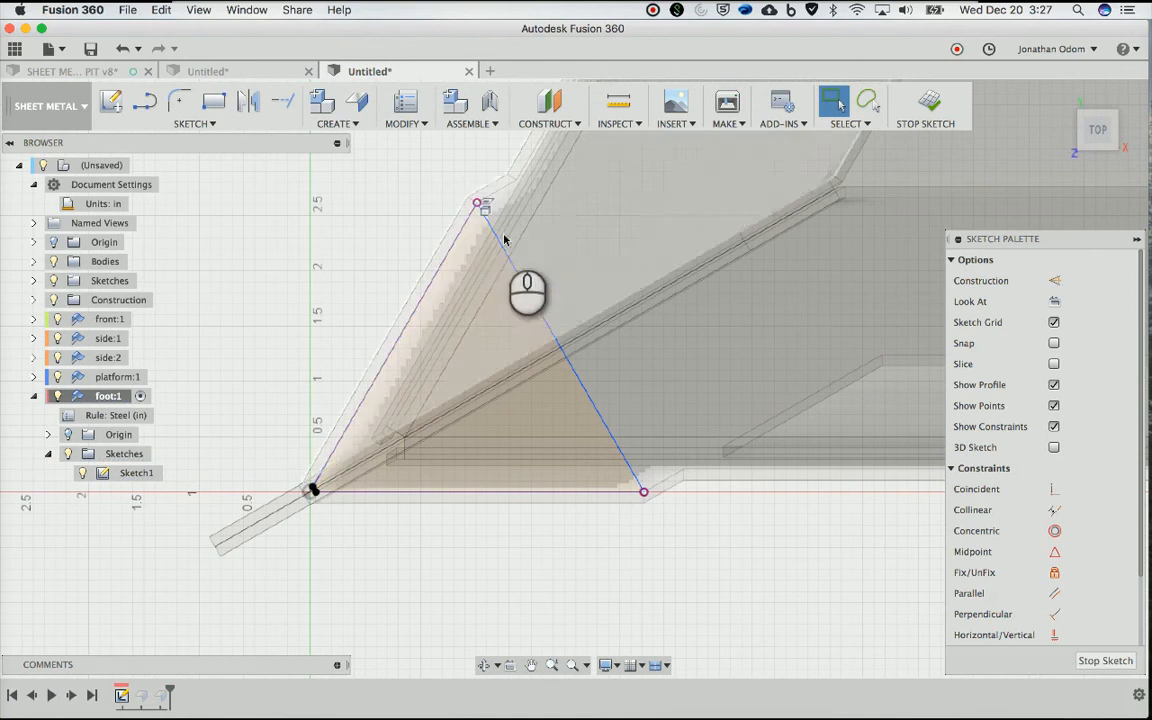
Move the foot's slanted line inward toward the outer corner and dimension it 0.50 in from the upper corner point
{"action": "mouse_move", "coordinate": [509, 257]}
{"action": "left_mouse_down"}
{"action": "mouse_move", "coordinate": [472, 273]}
{"action": "mouse_move", "coordinate": [458, 305]}
{"action": "mouse_move", "coordinate": [410, 251]}
{"action": "left_mouse_up"}
{"action": "middle_click_drag", "start_coordinate": [401, 230], "coordinate": [390, 243]}
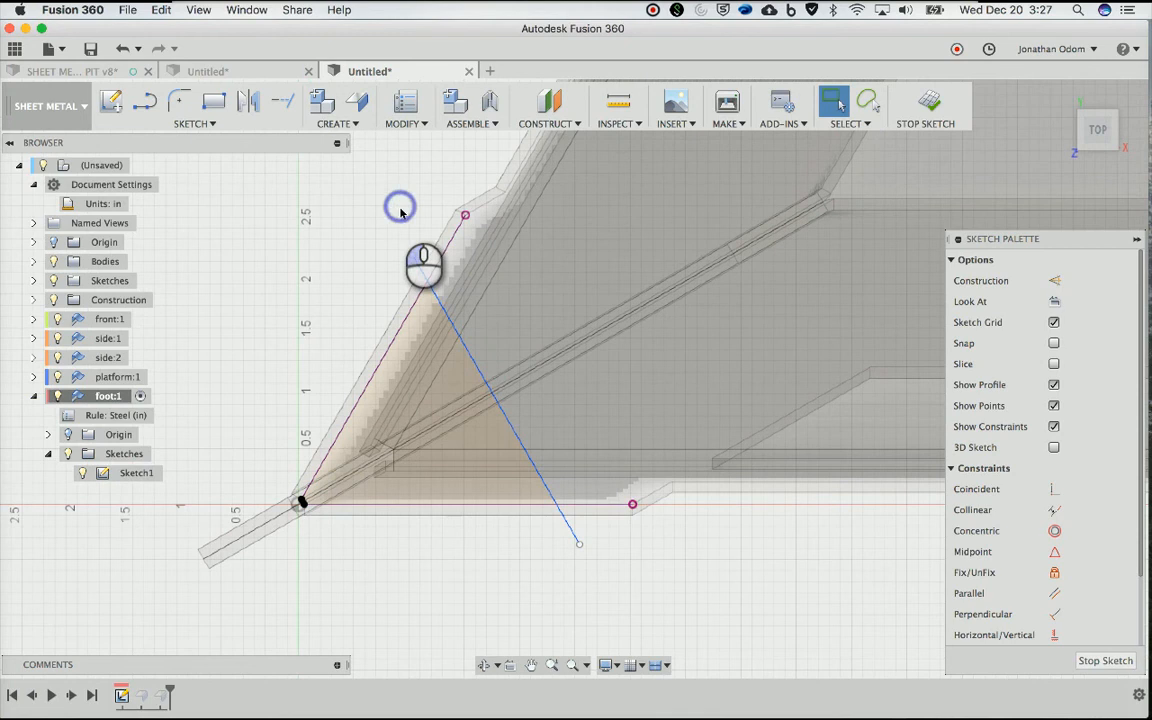
{"action": "left_click", "coordinate": [450, 319]}
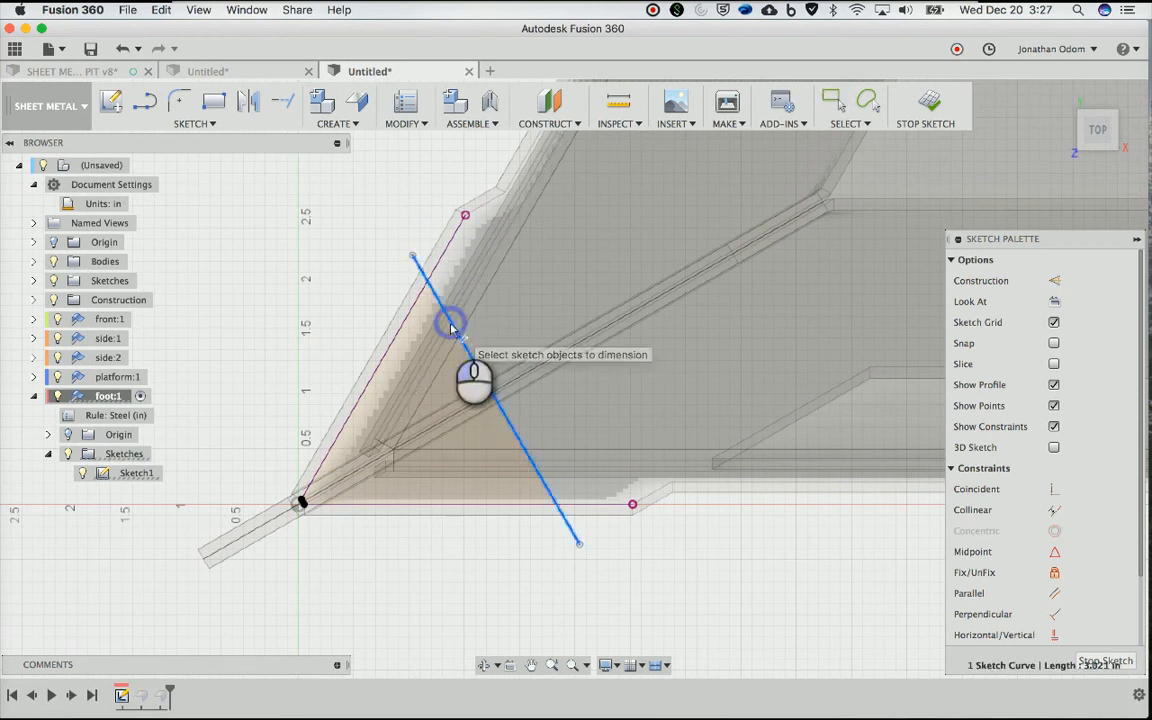
{"action": "left_click", "coordinate": [465, 216]}
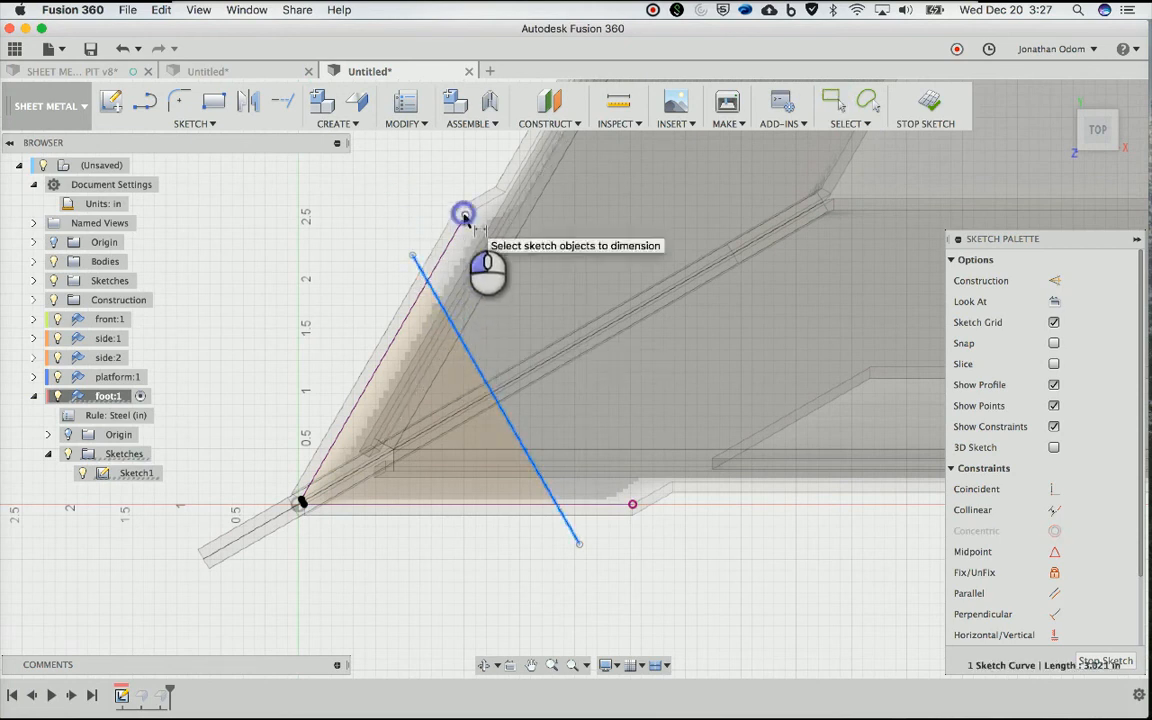
{"action": "left_click", "coordinate": [408, 186]}
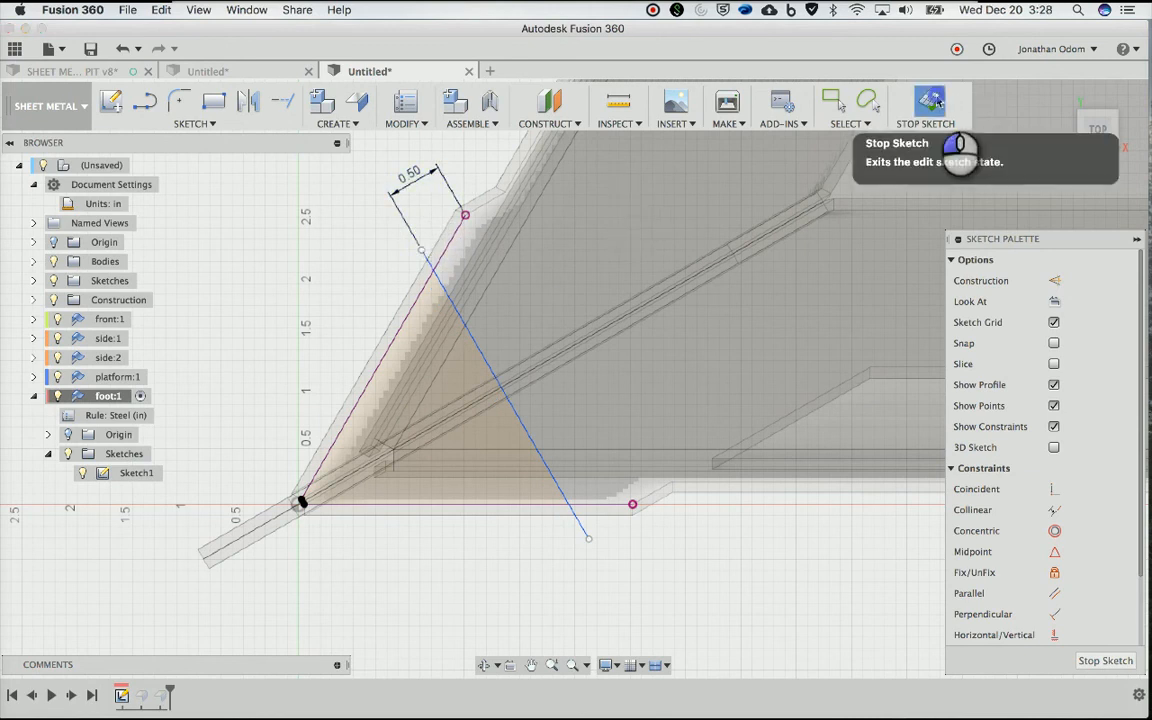
Finish editing the foot sketch and return to the folded foot body
{"action": "left_click", "coordinate": [937, 101]}
{"action": "scroll", "coordinate": [571, 232], "scroll_direction": "up", "scroll_amount": 5}
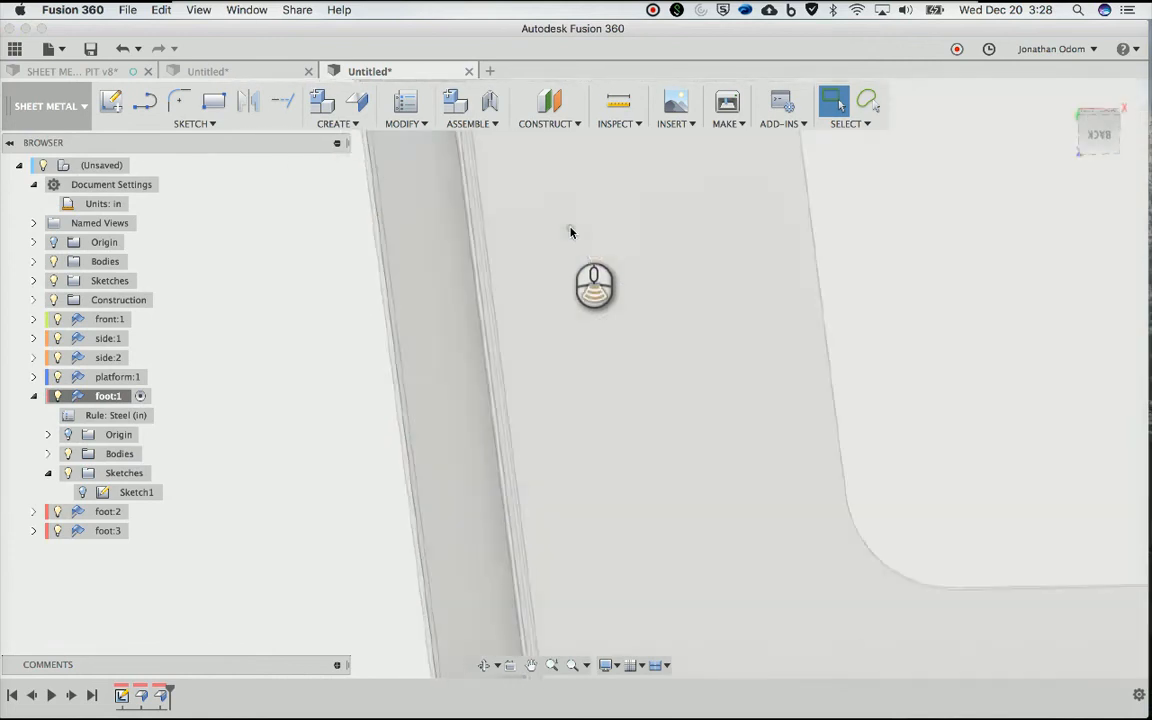
{"action": "scroll", "coordinate": [571, 232], "scroll_direction": "down", "scroll_amount": 6}
{"action": "scroll", "coordinate": [571, 232], "scroll_direction": "down", "scroll_amount": 3, "text": "shift"}
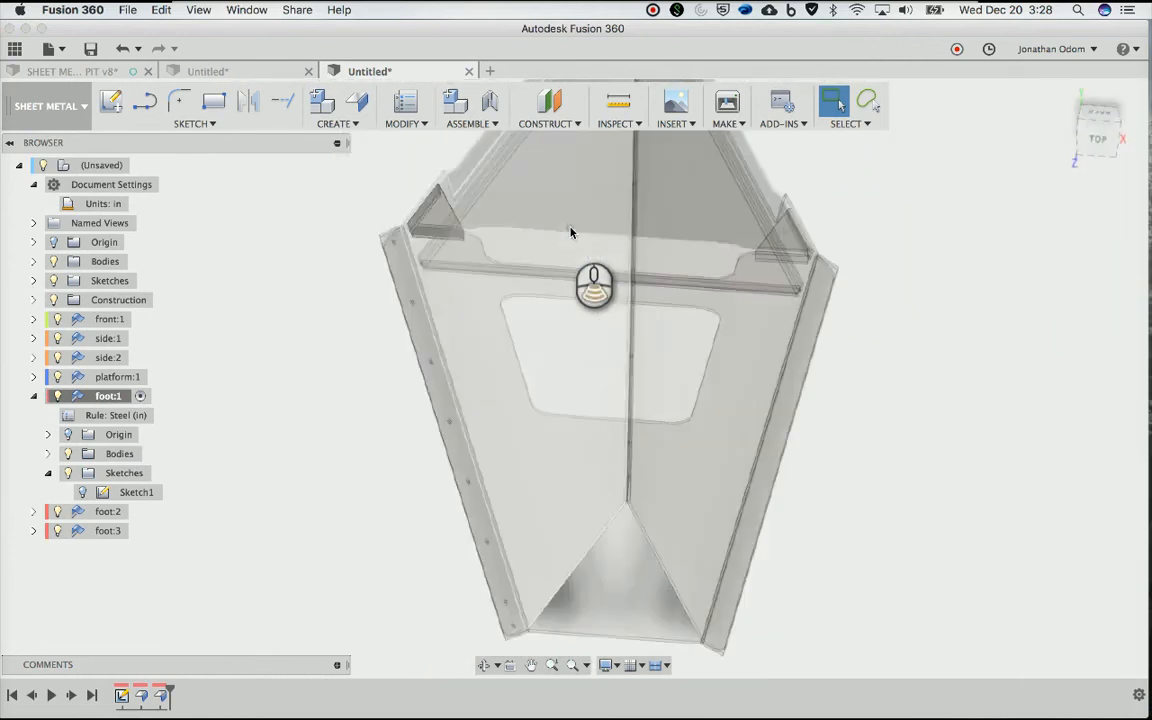
{"action": "scroll", "coordinate": [571, 232], "scroll_direction": "down", "scroll_amount": 5, "text": "shift"}
{"action": "scroll", "coordinate": [571, 232], "scroll_direction": "down", "scroll_amount": 6}
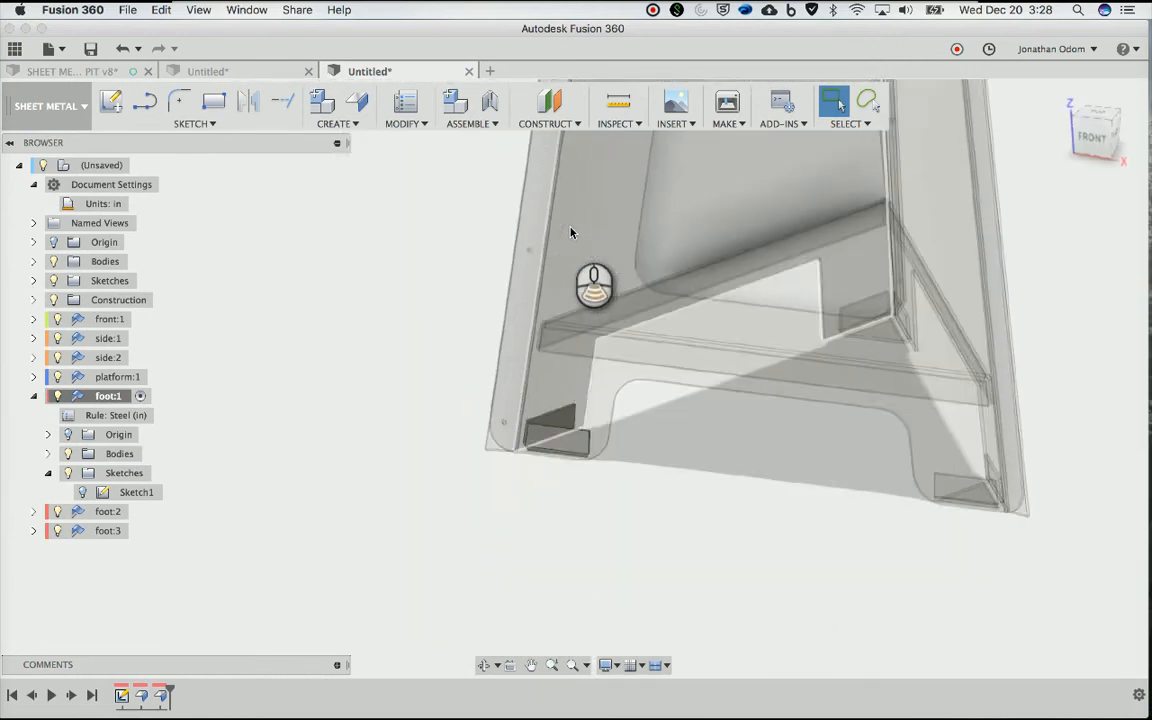
Examine how the narrowed foot's flanges fit behind the front panel's rounded bottom corner
{"action": "scroll", "coordinate": [571, 232], "scroll_direction": "up", "scroll_amount": 8}
{"action": "scroll", "coordinate": [734, 528], "scroll_direction": "up", "scroll_amount": 3}
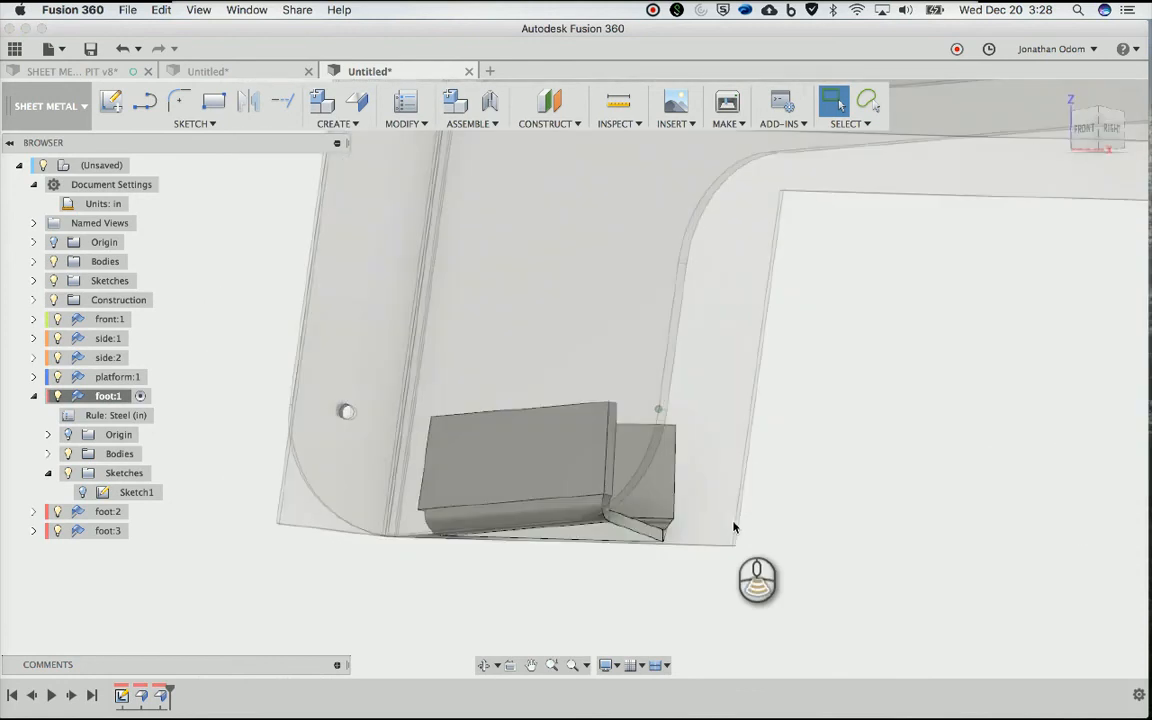
{"action": "scroll", "coordinate": [734, 528], "scroll_direction": "right", "scroll_amount": 2, "text": "shift"}
{"action": "scroll", "coordinate": [734, 528], "scroll_direction": "left", "scroll_amount": 4, "text": "shift"}
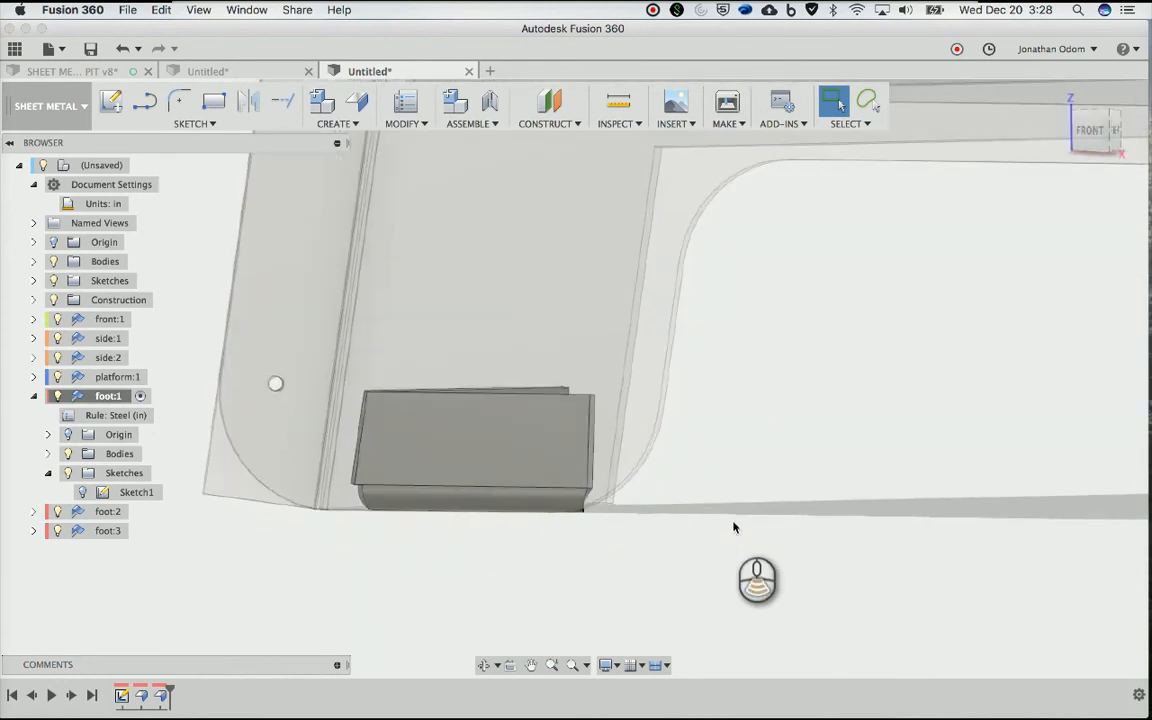
{"action": "scroll", "coordinate": [734, 528], "scroll_direction": "down", "scroll_amount": 4, "text": "shift"}
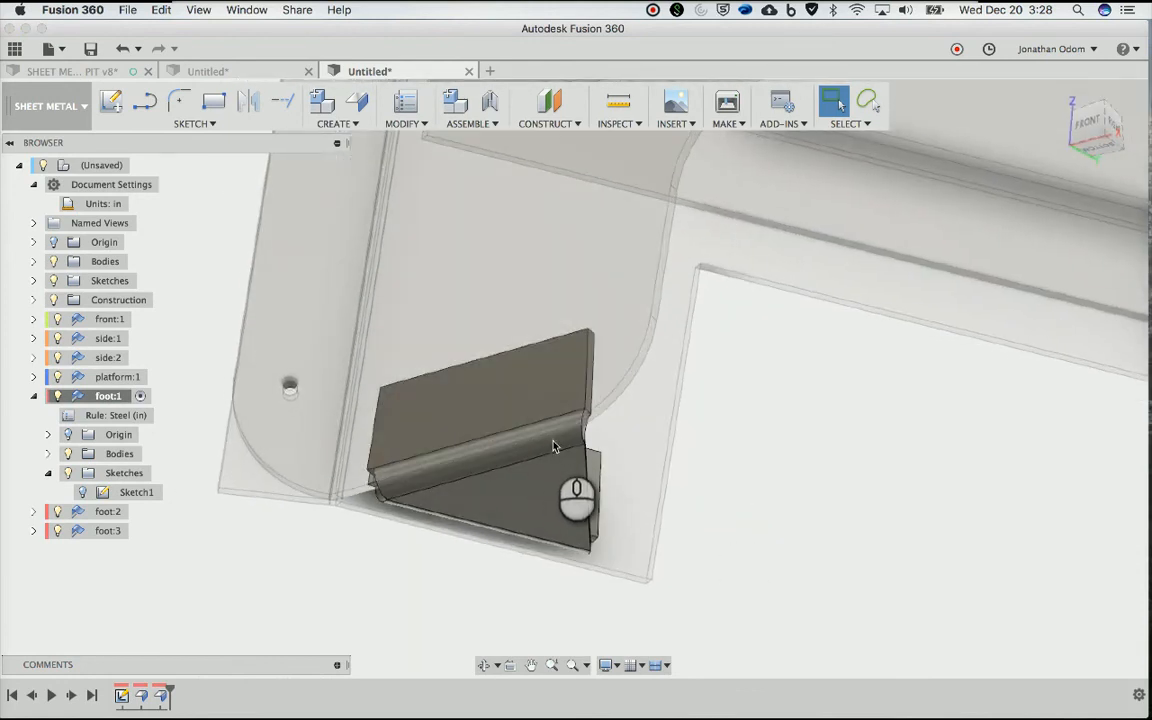
{"action": "left_click", "coordinate": [591, 494]}
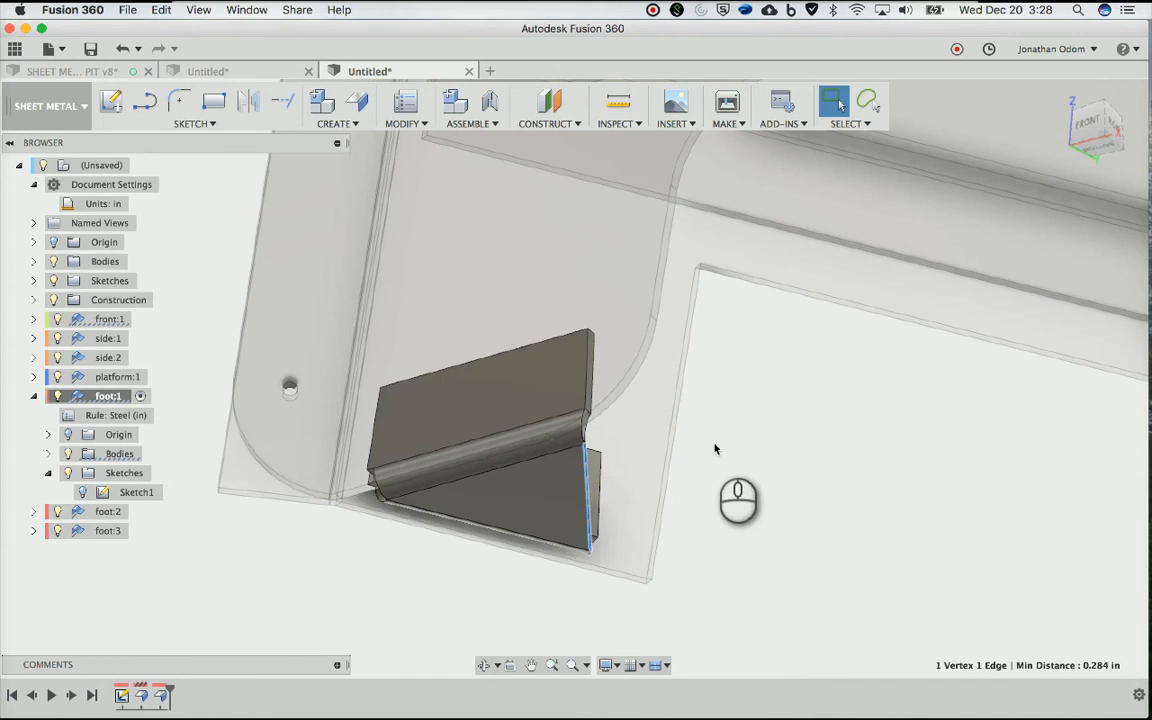
{"action": "scroll", "coordinate": [715, 449], "scroll_direction": "down", "scroll_amount": 5, "text": "shift"}
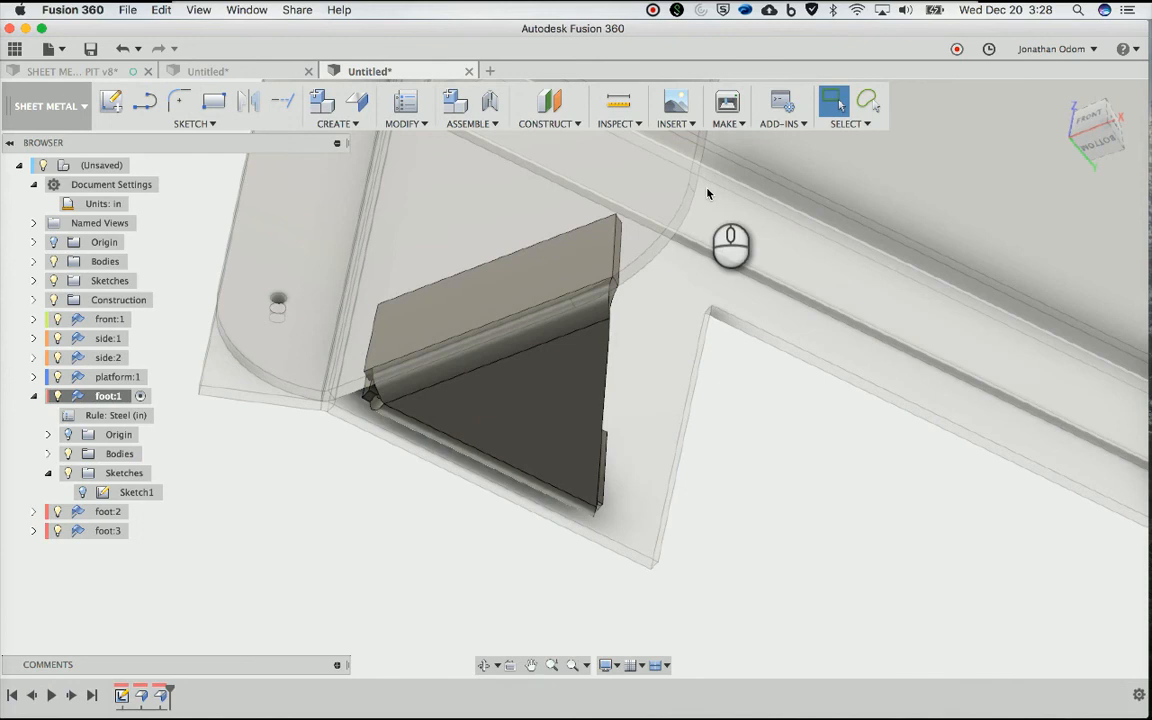
{"action": "scroll", "coordinate": [723, 170], "scroll_direction": "down", "scroll_amount": 5, "text": "shift"}
{"action": "scroll", "coordinate": [723, 170], "scroll_direction": "down", "scroll_amount": 3}
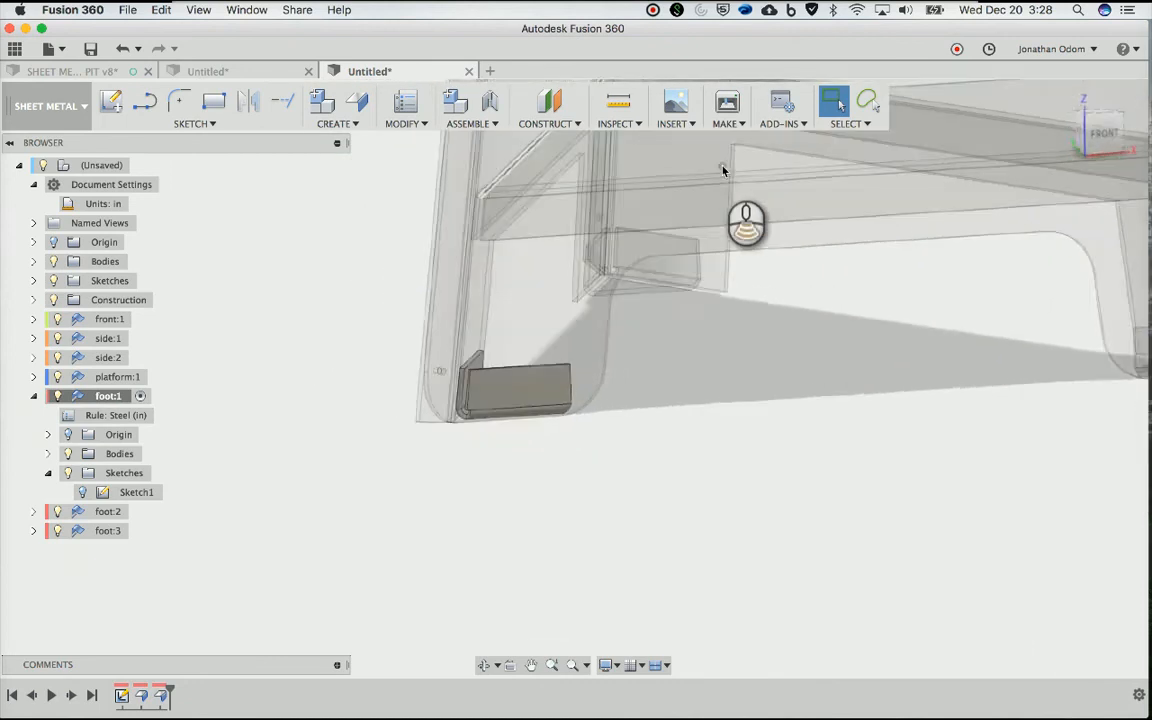
{"action": "scroll", "coordinate": [723, 170], "scroll_direction": "right", "scroll_amount": 3, "text": "shift"}
{"action": "scroll", "coordinate": [723, 172], "scroll_direction": "right", "scroll_amount": 2}
{"action": "scroll", "coordinate": [854, 357], "scroll_direction": "up", "scroll_amount": 3}
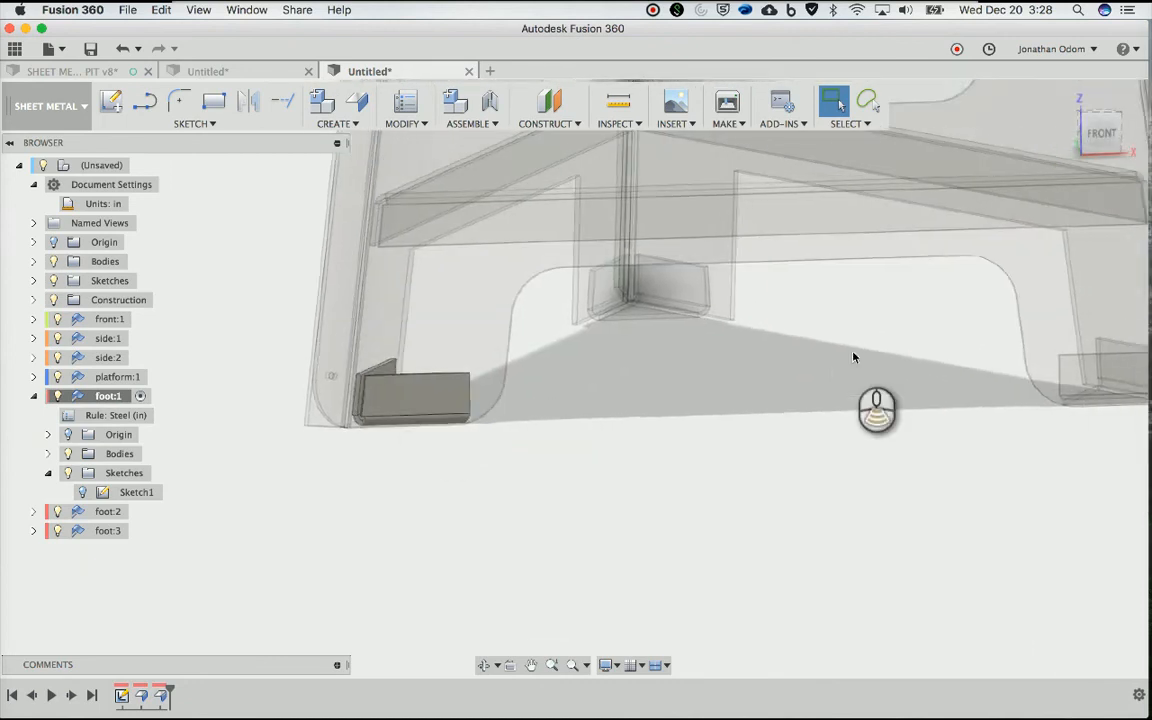
{"action": "scroll", "coordinate": [854, 357], "scroll_direction": "up", "scroll_amount": 5}
{"action": "scroll", "coordinate": [854, 357], "scroll_direction": "left", "scroll_amount": 2}
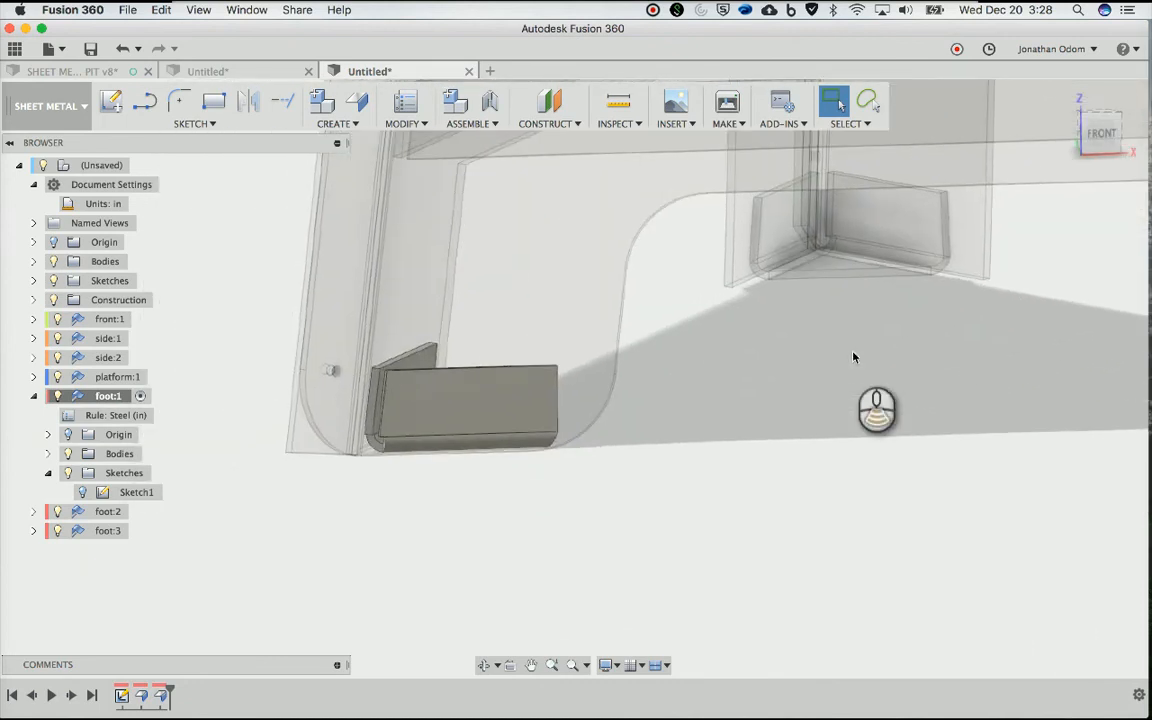
{"action": "scroll", "coordinate": [854, 357], "scroll_direction": "down", "scroll_amount": 5}
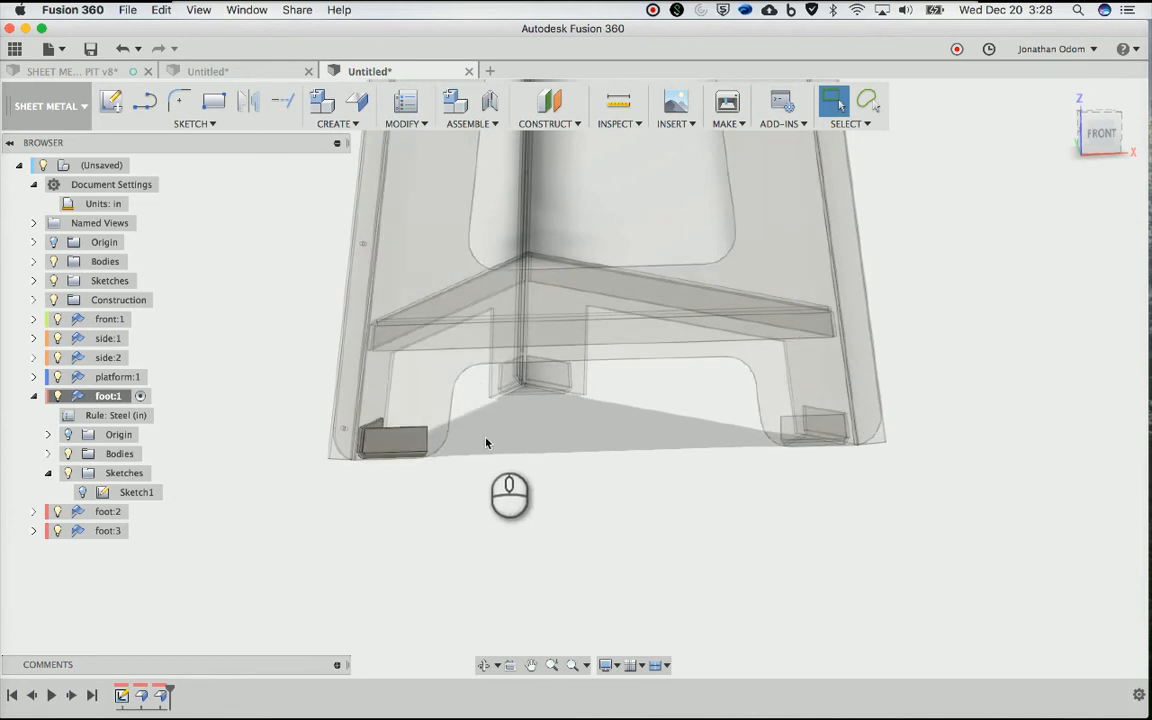
Activate the top-level component so the whole fire pit is editable again
{"action": "scroll", "coordinate": [486, 443], "scroll_direction": "up", "scroll_amount": 3}
{"action": "scroll", "coordinate": [486, 443], "scroll_direction": "right", "scroll_amount": 5, "text": "shift"}
{"action": "scroll", "coordinate": [486, 443], "scroll_direction": "left", "scroll_amount": 3}
{"action": "scroll", "coordinate": [486, 443], "scroll_direction": "left", "scroll_amount": 3}
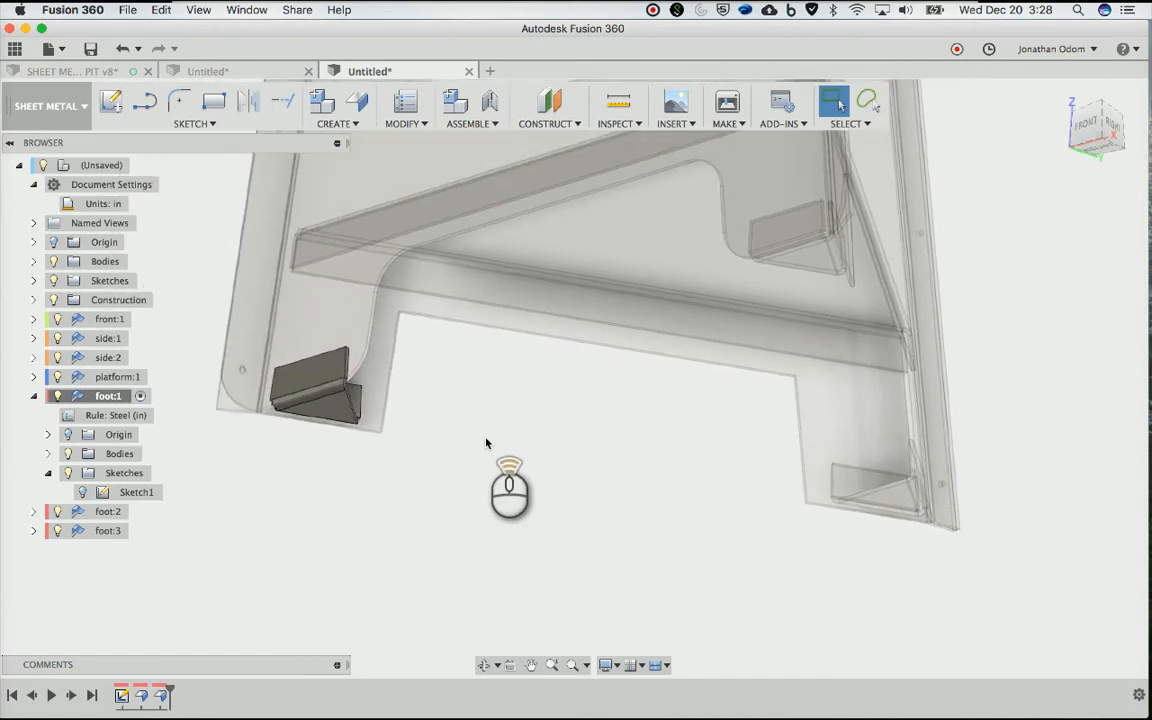
{"action": "scroll", "coordinate": [486, 443], "scroll_direction": "left", "scroll_amount": 5, "text": "shift"}
{"action": "scroll", "coordinate": [486, 443], "scroll_direction": "down", "scroll_amount": 4}
{"action": "scroll", "coordinate": [486, 443], "scroll_direction": "up", "scroll_amount": 3}
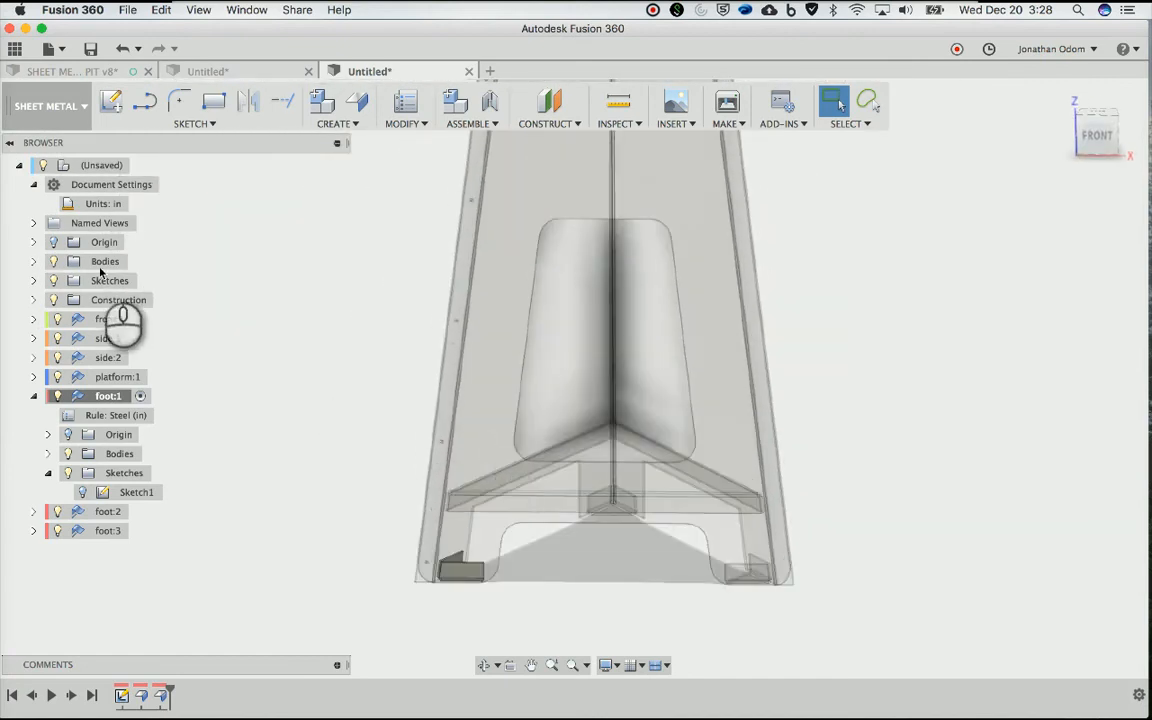
{"action": "left_click", "coordinate": [97, 168]}
{"action": "right_click", "coordinate": [97, 168]}
{"action": "left_click", "coordinate": [130, 176]}
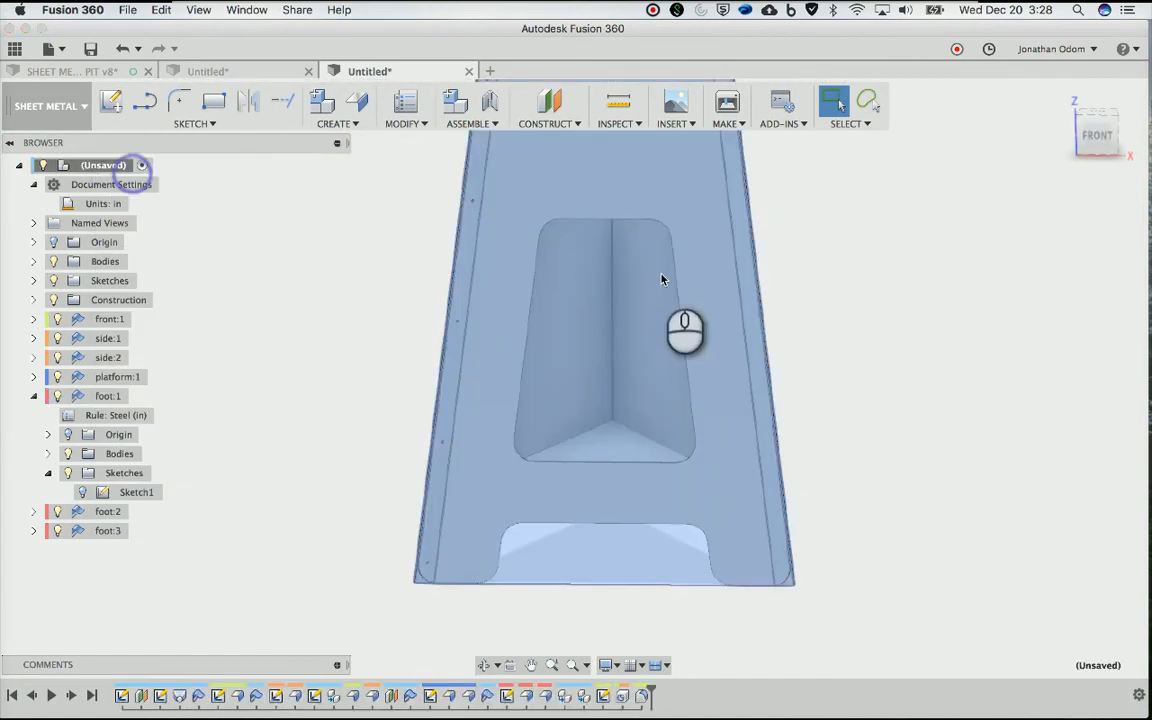
Create a flat pattern of the front panel, using its large outer face as the stationary face
{"action": "scroll", "coordinate": [804, 402], "scroll_direction": "down", "scroll_amount": 2}
{"action": "scroll", "coordinate": [817, 385], "scroll_direction": "up", "scroll_amount": 3}
{"action": "scroll", "coordinate": [817, 385], "scroll_direction": "down", "scroll_amount": 3}
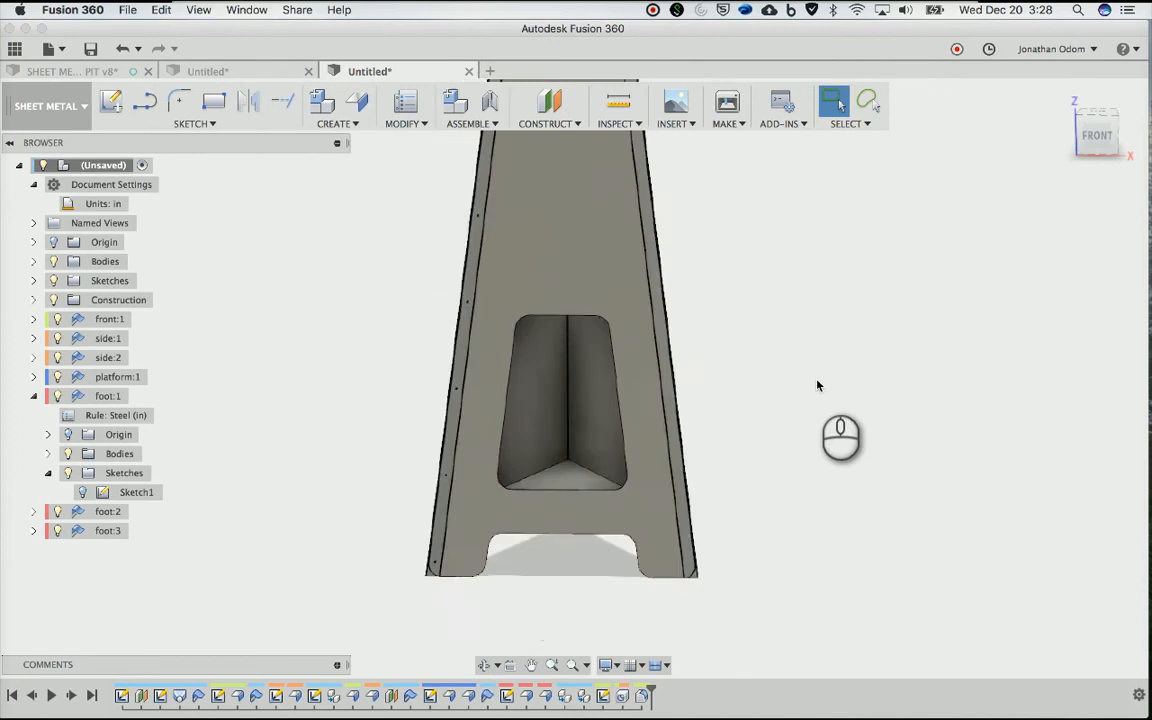
{"action": "scroll", "coordinate": [817, 385], "scroll_direction": "up", "scroll_amount": 4, "text": "shift"}
{"action": "scroll", "coordinate": [817, 385], "scroll_direction": "up", "scroll_amount": 3}
{"action": "scroll", "coordinate": [817, 385], "scroll_direction": "right", "scroll_amount": 3, "text": "shift"}
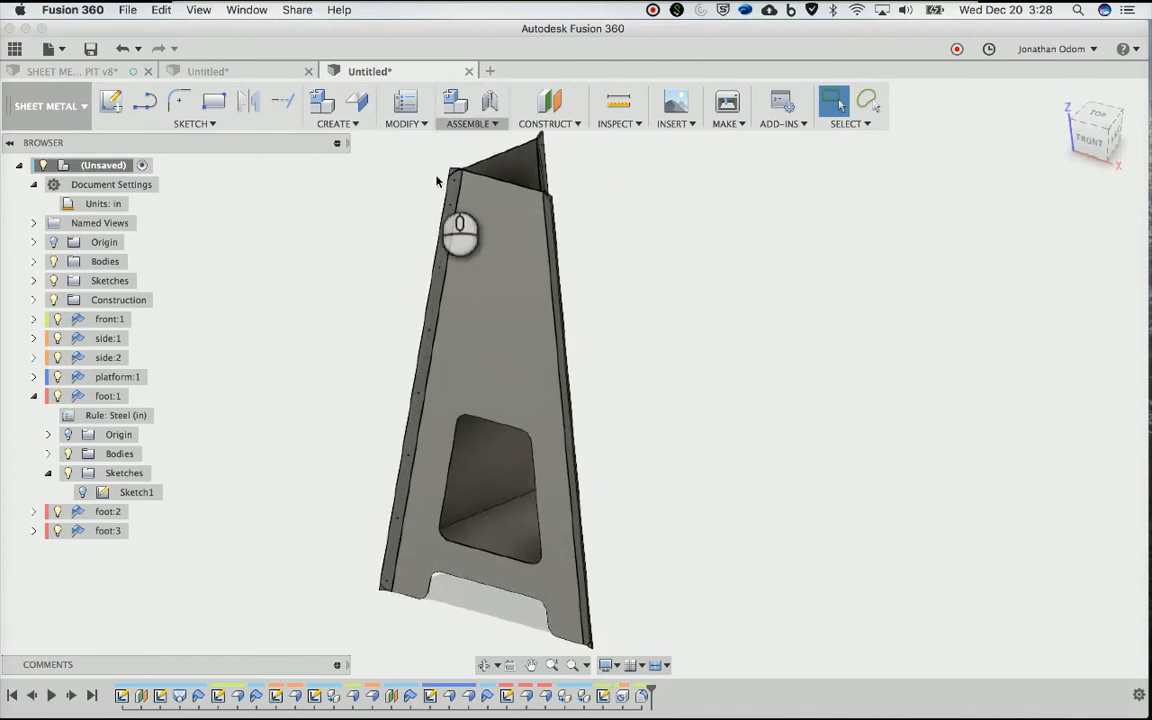
{"action": "scroll", "coordinate": [601, 369], "scroll_direction": "down", "scroll_amount": 2}
{"action": "scroll", "coordinate": [600, 368], "scroll_direction": "up", "scroll_amount": 2}
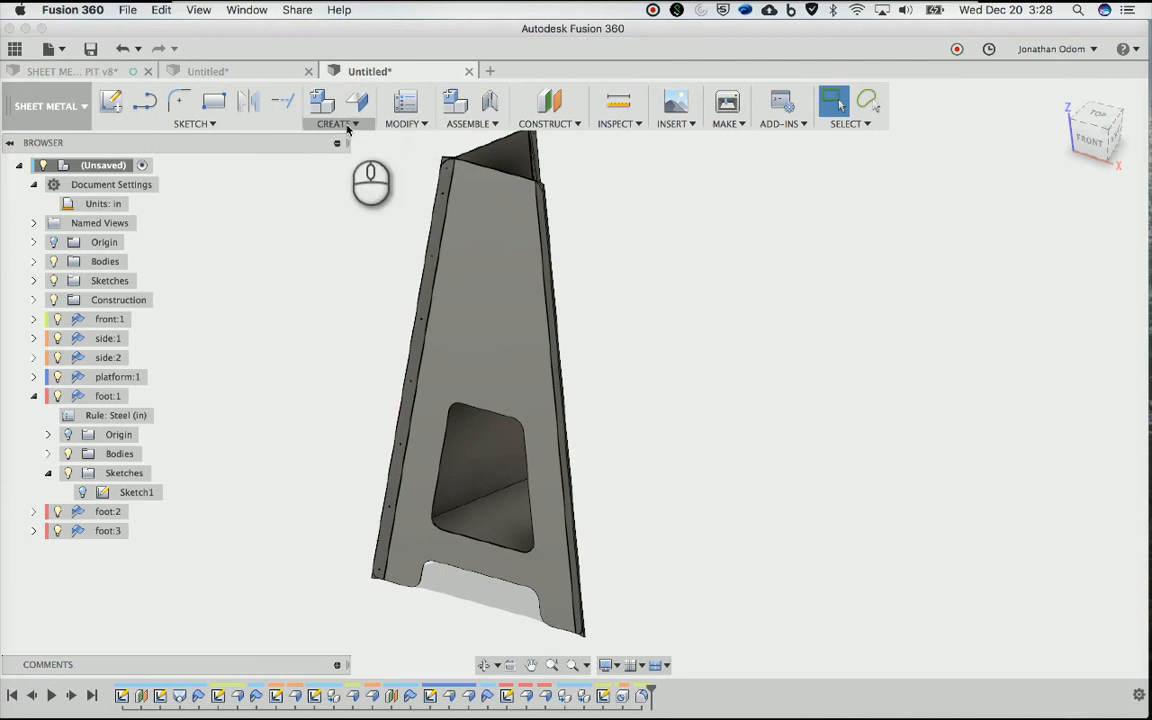
{"action": "left_click", "coordinate": [488, 123]}
{"action": "left_click", "coordinate": [420, 124]}
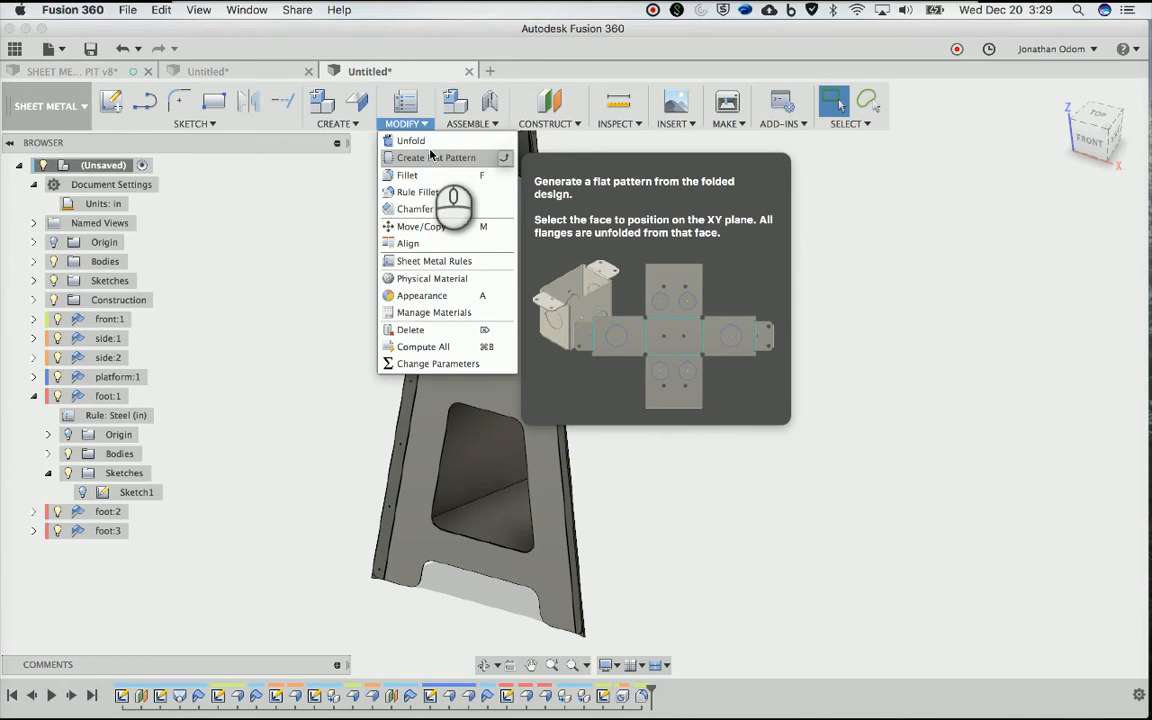
{"action": "left_click", "coordinate": [444, 158]}
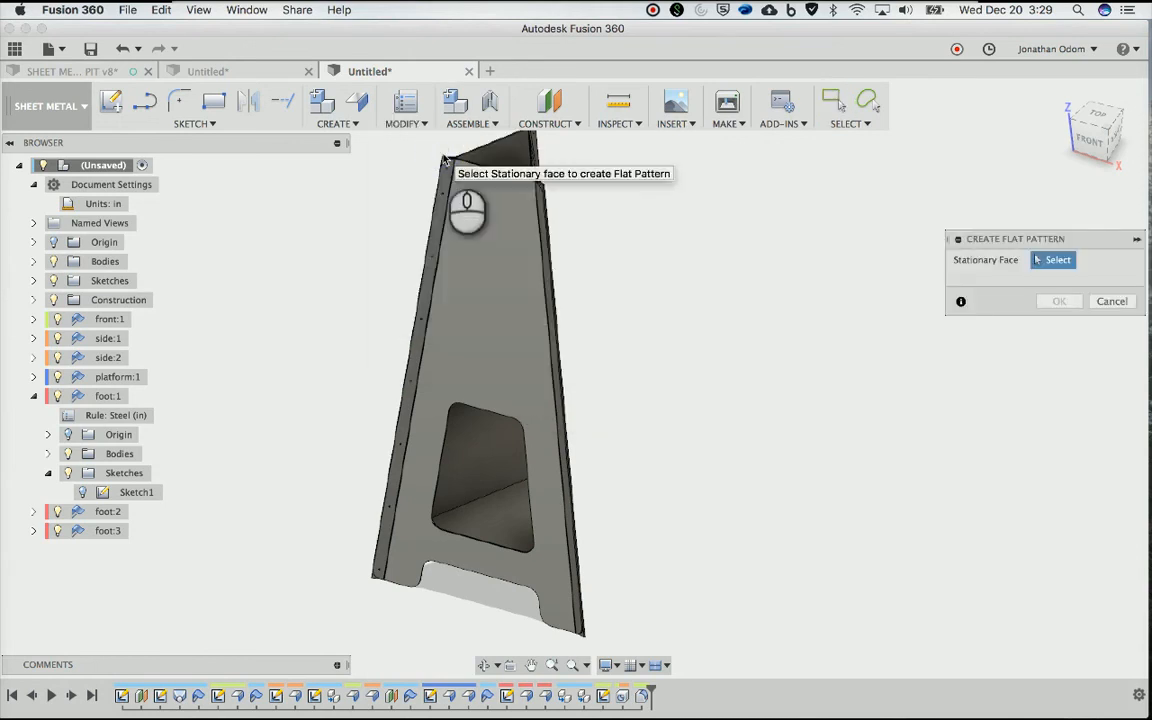
{"action": "left_click", "coordinate": [490, 252]}
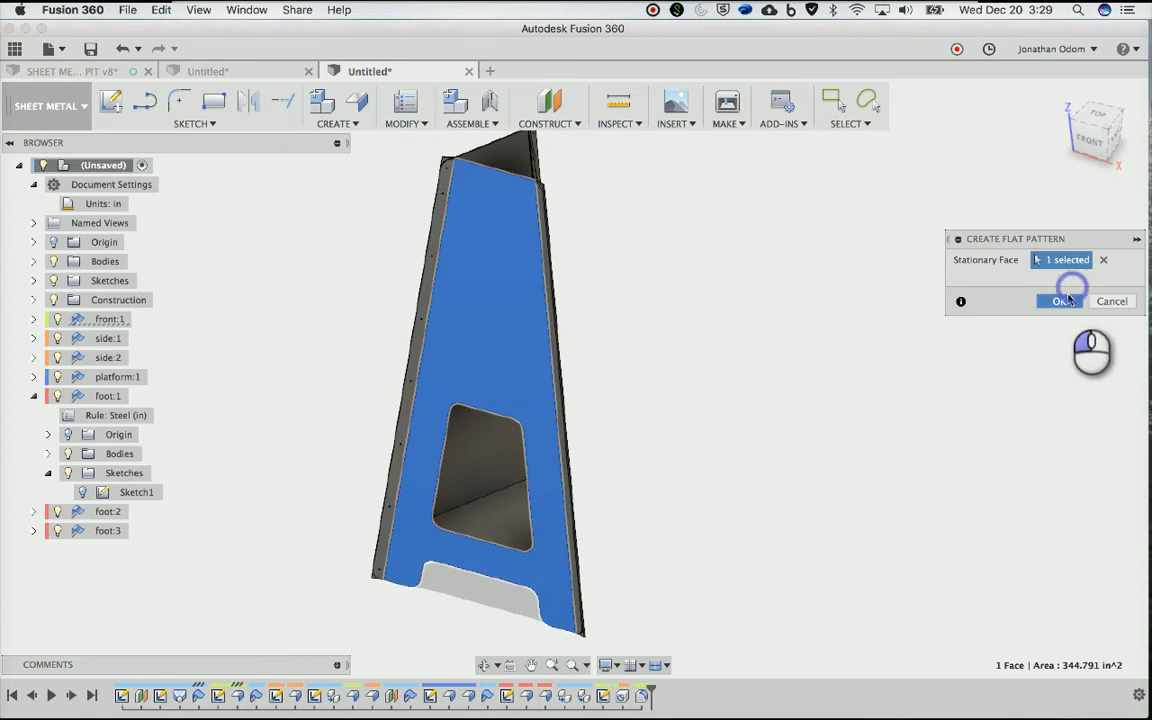
{"action": "key", "text": "Return"}
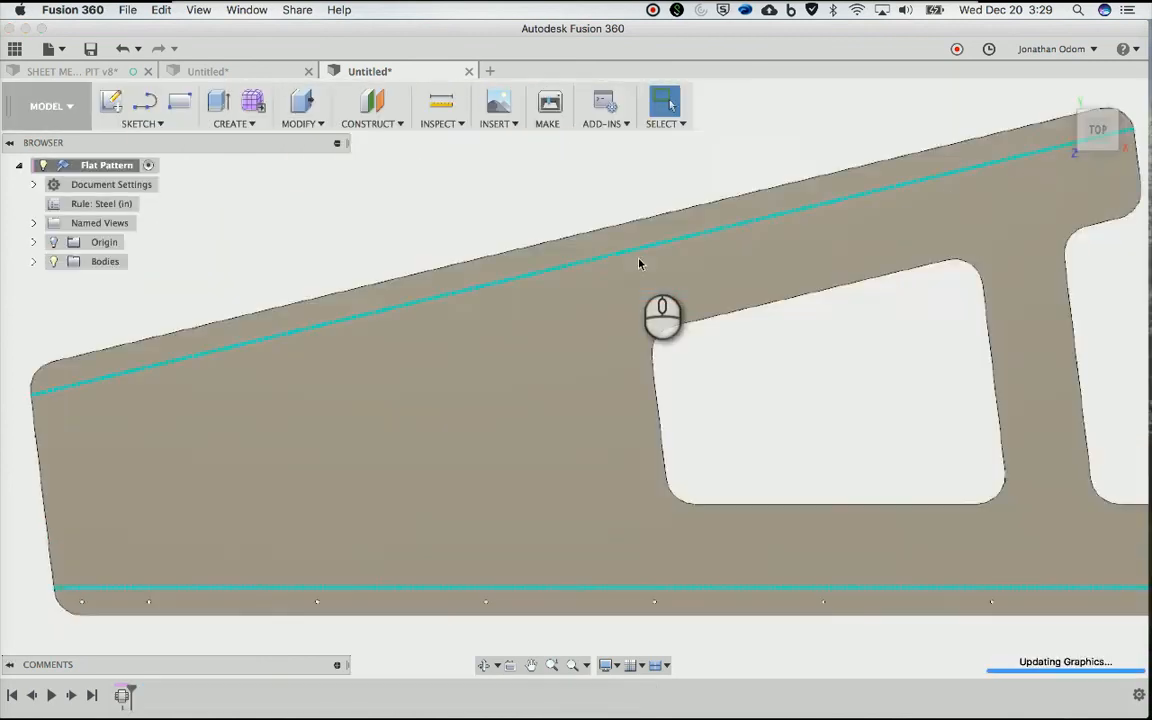
Examine the sheet edge and the bend lines near the rounded corners of the front's flat pattern
{"action": "scroll", "coordinate": [635, 264], "scroll_direction": "down", "scroll_amount": 2}
{"action": "scroll", "coordinate": [635, 264], "scroll_direction": "up", "scroll_amount": 2}
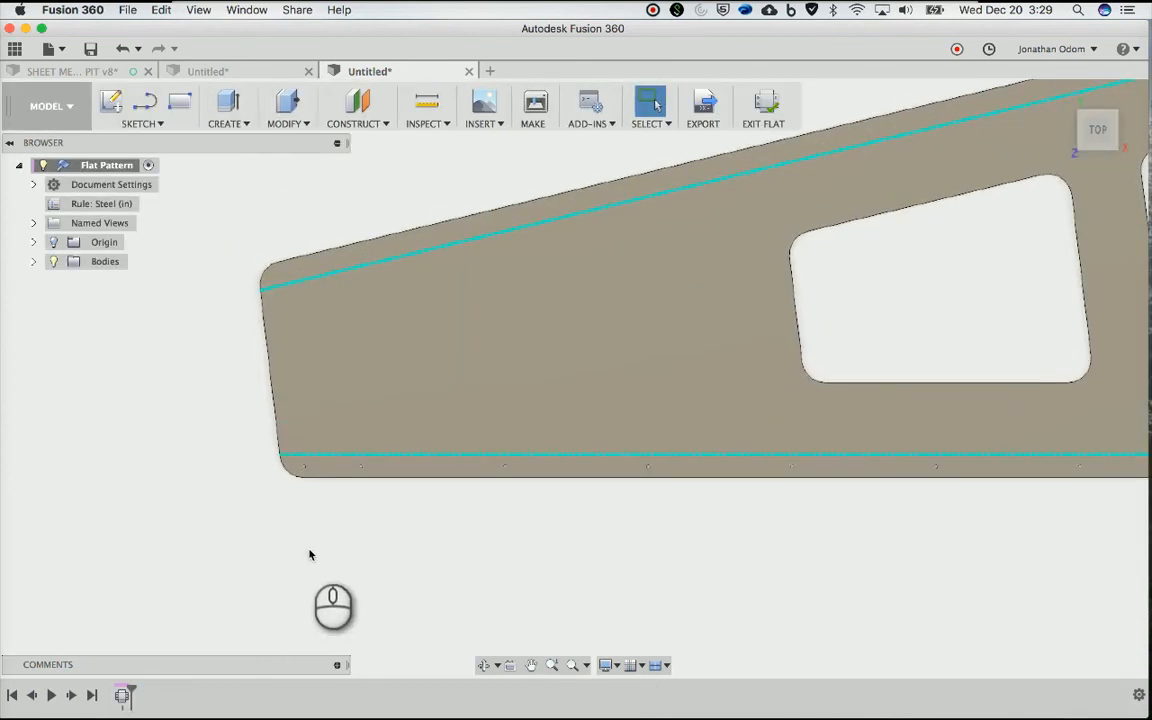
{"action": "scroll", "coordinate": [309, 554], "scroll_direction": "up", "scroll_amount": 4}
{"action": "scroll", "coordinate": [309, 554], "scroll_direction": "down", "scroll_amount": 5, "text": "shift"}
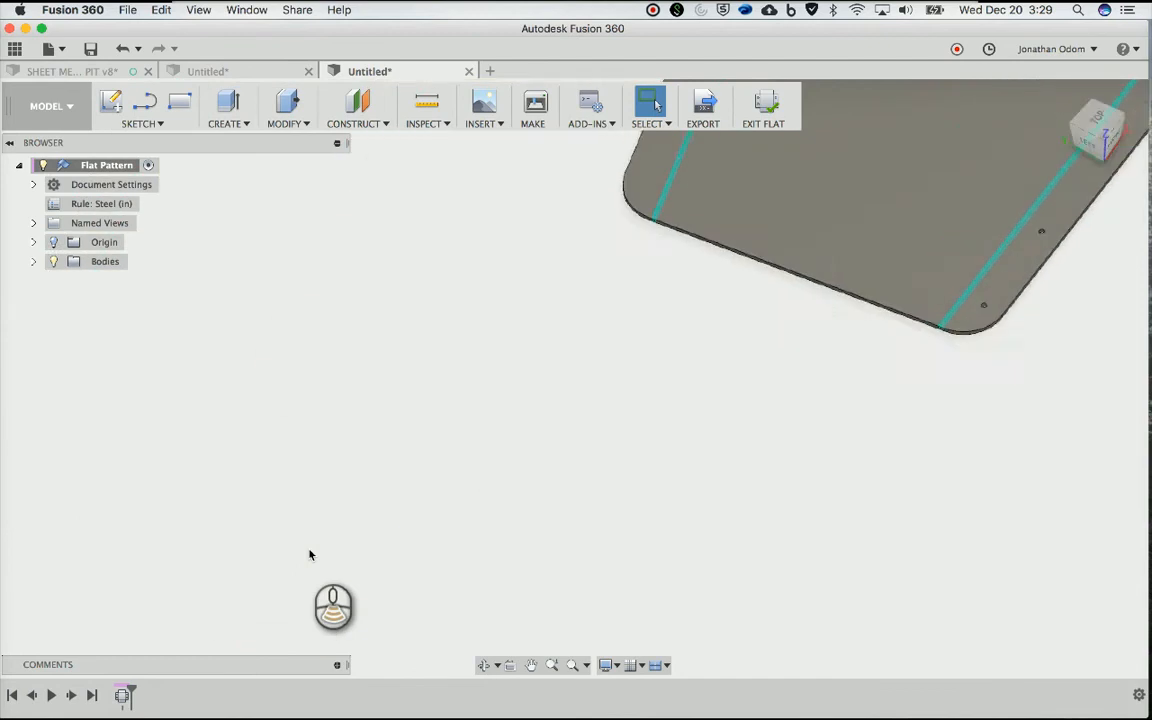
{"action": "scroll", "coordinate": [309, 554], "scroll_direction": "up", "scroll_amount": 2}
{"action": "scroll", "coordinate": [309, 554], "scroll_direction": "up", "scroll_amount": 5, "text": "shift"}
{"action": "scroll", "coordinate": [309, 554], "scroll_direction": "down", "scroll_amount": 5, "text": "shift"}
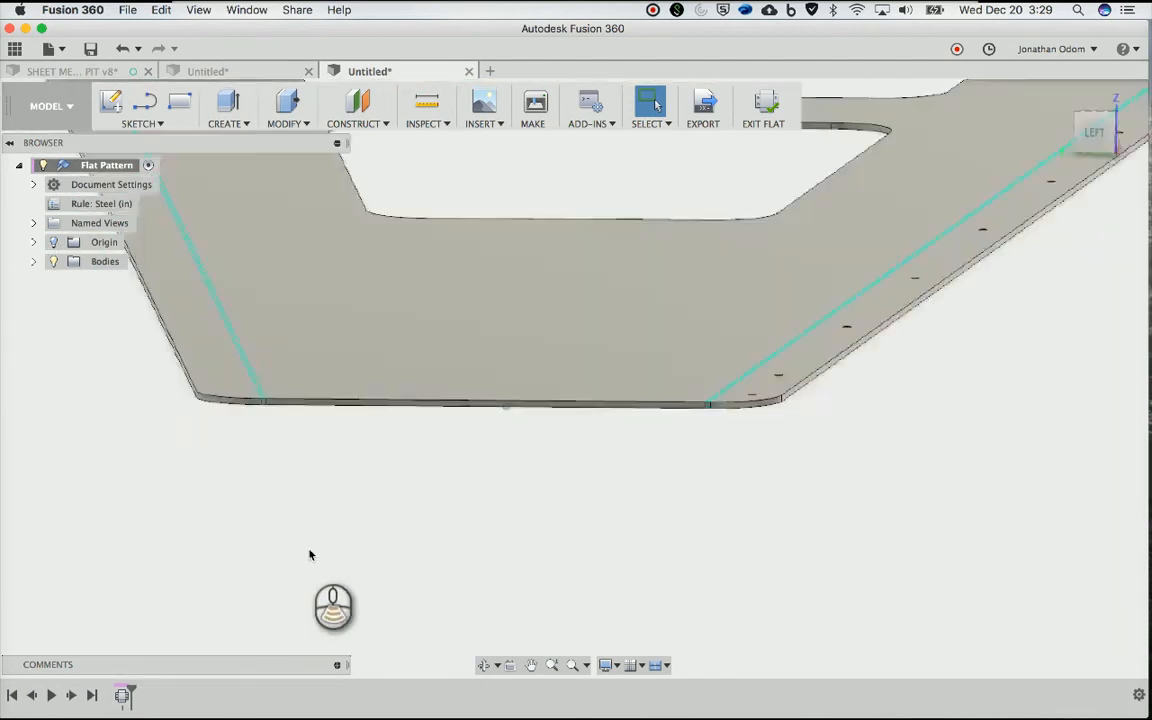
{"action": "scroll", "coordinate": [309, 554], "scroll_direction": "up", "scroll_amount": 3}
{"action": "scroll", "coordinate": [309, 554], "scroll_direction": "left", "scroll_amount": 4}
{"action": "scroll", "coordinate": [309, 554], "scroll_direction": "up", "scroll_amount": 4}
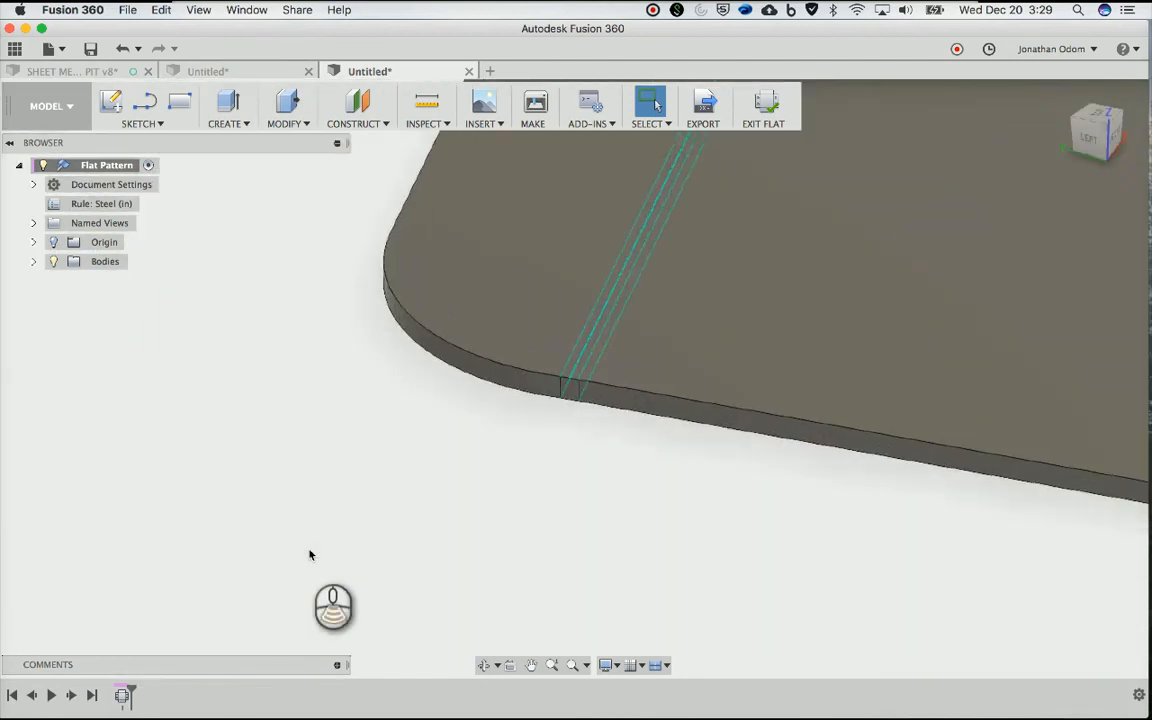
{"action": "scroll", "coordinate": [309, 554], "scroll_direction": "left", "scroll_amount": 4}
{"action": "scroll", "coordinate": [309, 554], "scroll_direction": "left", "scroll_amount": 4, "text": "shift"}
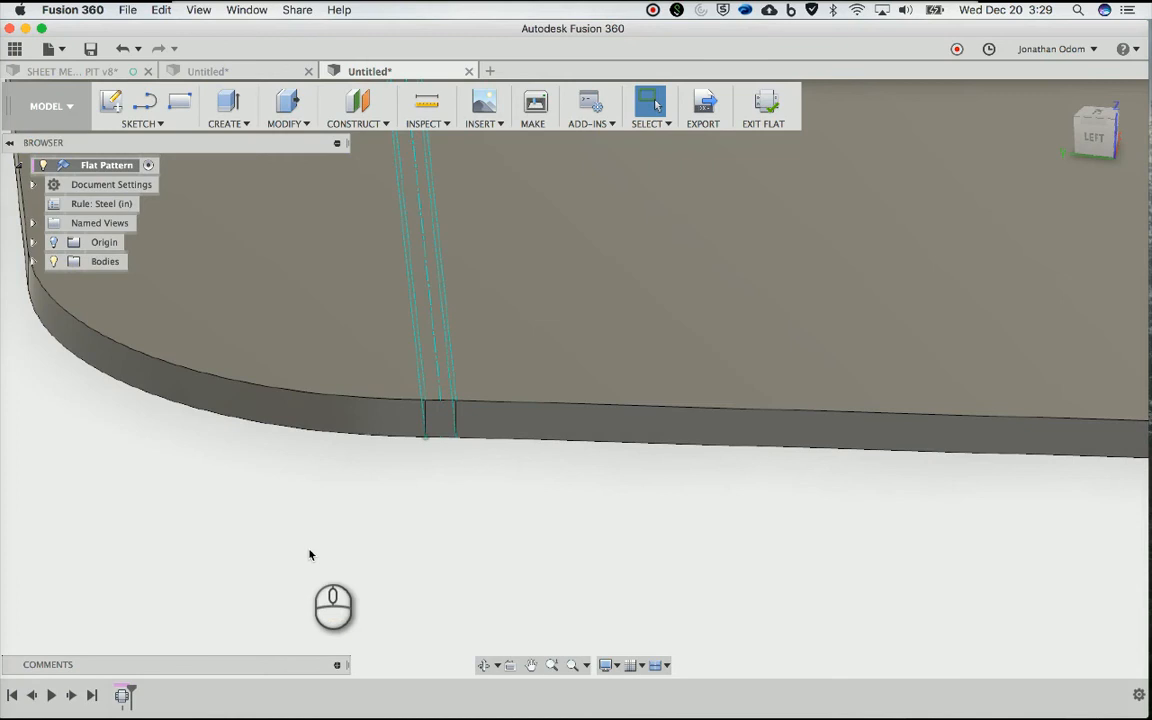
Select the center line of one flange bend and inspect where it meets the flat pattern's end edge
{"action": "left_click", "coordinate": [436, 367]}
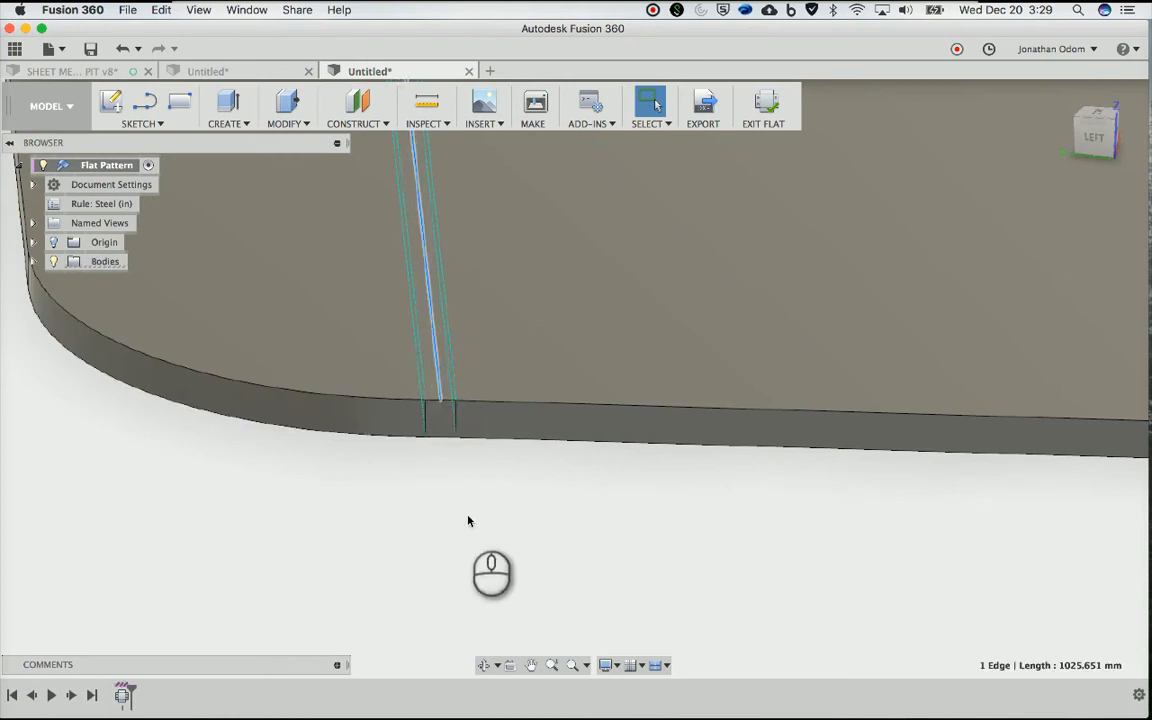
{"action": "scroll", "coordinate": [458, 516], "scroll_direction": "right", "scroll_amount": 5, "text": "shift"}
{"action": "scroll", "coordinate": [458, 516], "scroll_direction": "down", "scroll_amount": 3}
{"action": "scroll", "coordinate": [458, 516], "scroll_direction": "down", "scroll_amount": 3}
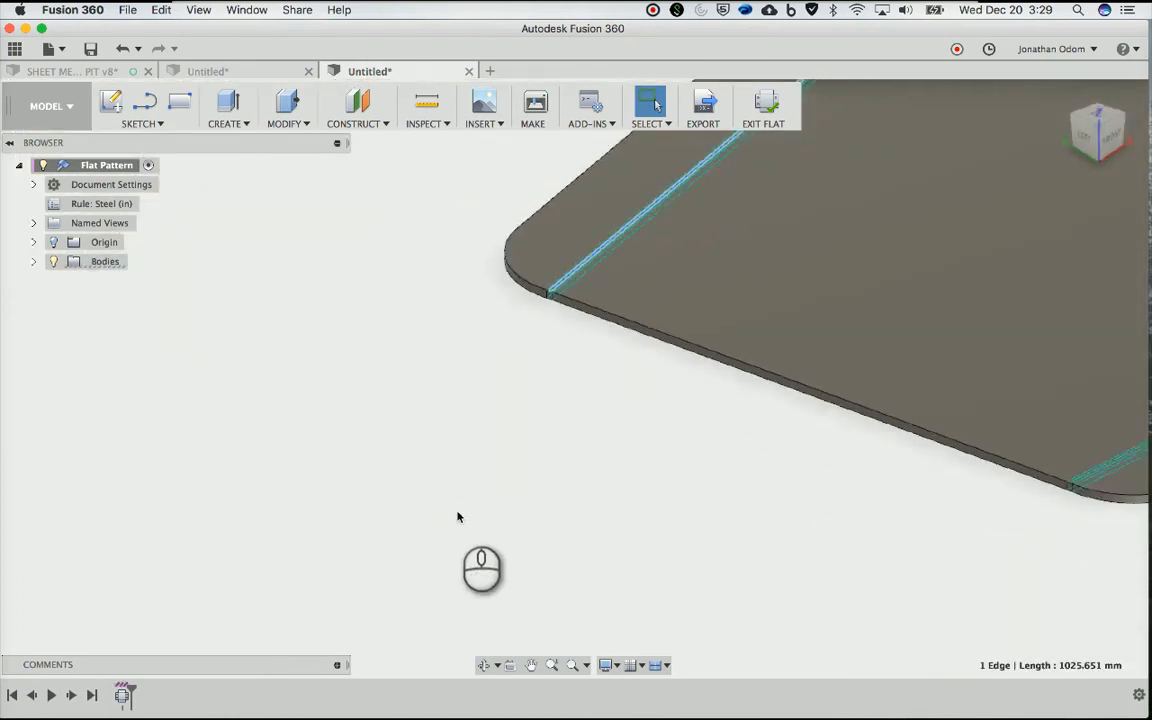
{"action": "scroll", "coordinate": [458, 516], "scroll_direction": "right", "scroll_amount": 5}
{"action": "scroll", "coordinate": [458, 516], "scroll_direction": "left", "scroll_amount": 1}
{"action": "scroll", "coordinate": [458, 516], "scroll_direction": "left", "scroll_amount": 4, "text": "shift"}
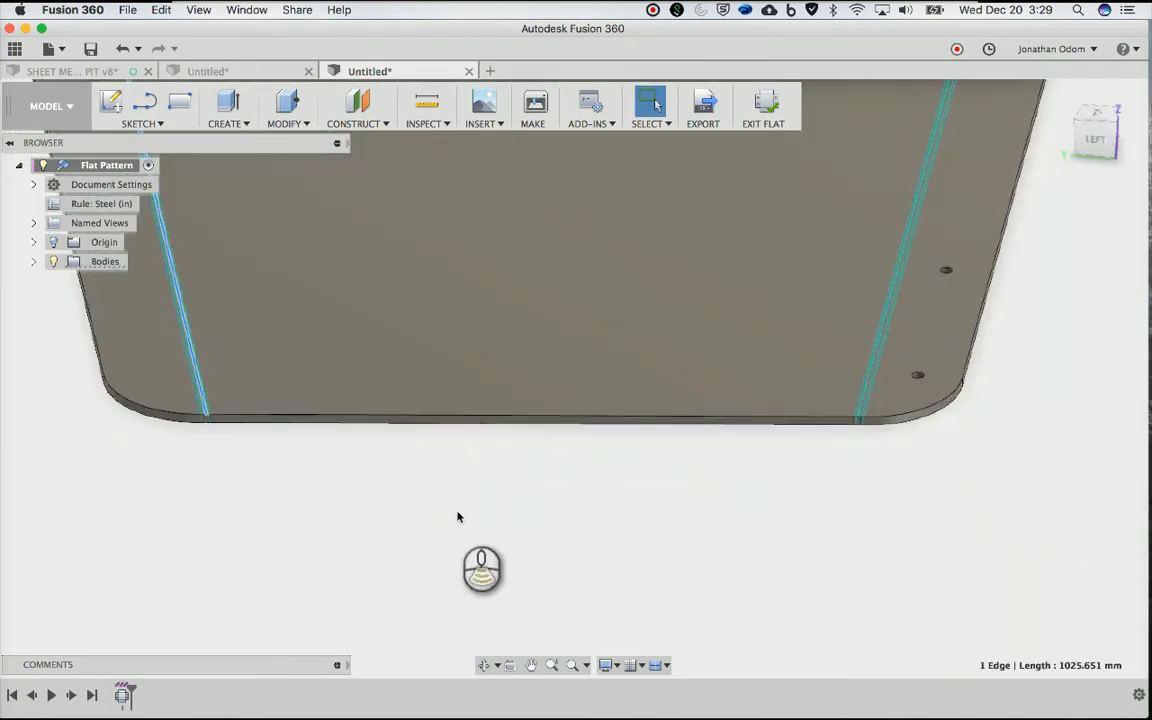
{"action": "scroll", "coordinate": [458, 516], "scroll_direction": "left", "scroll_amount": 5}
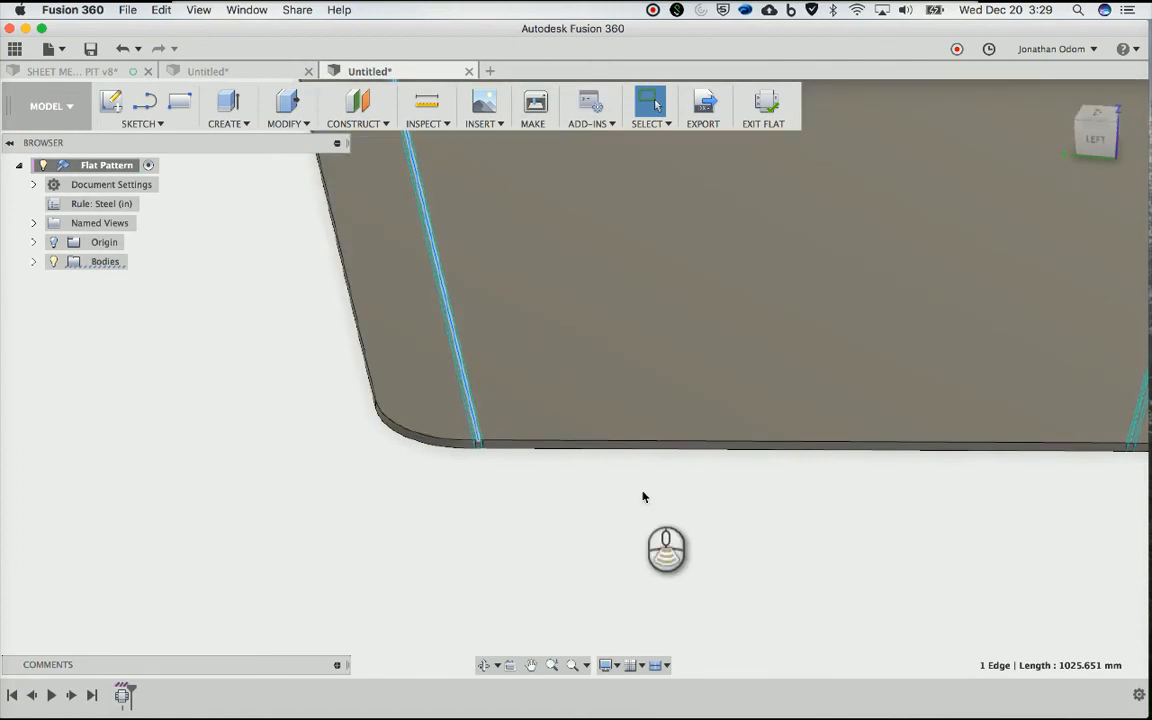
{"action": "scroll", "coordinate": [643, 497], "scroll_direction": "right", "scroll_amount": 3}
{"action": "scroll", "coordinate": [643, 497], "scroll_direction": "down", "scroll_amount": 3}
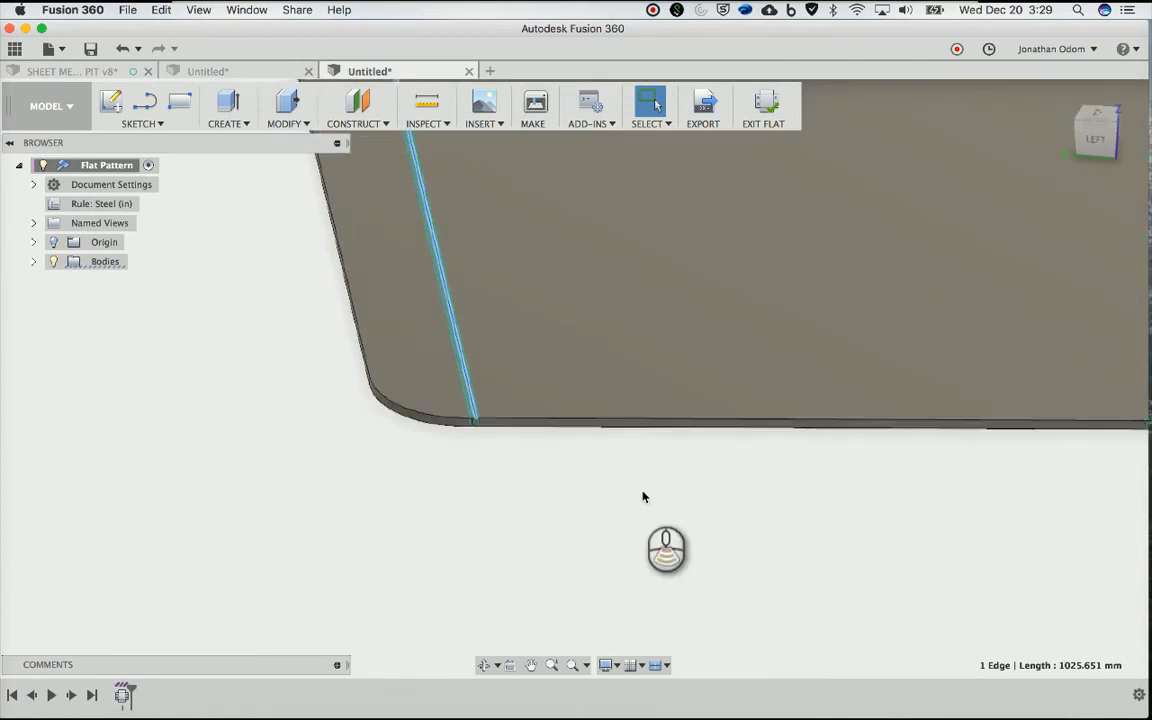
{"action": "scroll", "coordinate": [497, 400], "scroll_direction": "up", "scroll_amount": 3}
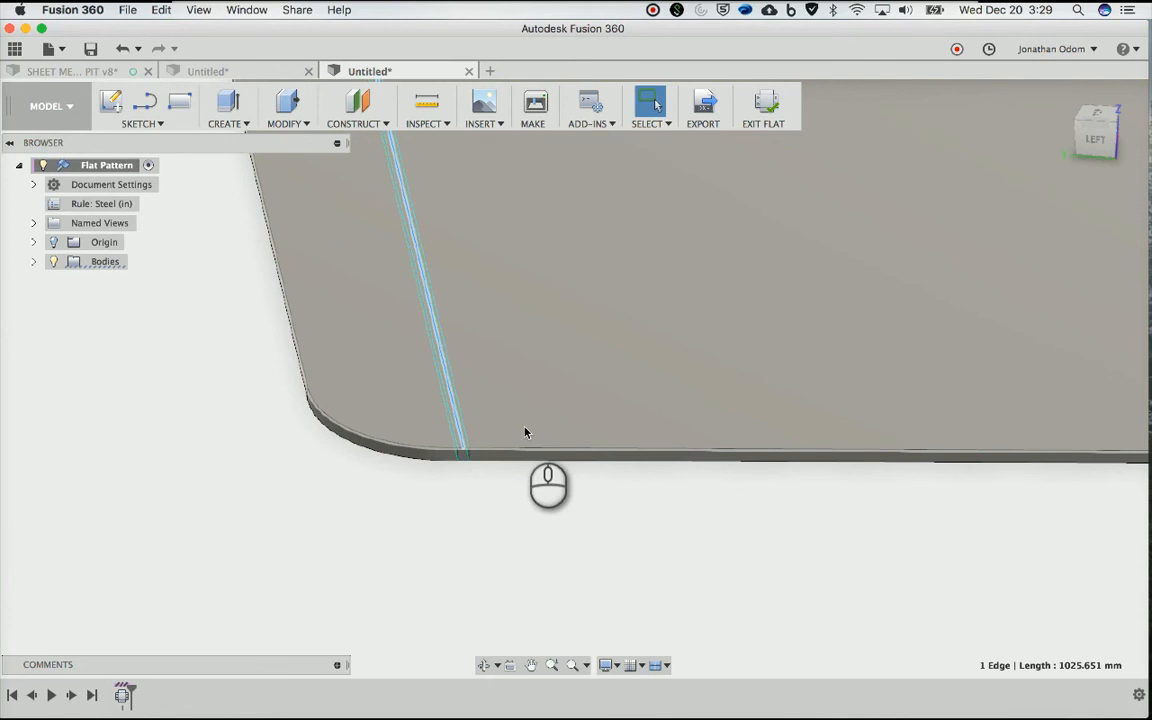
Select the flat pattern's large face, view the whole unfolded panel, and clear the selection
{"action": "left_click", "coordinate": [525, 432]}
{"action": "middle_click_drag", "start_coordinate": [525, 432], "coordinate": [940, 504], "text": "shift"}
{"action": "scroll", "coordinate": [940, 504], "scroll_direction": "down", "scroll_amount": 5}
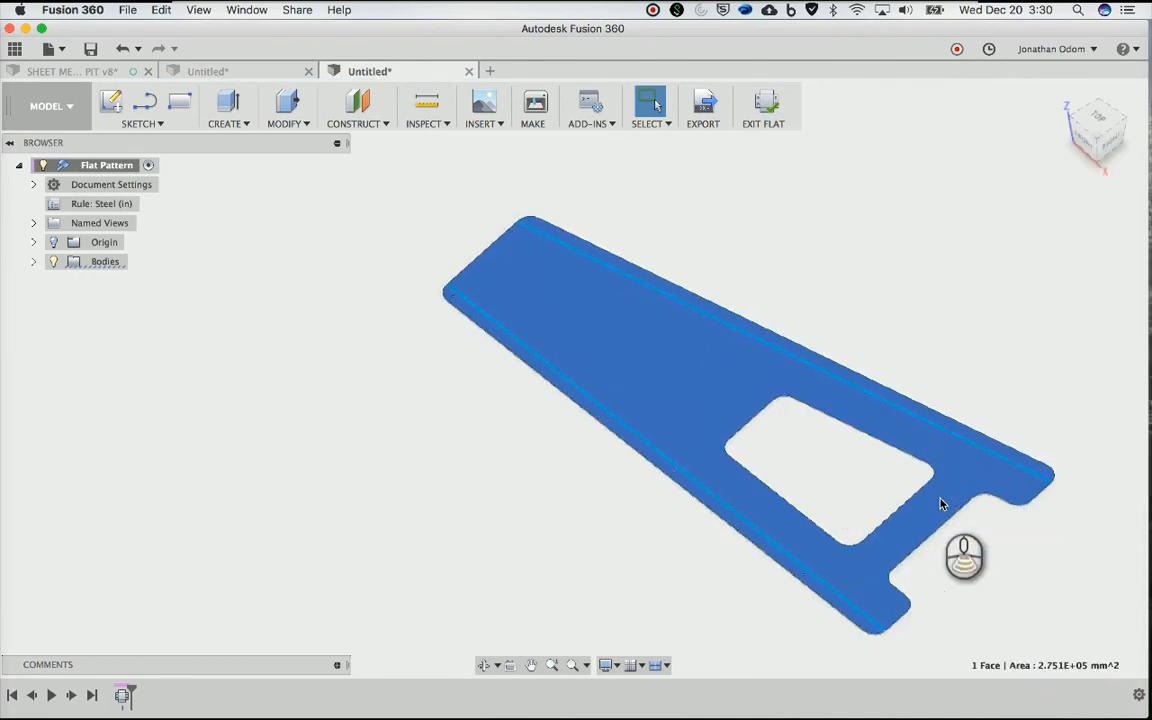
{"action": "left_click", "coordinate": [897, 213]}
{"action": "scroll", "coordinate": [808, 213], "scroll_direction": "up", "scroll_amount": 3}
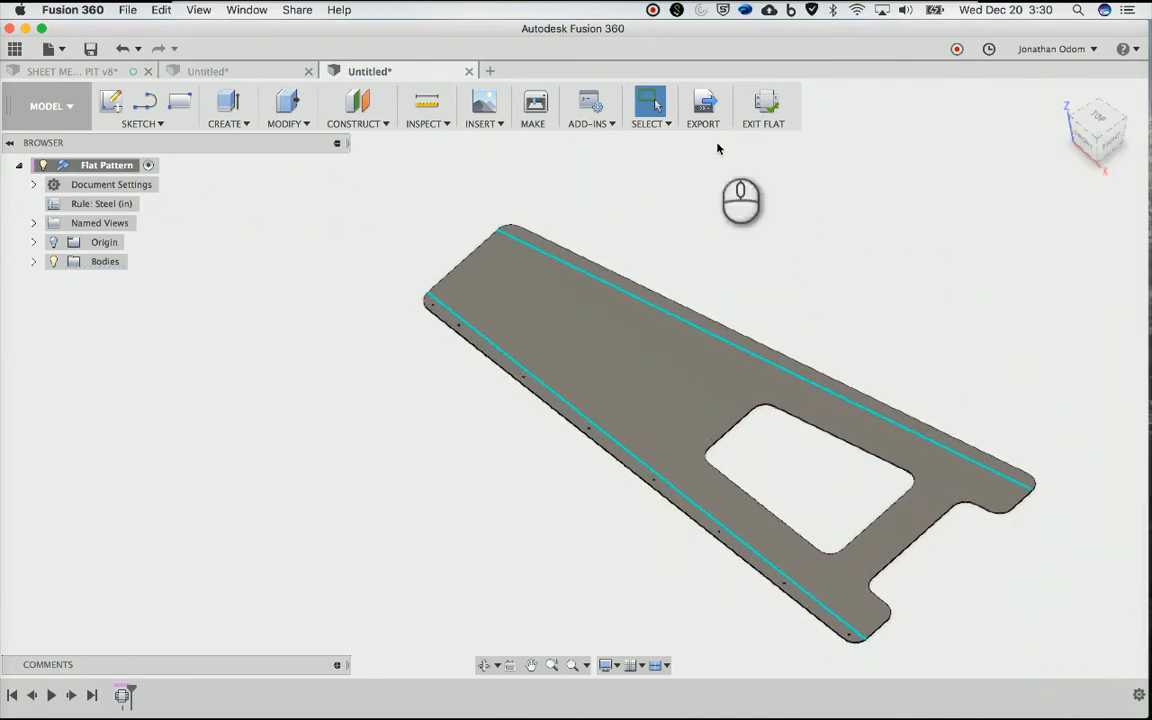
Try a DXF export of the front's flat pattern with splines converted to polylines, and cancel at the save location
{"action": "left_click", "coordinate": [705, 104]}
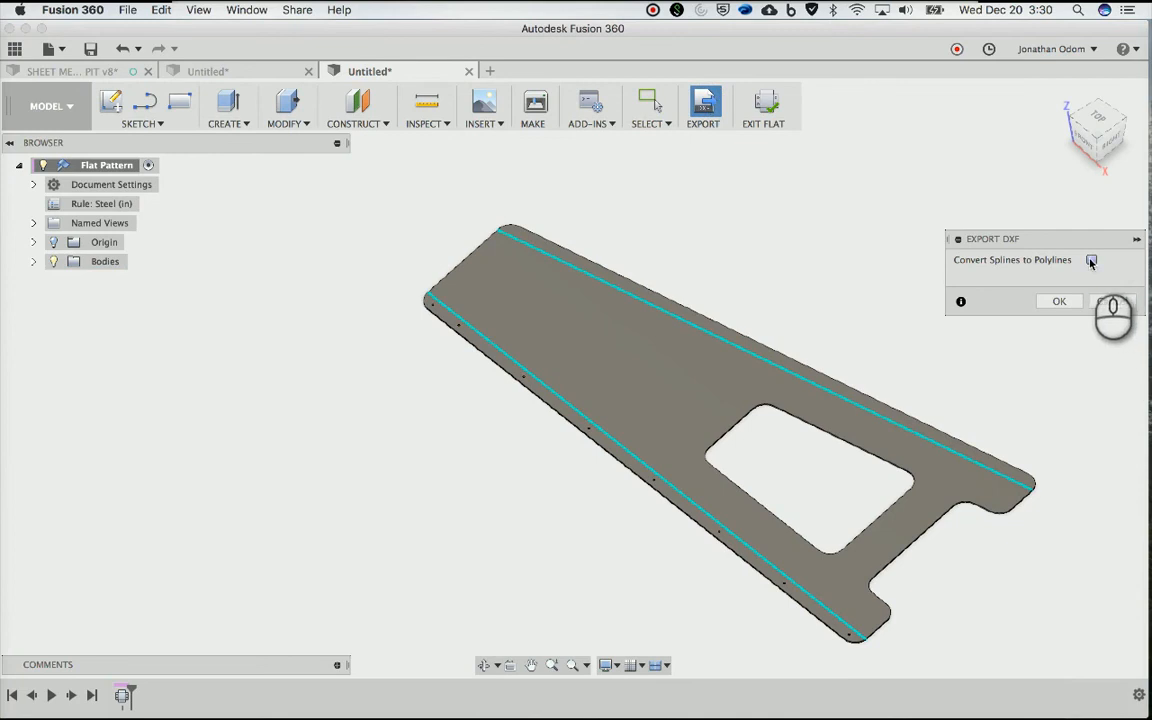
{"action": "left_click", "coordinate": [1092, 260]}
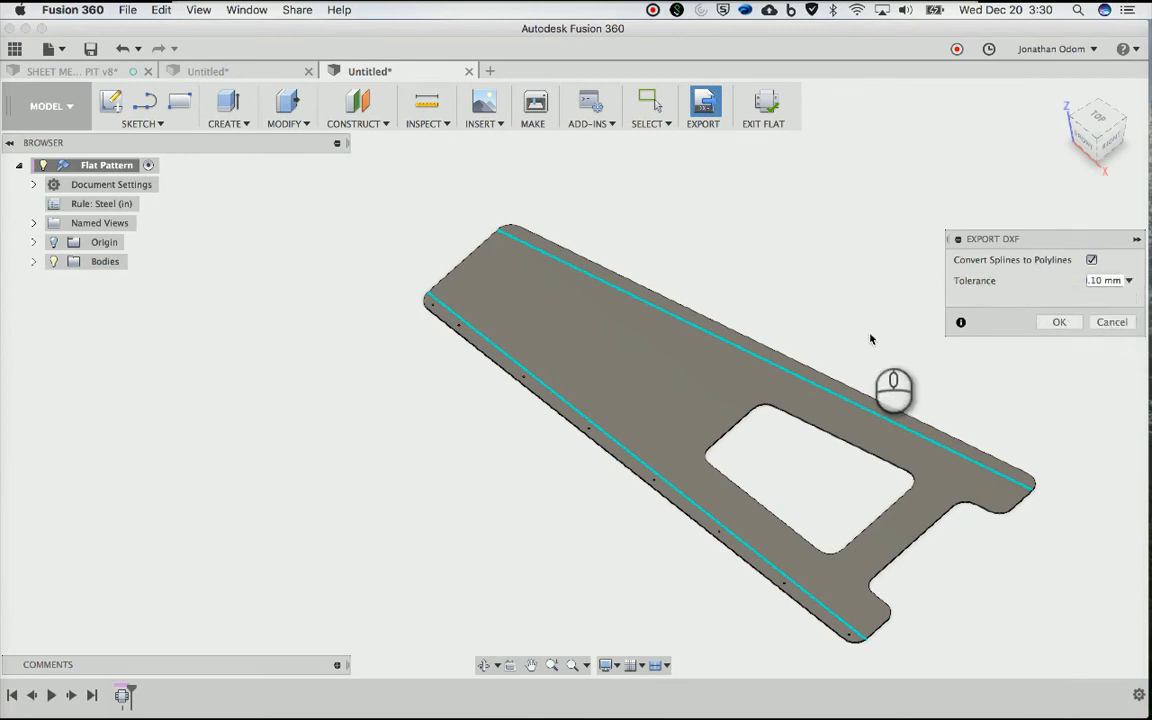
{"action": "left_click", "coordinate": [1060, 322]}
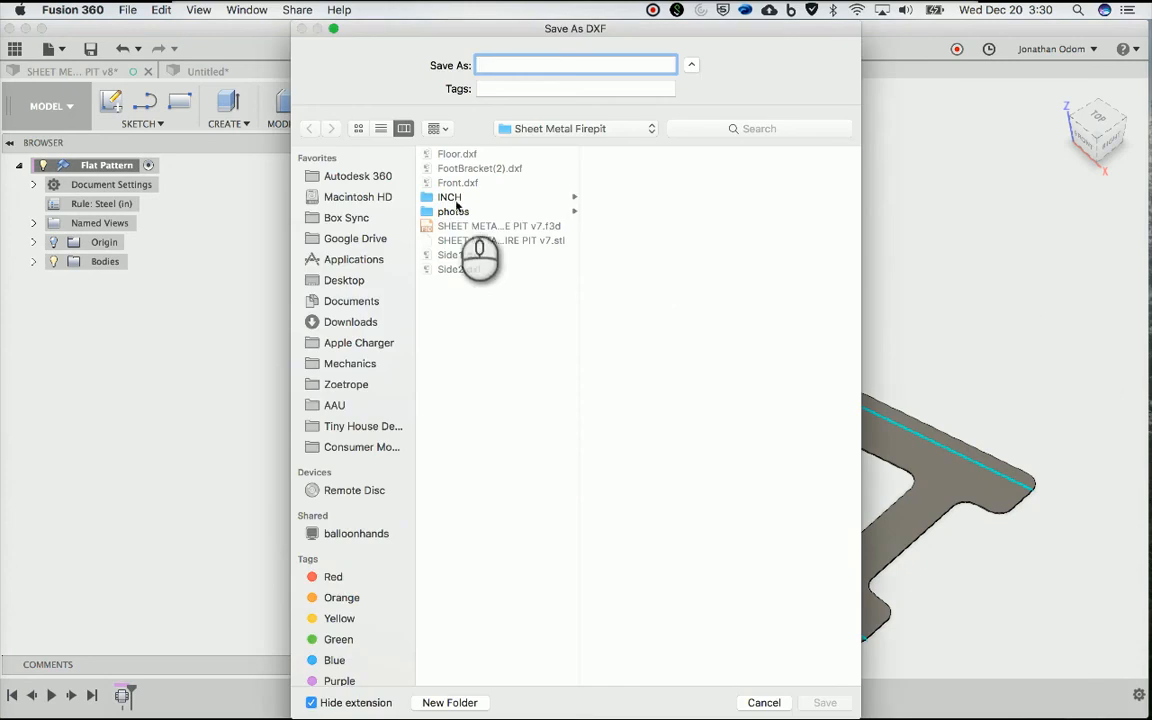
{"action": "left_click", "coordinate": [764, 703]}
Check the bend lines at the narrow end of the front's flat pattern and return to the folded model
{"action": "scroll", "coordinate": [497, 237], "scroll_direction": "up", "scroll_amount": 6}
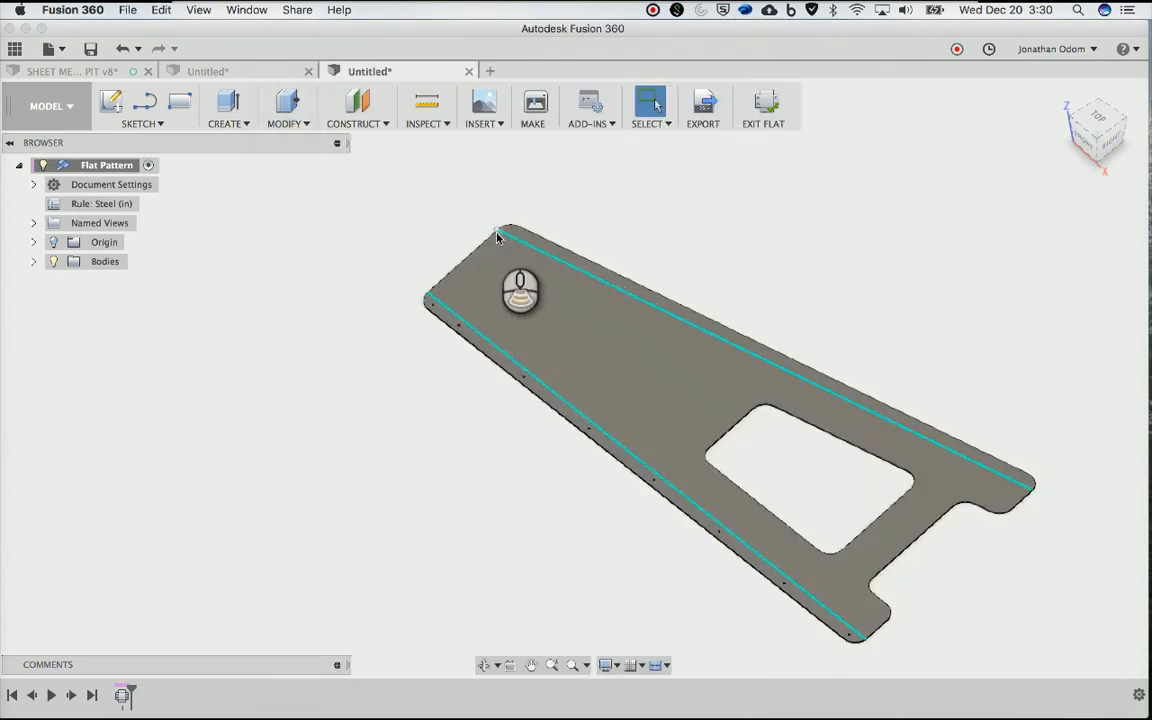
{"action": "scroll", "coordinate": [329, 180], "scroll_direction": "up", "scroll_amount": 4}
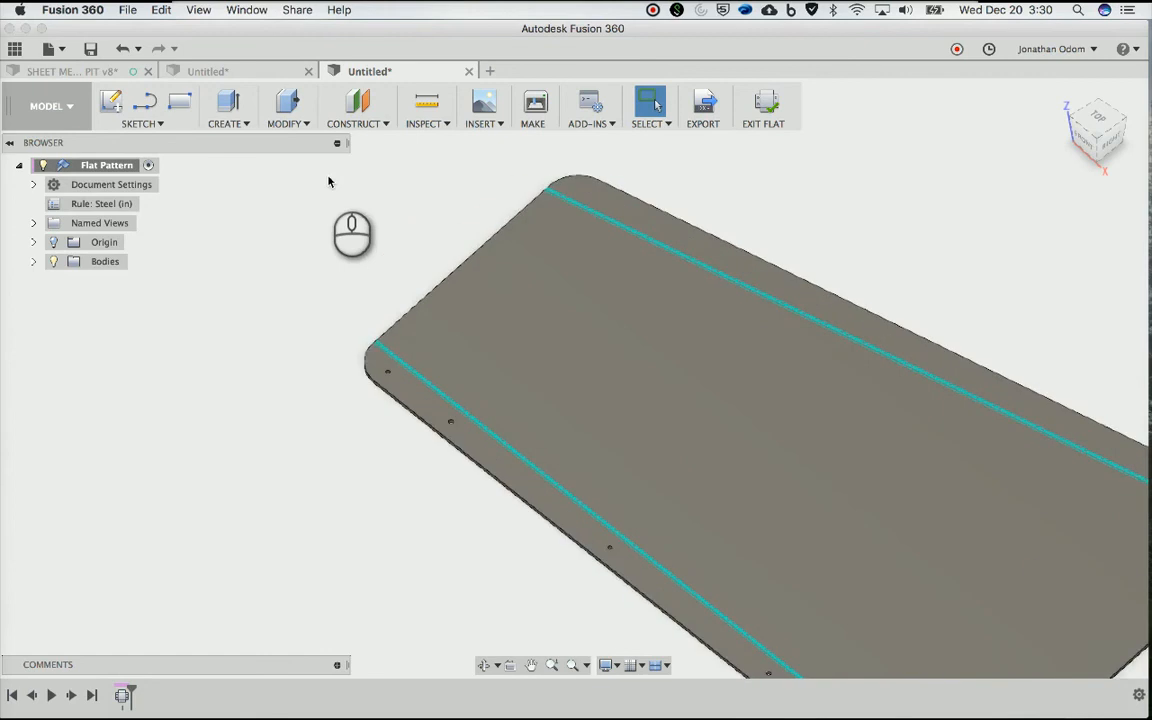
{"action": "scroll", "coordinate": [429, 432], "scroll_direction": "up", "scroll_amount": 4}
{"action": "scroll", "coordinate": [427, 398], "scroll_direction": "down", "scroll_amount": 2}
{"action": "scroll", "coordinate": [422, 226], "scroll_direction": "down", "scroll_amount": 6}
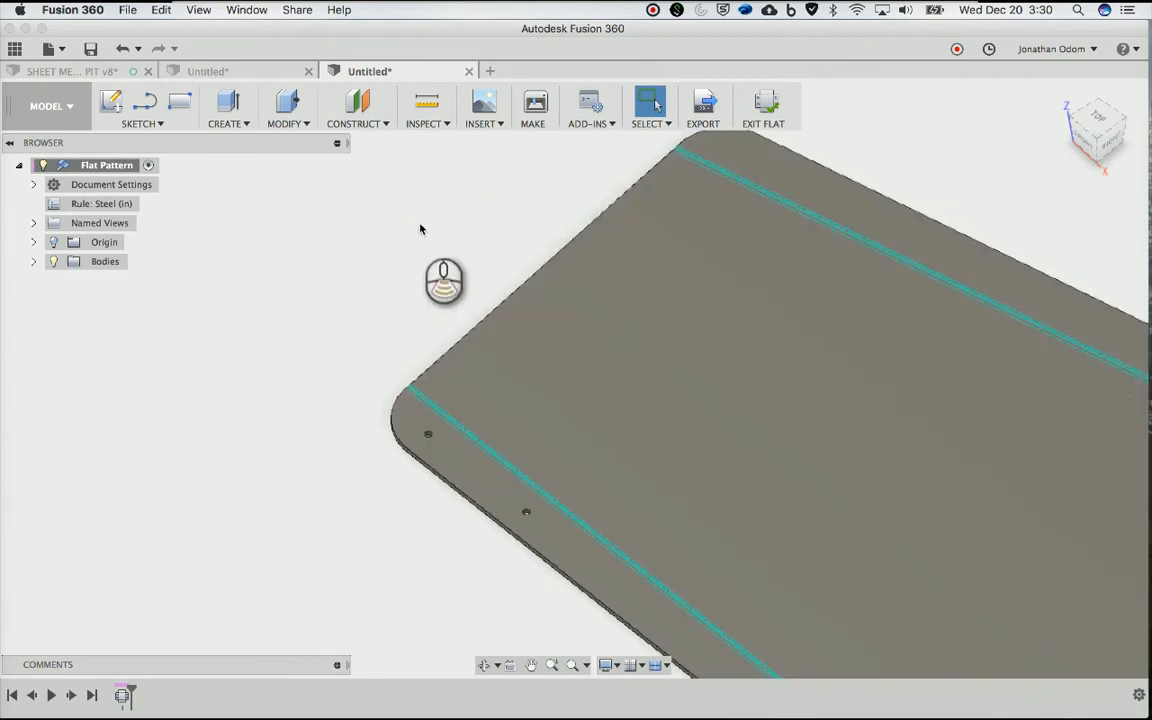
{"action": "scroll", "coordinate": [463, 174], "scroll_direction": "down", "scroll_amount": 3}
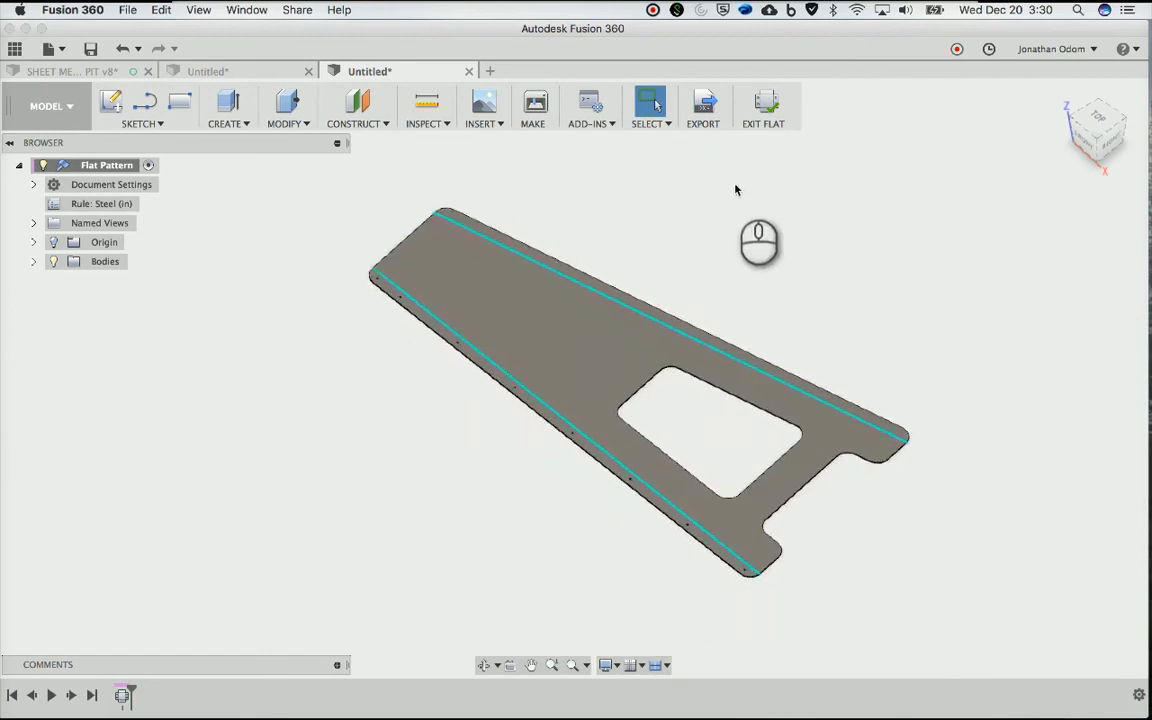
{"action": "left_click", "coordinate": [763, 104]}
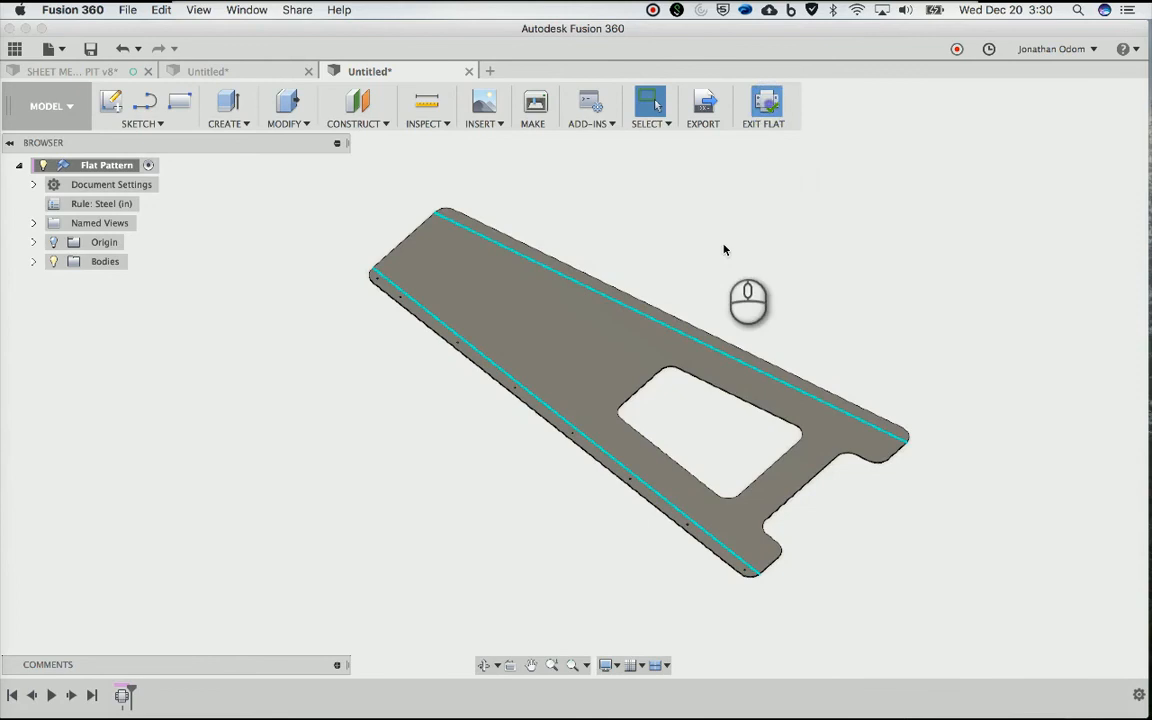
Collapse the foot:1 component in the model tree
{"action": "scroll", "coordinate": [571, 441], "scroll_direction": "down", "scroll_amount": 3}
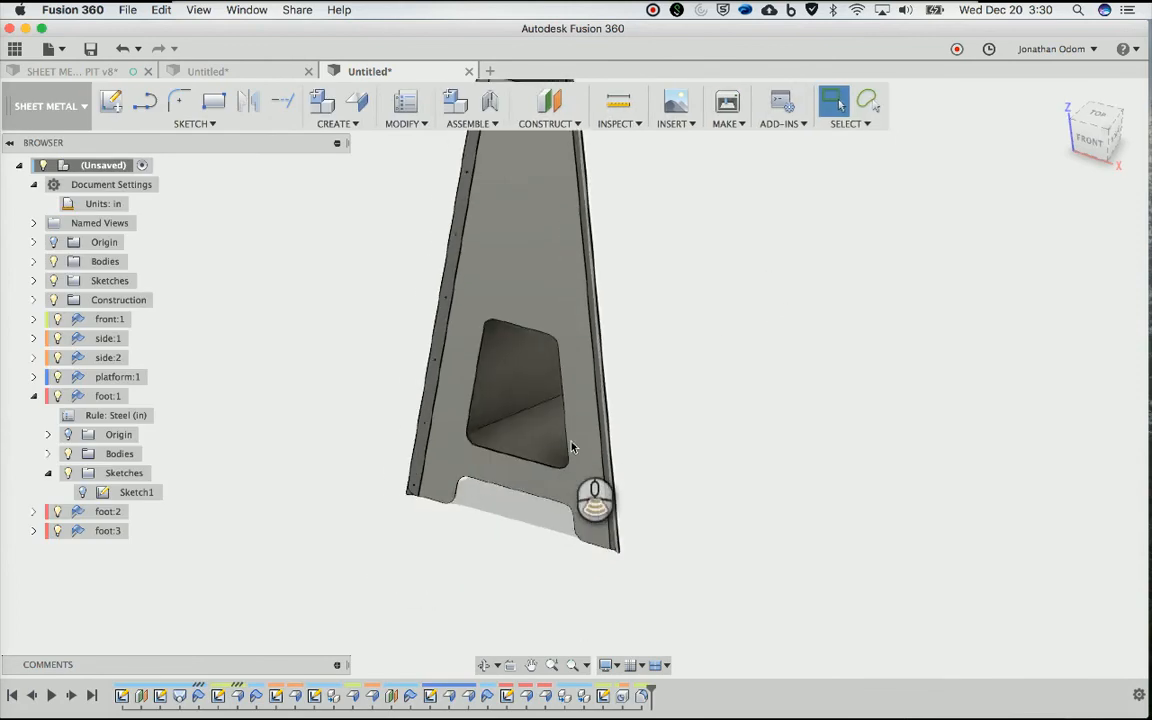
{"action": "scroll", "coordinate": [571, 441], "scroll_direction": "up", "scroll_amount": 3}
{"action": "scroll", "coordinate": [571, 441], "scroll_direction": "down", "scroll_amount": 2}
{"action": "scroll", "coordinate": [571, 447], "scroll_direction": "up", "scroll_amount": 4}
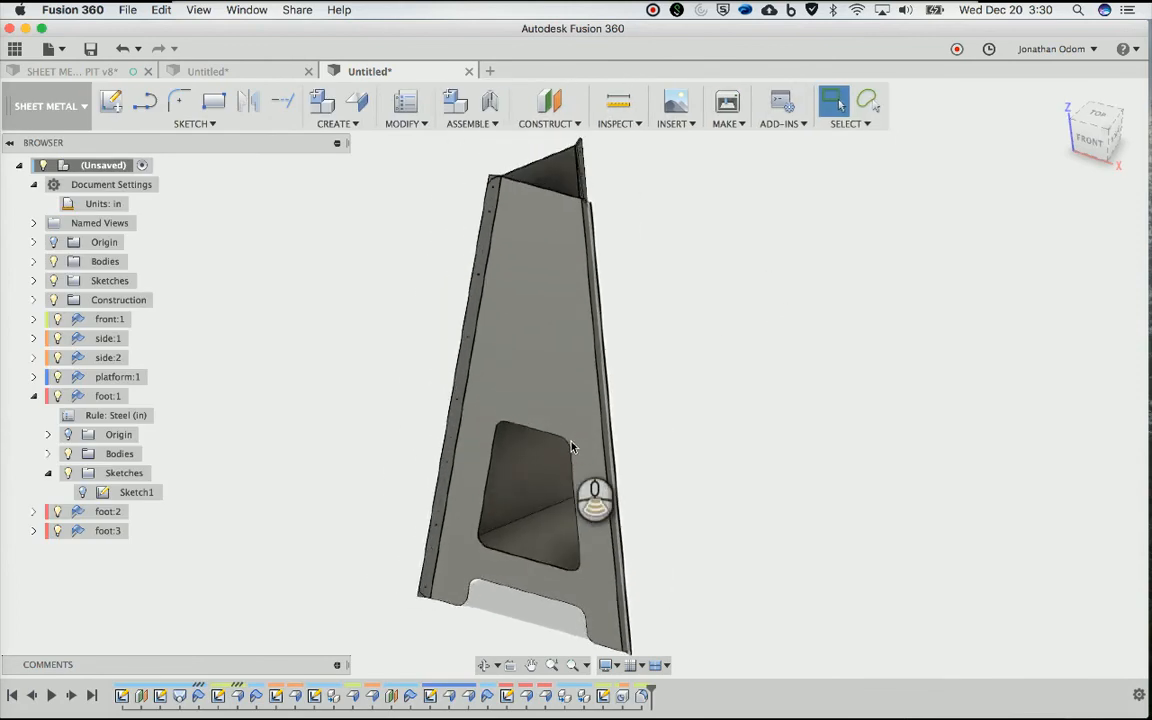
{"action": "left_click", "coordinate": [31, 396]}
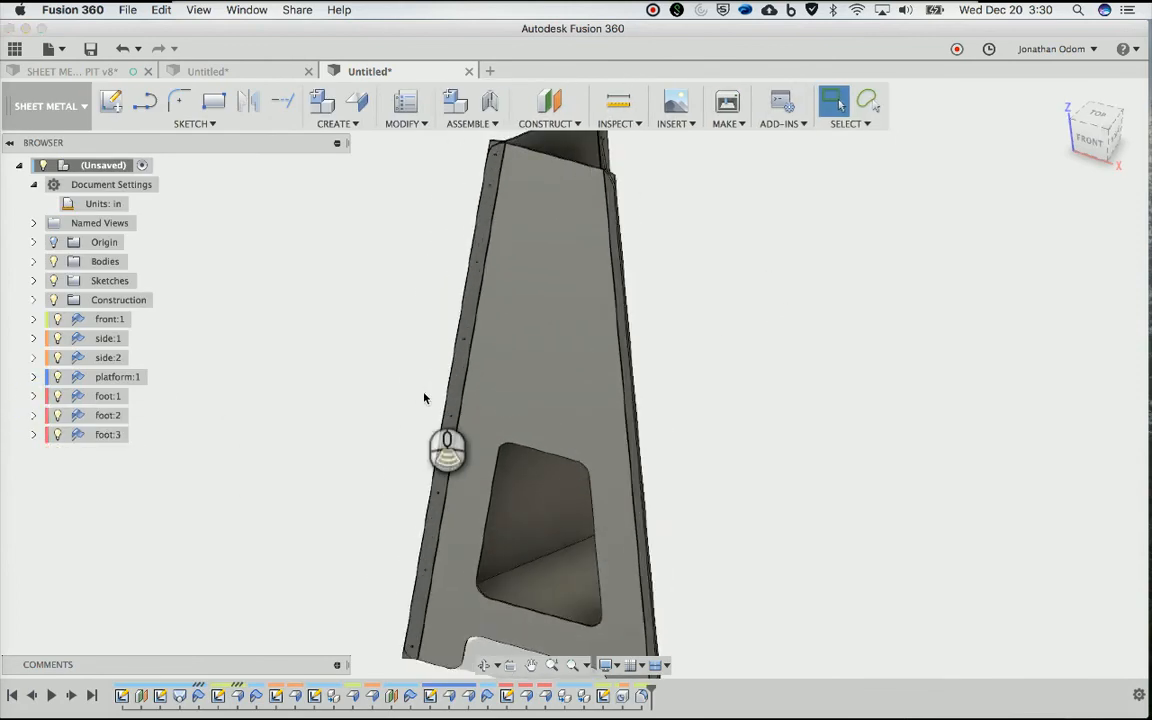
{"action": "scroll", "coordinate": [424, 398], "scroll_direction": "down", "scroll_amount": 3}
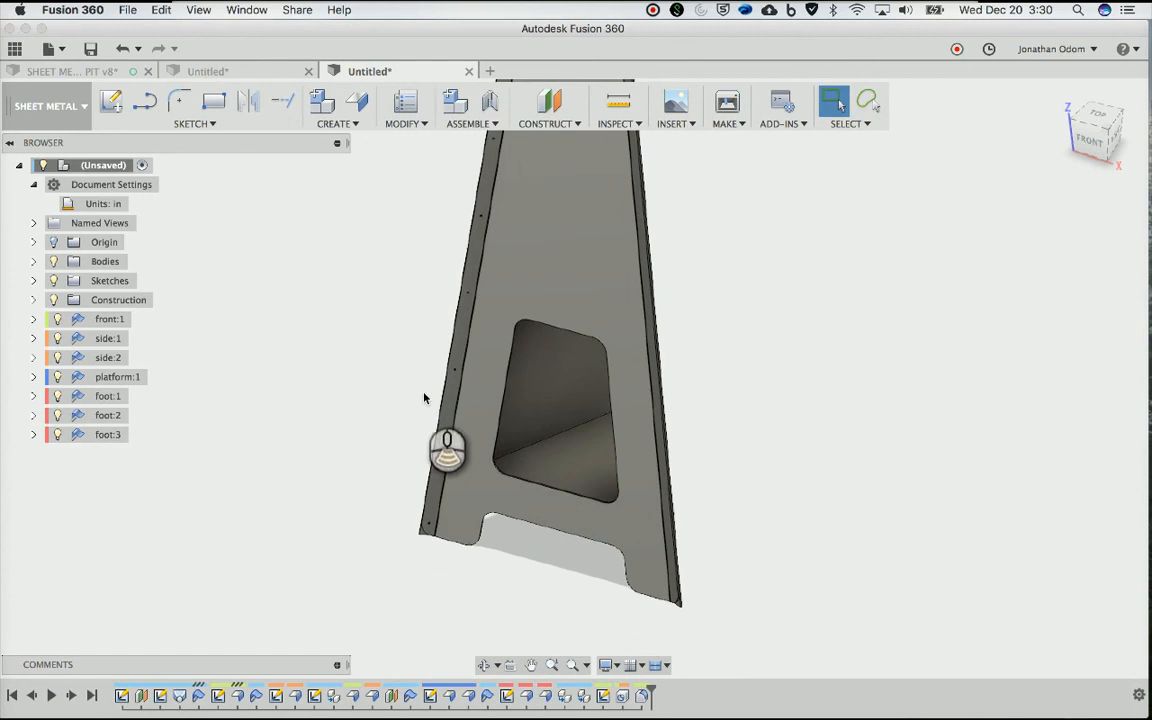
{"action": "left_click", "coordinate": [336, 123]}
{"action": "left_click", "coordinate": [400, 124]}
{"action": "left_click", "coordinate": [412, 140]}
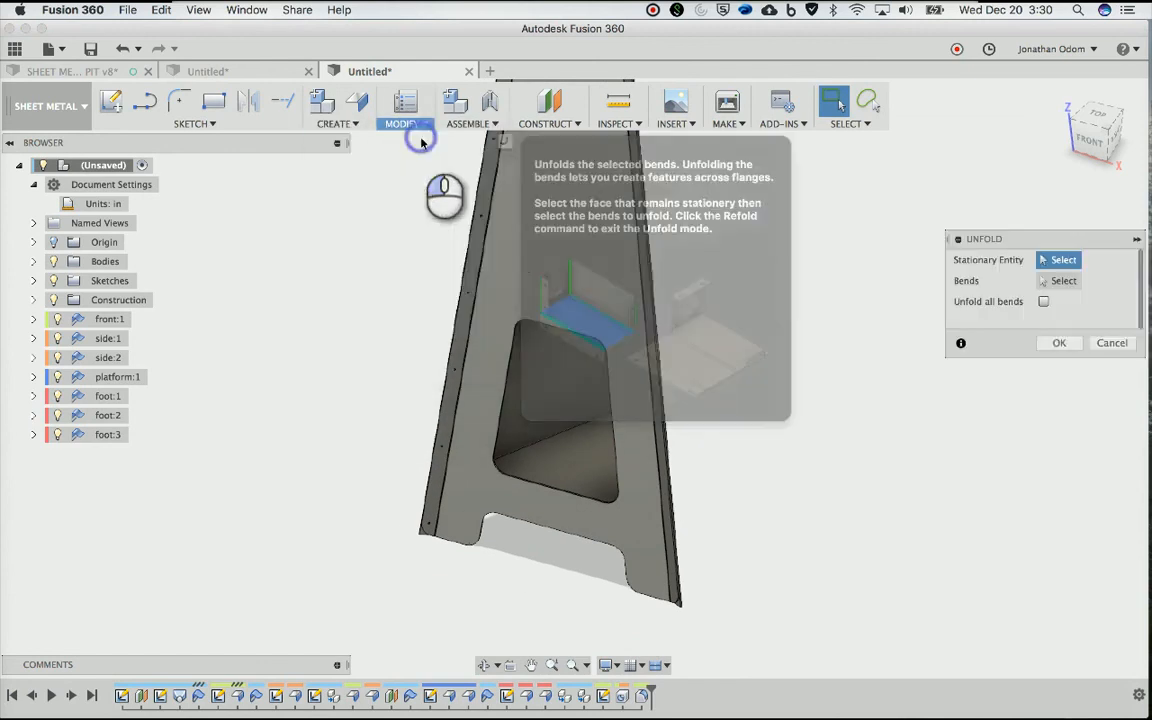
{"action": "scroll", "coordinate": [394, 397], "scroll_direction": "down", "scroll_amount": 3, "text": "shift"}
{"action": "scroll", "coordinate": [394, 397], "scroll_direction": "up", "scroll_amount": 5}
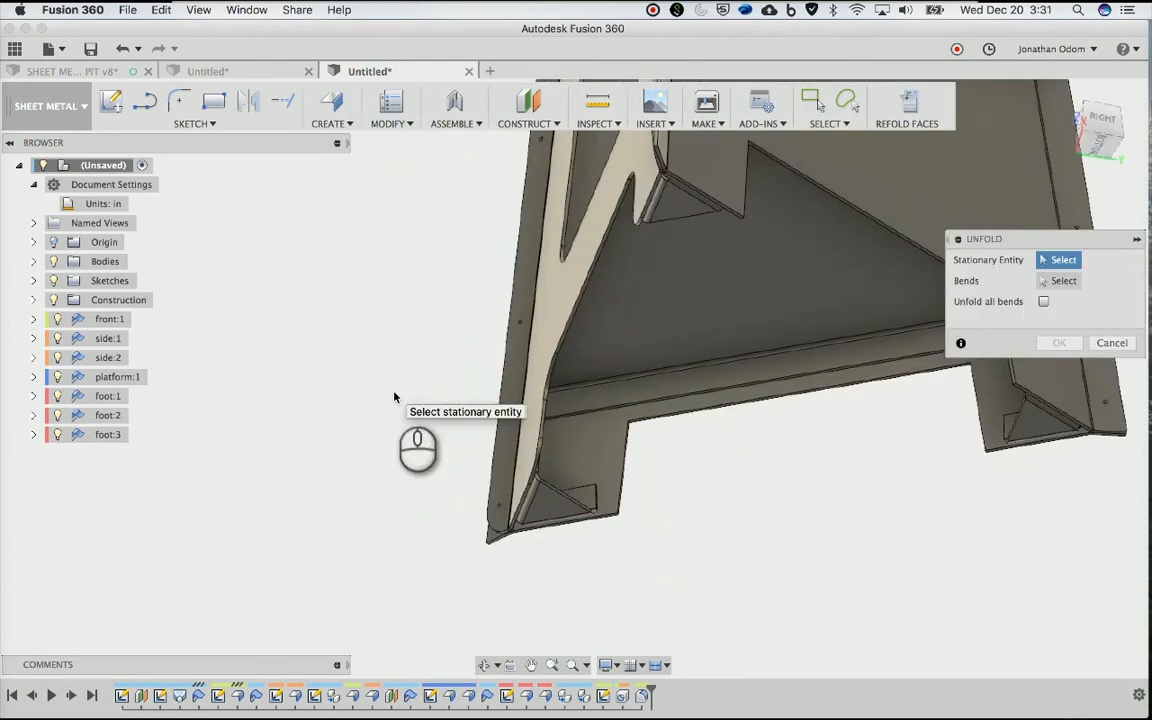
{"action": "scroll", "coordinate": [394, 397], "scroll_direction": "down", "scroll_amount": 3}
{"action": "left_click", "coordinate": [548, 394]}
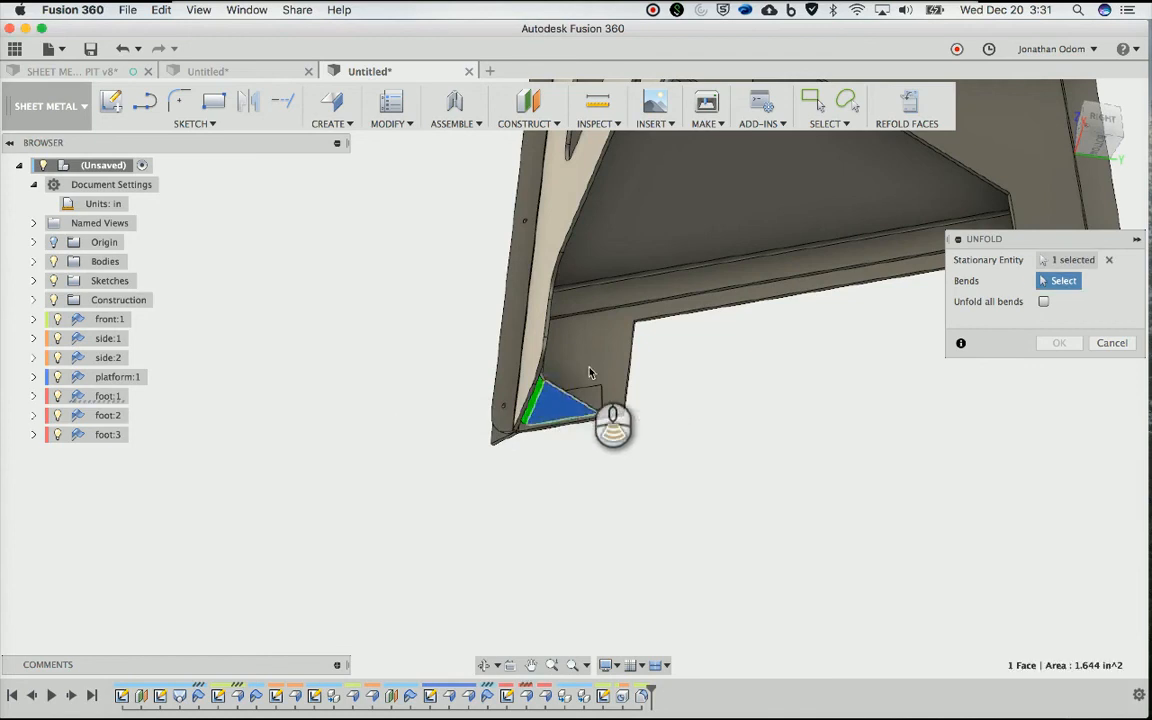
{"action": "middle_click_drag", "start_coordinate": [588, 365], "coordinate": [692, 345], "text": "shift"}
{"action": "left_click", "coordinate": [1043, 301]}
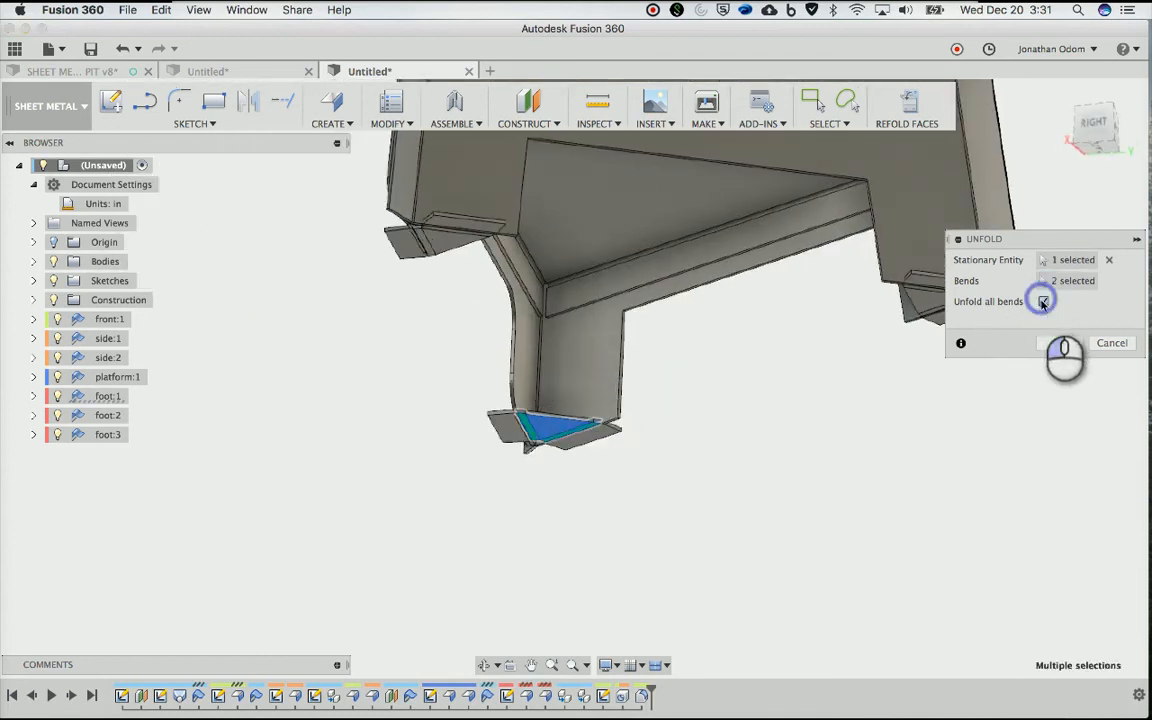
{"action": "scroll", "coordinate": [644, 467], "scroll_direction": "up", "scroll_amount": 2}
{"action": "scroll", "coordinate": [644, 467], "scroll_direction": "left", "scroll_amount": 3, "text": "shift"}
{"action": "scroll", "coordinate": [644, 467], "scroll_direction": "right", "scroll_amount": 8, "text": "shift"}
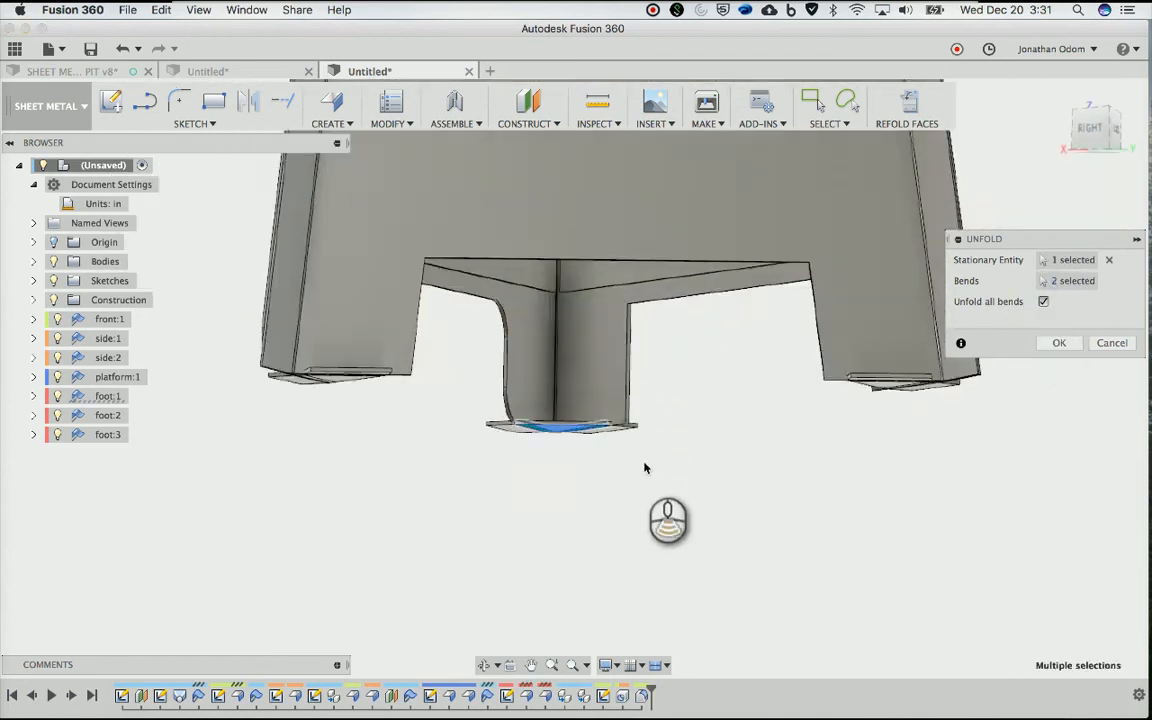
{"action": "key", "text": "Return"}
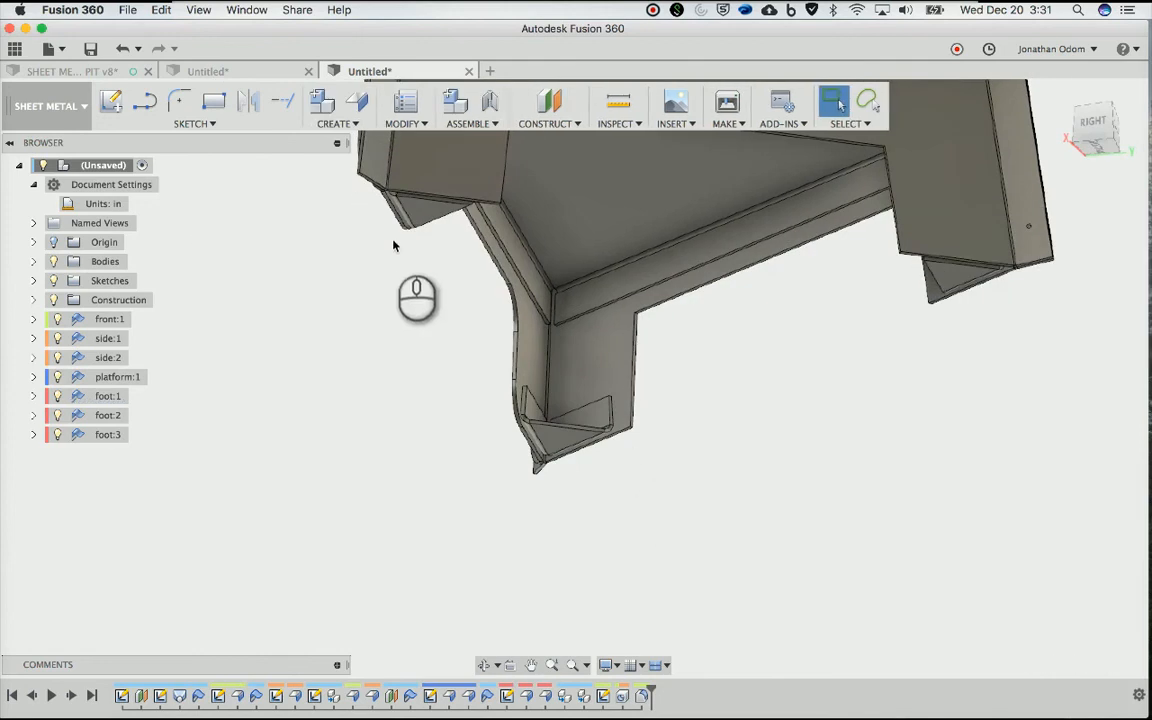
Create a flat pattern of the foot:1 bracket, using its triangular underside face as the stationary face
{"action": "left_click", "coordinate": [416, 124]}
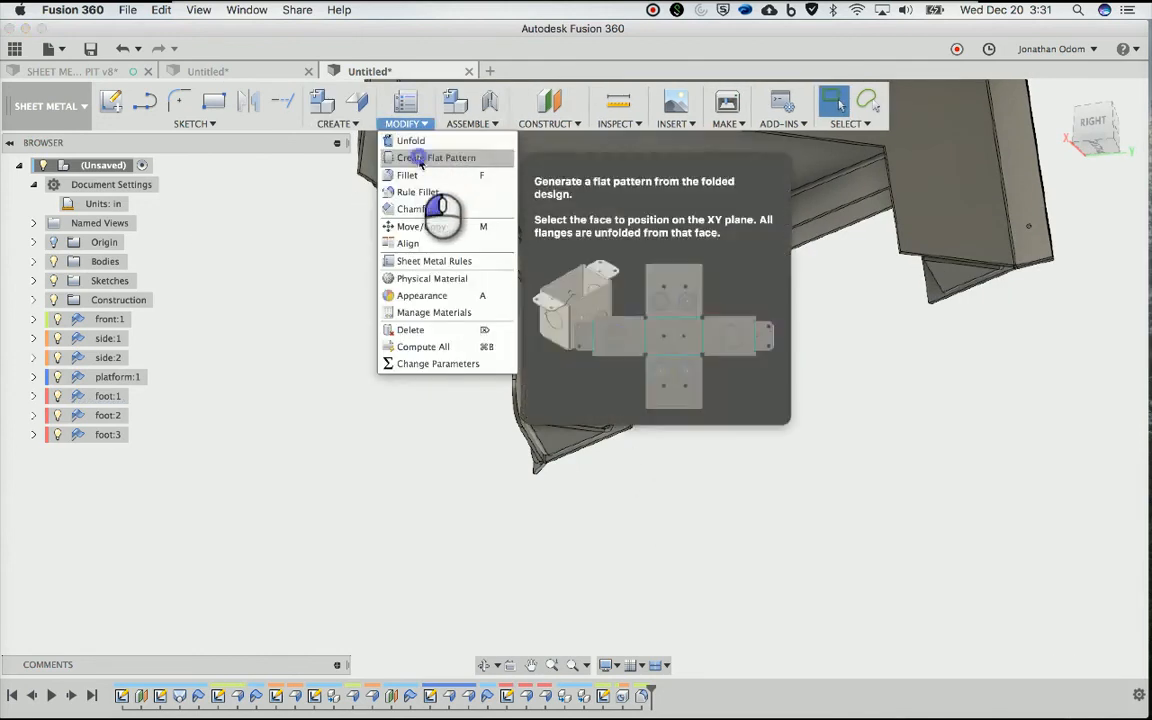
{"action": "left_click", "coordinate": [432, 158]}
{"action": "left_click", "coordinate": [555, 443]}
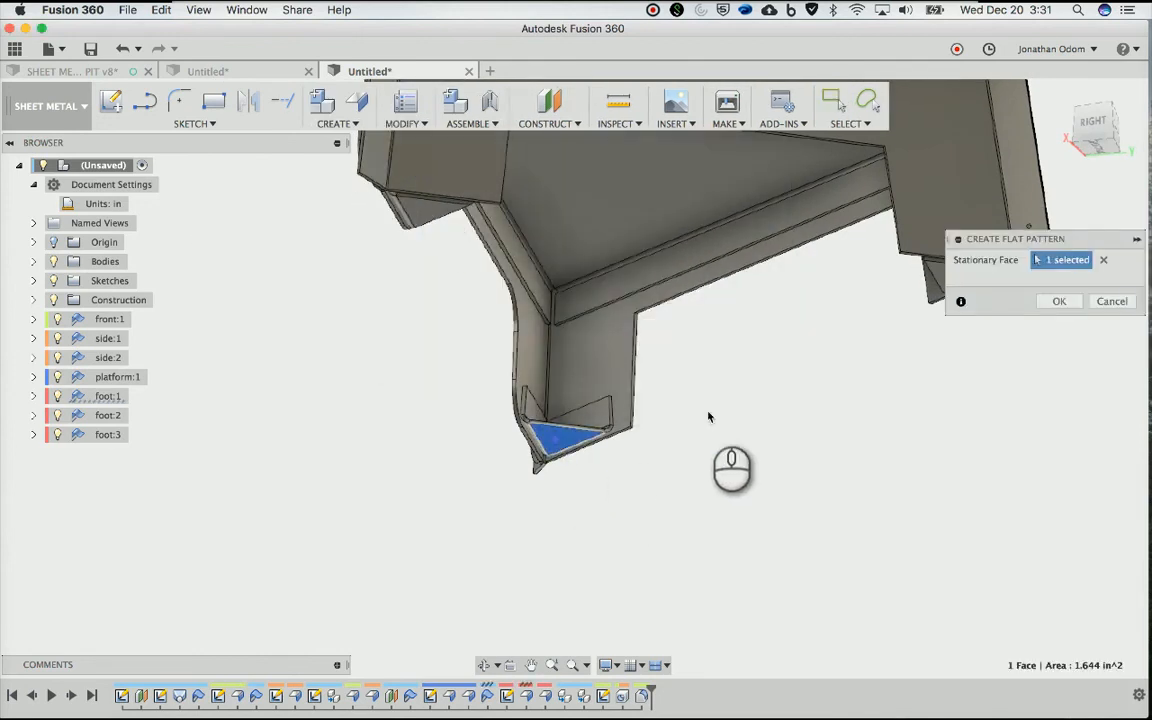
{"action": "scroll", "coordinate": [707, 414], "scroll_direction": "down", "scroll_amount": 3}
{"action": "scroll", "coordinate": [707, 414], "scroll_direction": "up", "scroll_amount": 5, "text": "shift"}
{"action": "scroll", "coordinate": [569, 249], "scroll_direction": "left", "scroll_amount": 5, "text": "shift"}
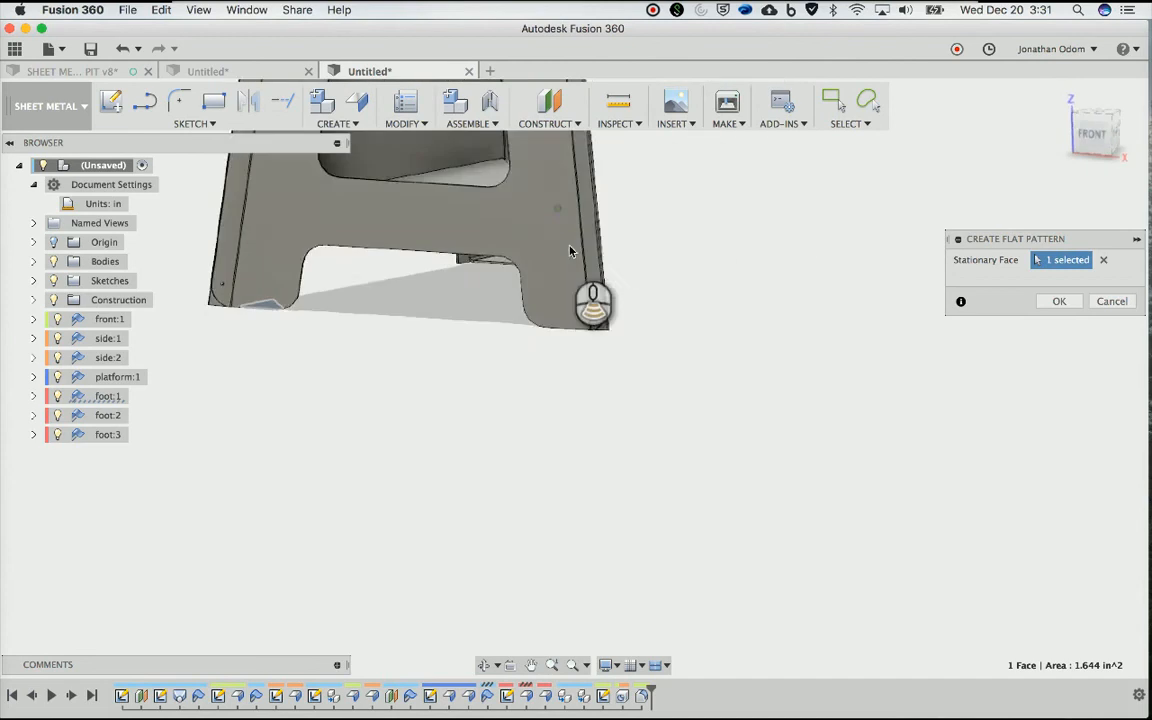
{"action": "left_click", "coordinate": [1061, 302]}
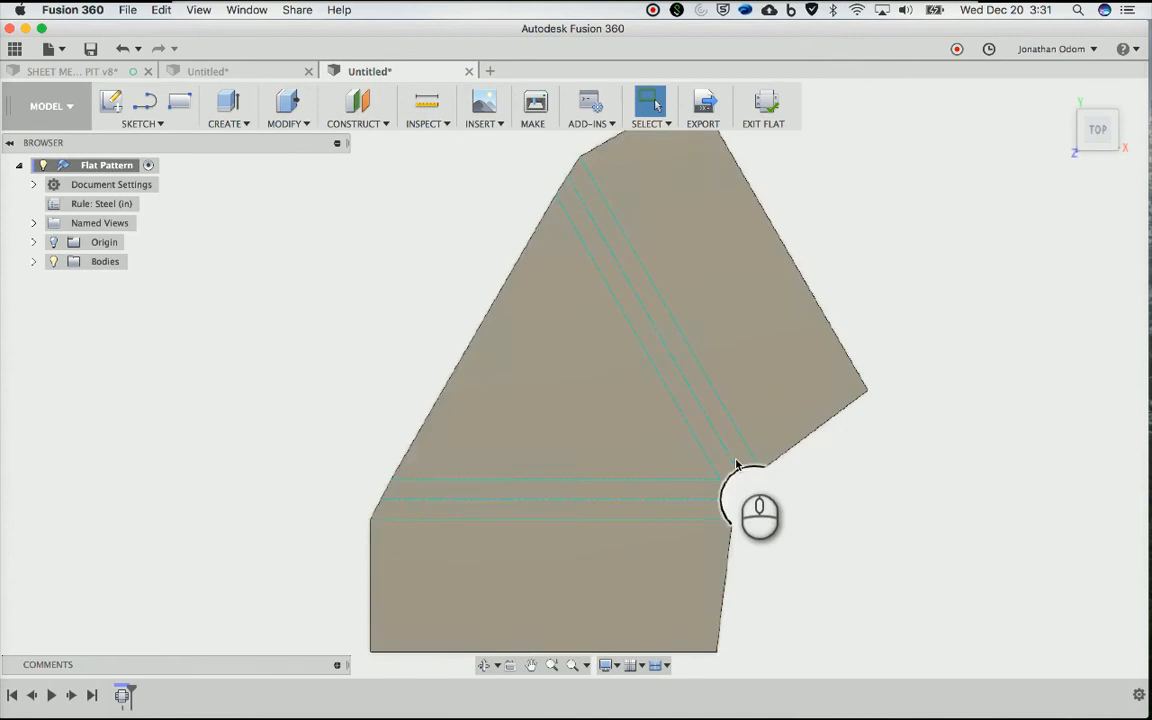
Measure the distance between the two outer lines of the foot's angled bend, and return to the folded model
{"action": "left_click", "coordinate": [598, 264]}
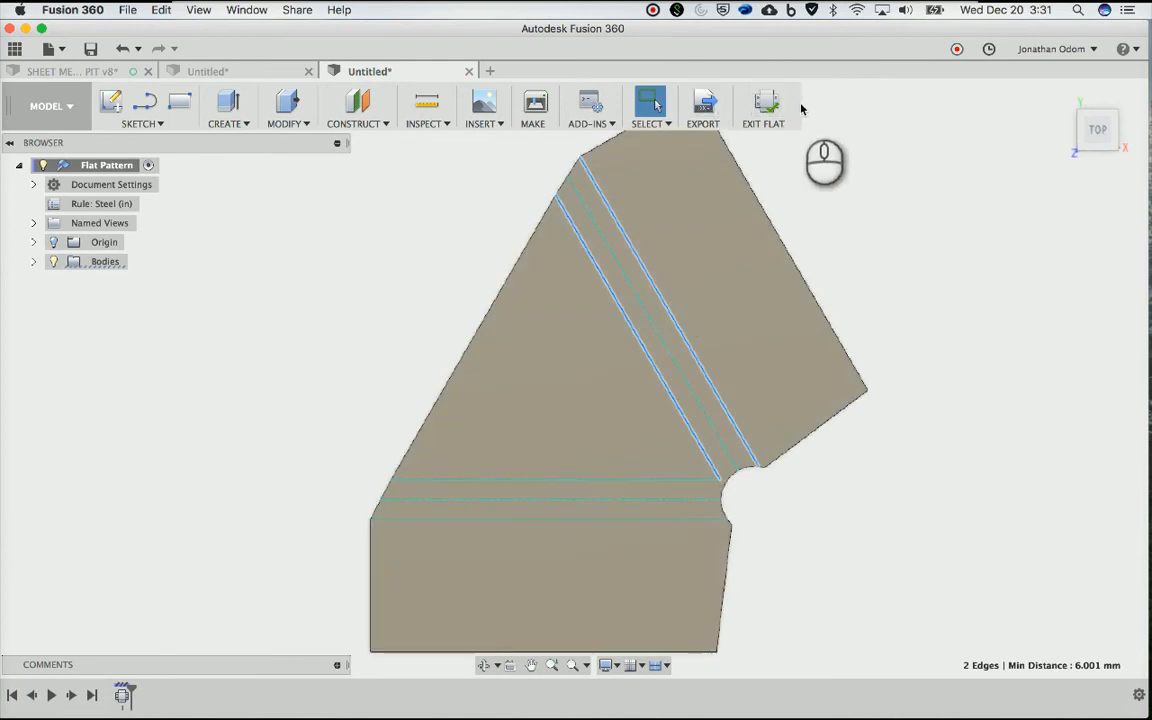
{"action": "left_click", "coordinate": [764, 106]}
Examine the lower part of the fire pit and its feet from below, from the front and from the front-left corner
{"action": "middle_click_drag", "start_coordinate": [652, 402], "coordinate": [808, 590]}
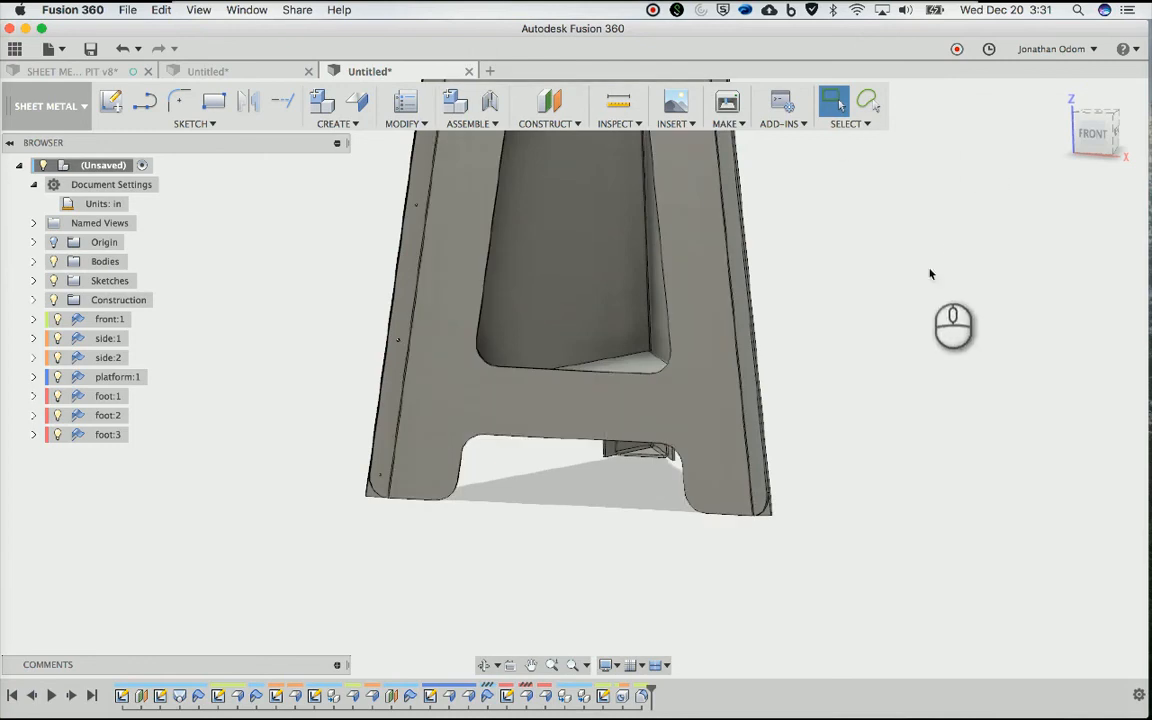
{"action": "scroll", "coordinate": [746, 329], "scroll_direction": "up", "scroll_amount": 3}
{"action": "scroll", "coordinate": [746, 329], "scroll_direction": "down", "scroll_amount": 3, "text": "shift"}
{"action": "scroll", "coordinate": [745, 329], "scroll_direction": "down", "scroll_amount": 3, "text": "shift"}
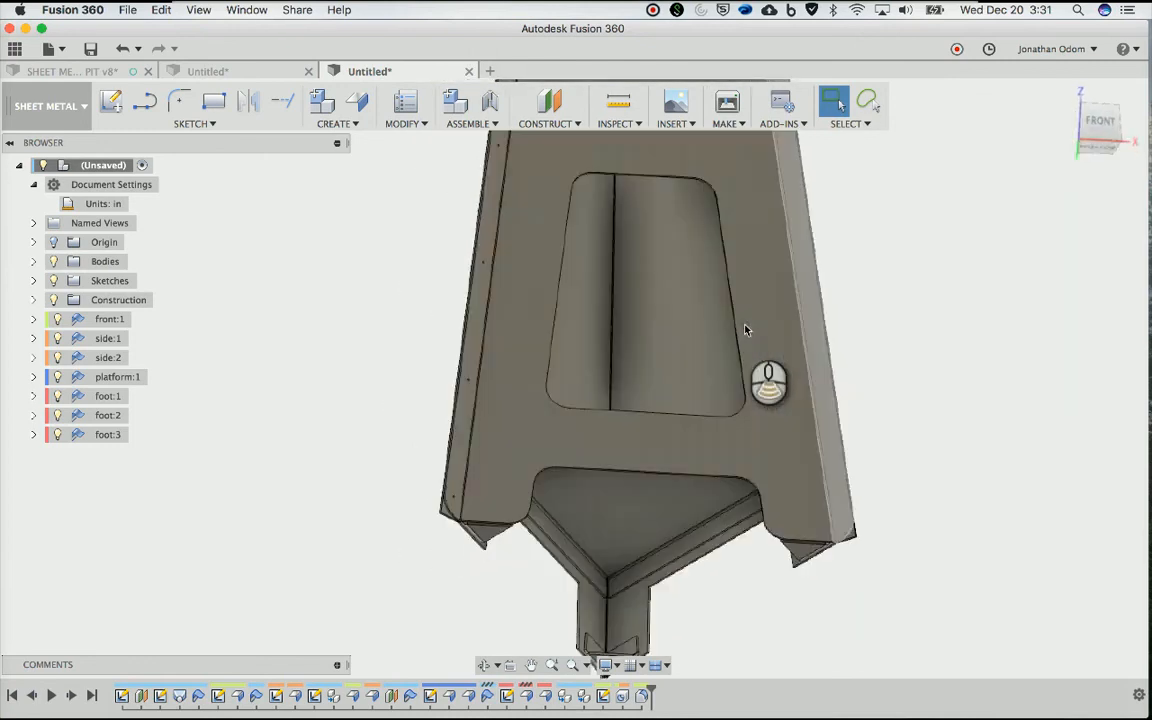
{"action": "scroll", "coordinate": [745, 329], "scroll_direction": "right", "scroll_amount": 2, "text": "shift"}
{"action": "scroll", "coordinate": [745, 329], "scroll_direction": "right", "scroll_amount": 3}
{"action": "scroll", "coordinate": [745, 329], "scroll_direction": "left", "scroll_amount": 2, "text": "shift"}
{"action": "scroll", "coordinate": [745, 329], "scroll_direction": "left", "scroll_amount": 3, "text": "shift"}
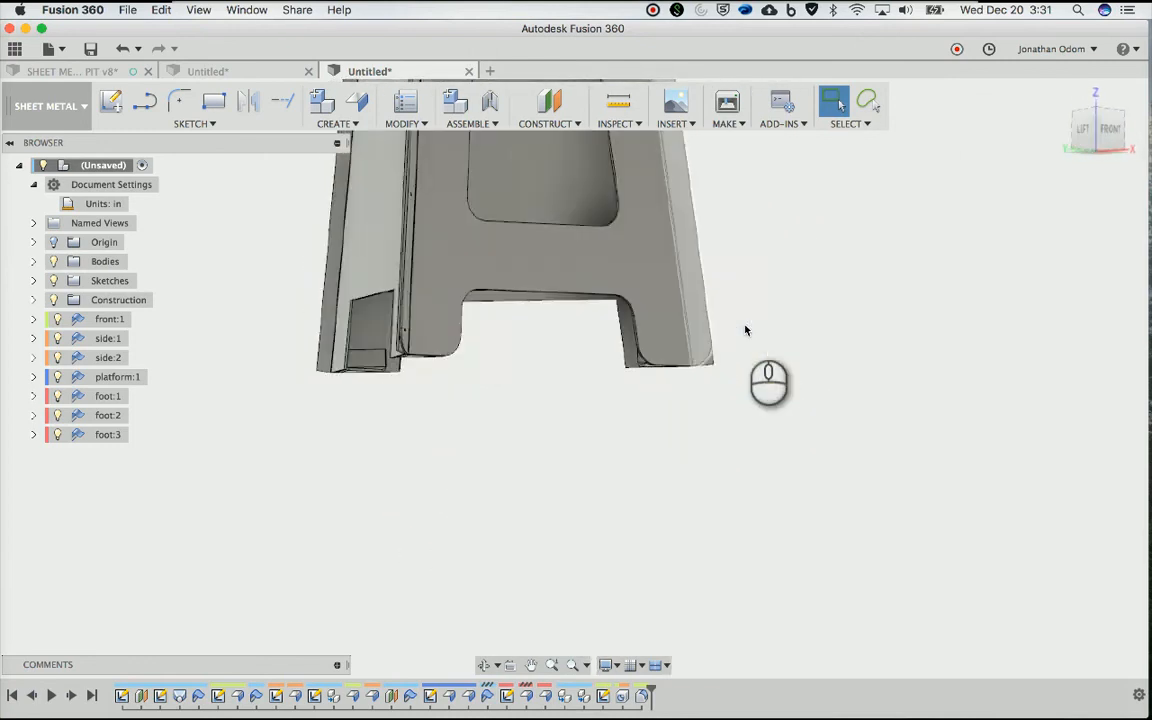
{"action": "scroll", "coordinate": [745, 329], "scroll_direction": "up", "scroll_amount": 2}
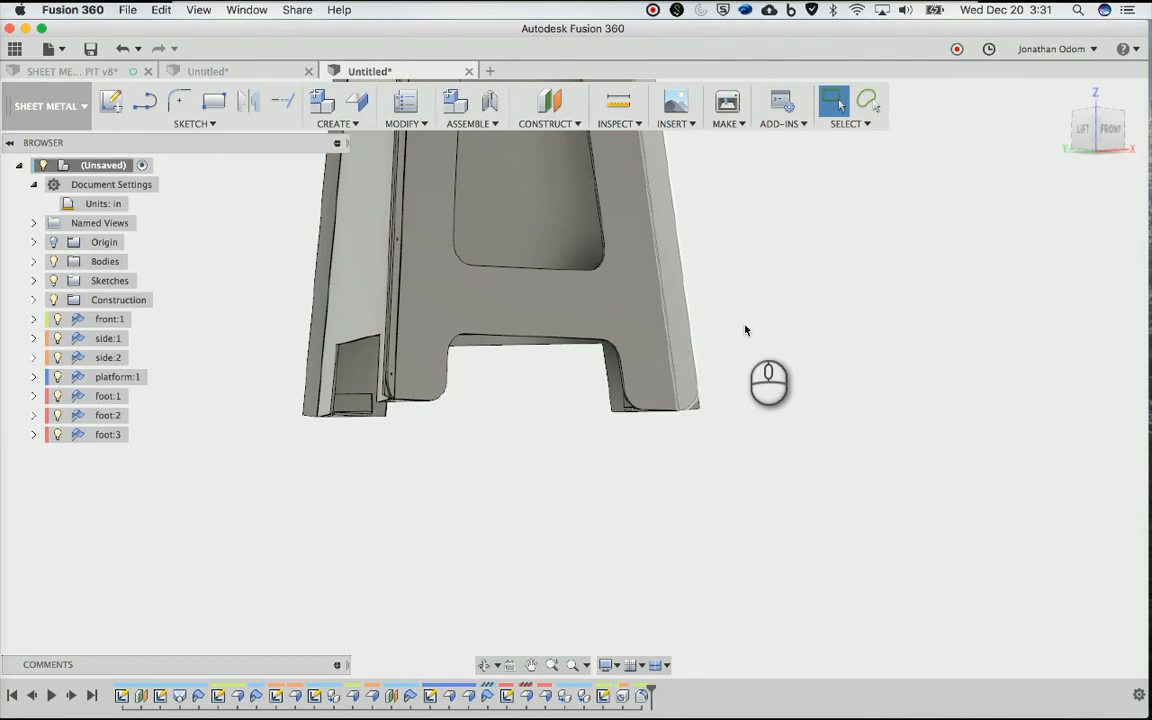